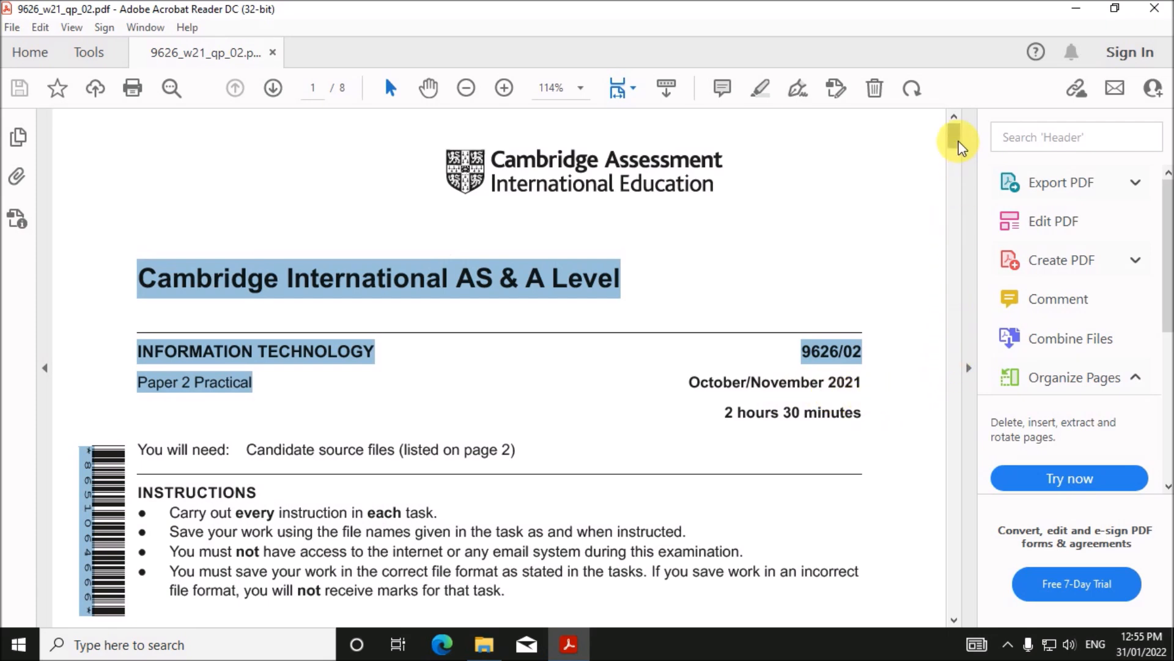
- Page down through the exam paper to page 4, where the Tawara Eco-Cars brief starts
click(958, 158)
click(957, 214)
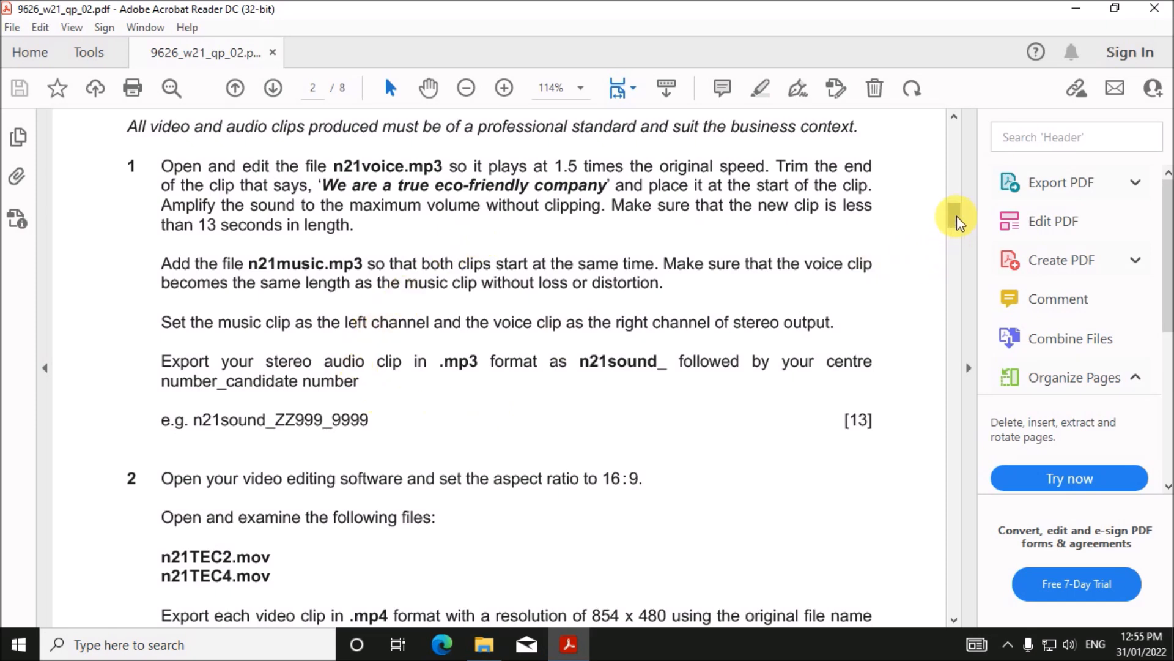
drag(958, 222, 957, 326)
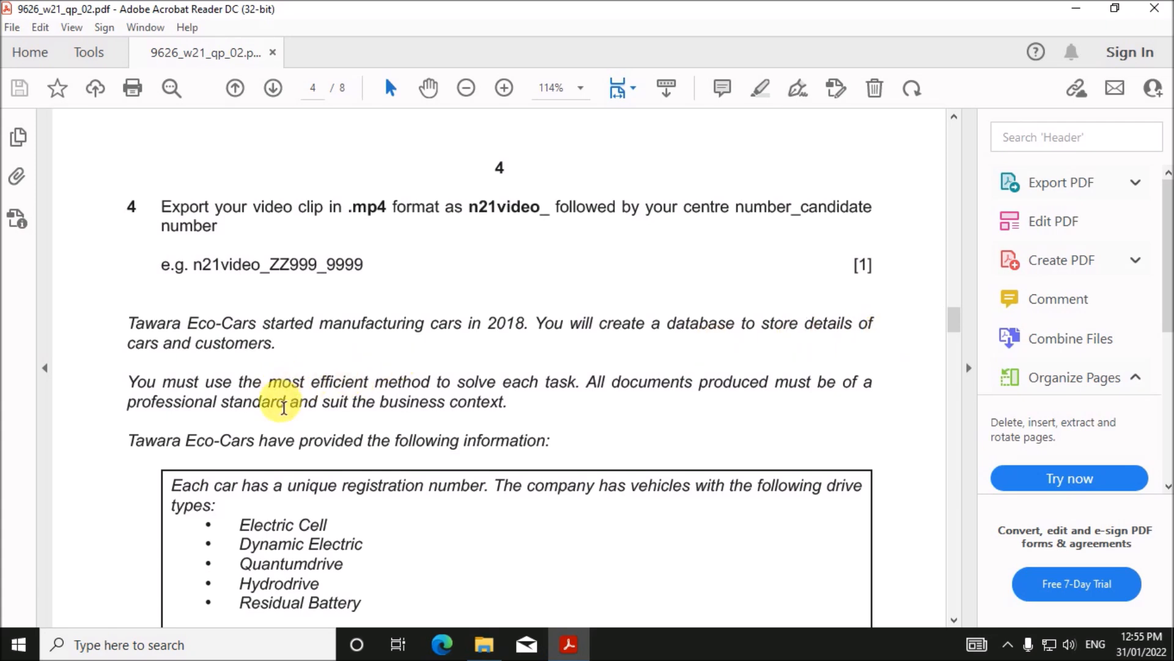
- Highlight the unique registration number rule and the list of five drive types
scroll(282, 406, down, 1)
scroll(249, 372, down, 1)
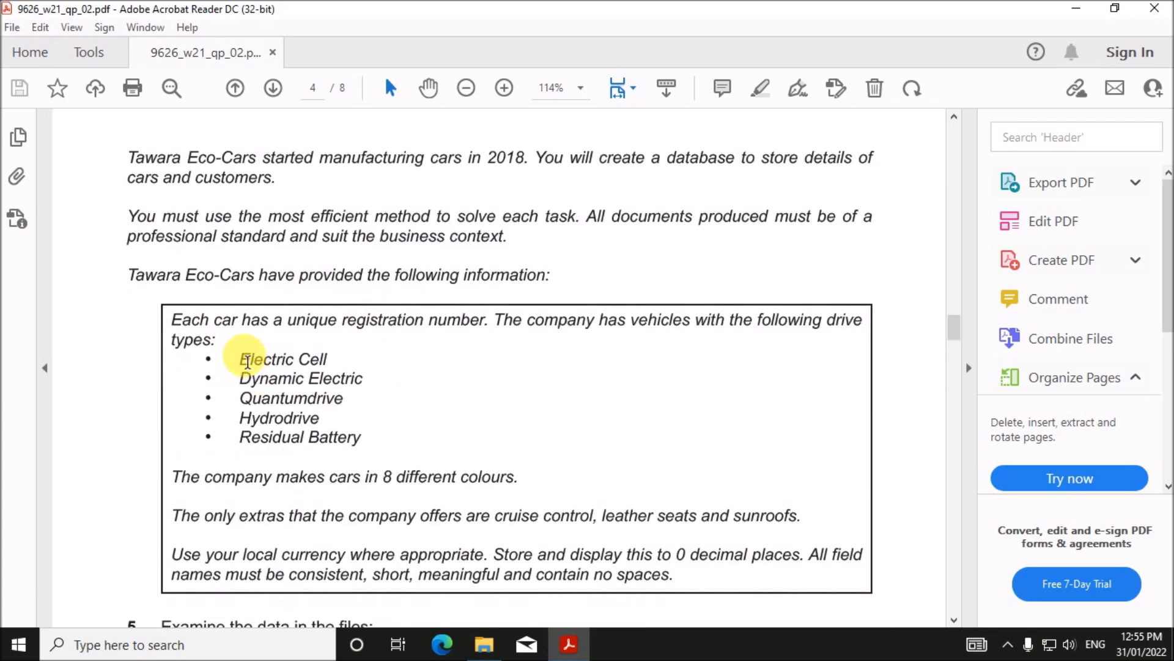
scroll(247, 361, down, 1)
drag(213, 245, 483, 242)
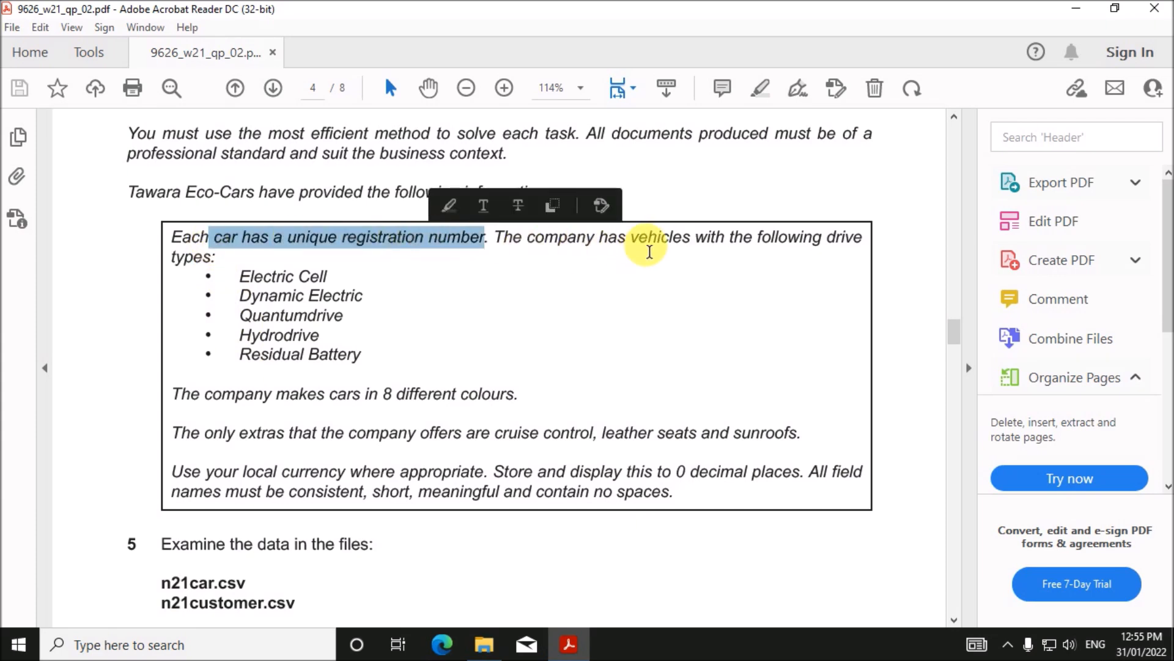
click(775, 245)
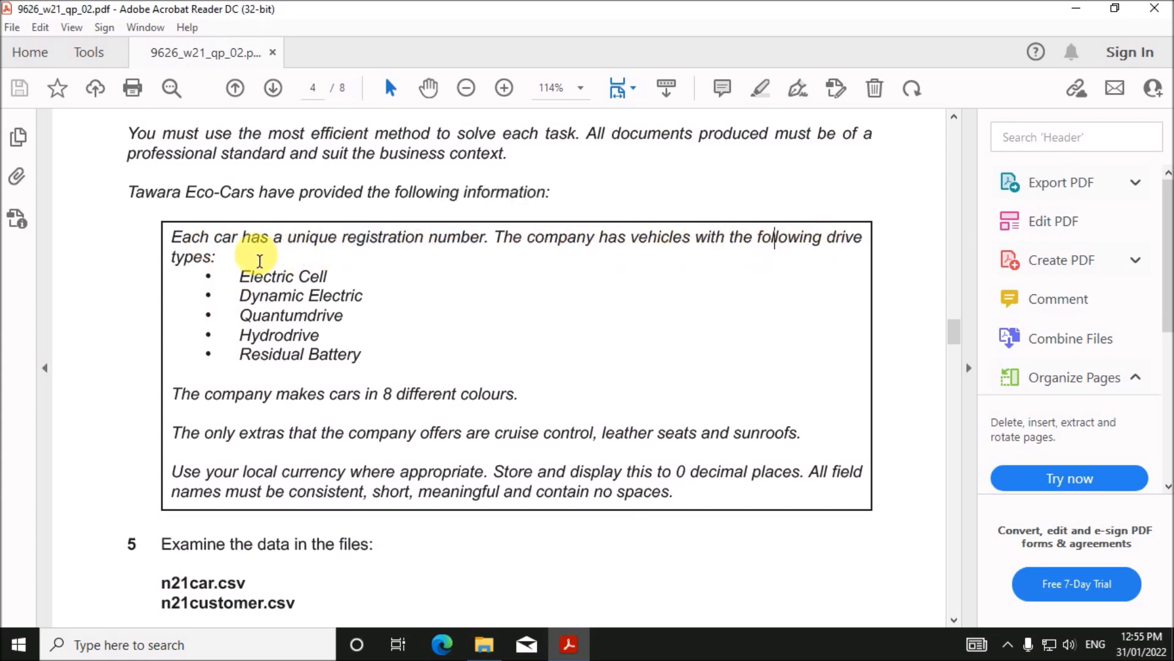
drag(238, 274, 365, 358)
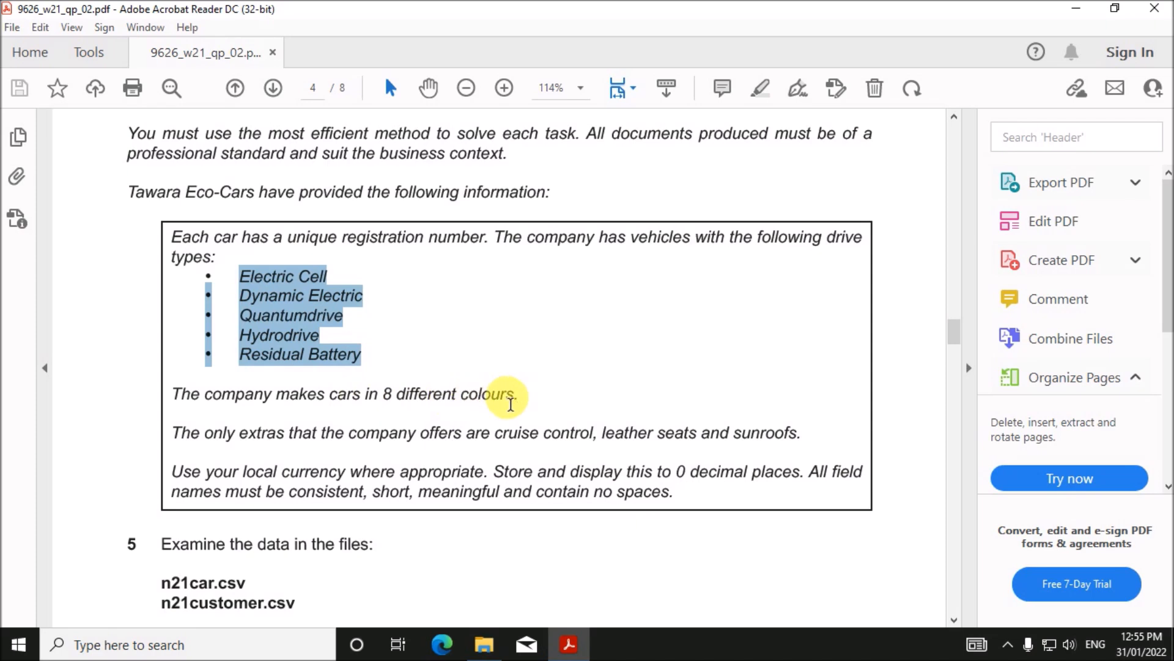
- Highlight the extras the company offers and the 0 decimal places requirement
scroll(306, 477, down, 3)
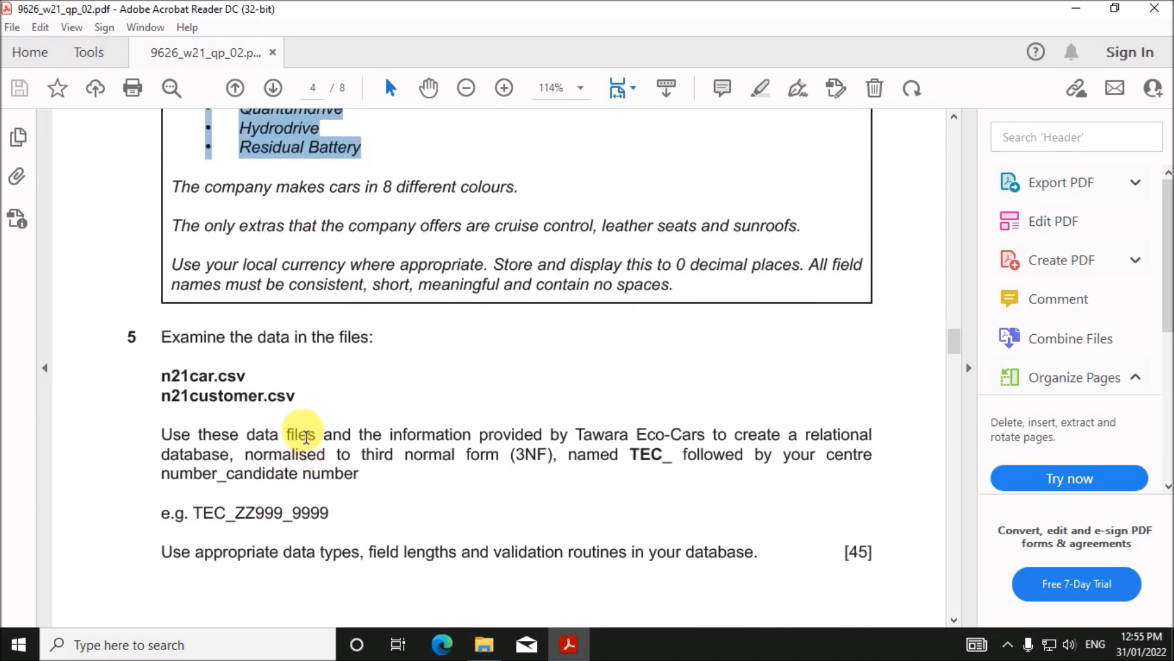
drag(497, 230, 771, 237)
click(256, 265)
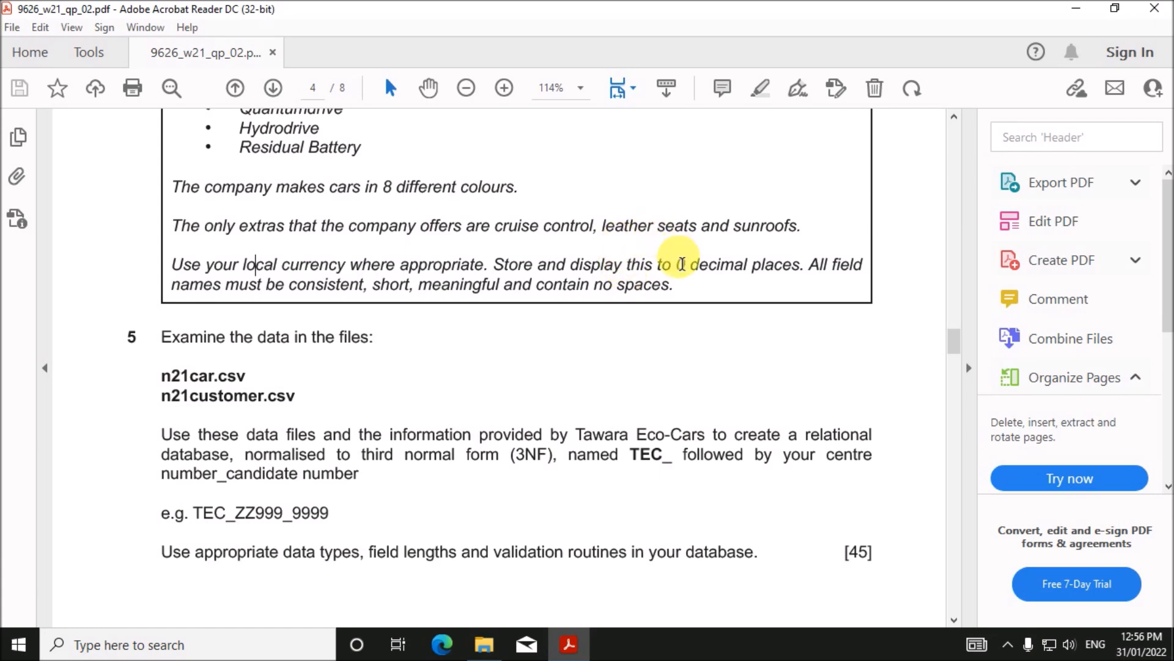
drag(682, 270, 765, 277)
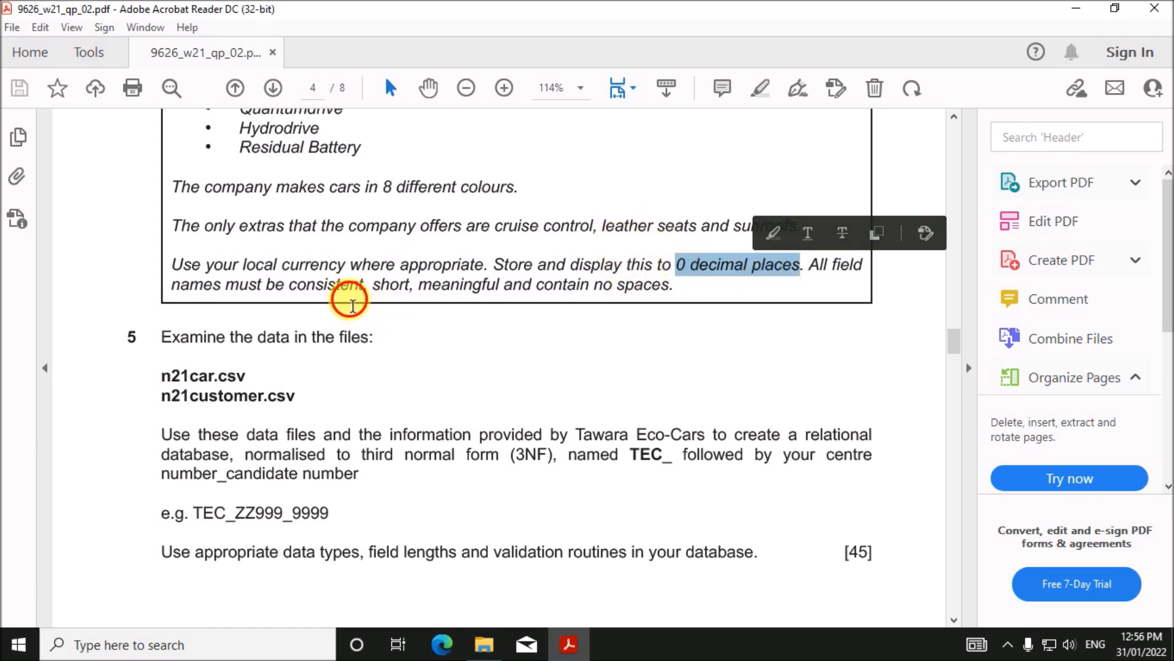
click(349, 286)
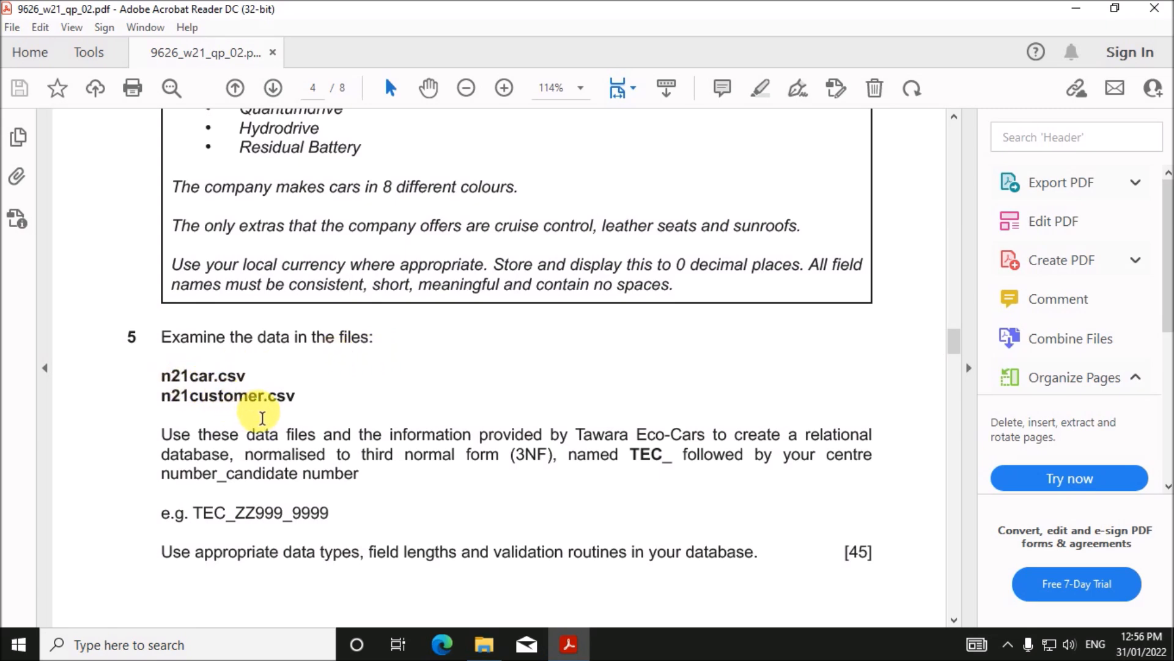
- Locate the n21car and n21customer data files in the exam source folder
click(484, 644)
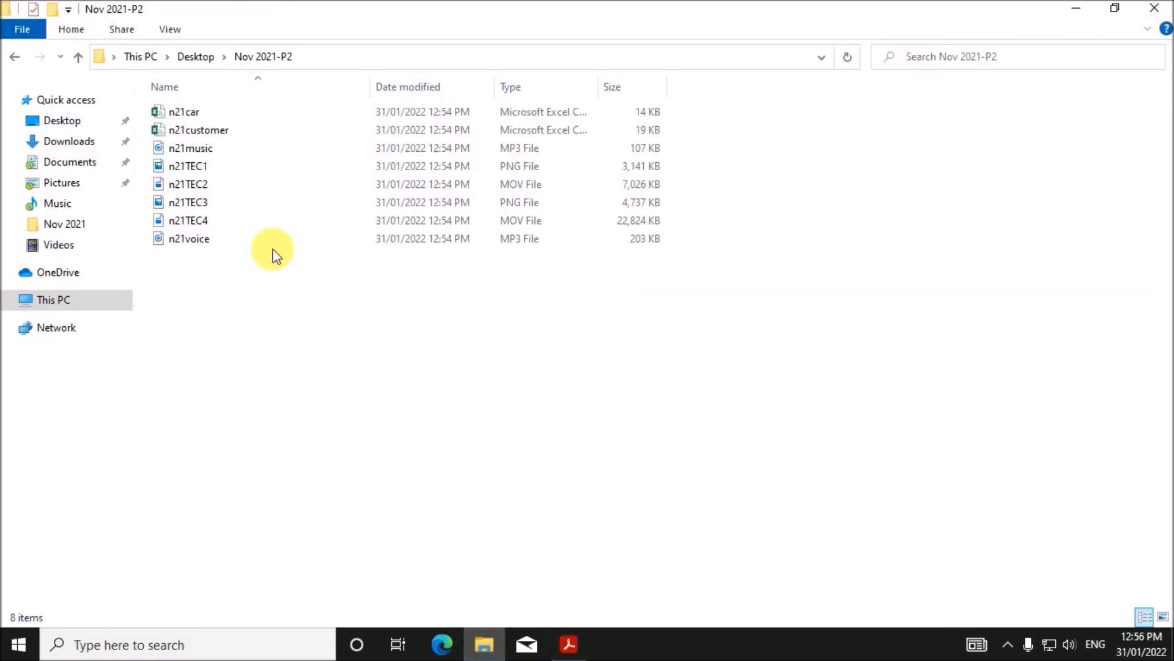
click(203, 116)
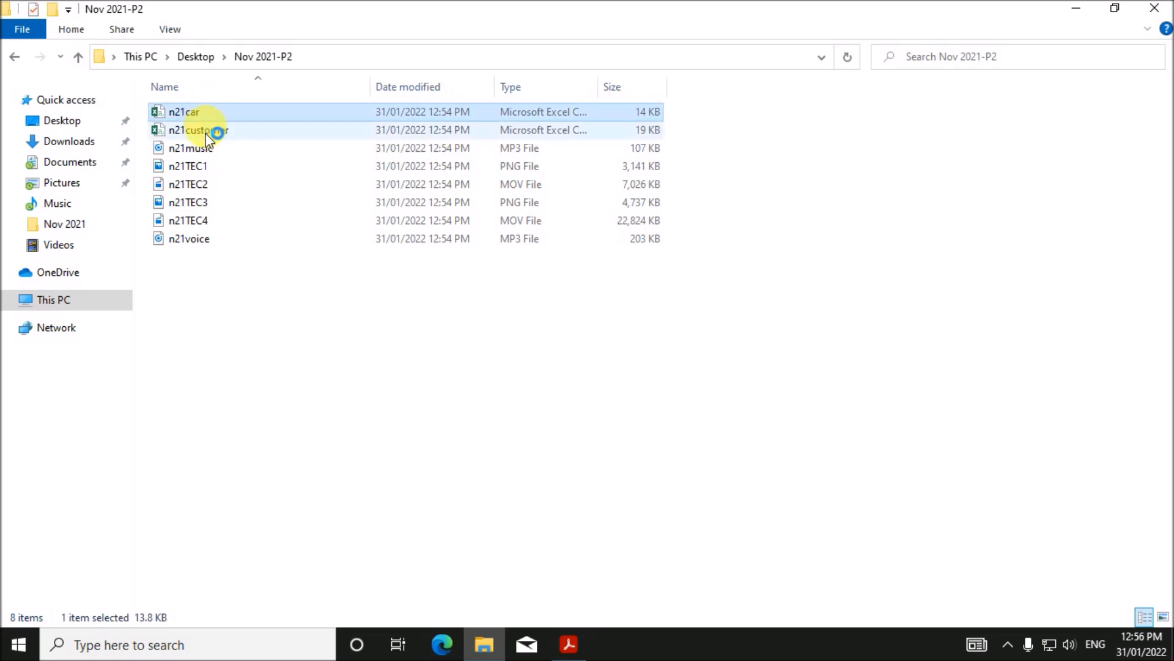
click(207, 130)
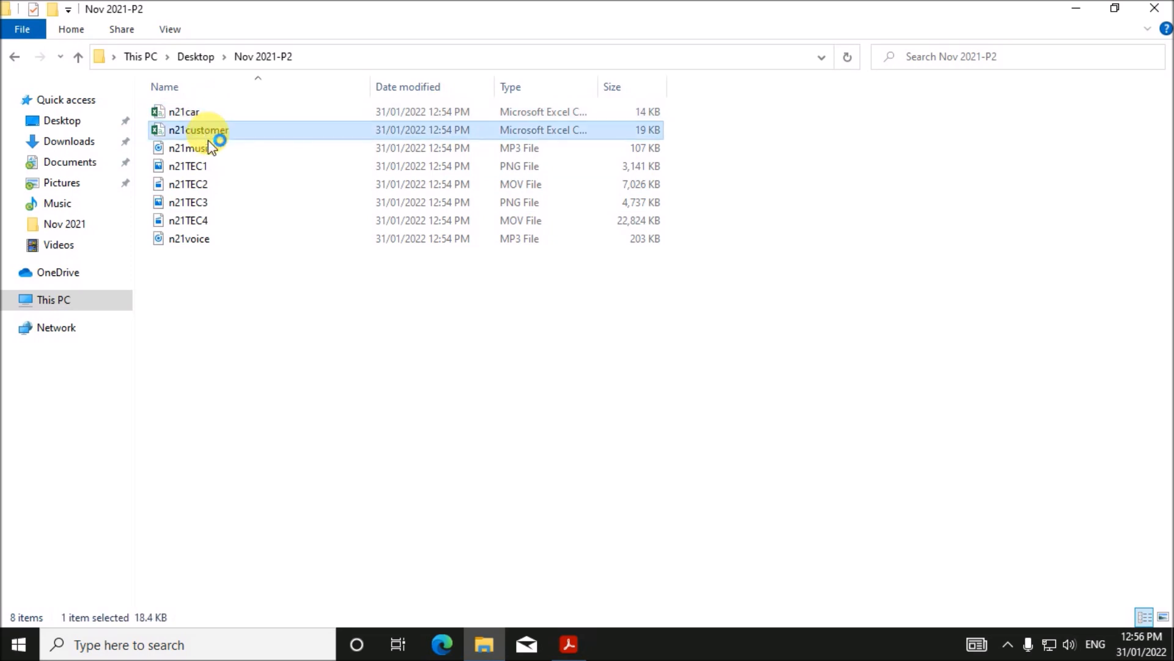
click(566, 642)
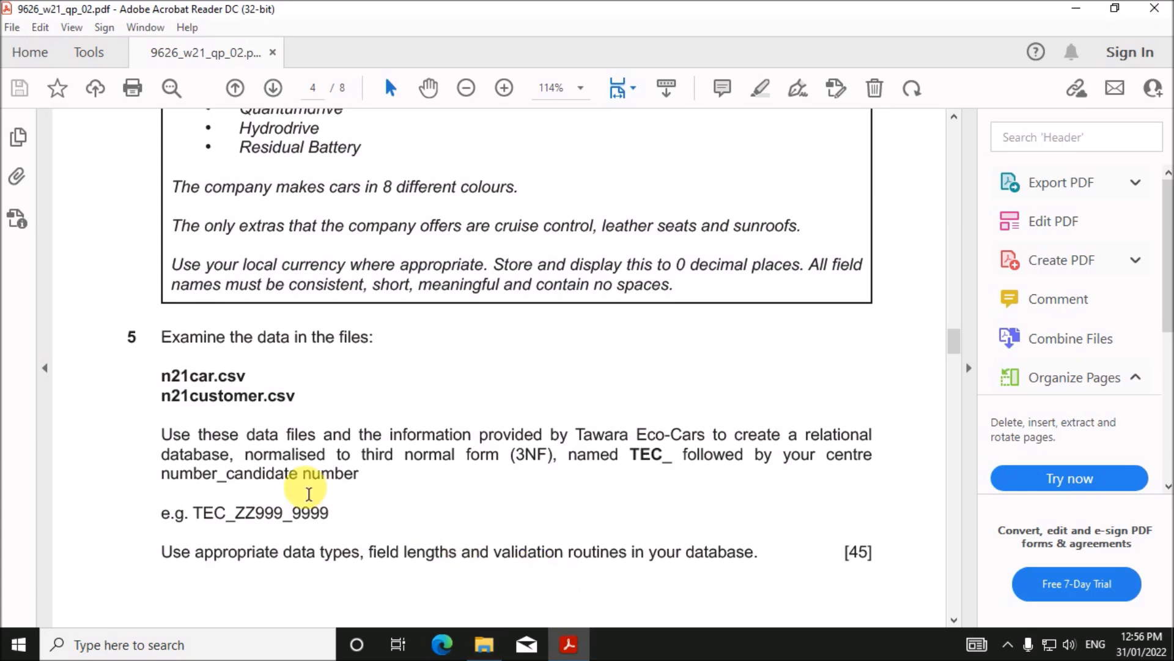
- Check the relational database instruction against the n21car data and highlight the TEC_ naming rule
drag(289, 436, 687, 436)
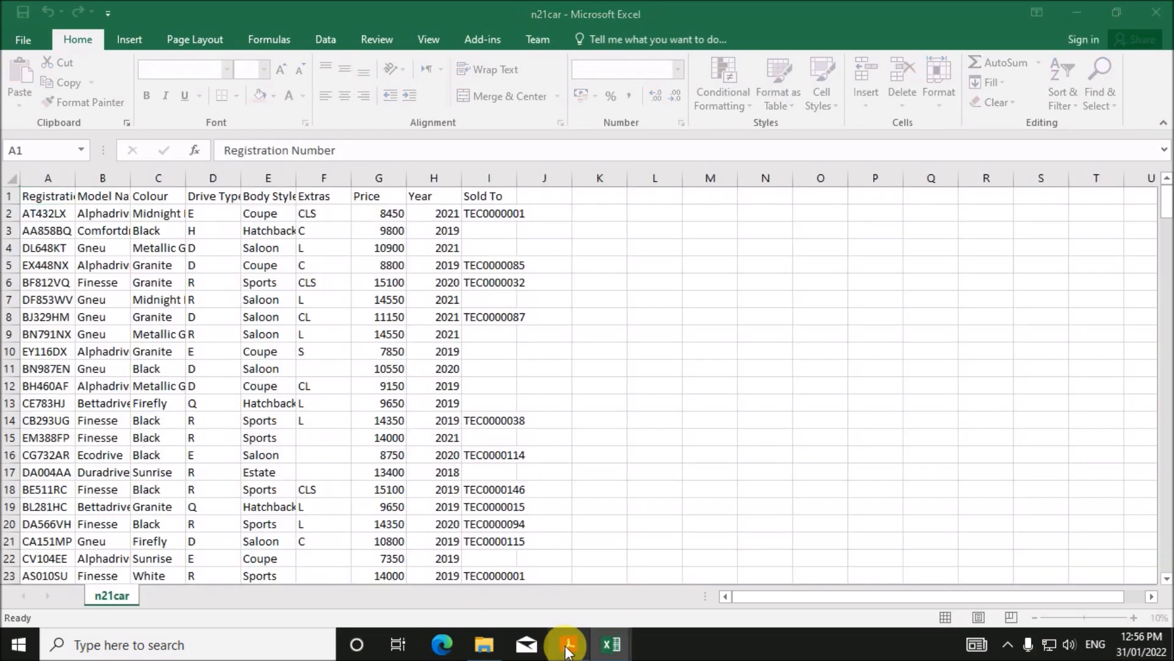
click(567, 643)
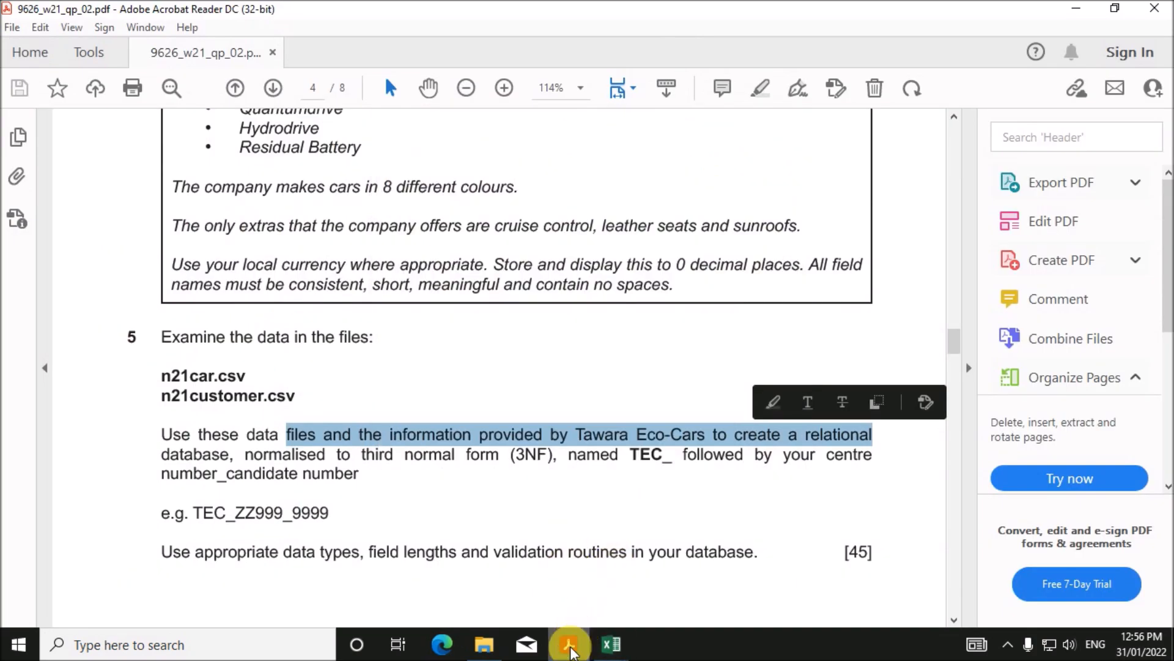
click(569, 642)
click(759, 489)
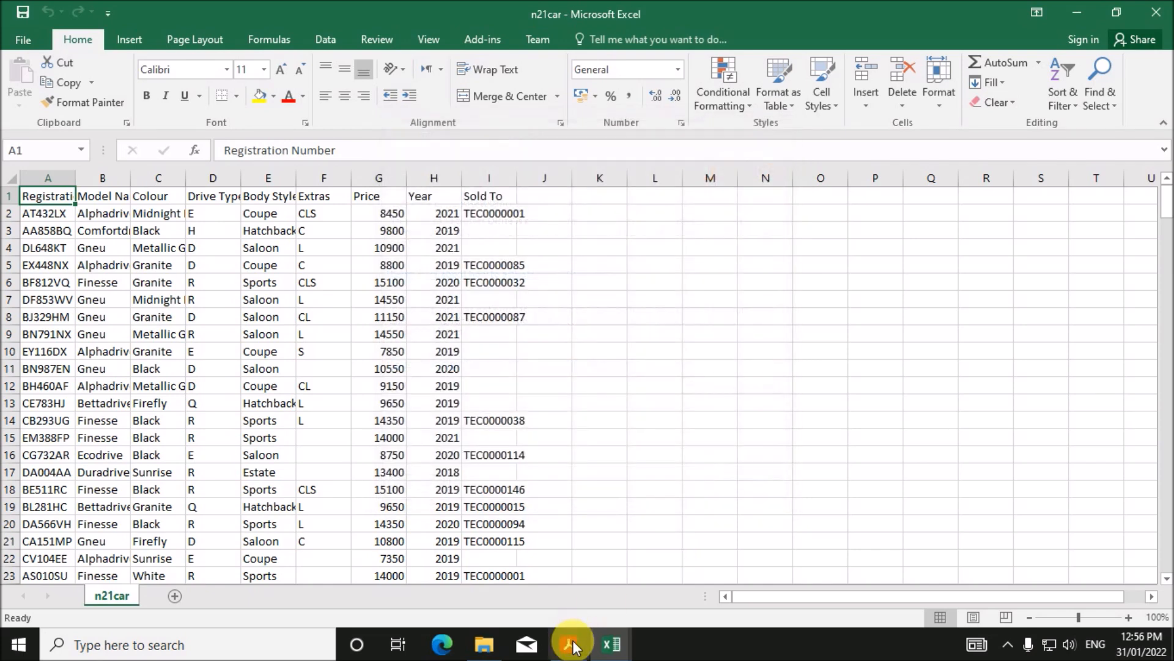
click(570, 643)
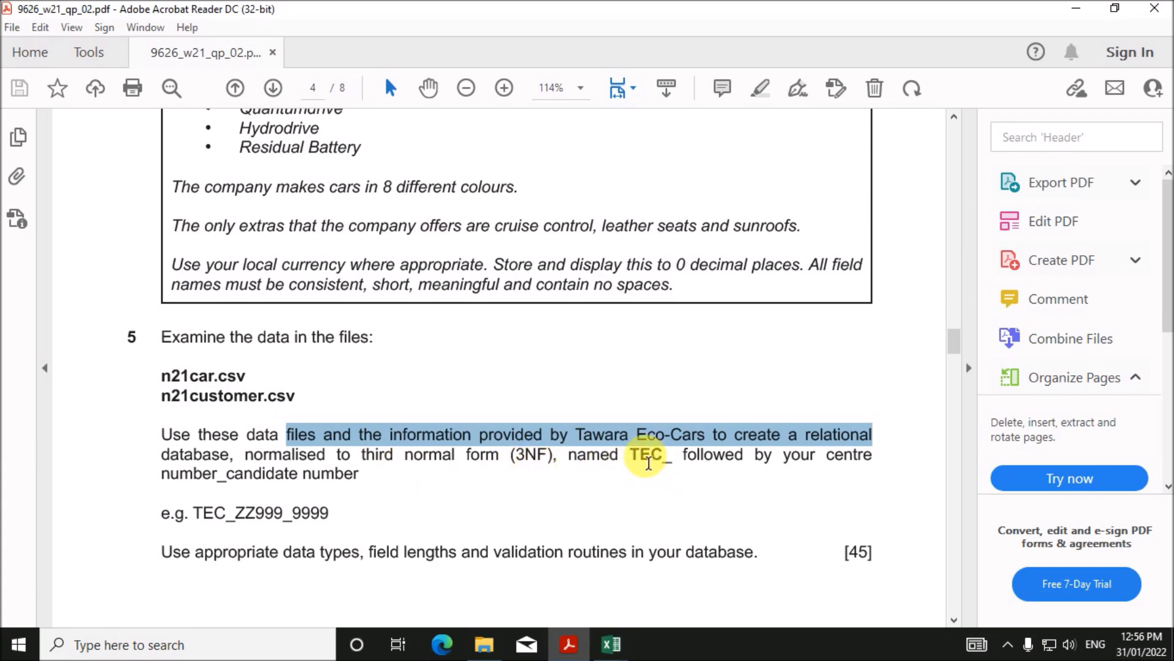
drag(633, 463, 772, 475)
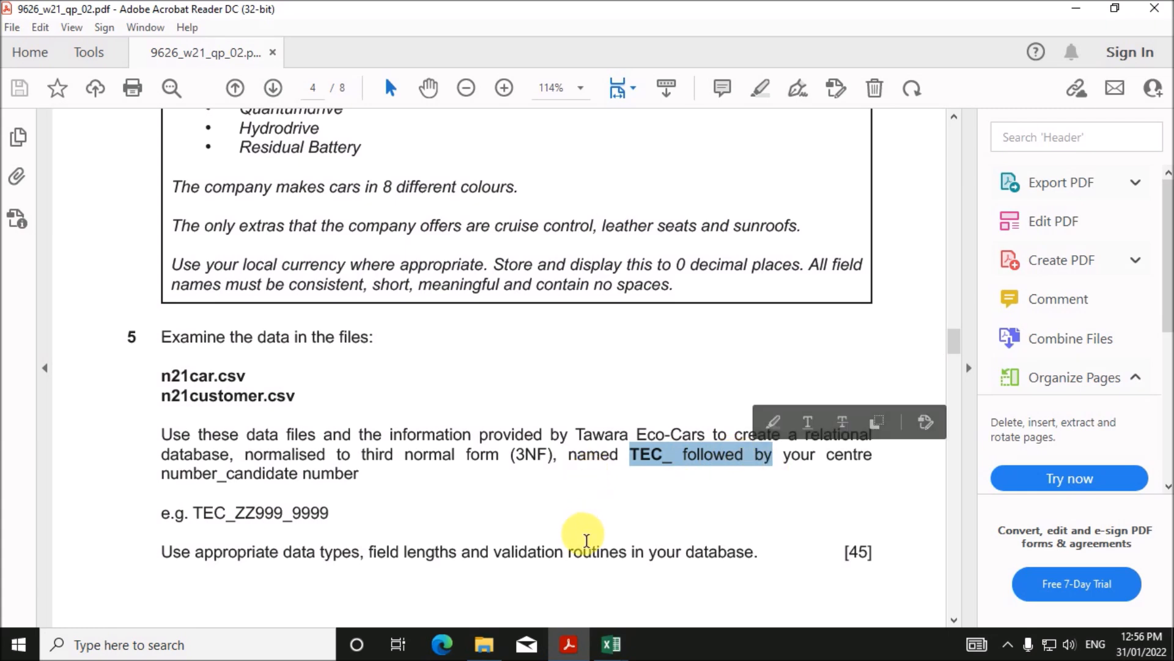
click(583, 547)
- Dismiss Excel's cannot-quit message and the activation wizard
click(610, 643)
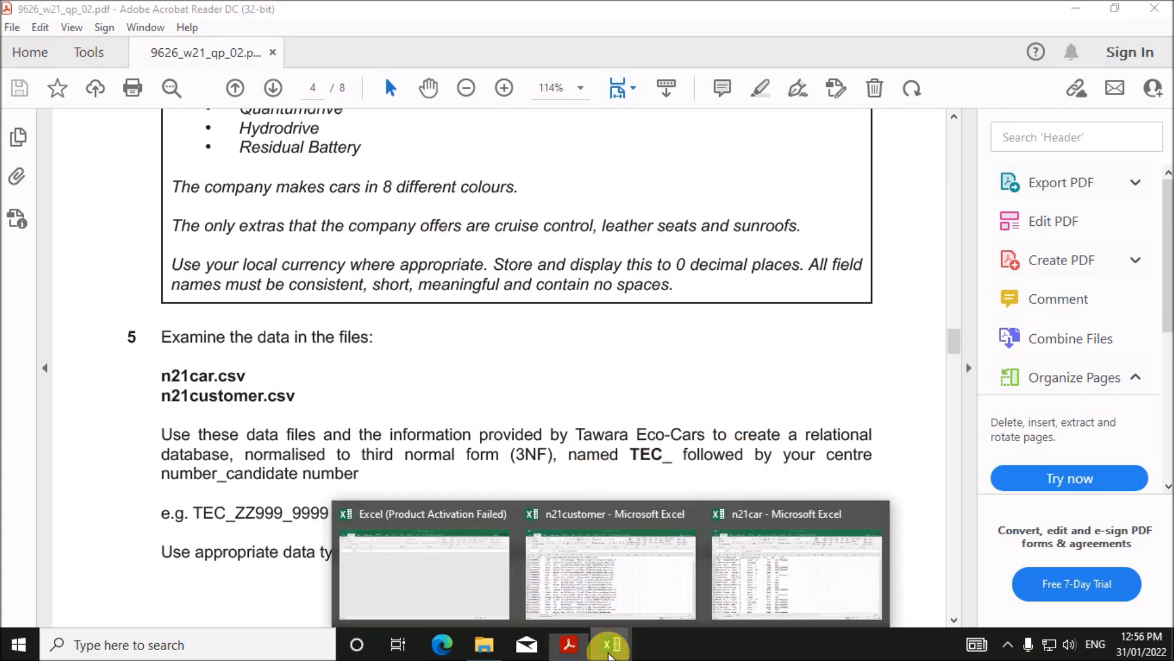
click(502, 525)
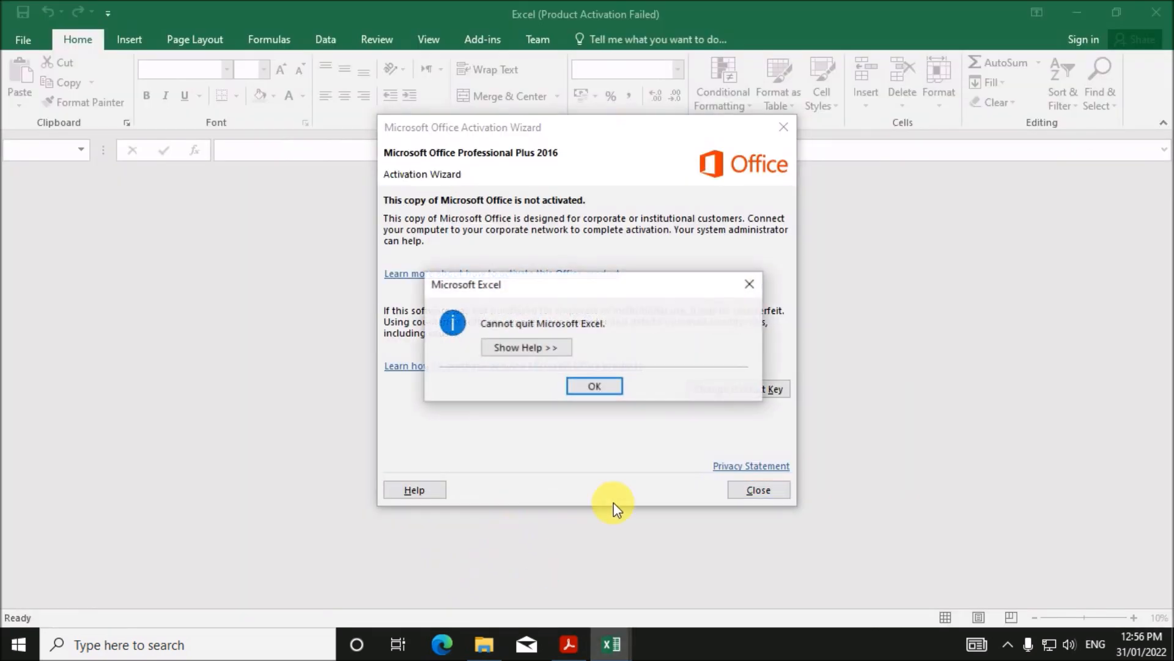
click(615, 385)
click(749, 490)
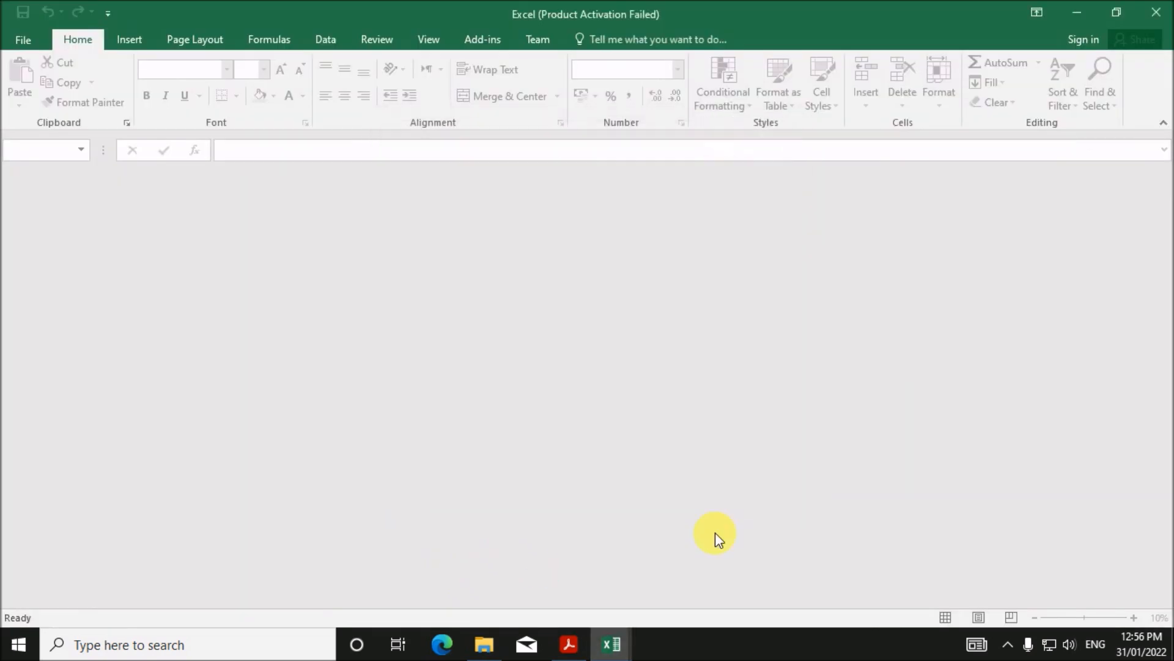
- AutoFit every column of the n21customer sheet and return to cell A1
click(611, 641)
click(634, 608)
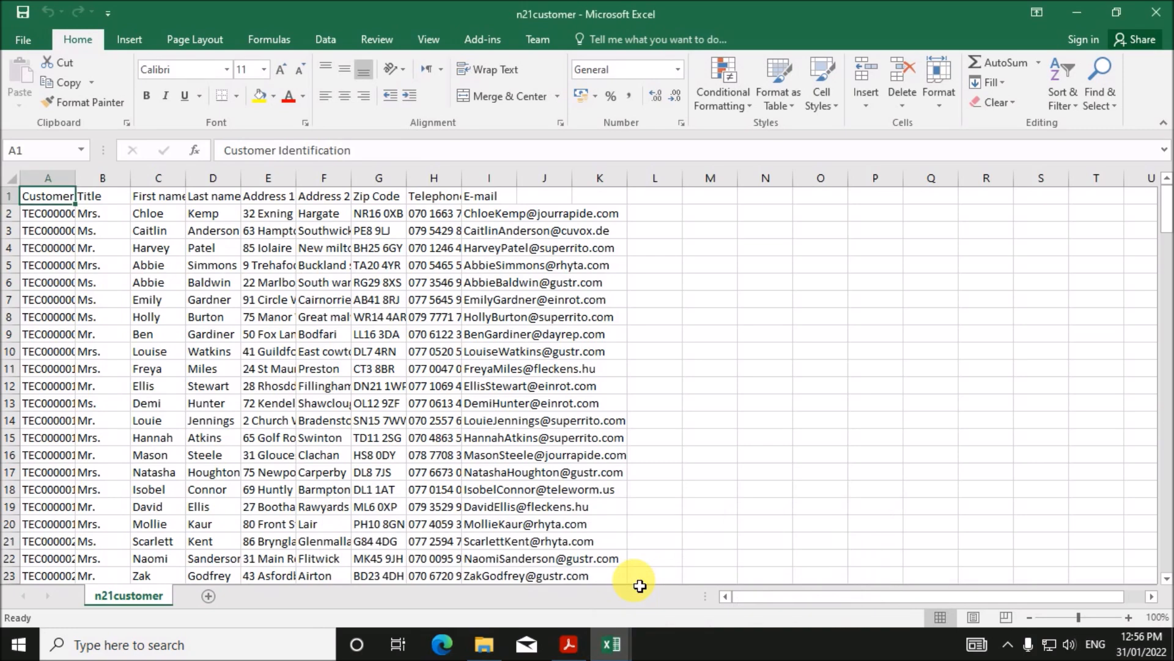
click(15, 184)
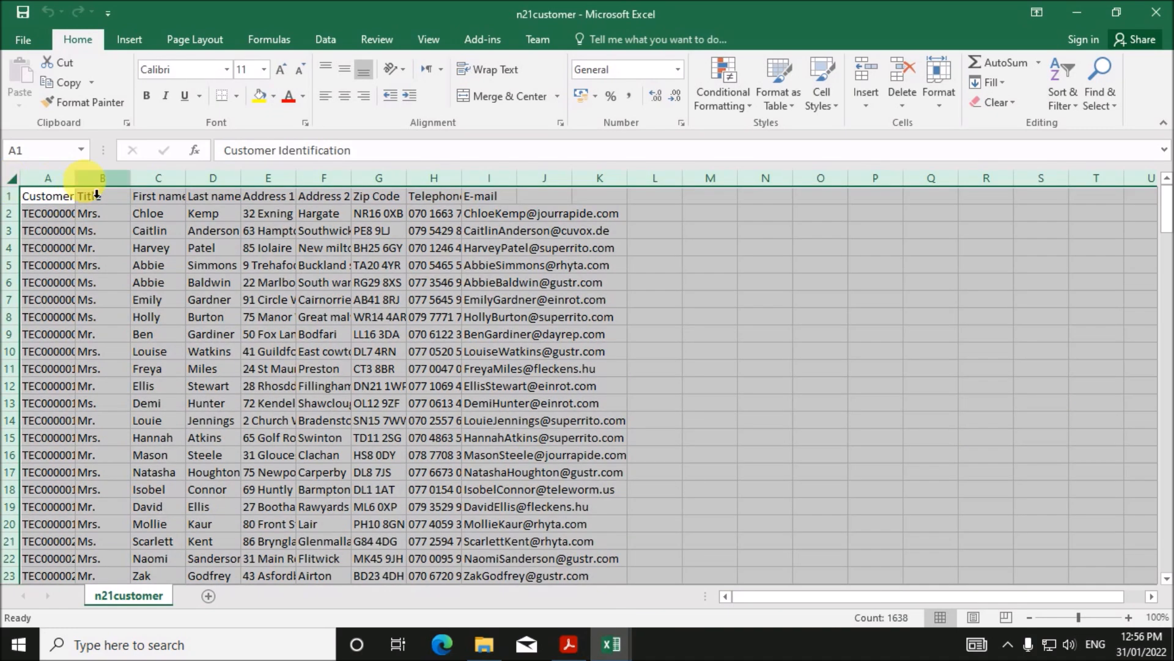
double_click(85, 185)
click(420, 387)
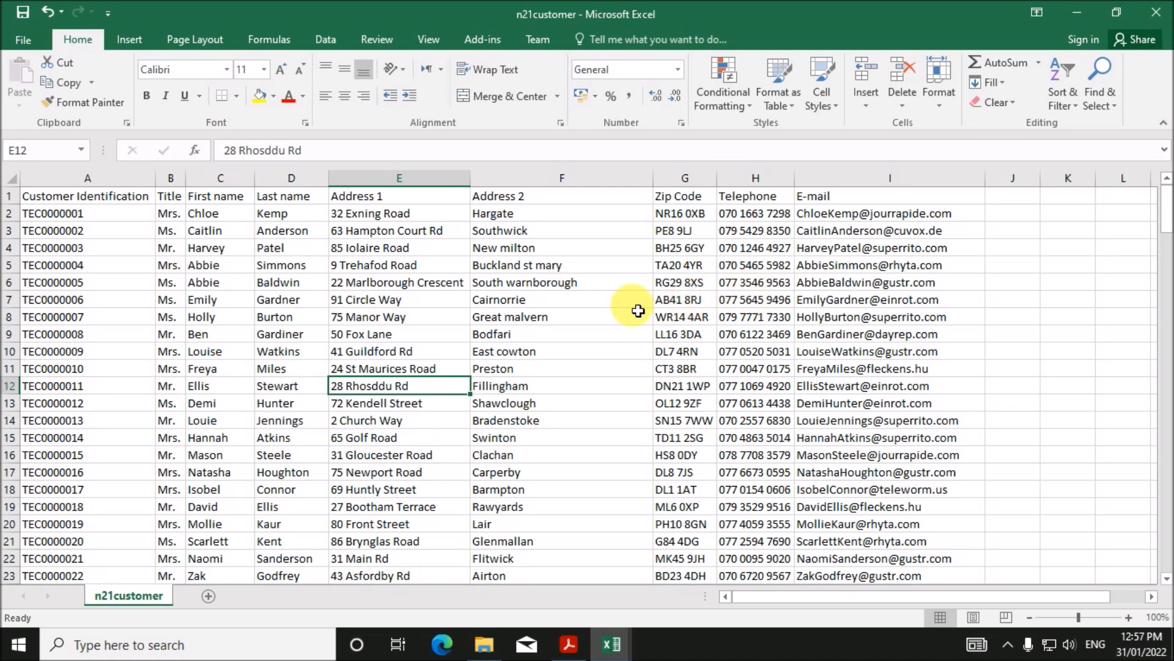
click(86, 202)
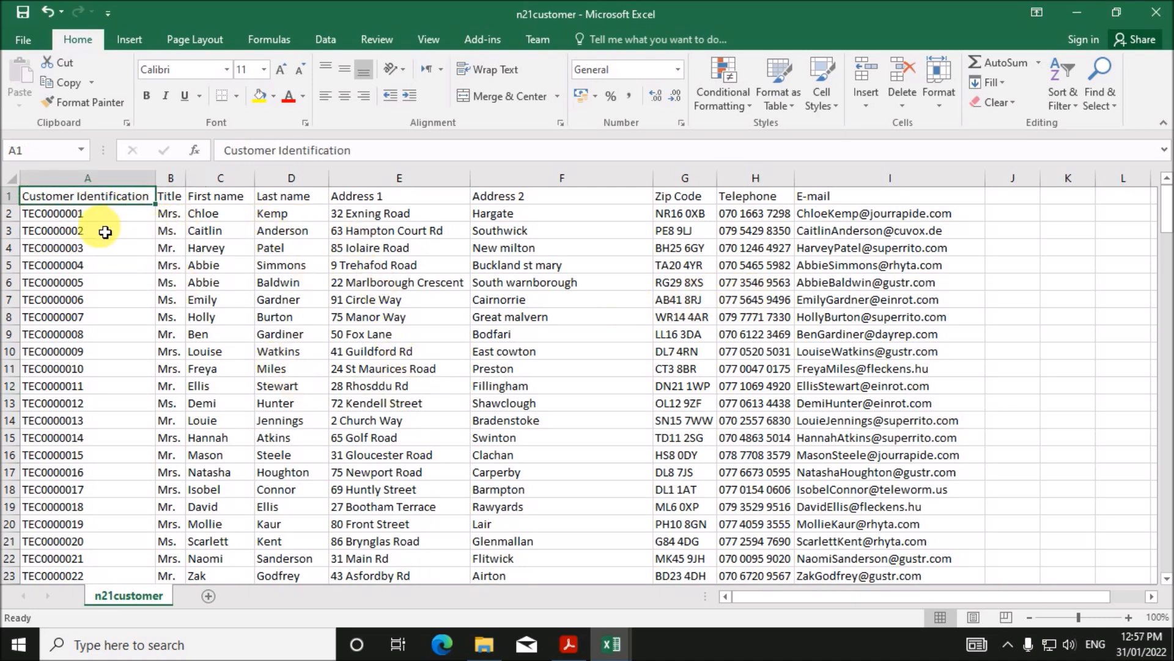
- Rename the headings to Customer_ID, First_Name, Last_Name and Address_1
text(Customer_ID)
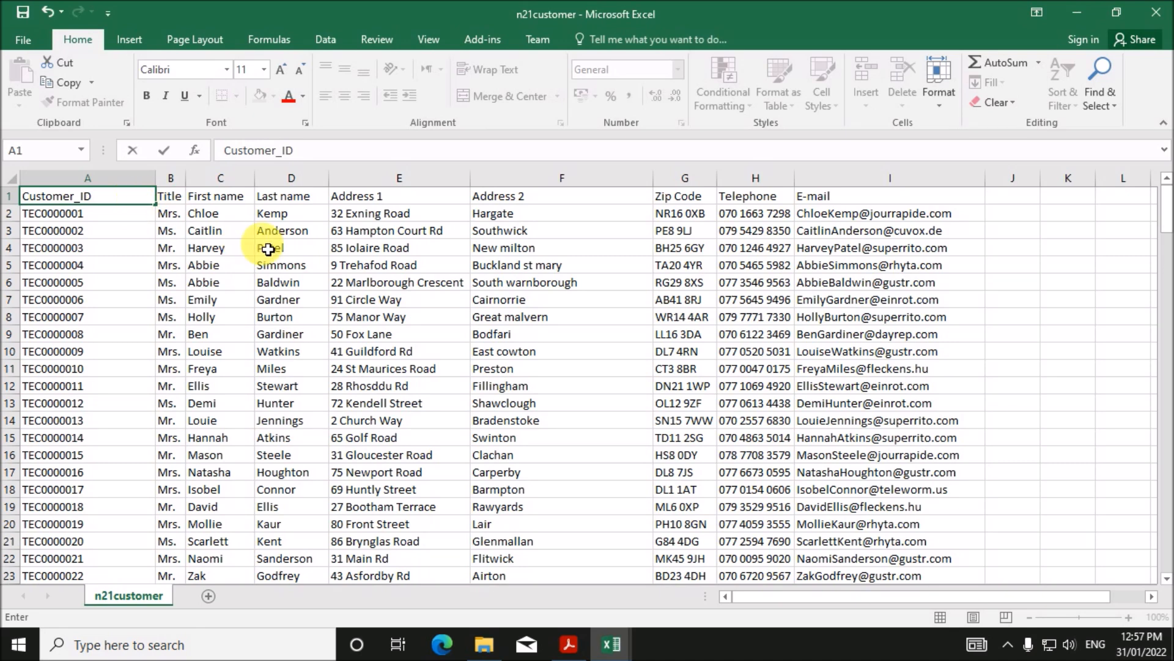
click(232, 195)
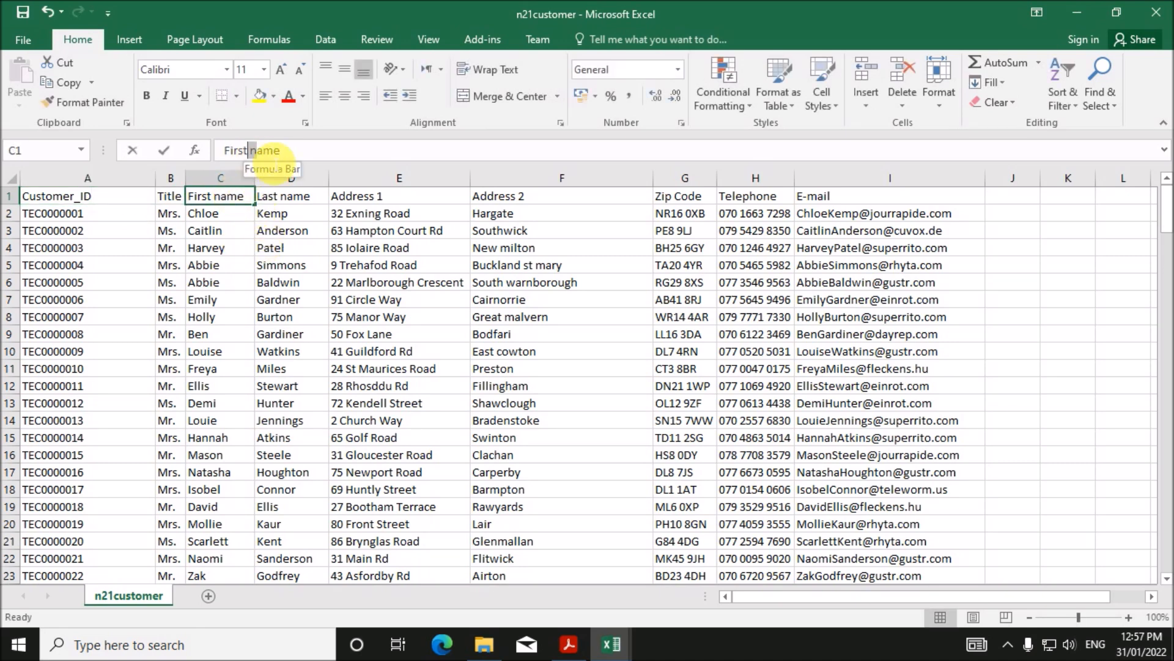
click(249, 150)
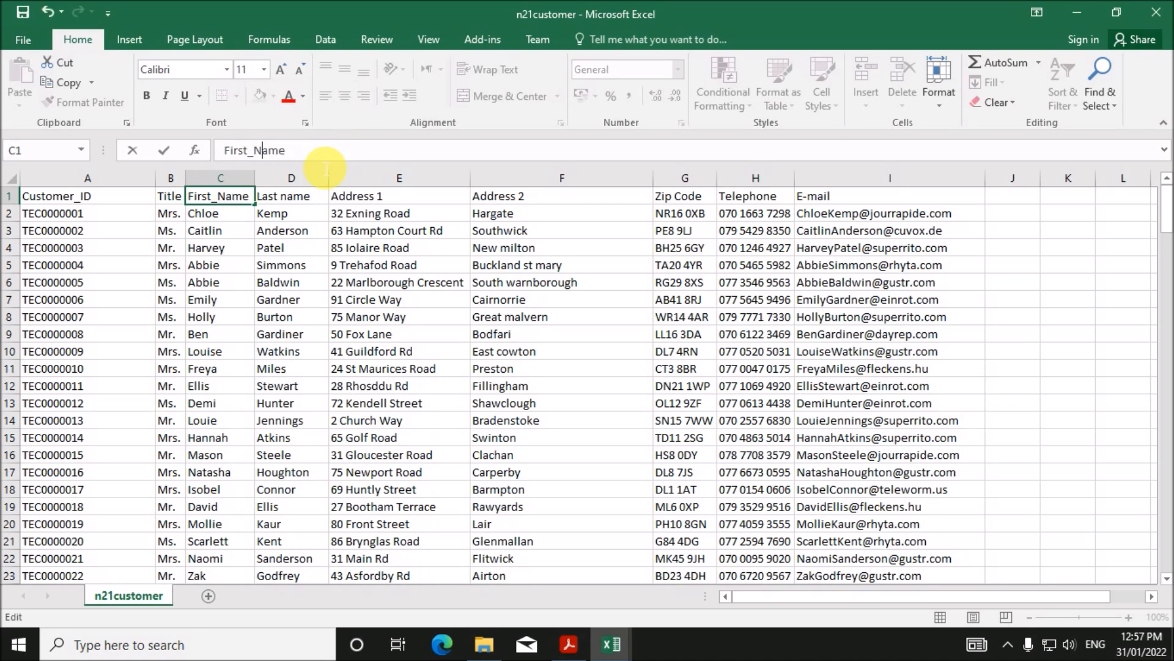
click(294, 202)
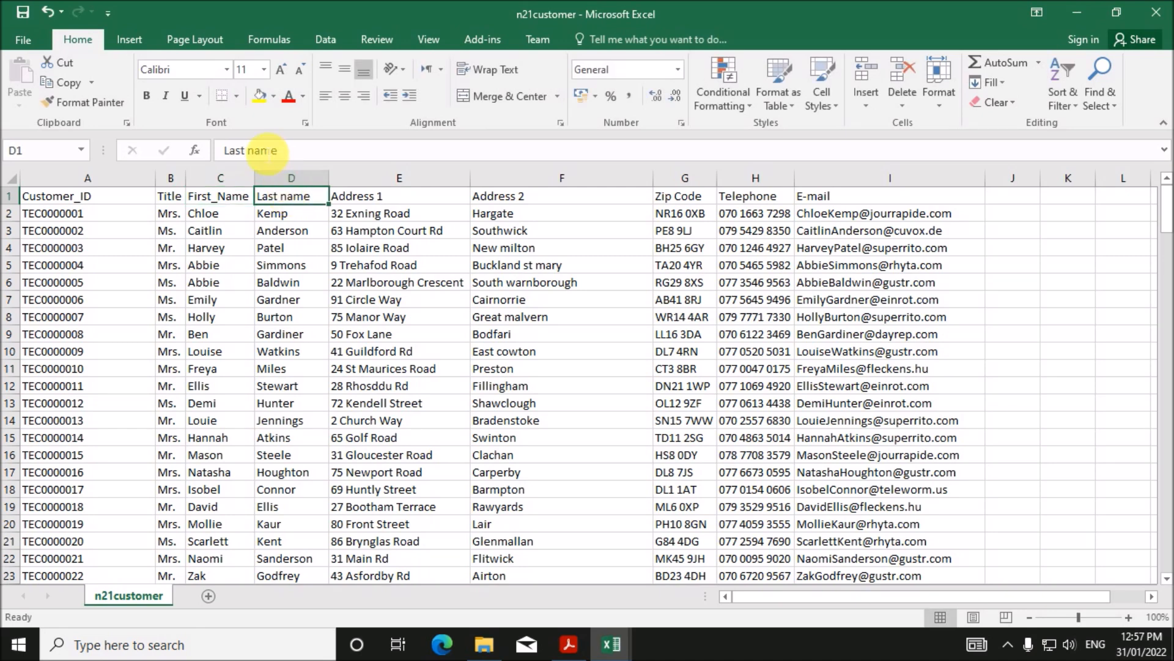
click(248, 150)
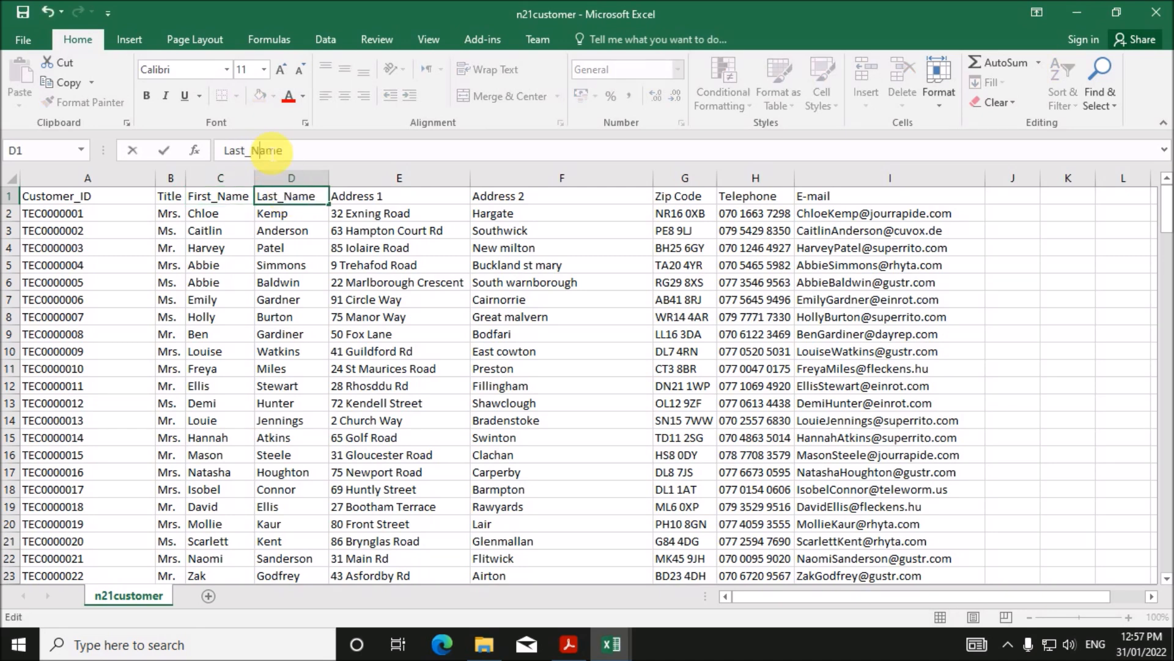
click(404, 198)
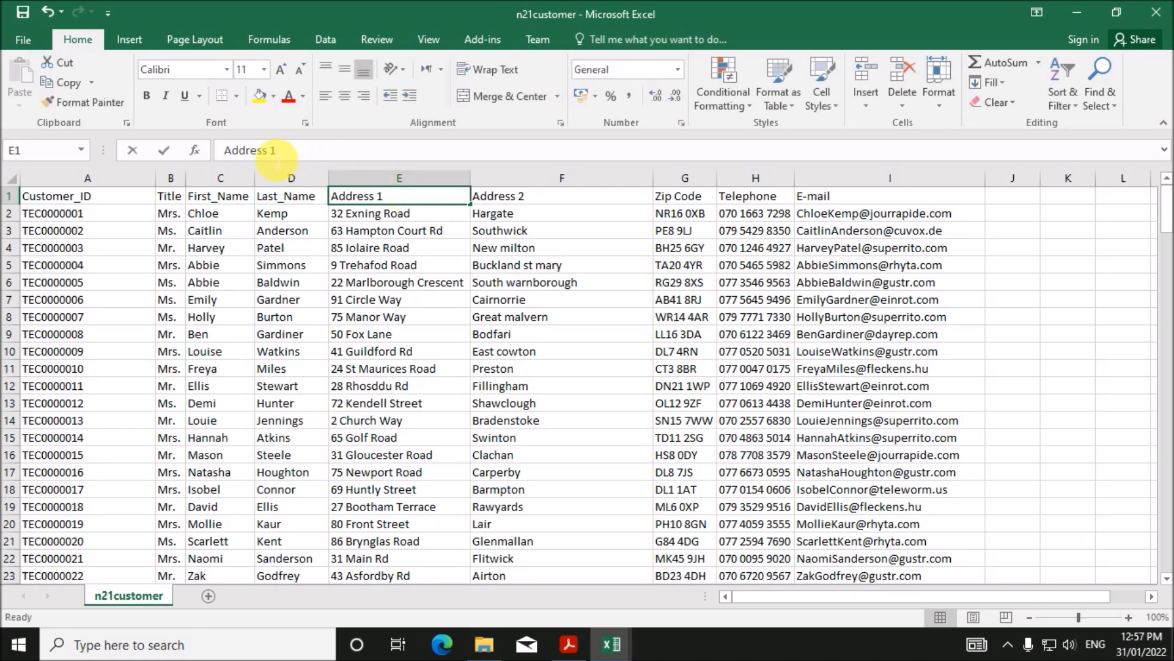
click(275, 151)
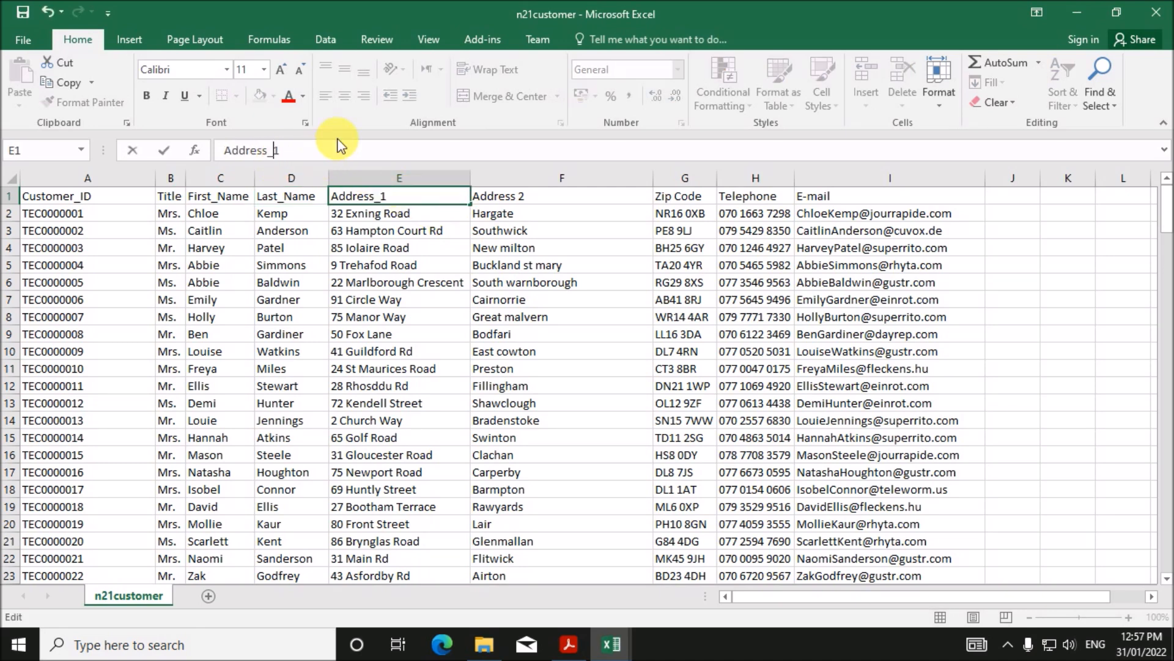
text(_)
- Fill Address_2 from Address_1, and rename Zip Code and E-mail to Zip_Code and E_mail
click(490, 199)
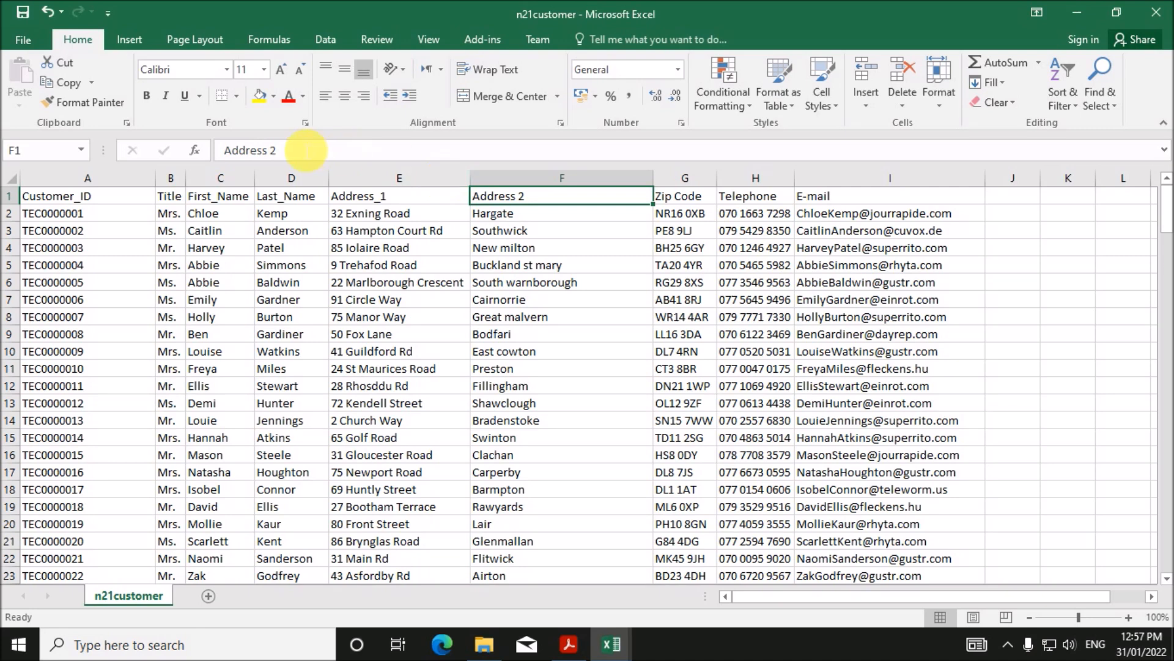
click(367, 197)
drag(470, 204, 608, 209)
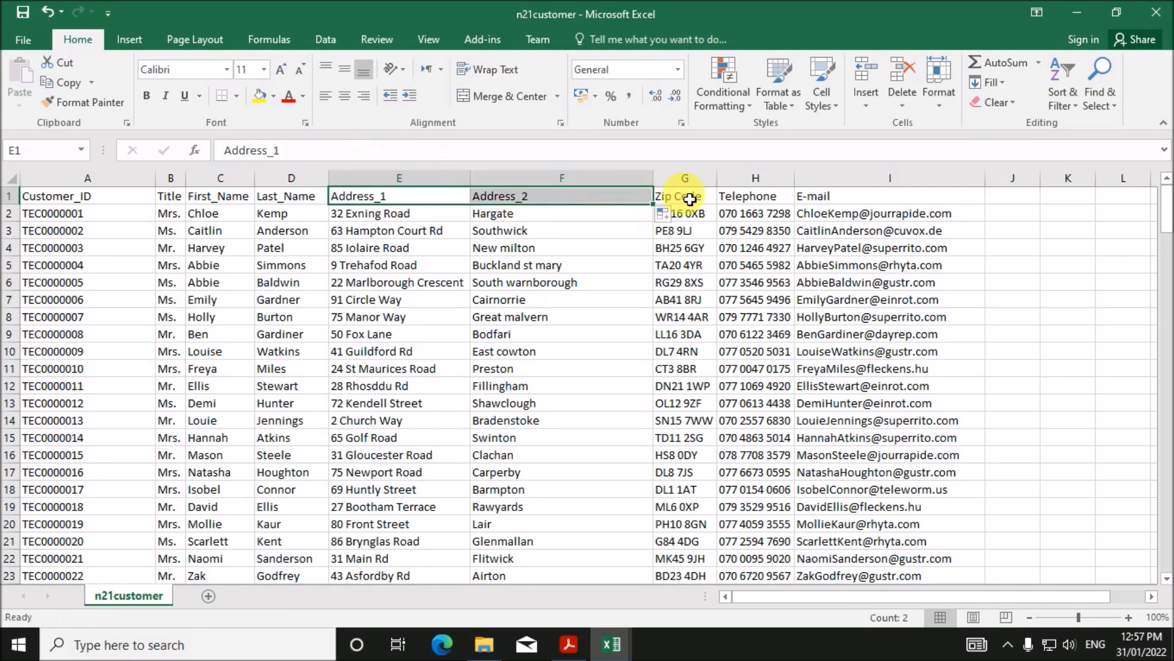
click(678, 198)
click(251, 153)
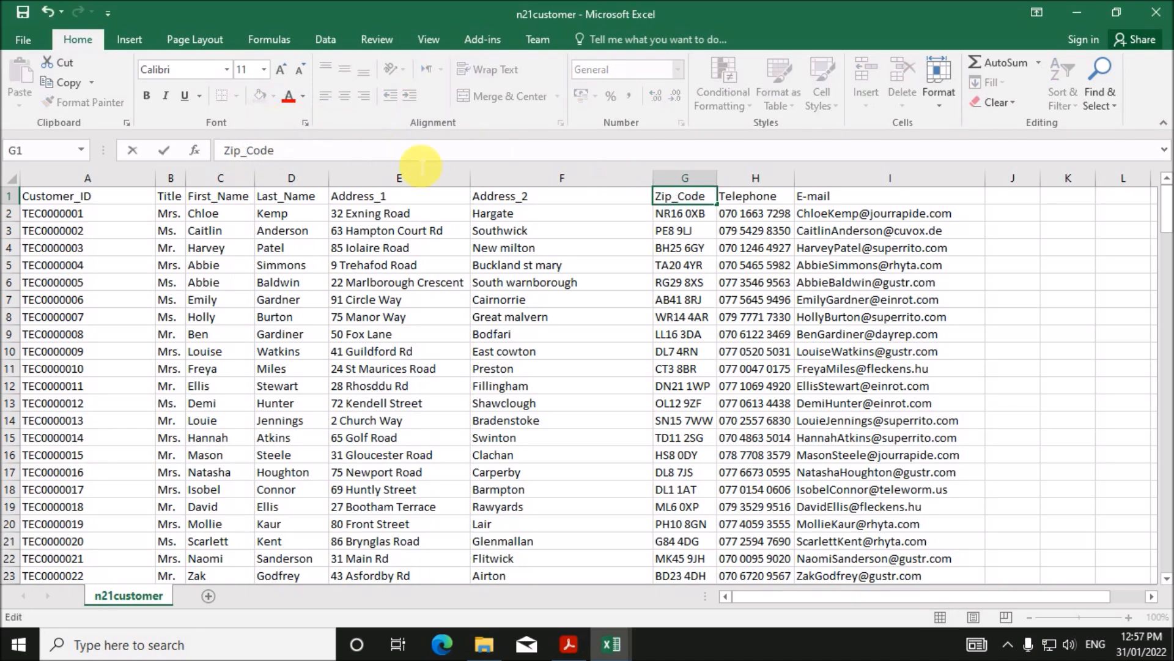
click(745, 197)
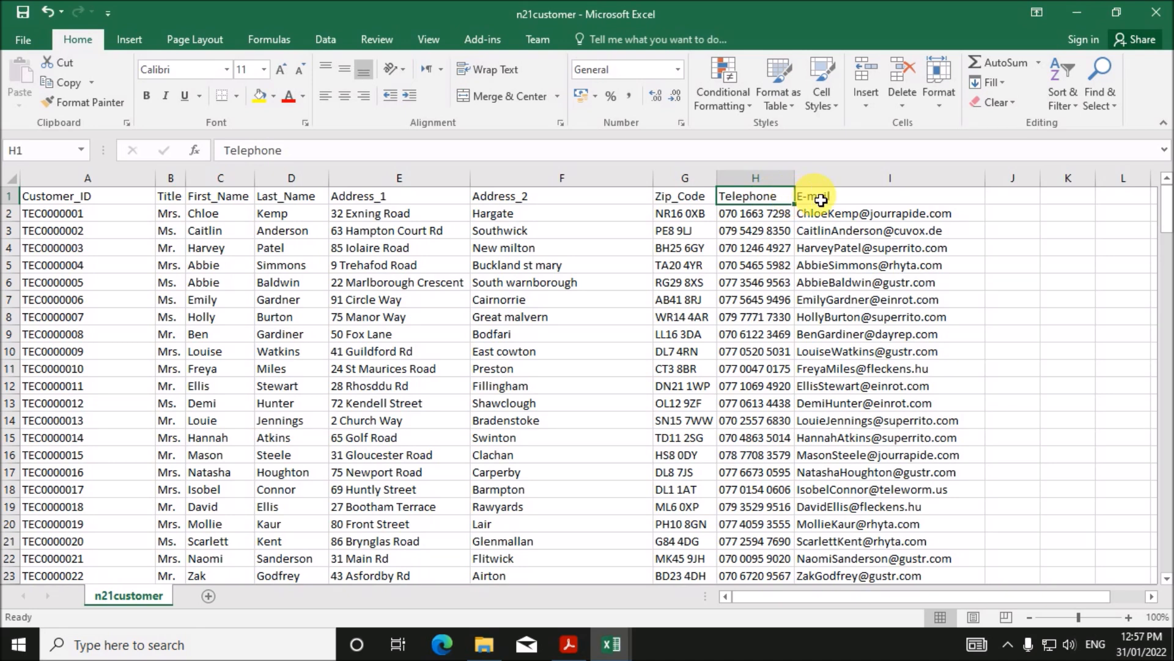
click(818, 196)
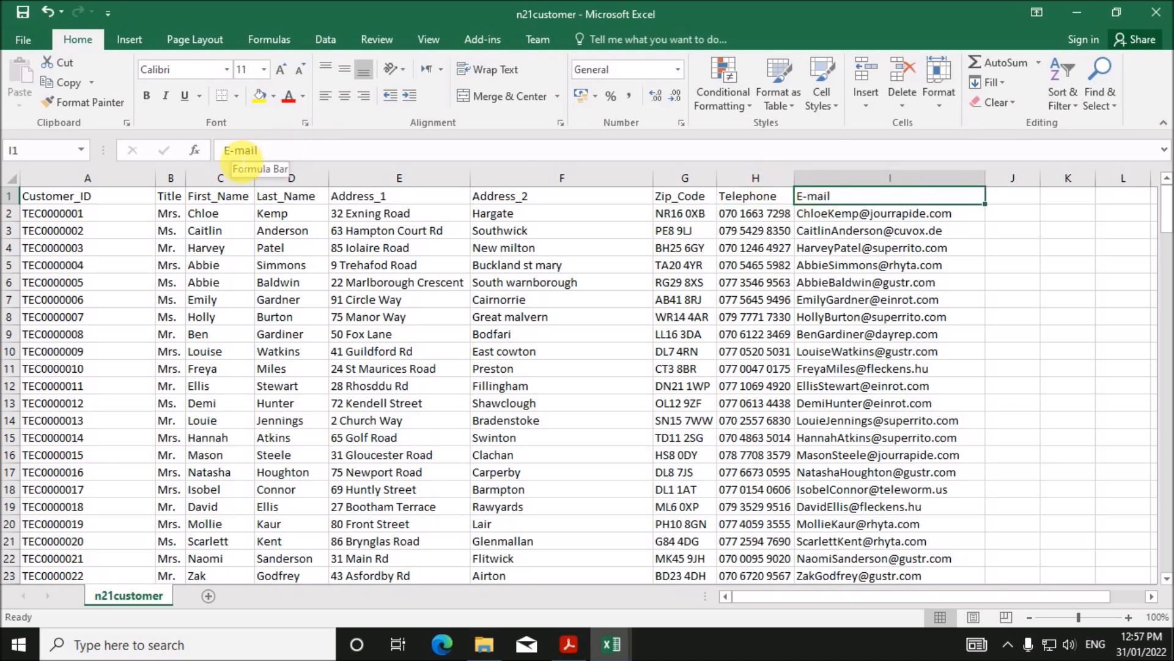
click(232, 152)
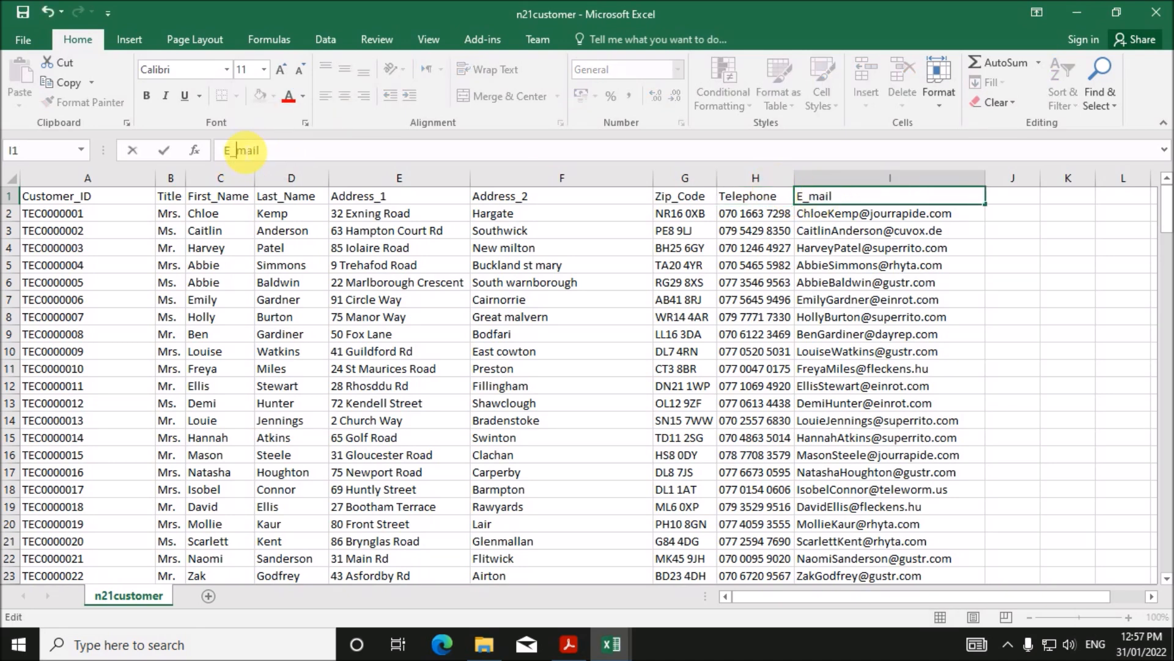
click(777, 288)
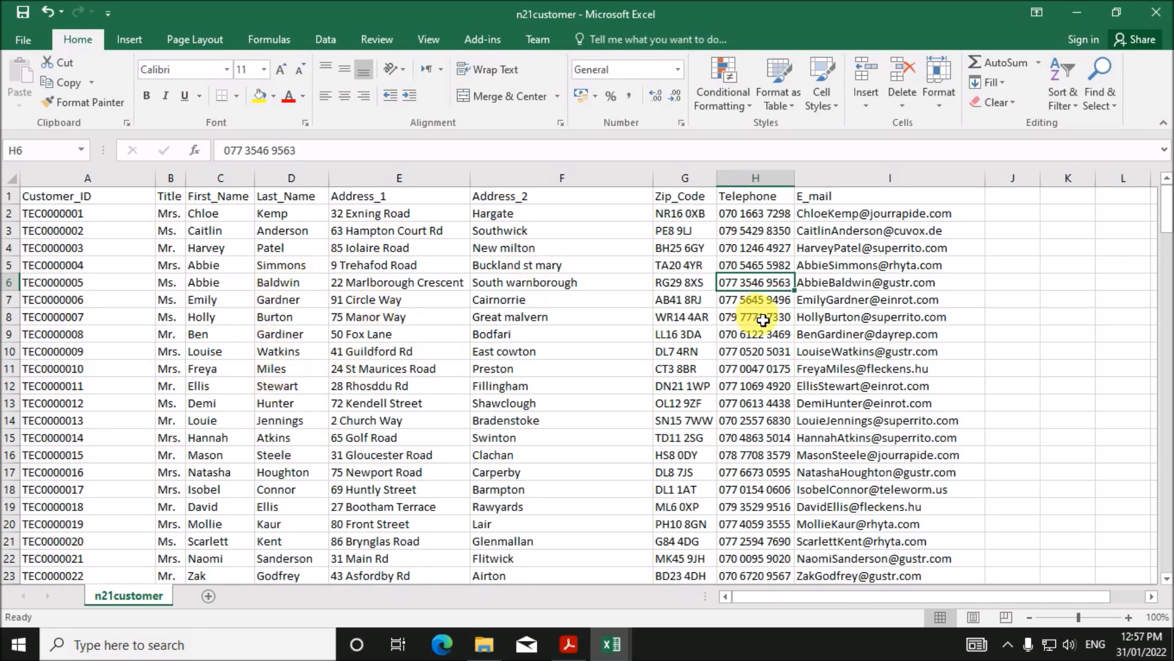
click(714, 301)
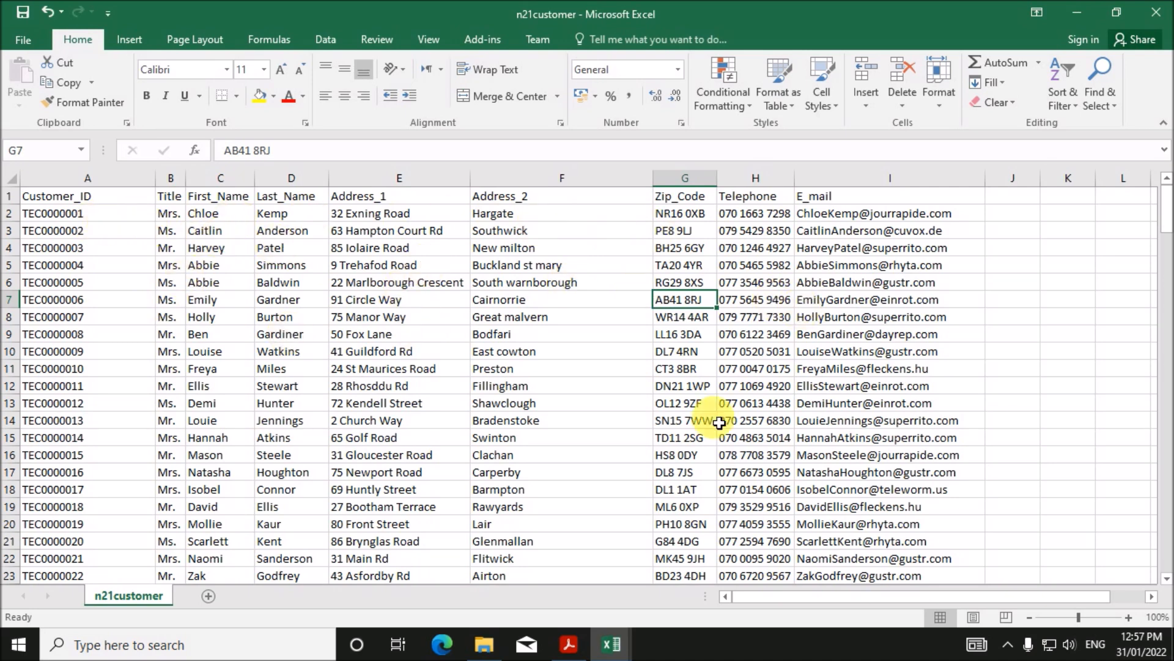
click(489, 647)
click(609, 643)
- AutoFit the n21car columns and rename the first headings to Registration_No and Model
click(754, 582)
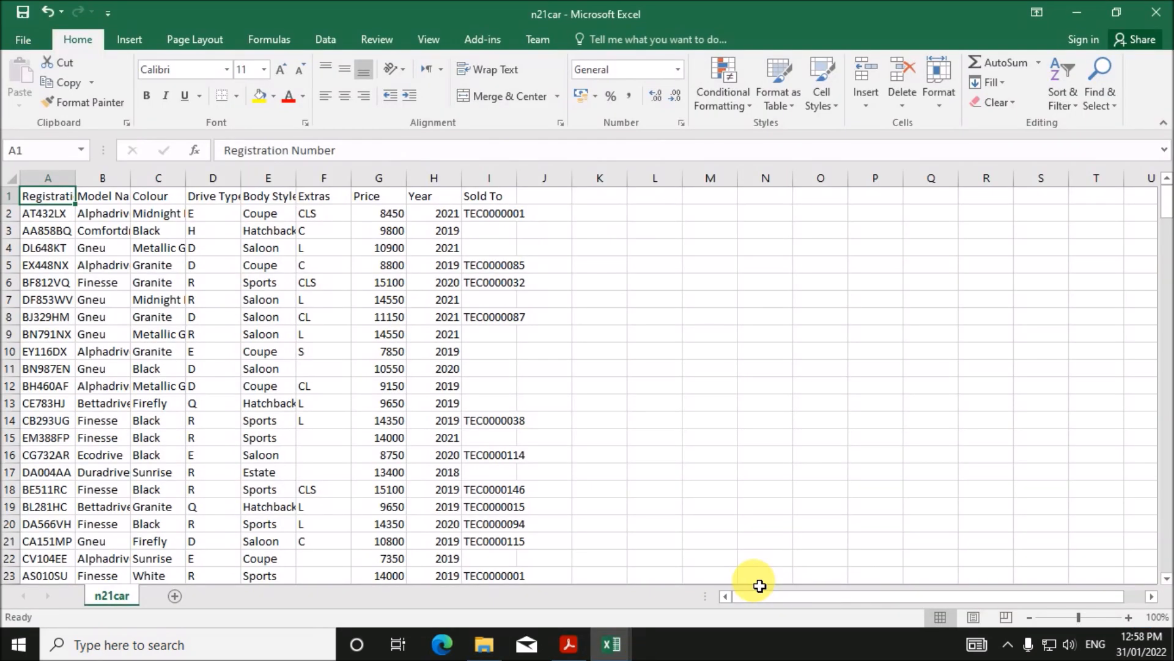
click(12, 179)
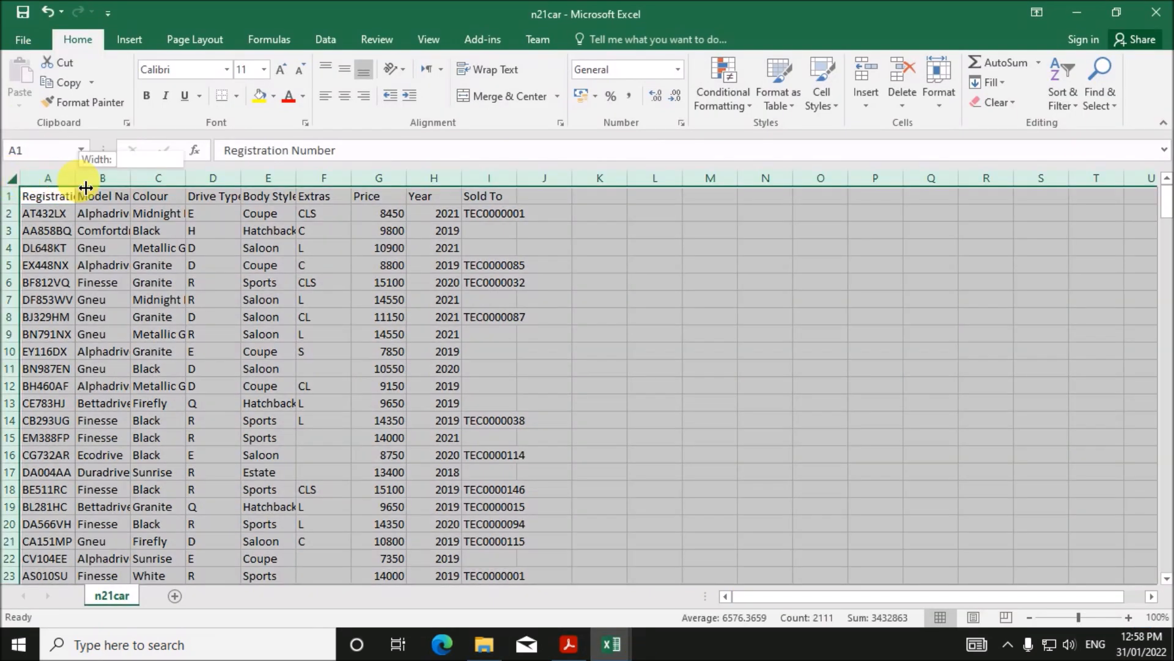
double_click(75, 177)
click(172, 314)
click(85, 195)
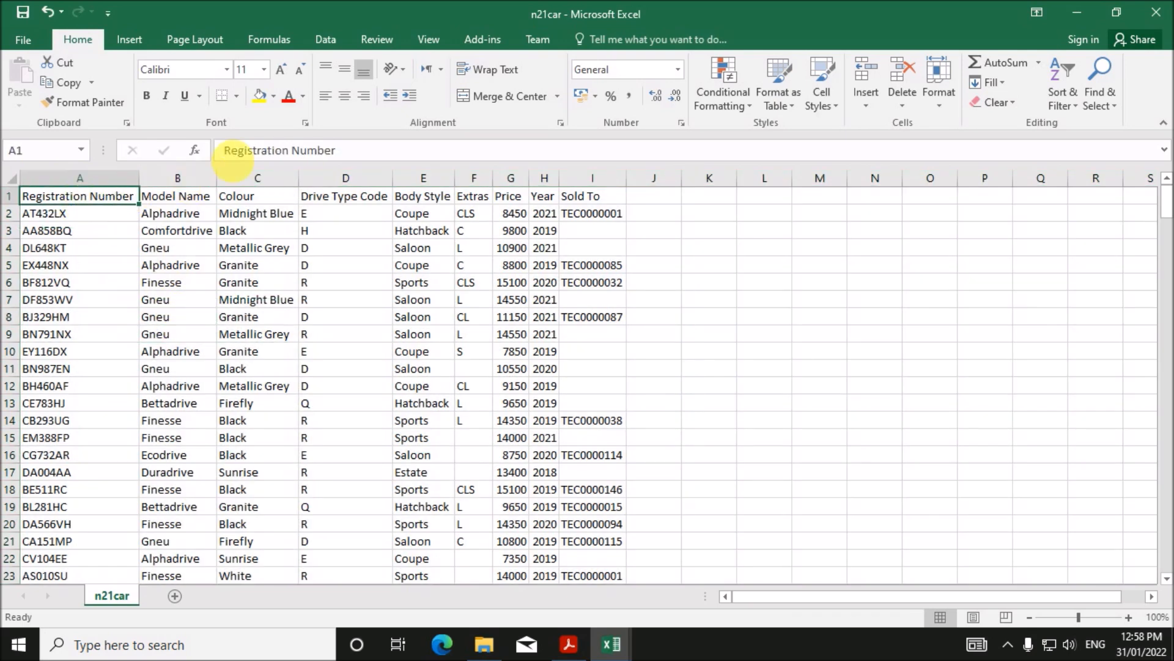
double_click(293, 153)
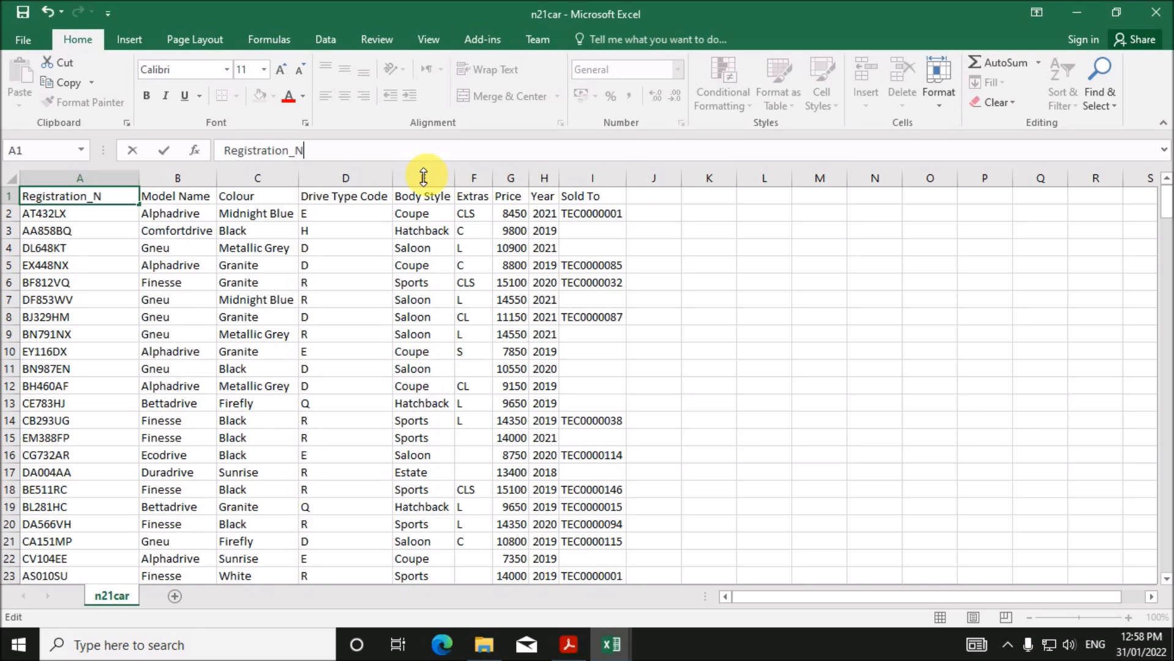
click(174, 195)
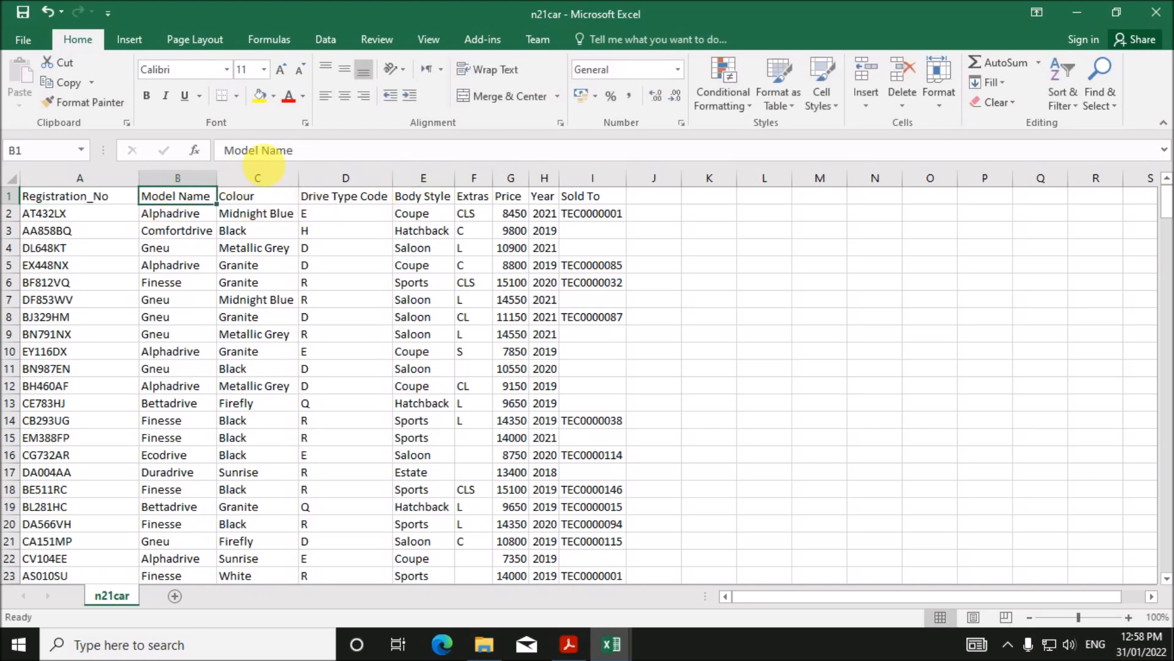
double_click(293, 150)
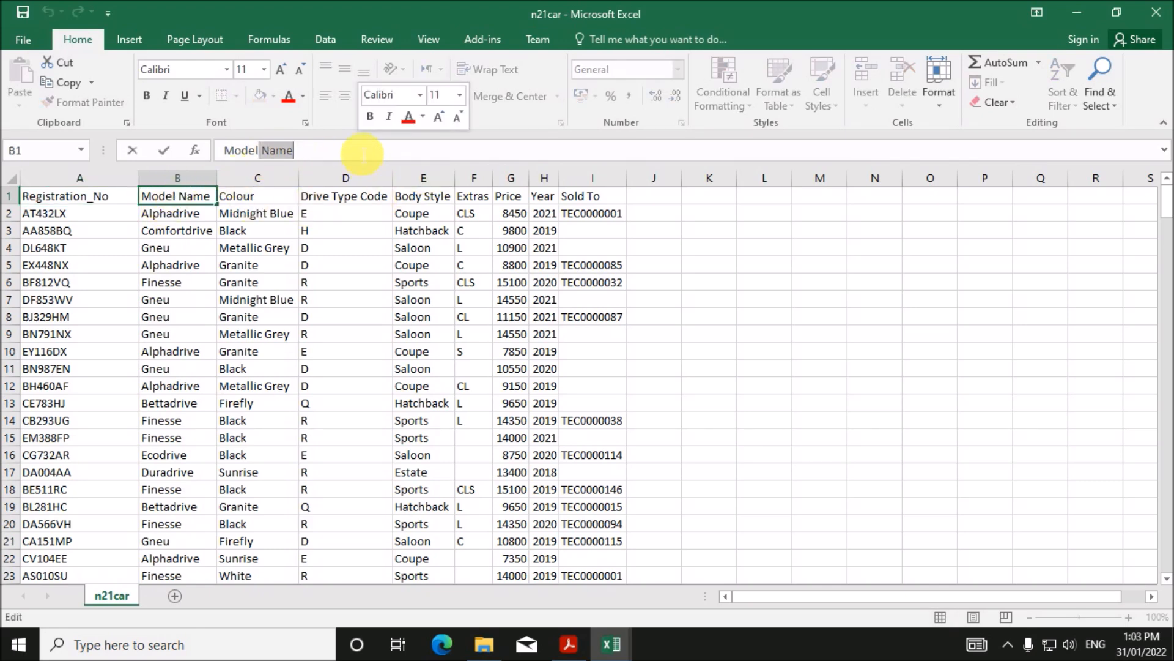
key(BackSpace)
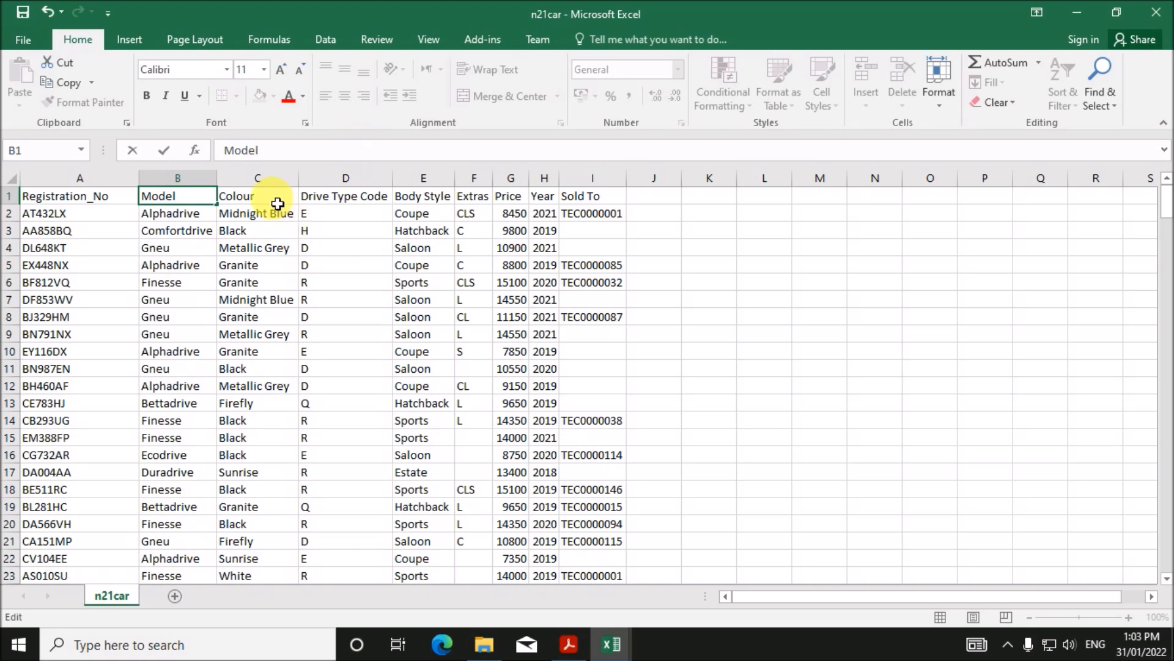
click(269, 199)
- Rename Drive Type Code, Body Style and Sold To to D_Code, Body_Style and Sold_To
click(326, 202)
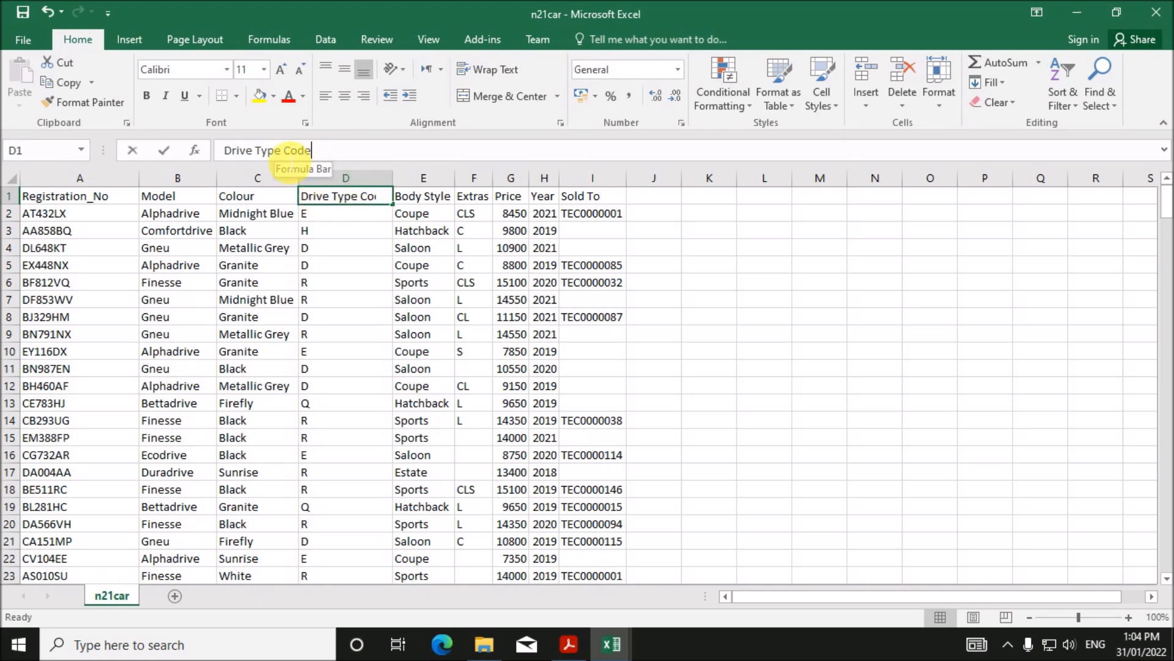
drag(284, 153, 231, 153)
key(BackSpace)
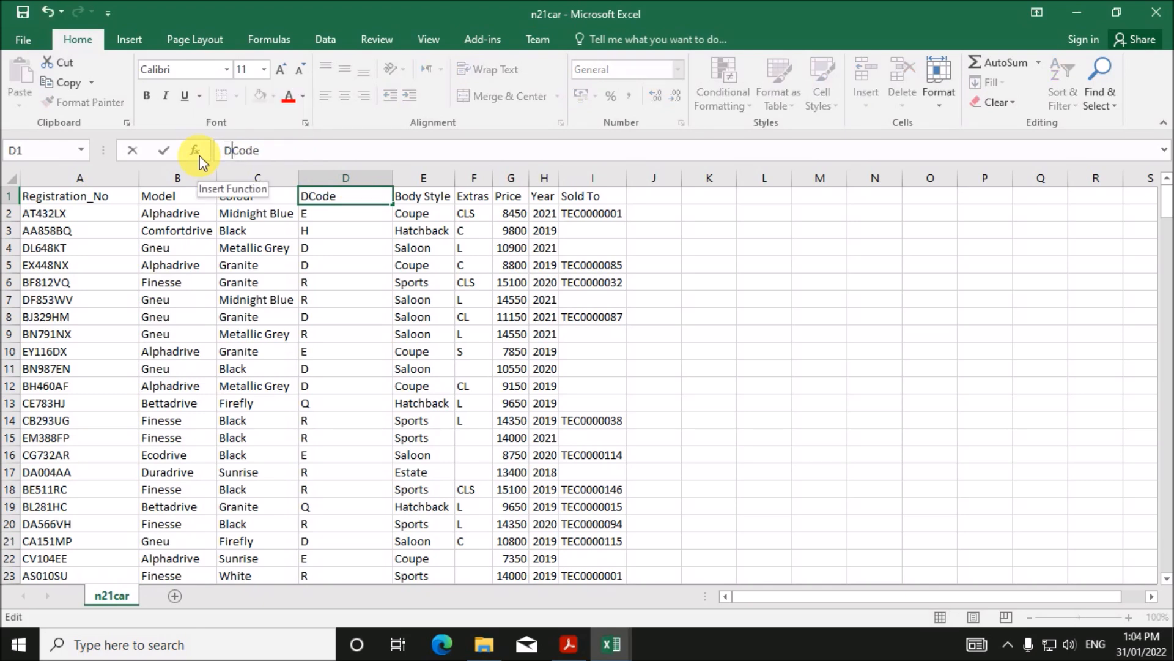
text(_)
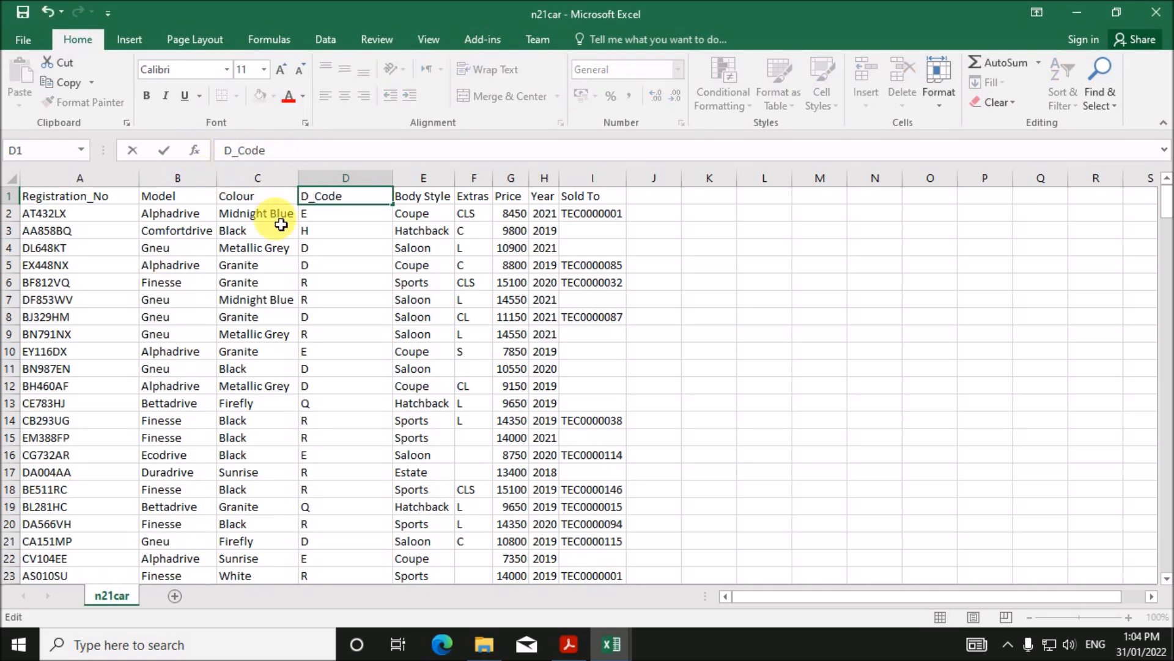
click(422, 201)
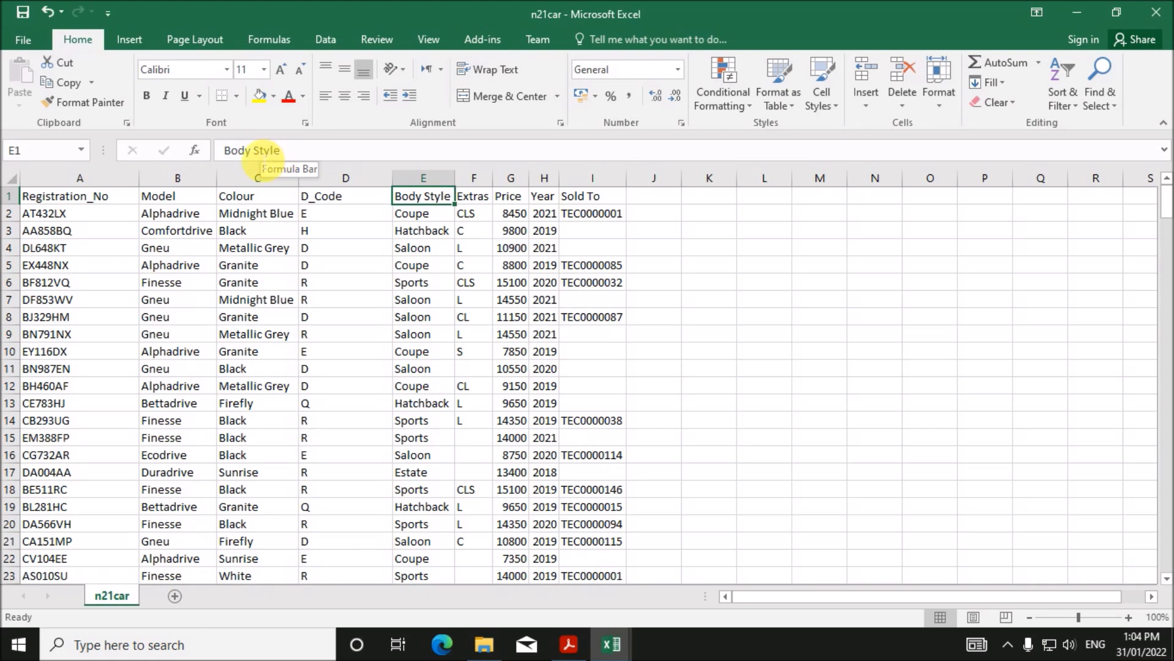
click(253, 150)
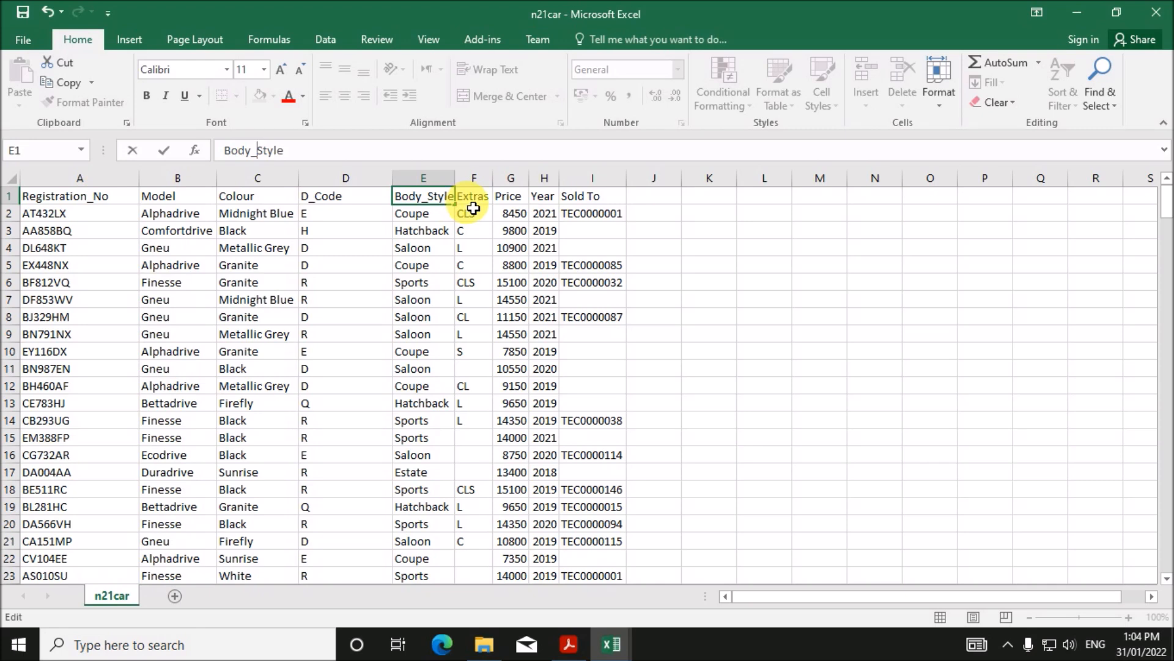
key(Tab)
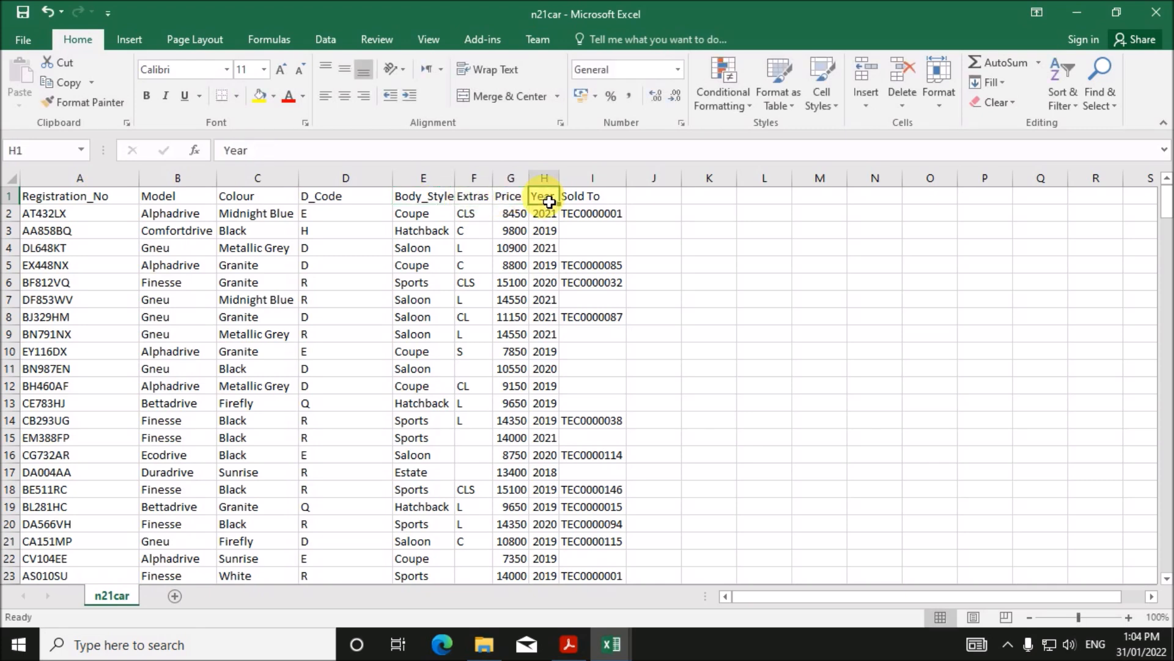
click(592, 194)
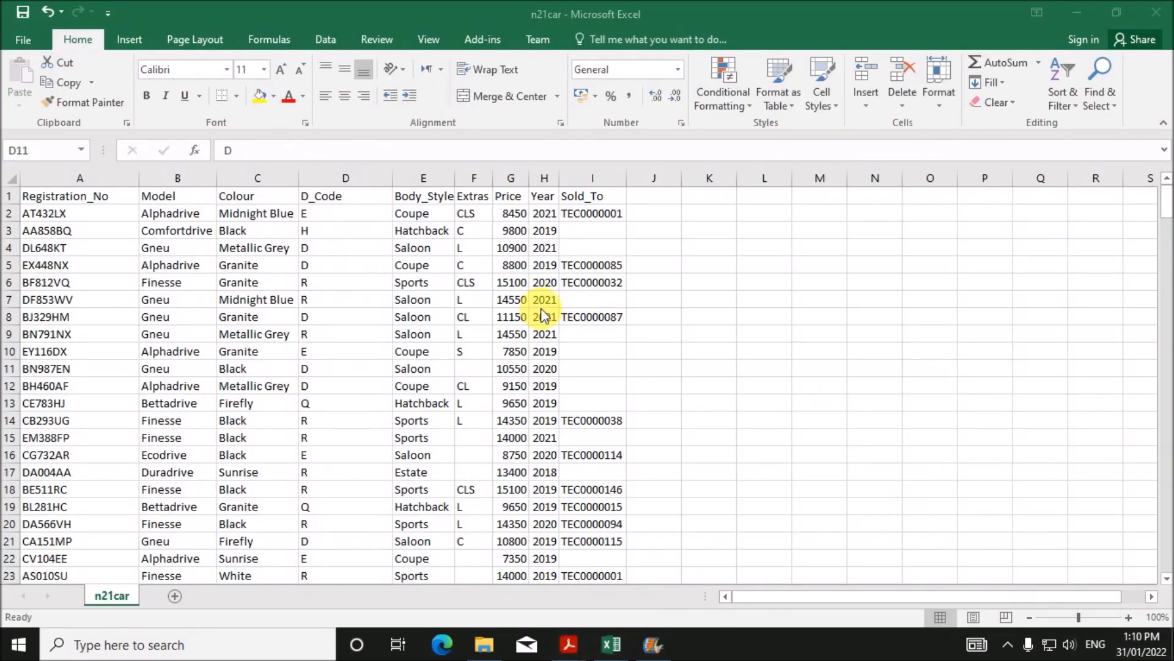
key(alt+Tab)
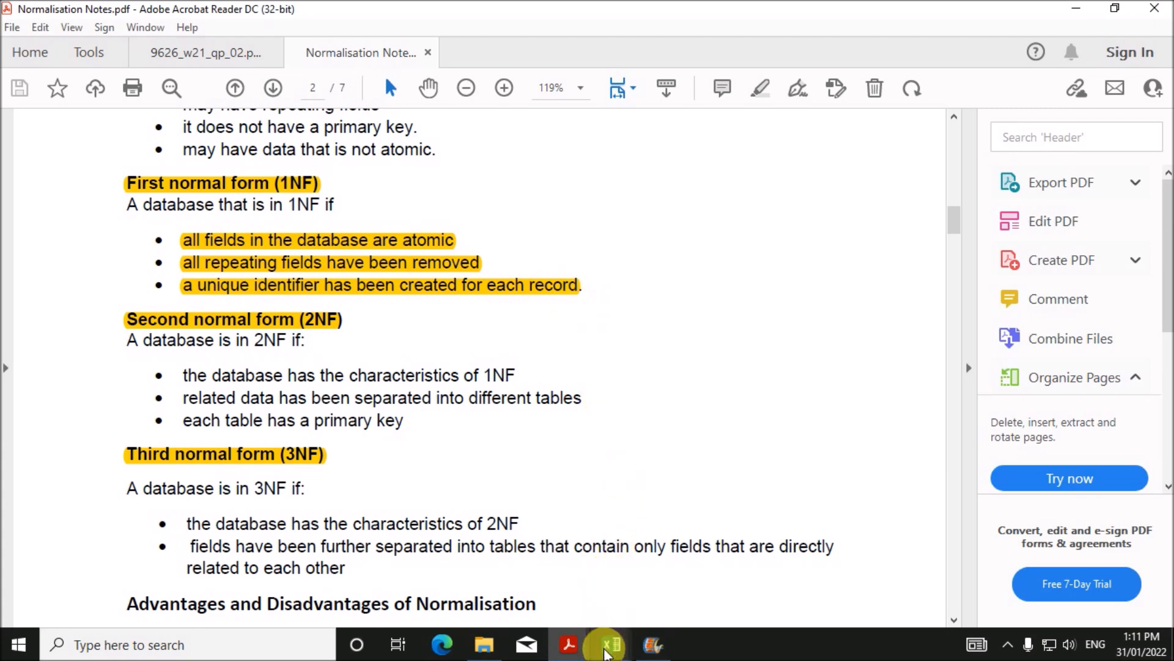
- Highlight the 2NF rule that each table has a primary key in Normalisation Notes.pdf
mouse_move(608, 642)
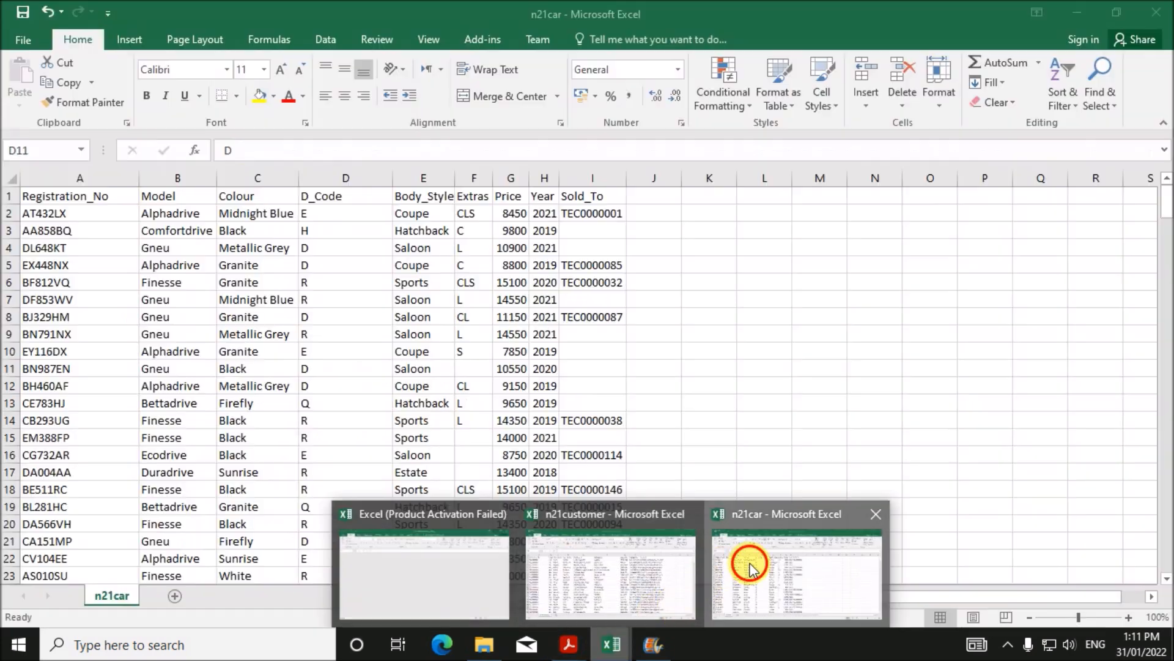
click(709, 566)
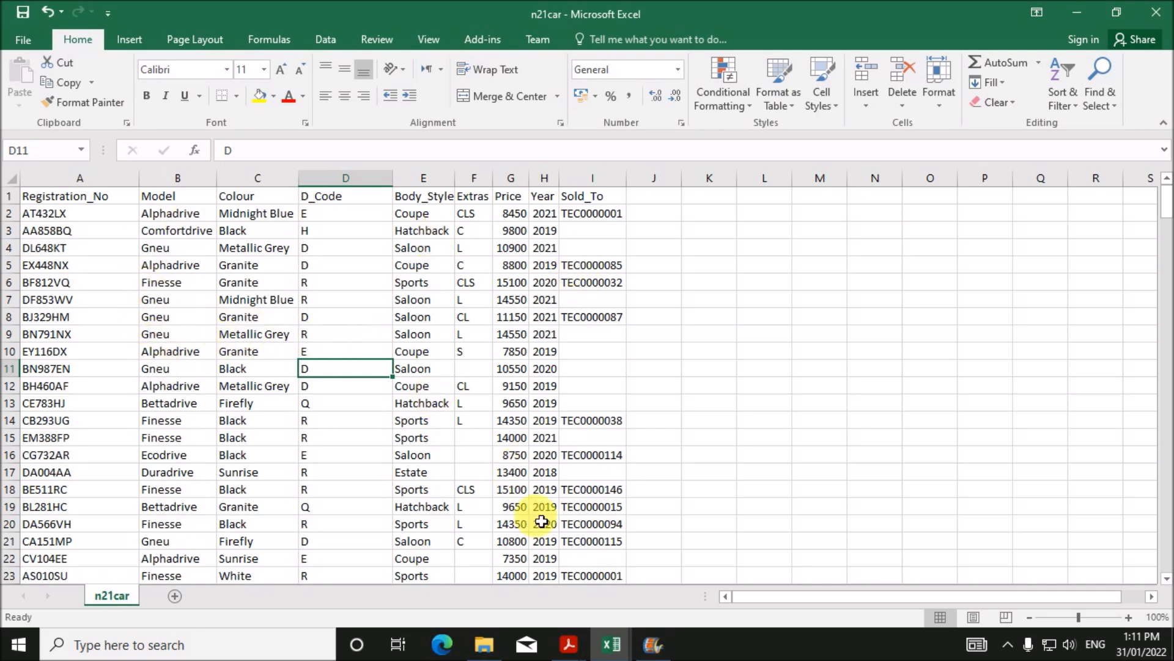
click(569, 644)
click(610, 601)
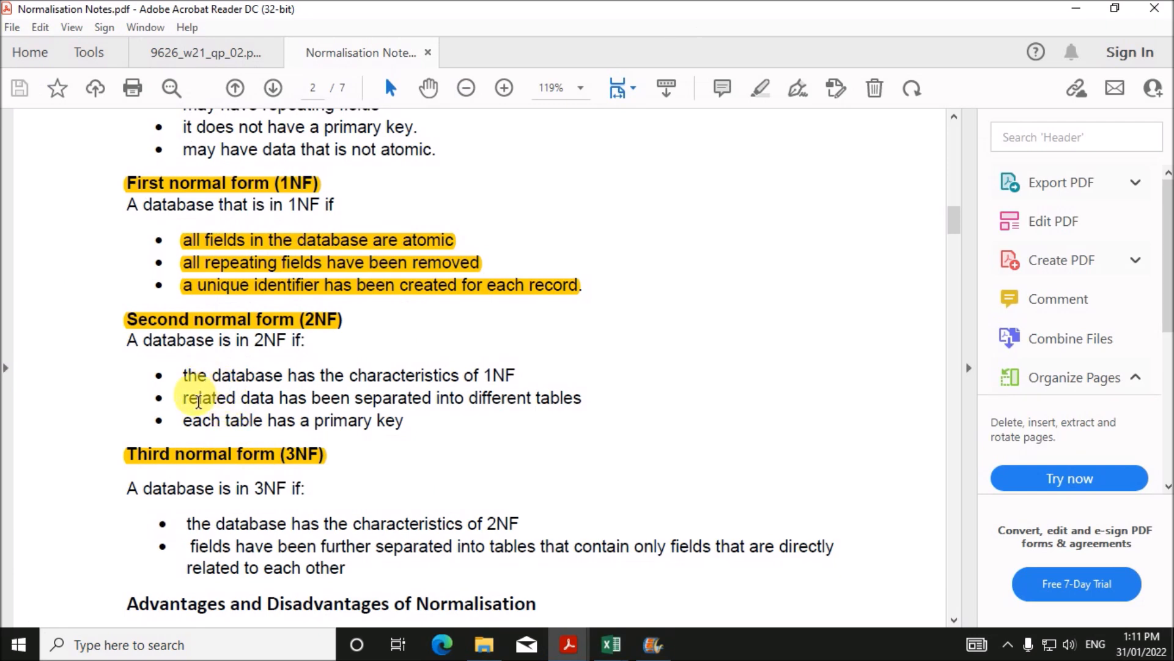
drag(192, 406, 405, 421)
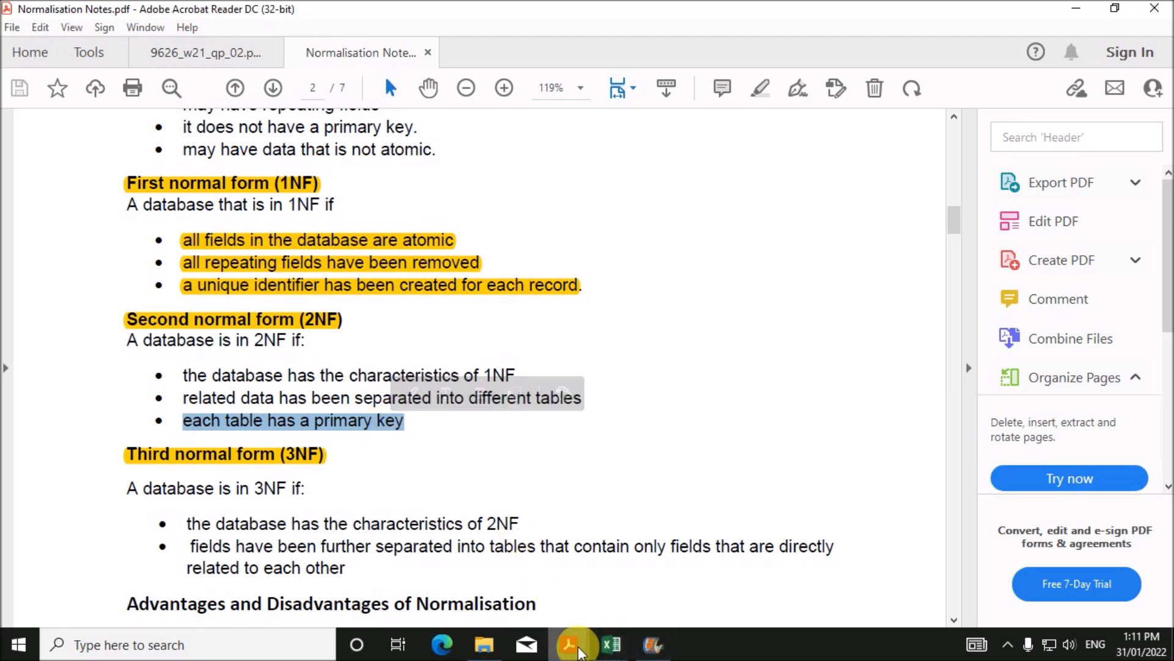
- Compare n21customer's Customer_ID and names with n21car's Registration_No and CLS extras entry
mouse_move(606, 639)
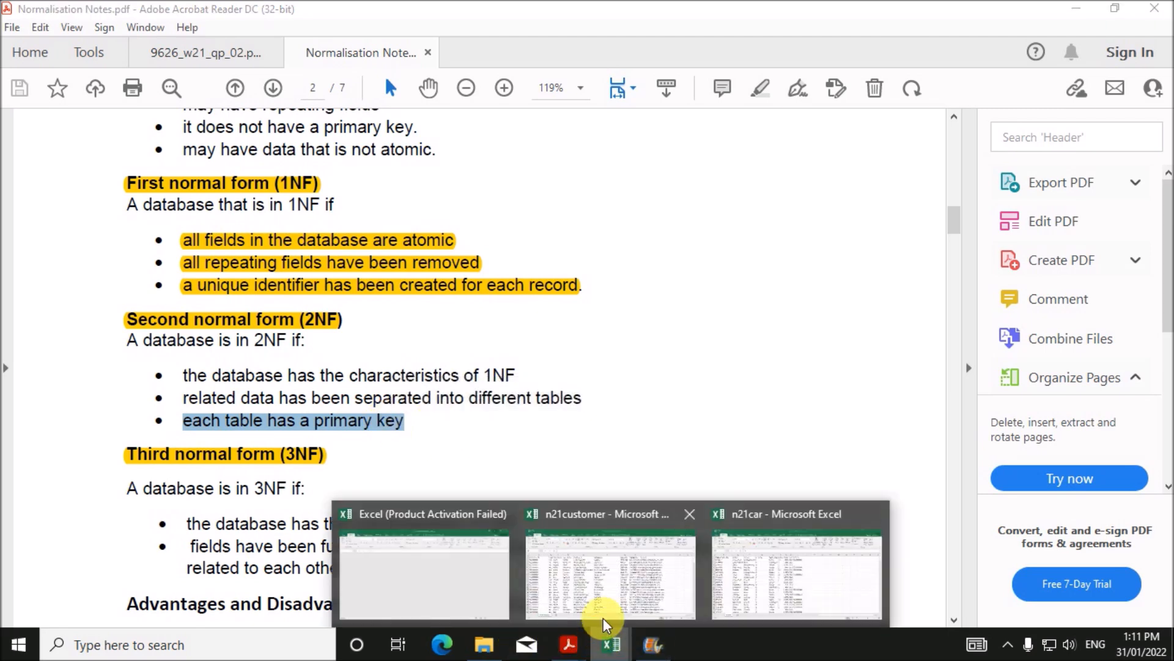
click(611, 571)
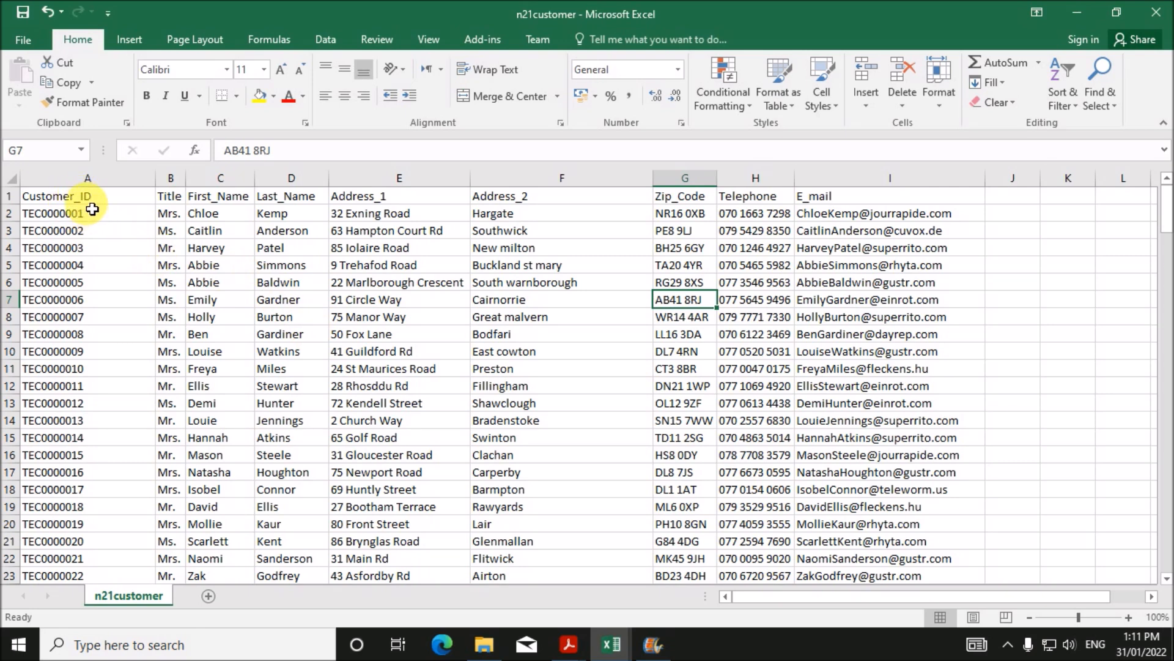
click(89, 199)
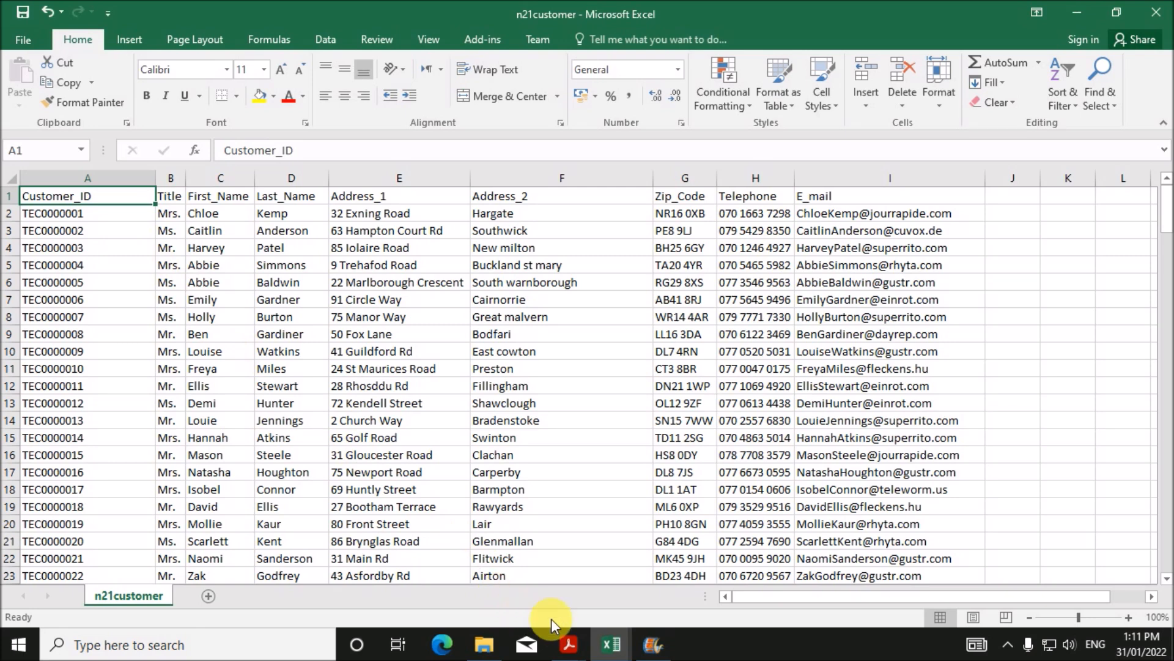
mouse_move(610, 639)
click(782, 579)
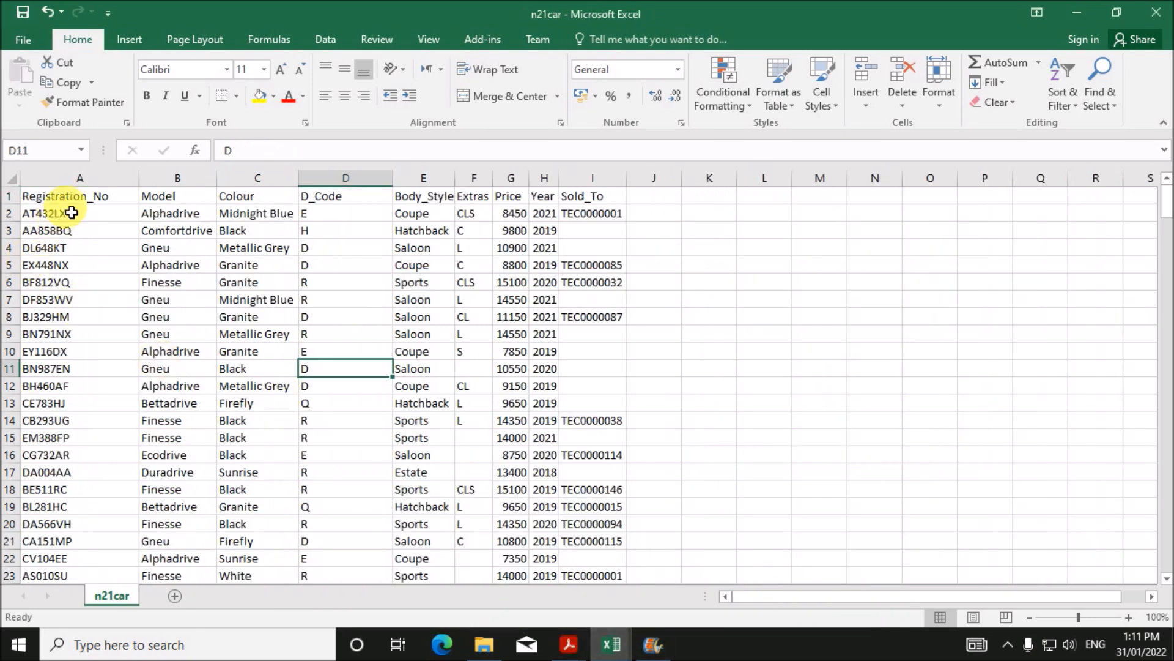
click(76, 203)
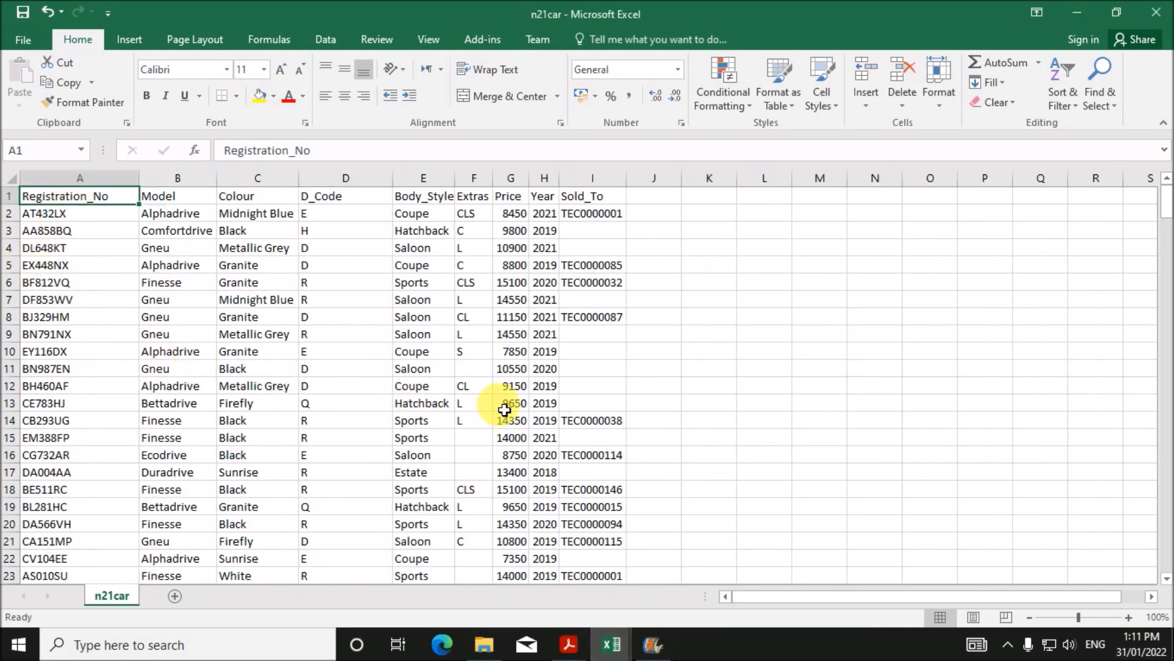
click(487, 492)
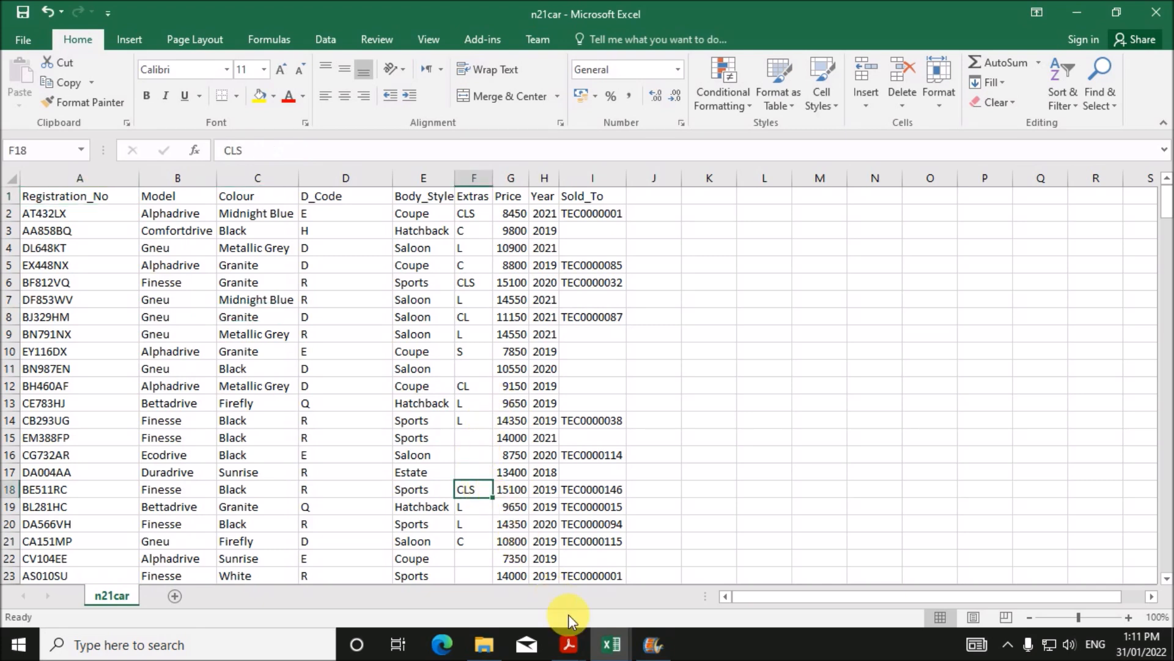
mouse_move(610, 643)
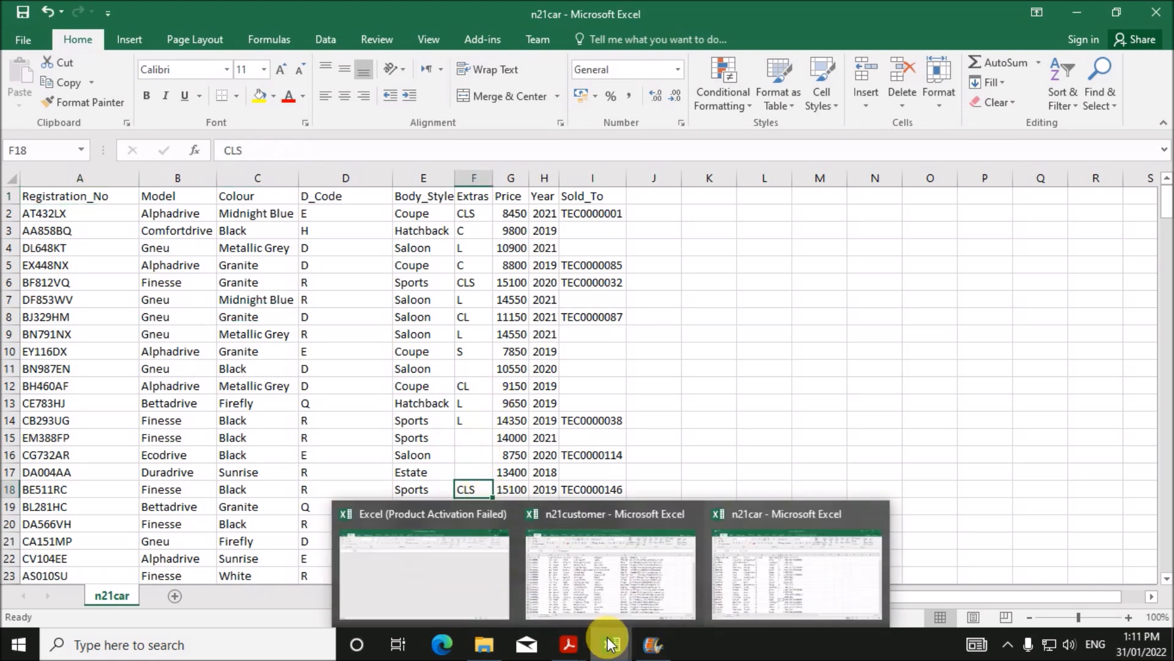
click(597, 569)
click(245, 351)
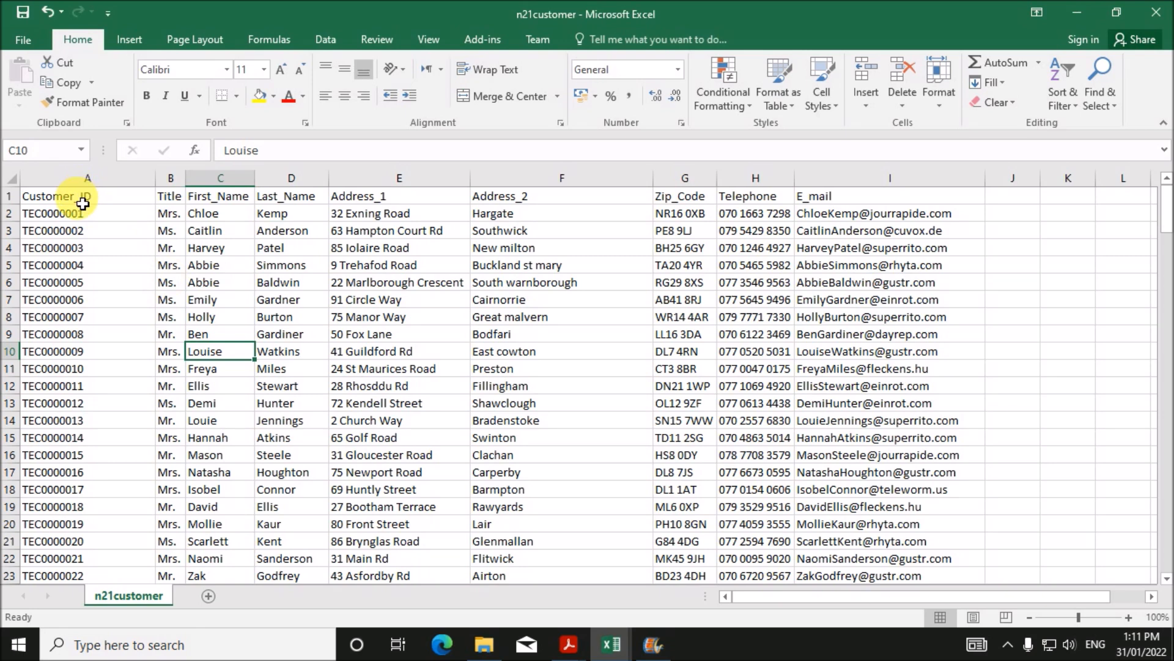
click(81, 206)
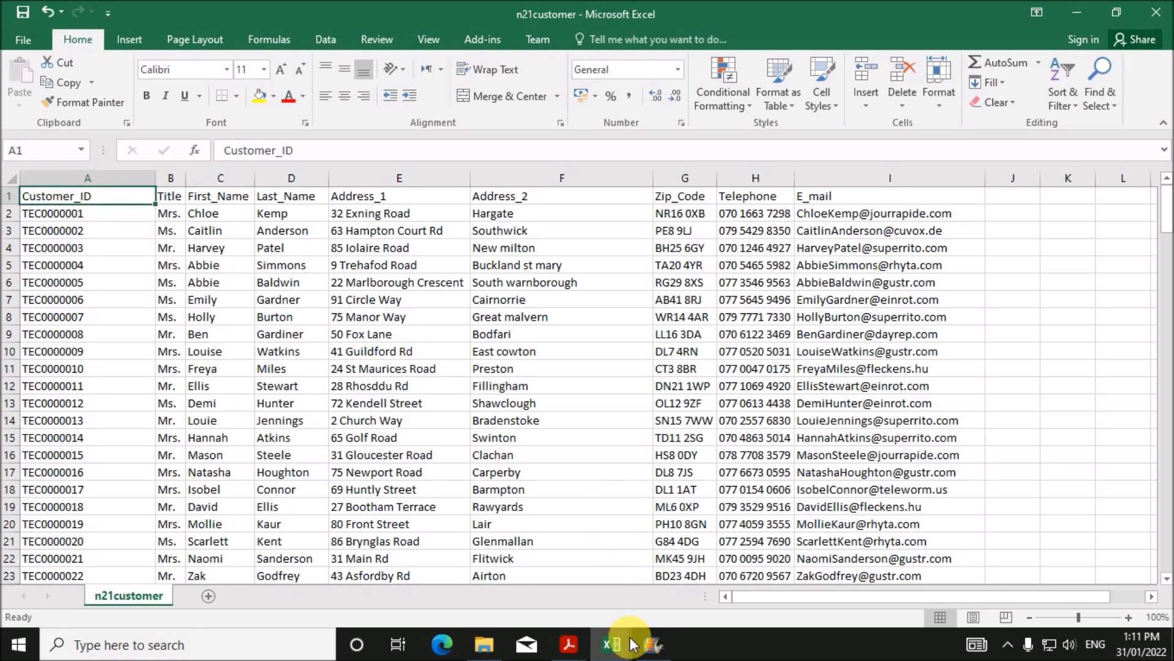
- Recheck n21car's Extras in row 13 and a D_Code value in row 12
mouse_move(617, 642)
click(722, 569)
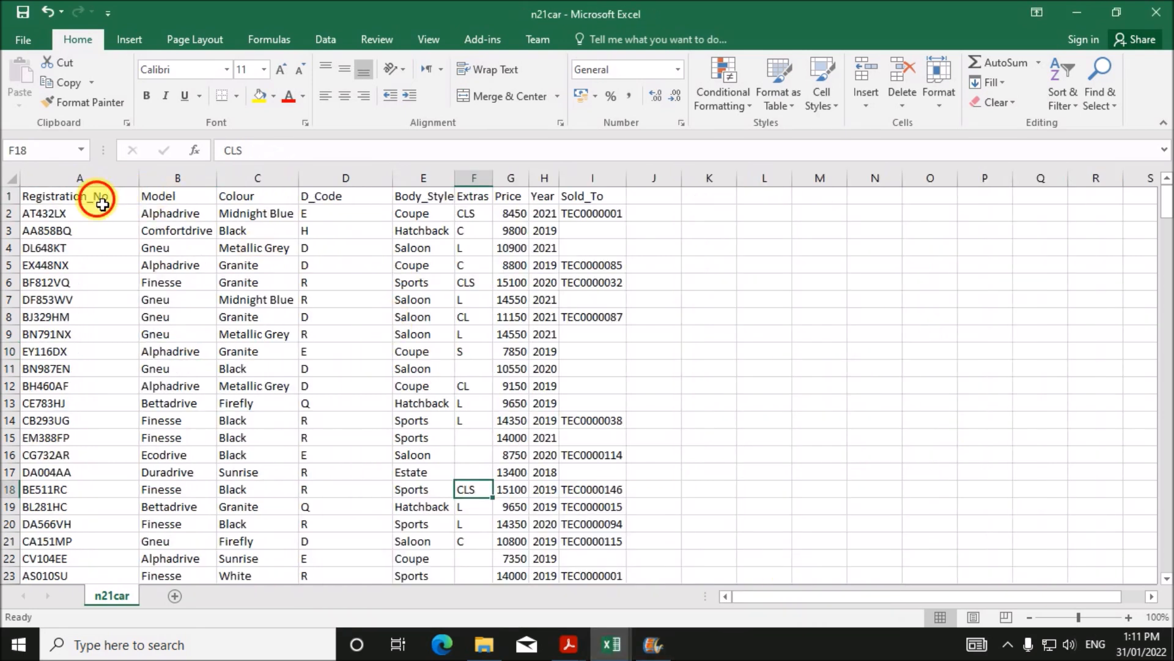
click(91, 197)
click(478, 406)
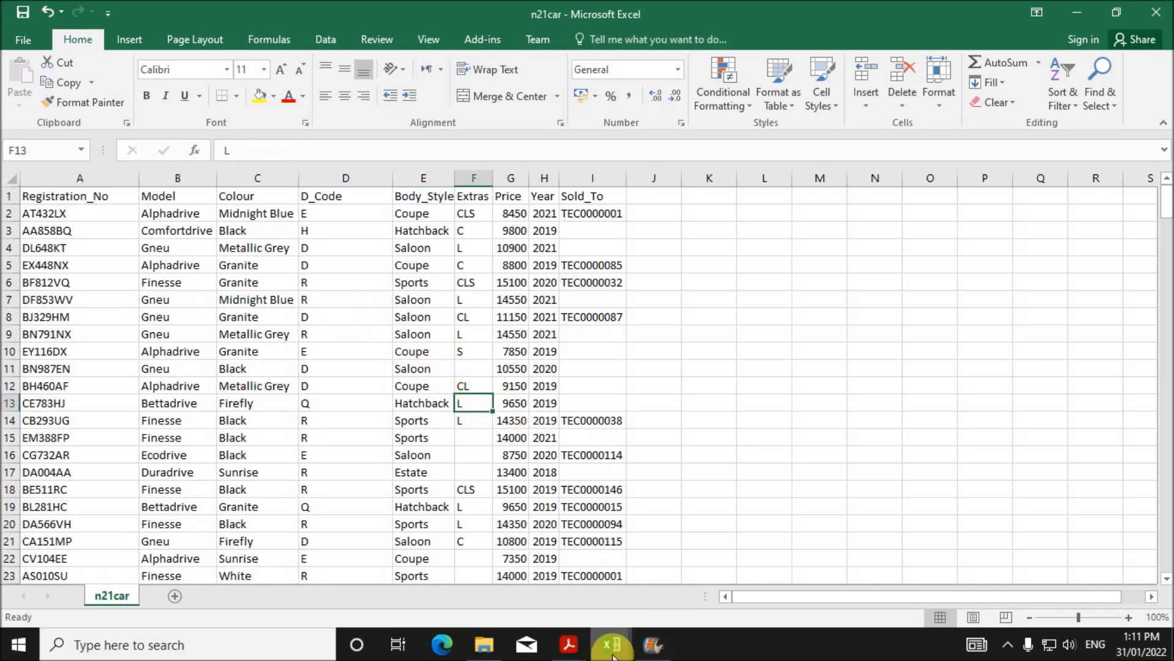
mouse_move(611, 643)
click(568, 581)
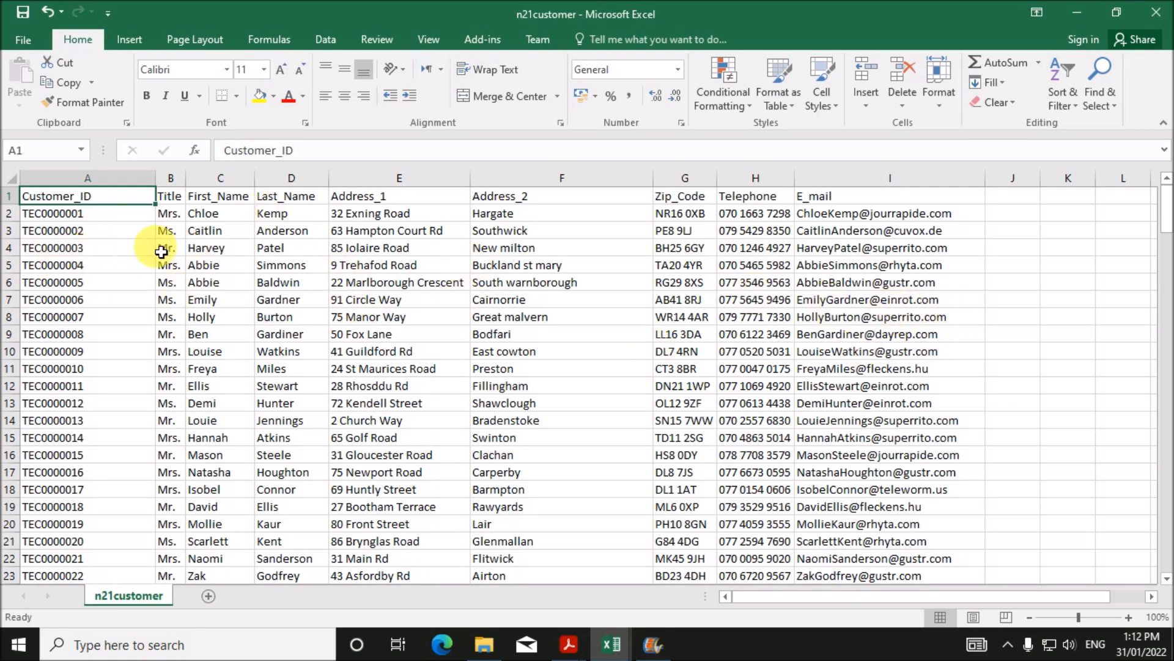
mouse_move(612, 639)
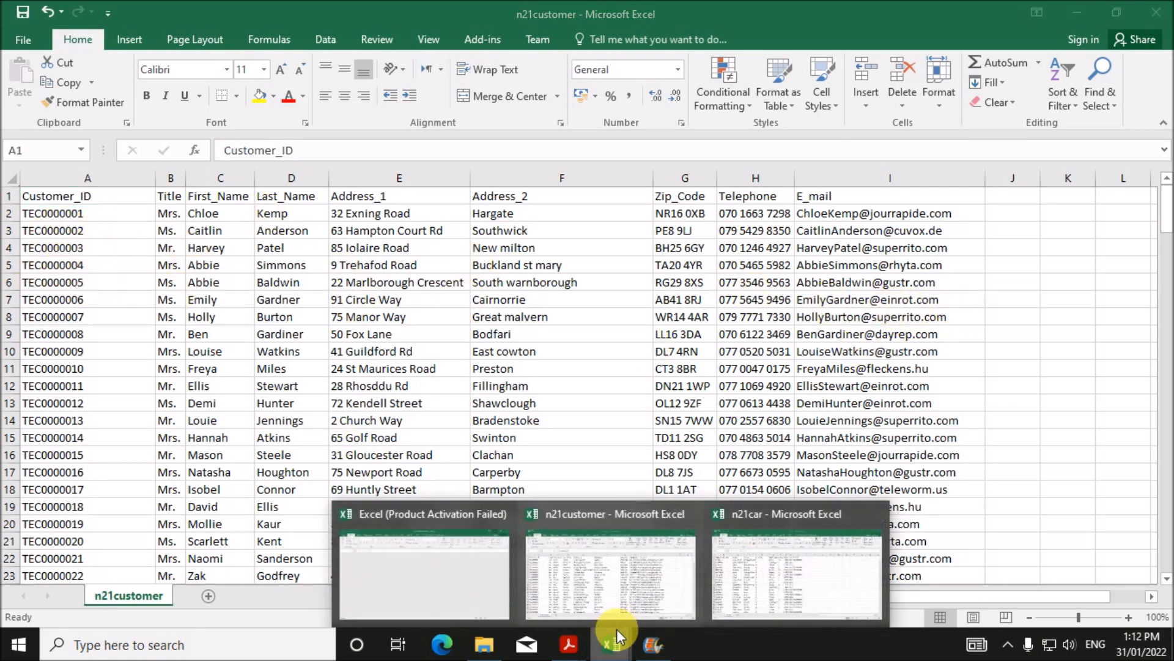
click(734, 593)
click(343, 386)
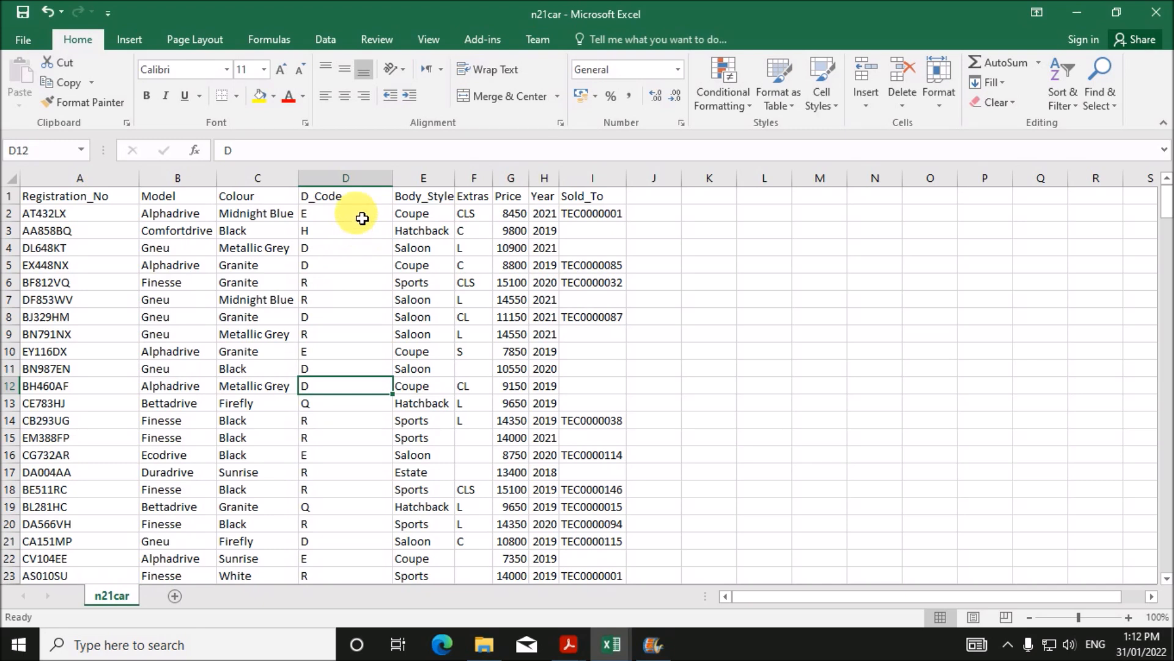
- Paste n21car's whole D_Code column into column A of a new blank Book1
drag(362, 202, 348, 459)
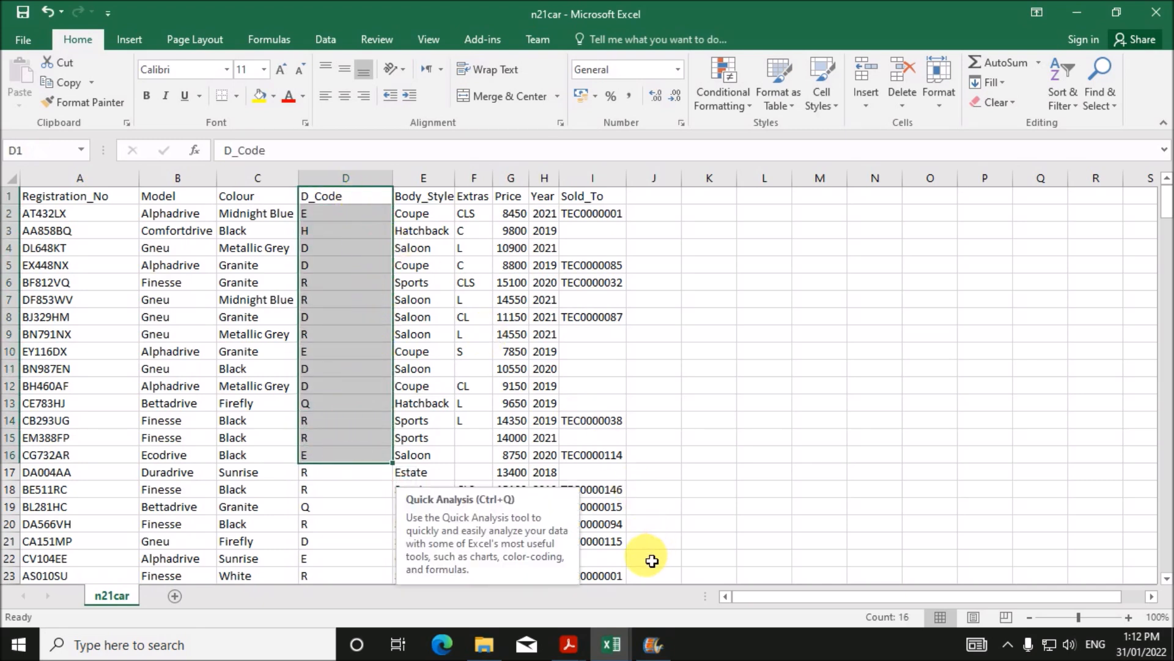
click(361, 267)
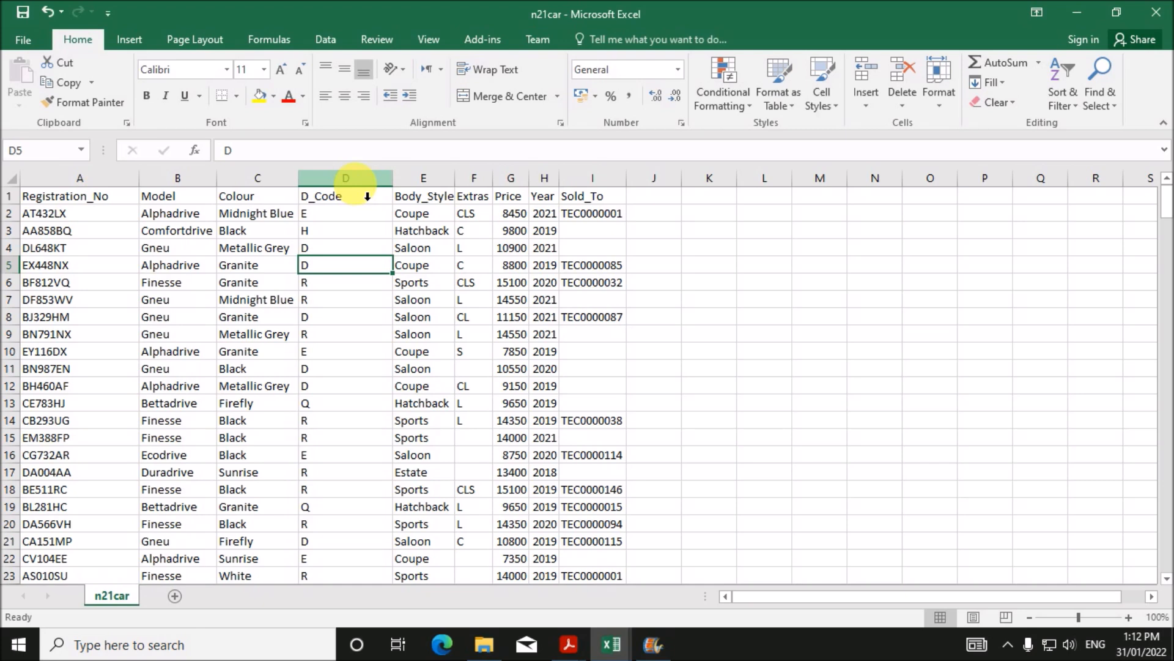
click(358, 180)
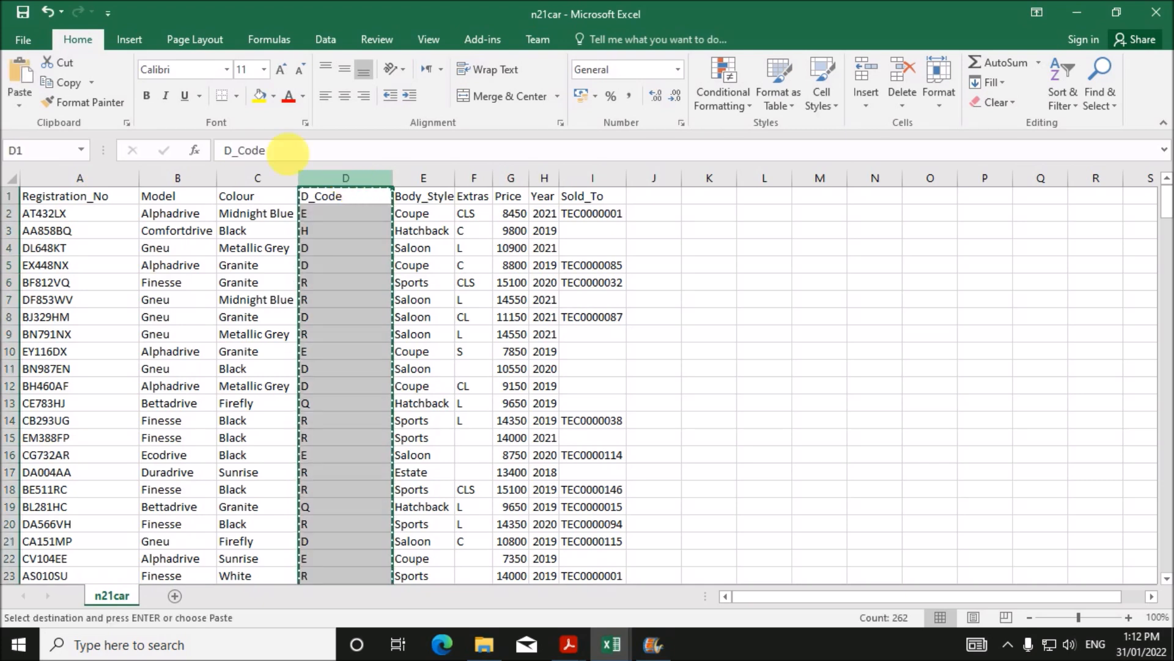
click(23, 39)
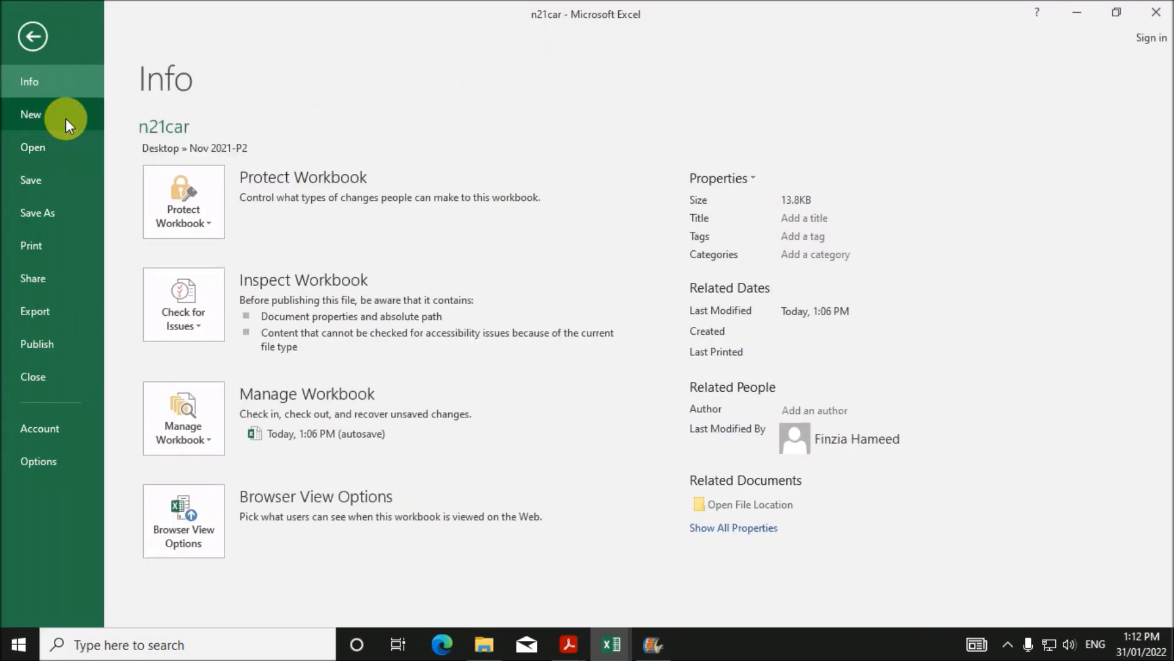
click(66, 115)
click(203, 277)
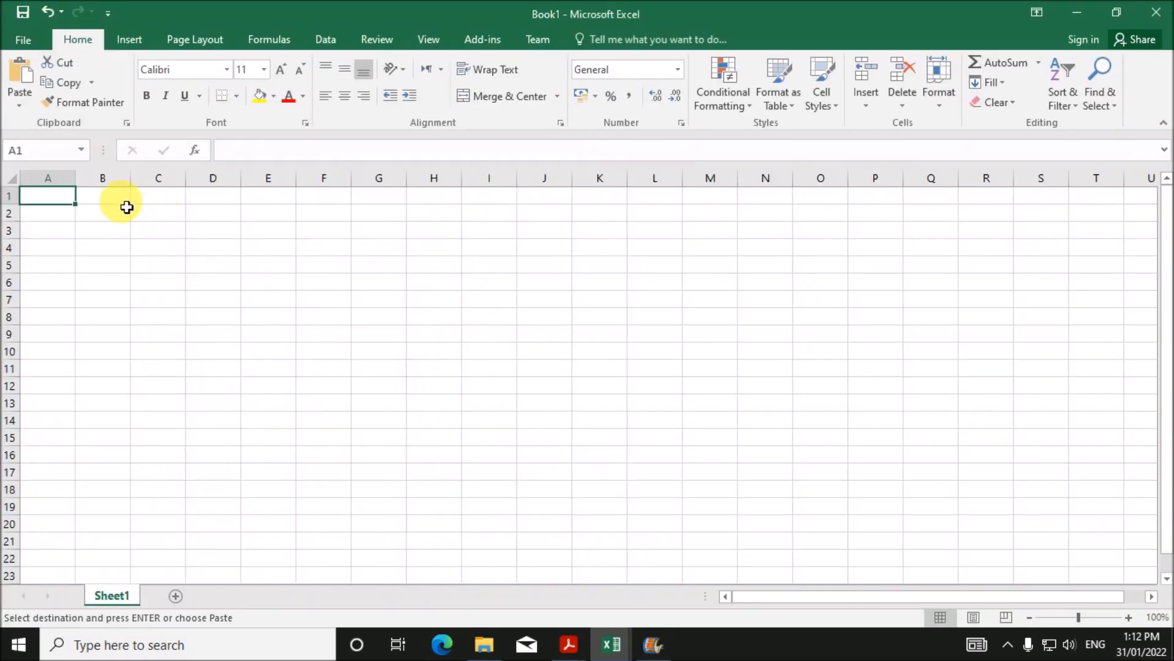
click(61, 178)
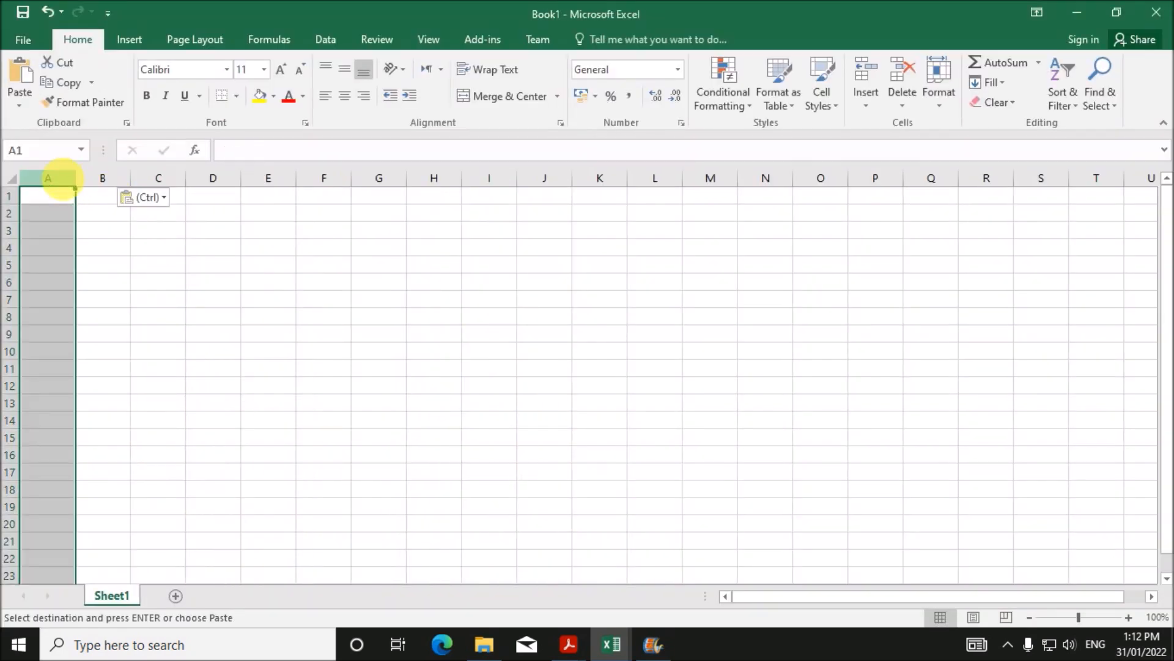
key(ctrl+v)
- Reselect the pasted D_Code column A in Book1 for the data tools
click(218, 299)
click(98, 202)
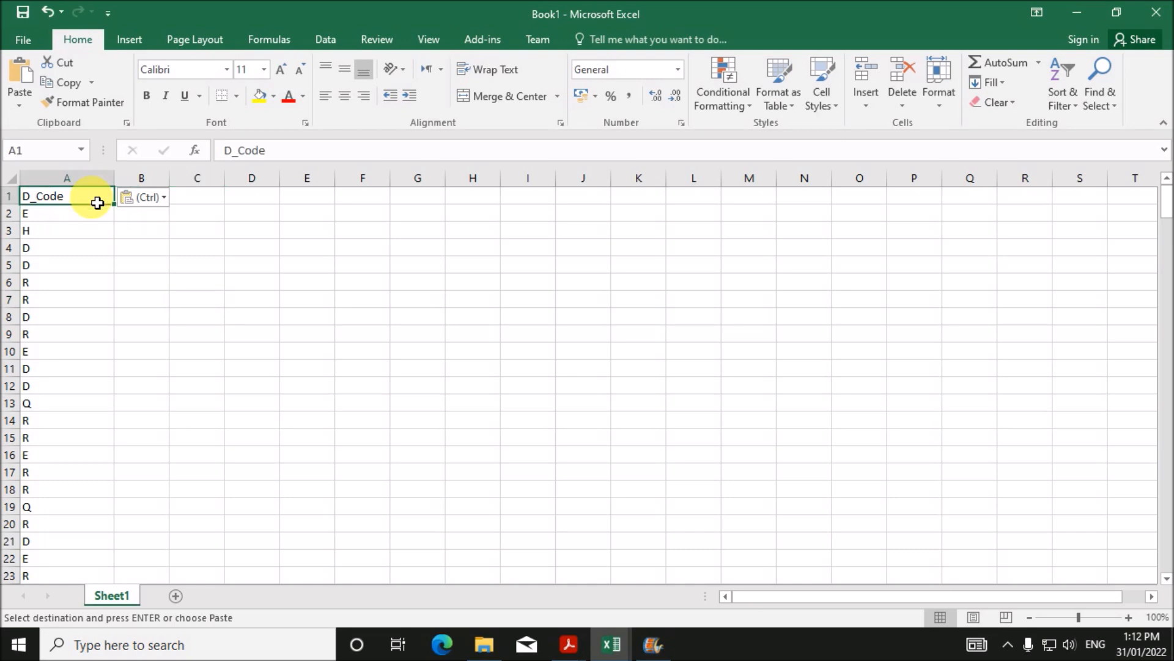
click(97, 181)
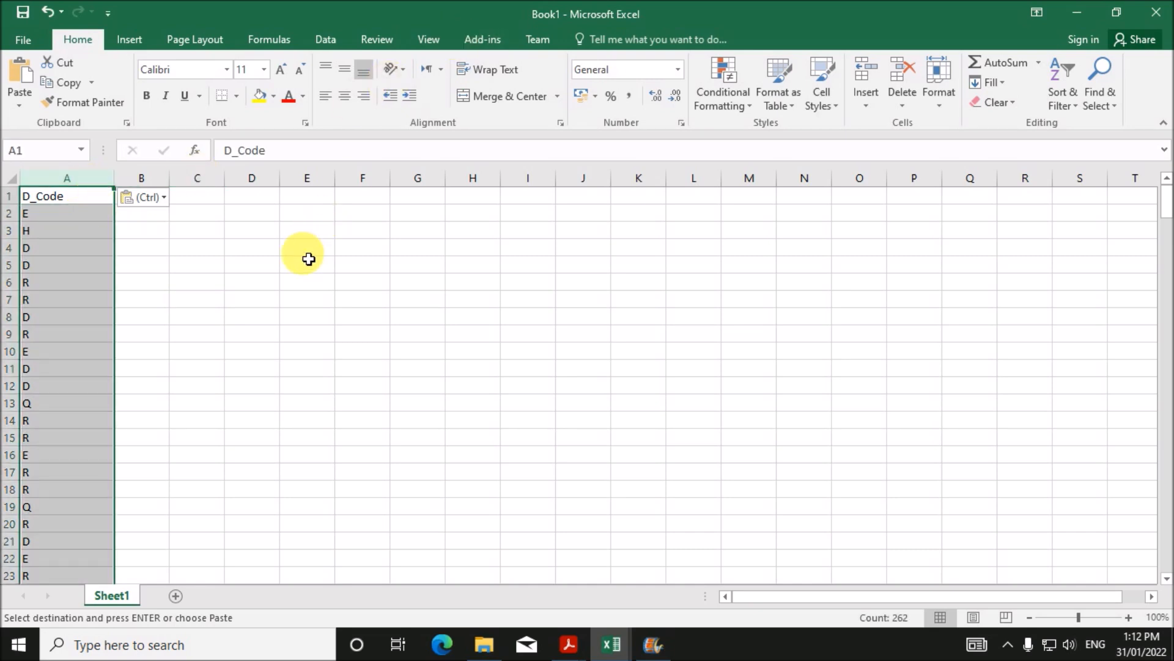
click(294, 264)
click(71, 203)
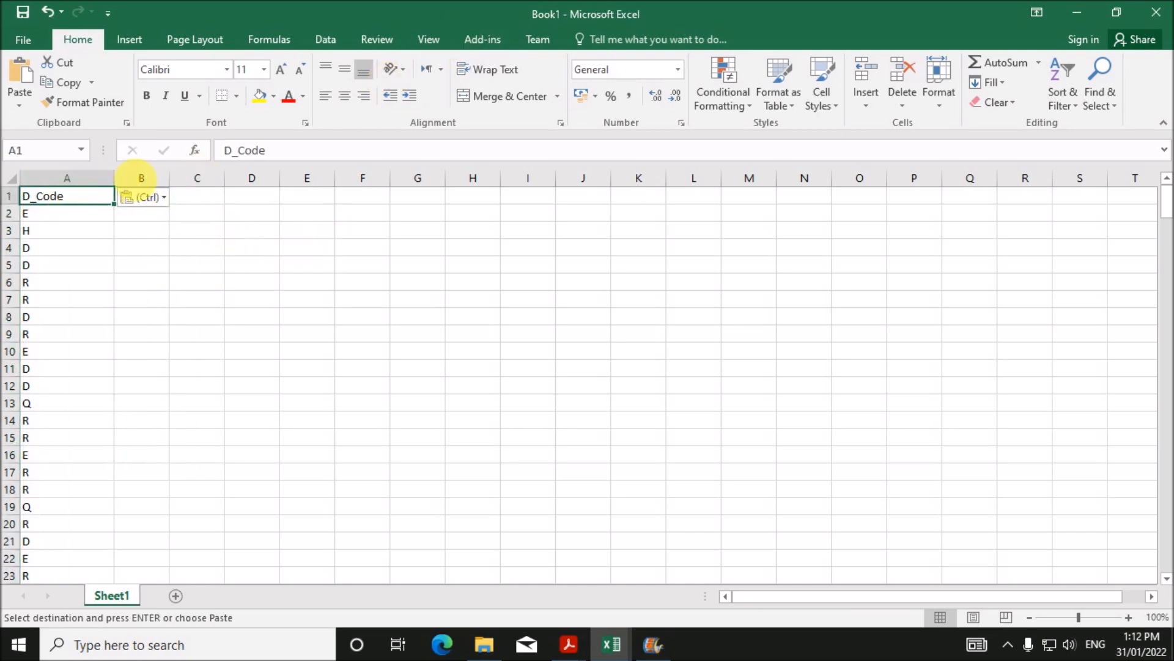
click(103, 182)
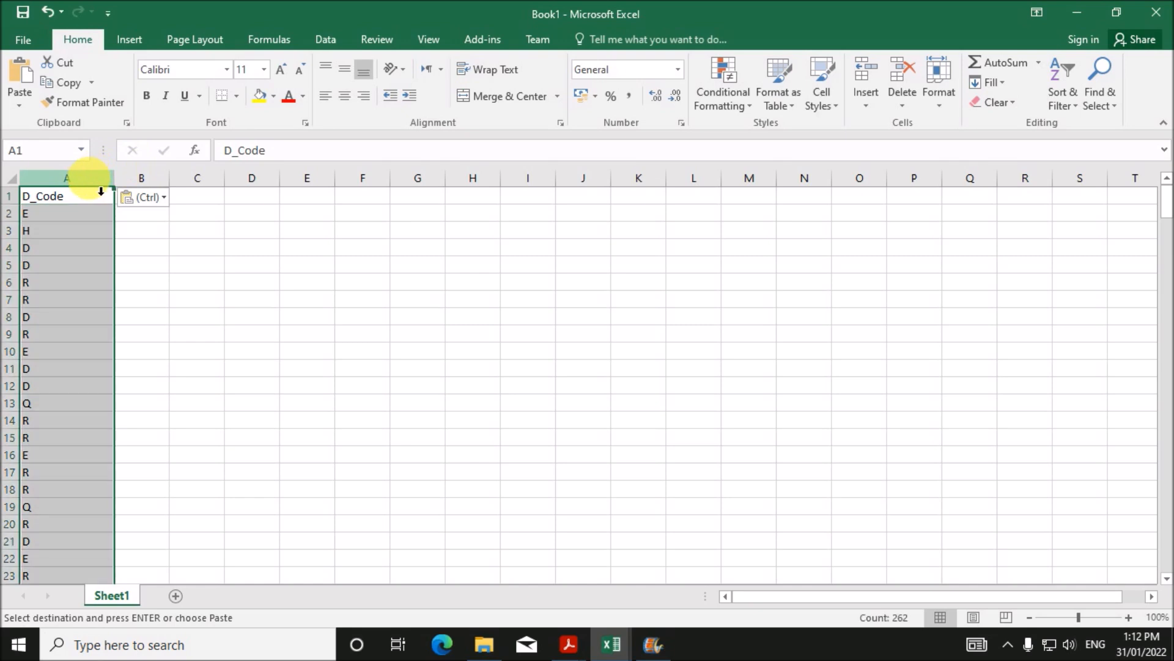
click(330, 40)
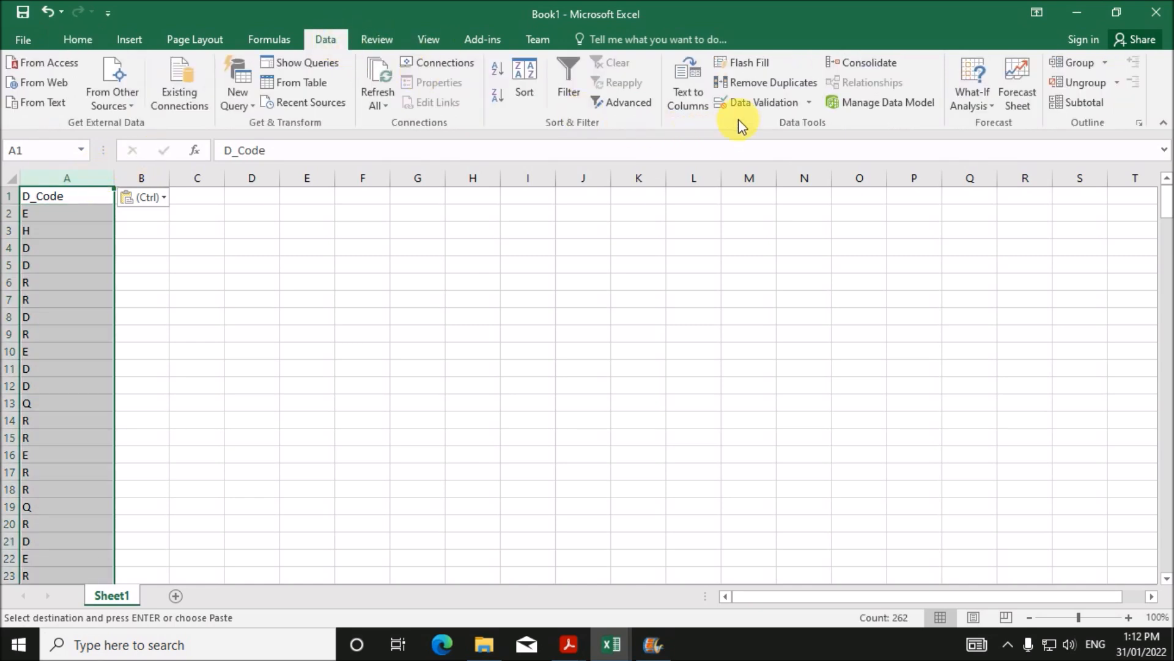
- Remove duplicate drive codes from column A, leaving each D_Code once
click(806, 83)
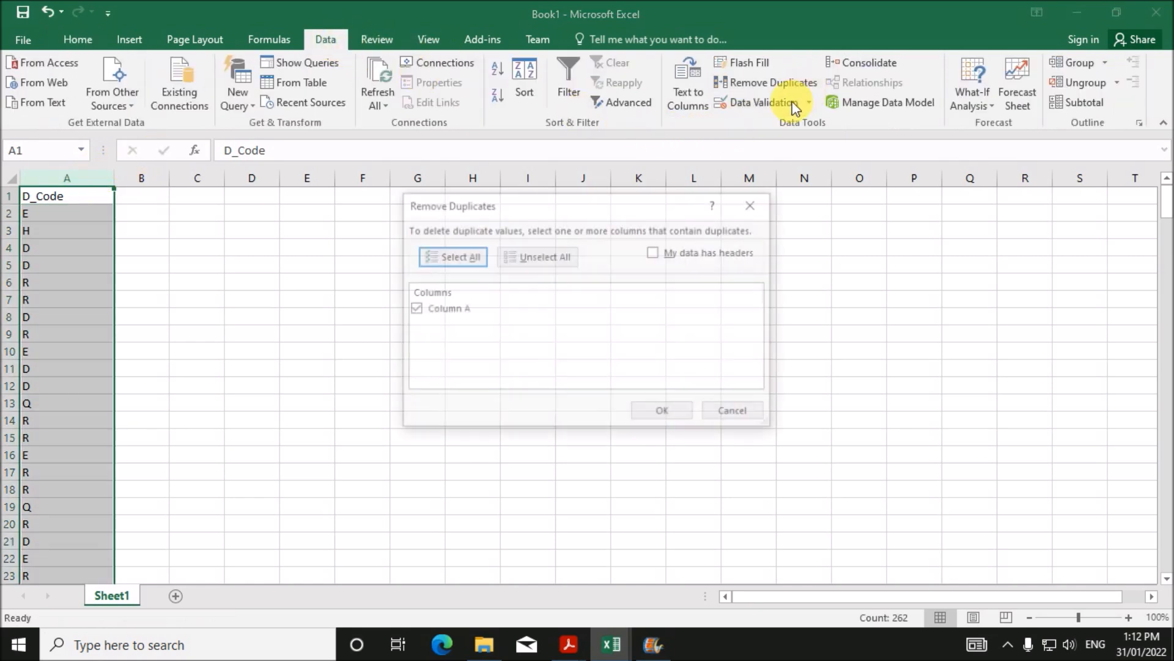
click(667, 414)
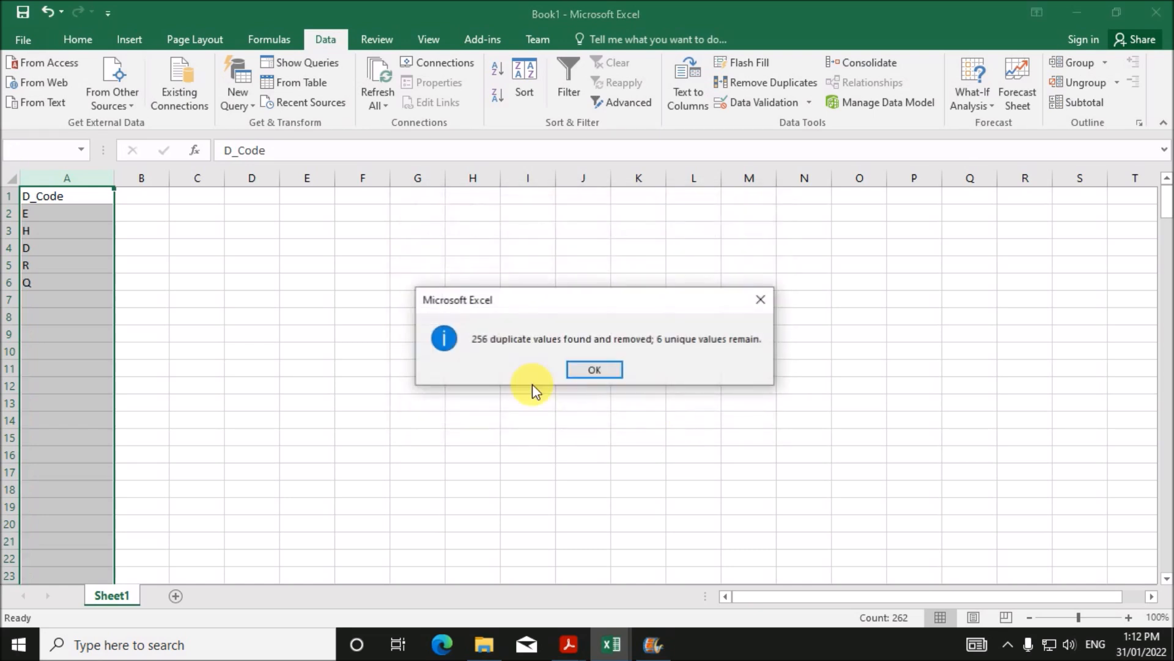
click(588, 370)
click(113, 214)
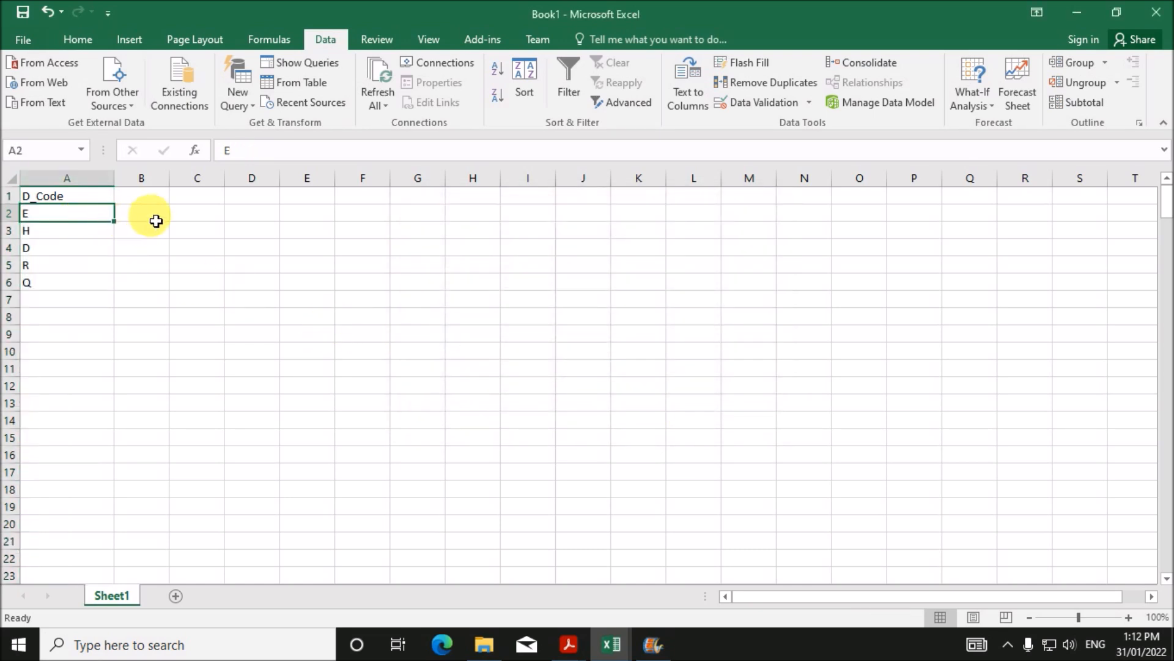
- Enter the heading Drive_Type in cell B1
click(162, 204)
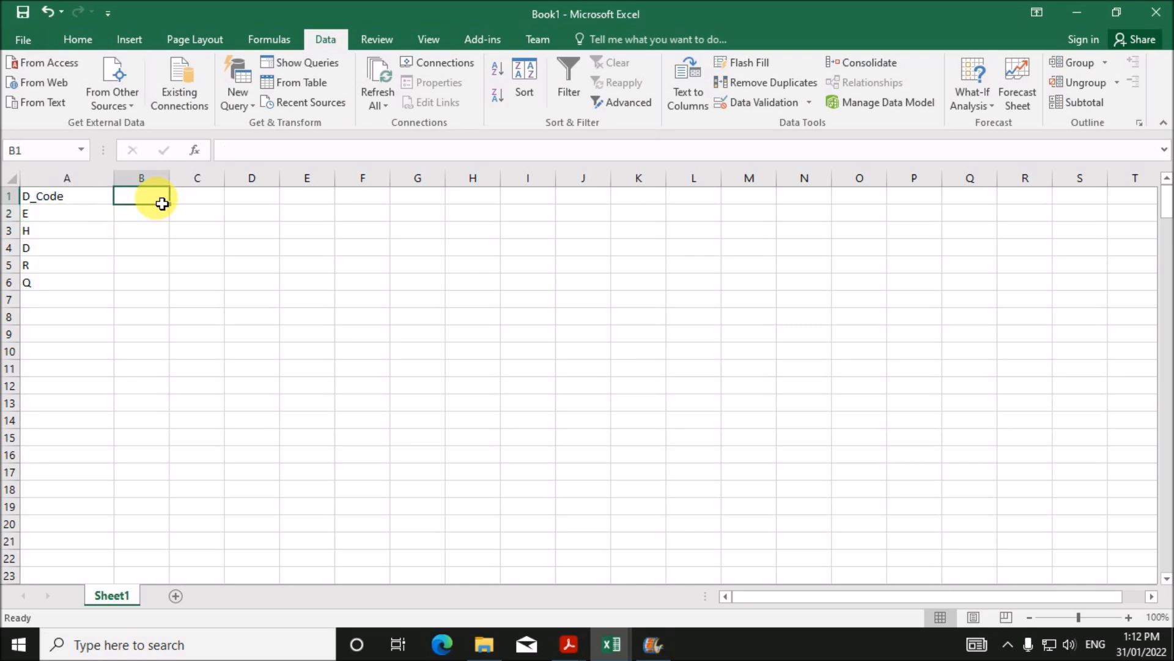
text(Drive_Type)
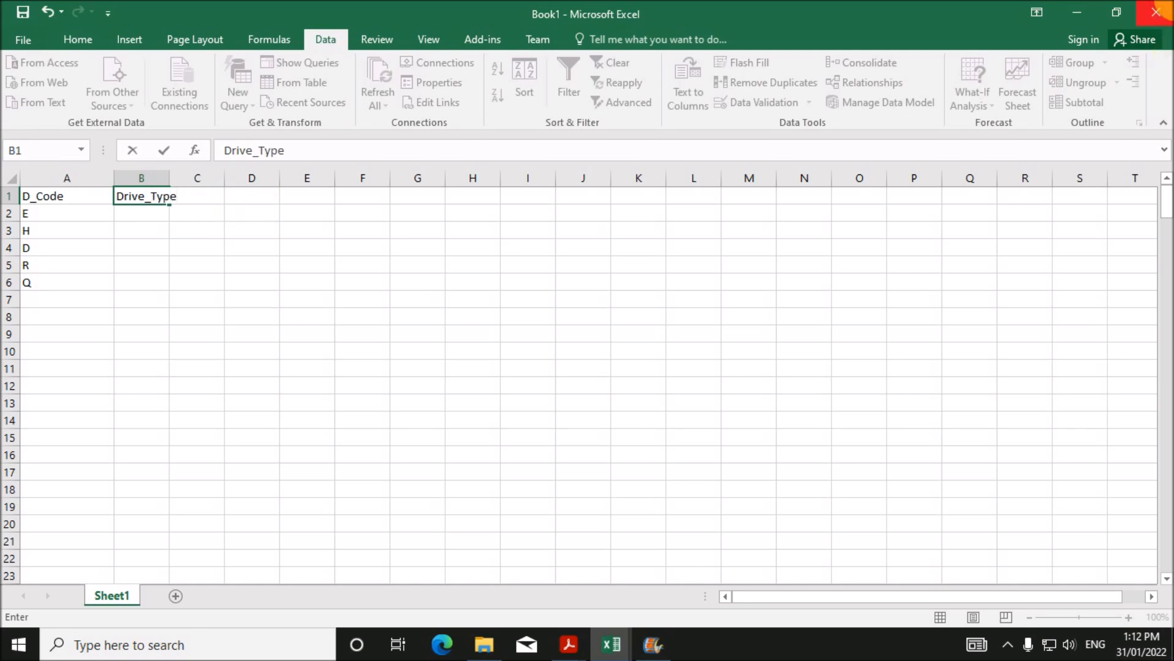
click(288, 323)
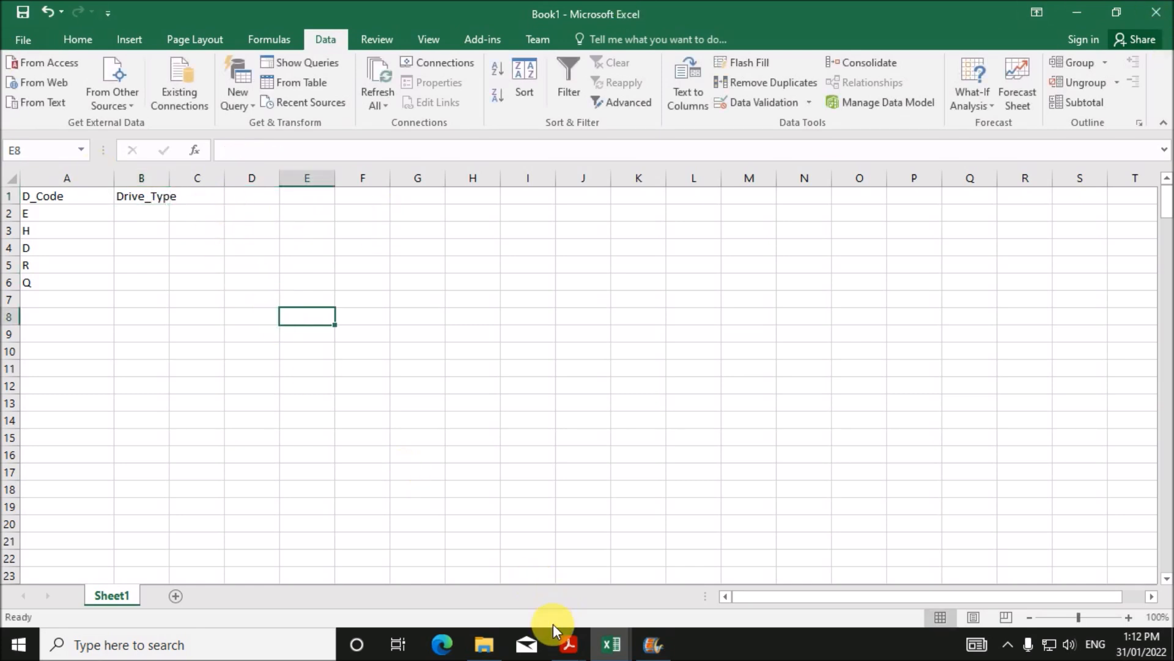
mouse_move(560, 640)
mouse_move(593, 595)
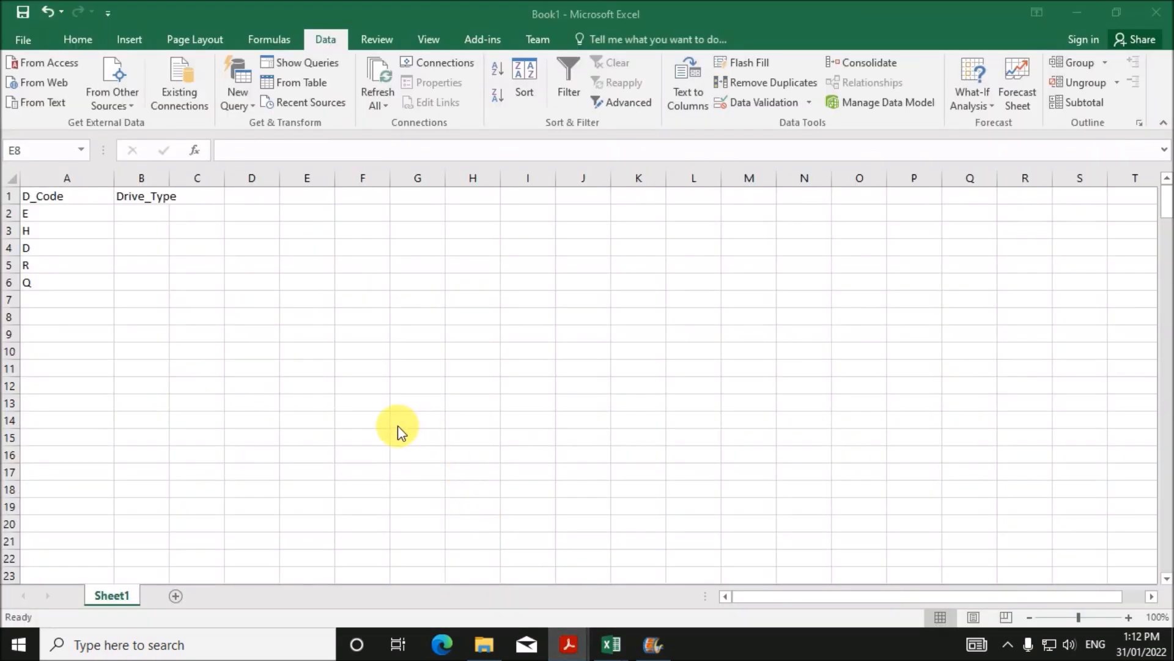
key(alt+Tab)
- Copy 'Electric Cell' from the exam paper into cell B2 of Book1
scroll(416, 392, up, 3)
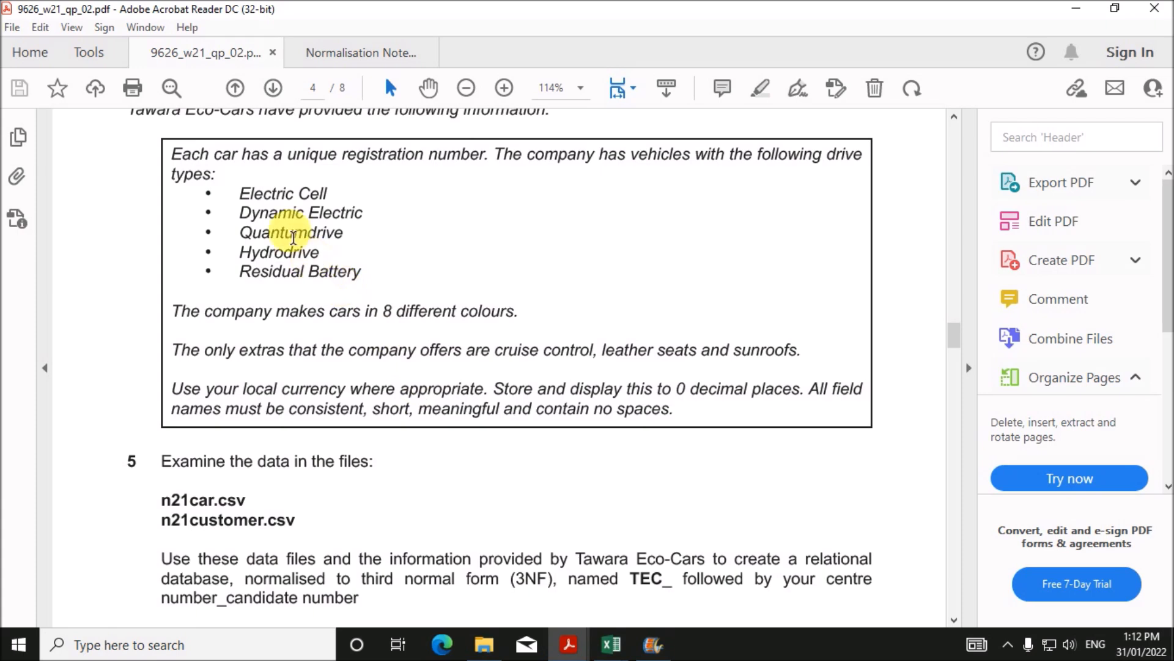
mouse_move(239, 193)
mouse_down()
mouse_move(345, 203)
mouse_move(336, 193)
mouse_up()
key(ctrl+c)
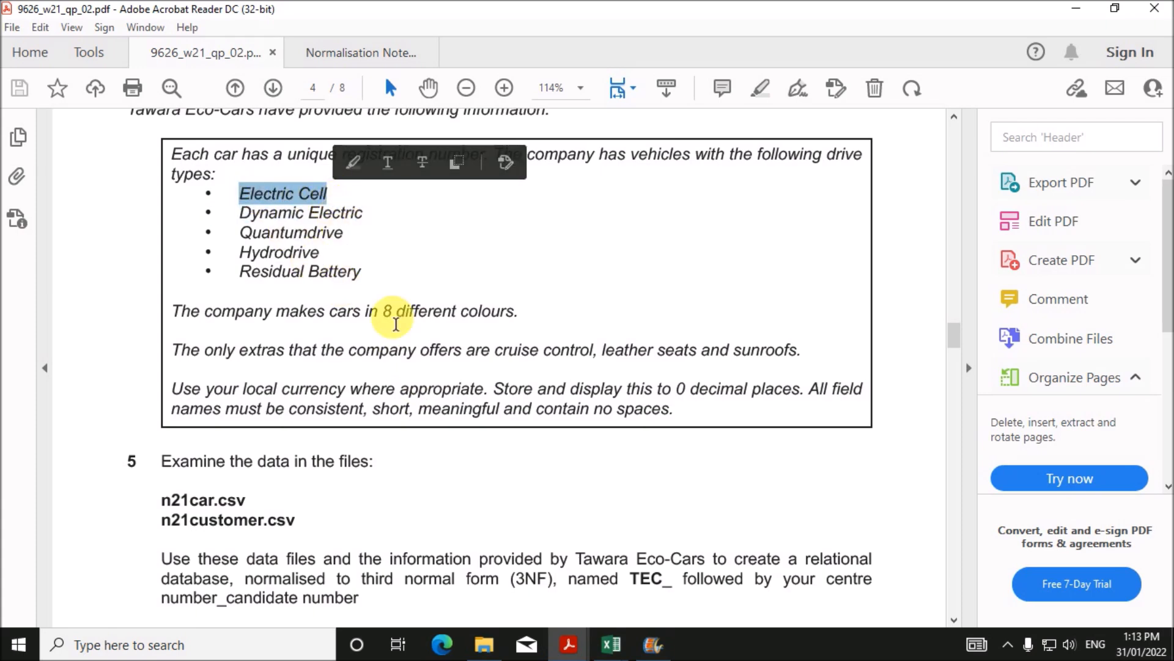
click(597, 633)
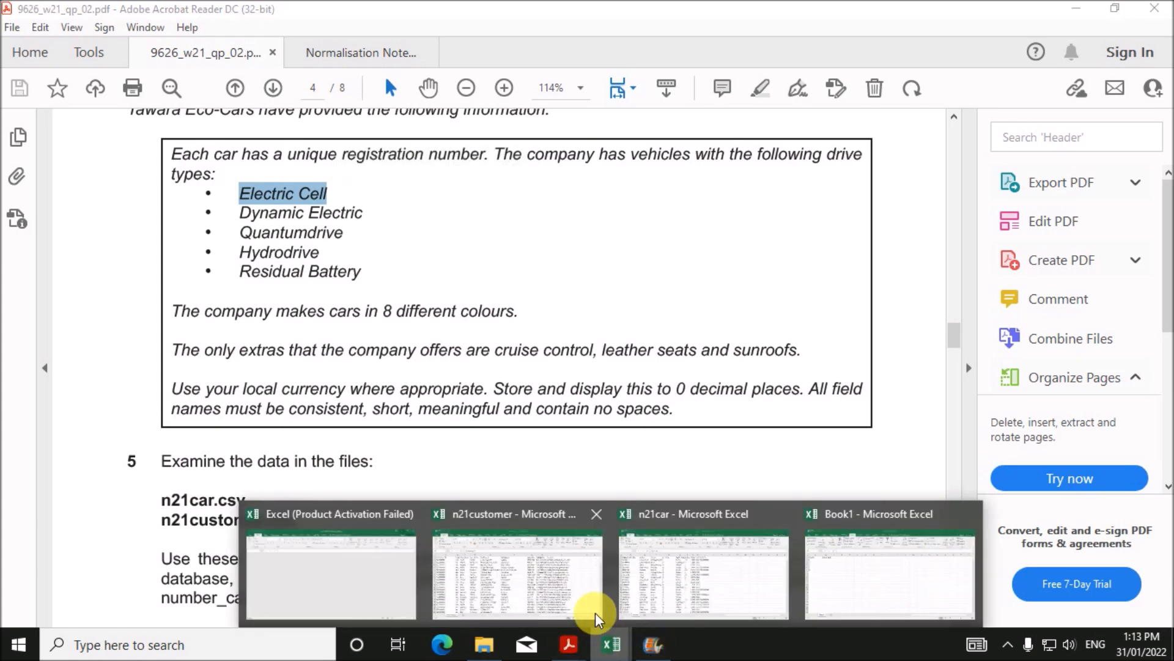
click(834, 558)
click(137, 220)
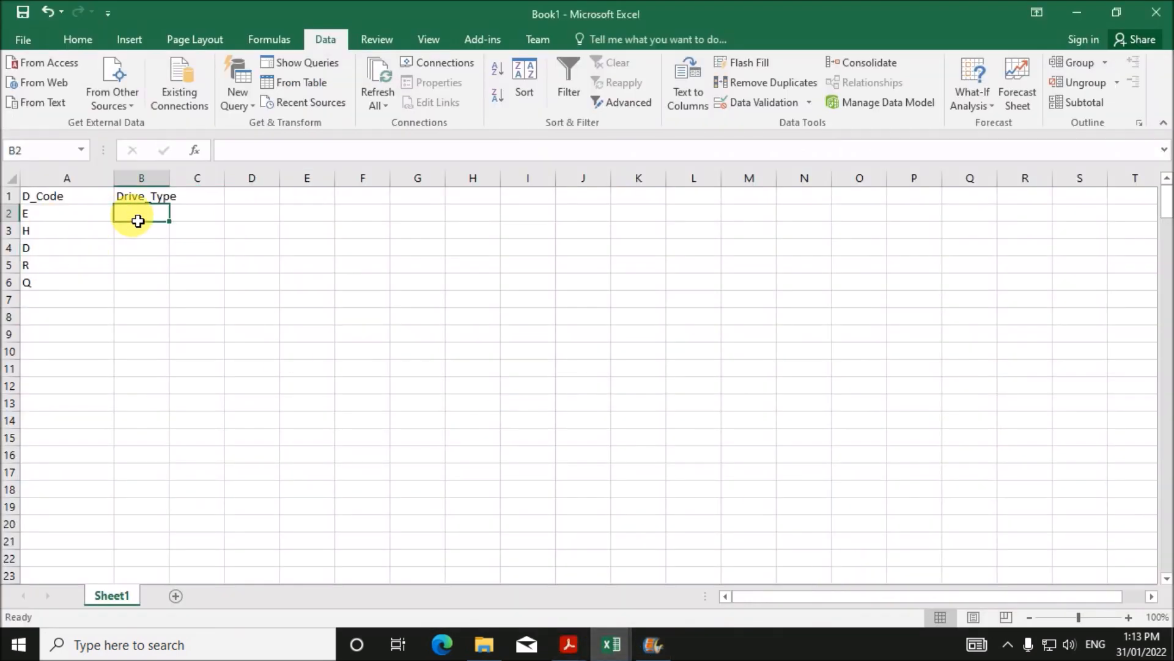
key(ctrl+v)
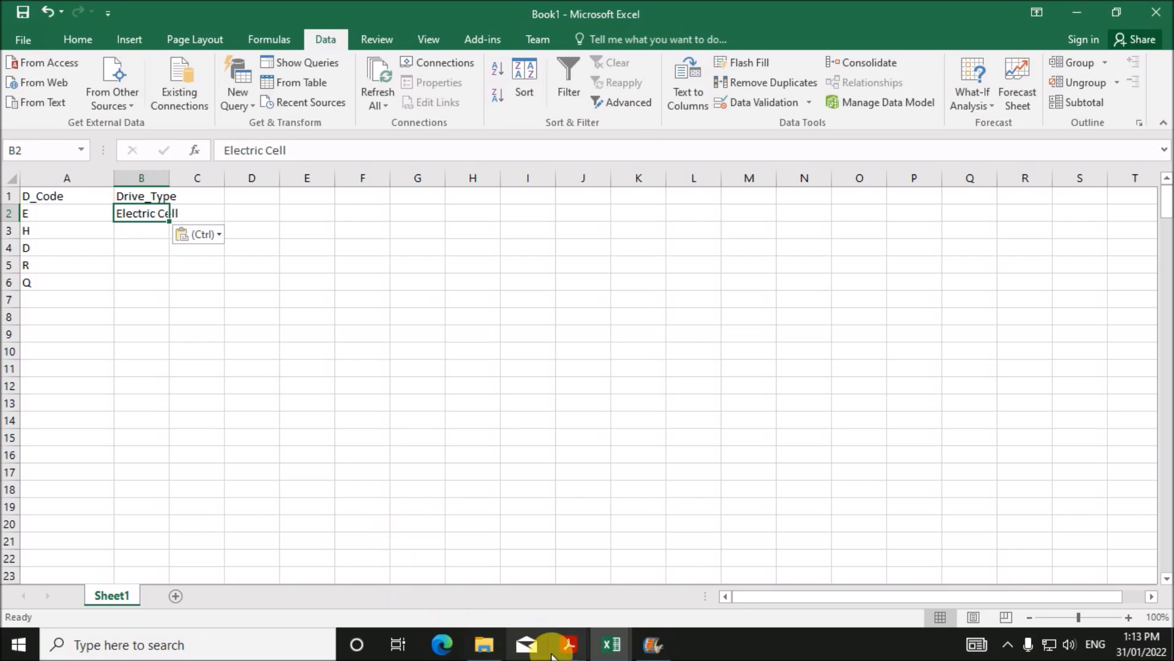
- Copy Dynamic Electric through Residual Battery from the exam paper, then select cell E2 in Book1
click(561, 653)
click(571, 643)
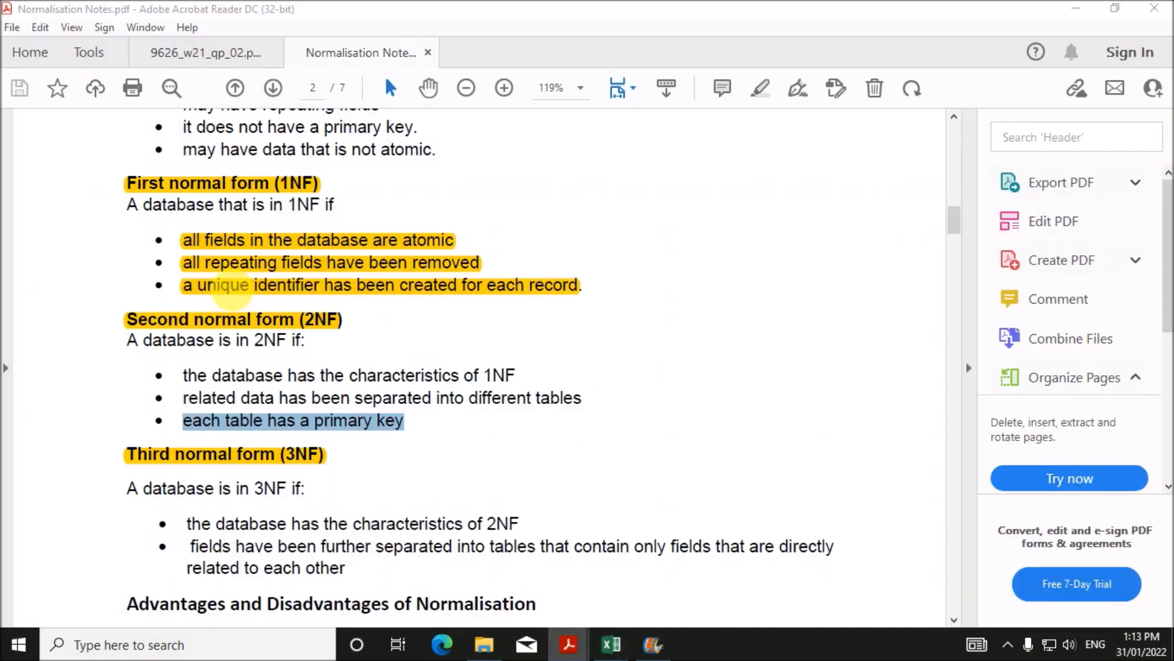
click(205, 50)
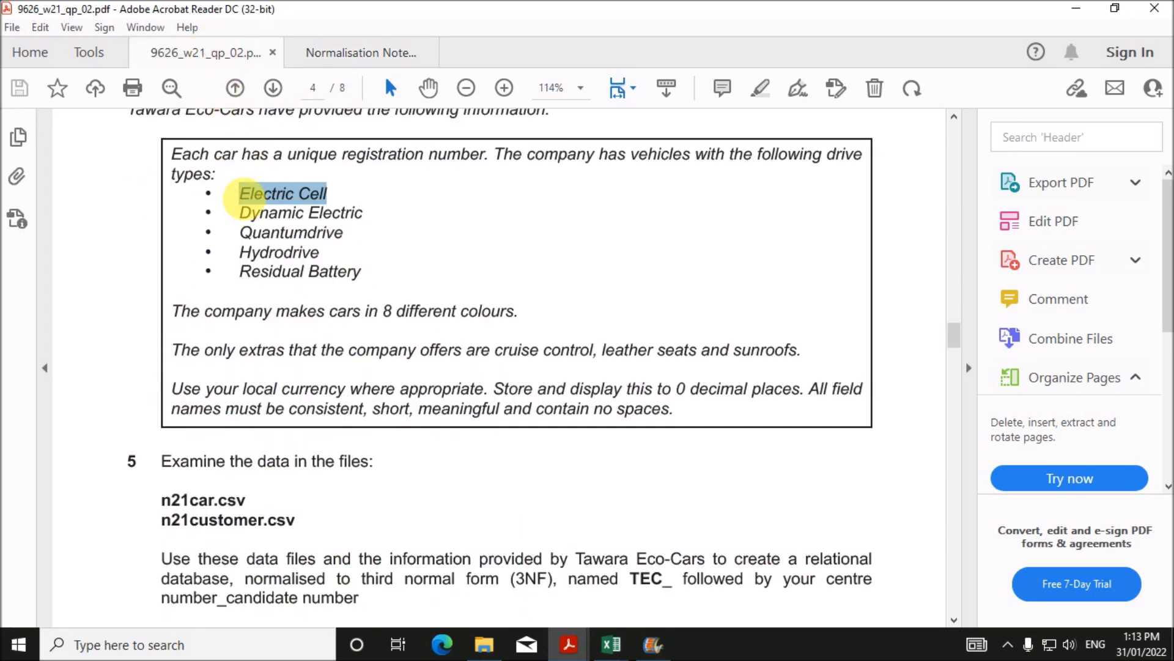
drag(250, 220, 361, 269)
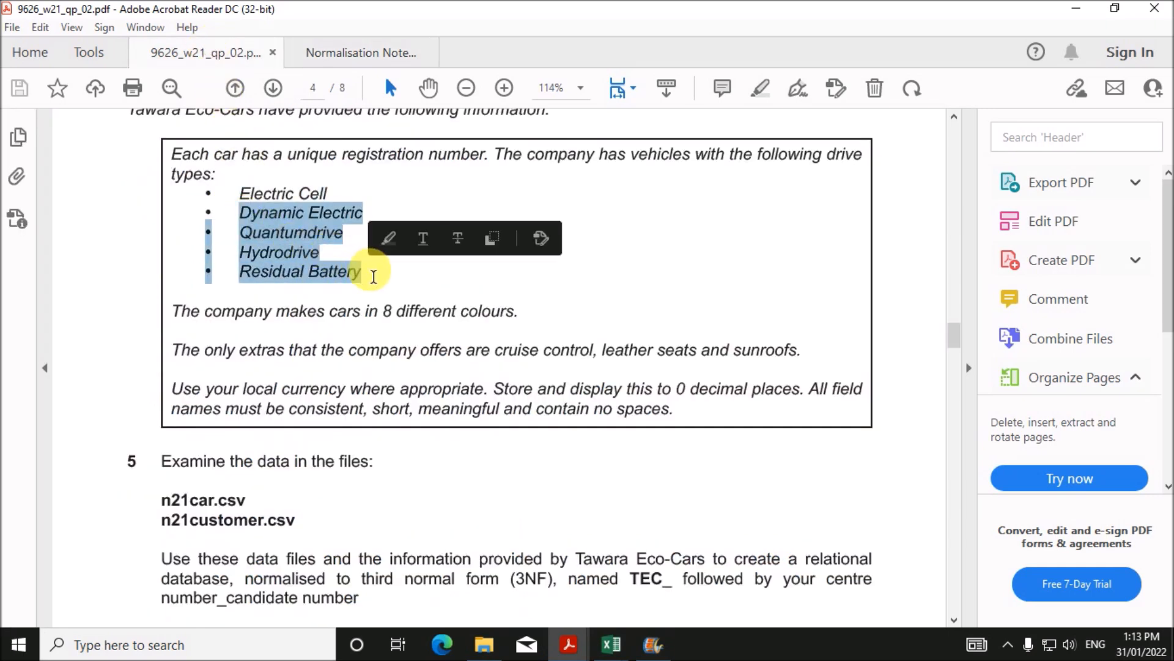
mouse_move(611, 642)
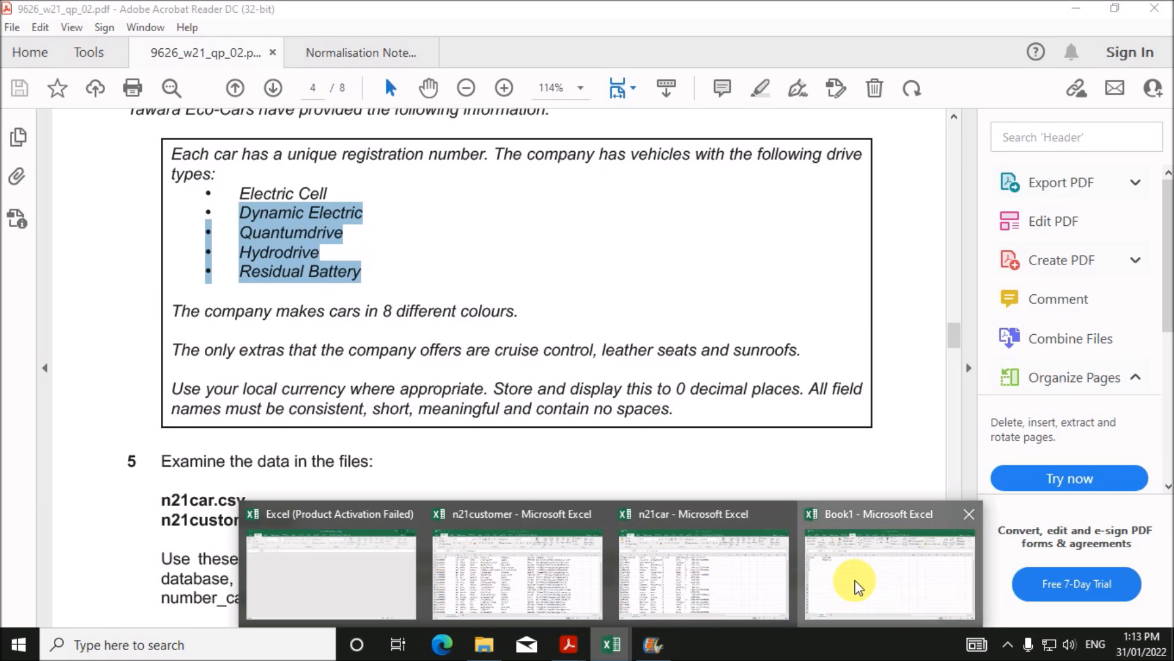
click(852, 581)
click(299, 218)
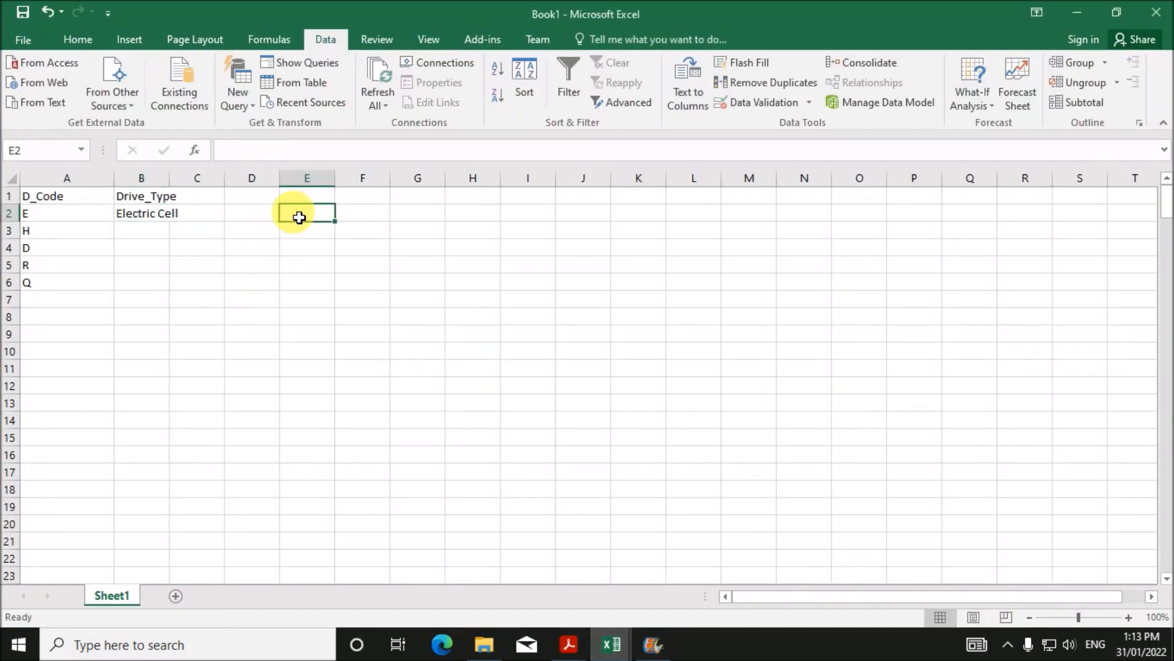
- Try pasting the remaining drive types into column E and under Electric Cell, then undo
text(Dynamic Electric • Quantumdrive • Hydrodrive • Residual Battery)
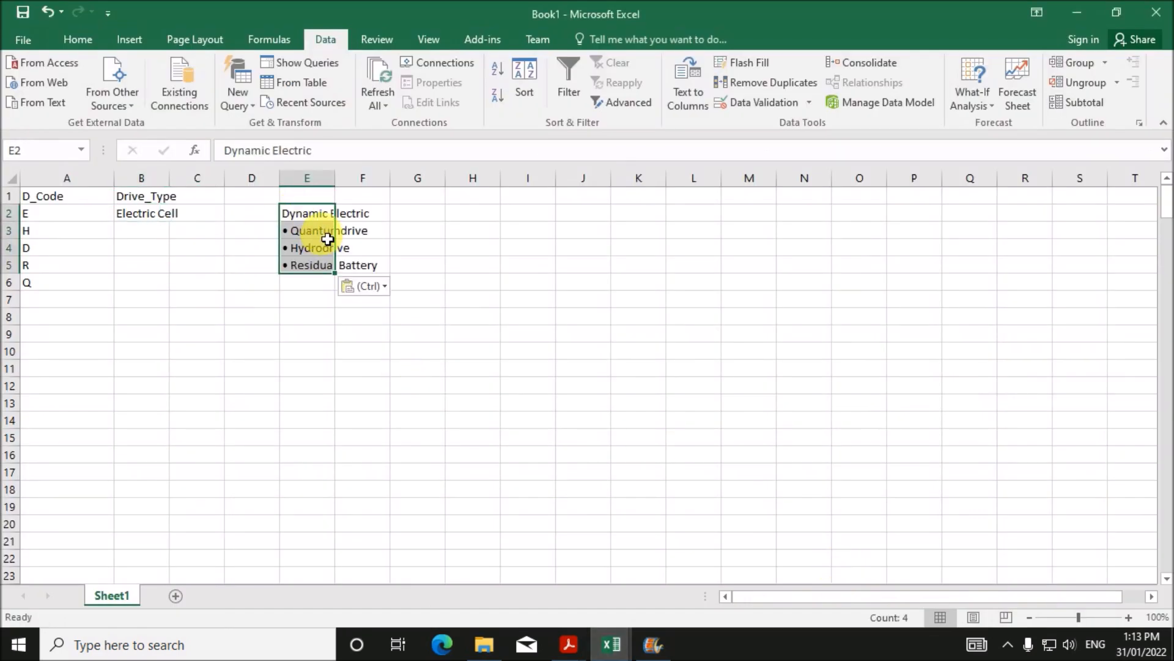
key(ctrl+z)
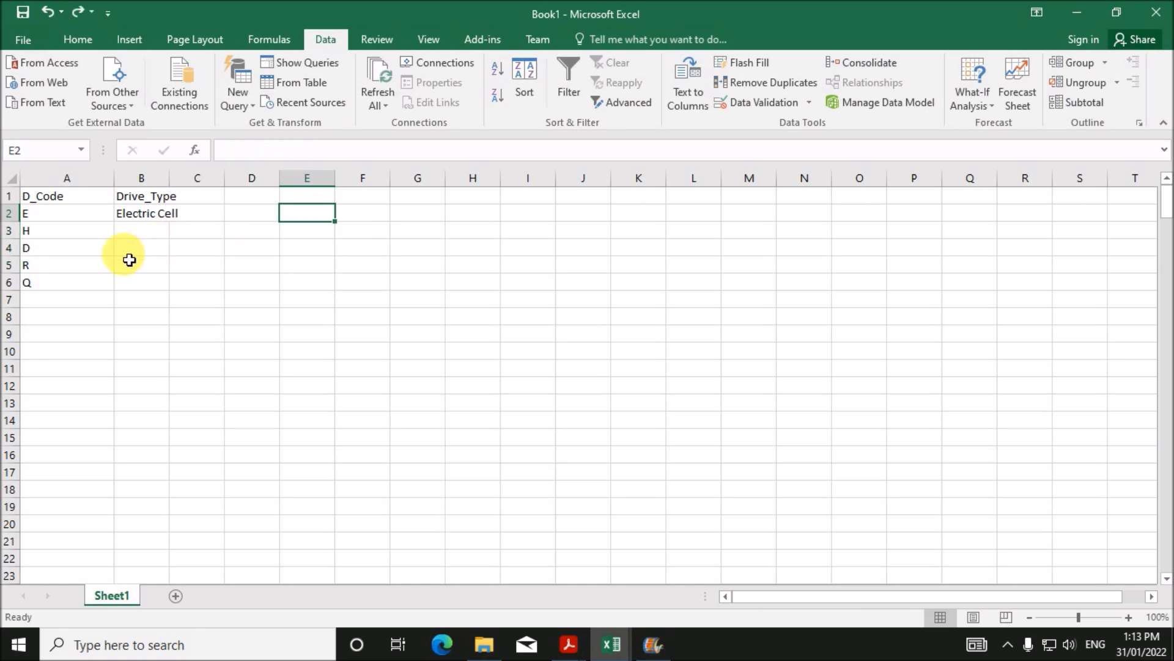
click(139, 238)
text(Dynamic Electric • Quantumdrive • Hydrodrive • Residual Battery)
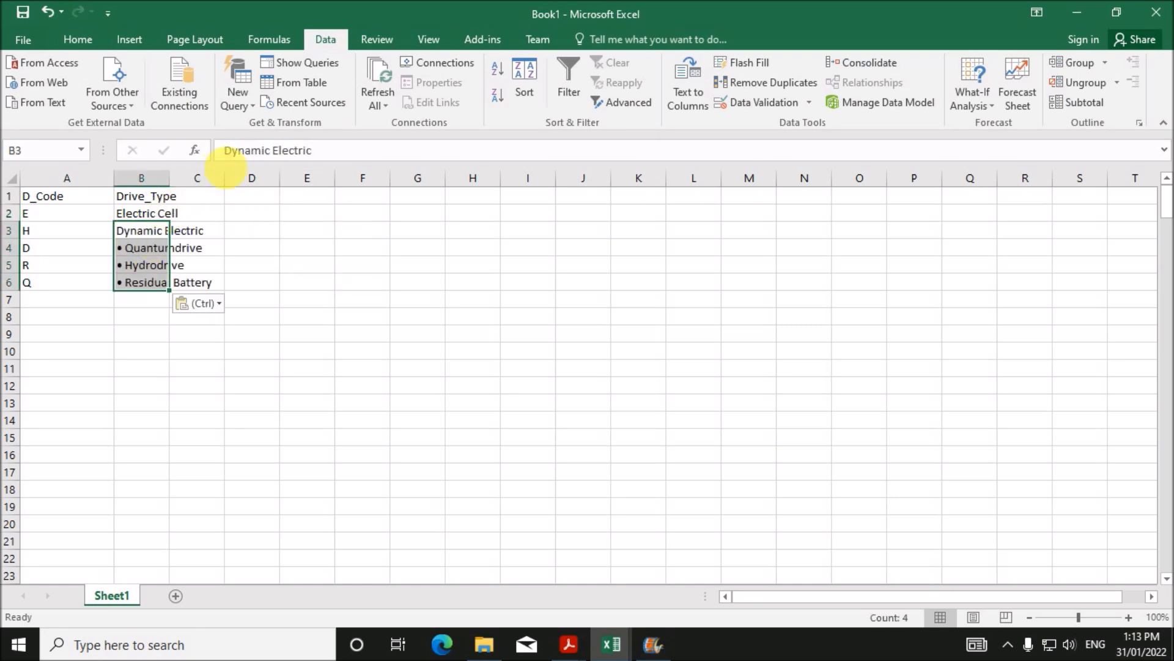
key(Down)
click(238, 154)
key(BackSpace)
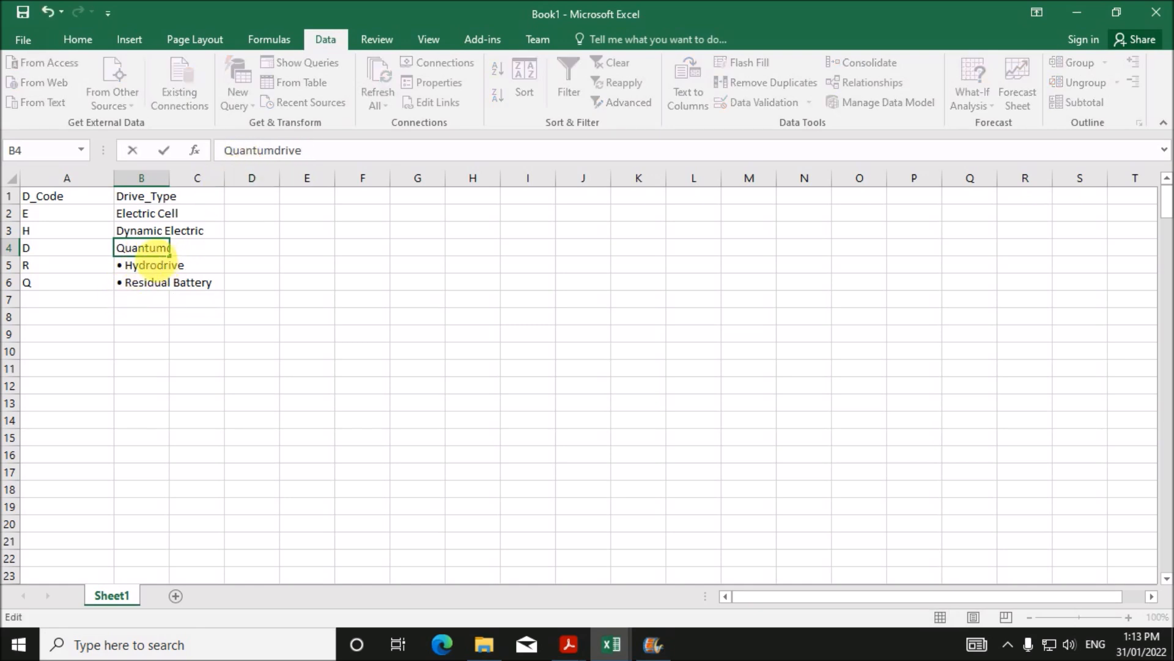
click(143, 268)
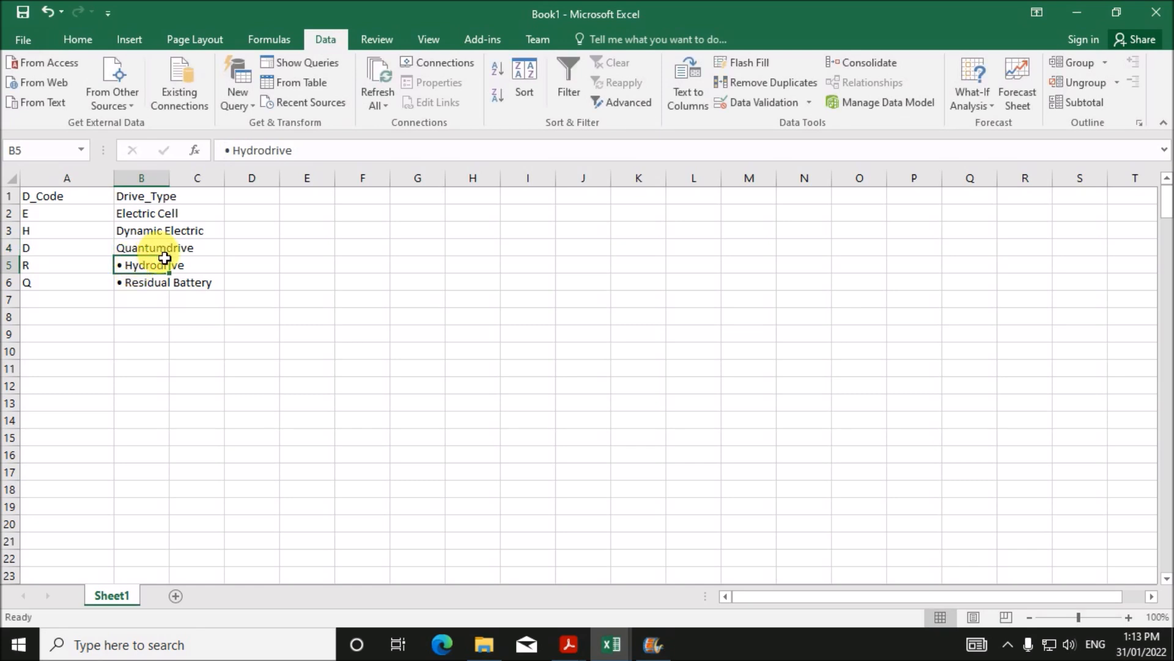
key(ctrl+z)
key(ctrl+z)
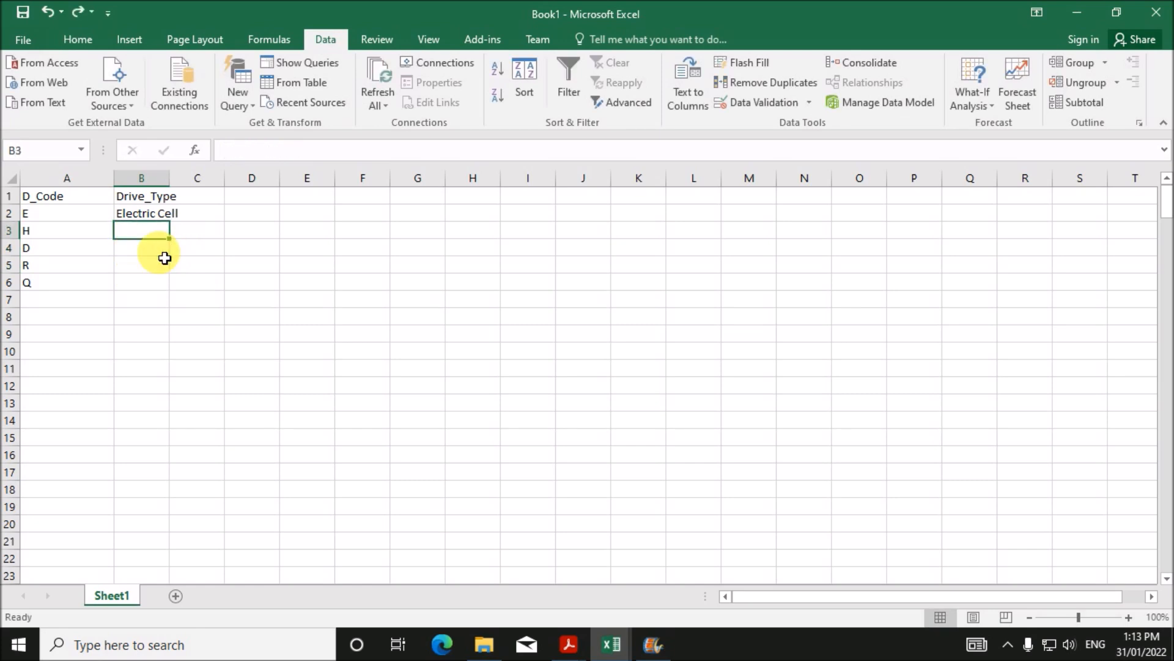
- Paste the remaining drive types into column E and move Hydrodrive to B3
click(317, 222)
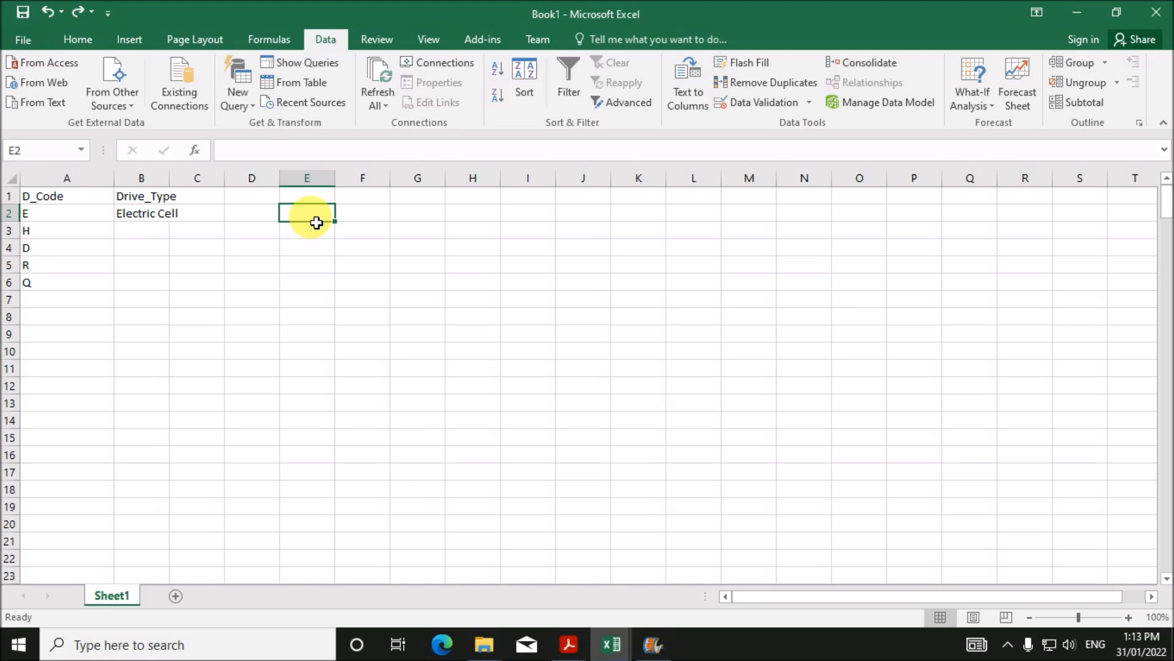
text(Dynamic Electric • Quantumdrive • Hydrodrive • Residual Battery)
click(313, 231)
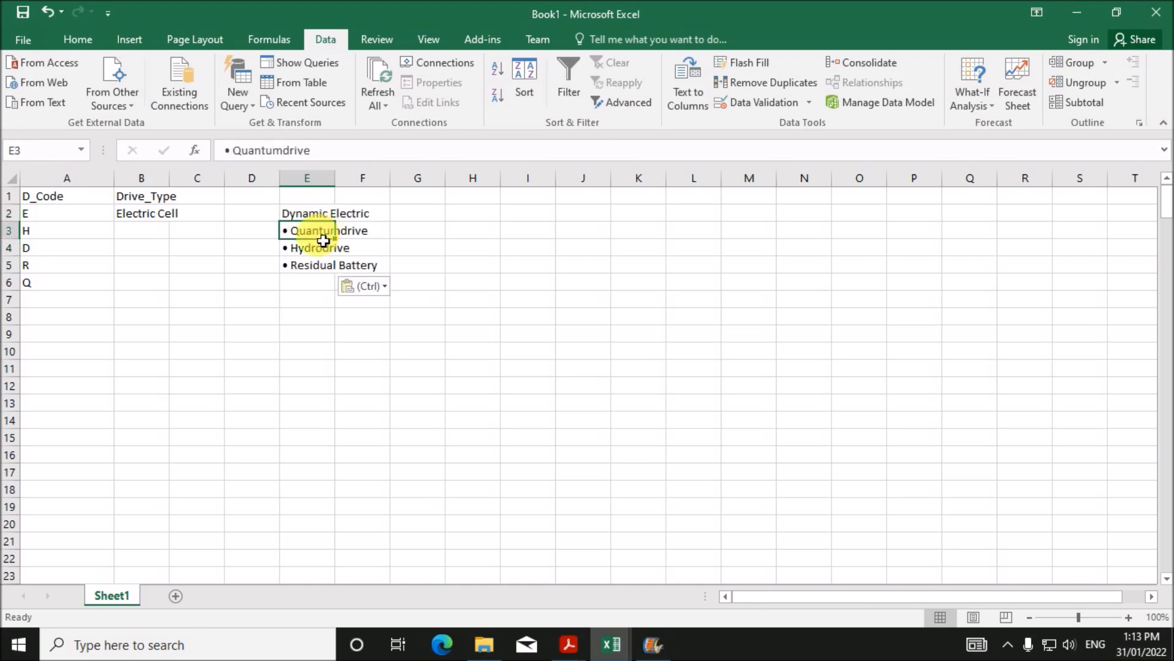
click(316, 251)
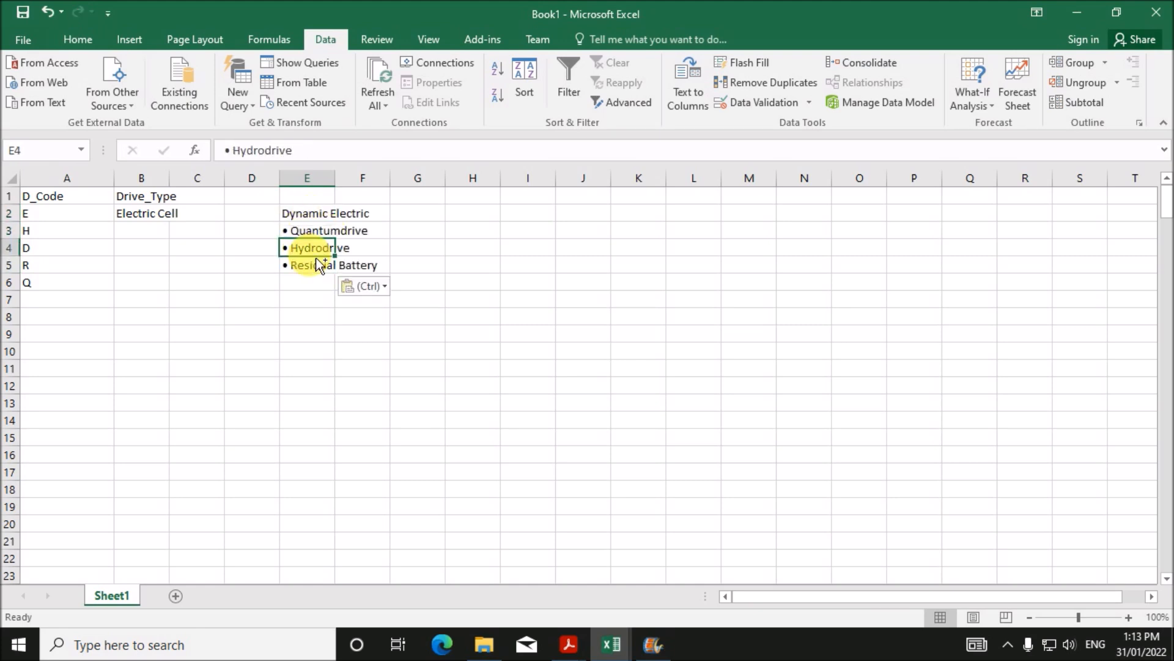
key(ctrl+c)
click(153, 235)
key(ctrl+v)
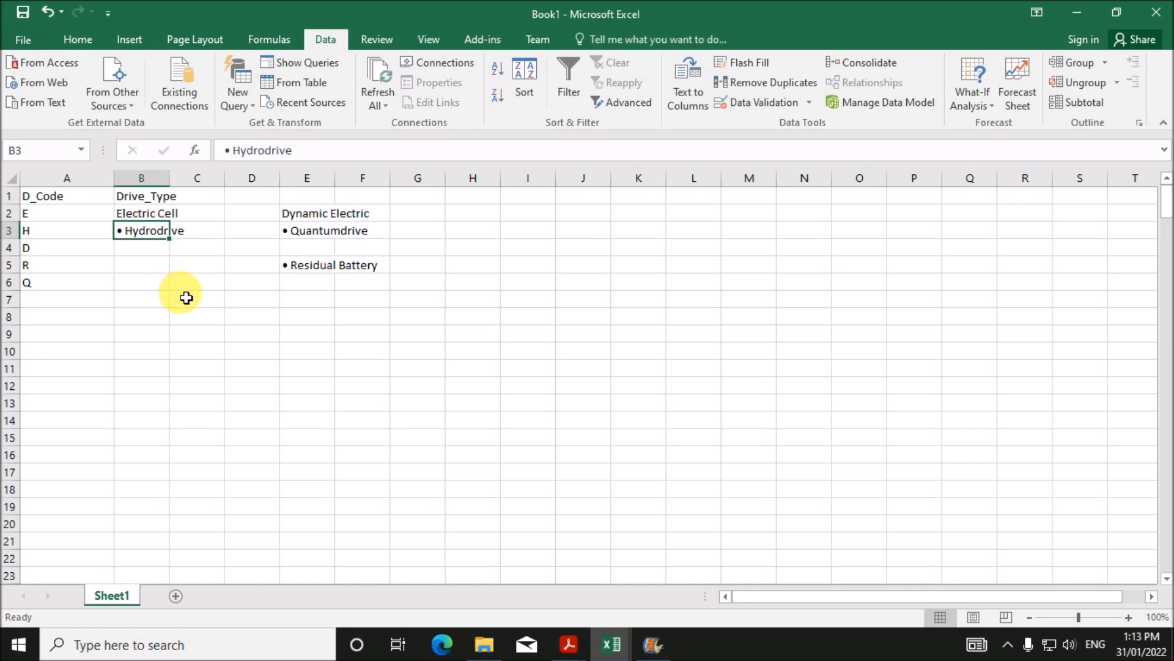
- Move Residual Battery to B5, Dynamic Electric to B4 and Quantumdrive beside code Q
click(313, 268)
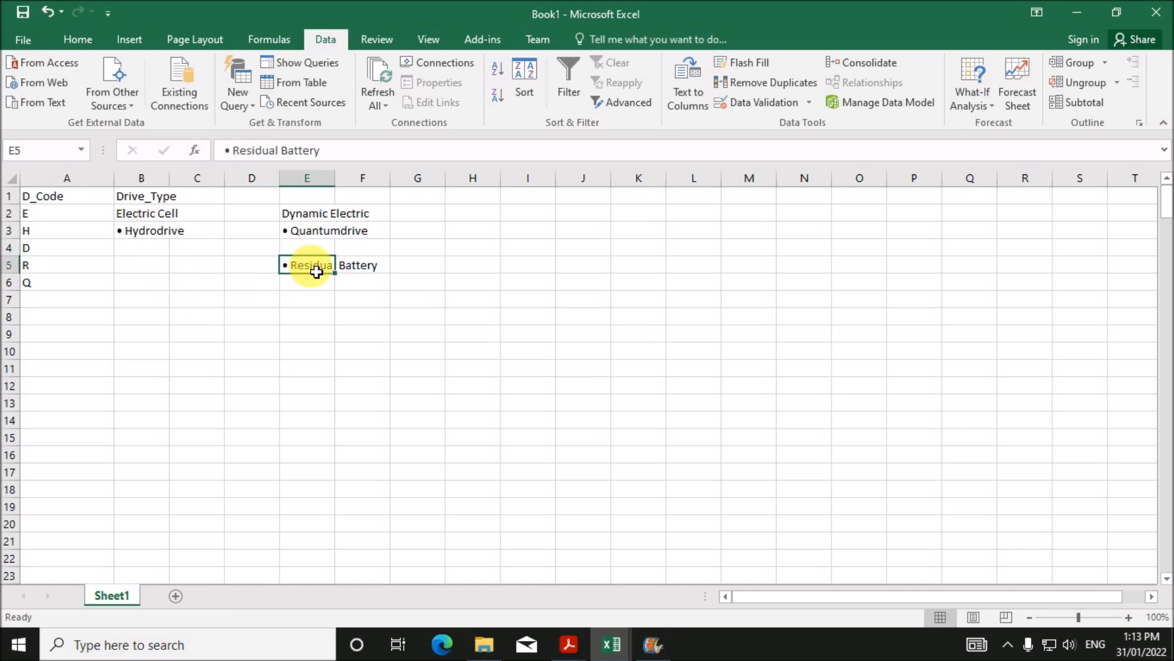
key(ctrl+c)
click(141, 272)
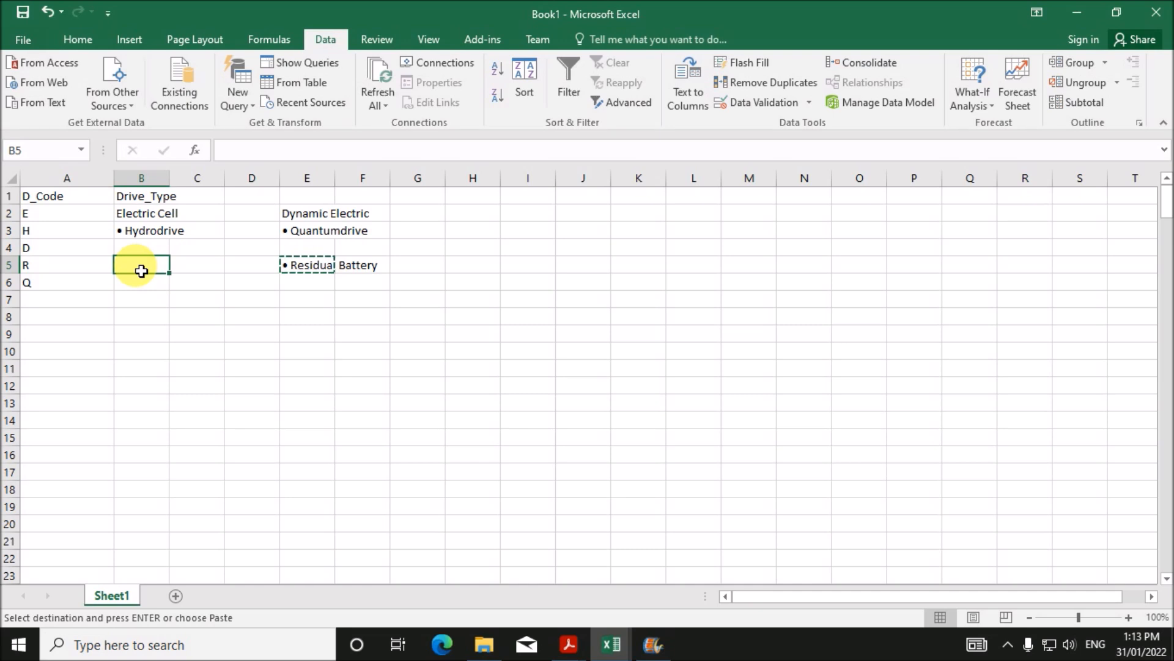
key(ctrl+v)
click(309, 219)
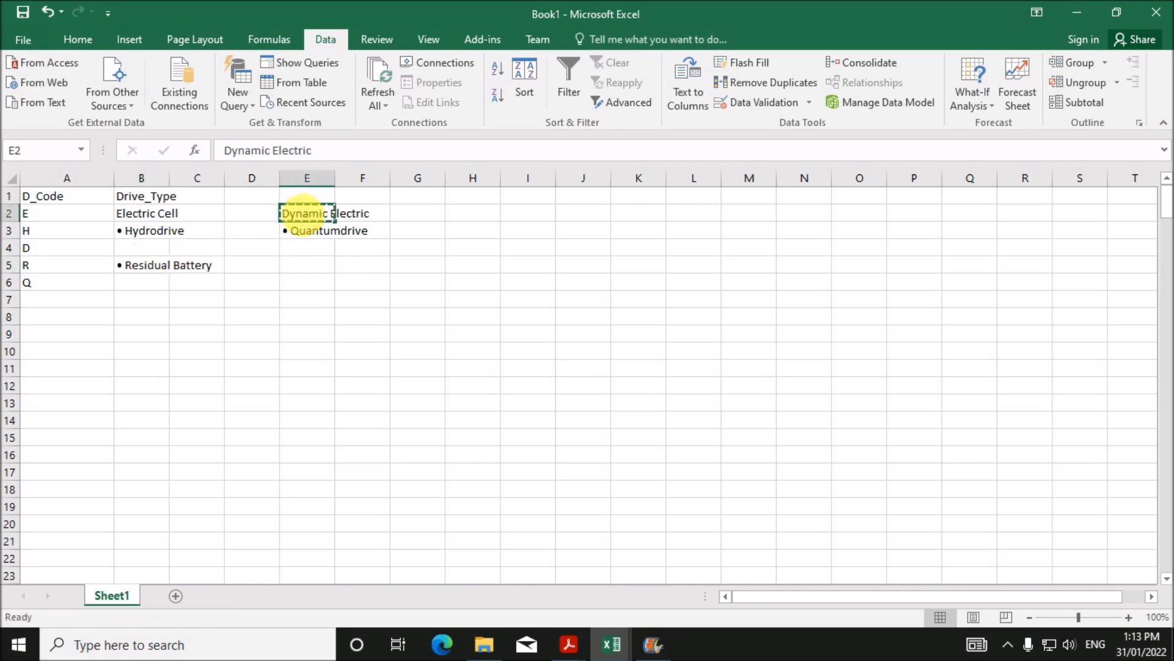
click(160, 253)
key(ctrl+v)
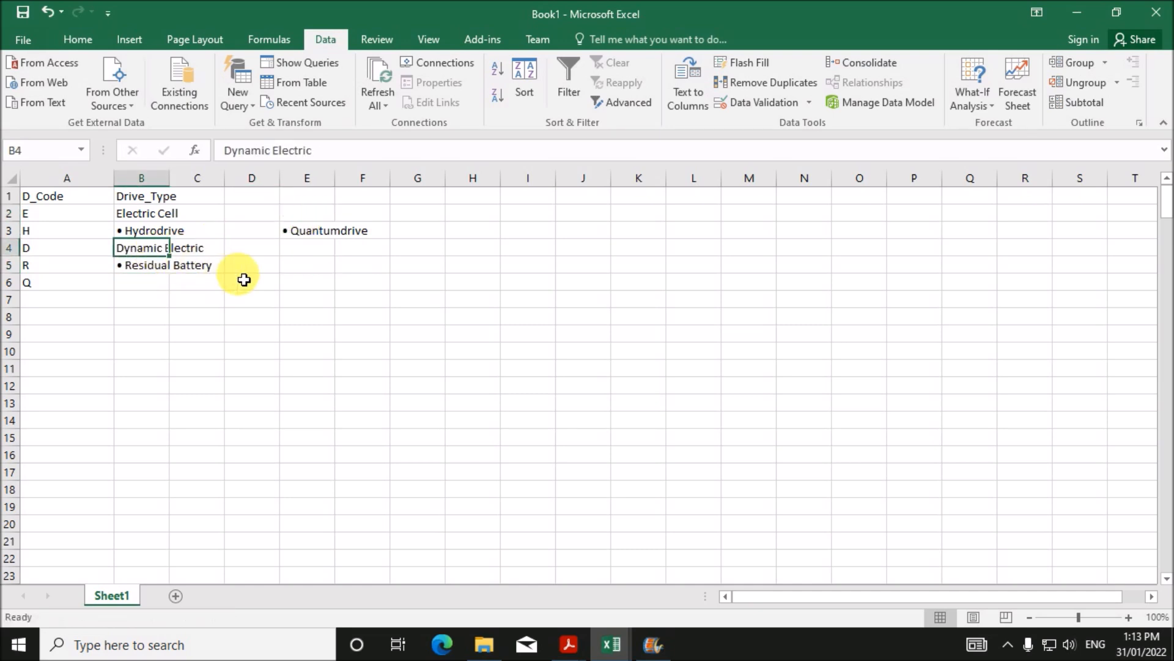
click(318, 240)
key(ctrl+x)
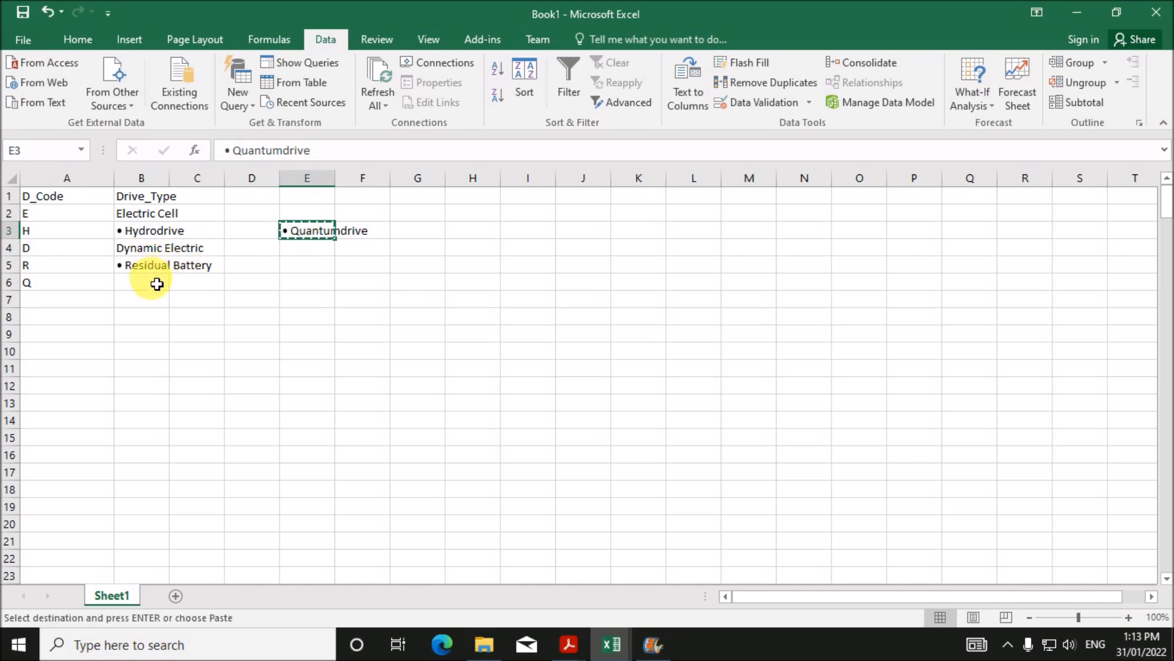
click(157, 288)
key(ctrl+v)
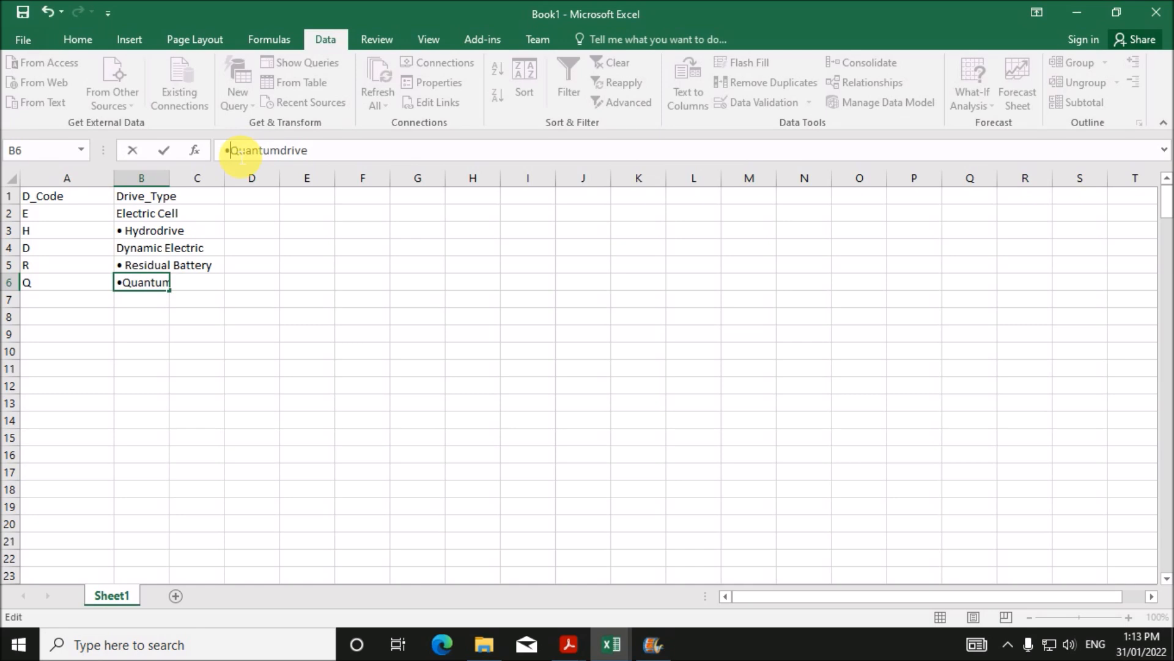
- Delete the leading bullets from Hydrodrive and Residual Battery
click(139, 231)
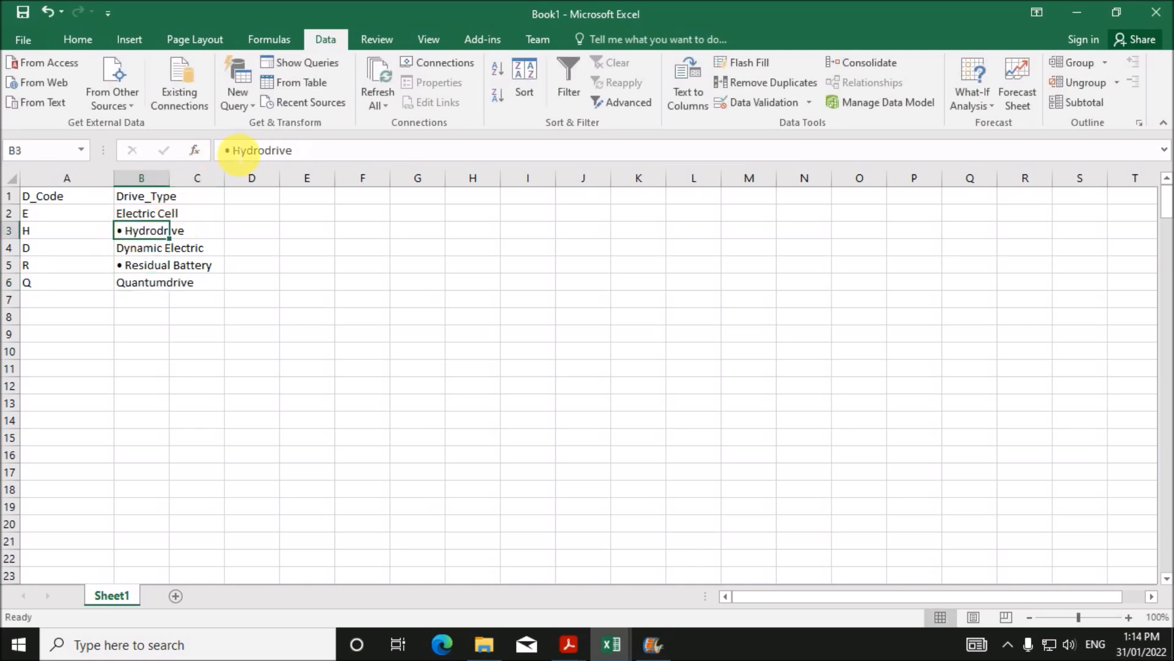
click(231, 151)
key(BackSpace)
click(132, 268)
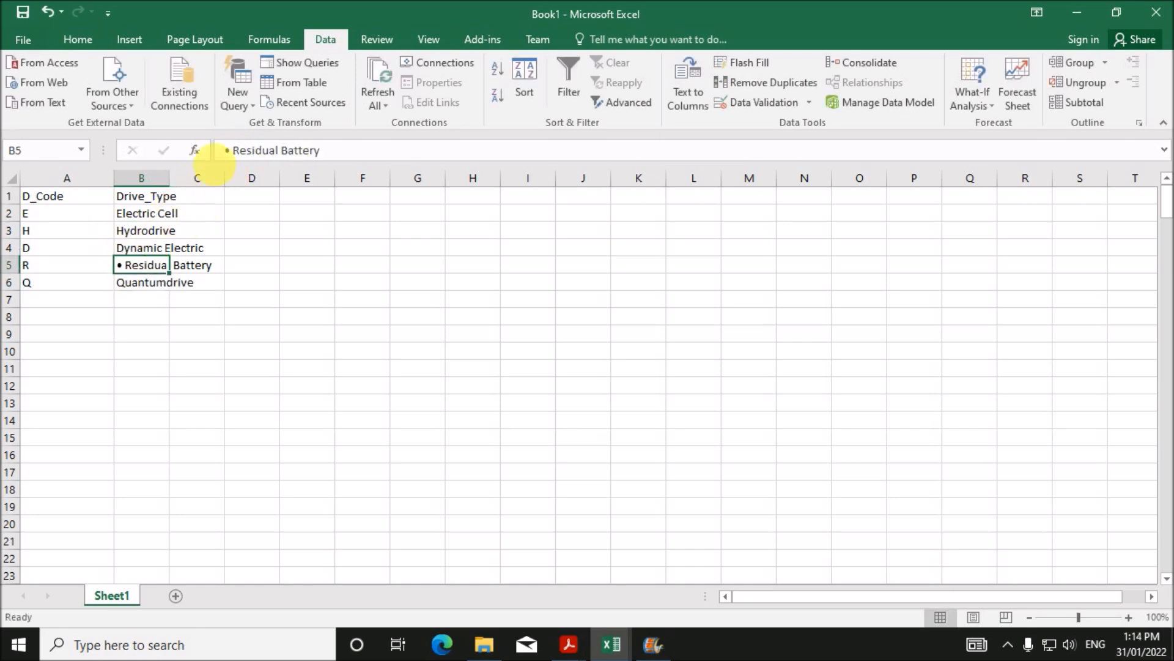
click(236, 153)
key(BackSpace)
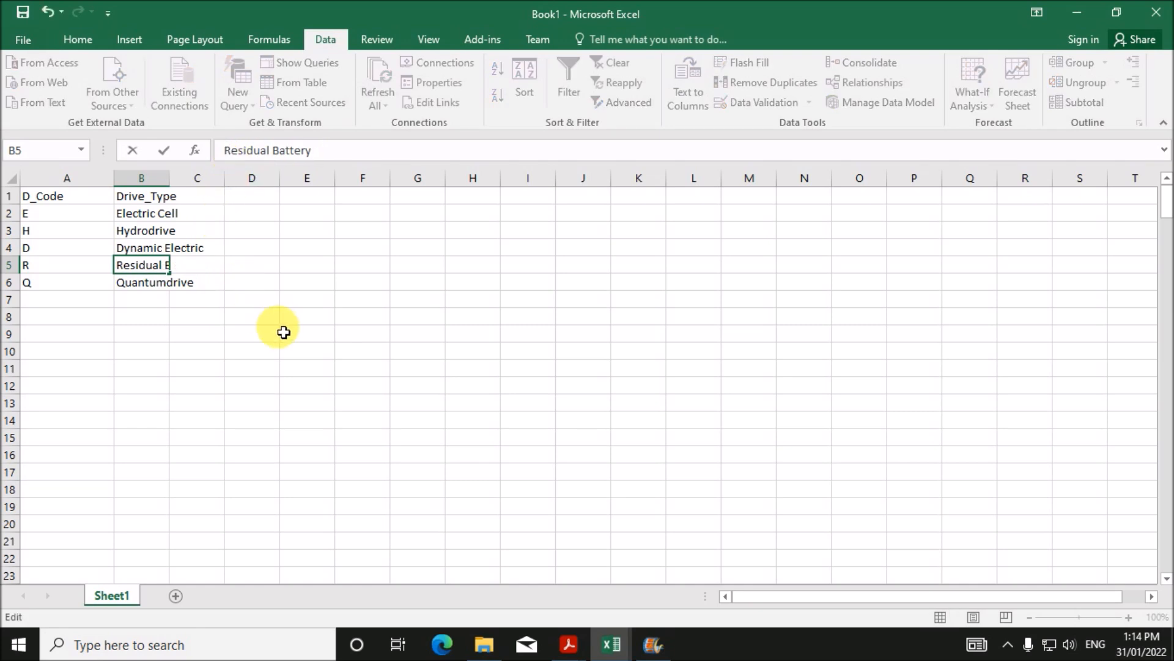
click(287, 334)
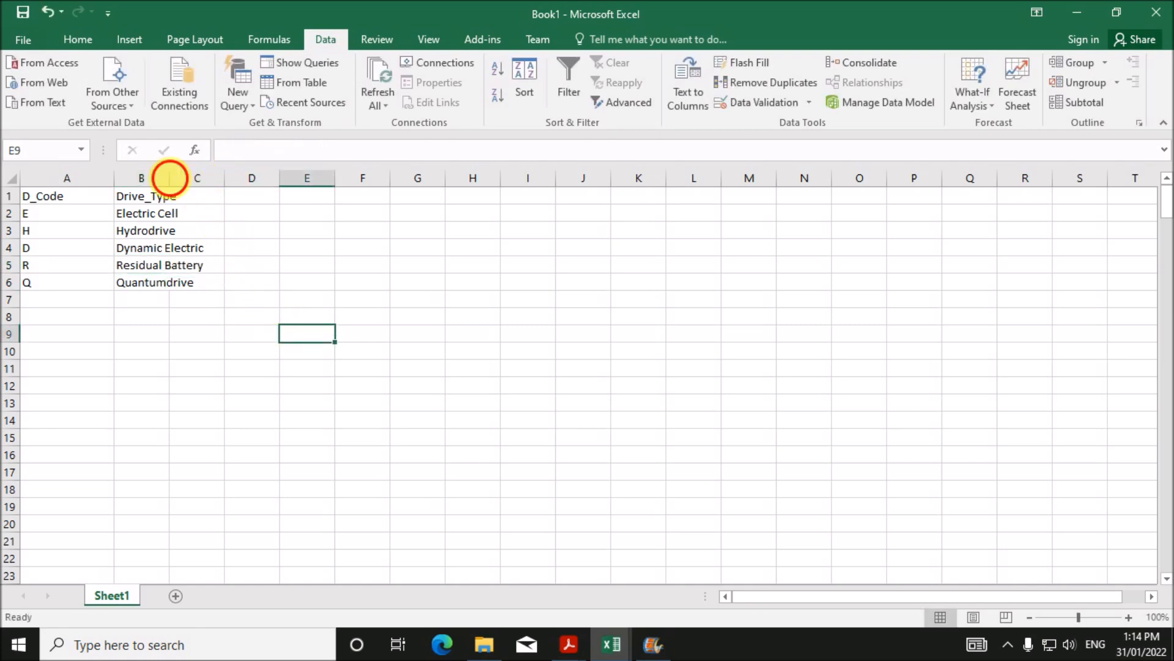
- AutoFit column B, then review D_Code, Extras and Body_Style values in n21car before returning to the PDF
double_click(177, 185)
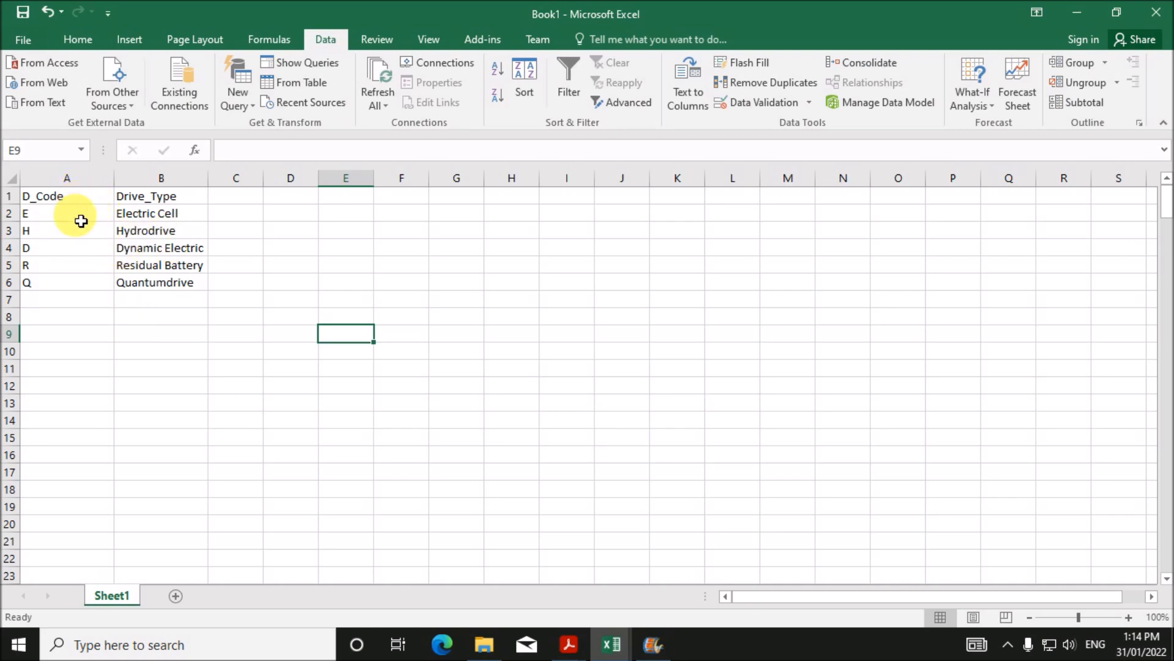
click(75, 197)
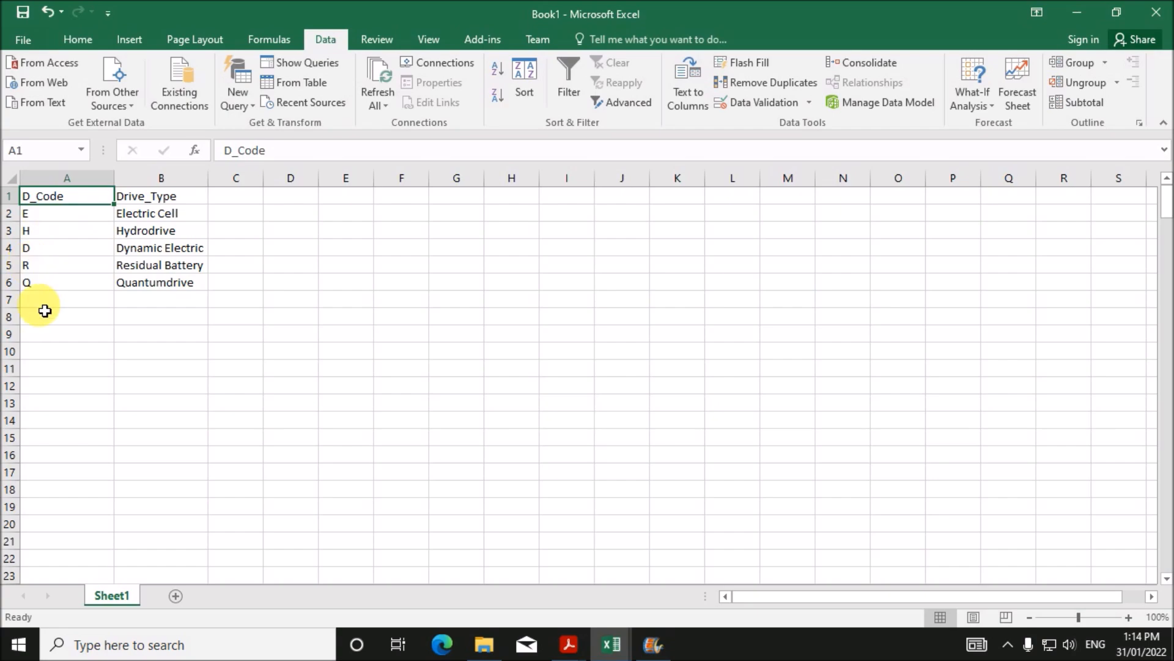
click(610, 642)
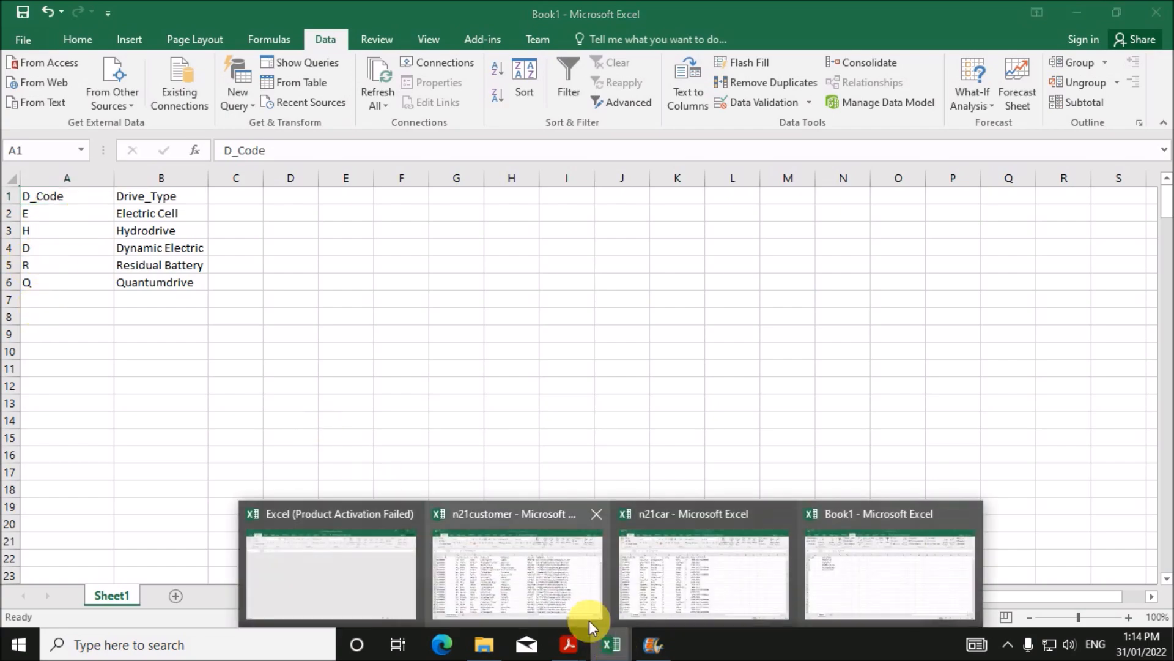
click(655, 581)
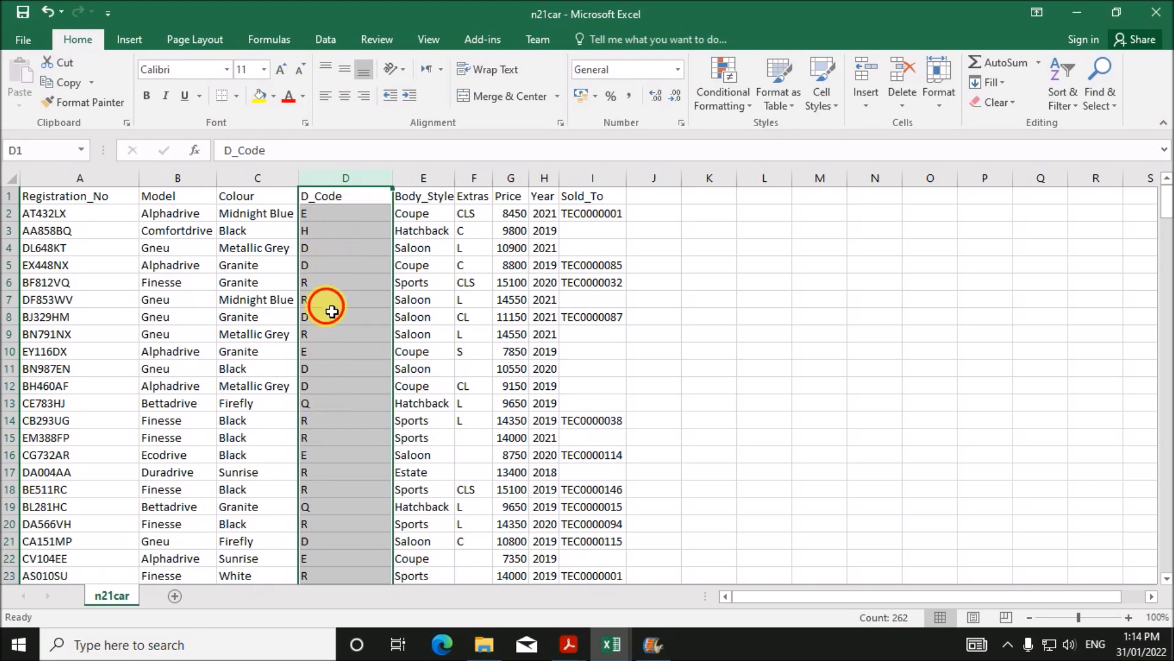
click(332, 308)
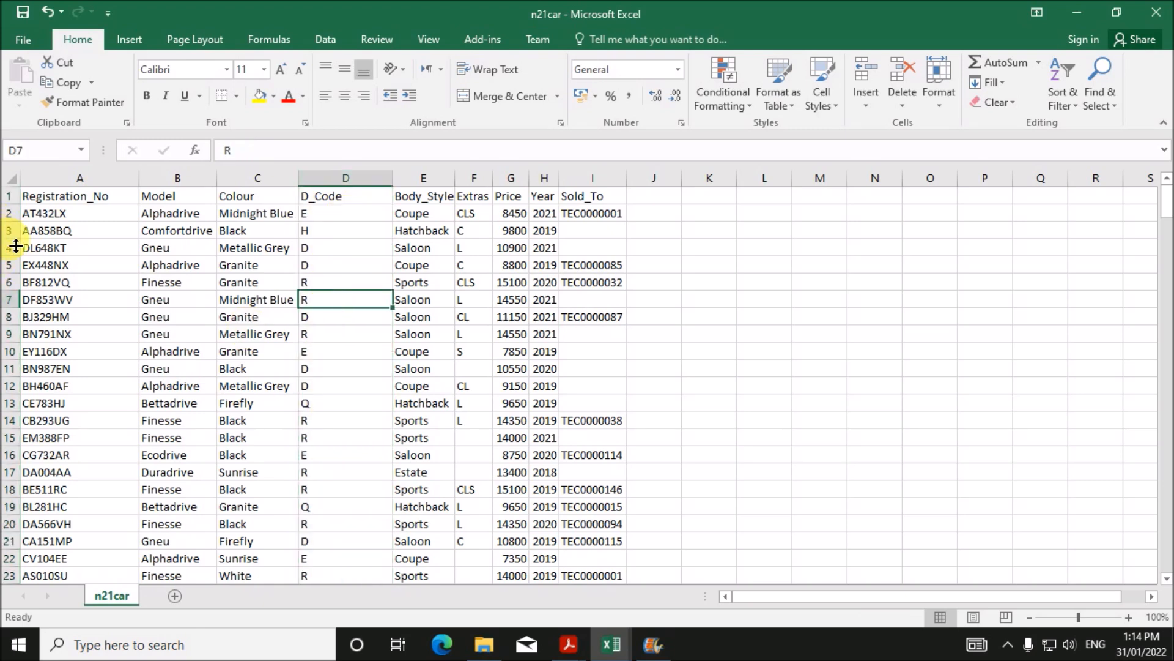
click(479, 418)
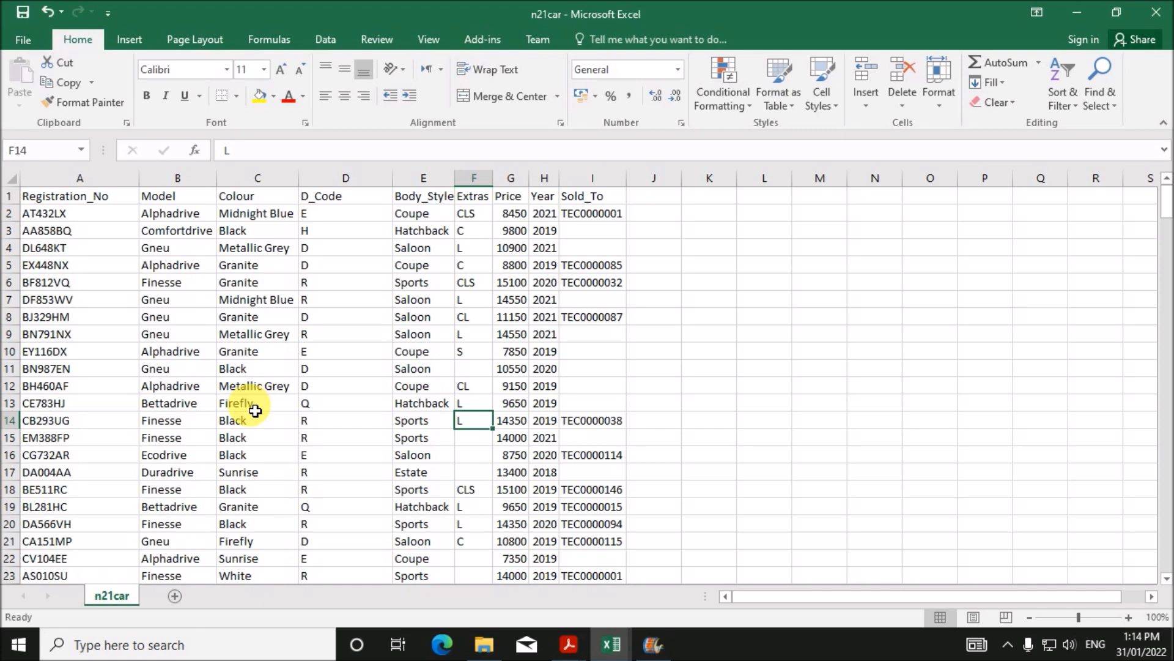
click(452, 317)
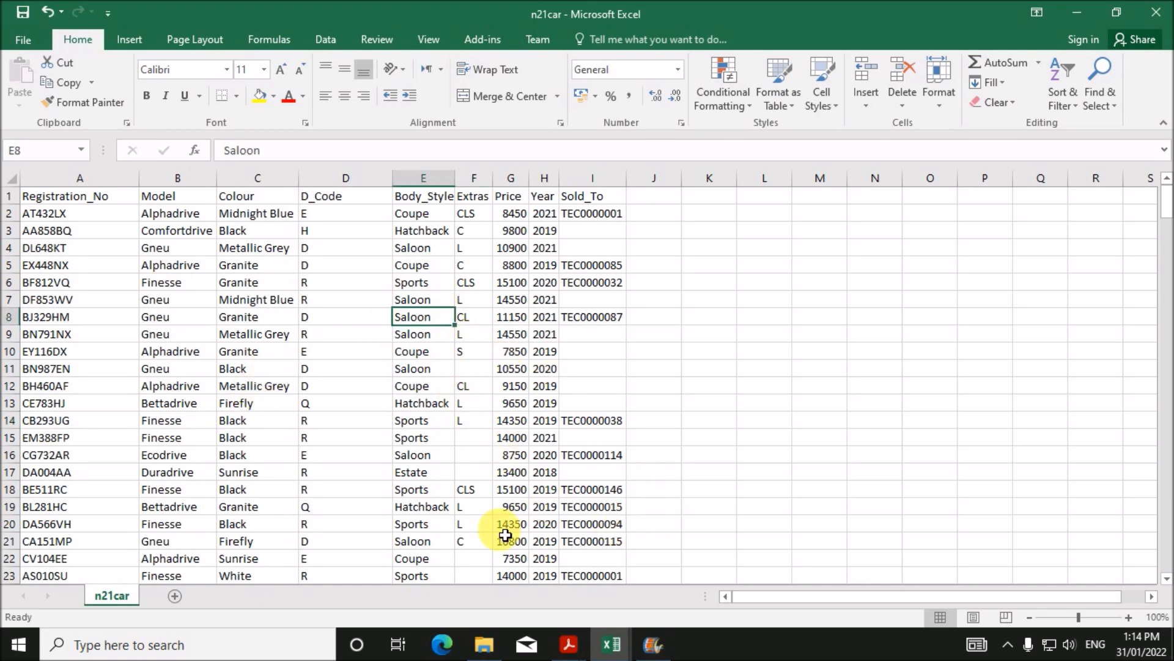
mouse_move(563, 639)
click(611, 584)
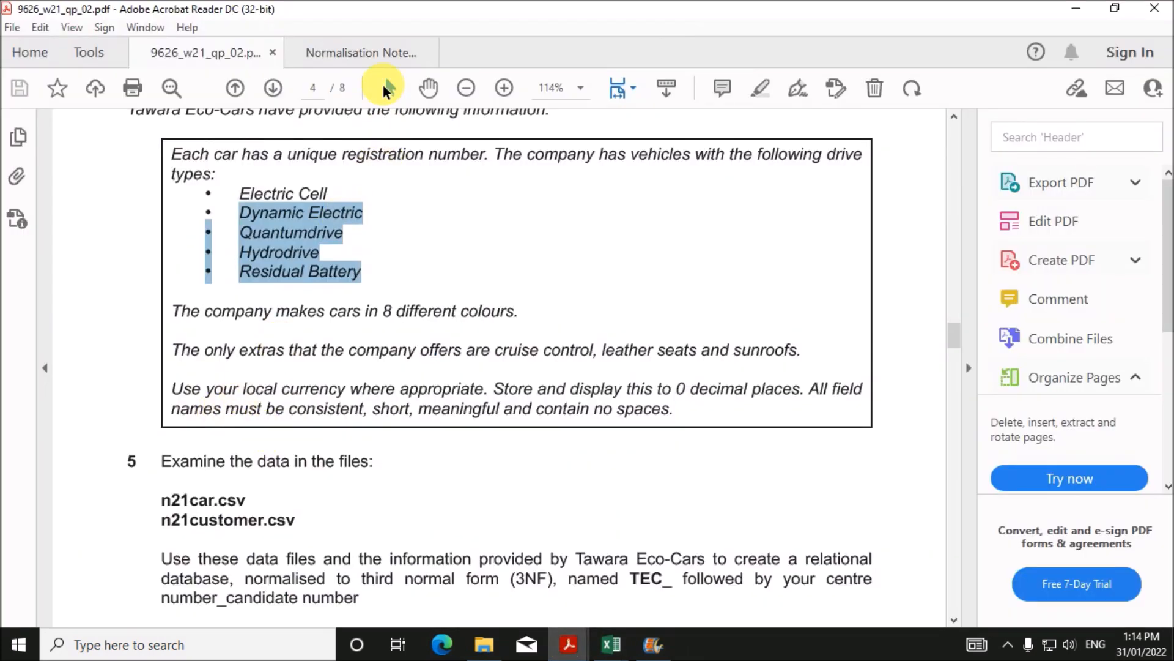
- Highlight the 3NF rule in the Normalisation Notes, then return to n21car
click(365, 54)
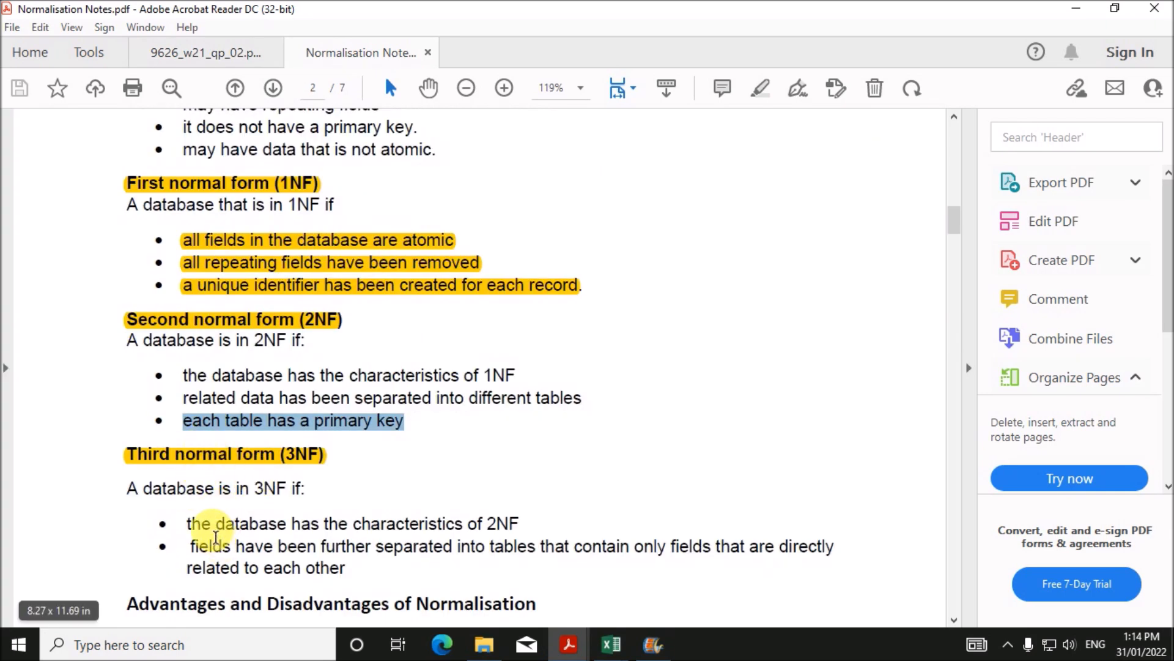
drag(208, 557, 346, 569)
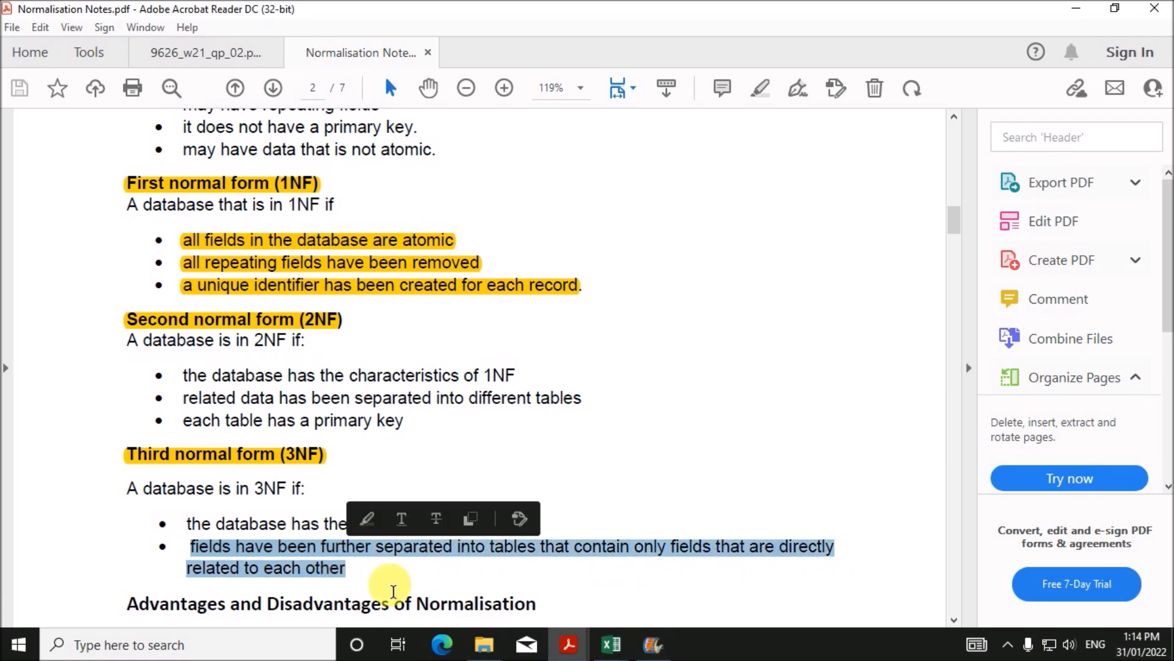
mouse_move(630, 652)
click(650, 592)
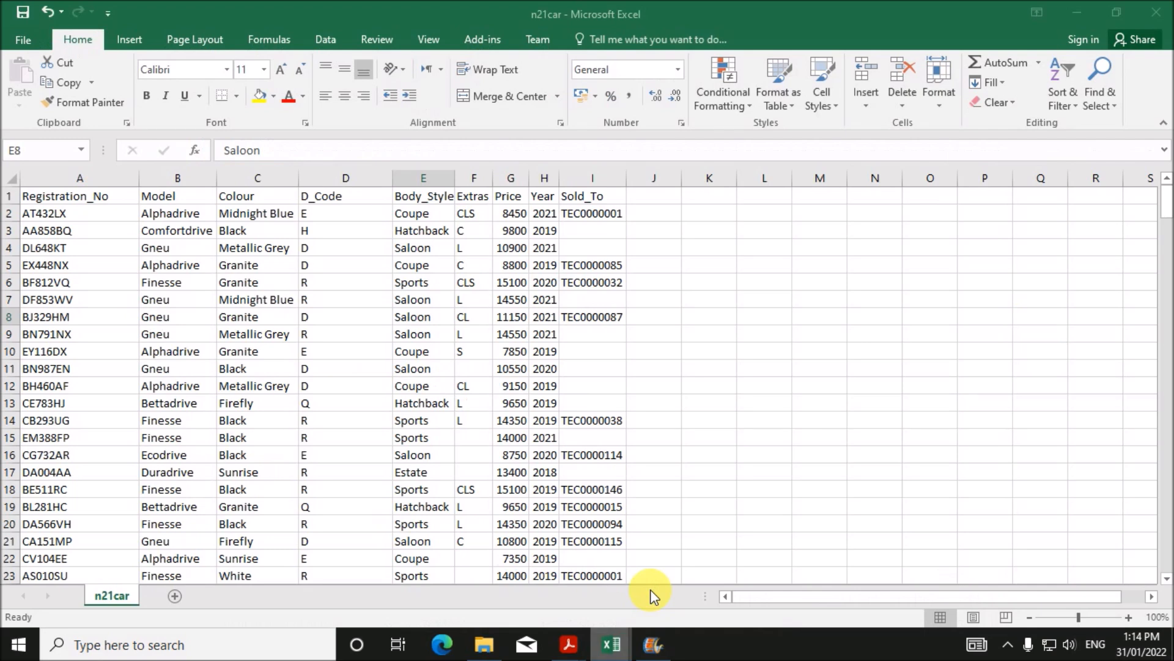
- Copy n21car's Model (column B) and Body_Style (column E) columns together and open the File page
click(315, 354)
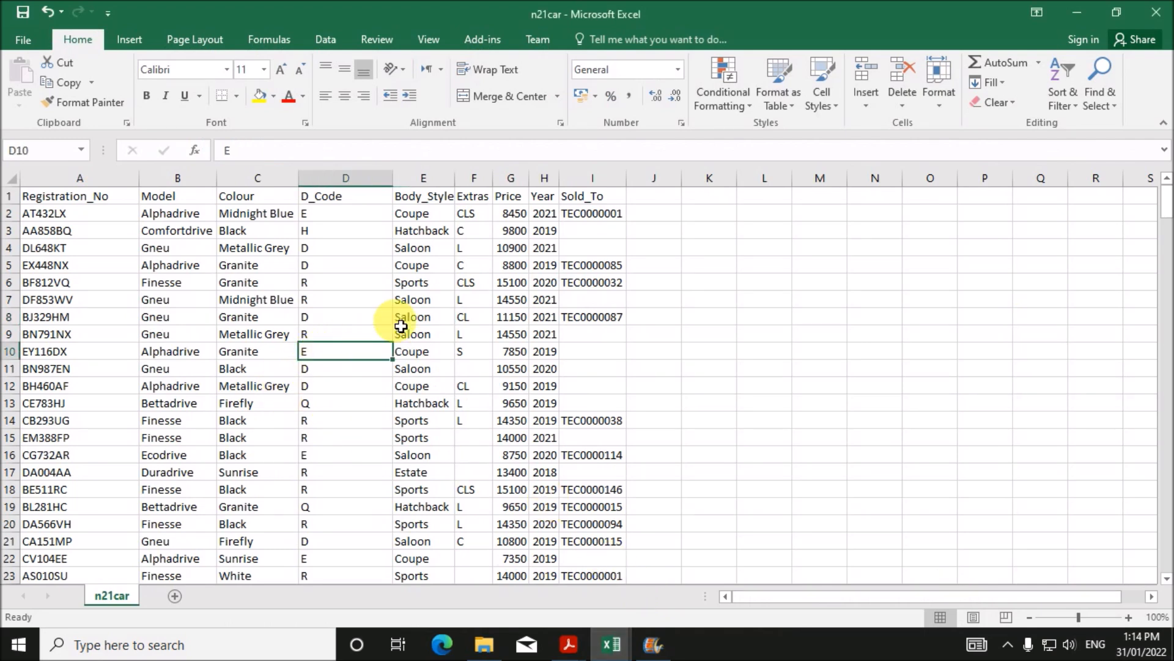
click(422, 385)
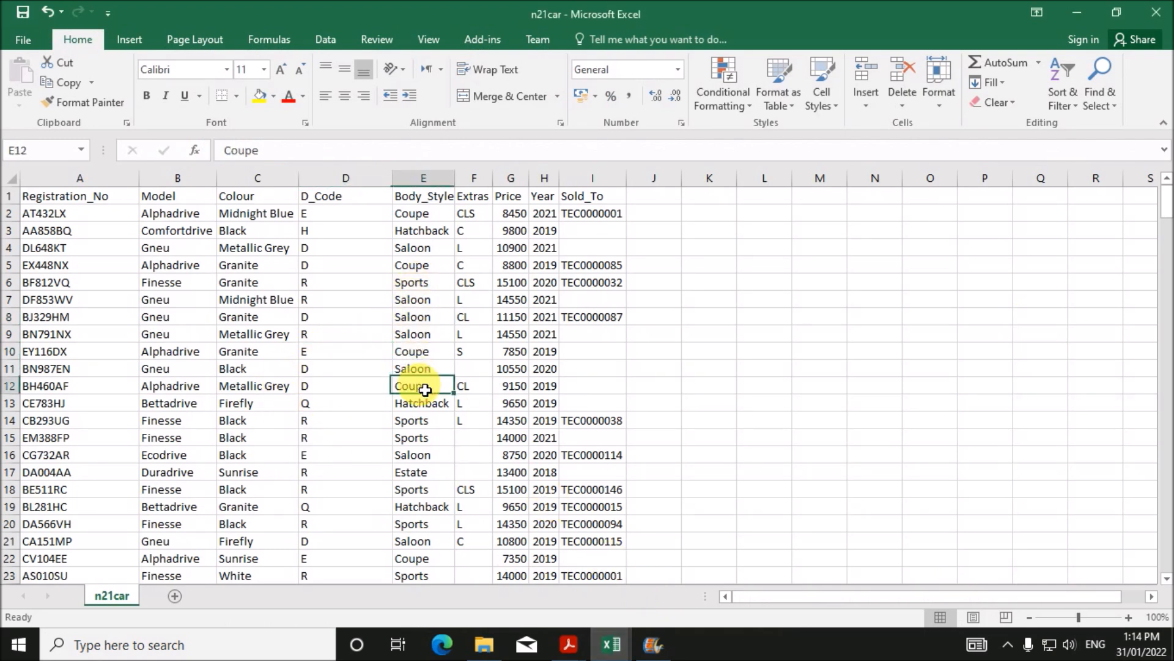
click(178, 178)
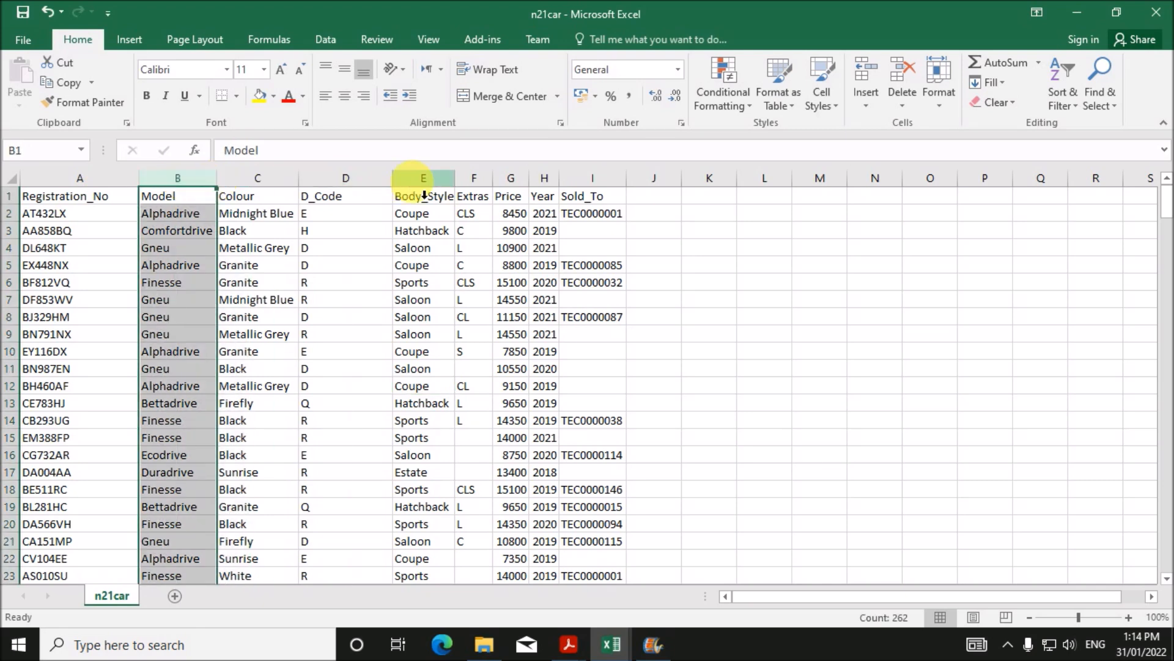
click(424, 179)
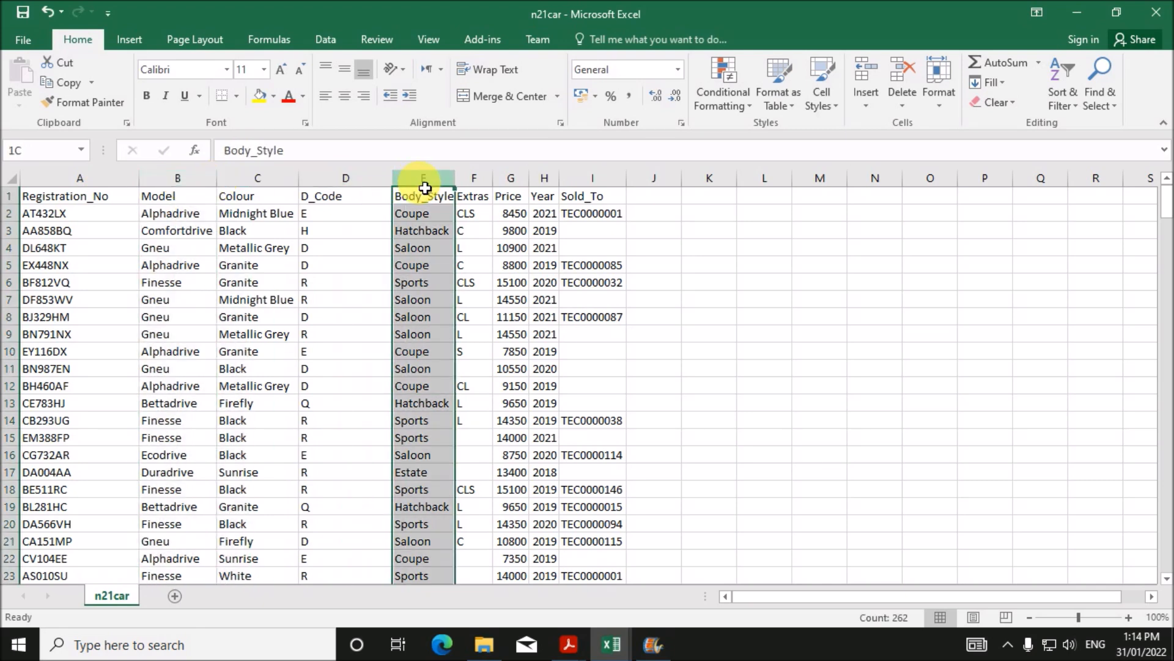
click(176, 217)
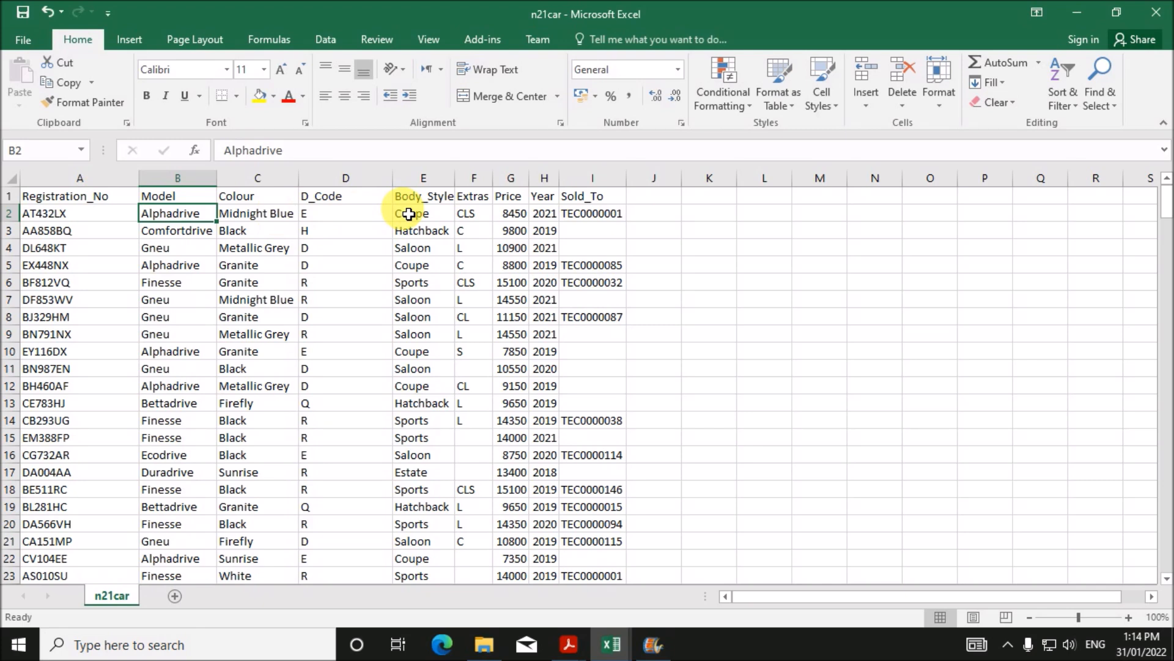
click(409, 215)
click(178, 179)
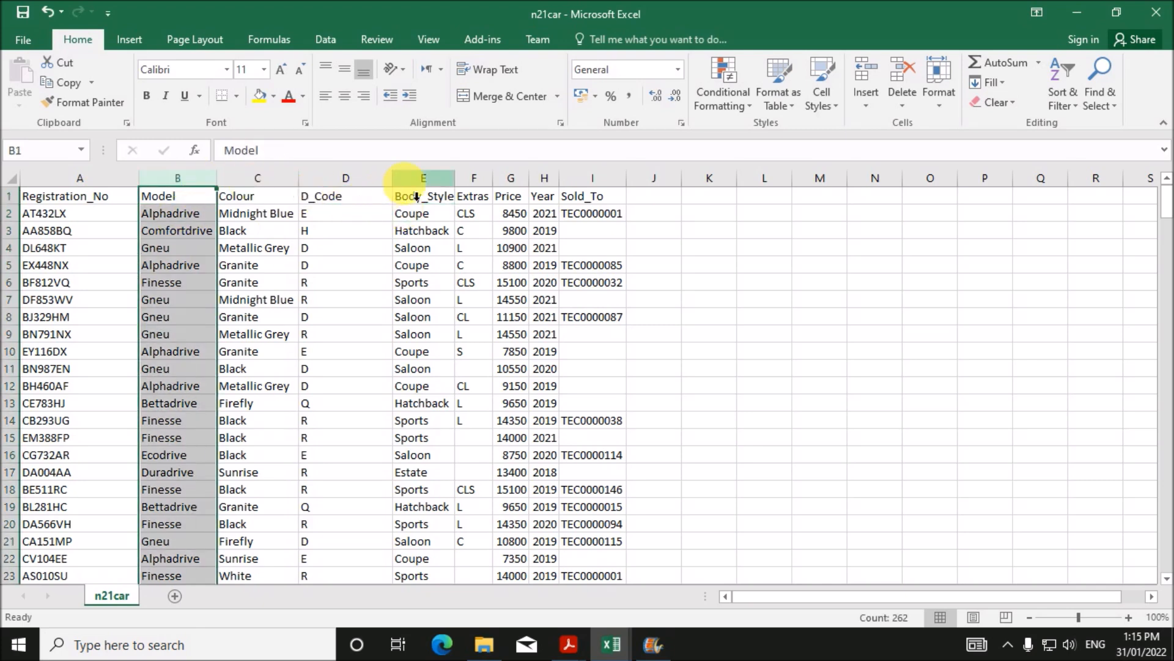
ctrl+click(417, 184)
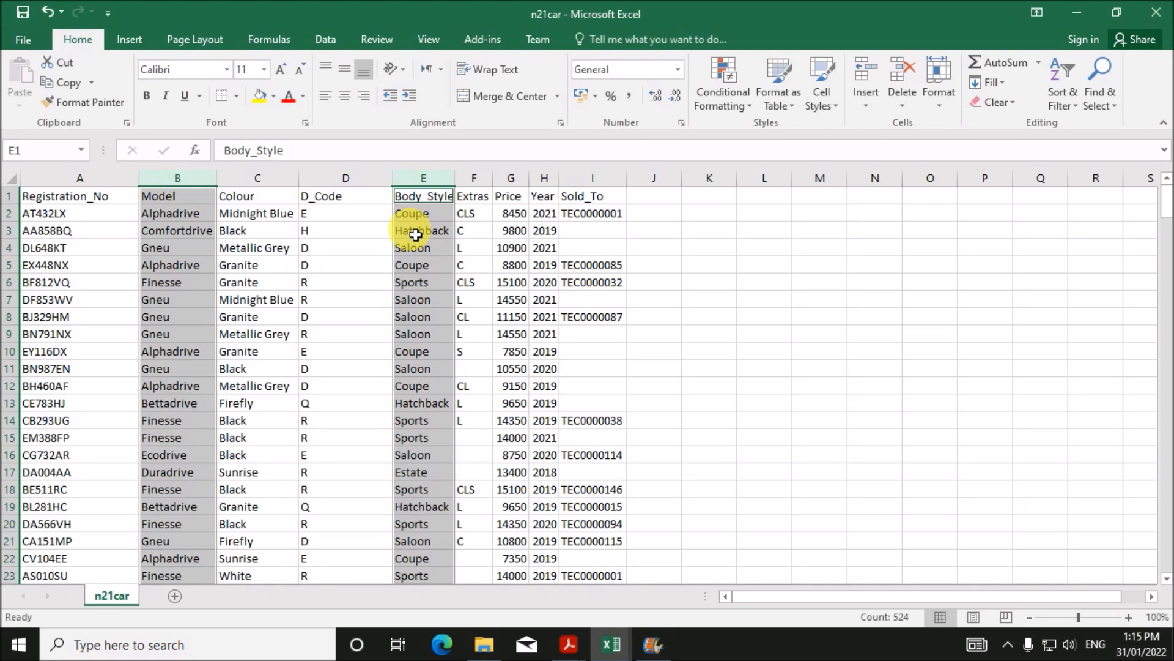
key(ctrl+c)
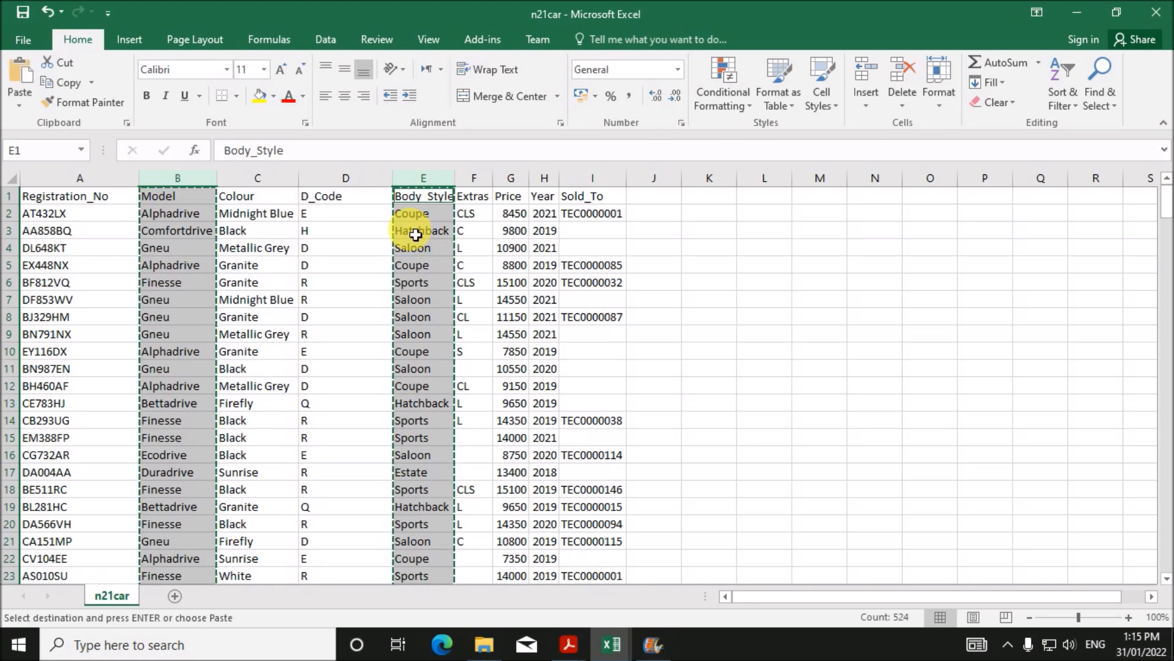
click(28, 39)
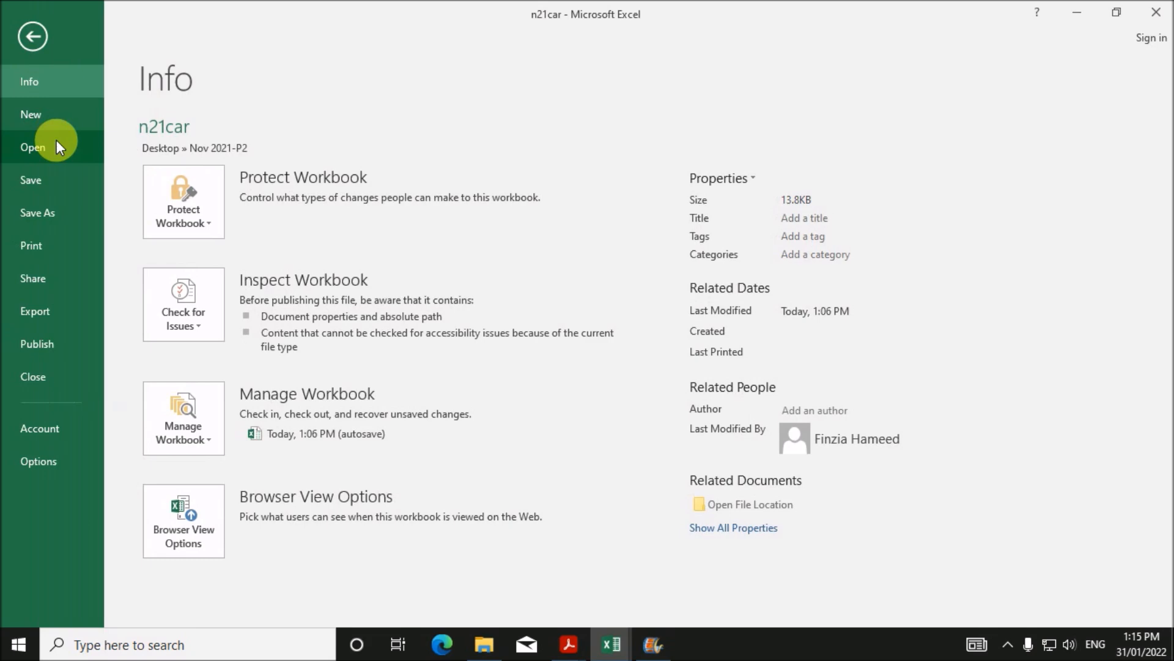
- Paste the Model and Body_Style columns into a new blank workbook
click(61, 116)
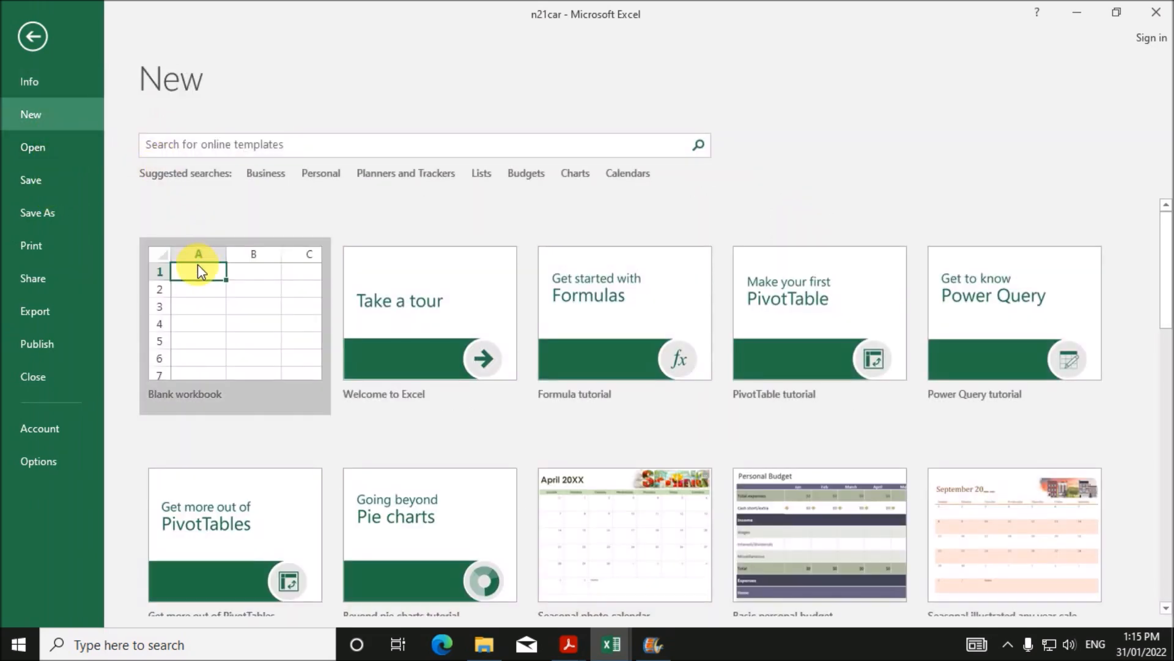
click(197, 248)
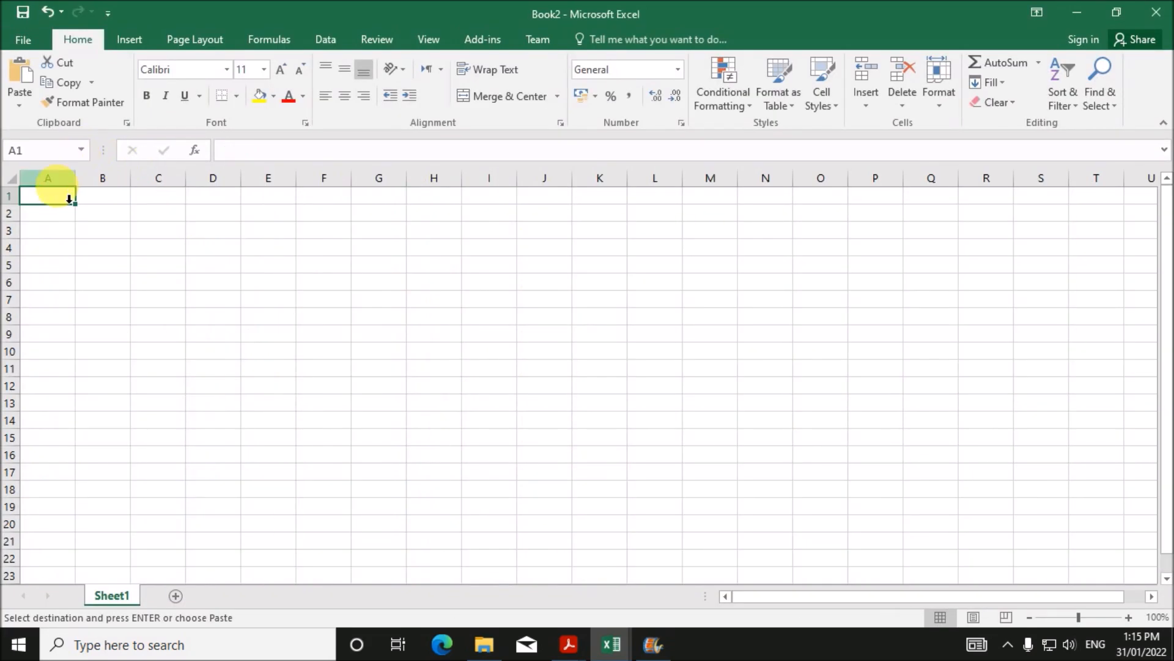
key(ctrl+v)
click(243, 264)
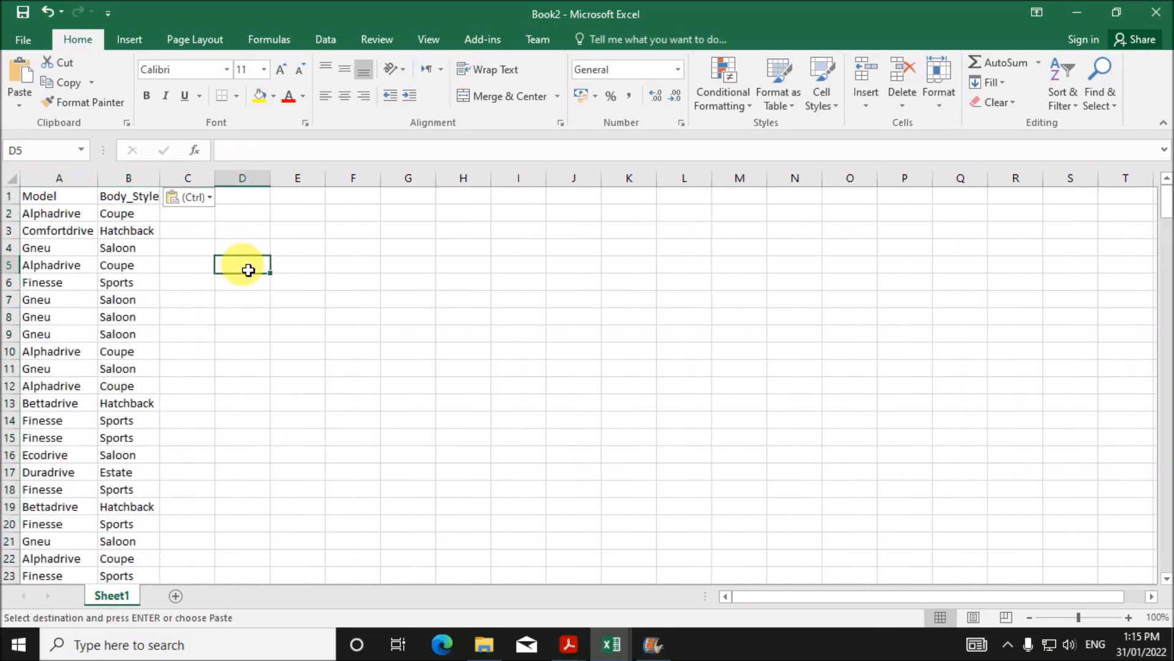
- Remove duplicates across both columns, leaving seven unique model/body-style pairs
click(60, 197)
click(70, 247)
click(324, 43)
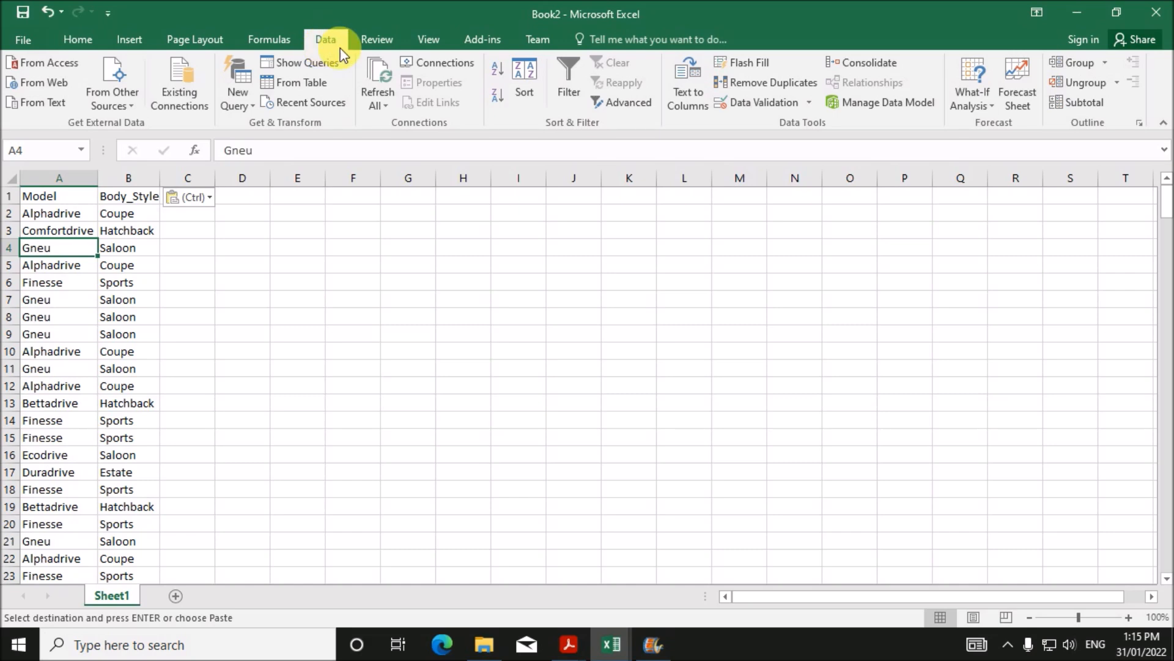
click(797, 86)
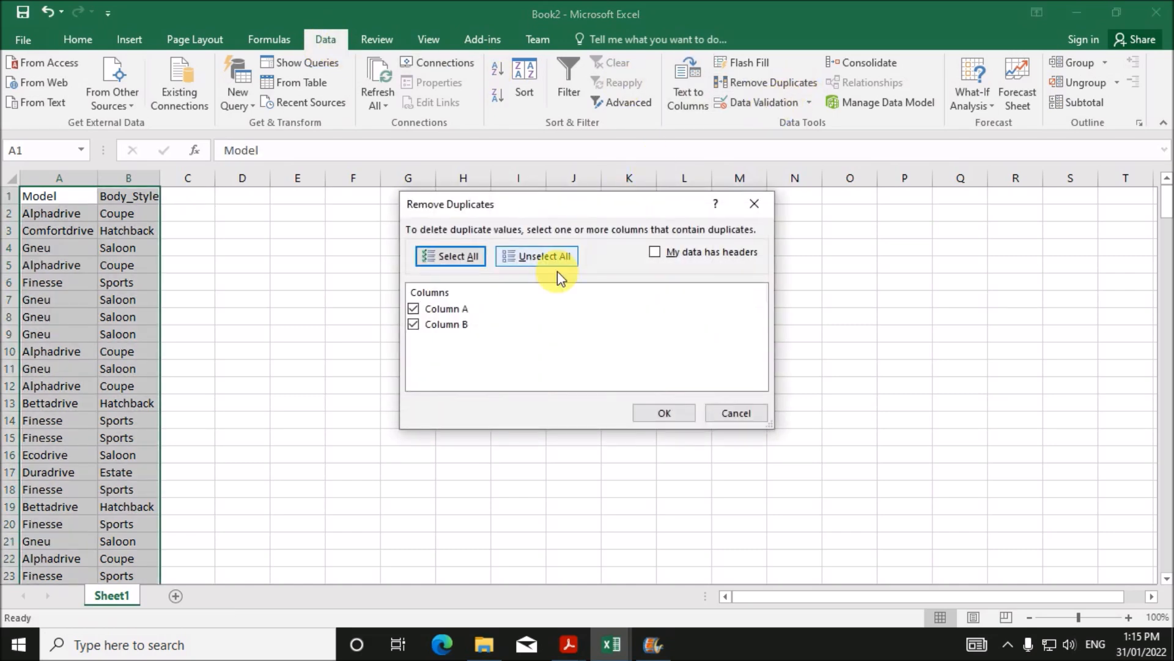
click(677, 419)
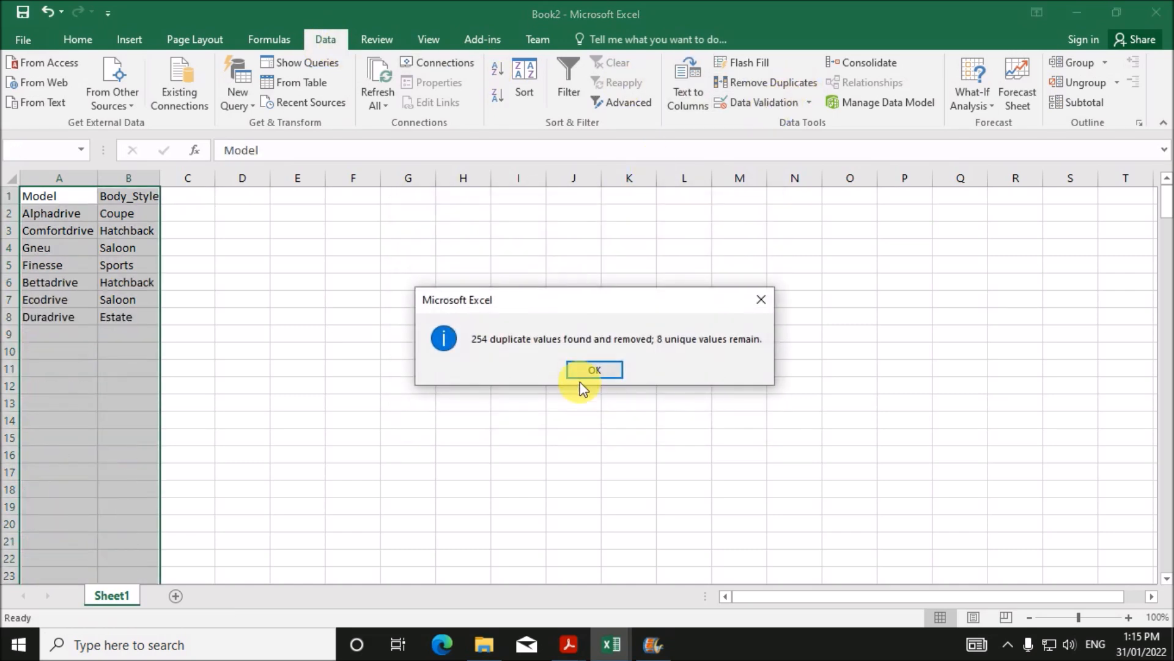
click(593, 369)
click(260, 283)
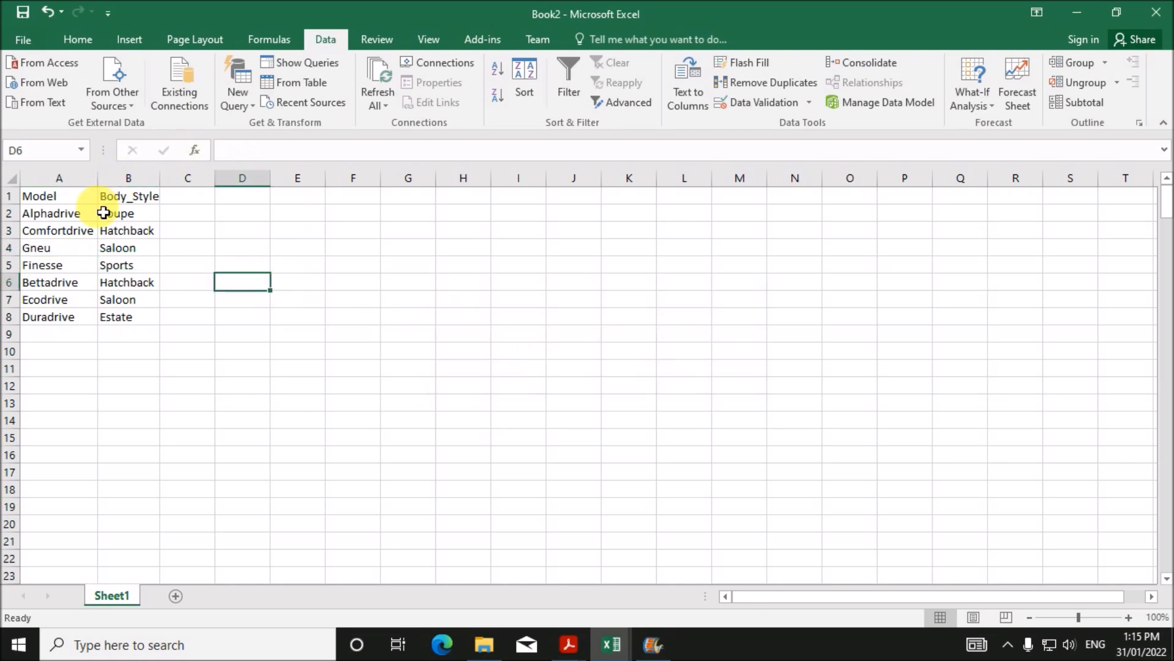
drag(45, 204, 58, 317)
click(134, 266)
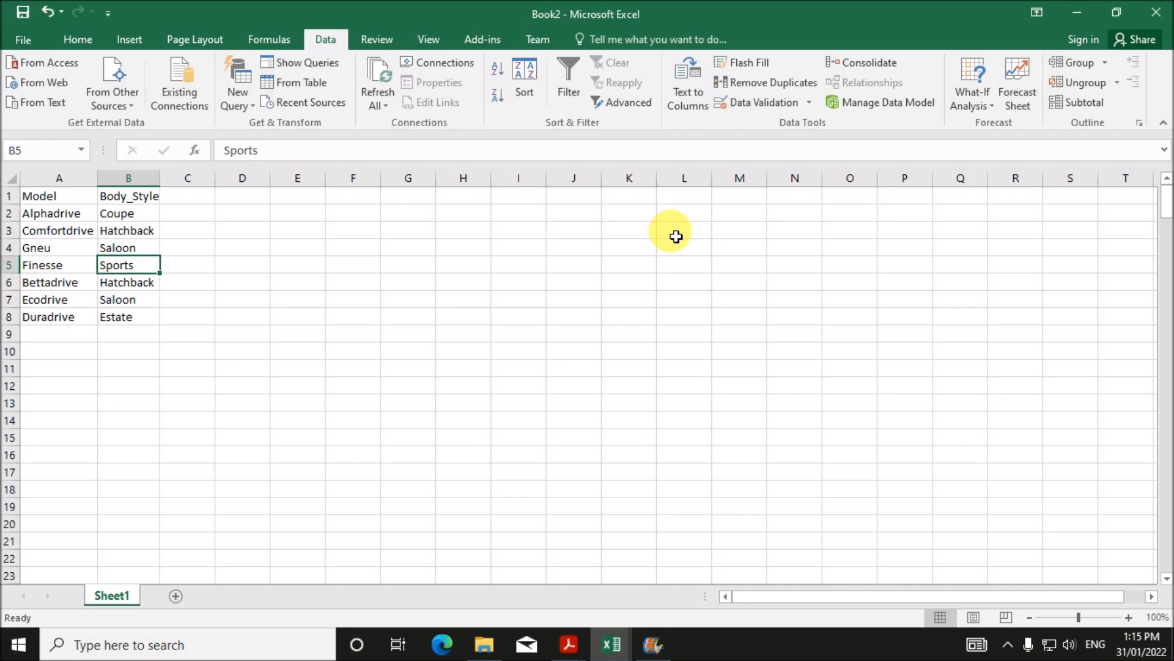
- Delete the Body_Style column (column E) from the n21car workbook
click(614, 647)
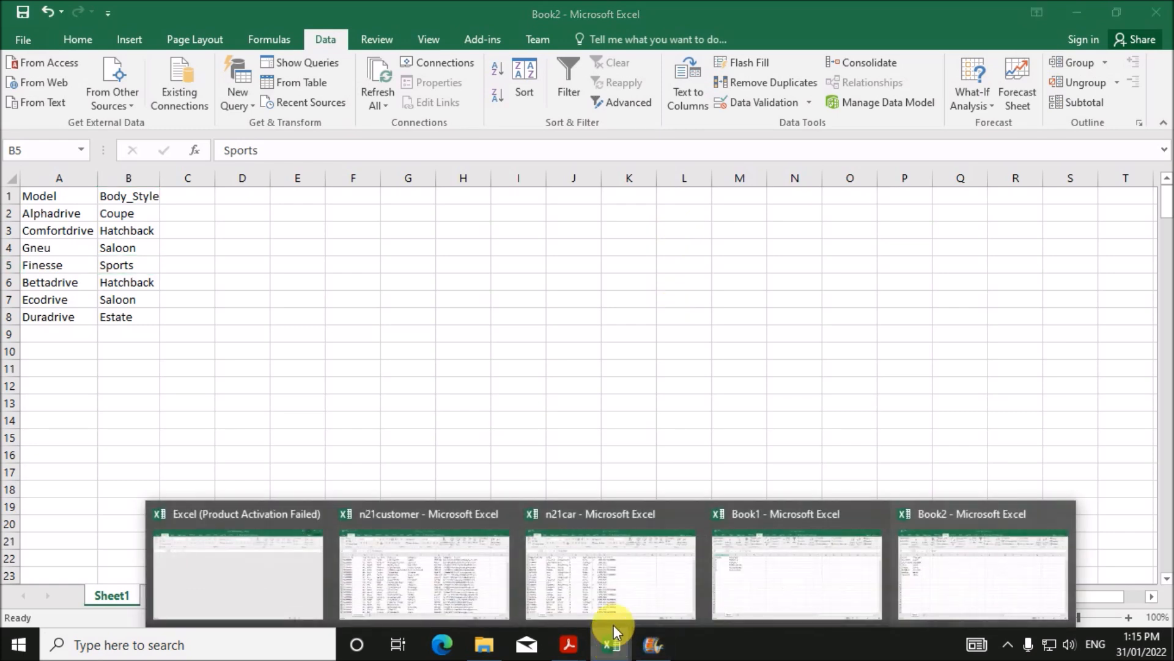
click(541, 575)
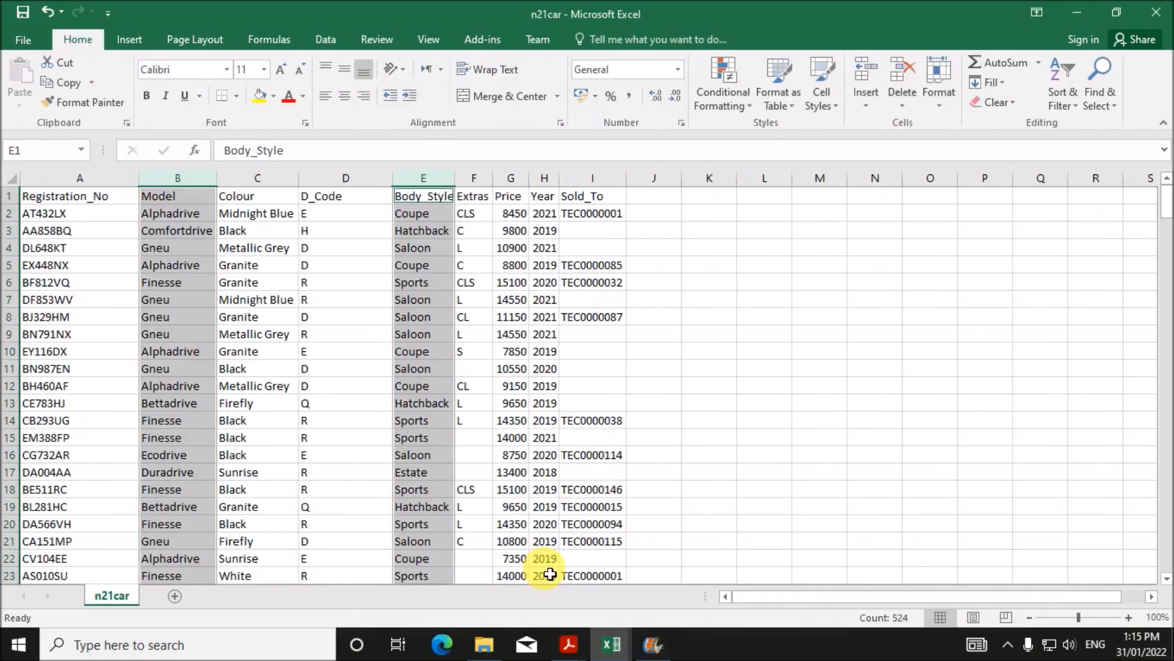
click(508, 369)
click(433, 191)
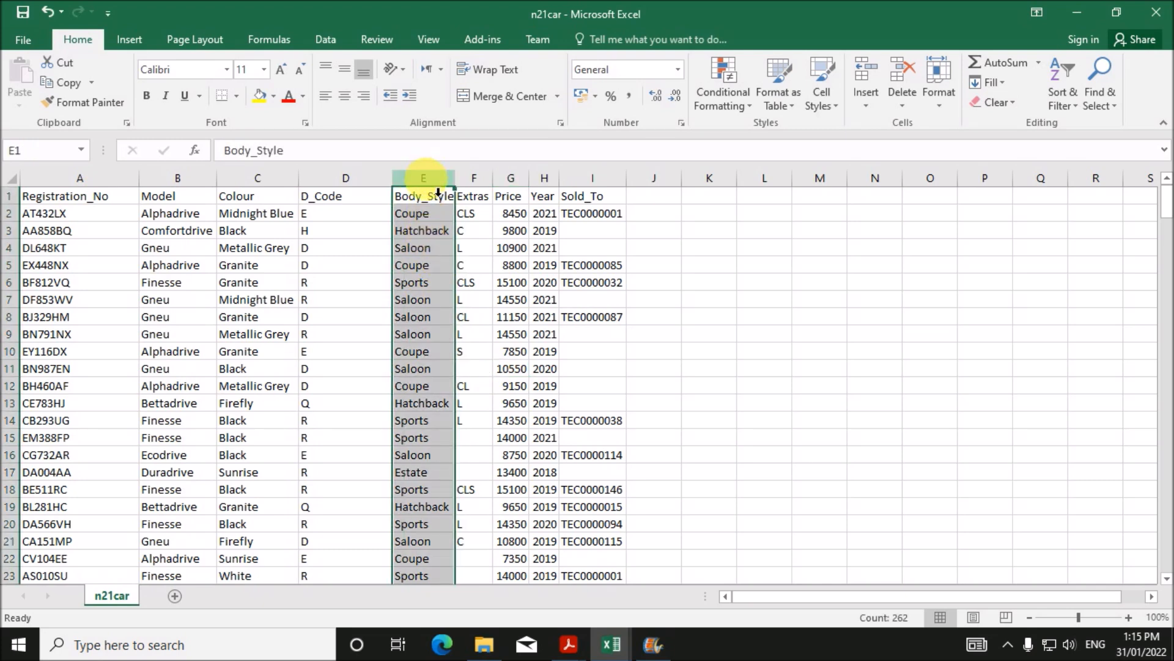
right_click(439, 192)
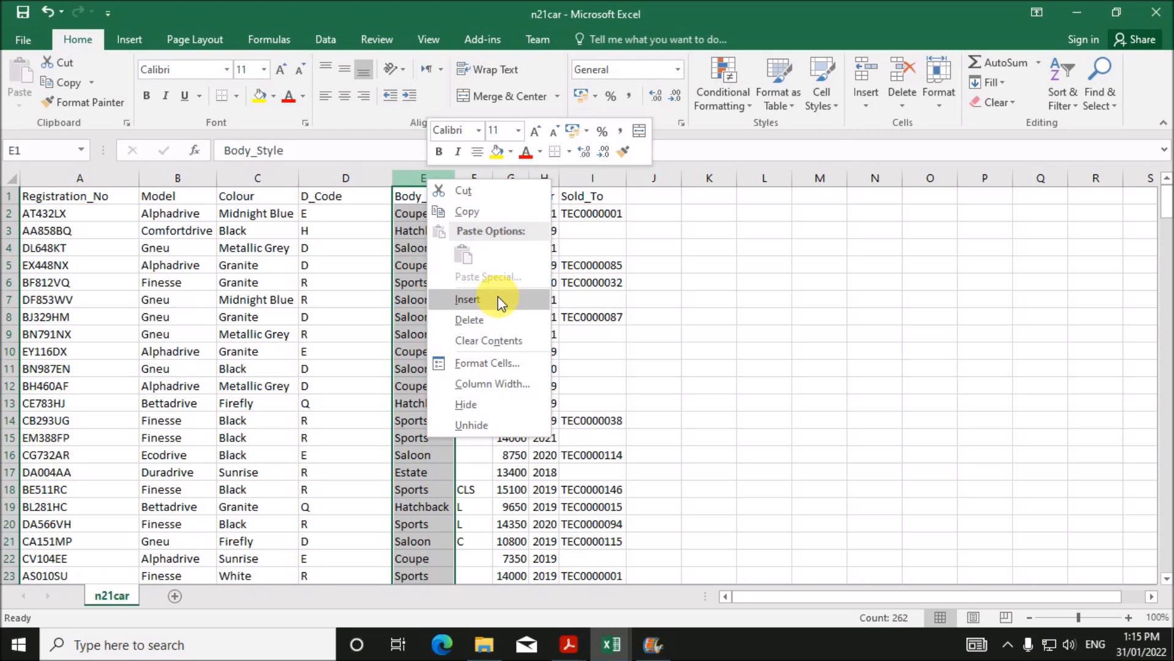
click(498, 319)
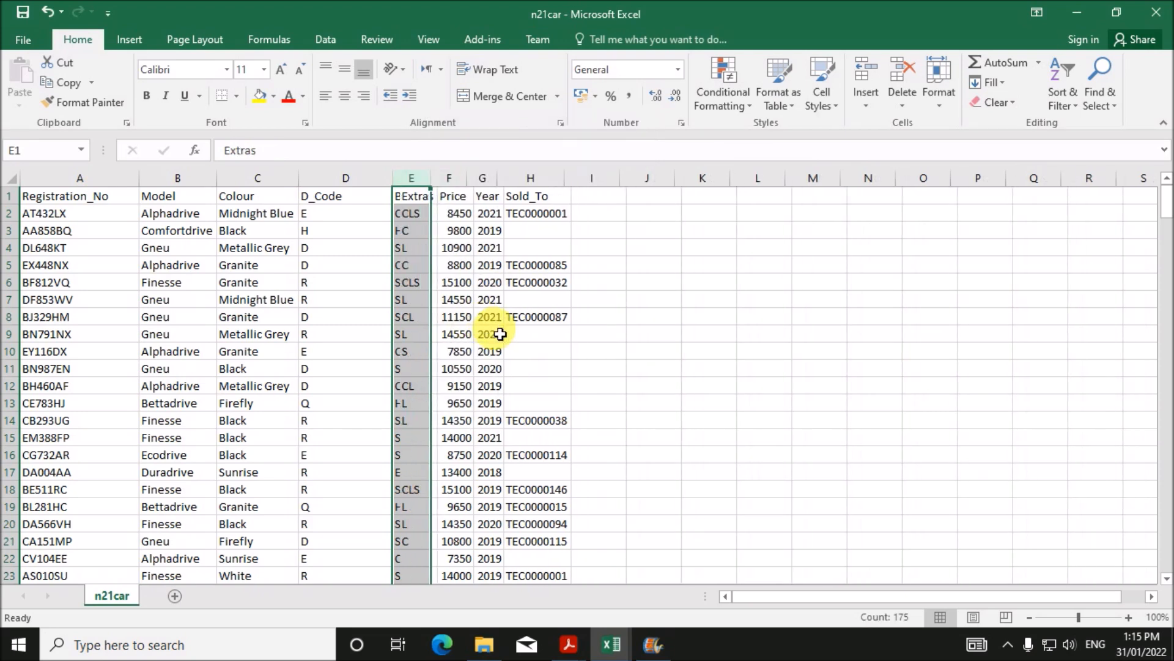
click(553, 401)
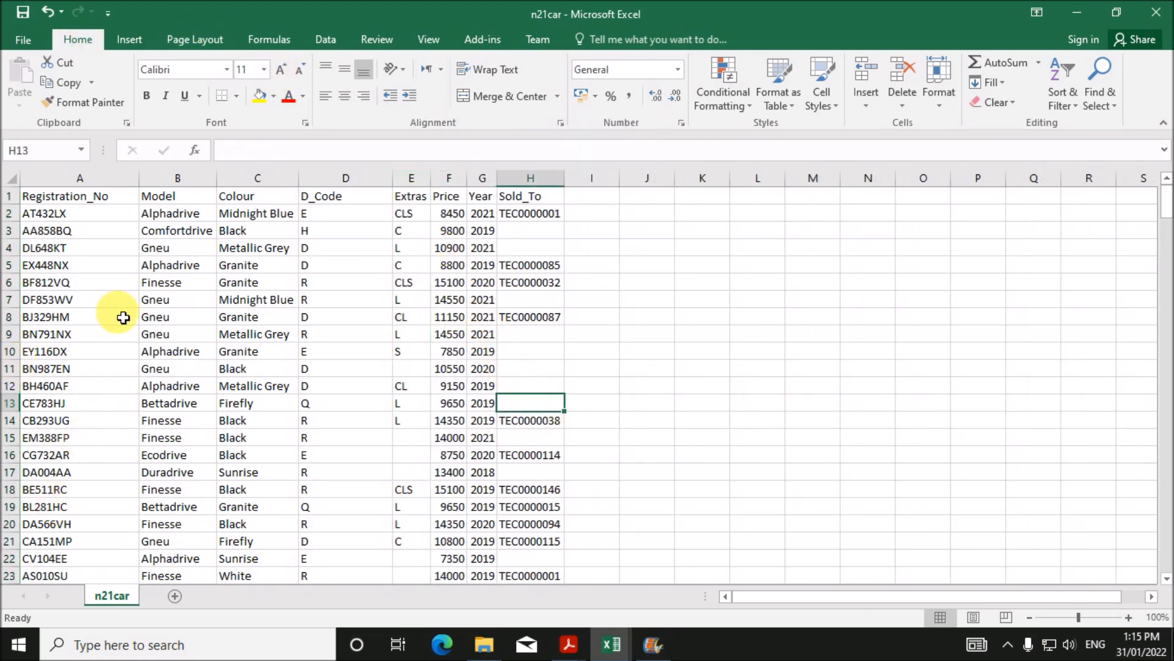
- Review the Model, D_Code and Sold_To columns, selecting Sold_To entries H2 to H11
click(92, 203)
click(172, 201)
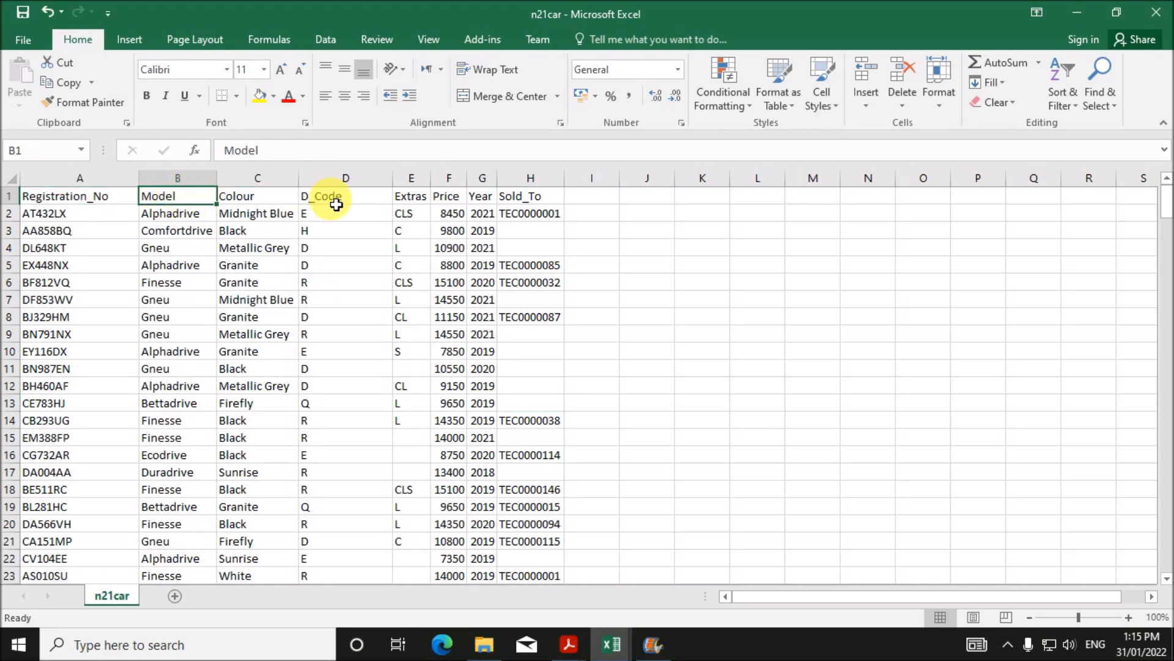
click(333, 196)
click(356, 369)
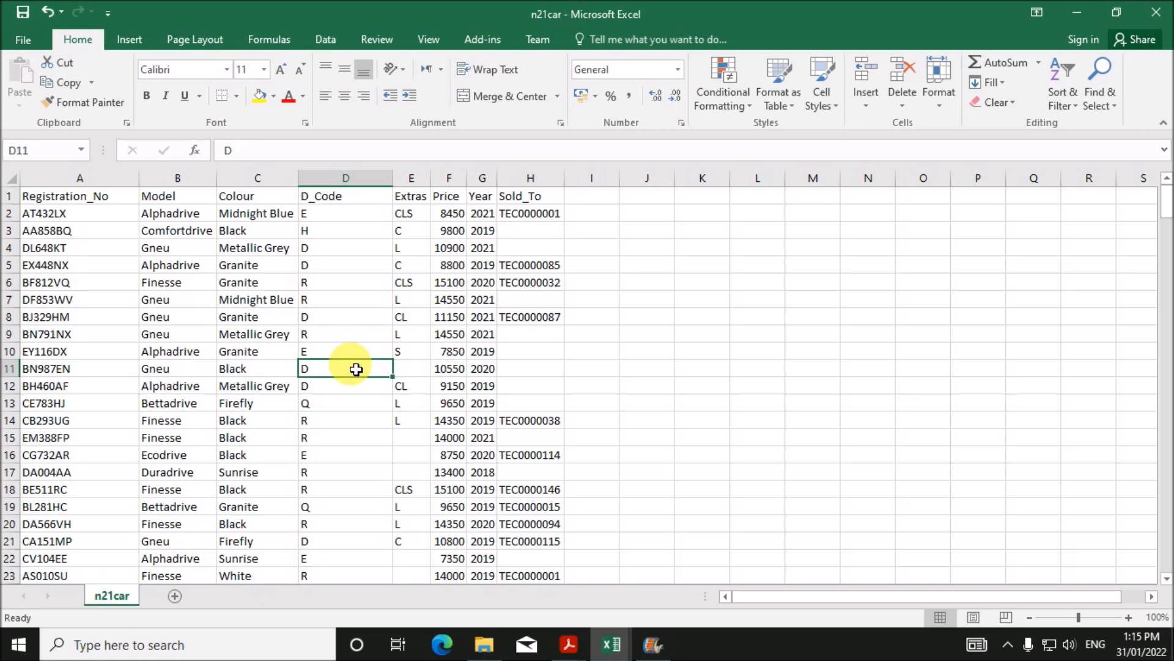
click(539, 205)
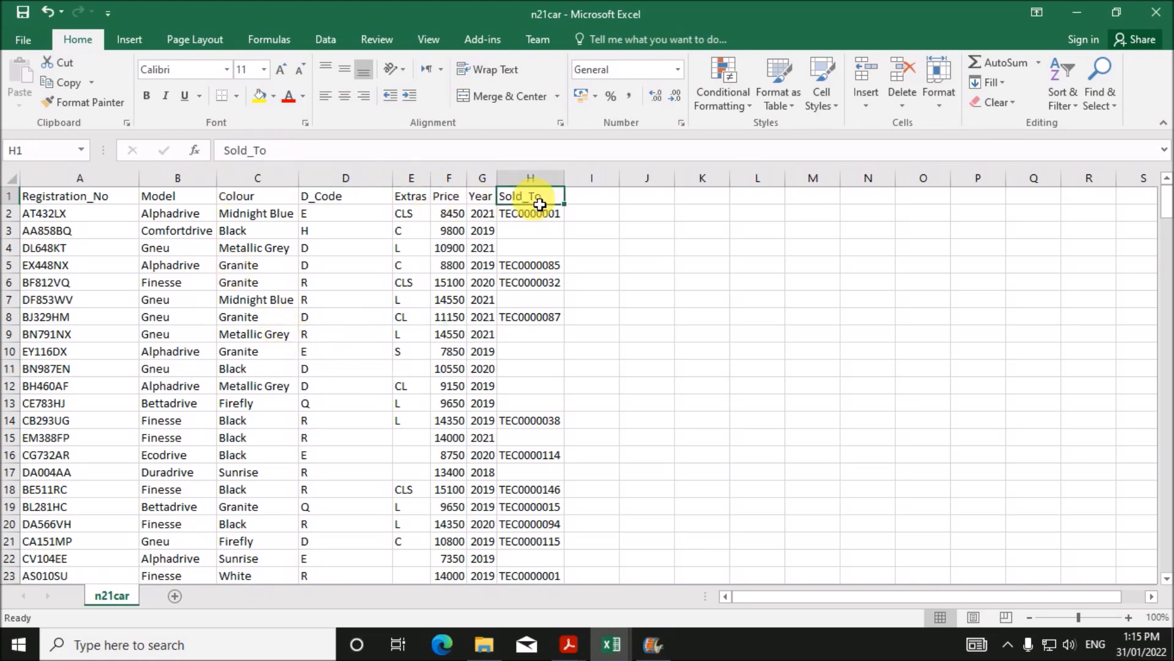
drag(539, 221, 535, 370)
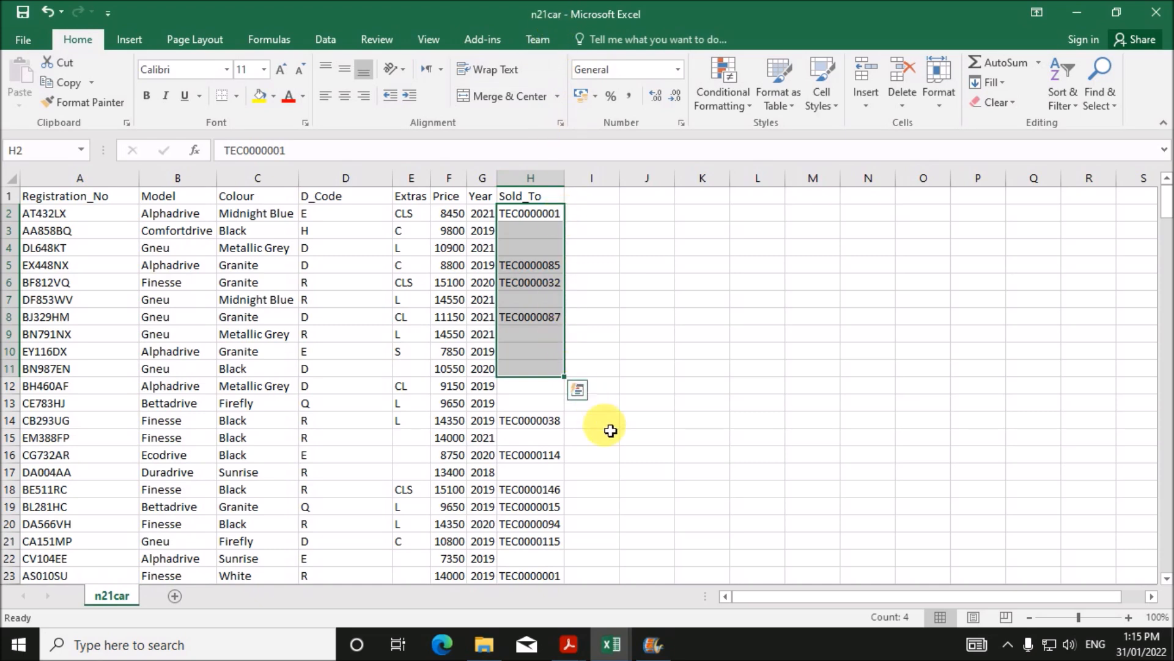
click(611, 643)
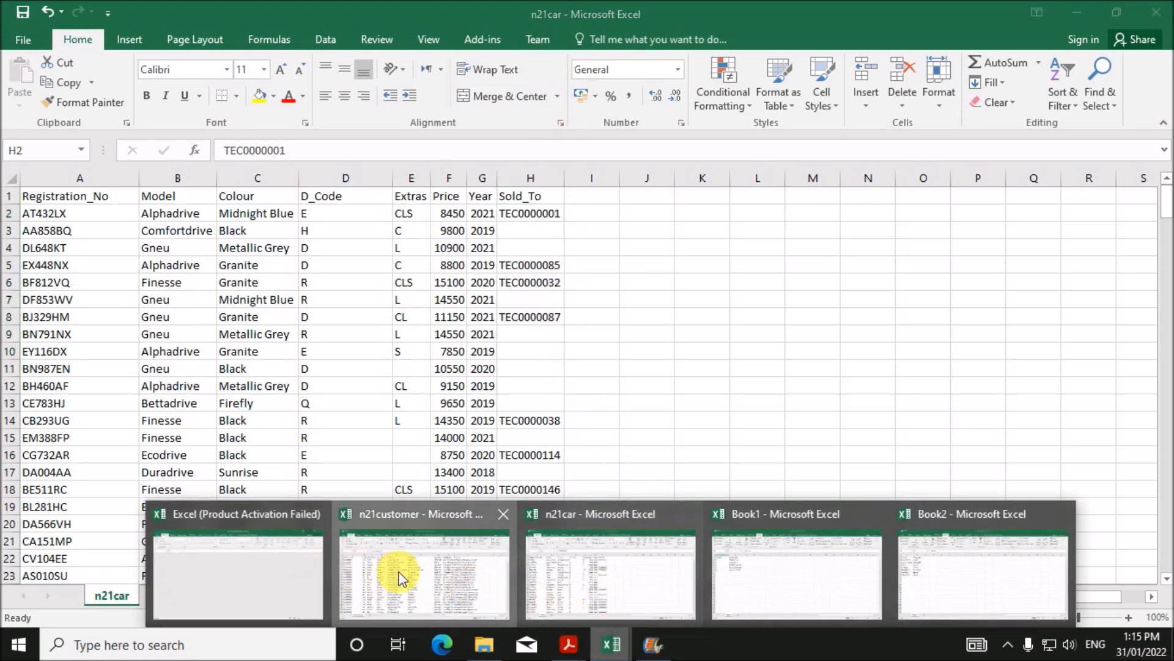
- Save the n21customer workbook as Customers in CSV format in the Nov 2021-P2 folder
click(398, 572)
click(103, 216)
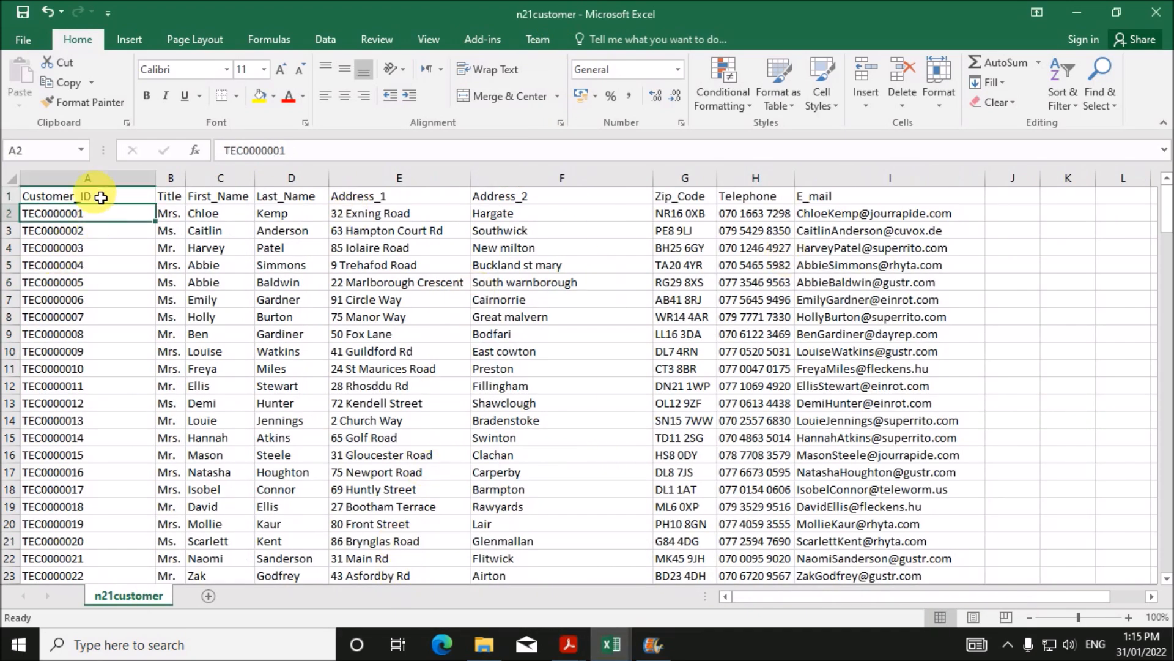
click(99, 199)
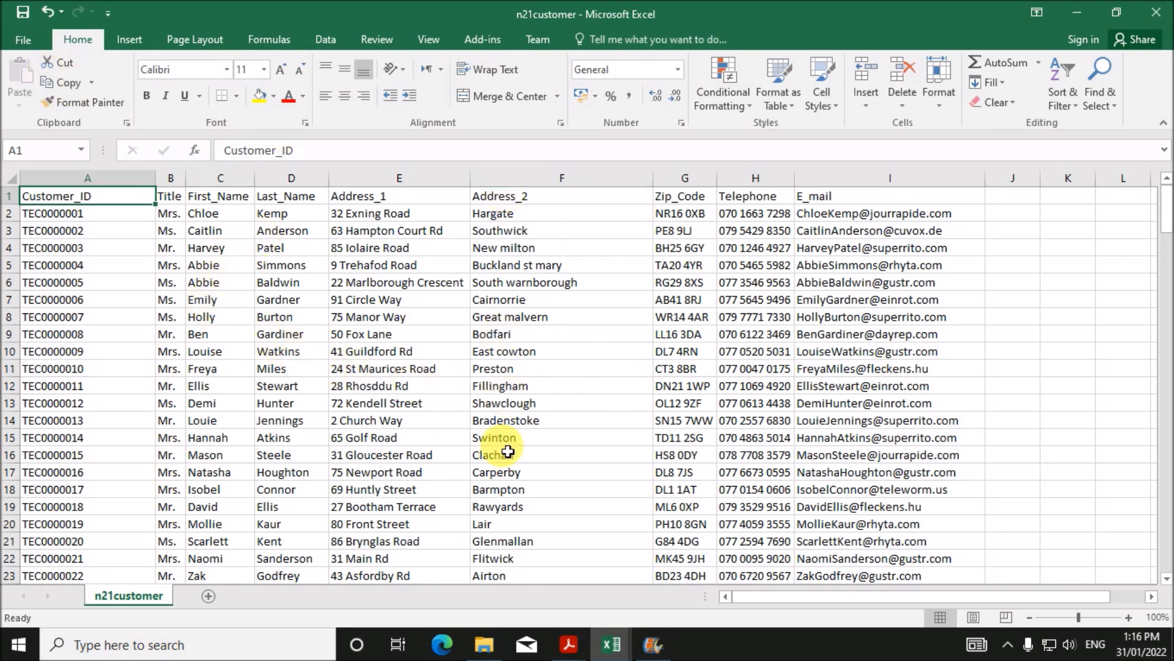
click(22, 40)
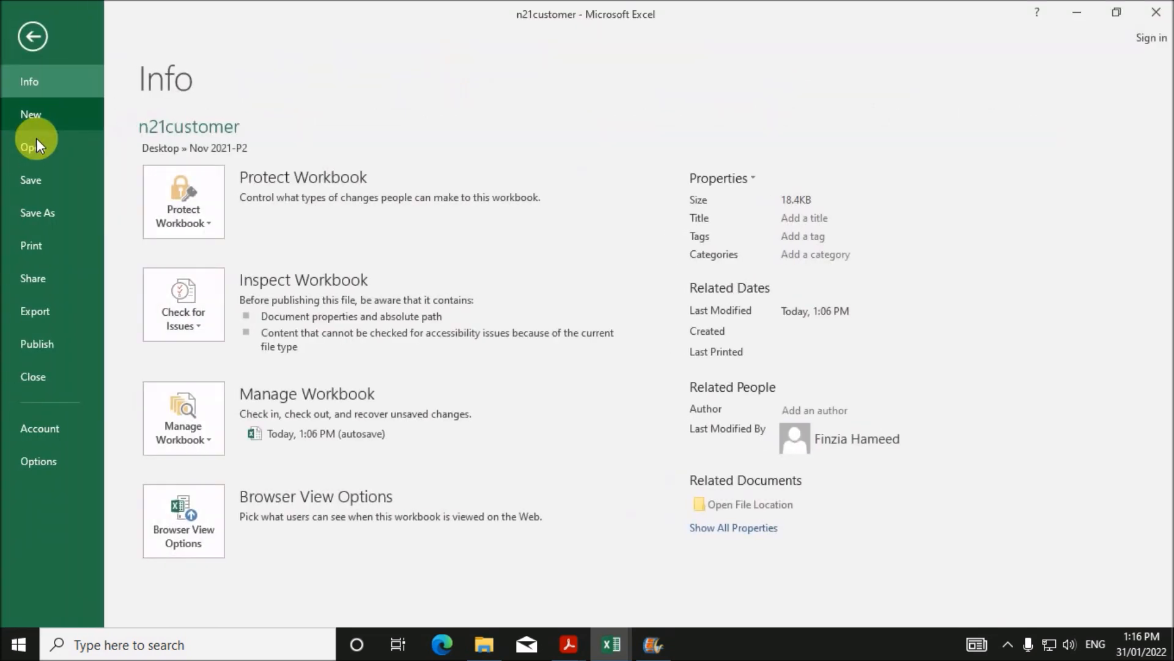
click(37, 211)
click(483, 177)
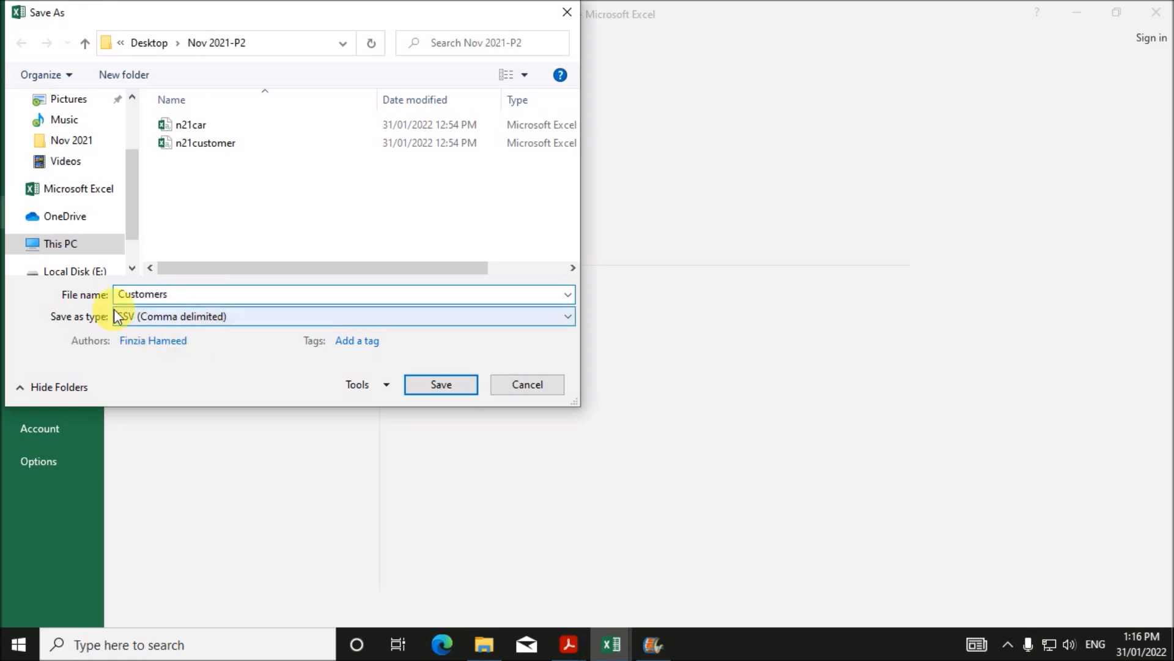
click(452, 389)
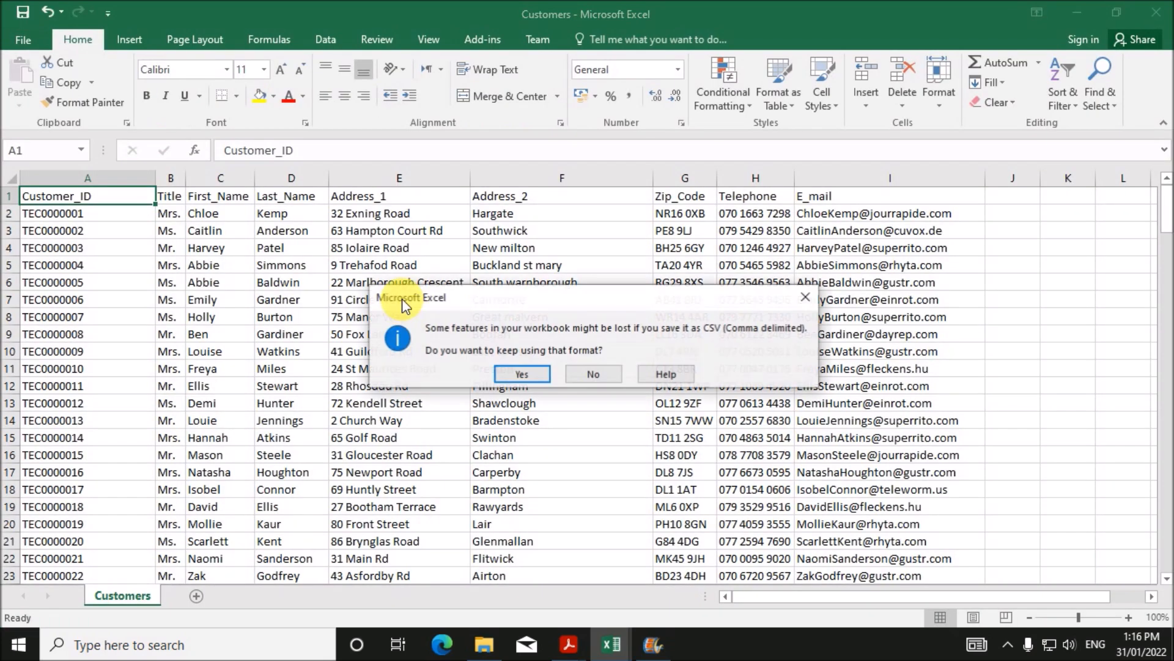
click(518, 374)
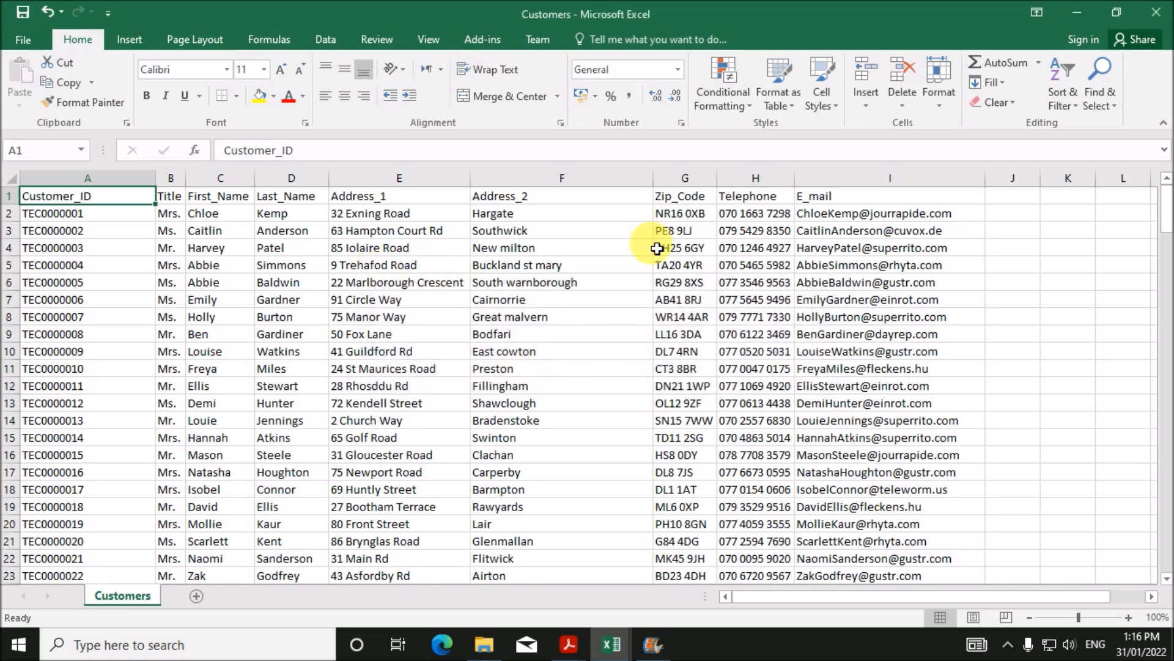
- Close Customers.csv, saving changes and keeping the CSV format
click(1156, 13)
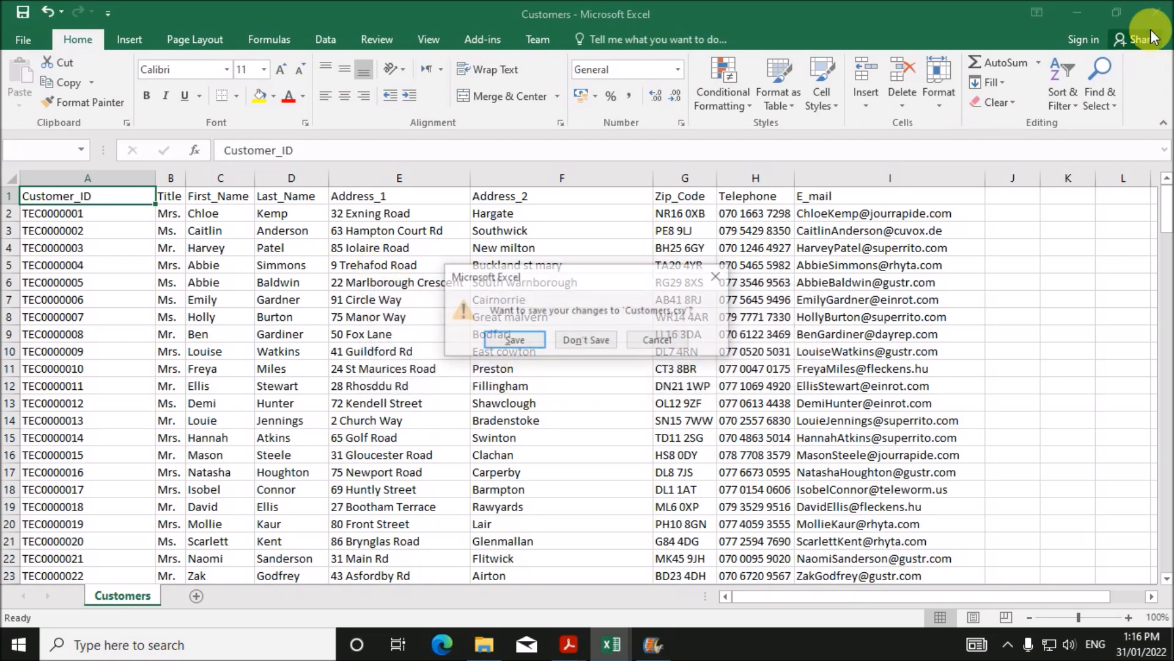
click(536, 342)
click(537, 375)
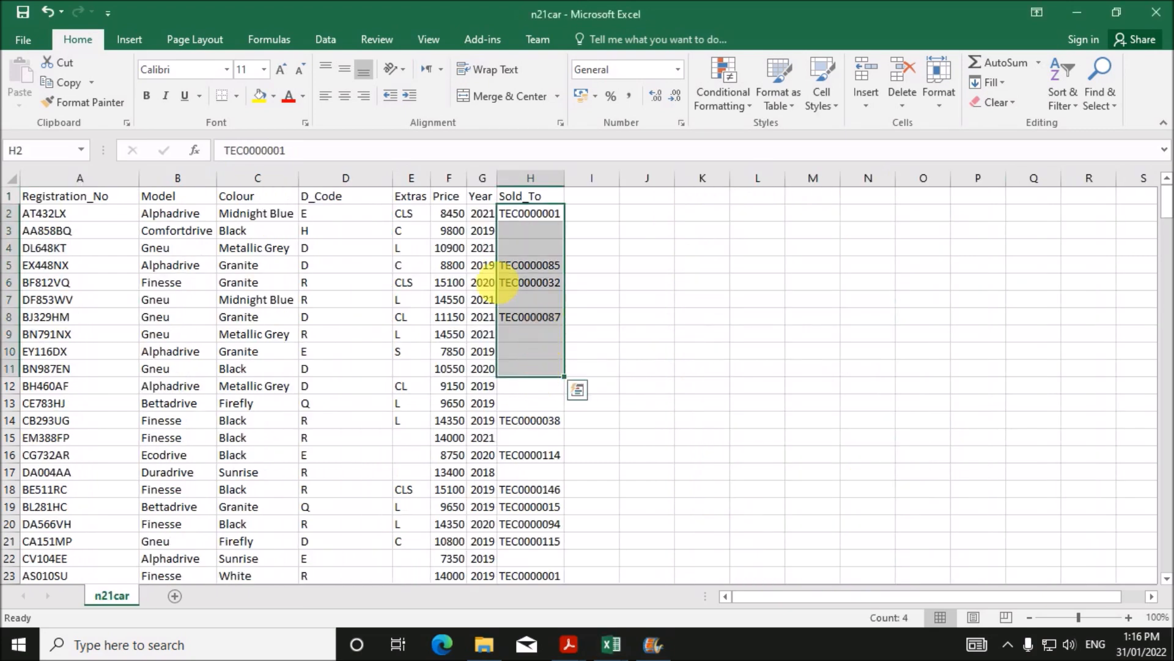
- Save the car sheet as Cars in CSV format in the Nov 2021-P2 folder
click(24, 41)
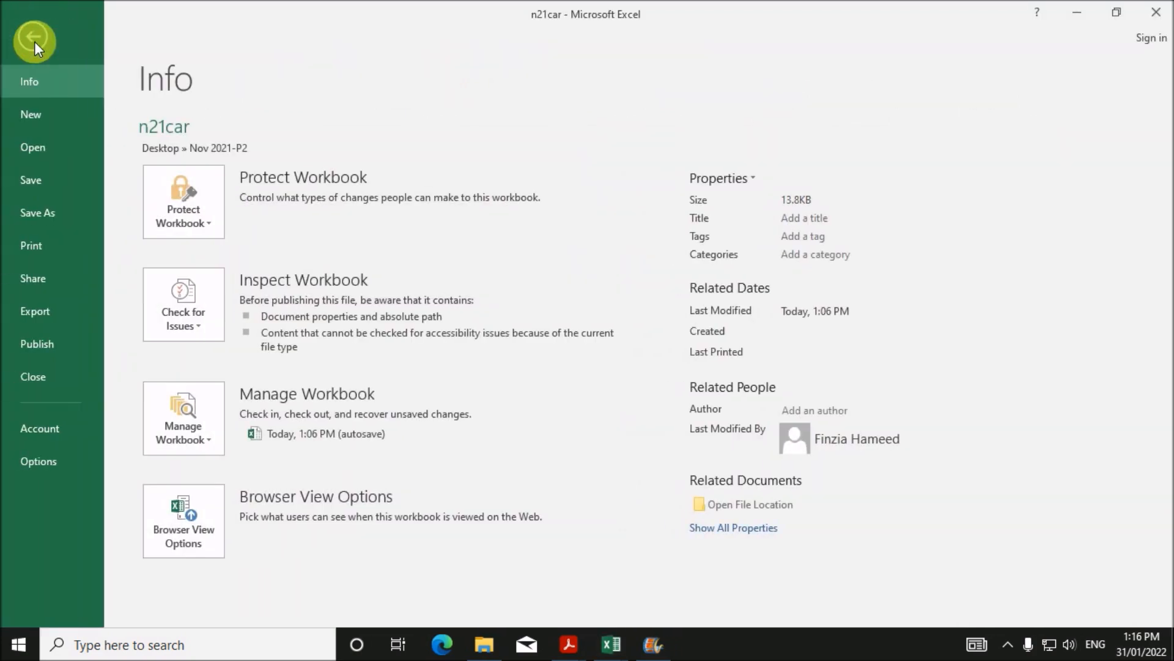
click(34, 42)
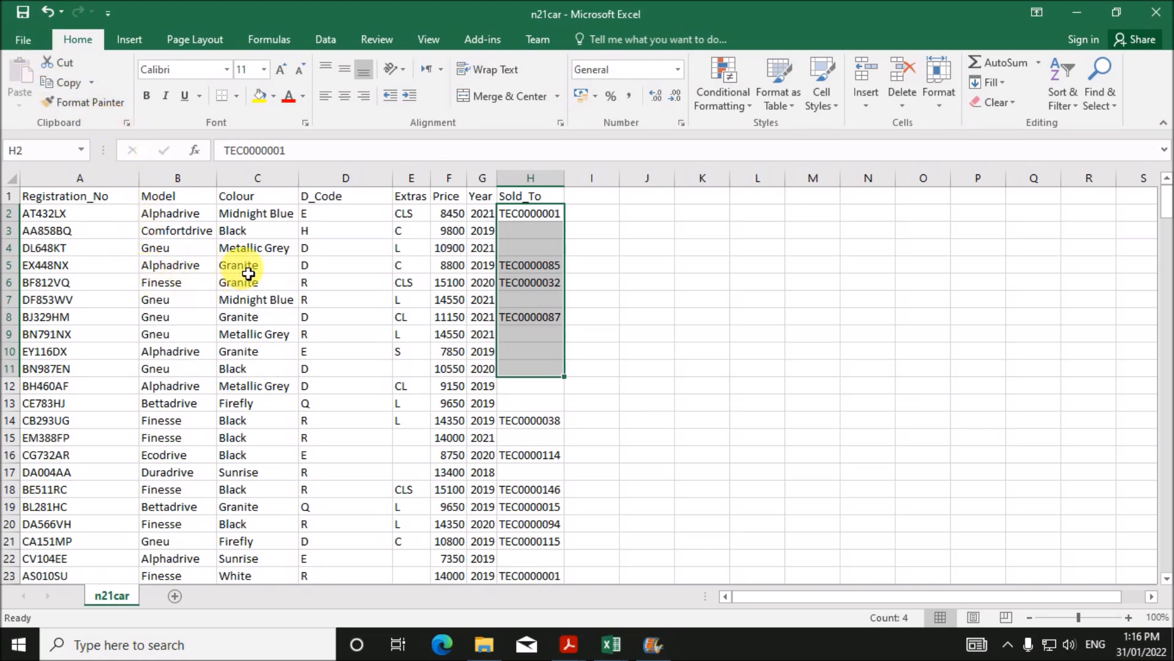
click(32, 46)
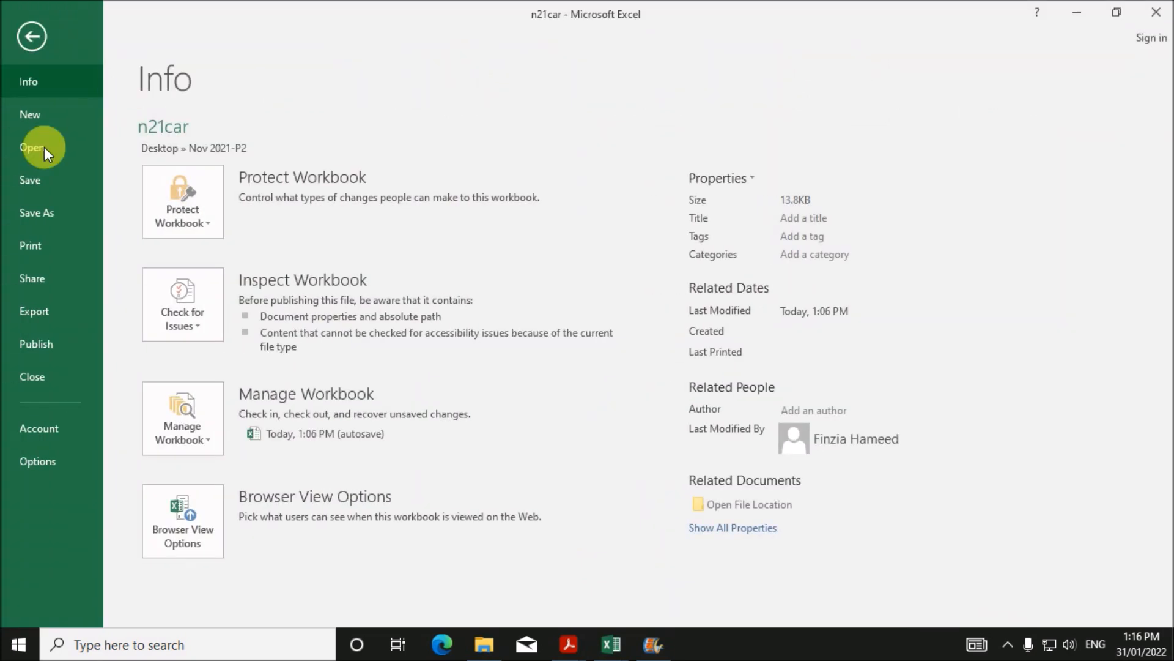
click(85, 218)
click(499, 174)
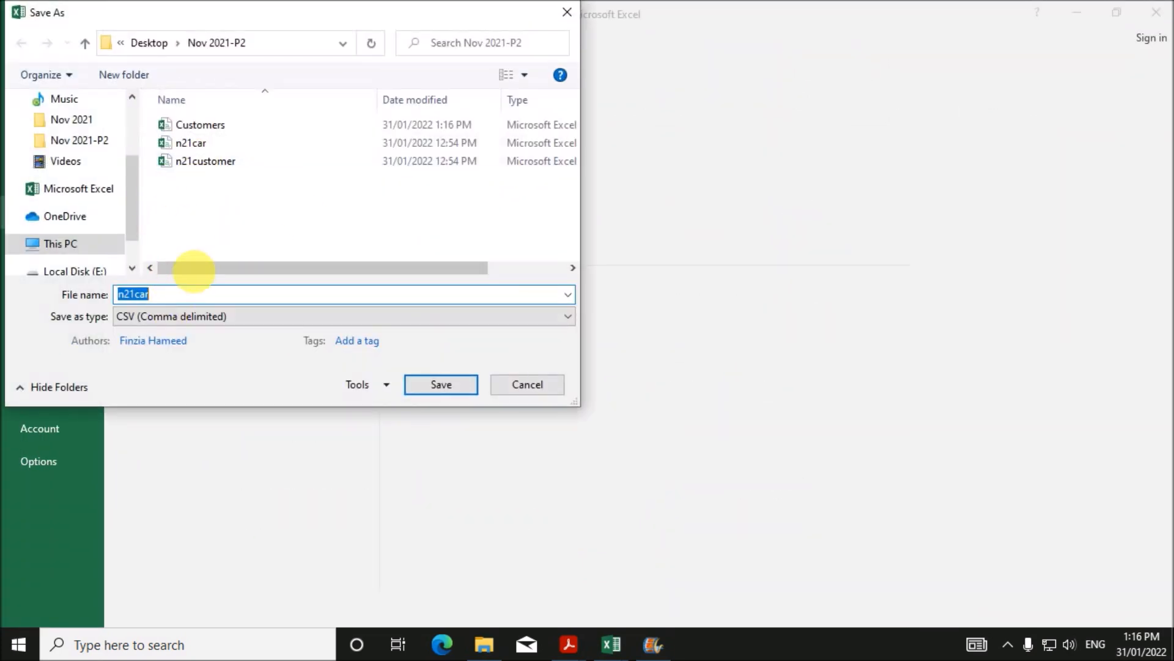
text(Cars)
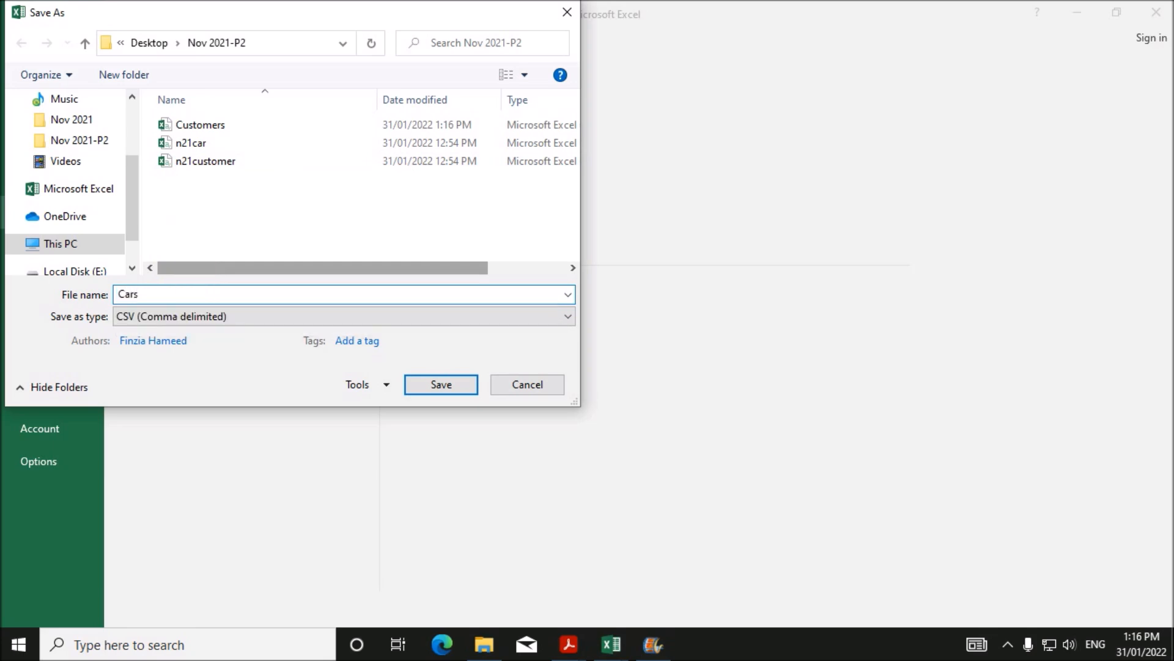
click(456, 383)
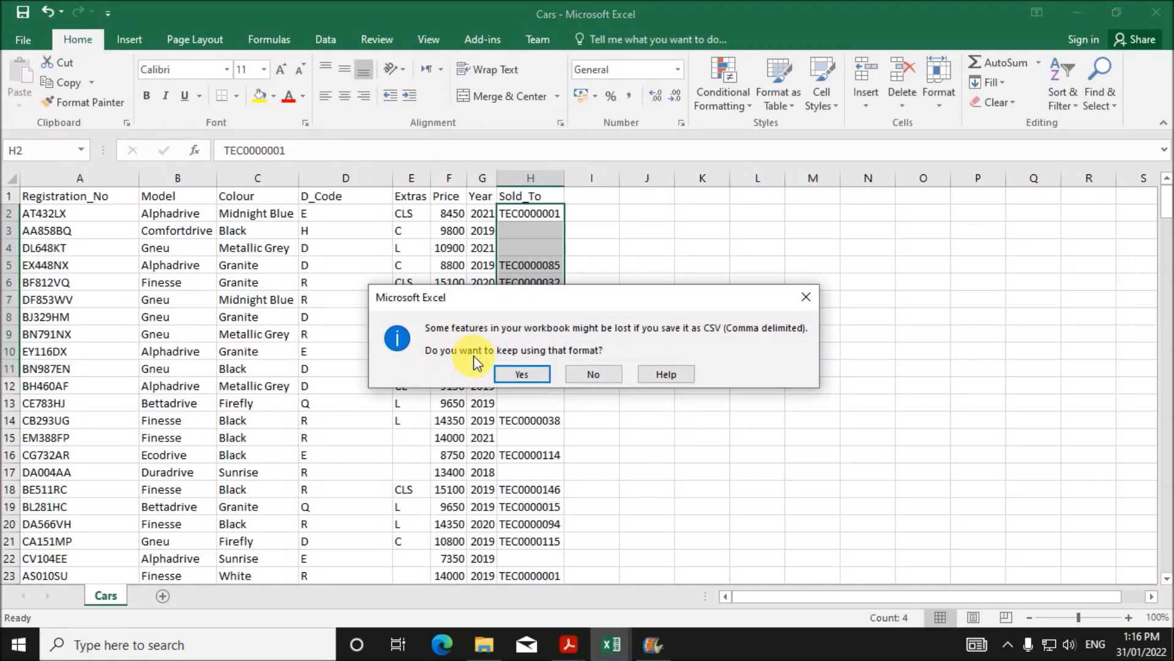
click(520, 373)
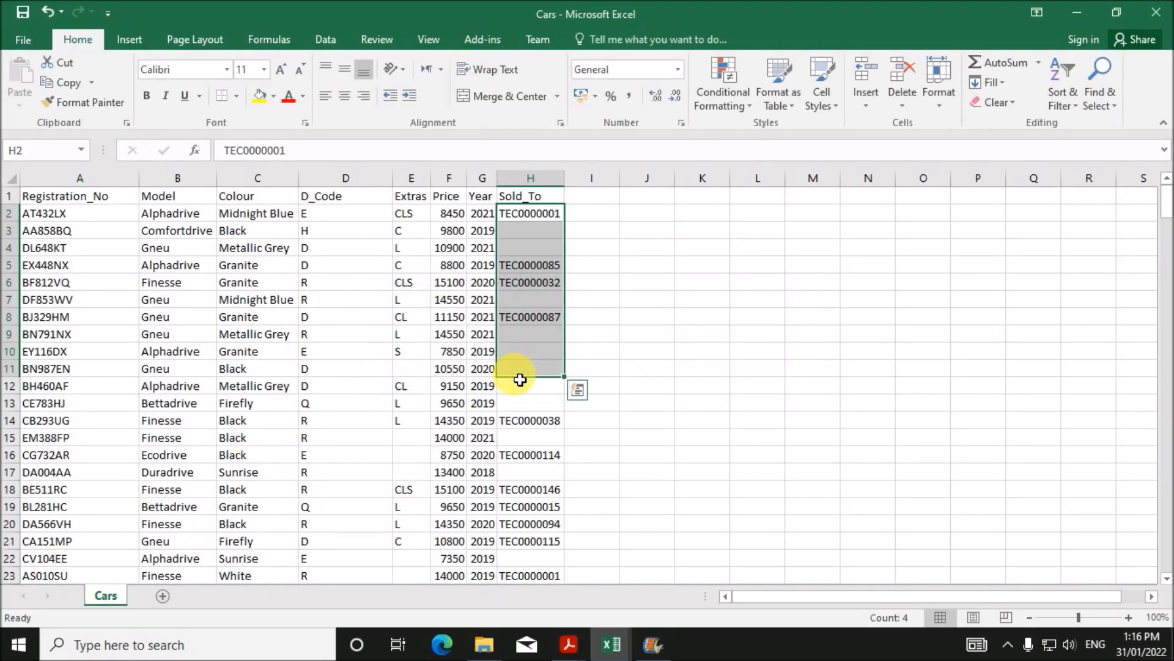
- Close Cars.csv, saving changes and keeping the CSV format
click(1152, 11)
click(515, 338)
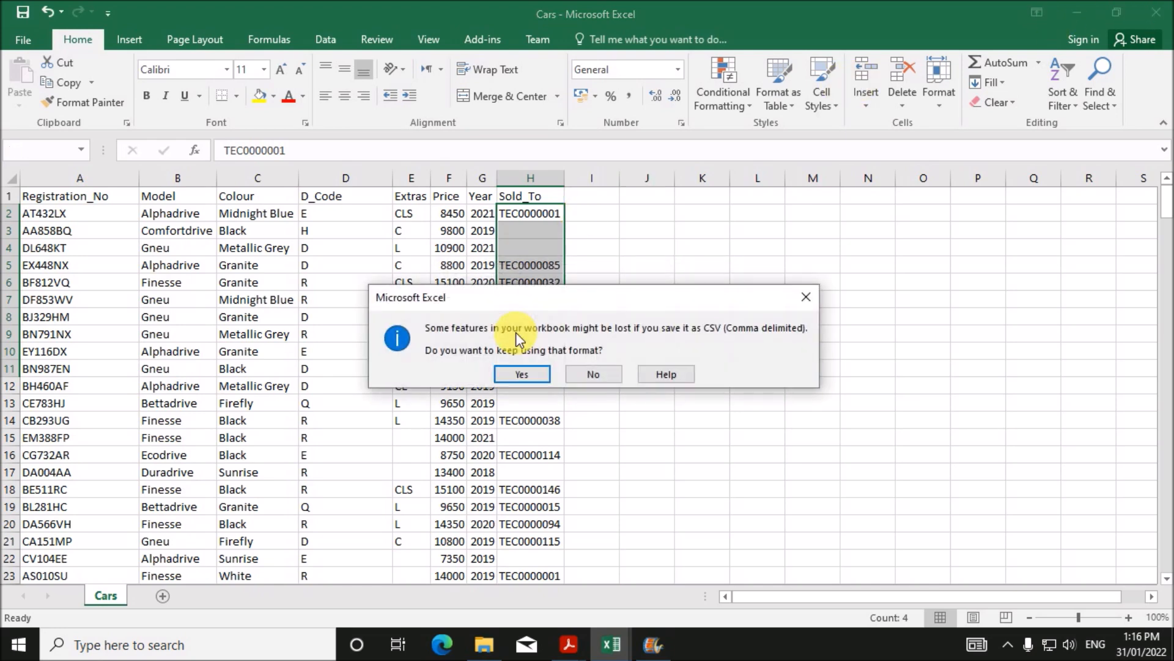
click(520, 373)
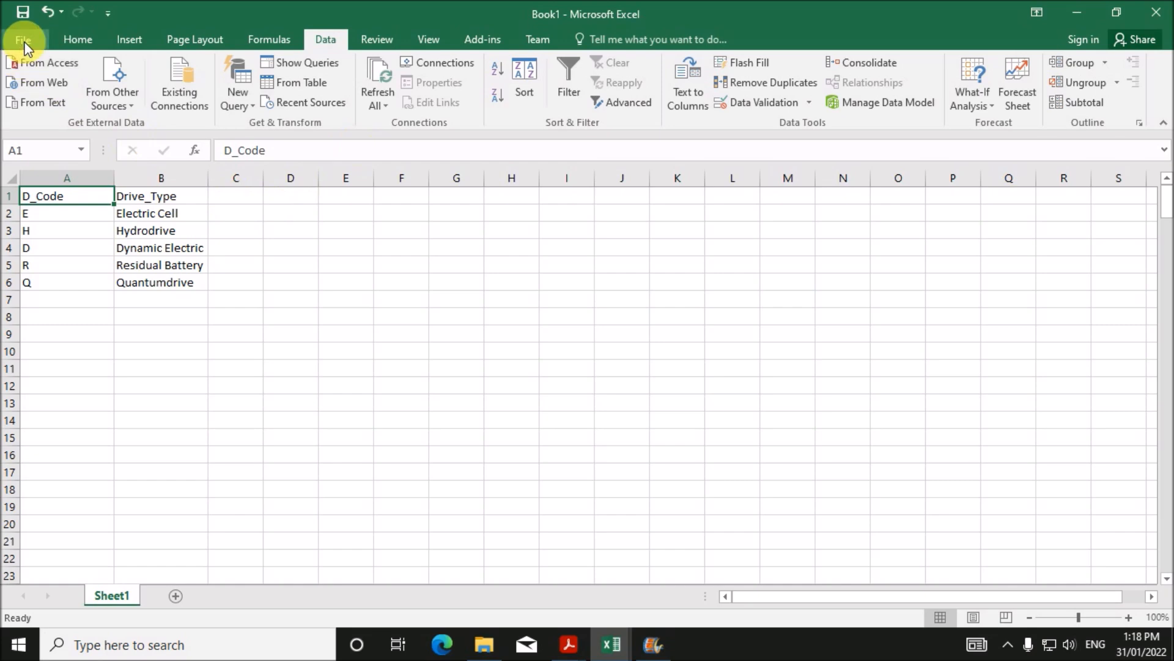
- Save the D_Code/Drive_Type workbook as Drive, CSV (Comma delimited), in Nov 2021-P2 and close it
click(24, 43)
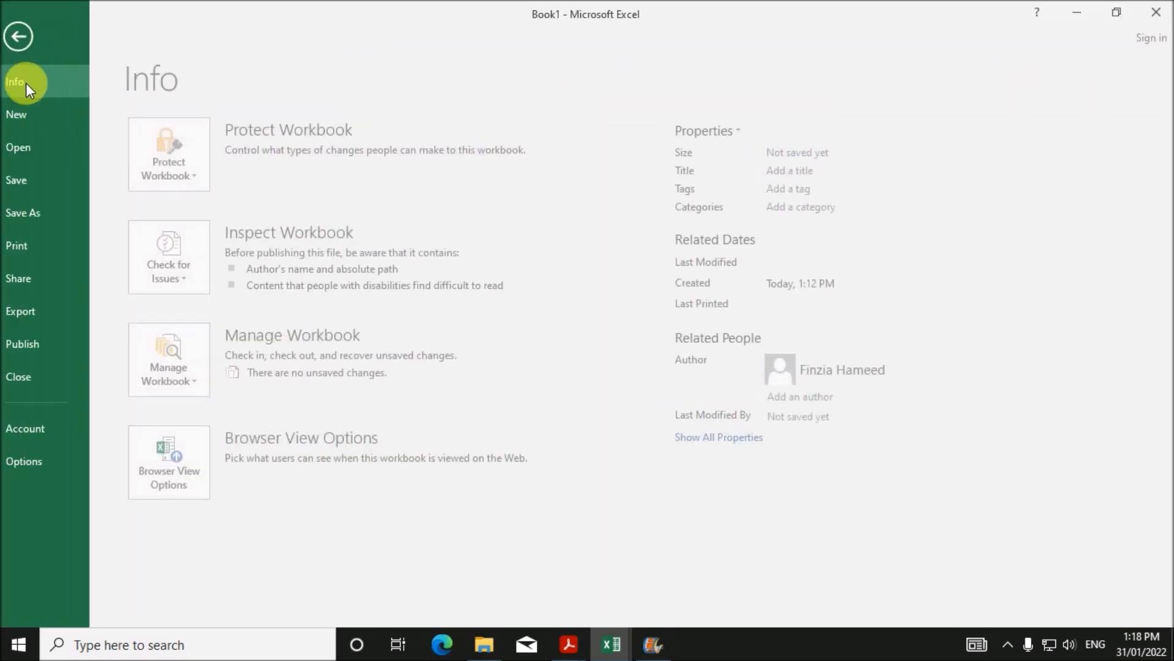
click(78, 223)
click(498, 190)
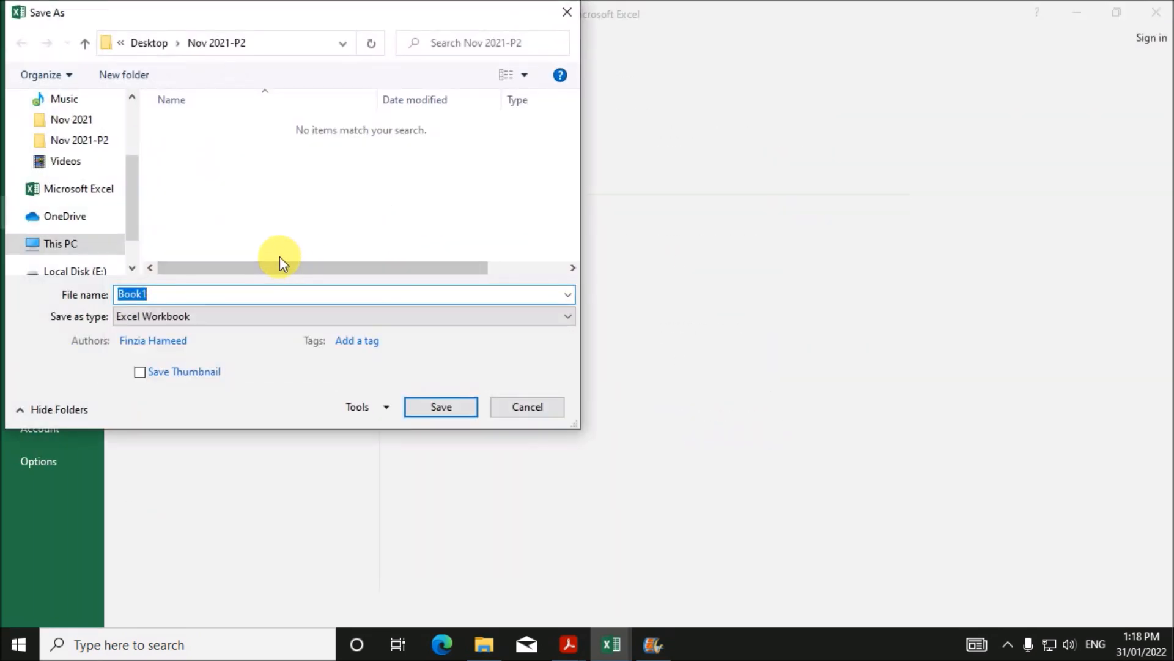
text(Drive)
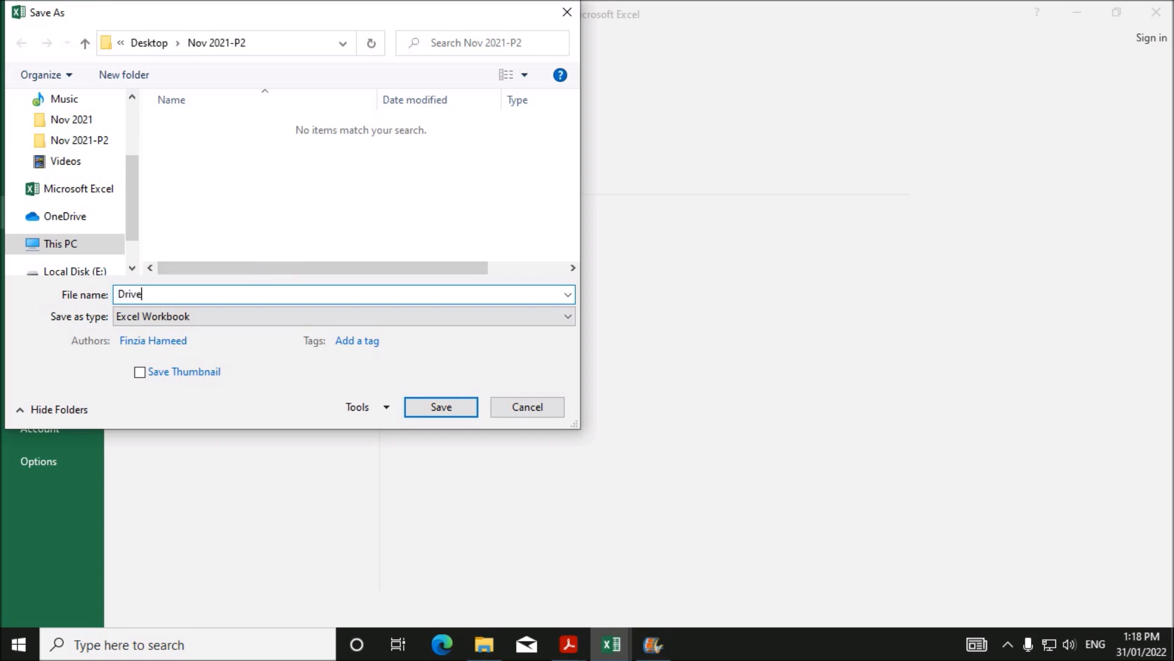
click(255, 322)
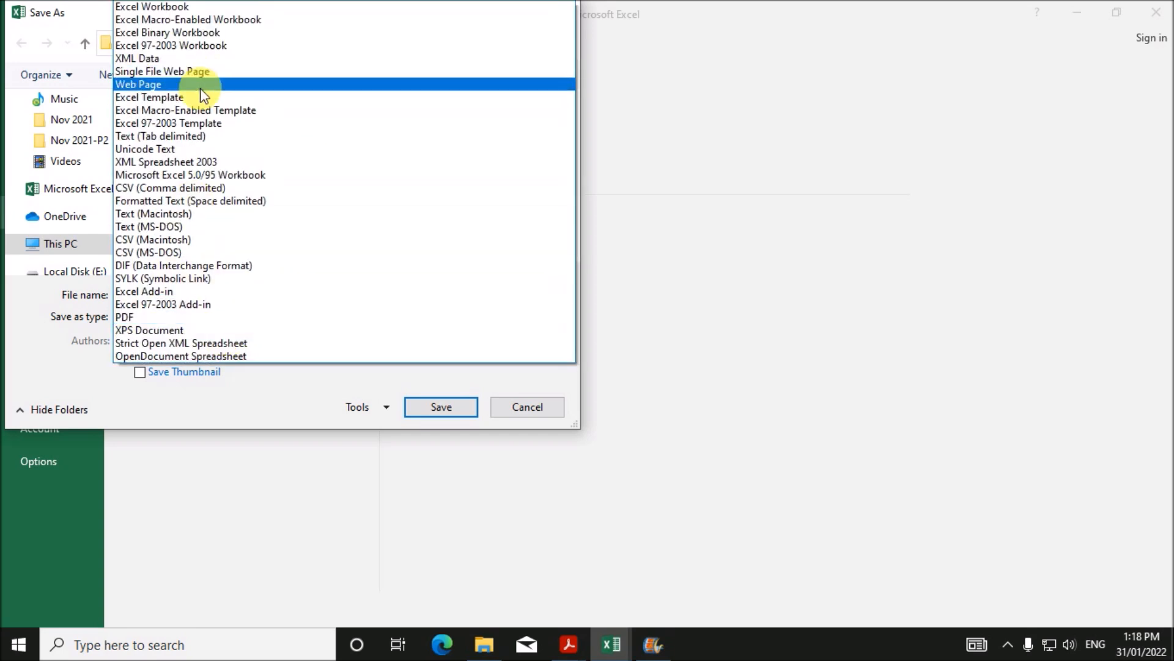
click(212, 189)
click(416, 378)
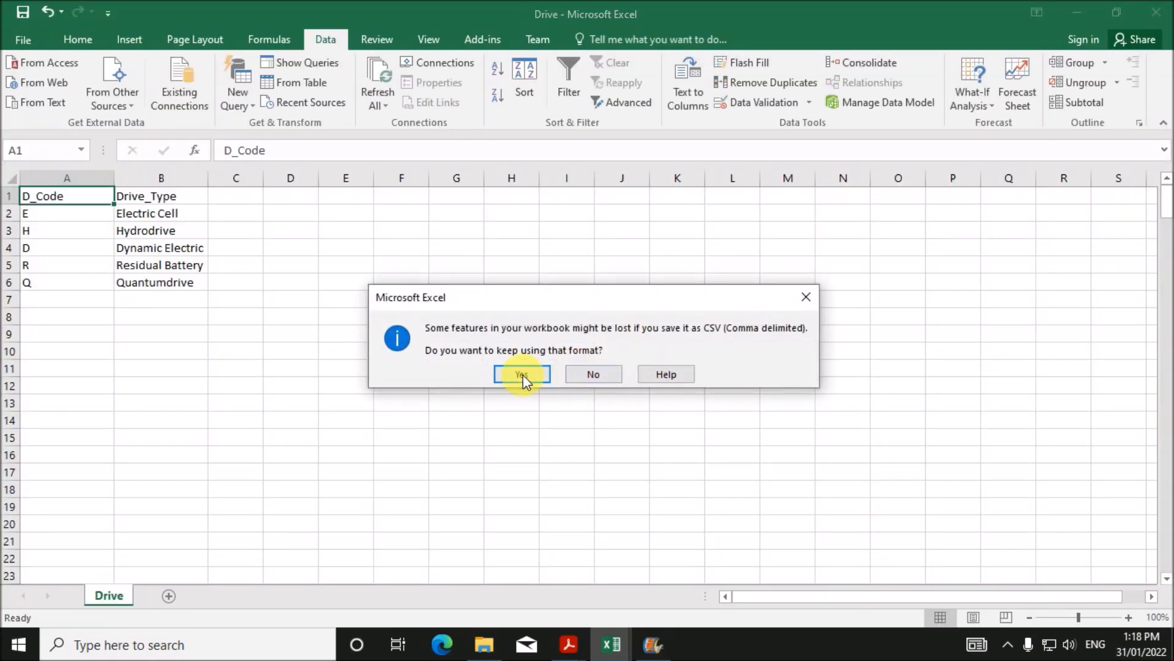
click(525, 378)
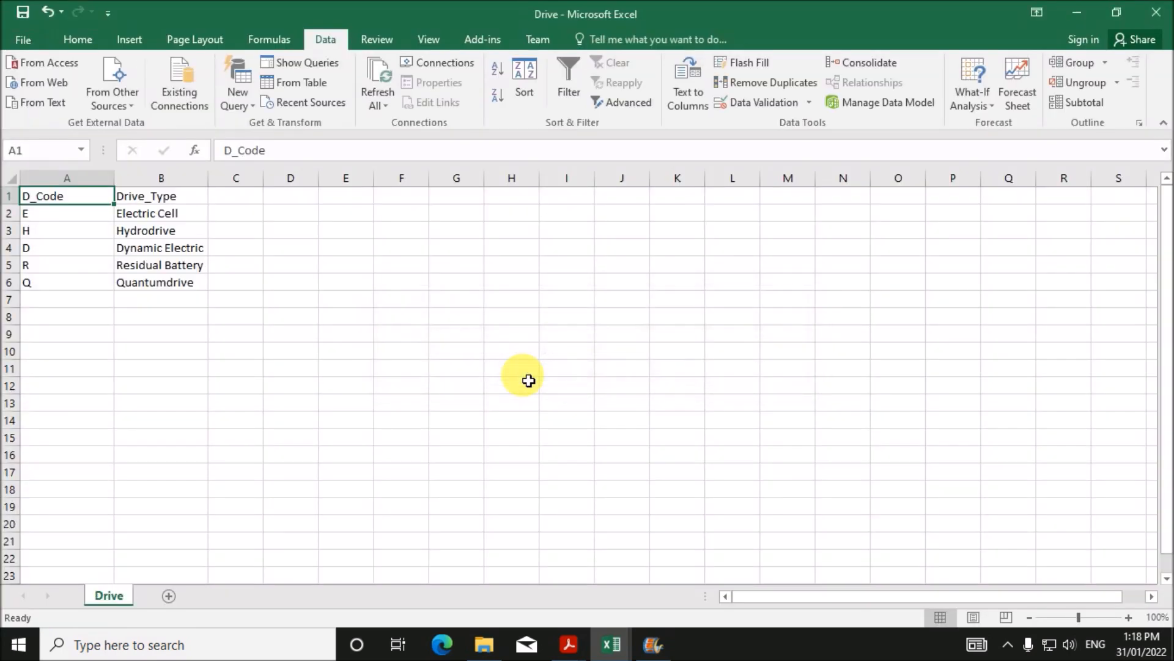
click(1156, 12)
click(518, 340)
- Save the workbook as Model in Nov 2021-P2 in CSV (Comma delimited) format
click(517, 368)
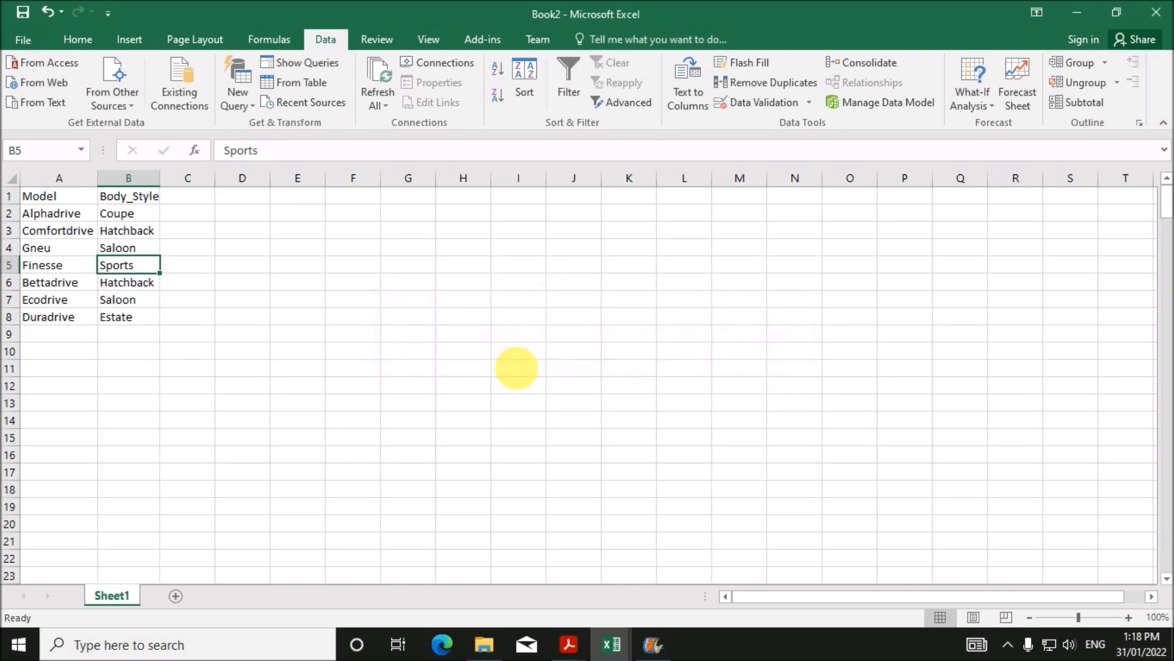
click(251, 332)
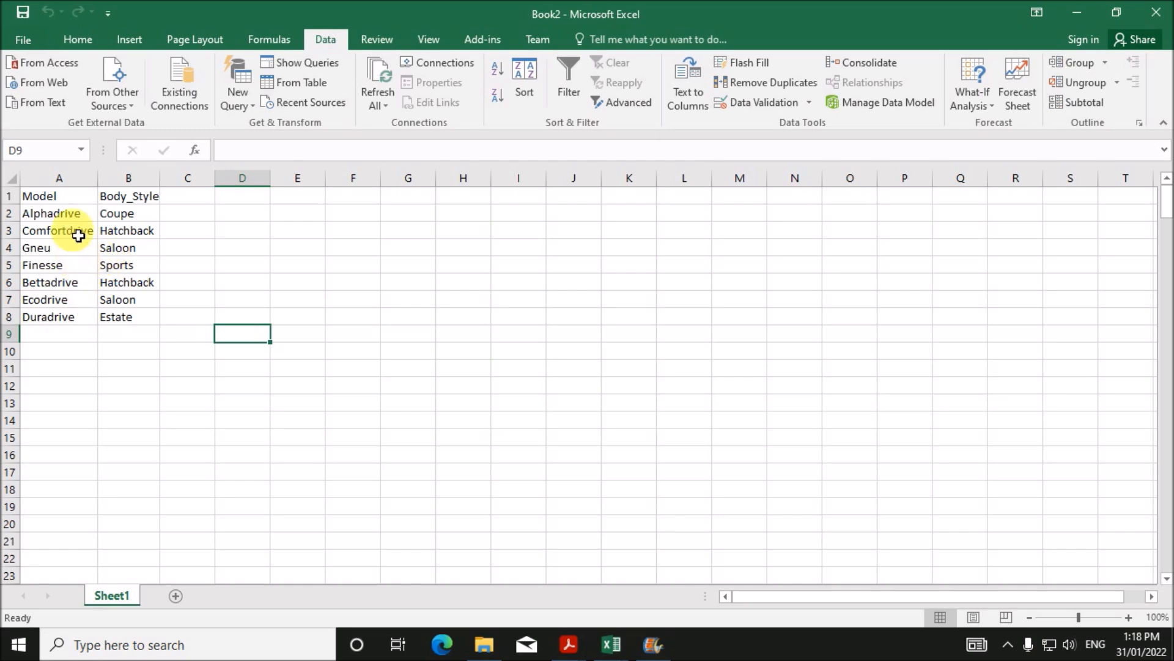
click(26, 40)
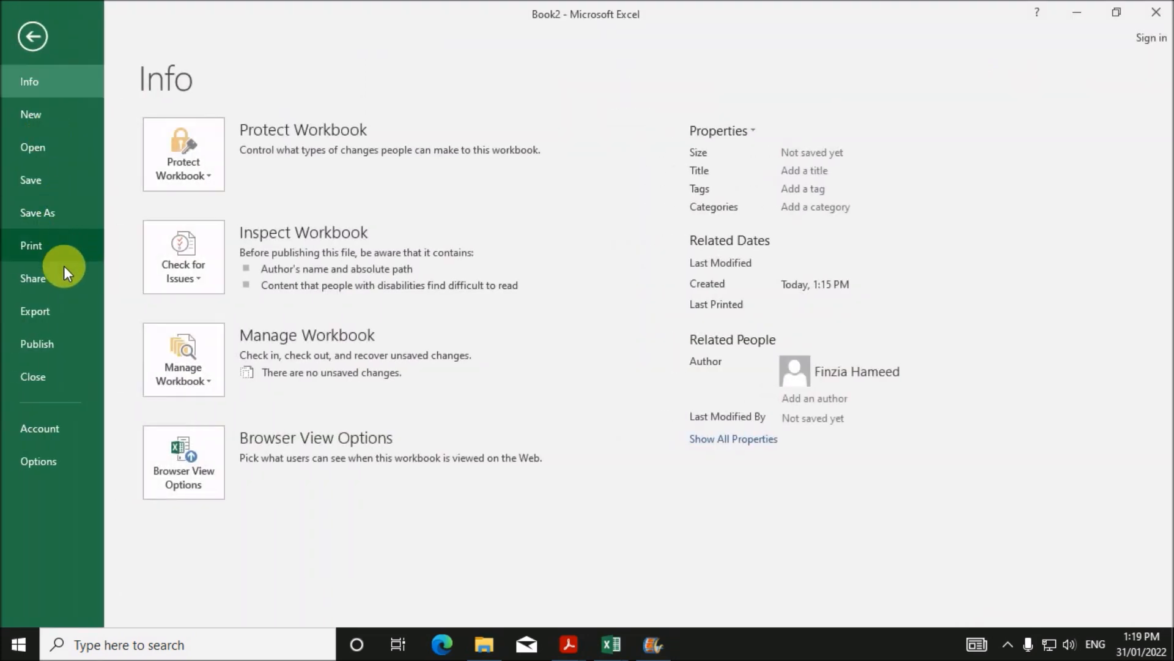
click(67, 218)
click(459, 178)
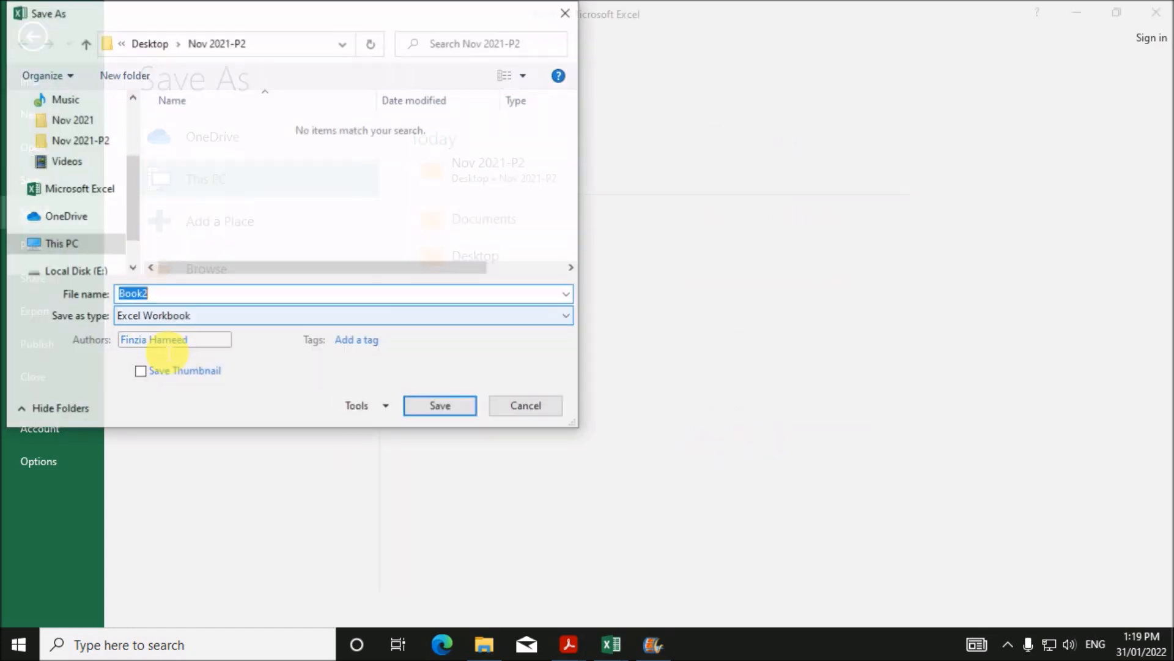
text(Model)
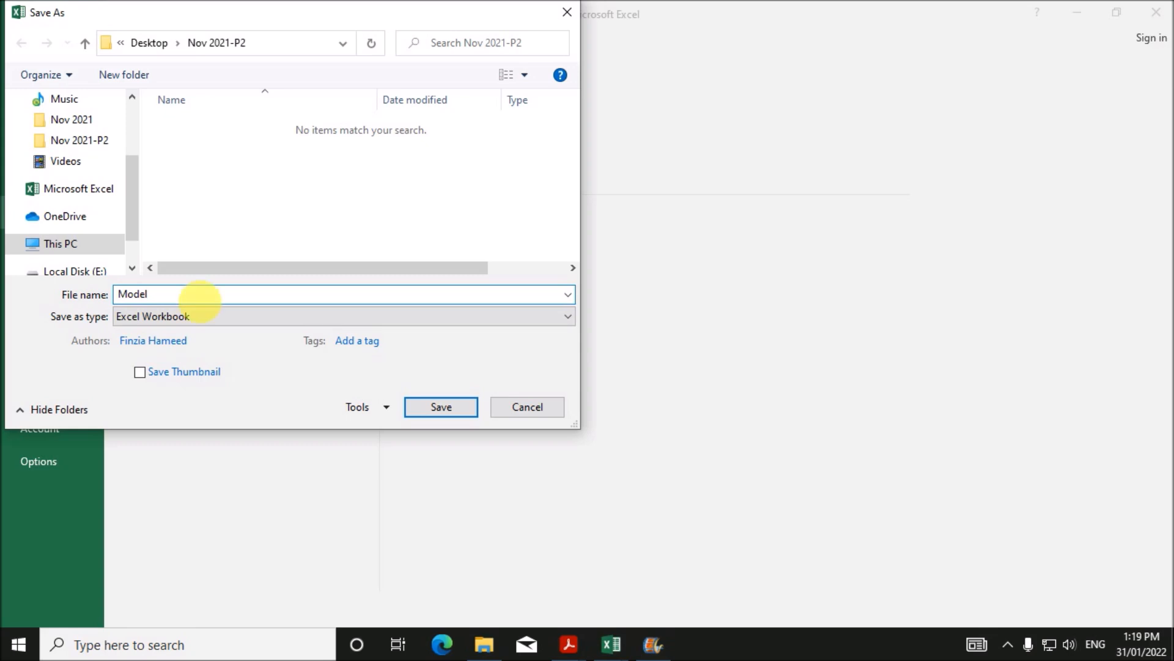
click(259, 315)
click(185, 188)
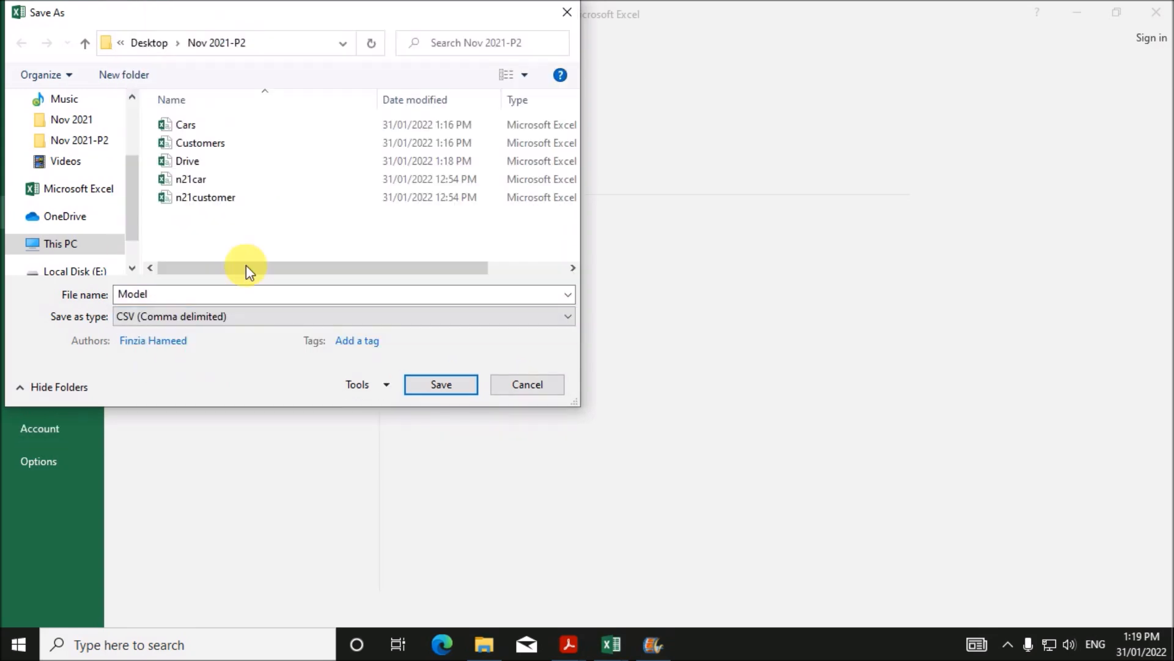
click(432, 389)
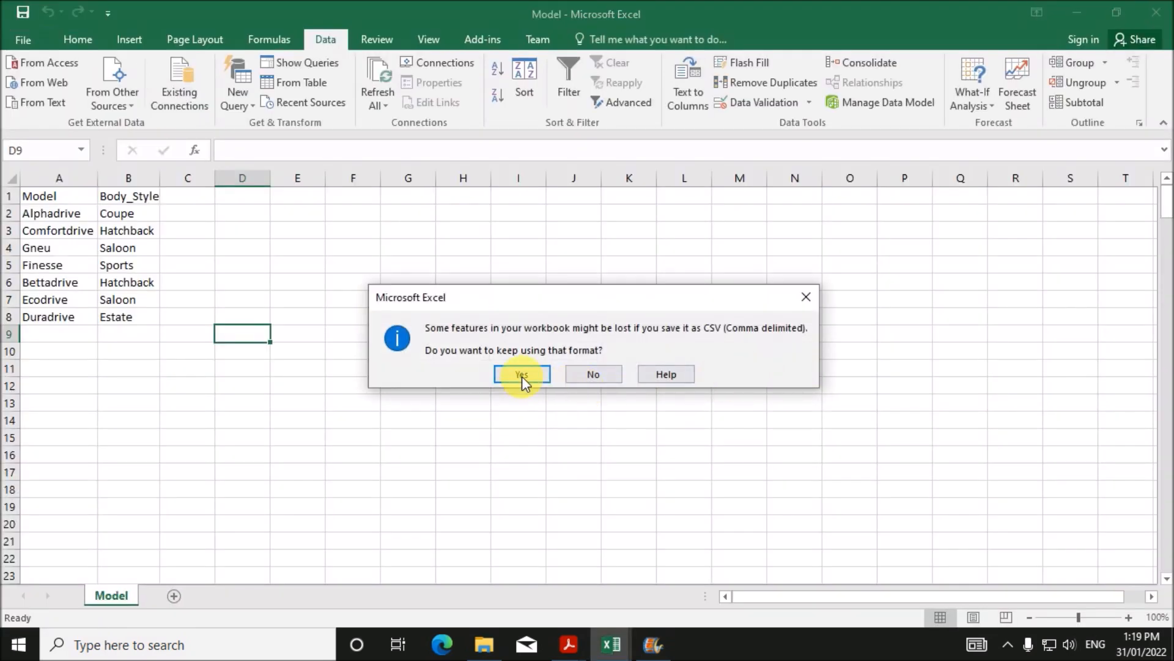
click(521, 377)
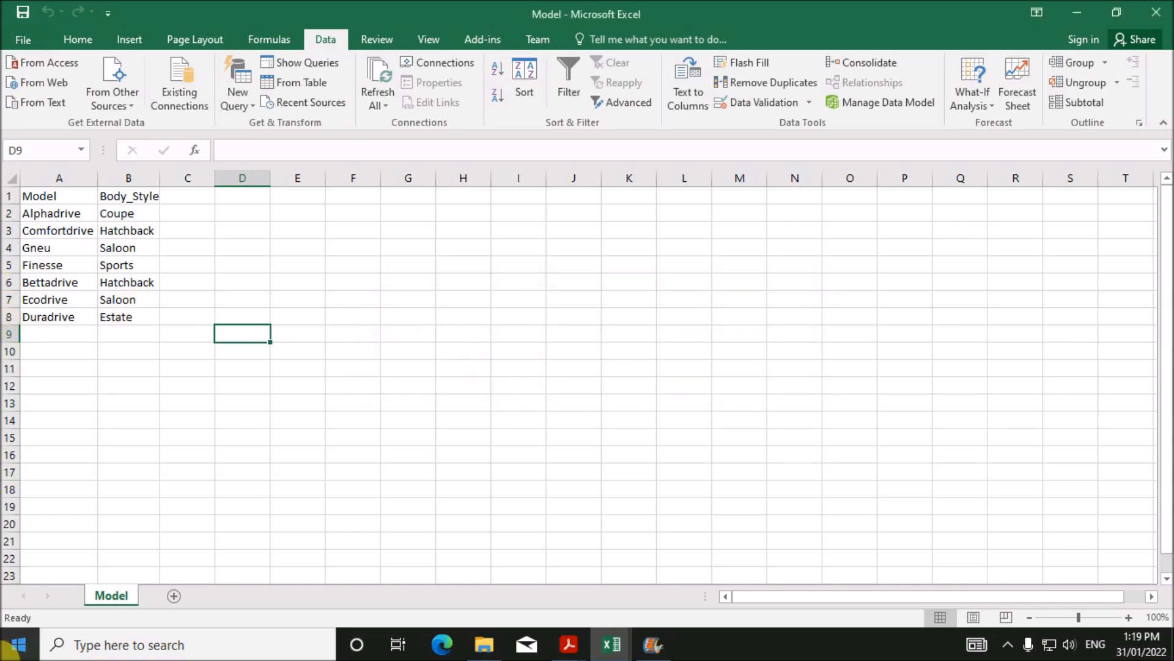
- Close Excel, saving over the existing Model.csv and keeping the CSV format
click(1156, 12)
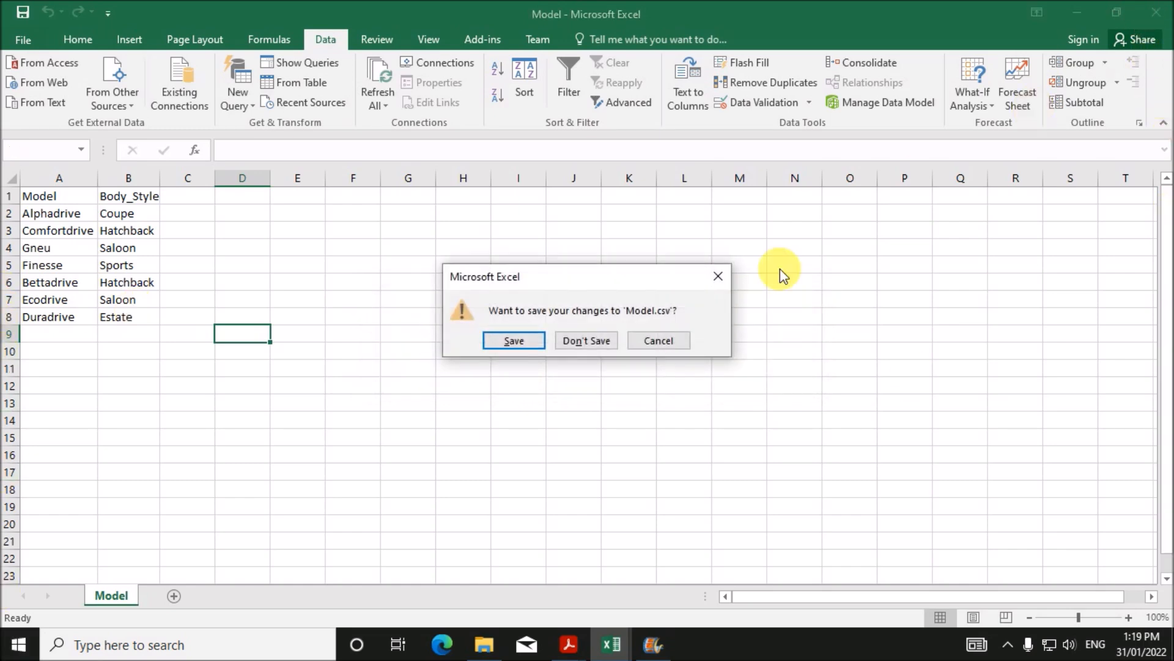
click(517, 340)
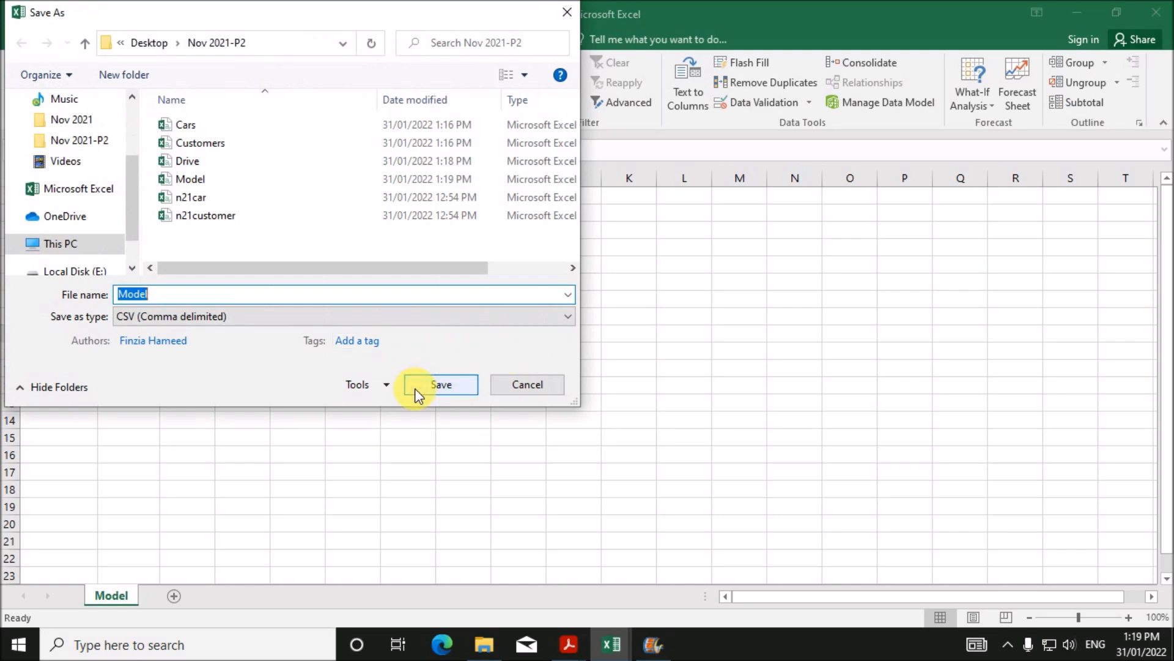
click(415, 391)
click(623, 322)
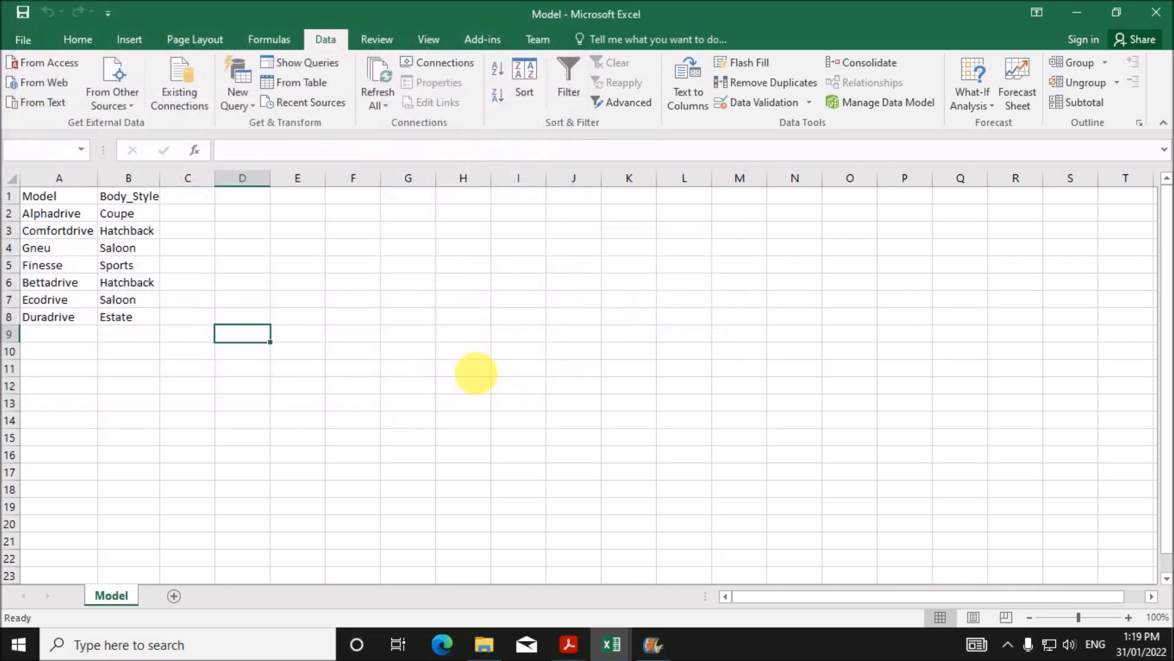
click(521, 375)
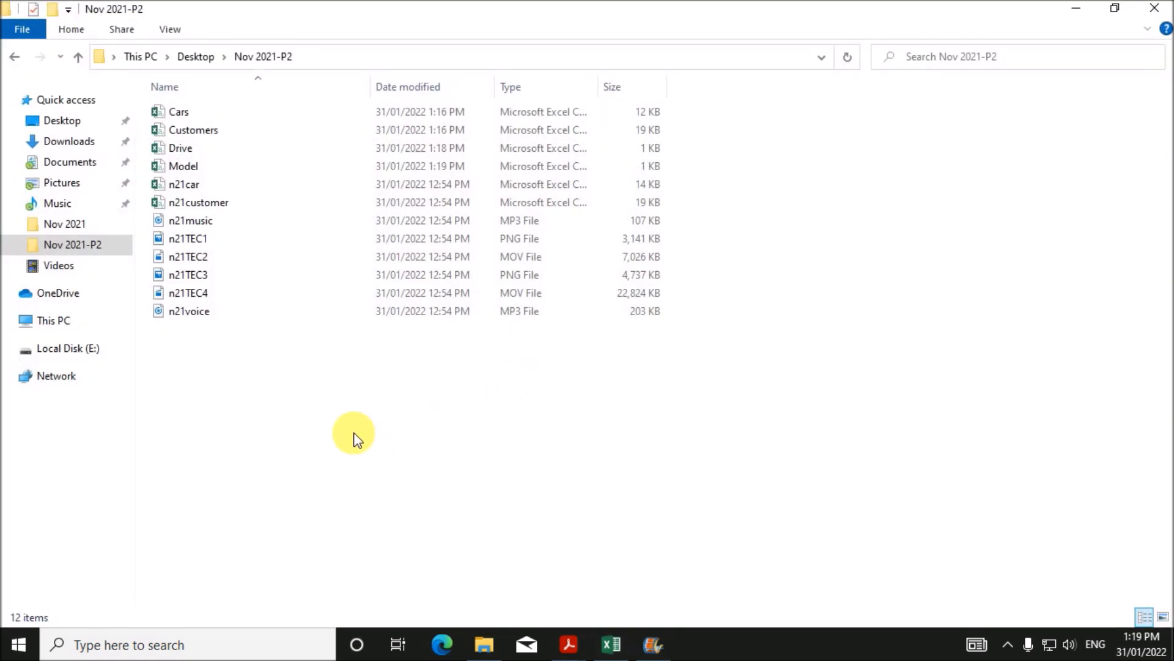
- Check the Cars, Customers, Drive and Model CSV files in the folder
click(228, 114)
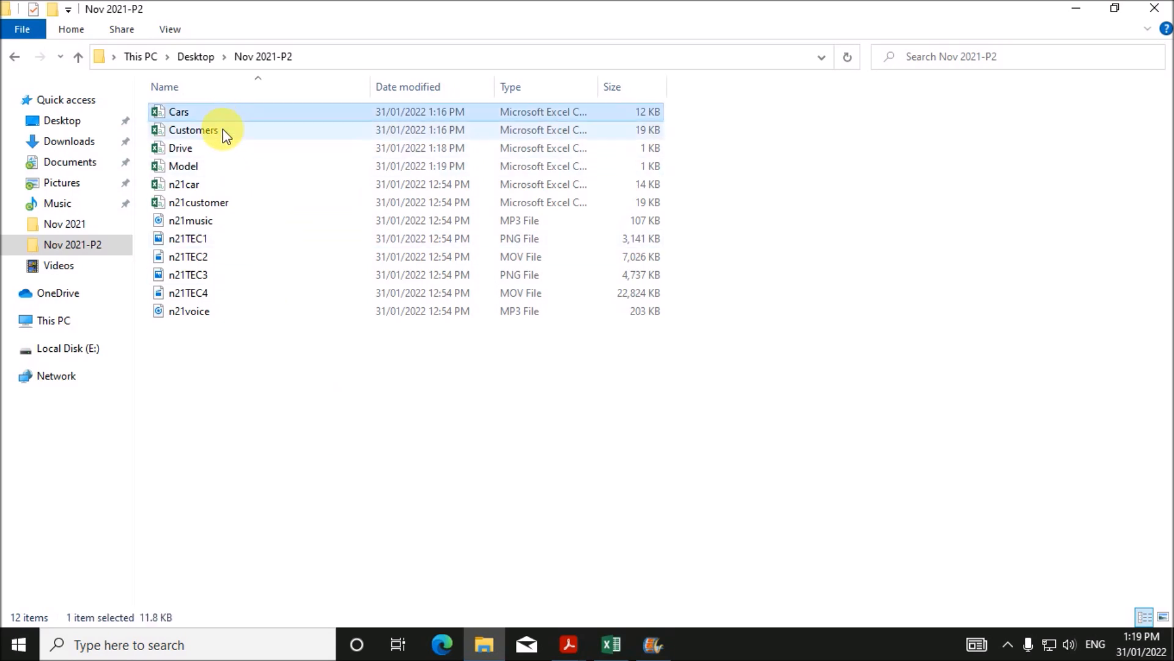
click(221, 132)
click(208, 148)
click(197, 167)
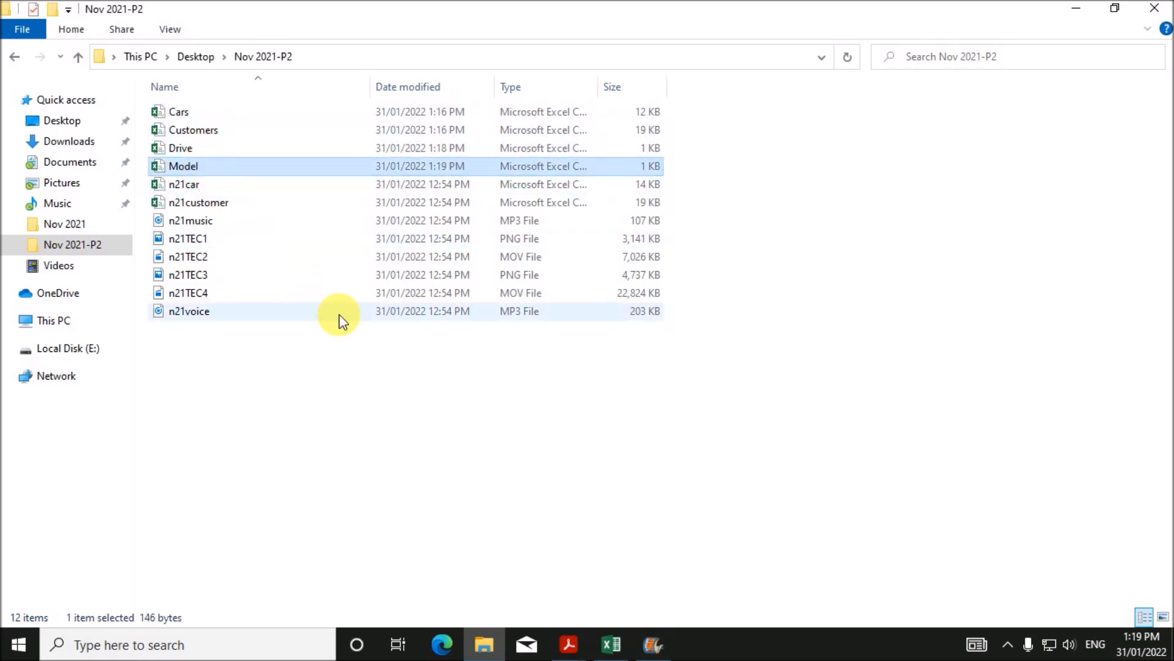
click(480, 426)
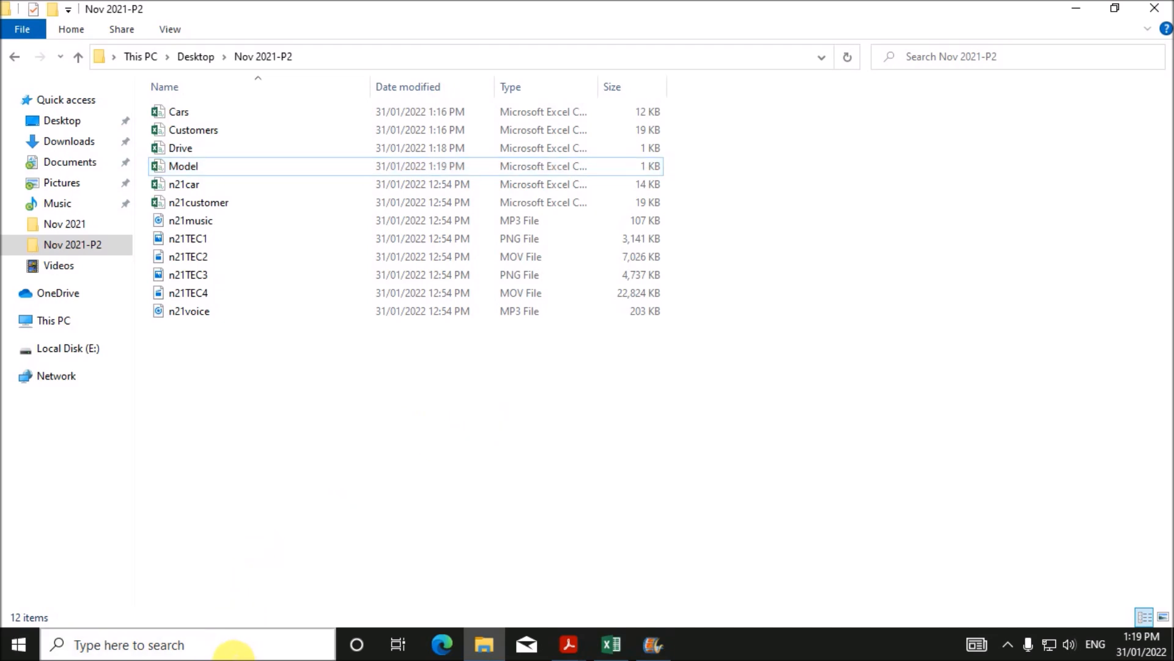
- Launch Access 2016 from the Windows search with 'Acc'
click(241, 645)
text(Acc)
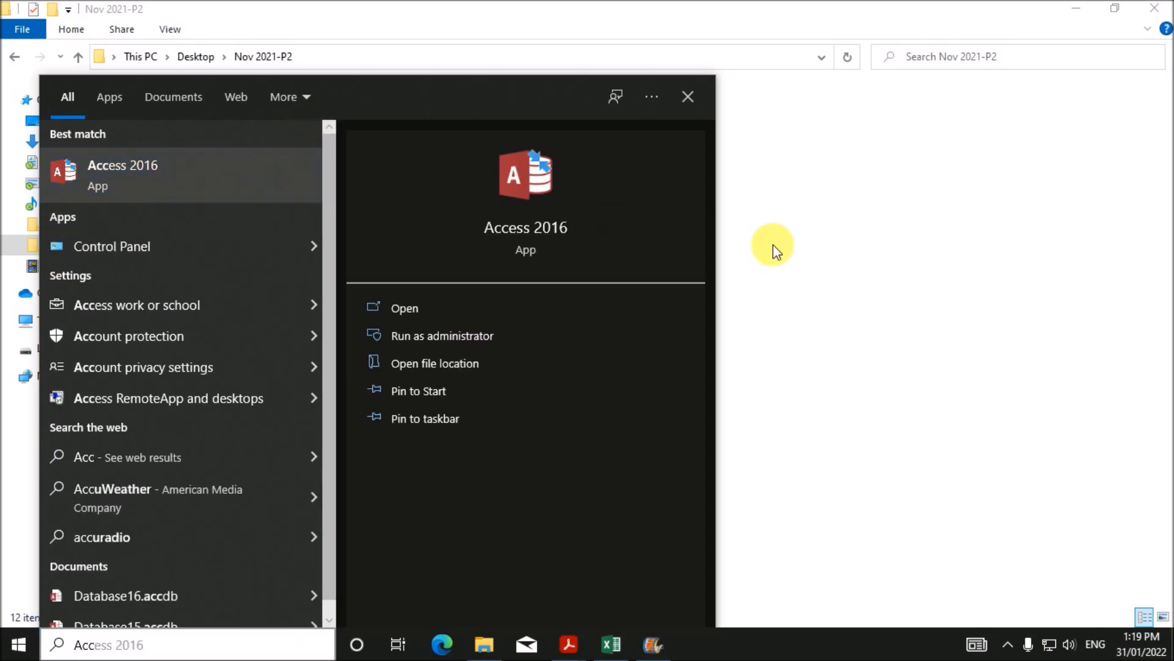
key(Return)
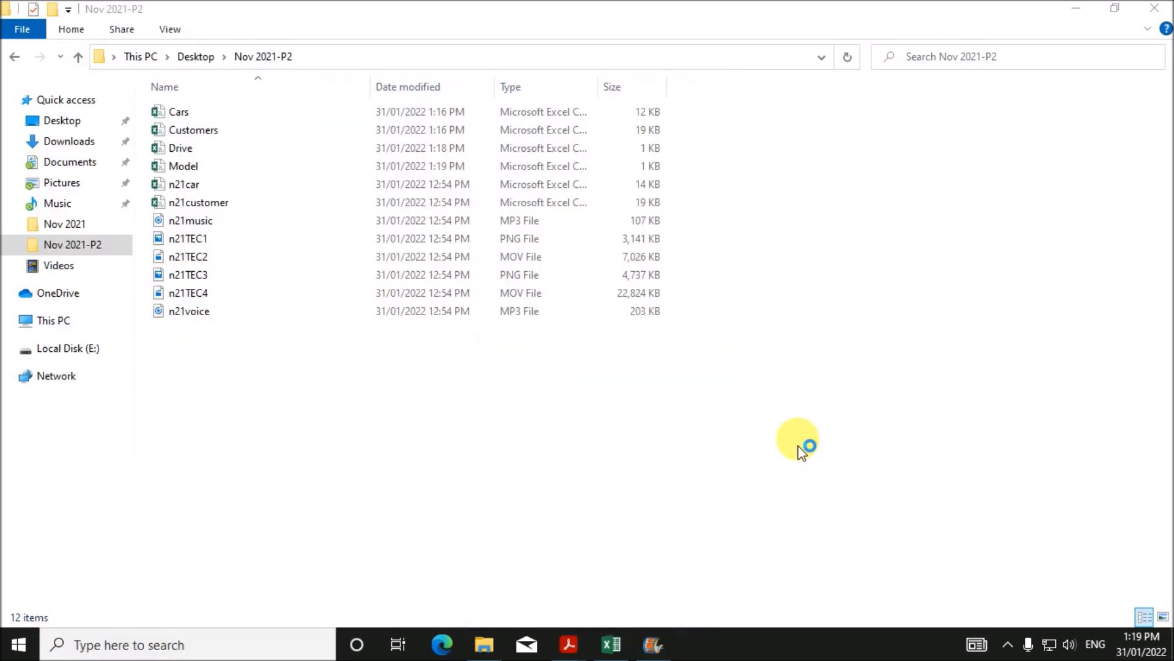
mouse_move(565, 641)
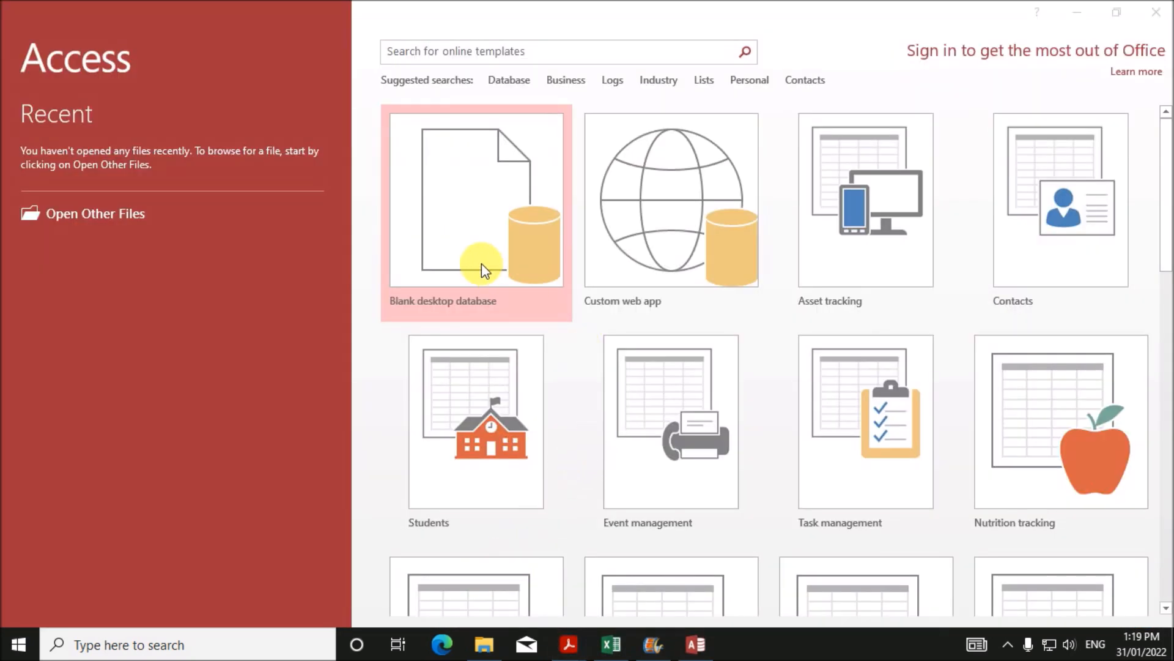
- Review the exam paper PDF, then return to Access and dismiss the activation and update prompts
click(757, 491)
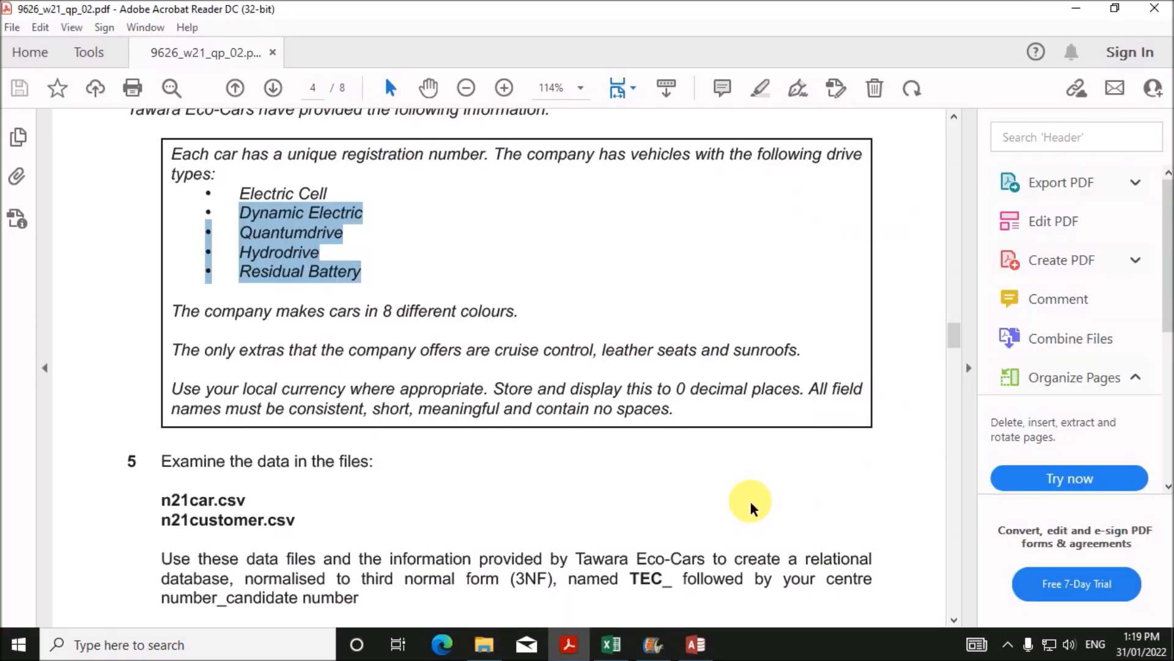
scroll(489, 462, down, 2)
scroll(499, 474, down, 1)
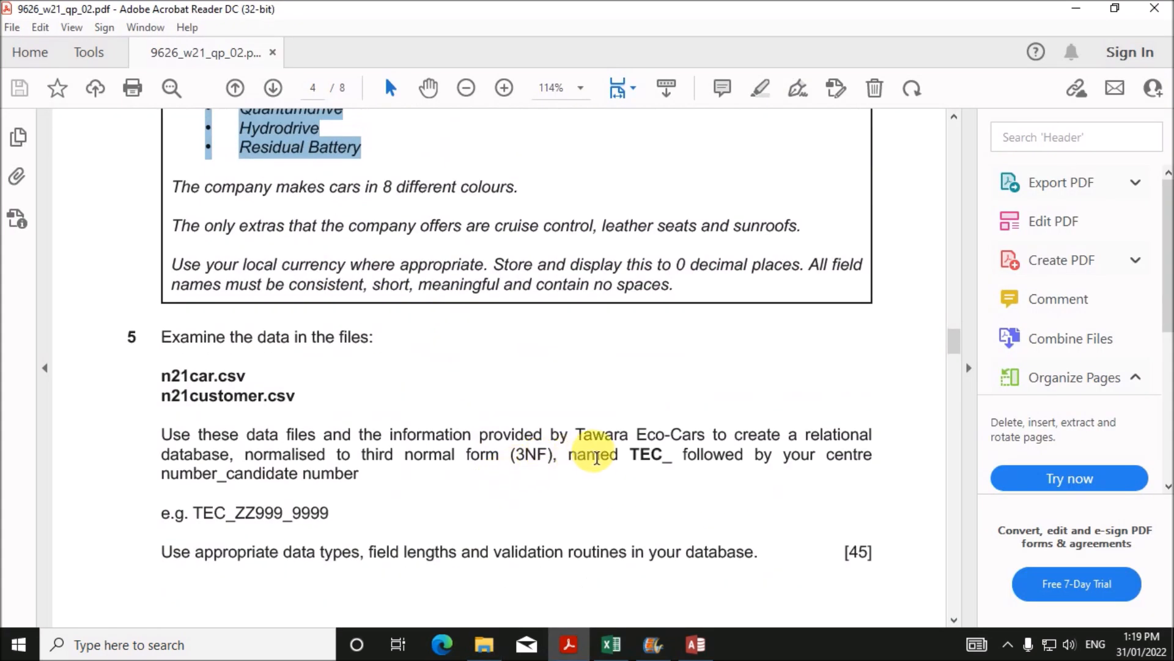
drag(630, 458, 669, 464)
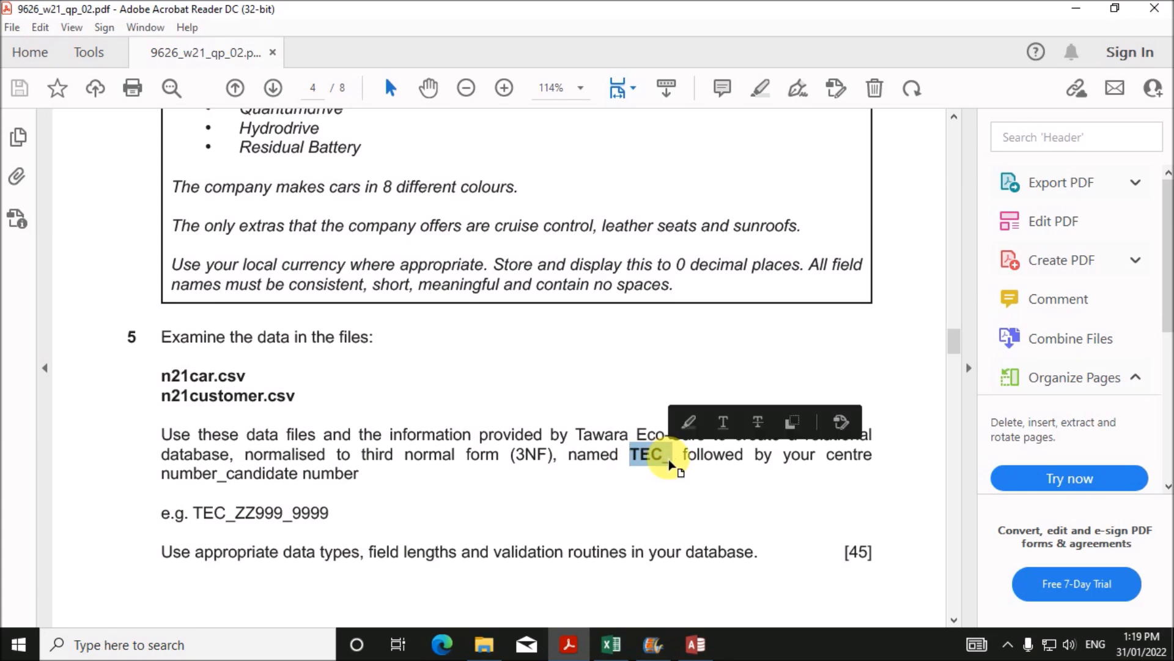
click(696, 644)
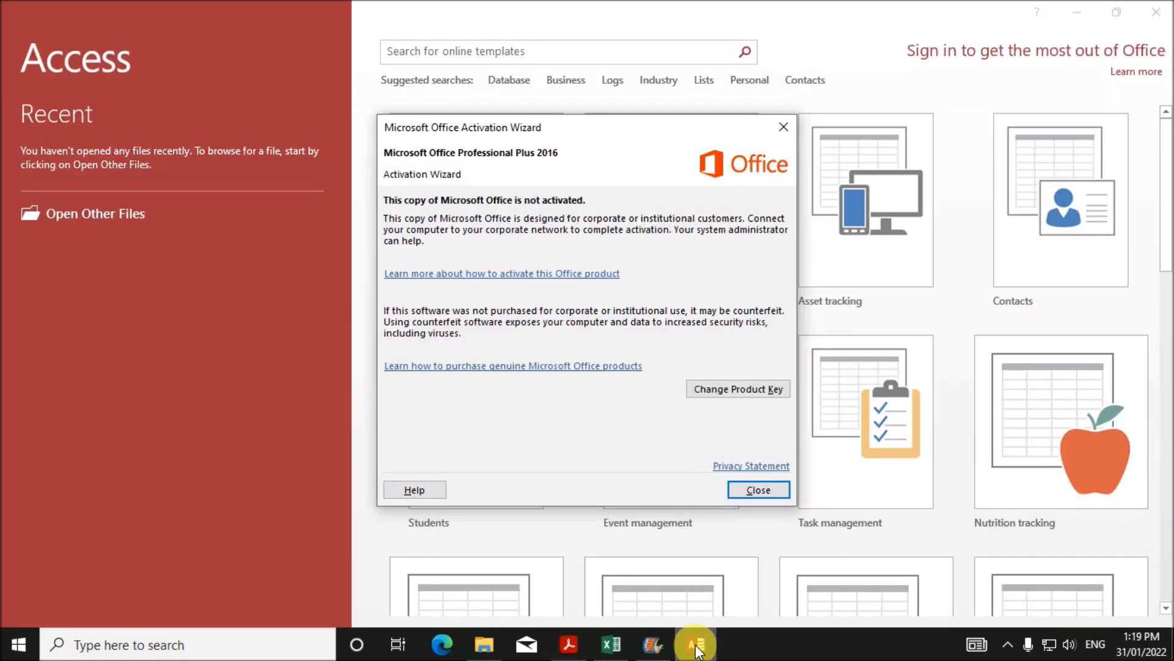
click(758, 490)
click(473, 300)
click(746, 437)
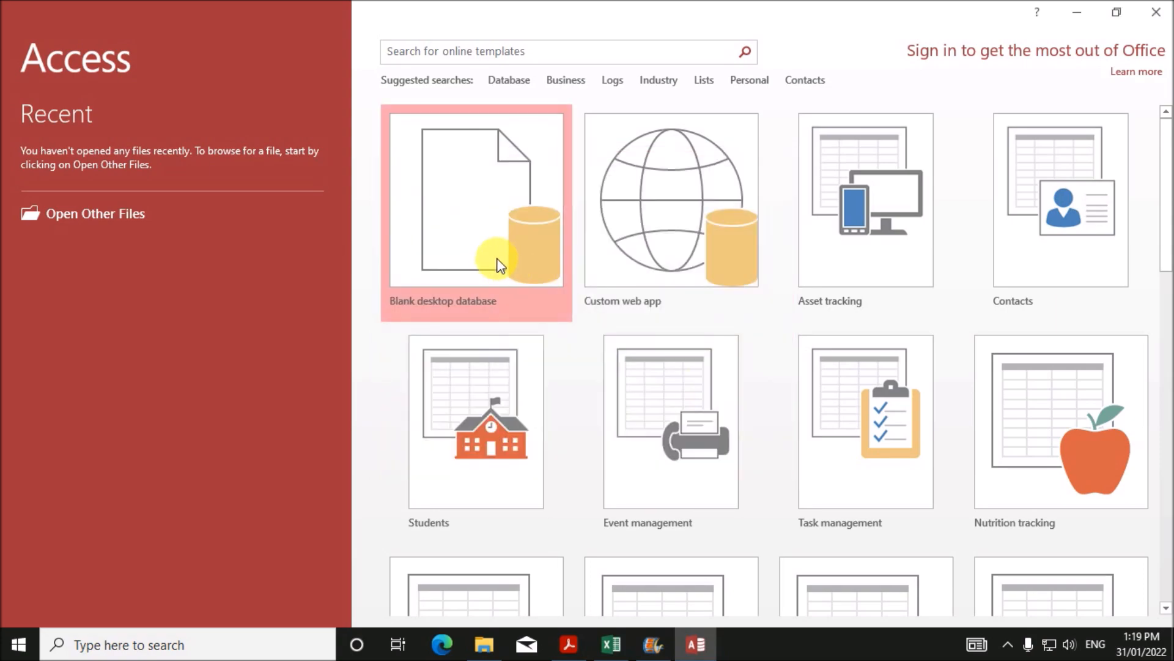
- Create the blank desktop database TEC_ZZ123_1234 and close the empty Table1
click(497, 259)
mouse_move(642, 300)
mouse_down()
mouse_move(589, 311)
mouse_move(634, 310)
mouse_up()
text(TEC_ZZ123_1234)
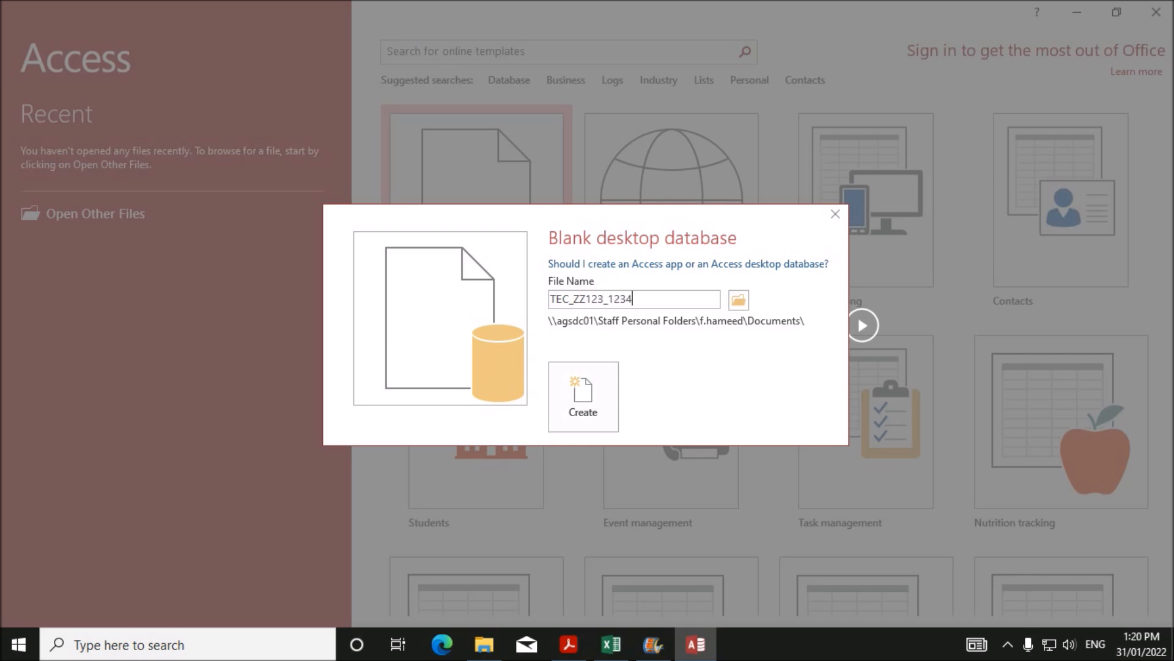
click(601, 398)
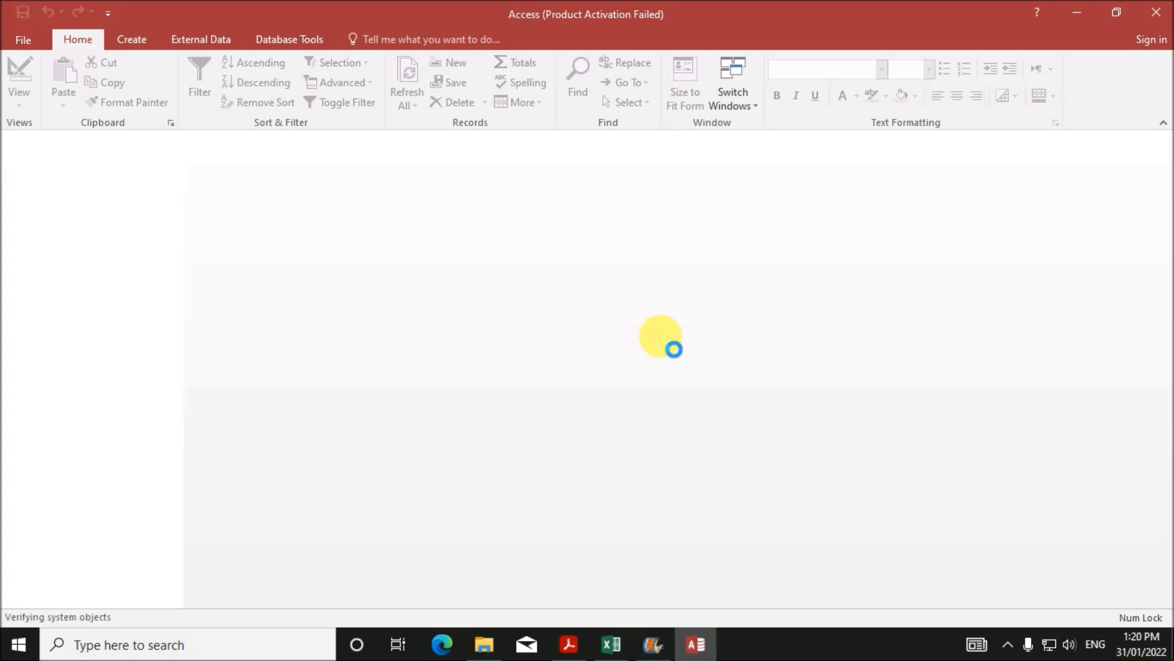
right_click(226, 139)
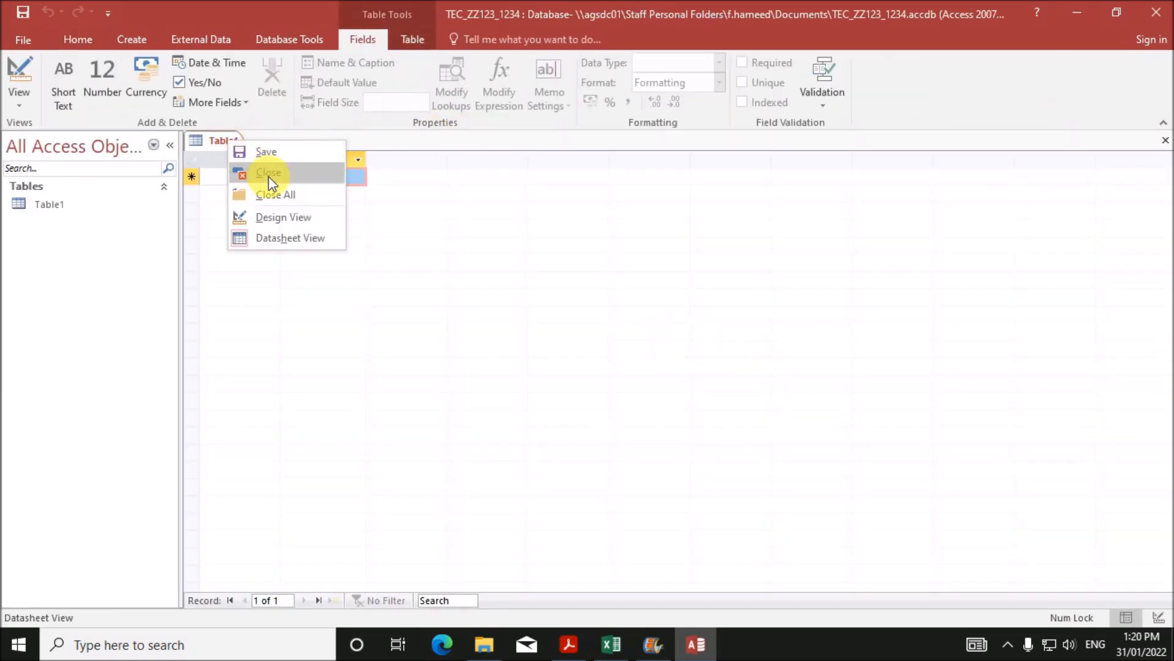
click(283, 175)
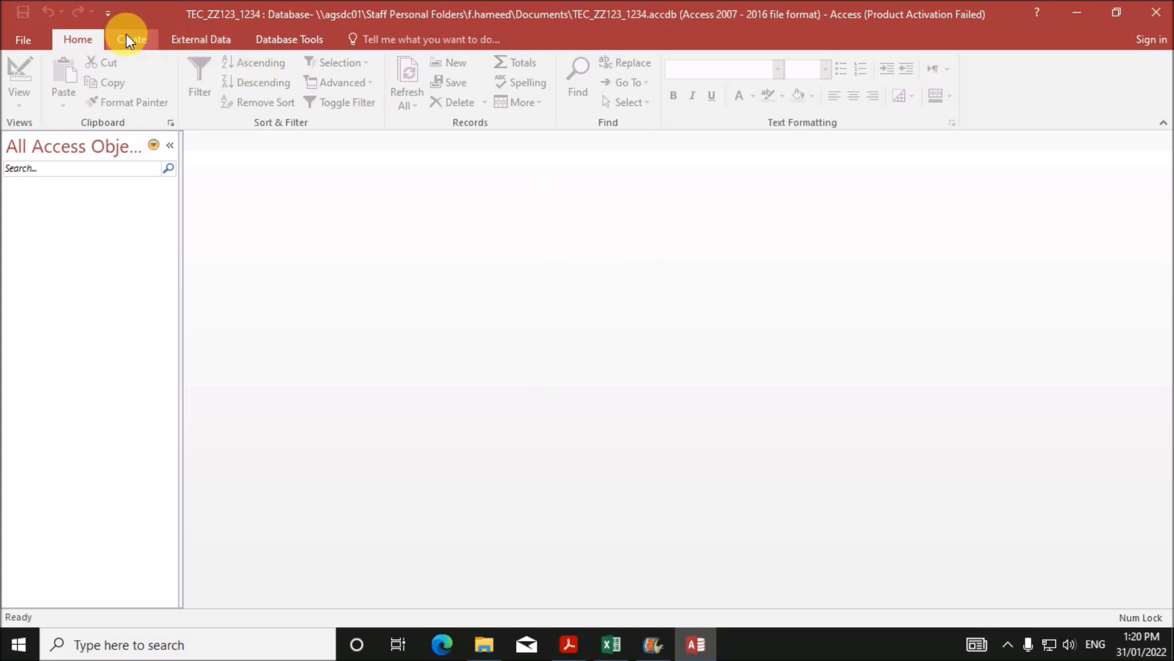
- Start a text-file import with Cars from the Nov 2021-P2 folder as the source
click(200, 39)
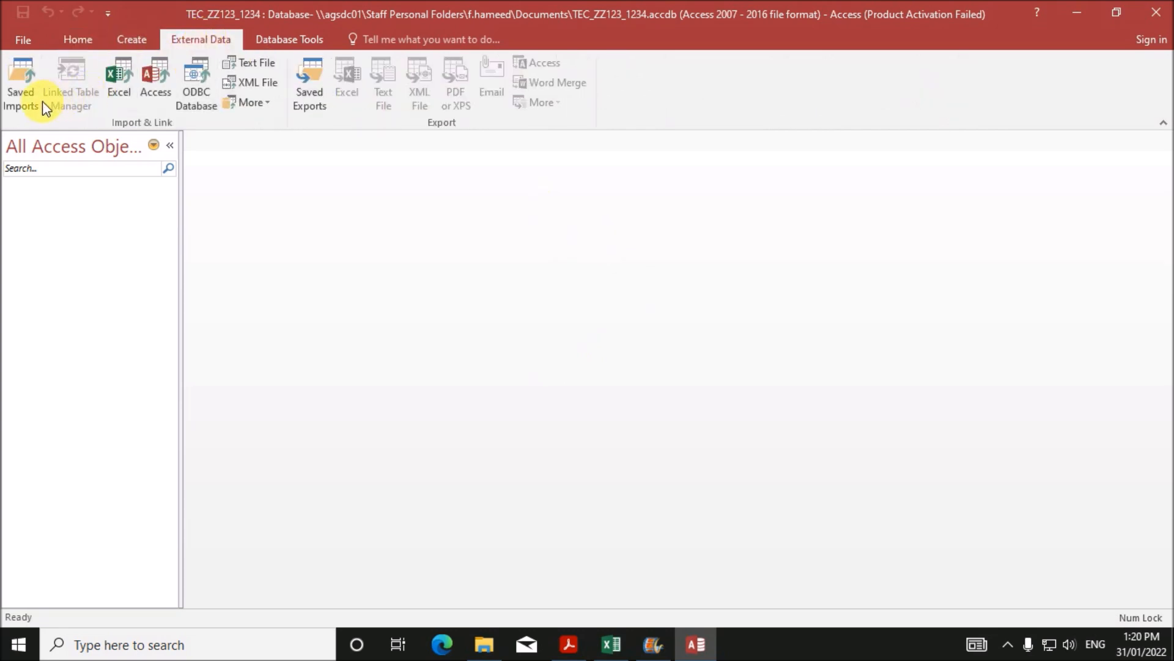
click(252, 63)
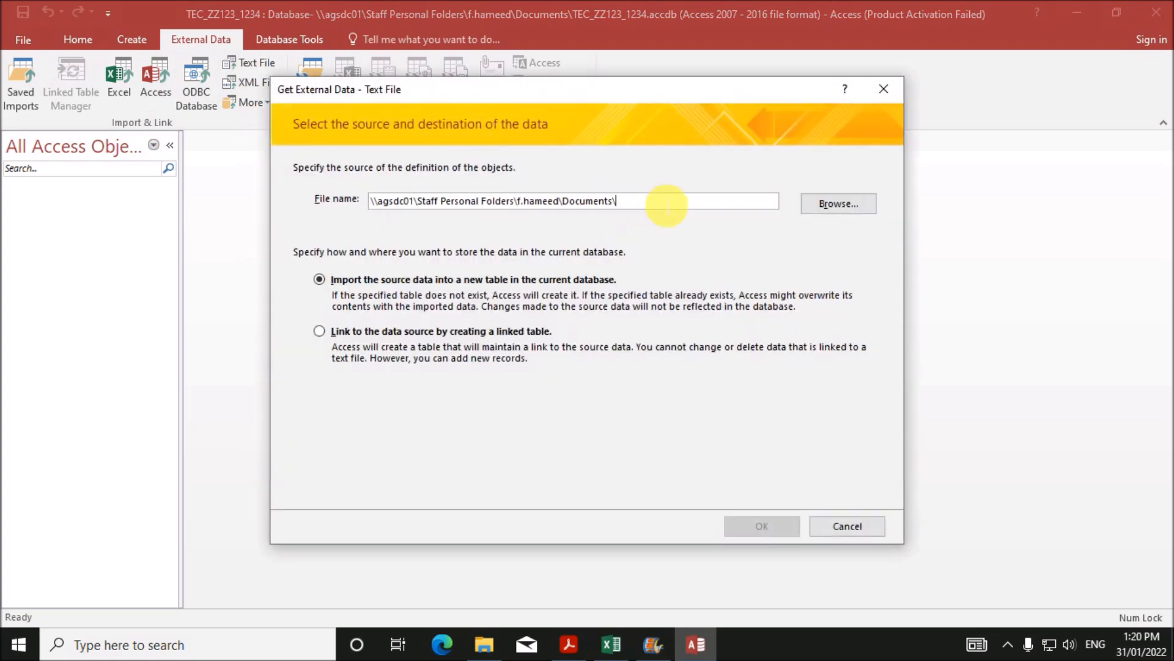
click(820, 204)
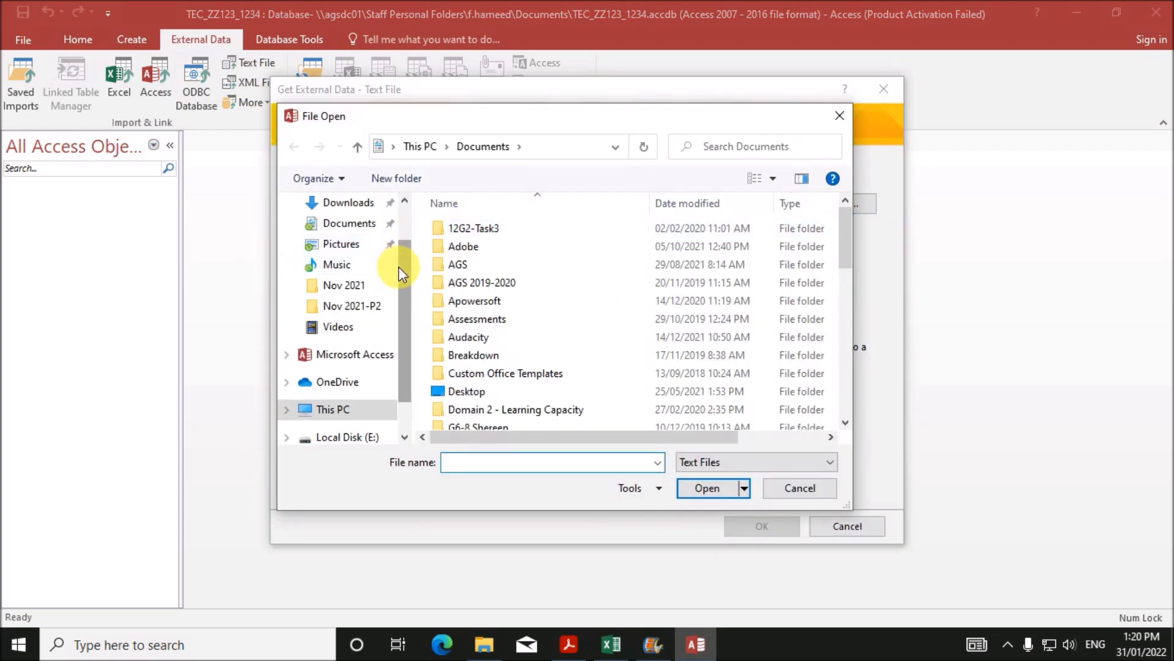
scroll(399, 266, up, 1)
click(372, 245)
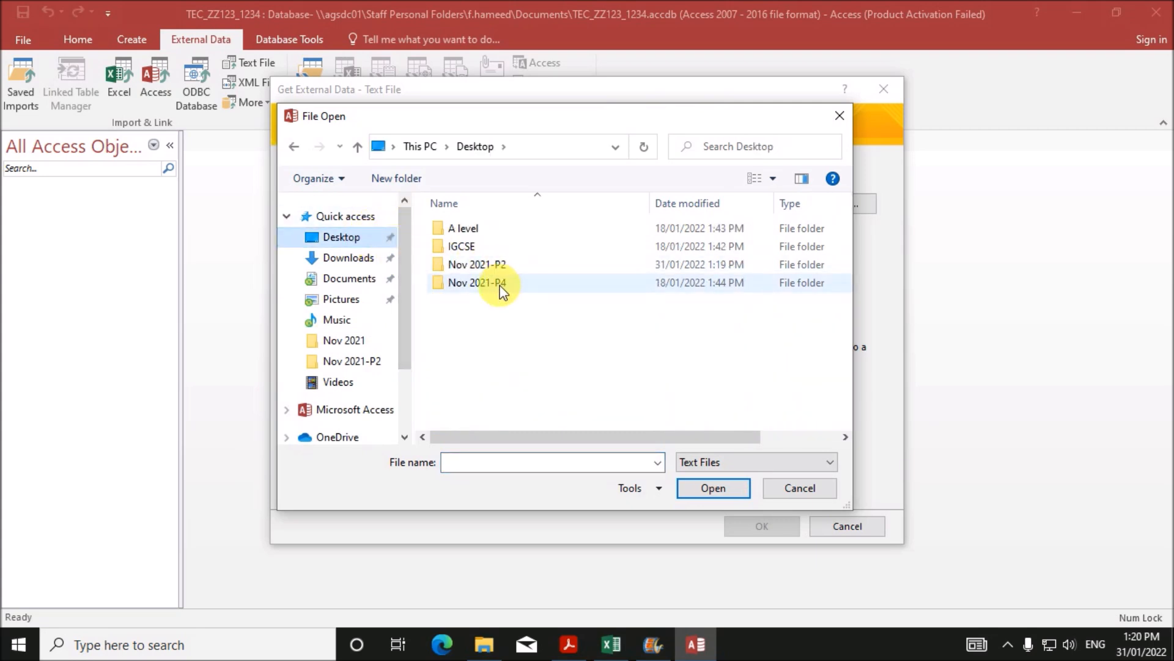
double_click(500, 263)
double_click(486, 231)
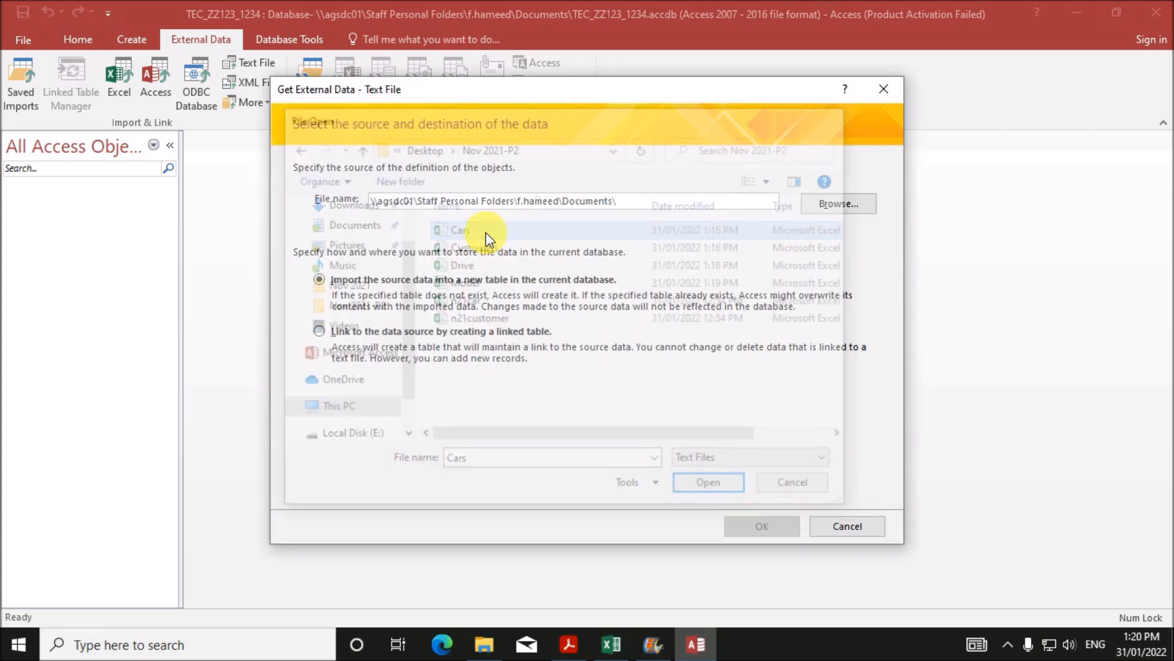
click(742, 526)
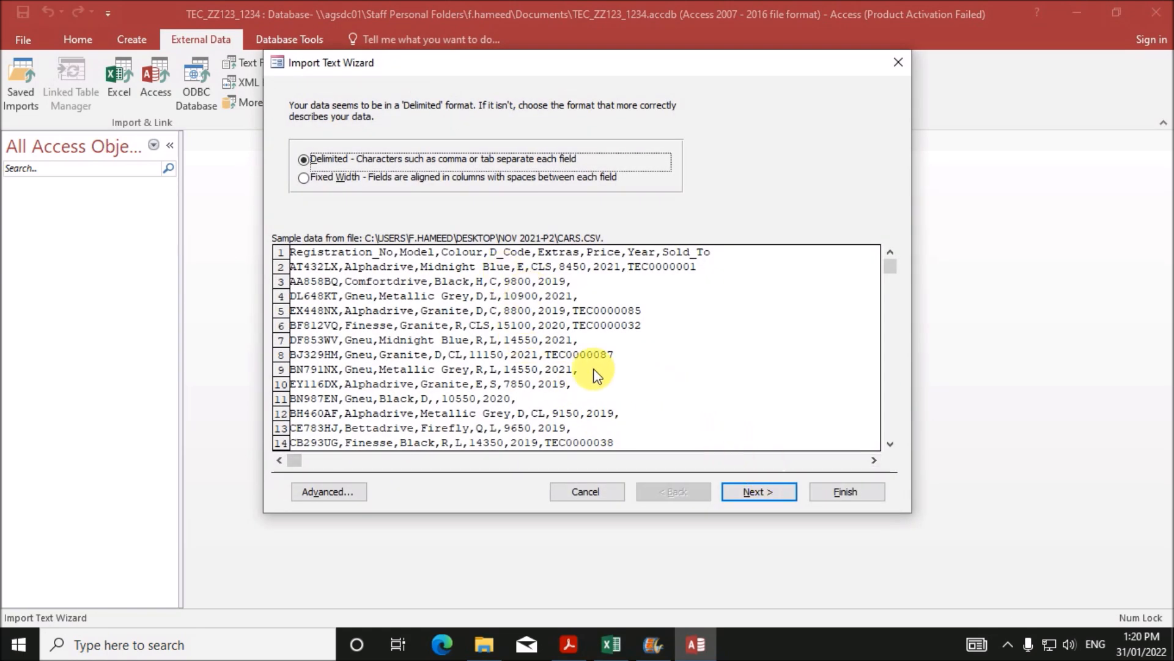
- Keep delimited format, use the first row as field names, and key on Registration_No
click(772, 494)
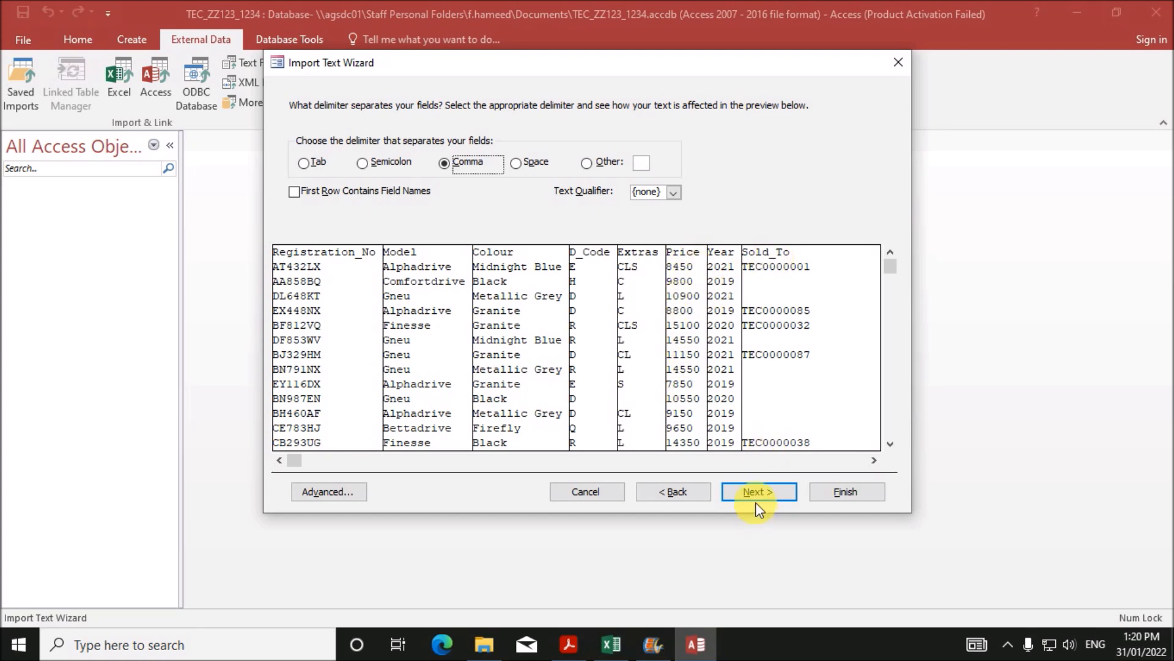
click(372, 197)
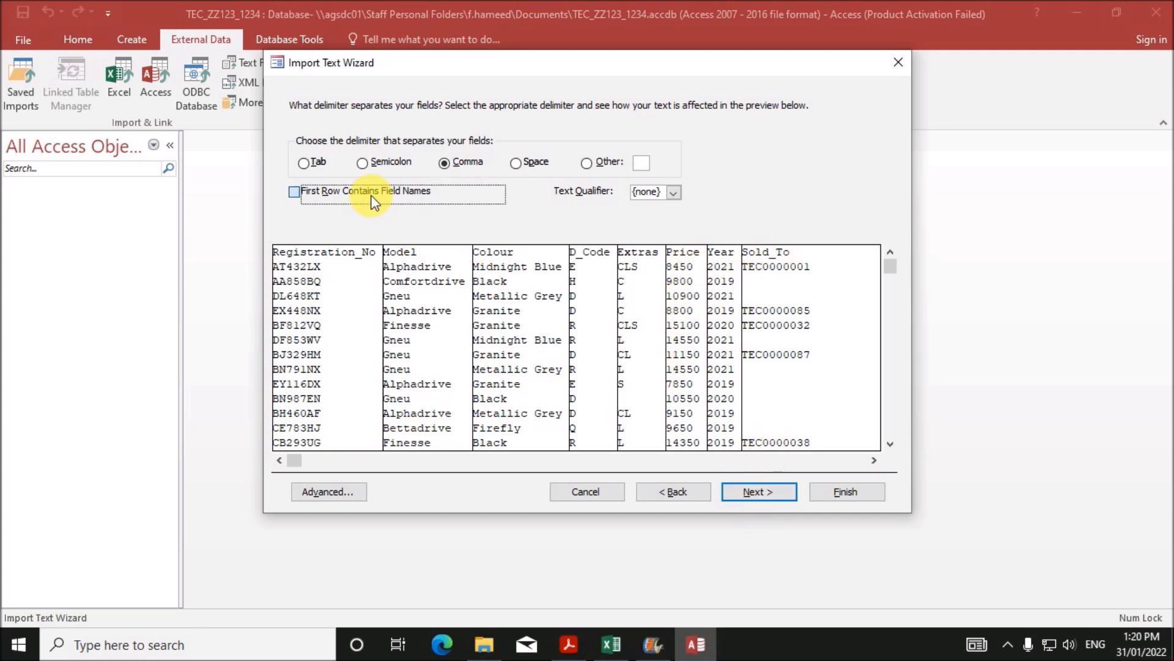
click(746, 496)
click(746, 496)
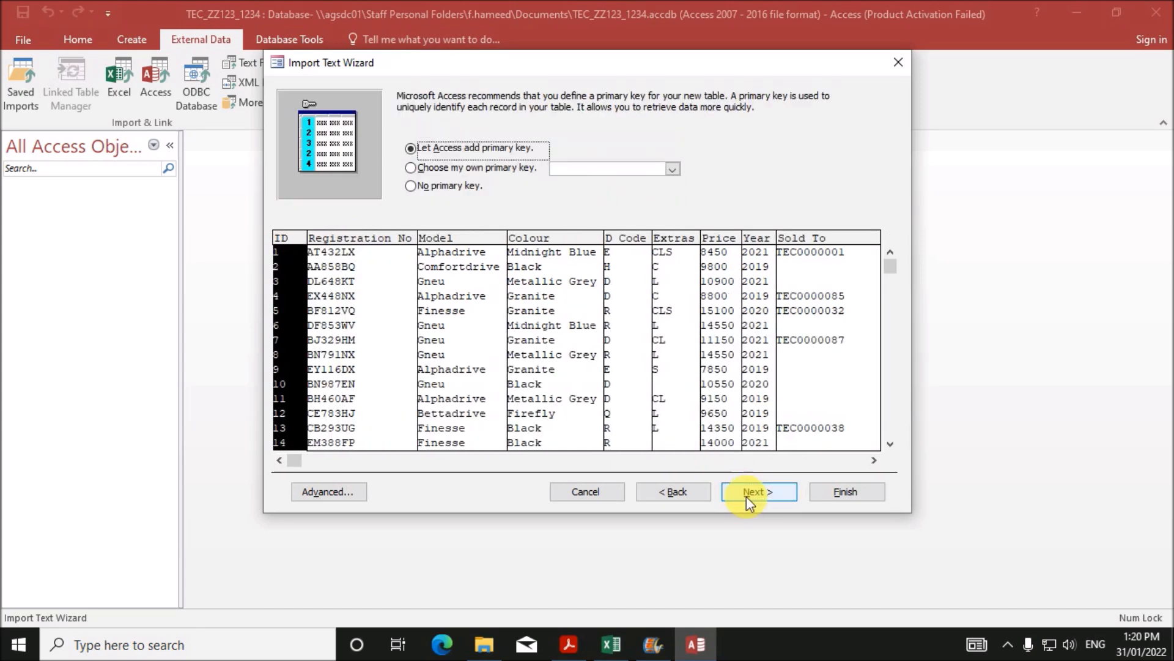
click(460, 167)
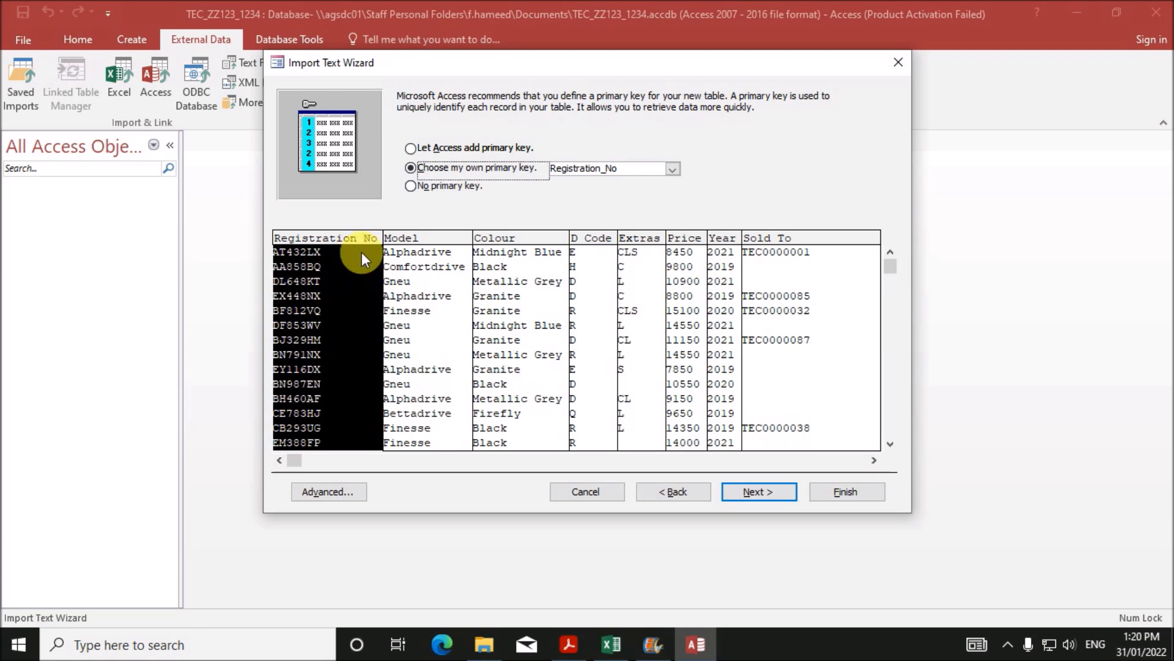
- Set Price to Currency in the import specification and finish the Cars import
click(335, 489)
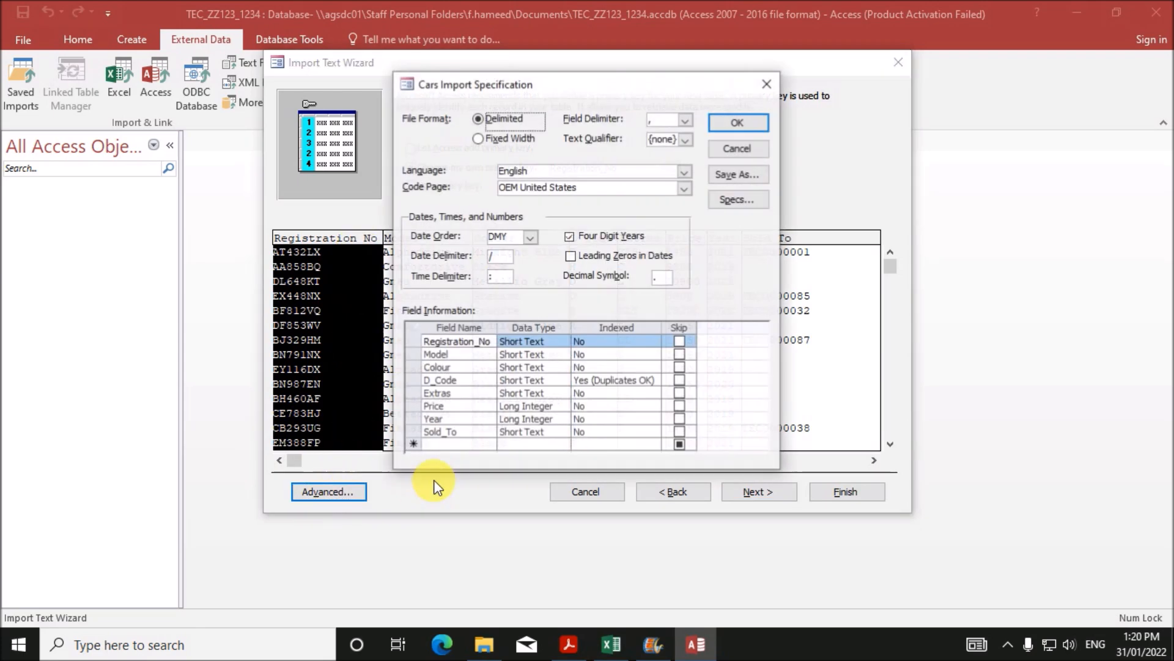
click(523, 406)
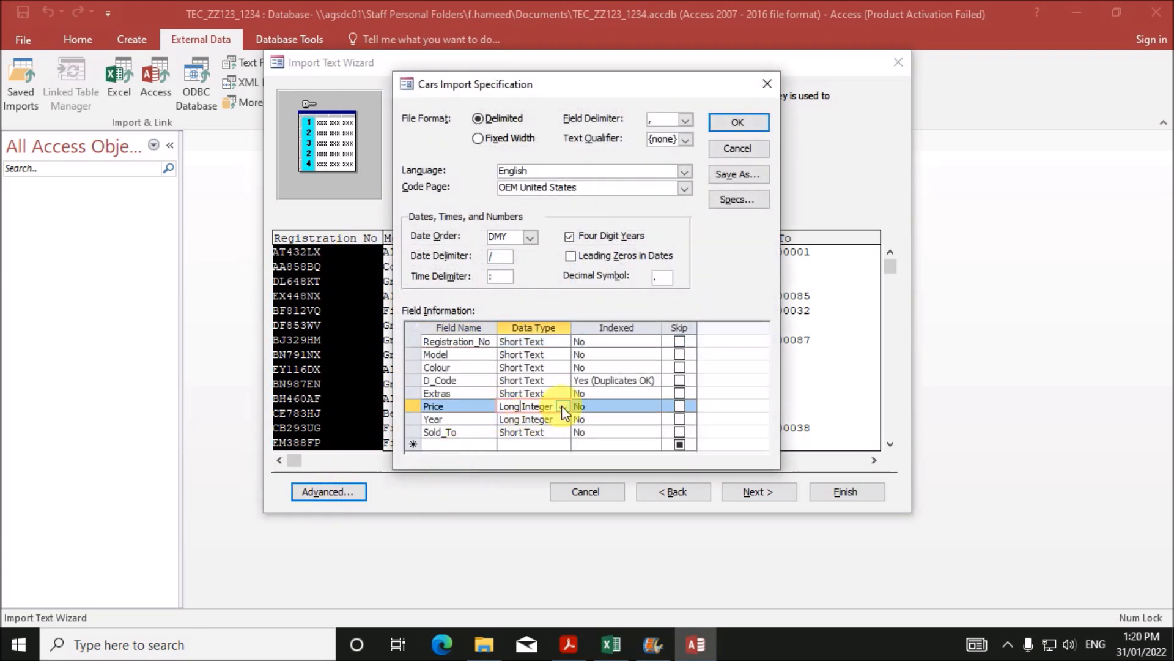
click(561, 405)
click(521, 467)
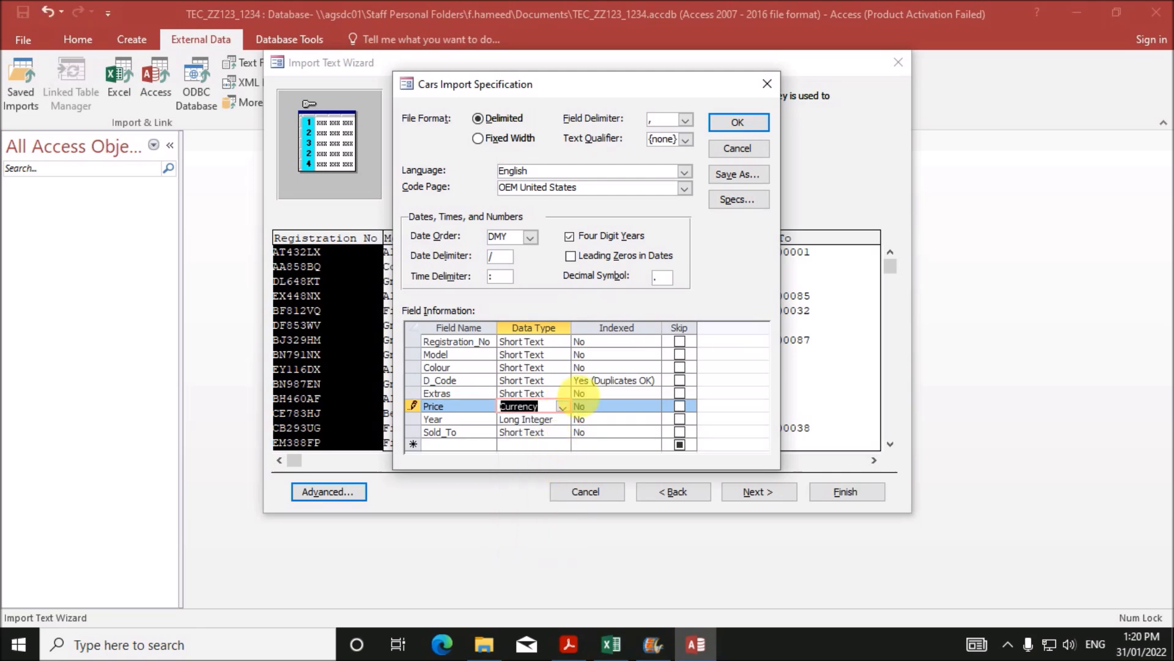
click(721, 122)
click(754, 494)
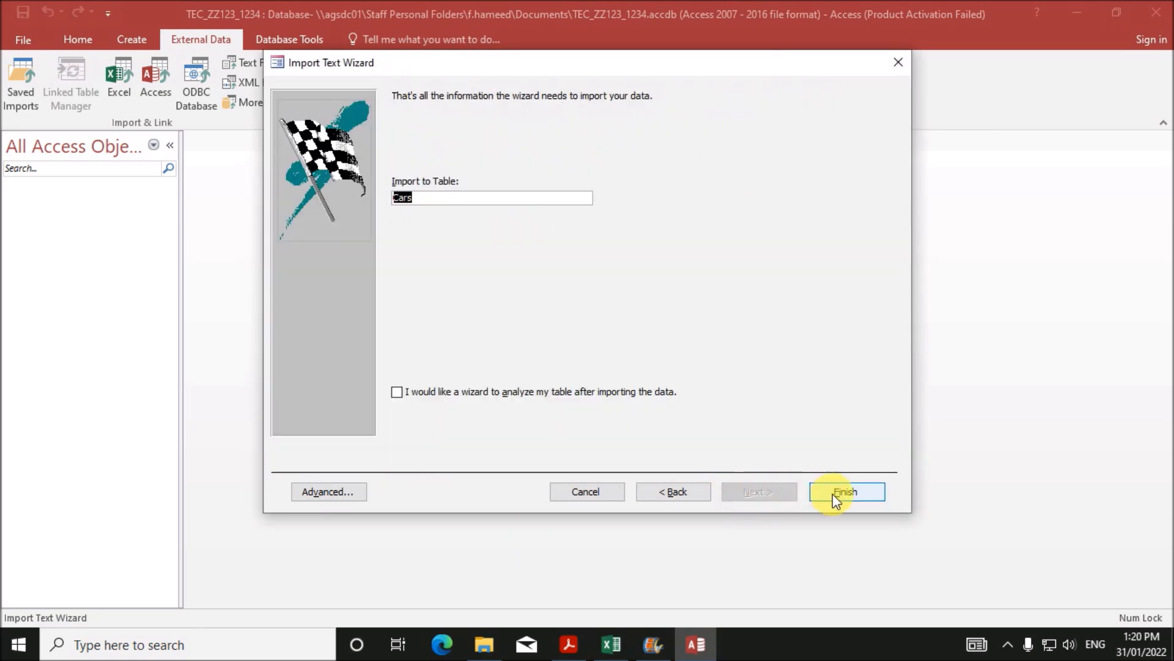
click(814, 496)
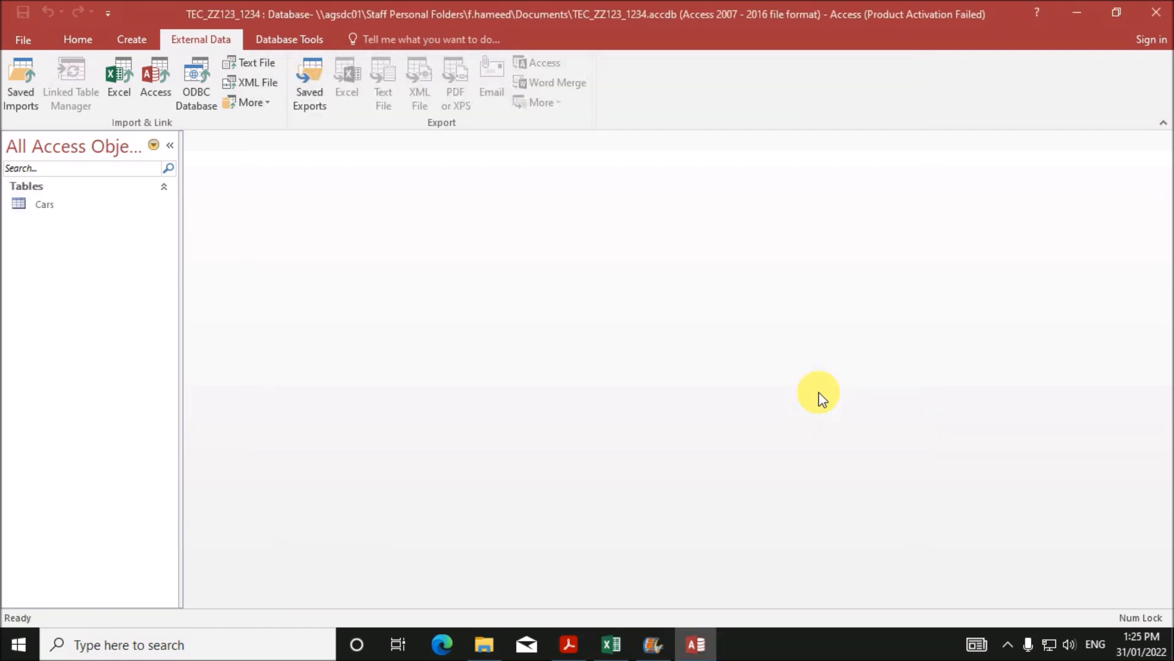
click(242, 68)
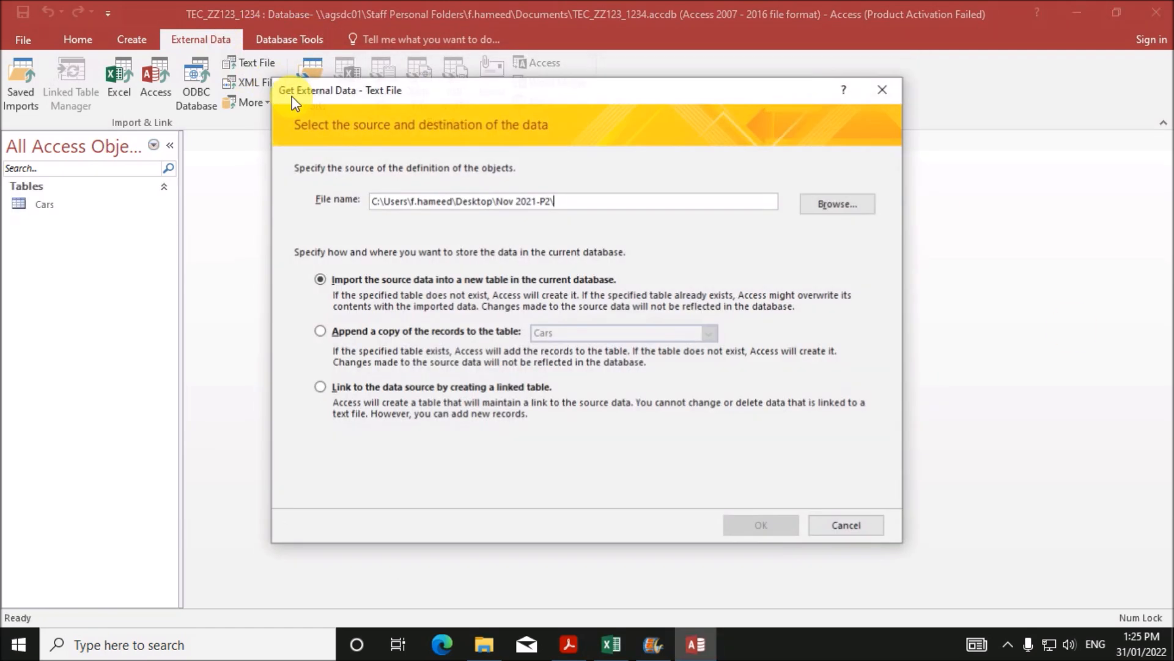
- Import Customers with first-row field names and Customer_ID as primary key
click(832, 204)
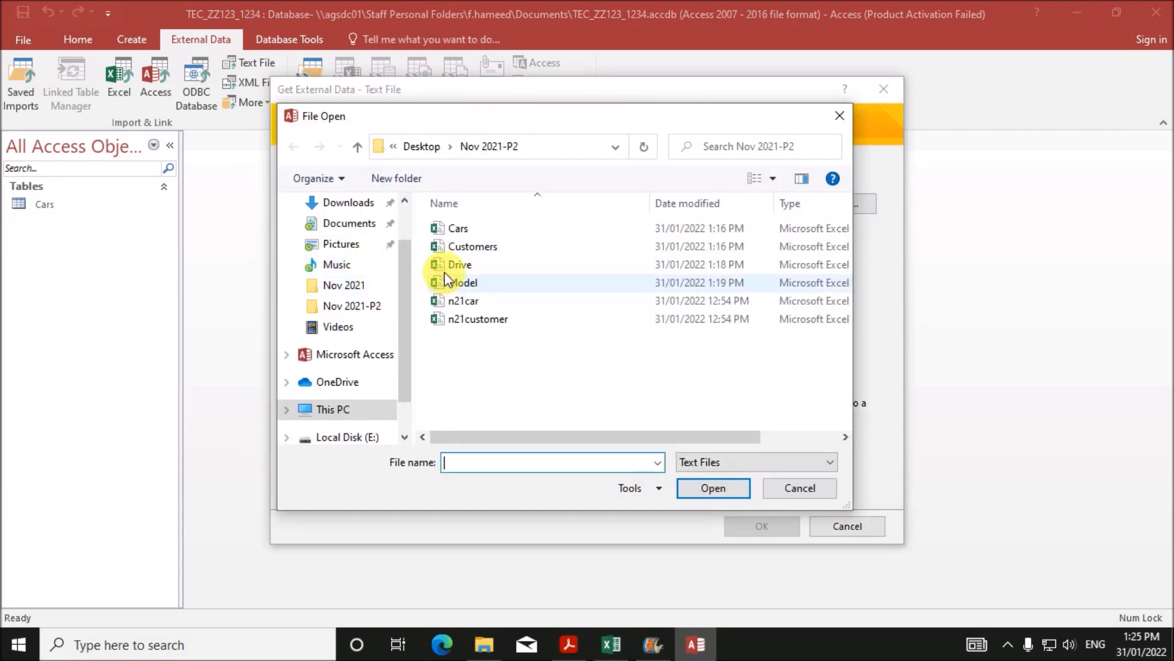
double_click(482, 247)
click(748, 525)
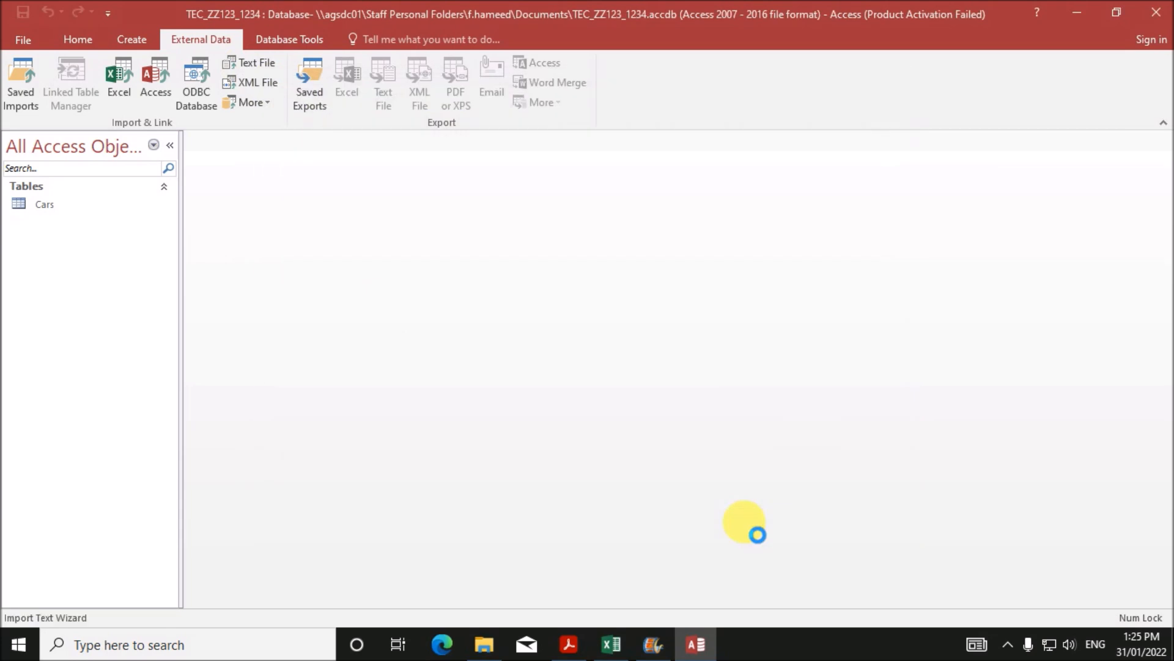
click(759, 491)
click(295, 192)
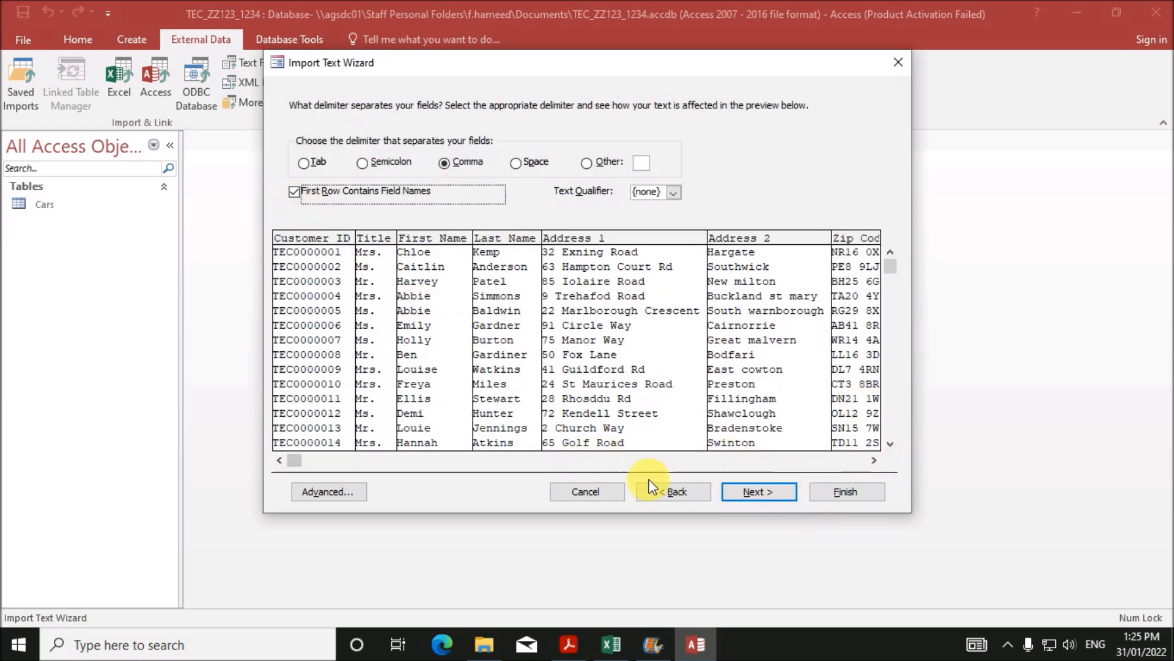
click(753, 493)
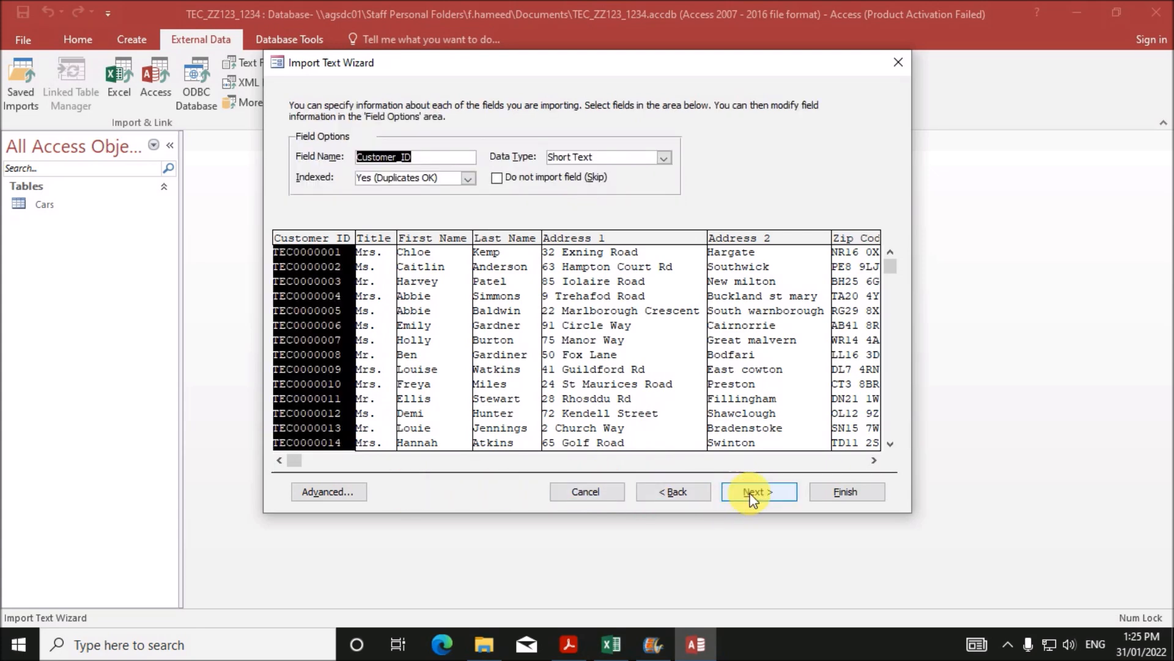
click(752, 493)
click(480, 170)
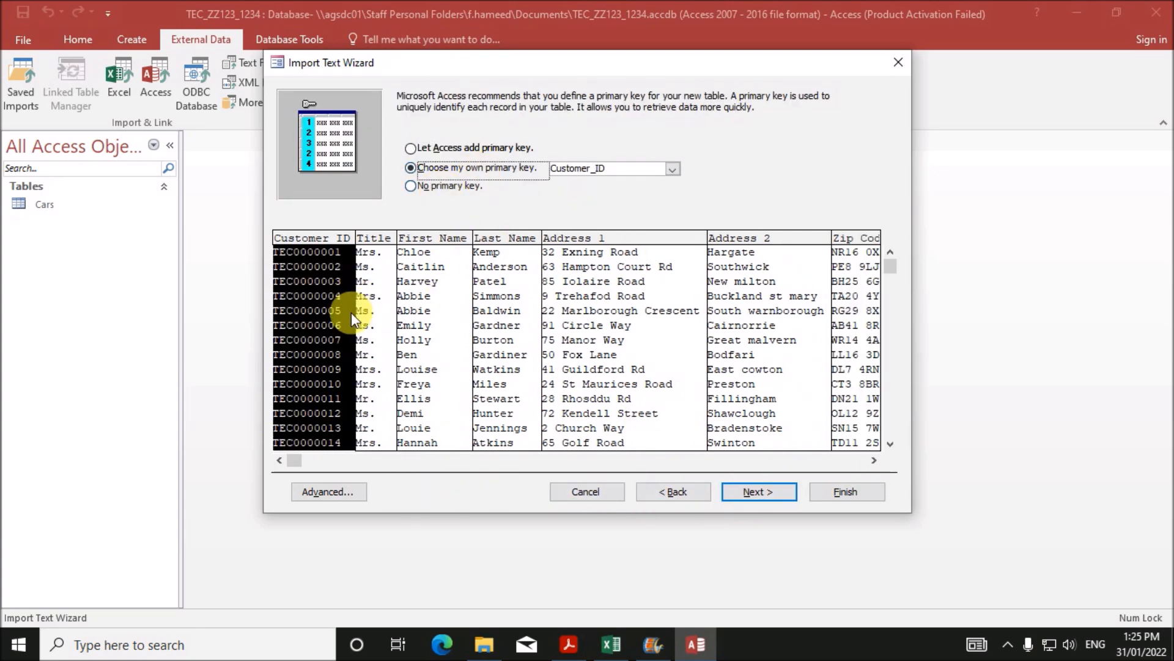
- Confirm the import specification, finish the Customers import, and close the summary
click(328, 493)
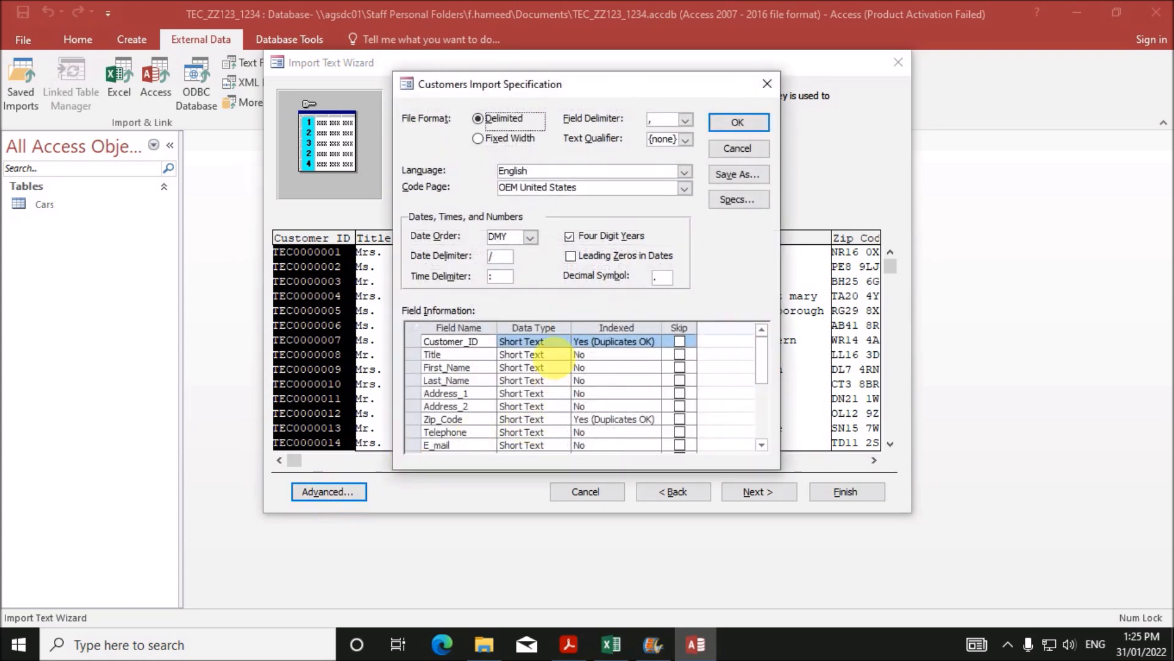
click(740, 122)
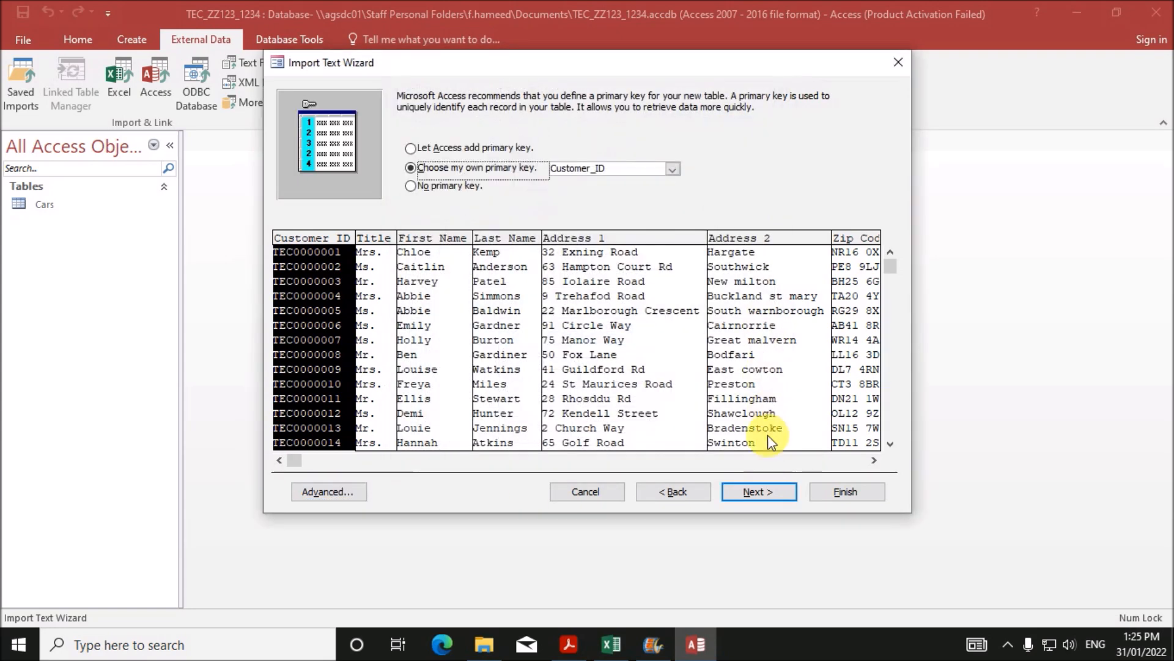
click(760, 490)
click(853, 491)
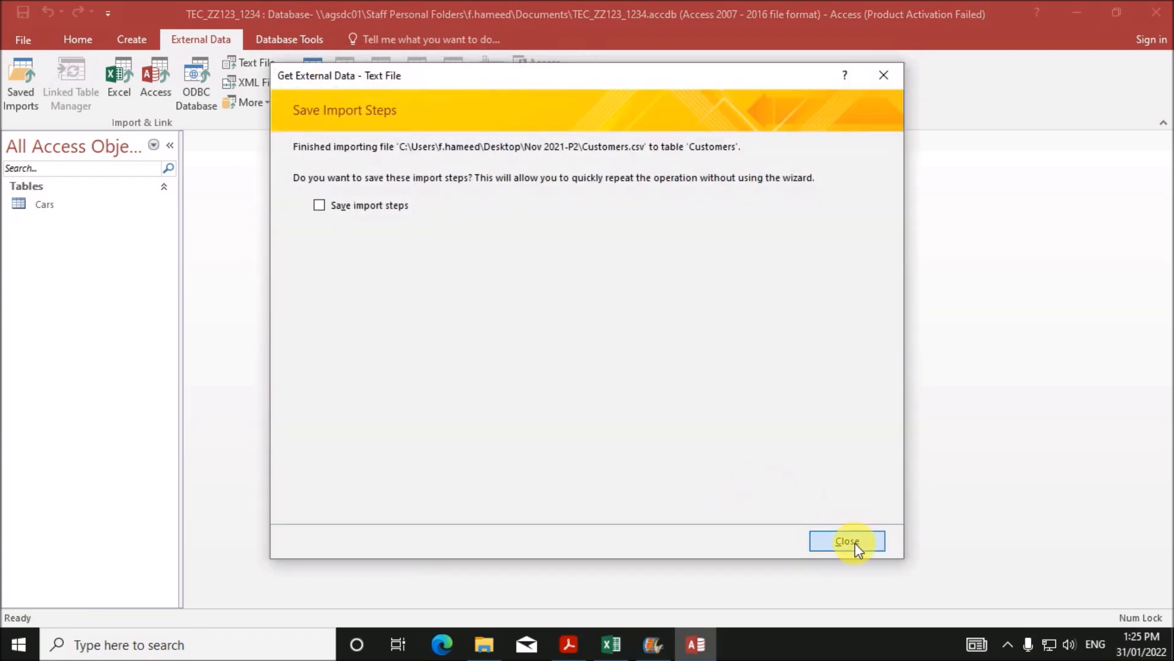
click(847, 541)
click(256, 62)
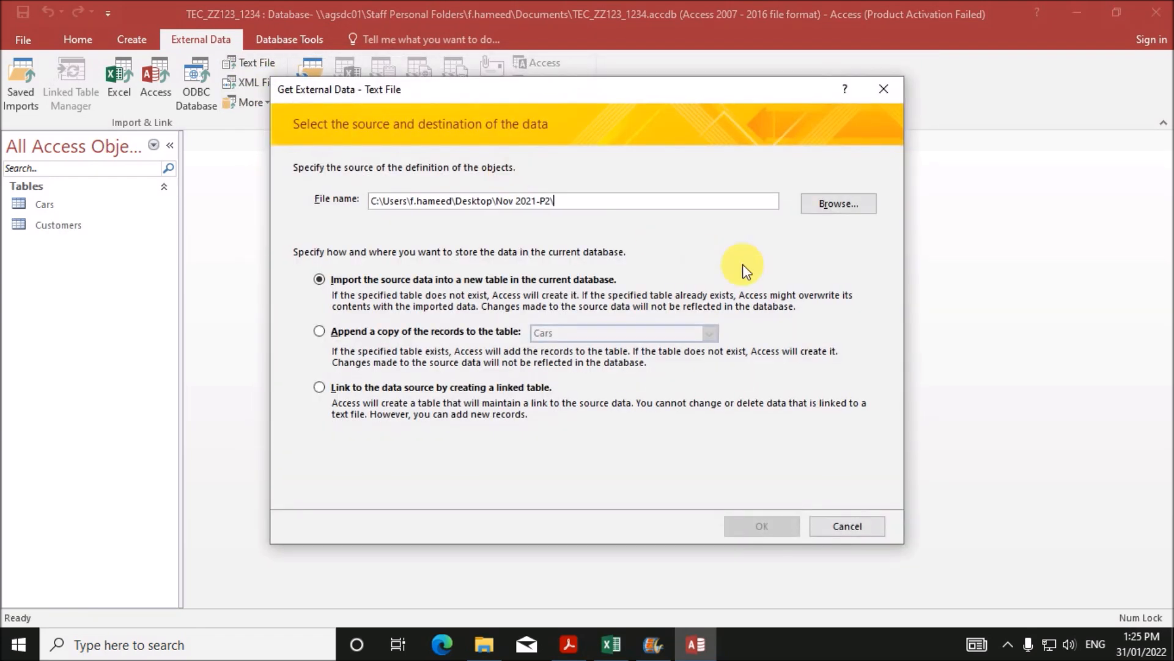
- Pick Drive.csv, use first-row field names, key on D_Code, finish and close the summary
click(839, 204)
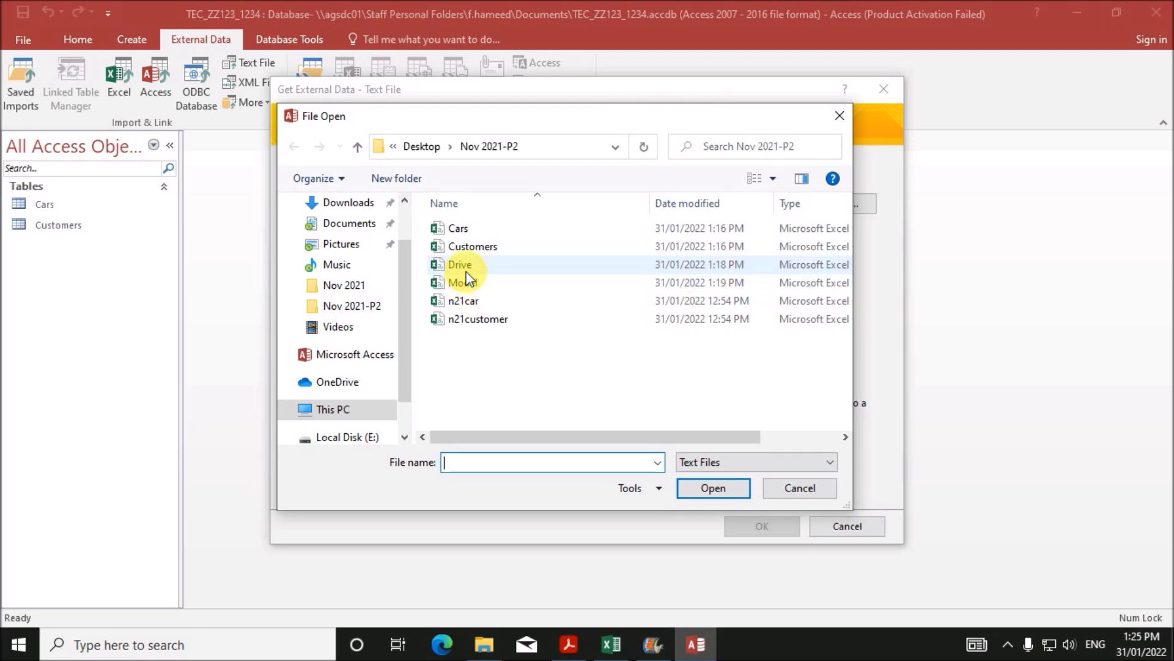
double_click(466, 273)
click(754, 527)
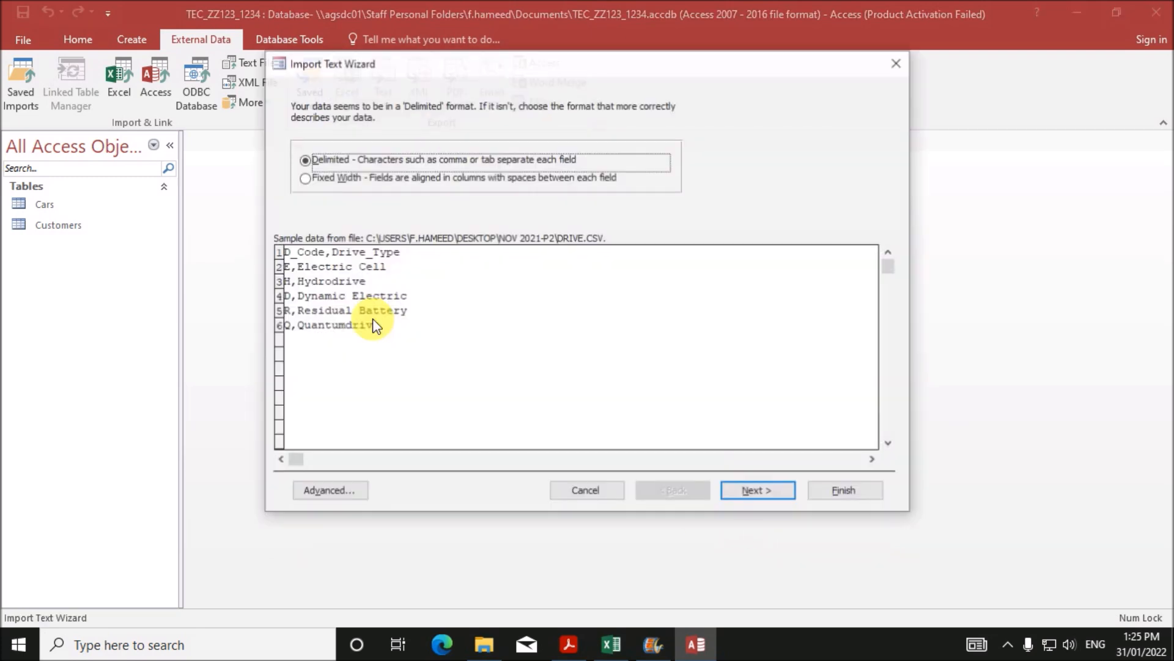
click(749, 493)
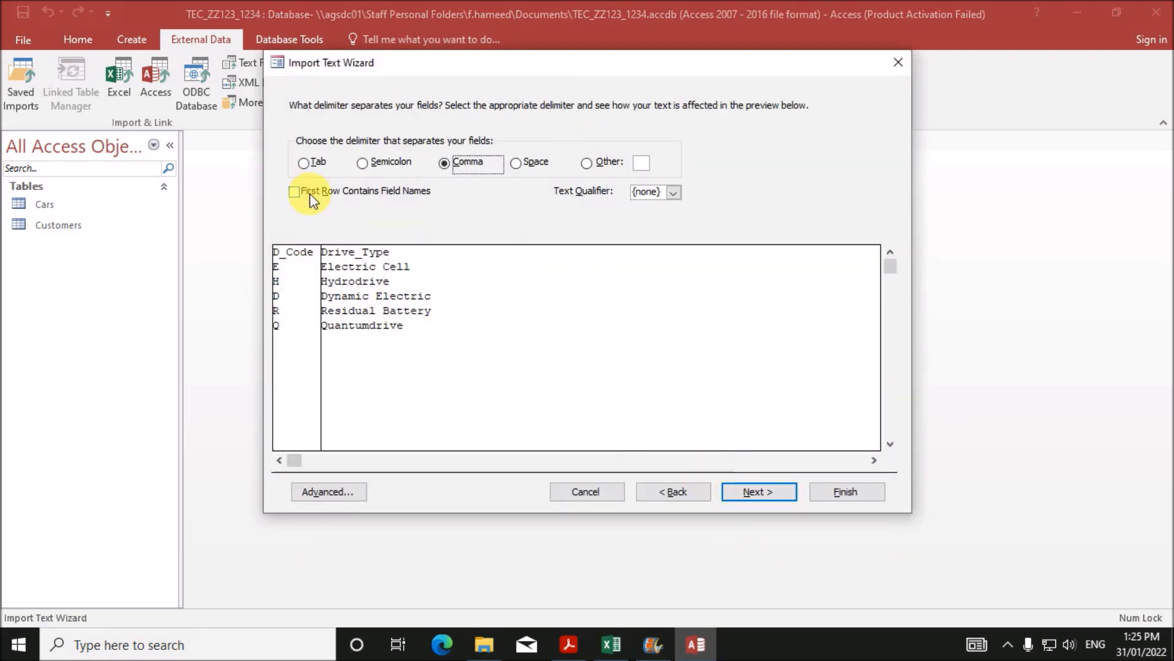
click(294, 191)
click(757, 490)
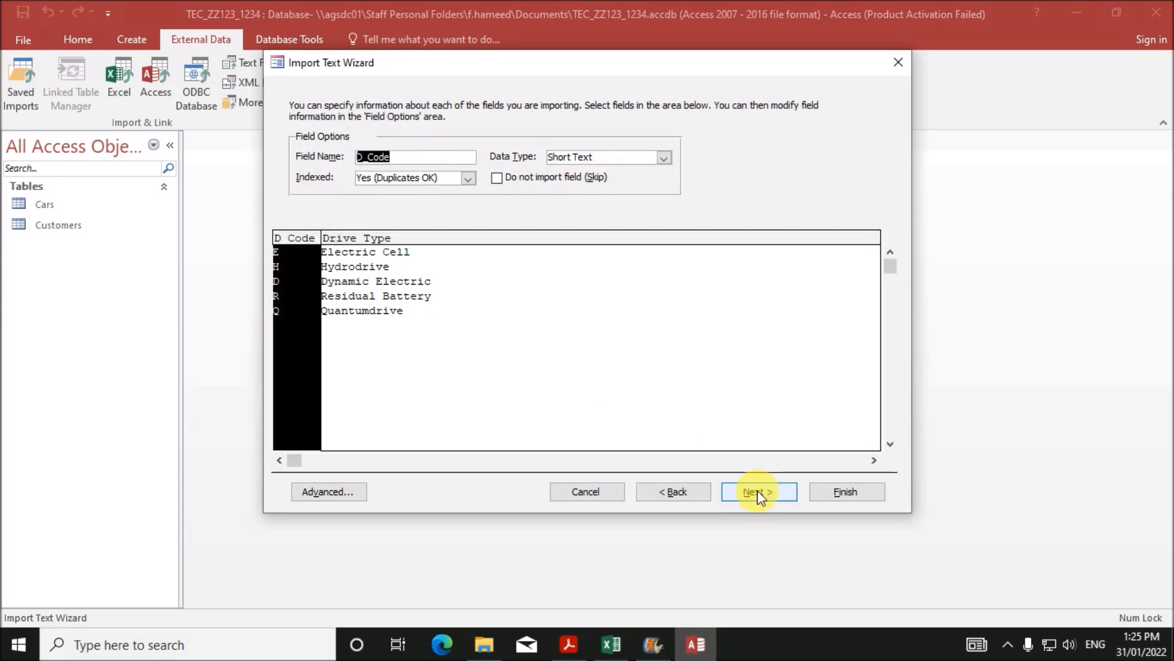
click(757, 489)
click(494, 167)
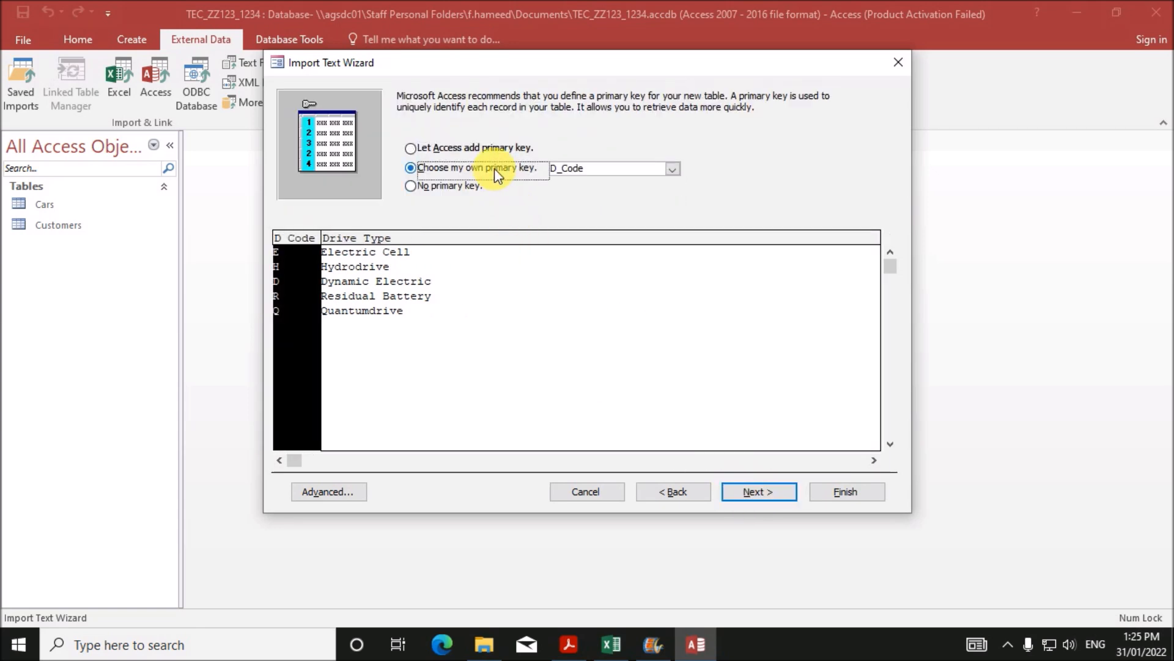
click(768, 491)
click(833, 493)
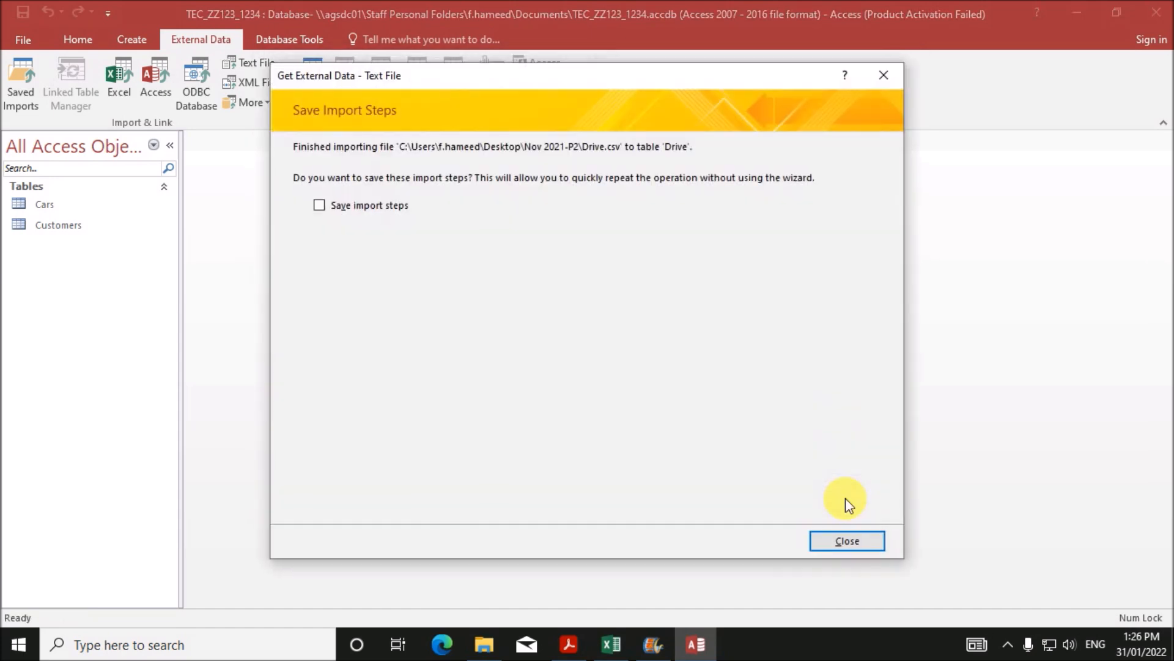
click(847, 540)
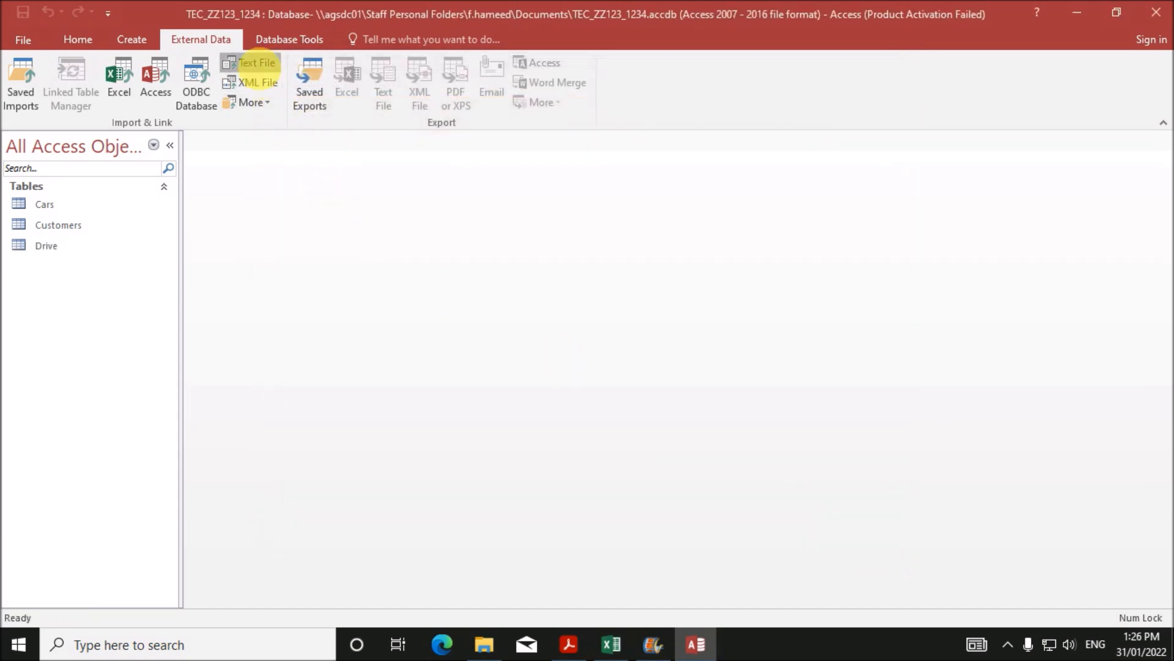
- Import Model.csv with first-row field names and Model as the primary key
click(251, 62)
click(836, 204)
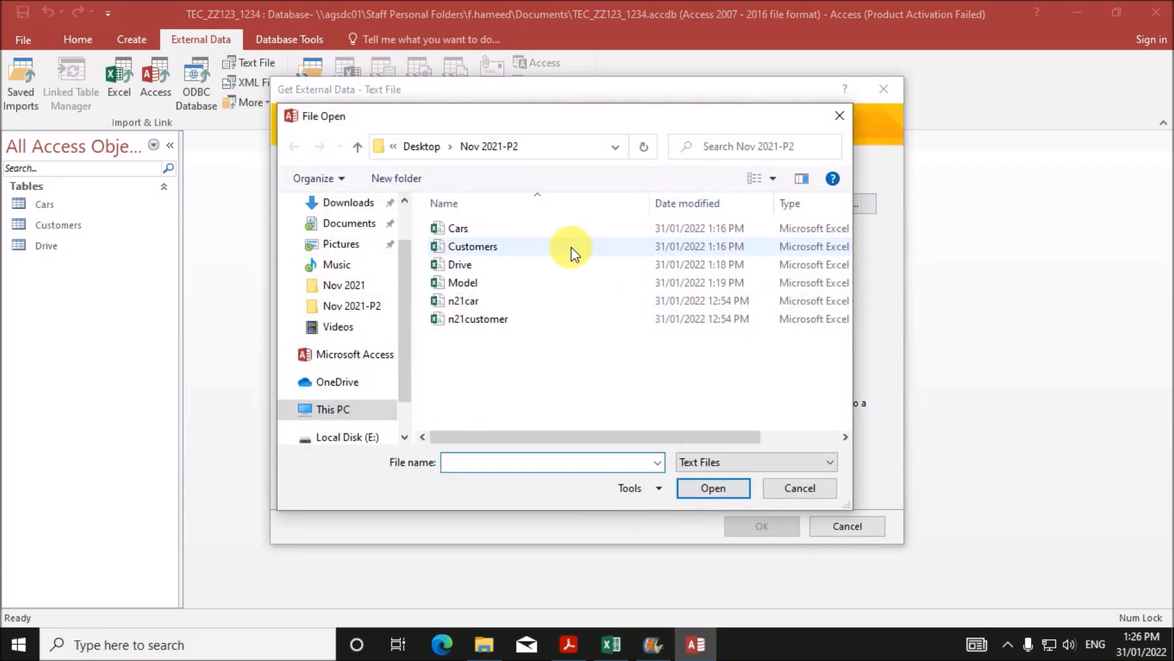
click(463, 286)
double_click(463, 285)
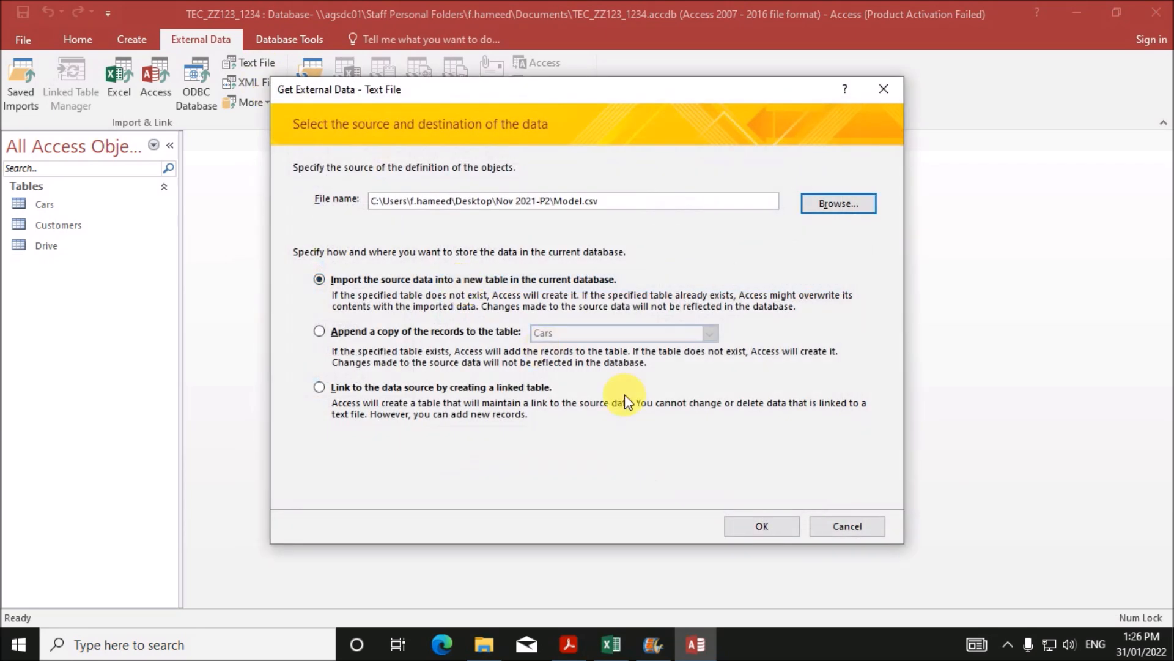
click(758, 519)
click(758, 492)
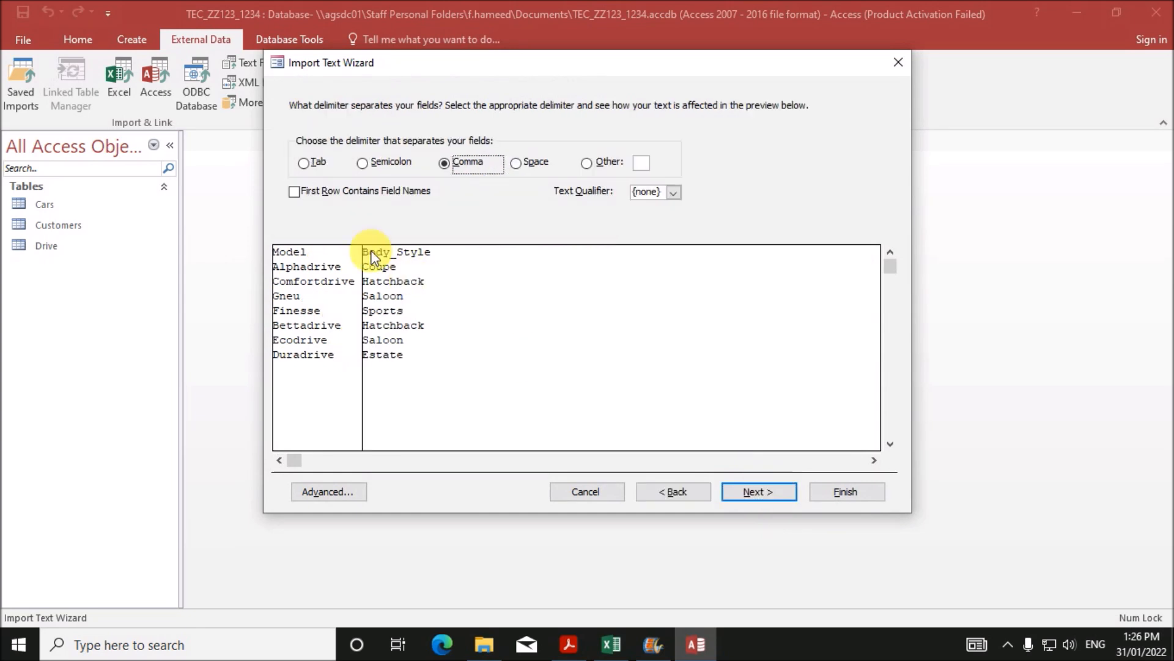
click(313, 191)
click(744, 490)
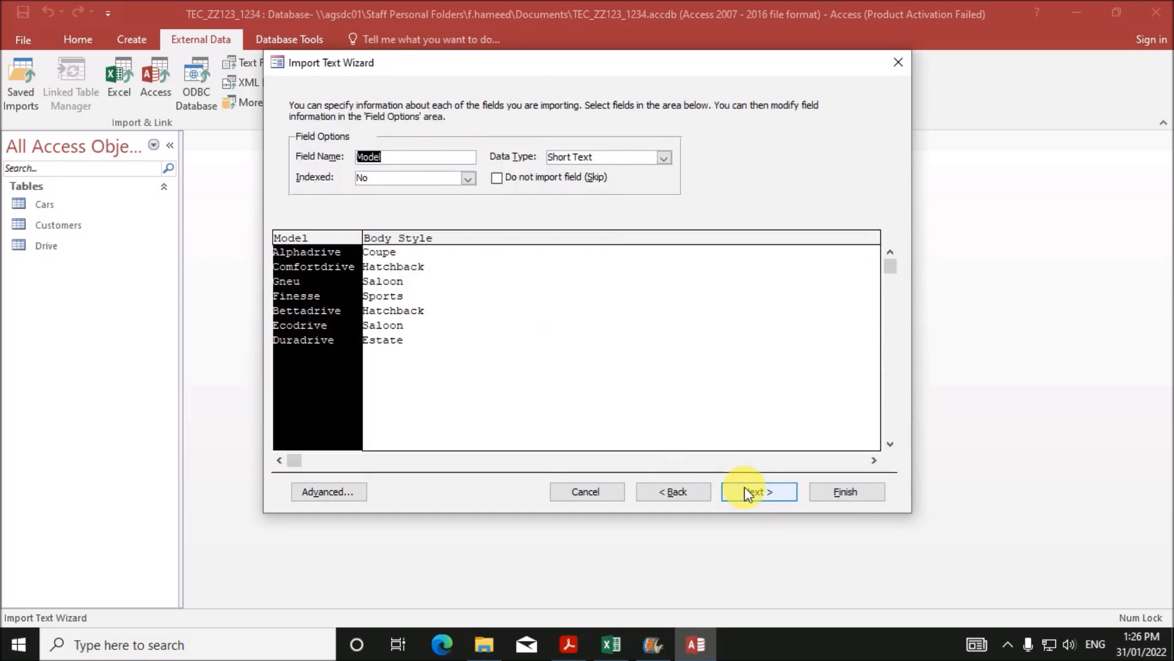
click(744, 489)
click(494, 167)
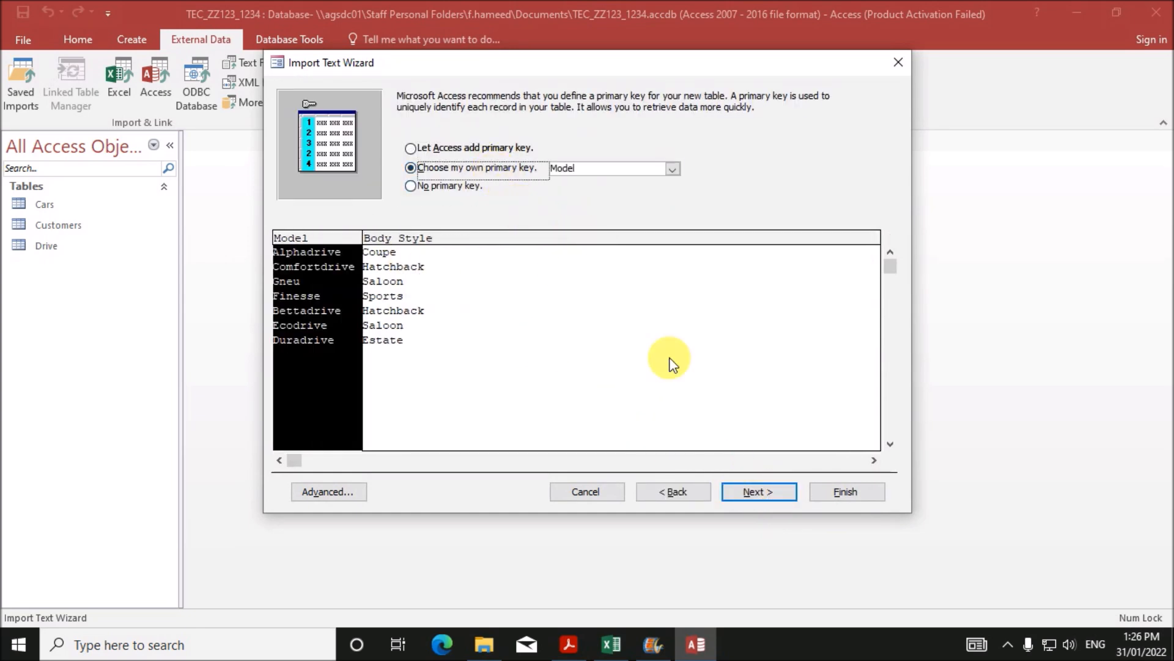
click(758, 492)
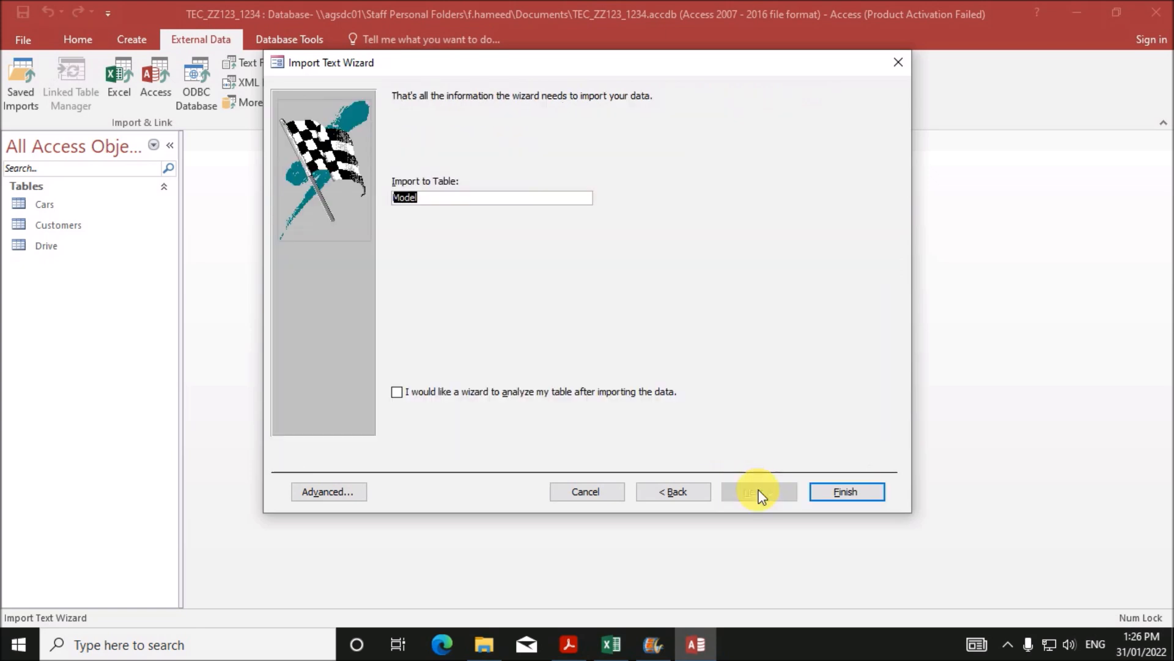
click(812, 495)
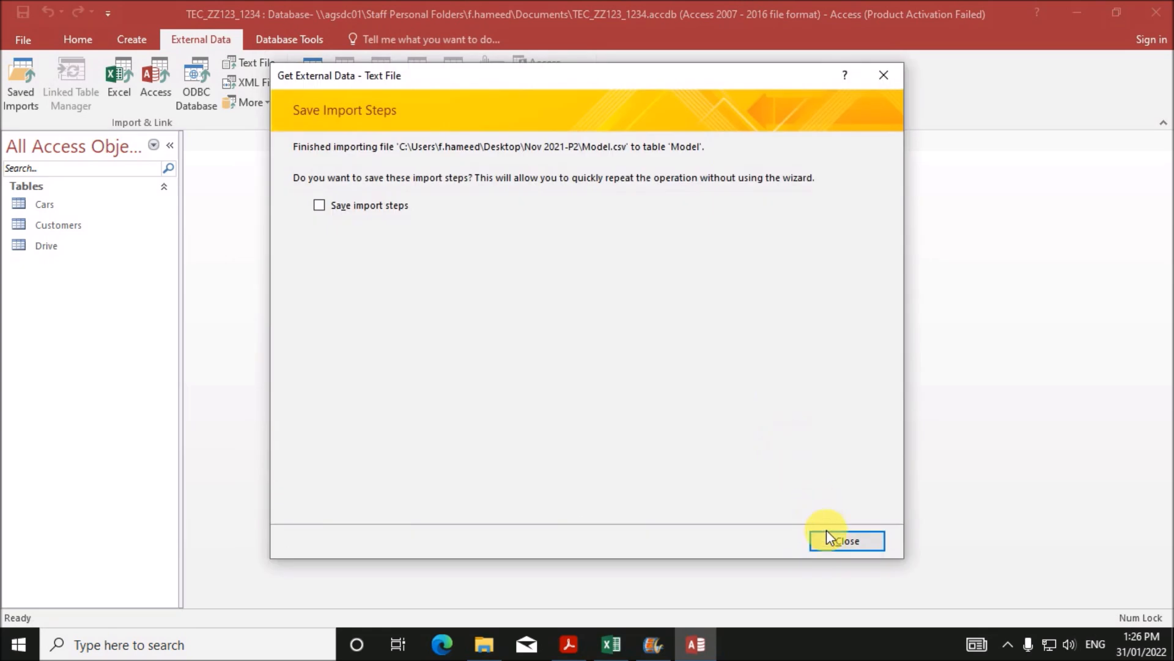
click(831, 540)
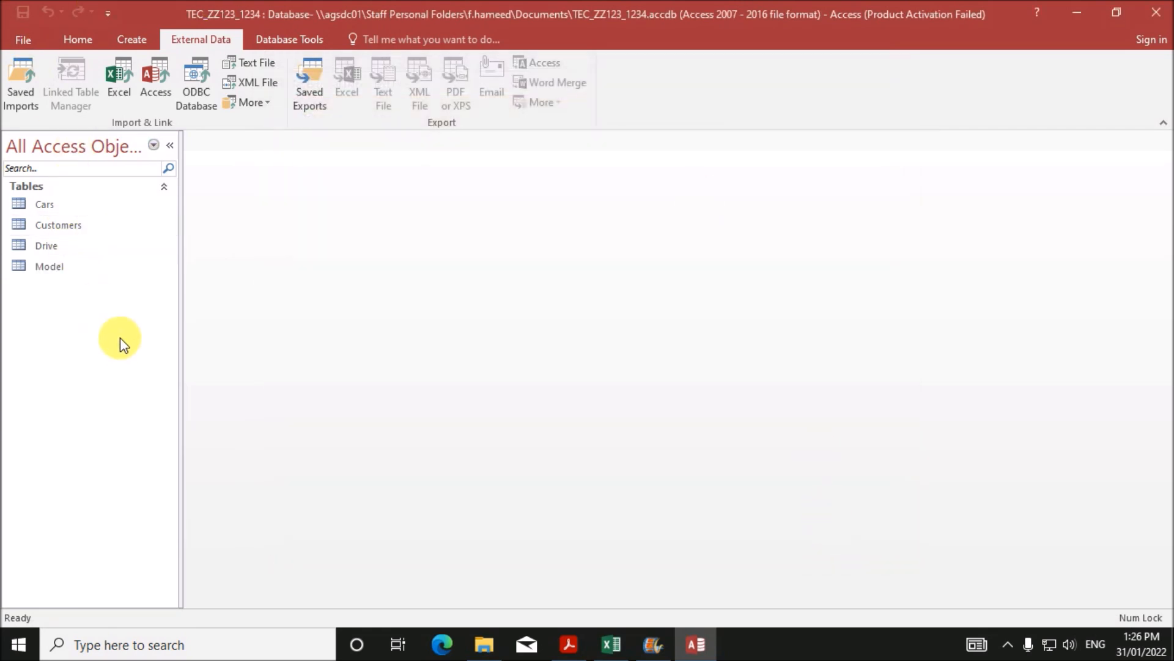
- Open the Cars table in Design View
click(82, 208)
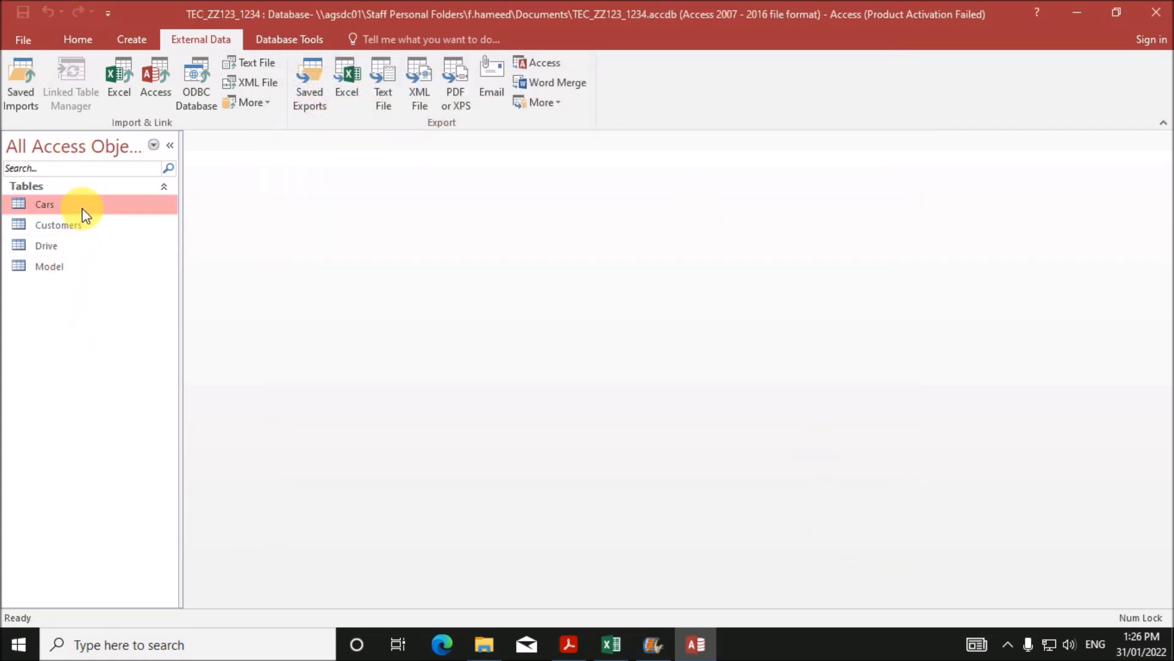
right_click(82, 207)
click(133, 241)
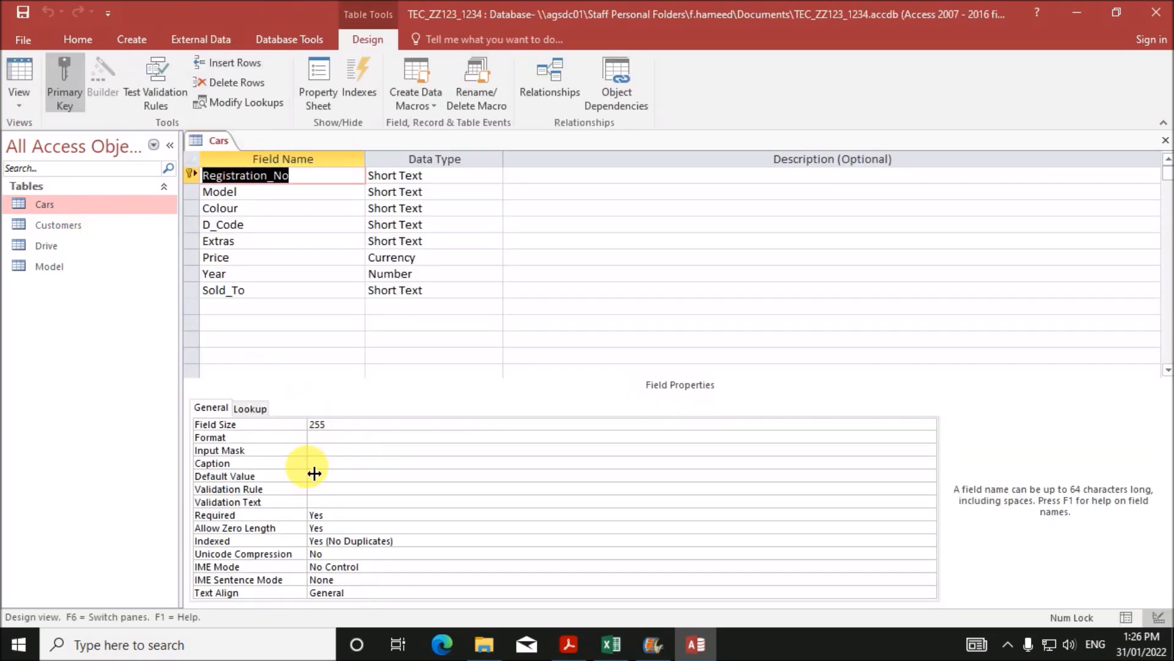
- Set the Price field's Decimal Places to 0, then save and close the Cars design
click(267, 260)
drag(341, 441, 285, 433)
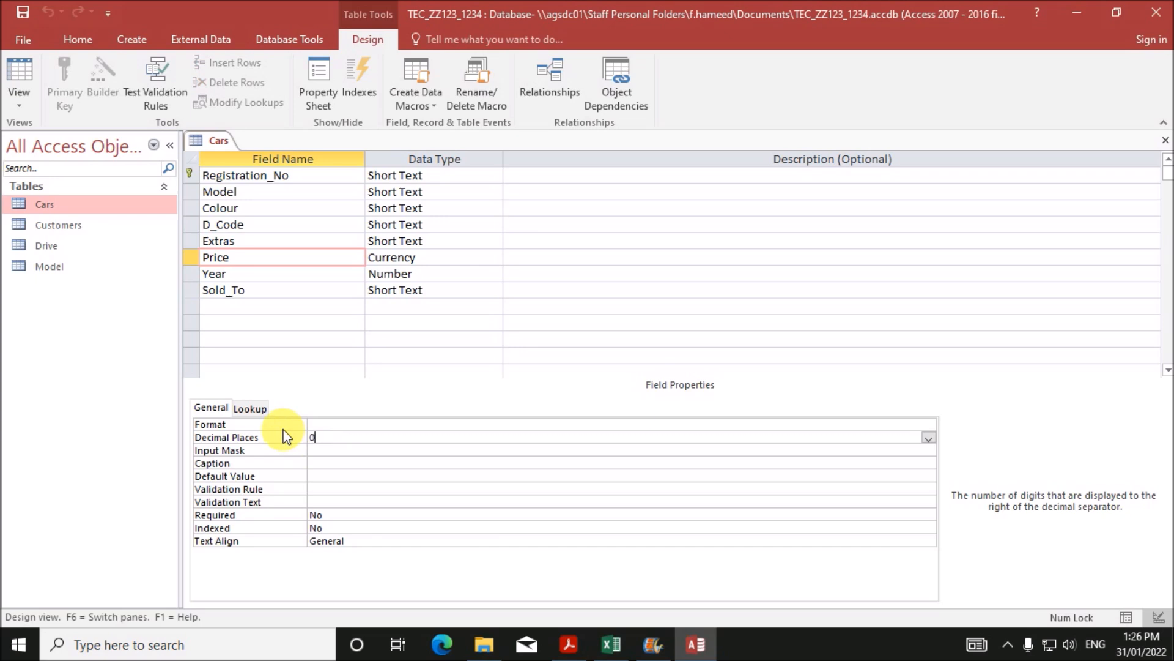
right_click(221, 141)
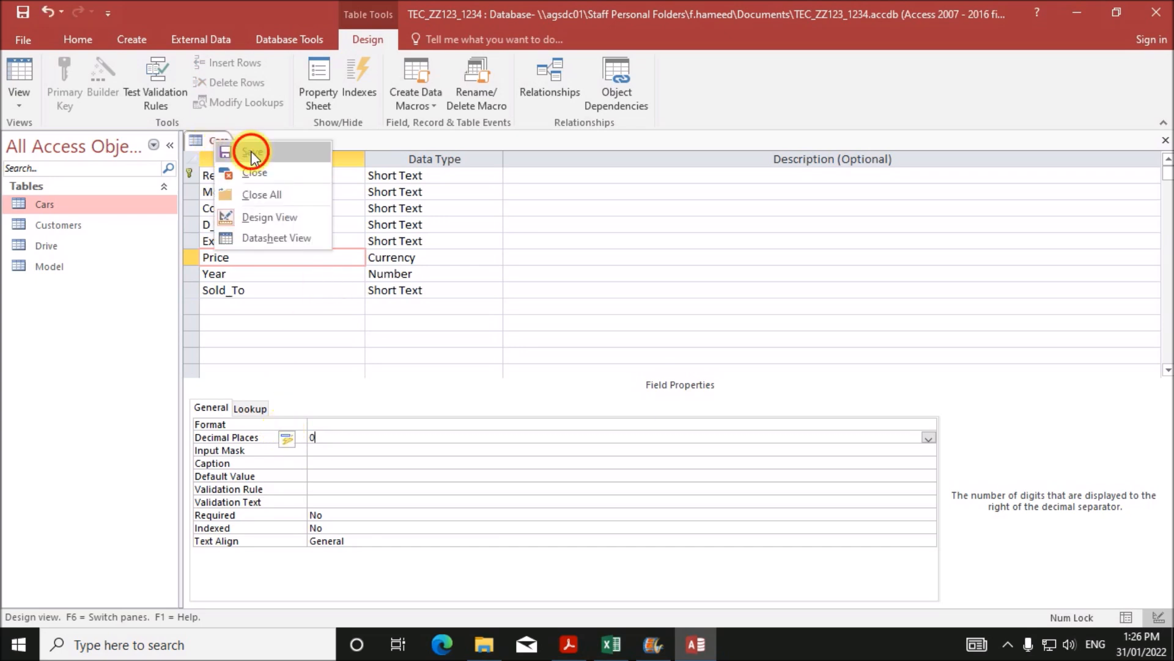
click(253, 156)
right_click(227, 145)
click(257, 174)
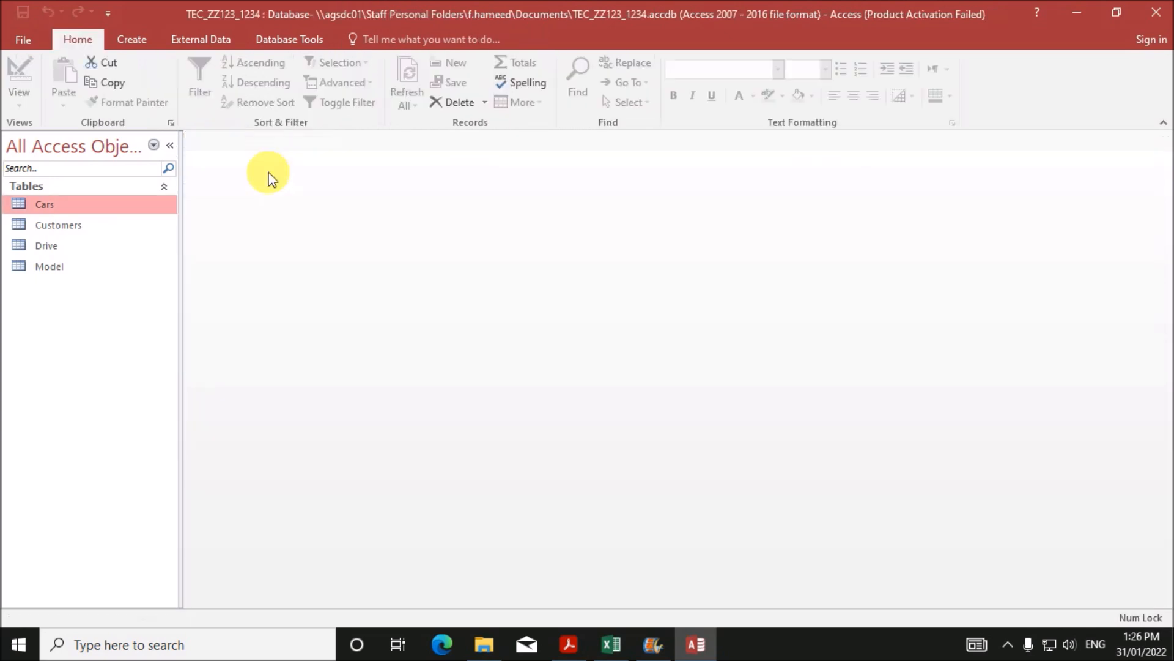
- Open the Relationships window and add Cars, Customers, Drive and Model
click(257, 45)
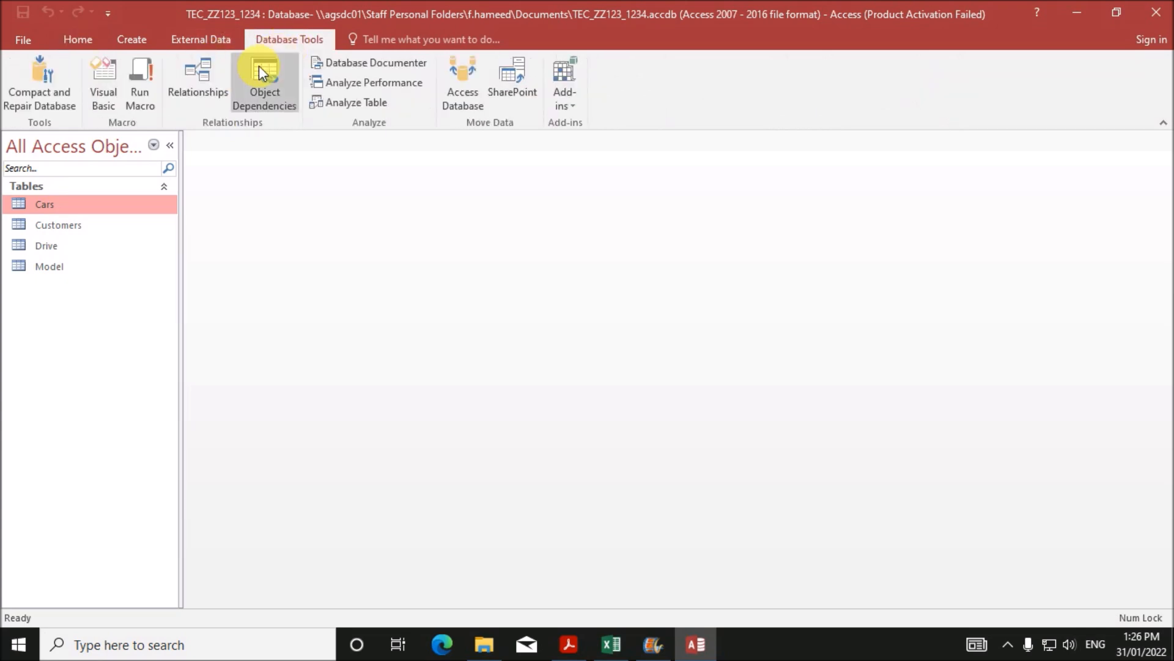
click(195, 103)
drag(520, 157, 531, 125)
click(619, 481)
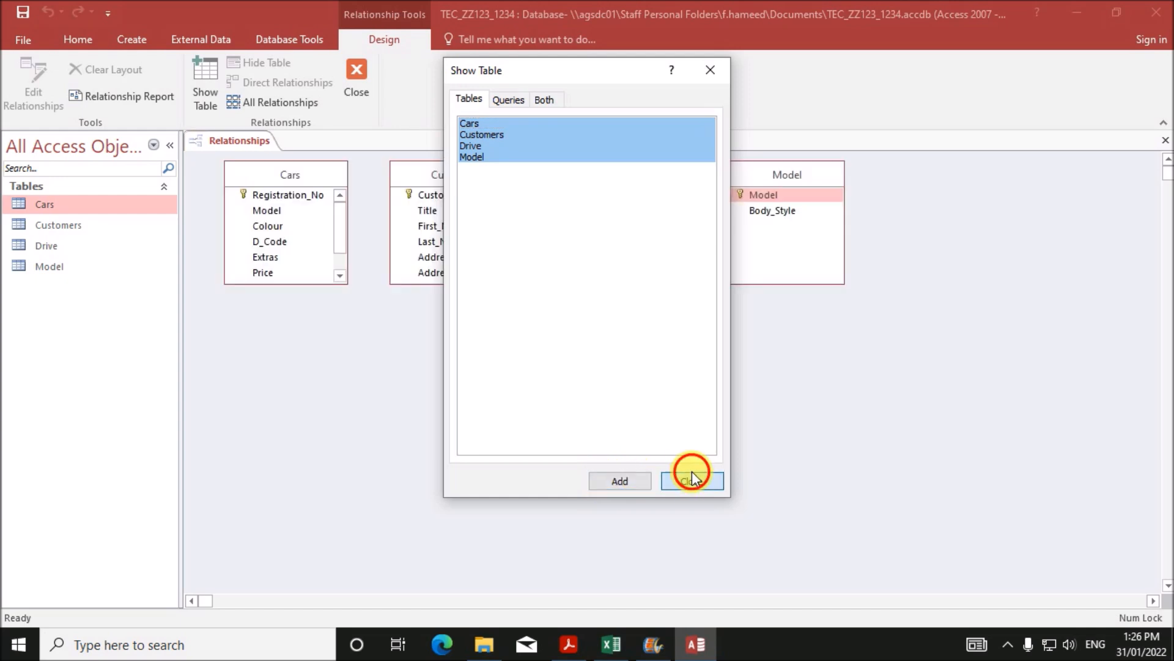
click(690, 480)
- Resize and arrange the tables, Drive under Model, then drag Customer_ID onto Sold_To
drag(253, 289, 262, 351)
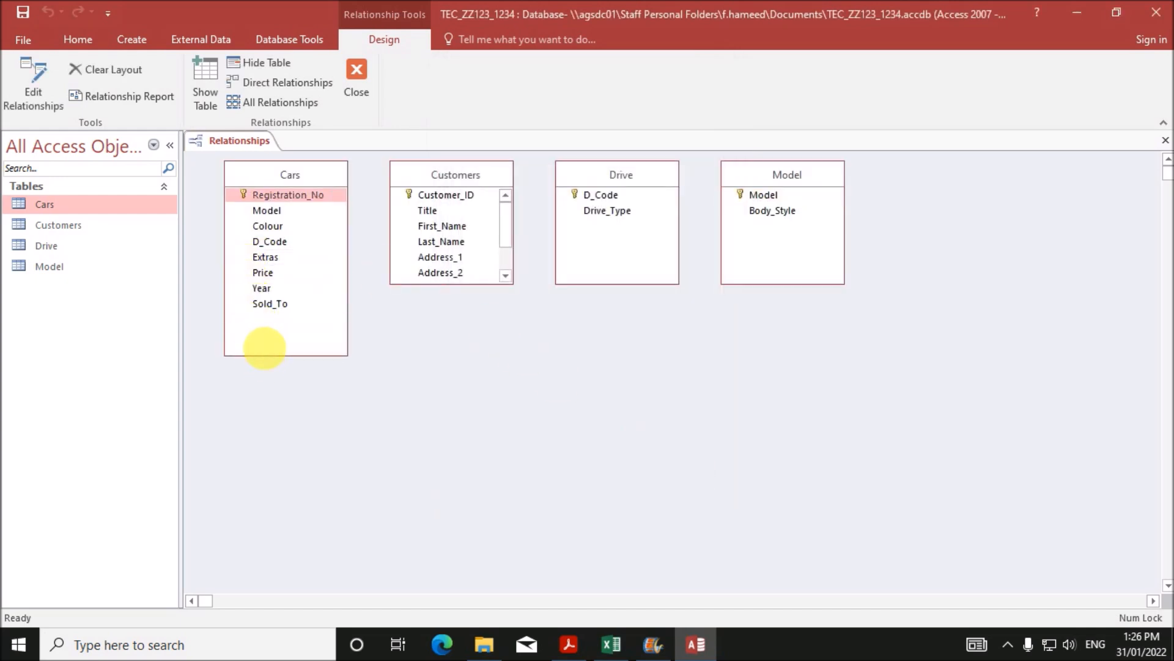
drag(432, 286, 439, 389)
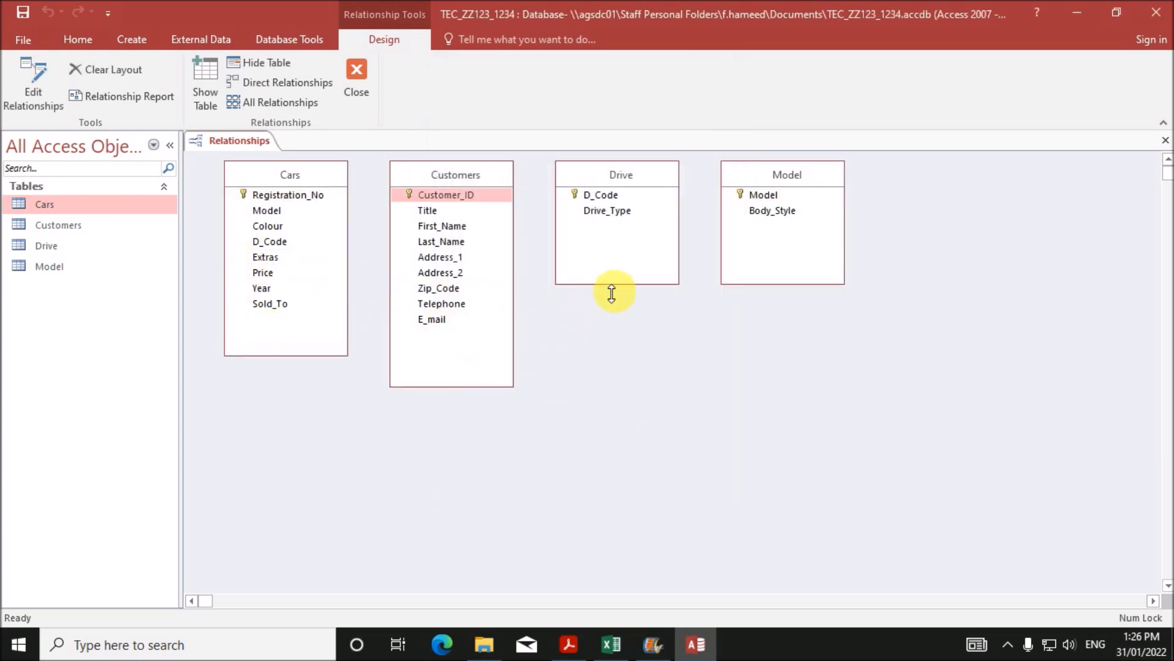
drag(611, 293, 614, 362)
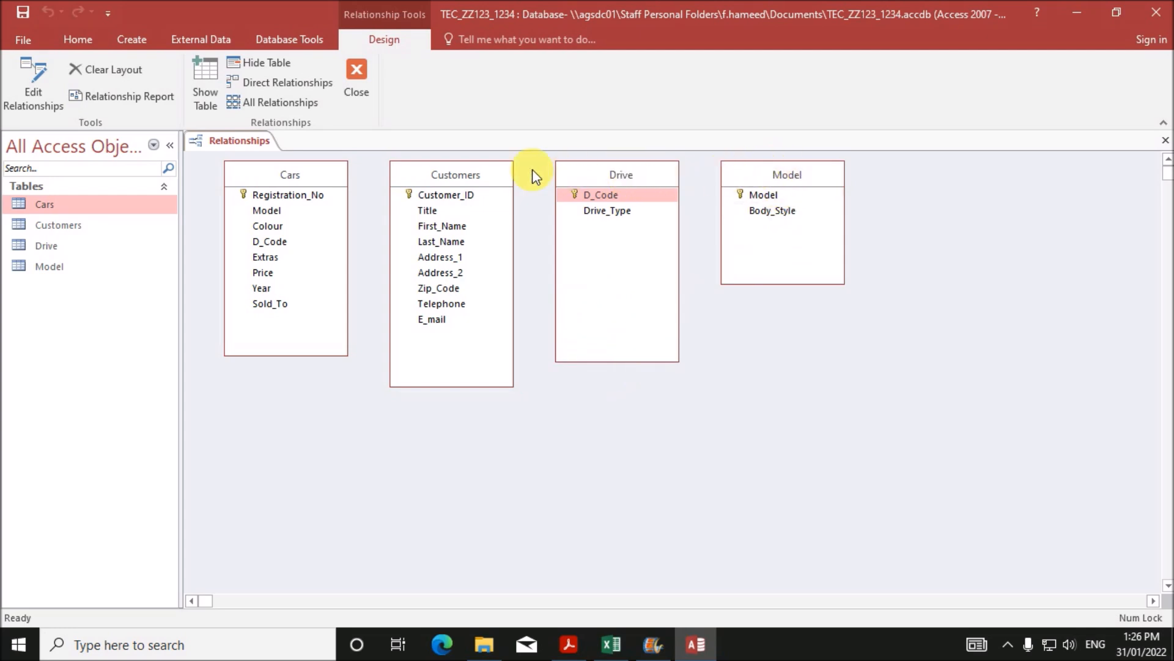
drag(599, 172, 608, 360)
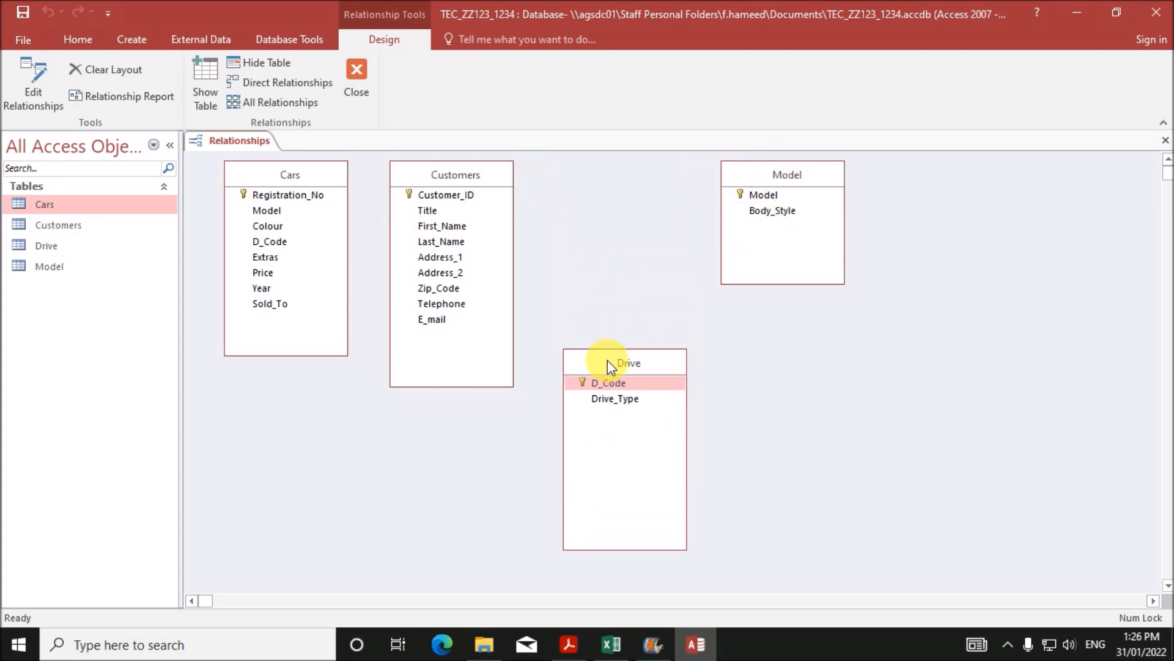
drag(285, 179, 603, 173)
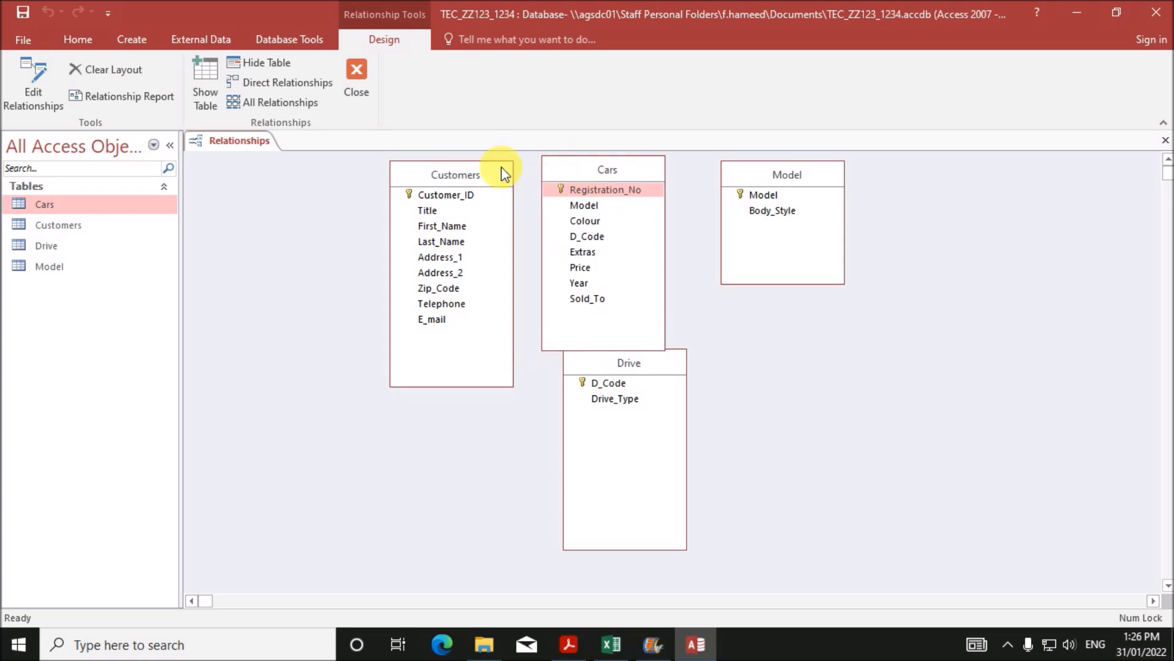
drag(467, 177, 368, 176)
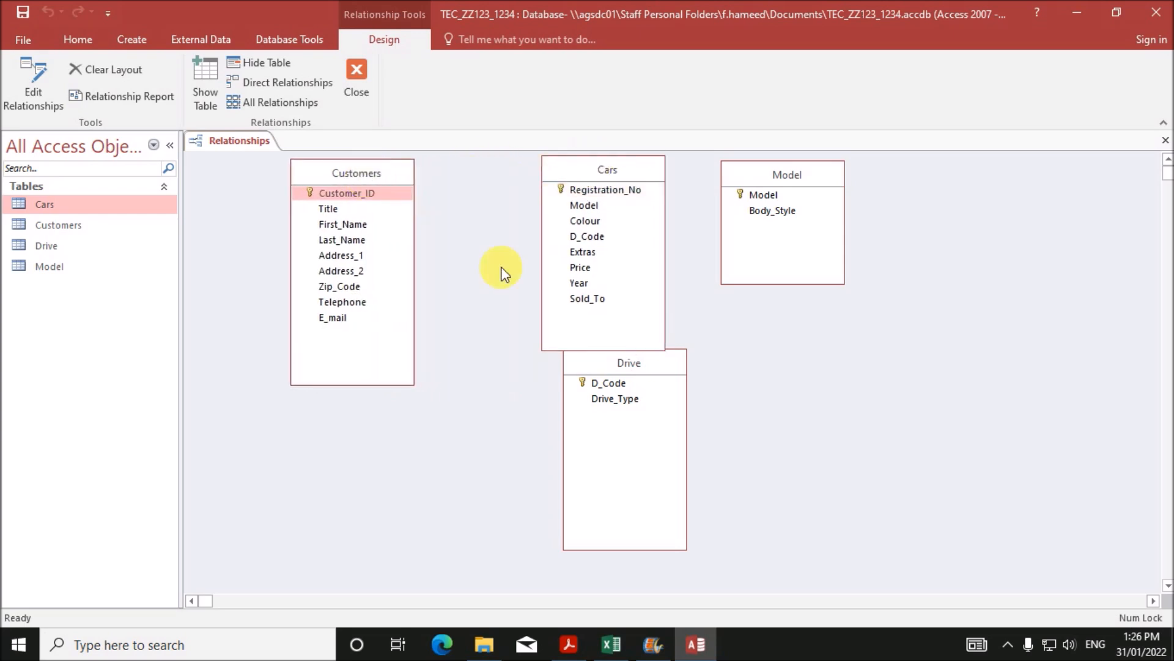
click(647, 367)
drag(647, 367, 827, 346)
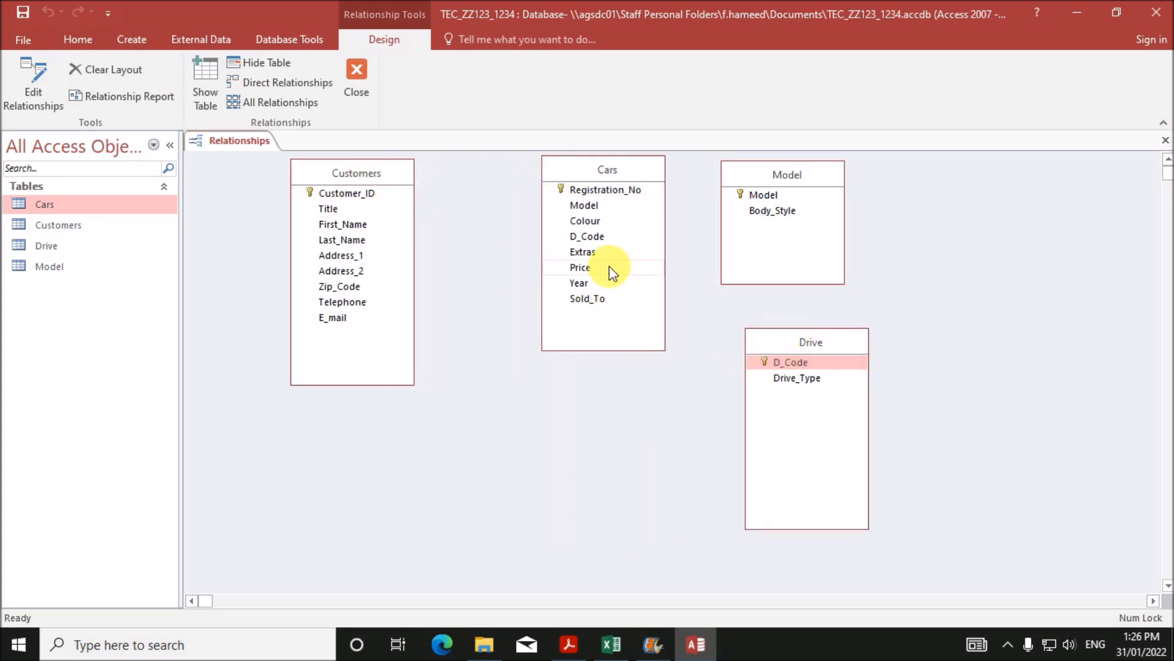
click(377, 194)
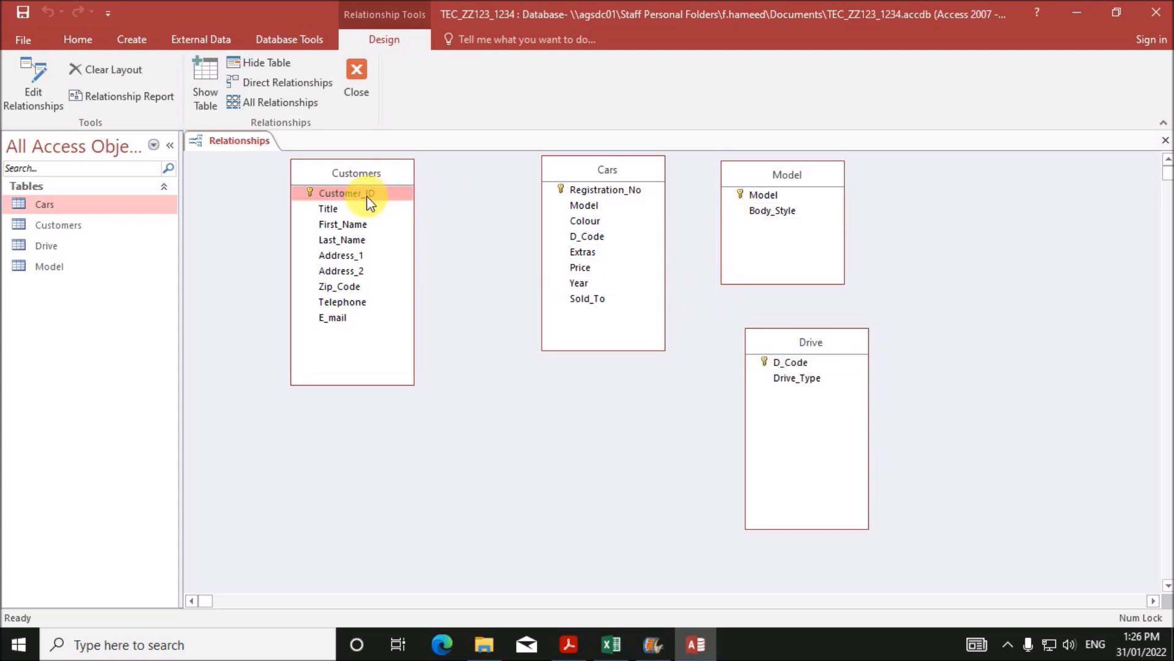
drag(369, 197, 608, 298)
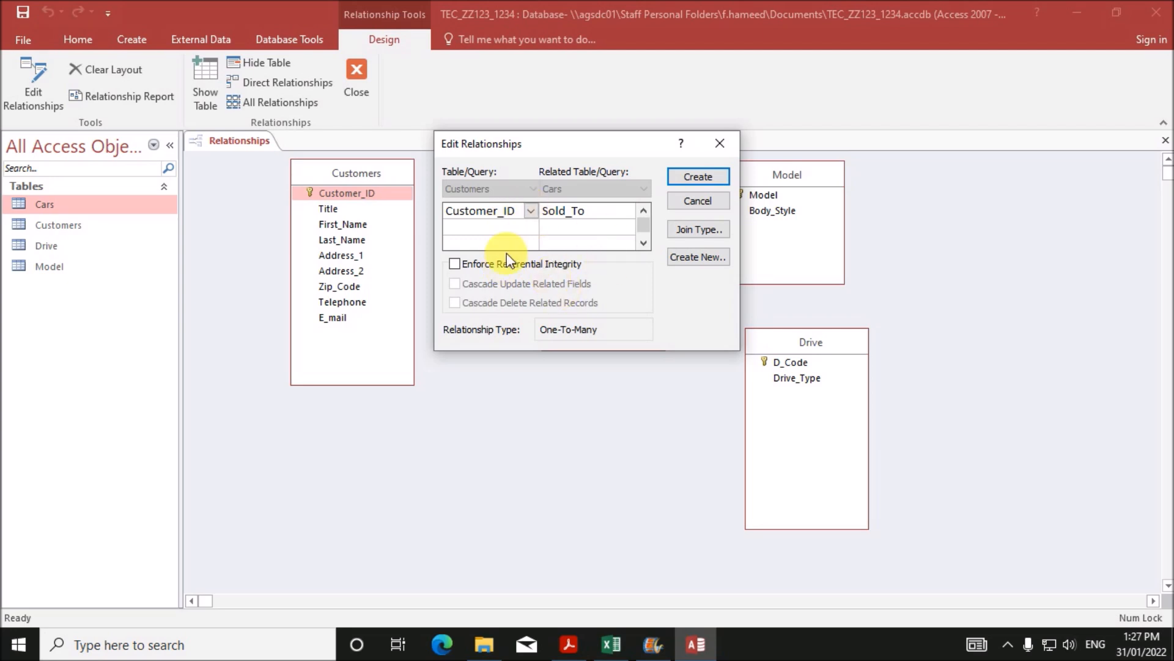
- Create the Customer_ID–Sold_To, Model–Model and D_Code–D_Code relationships
click(697, 176)
click(746, 192)
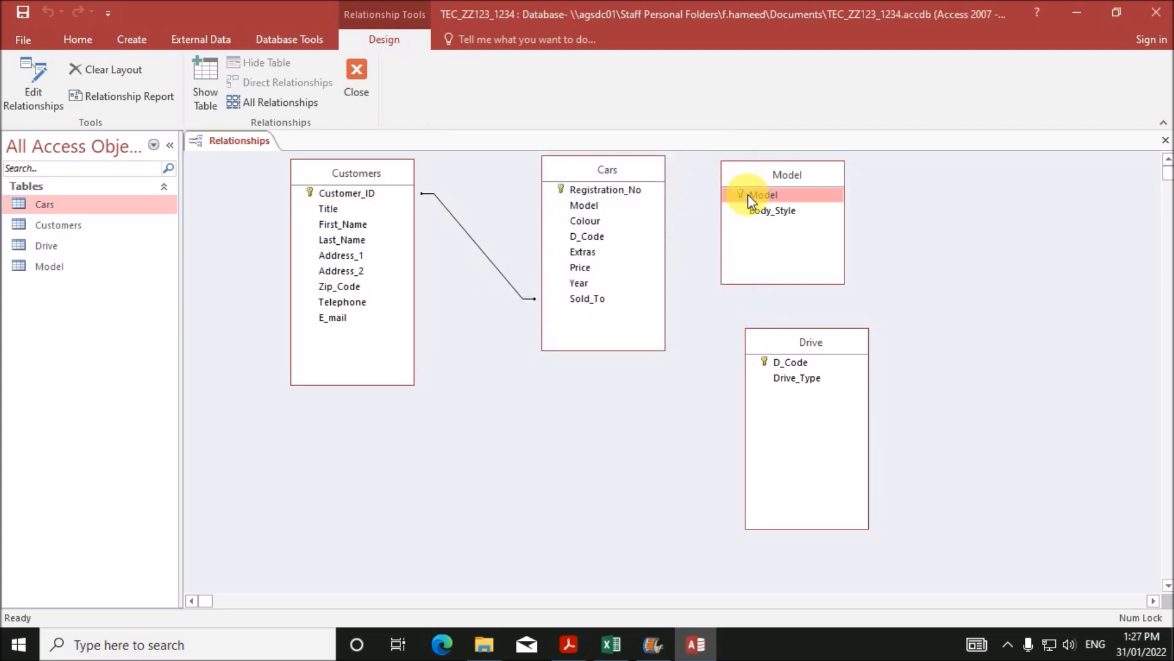
drag(751, 194, 587, 205)
click(697, 176)
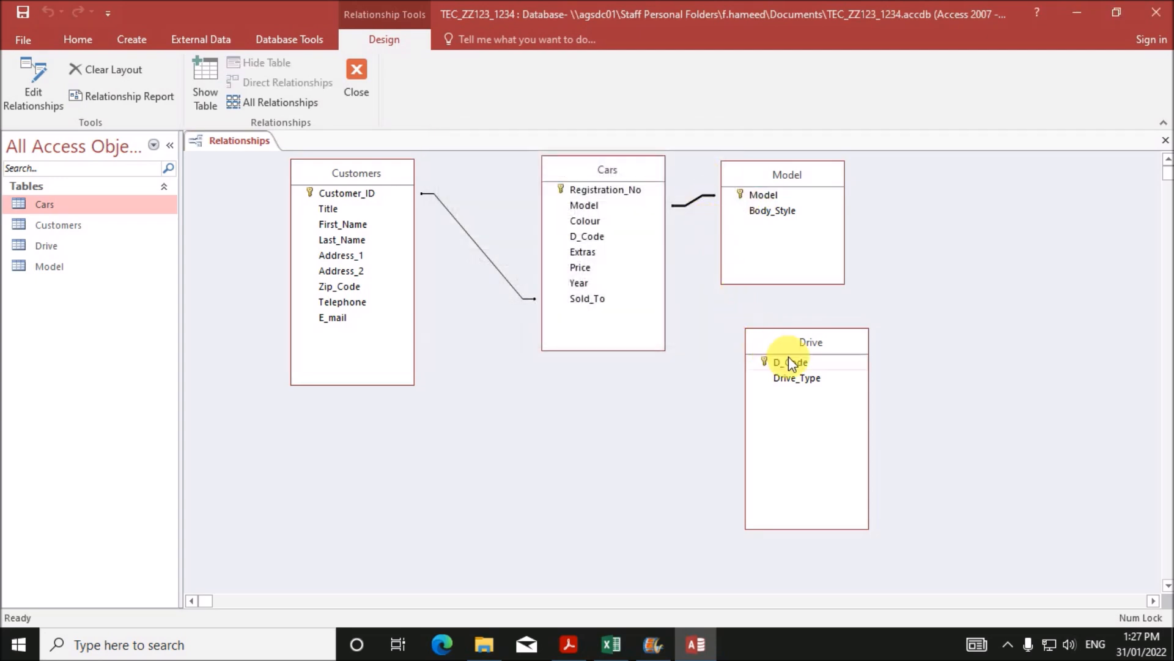
drag(790, 365, 636, 285)
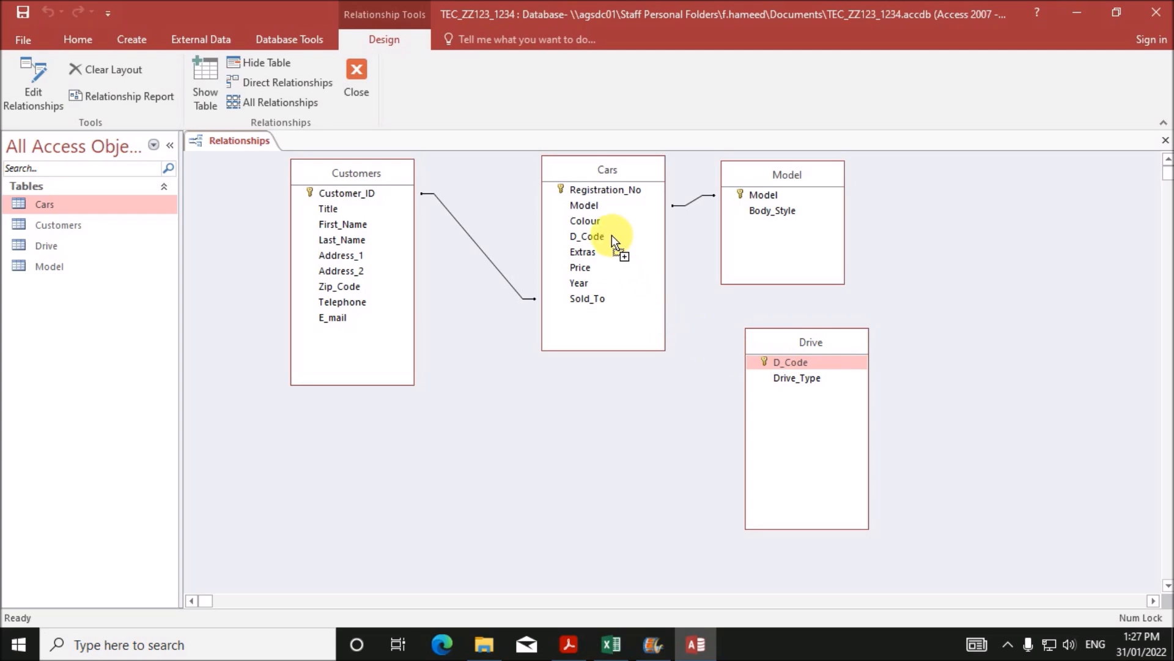
drag(611, 235, 612, 237)
click(696, 102)
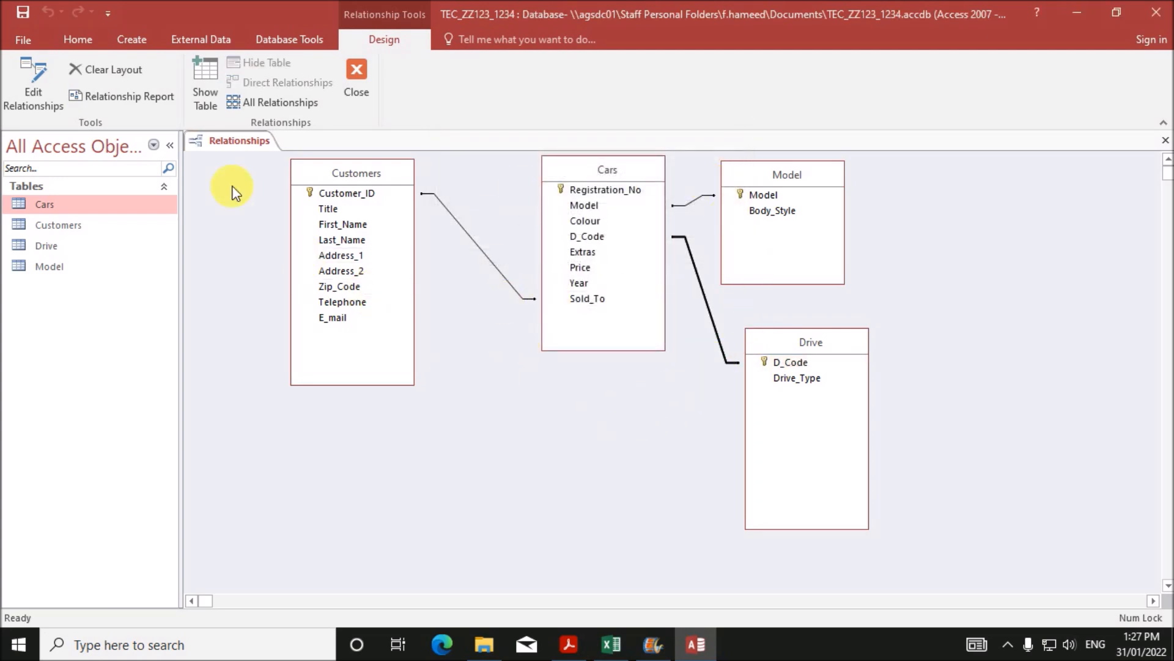
- Save and close the relationships layout, then return to the exam paper PDF
right_click(219, 141)
click(234, 150)
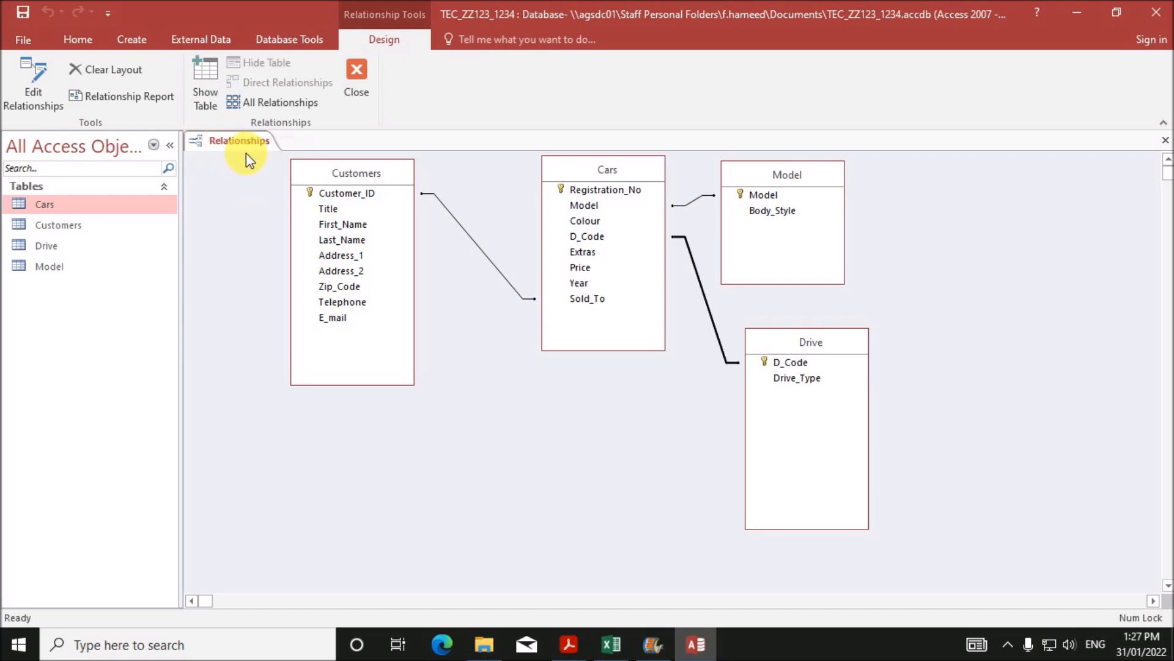
click(355, 84)
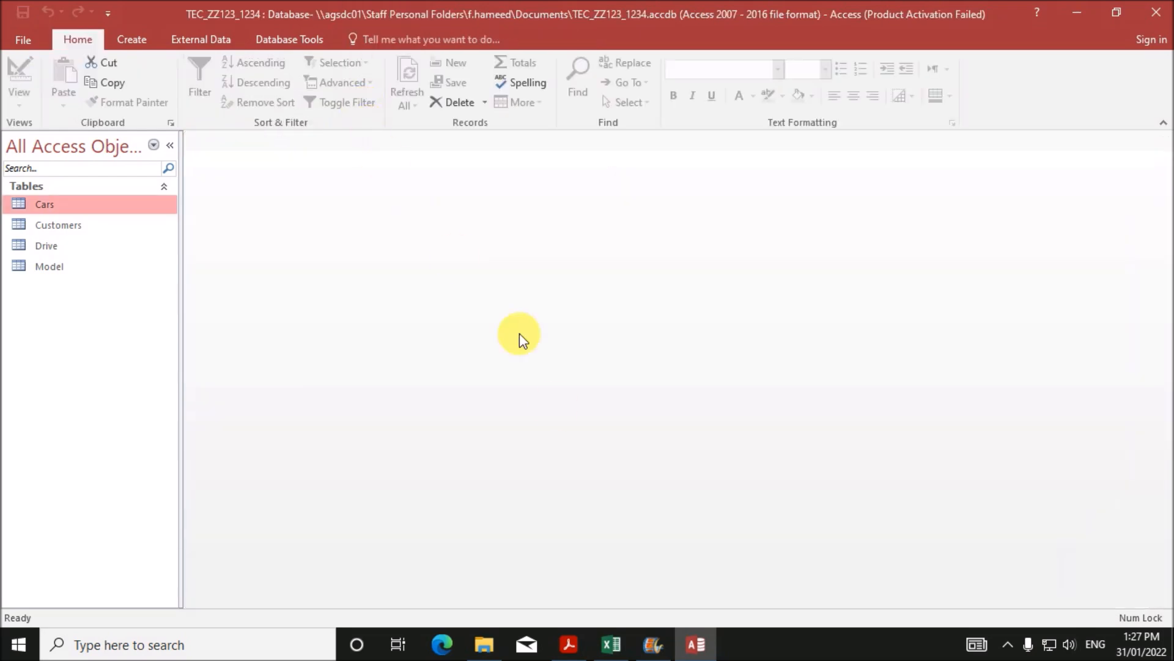
click(567, 643)
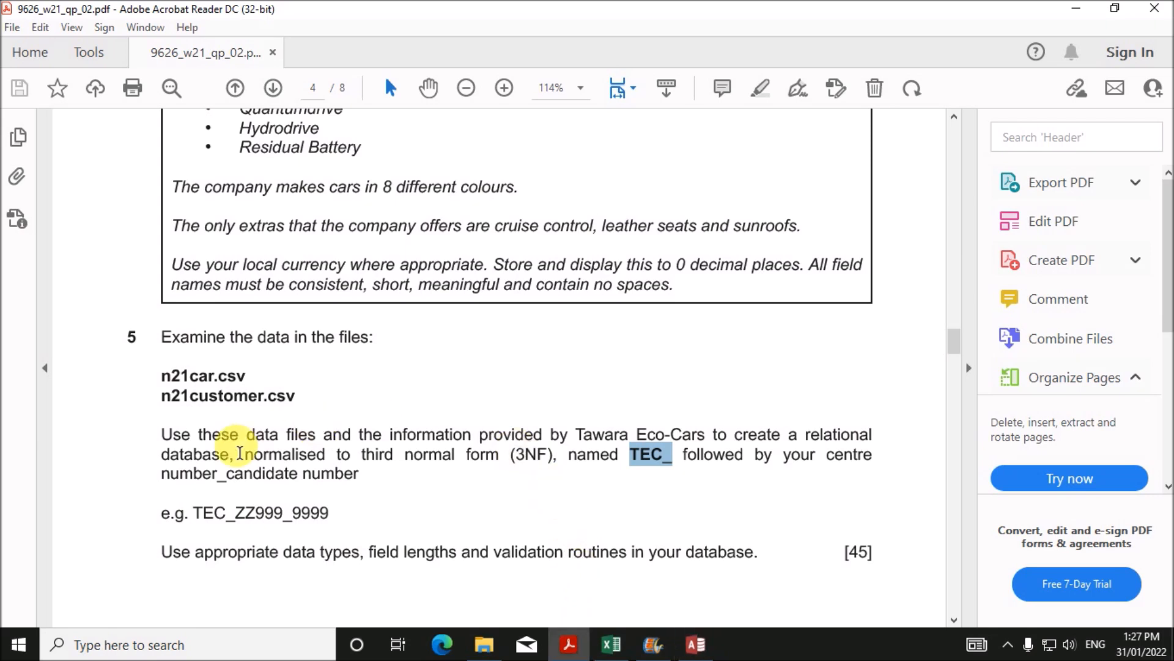
scroll(380, 538, down, 3)
scroll(380, 539, down, 2)
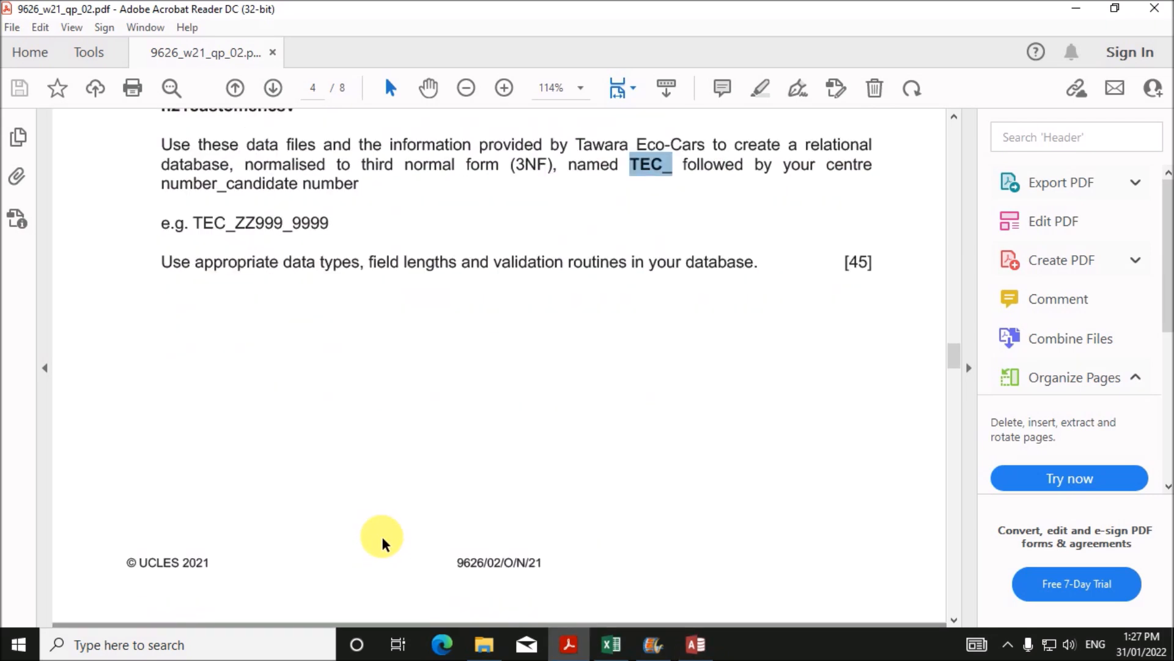
scroll(471, 465, down, 1)
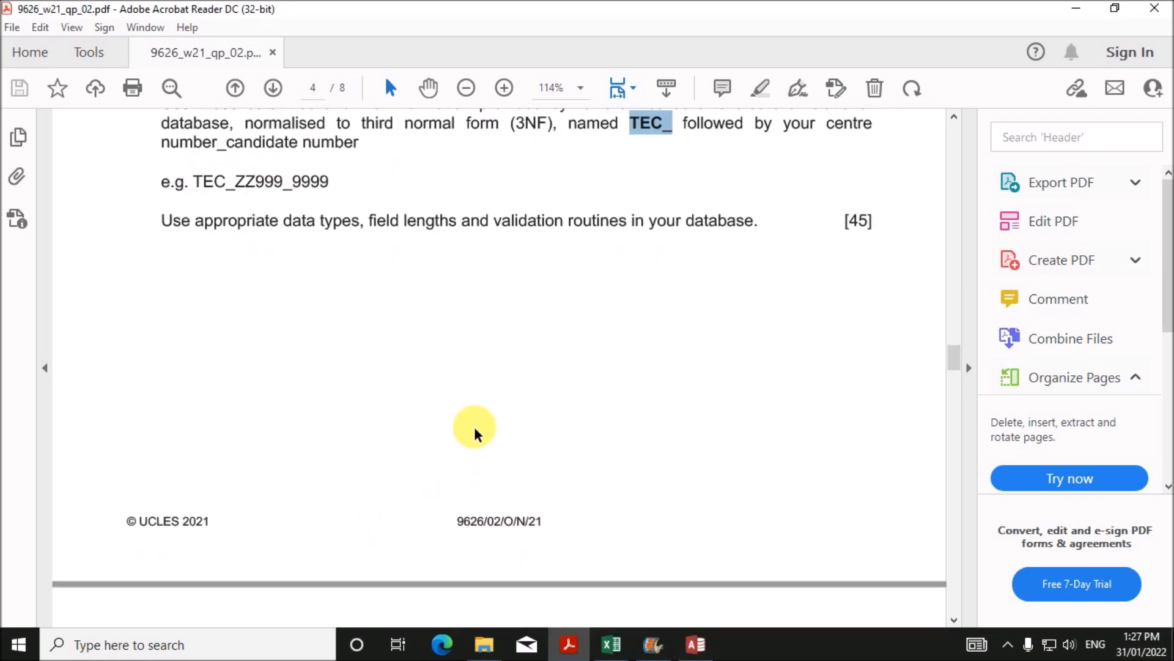
scroll(477, 432, down, 2)
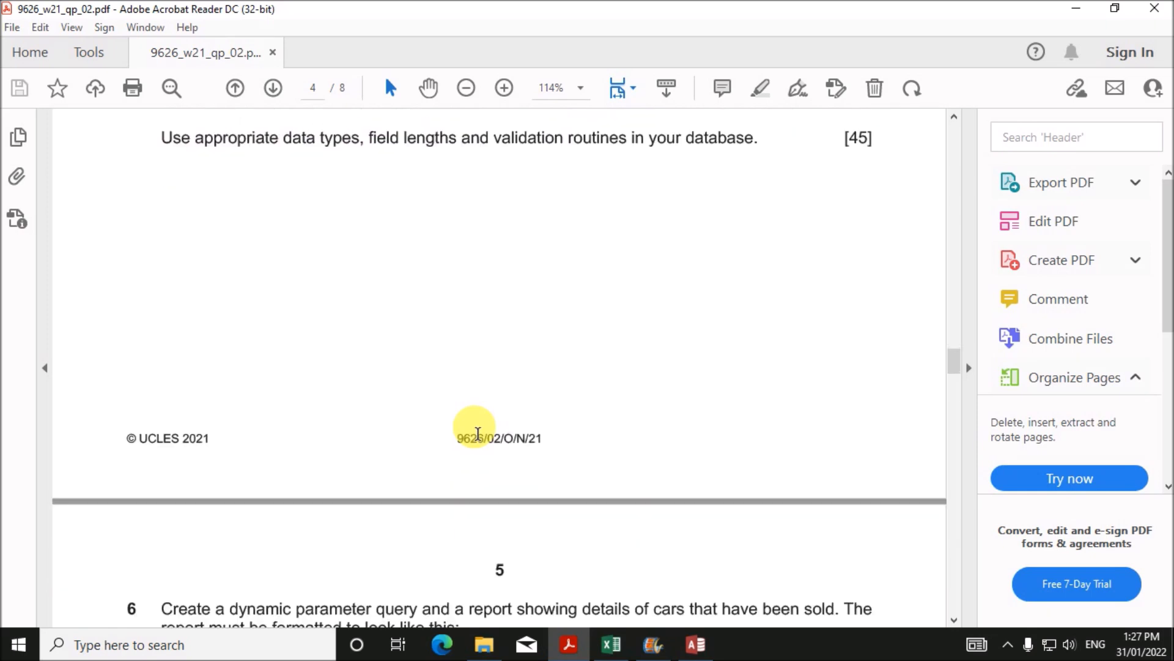
scroll(477, 432, up, 4)
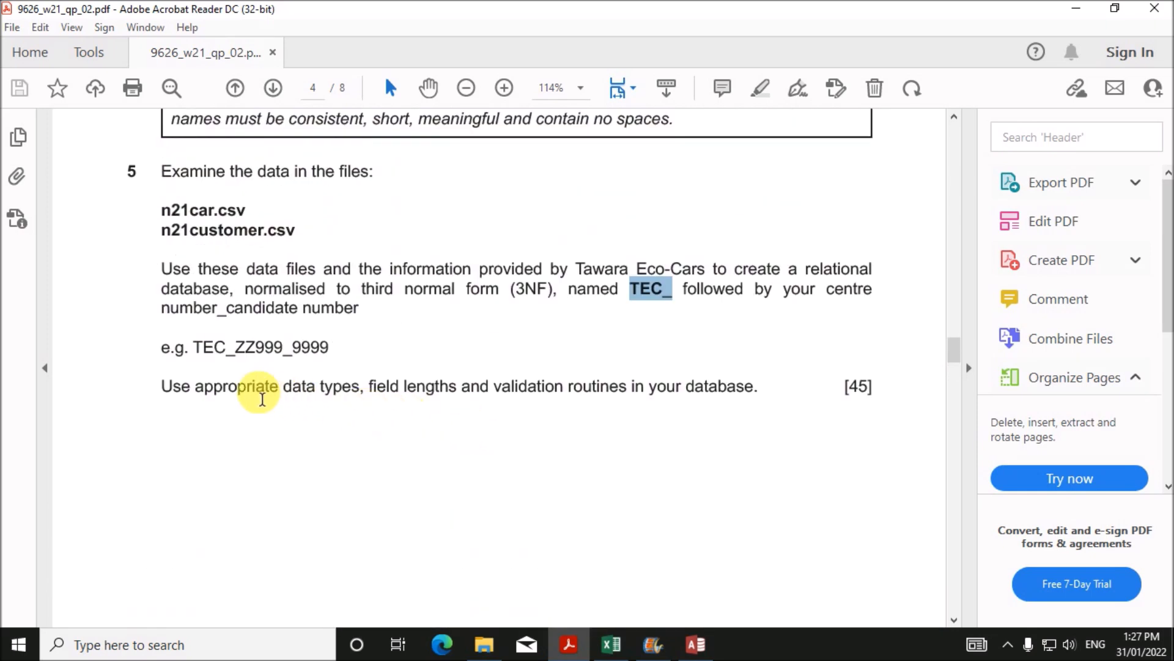
drag(196, 391, 739, 389)
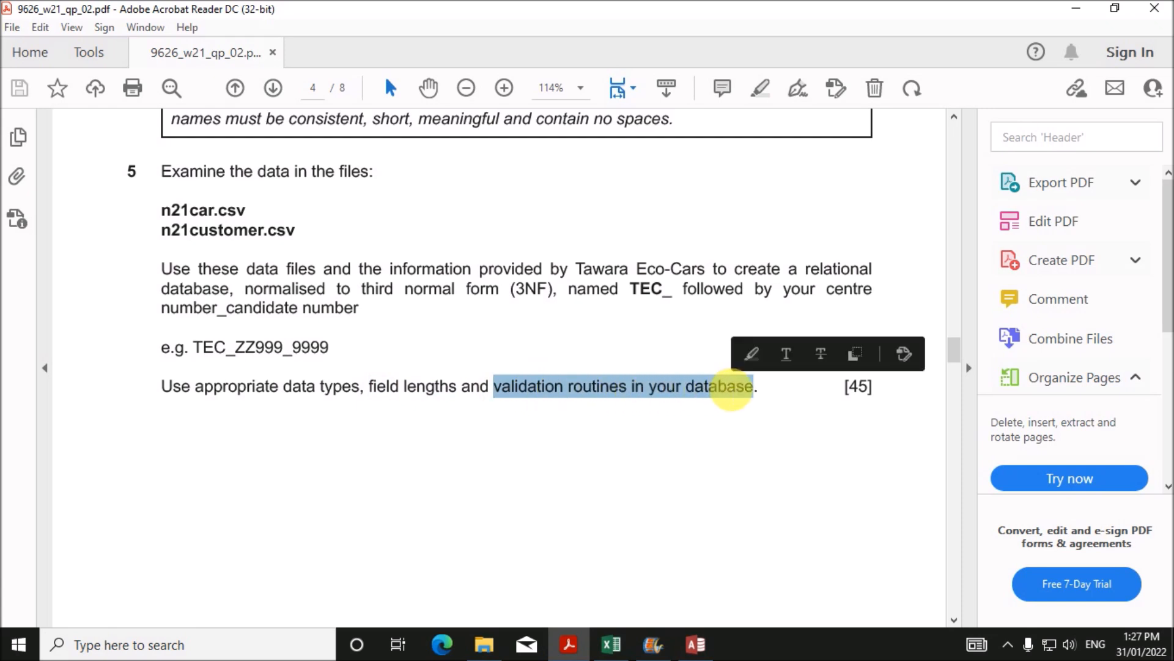
click(568, 391)
click(702, 645)
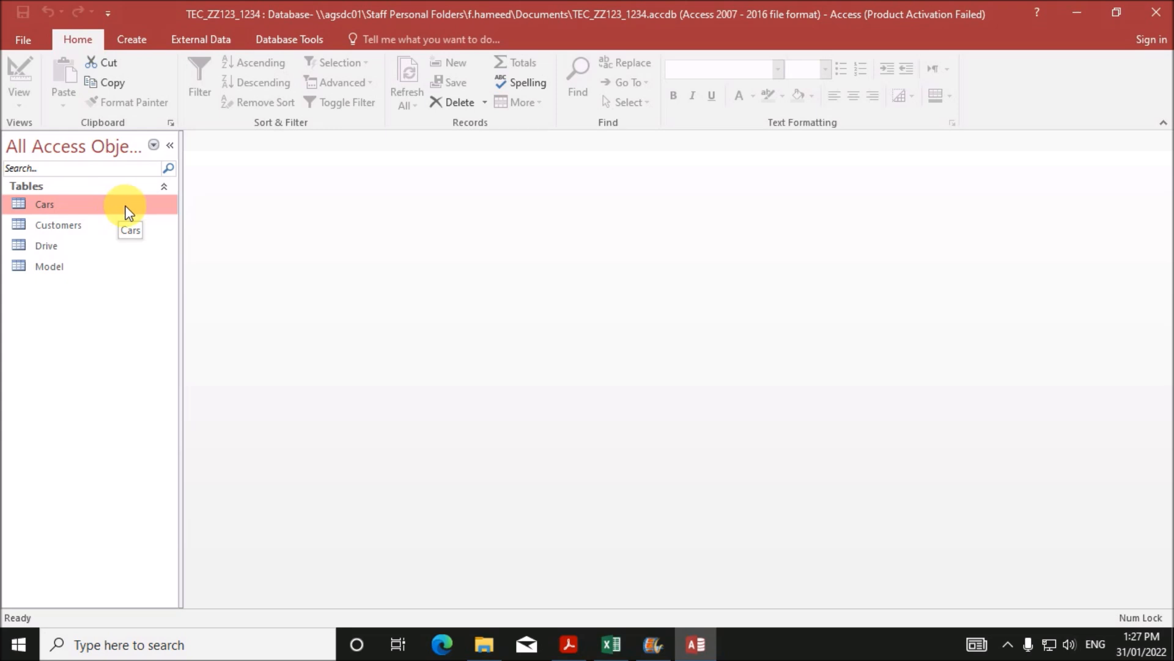
- Check the format of the Cars registration numbers, such as AA123HV, in the records
right_click(126, 206)
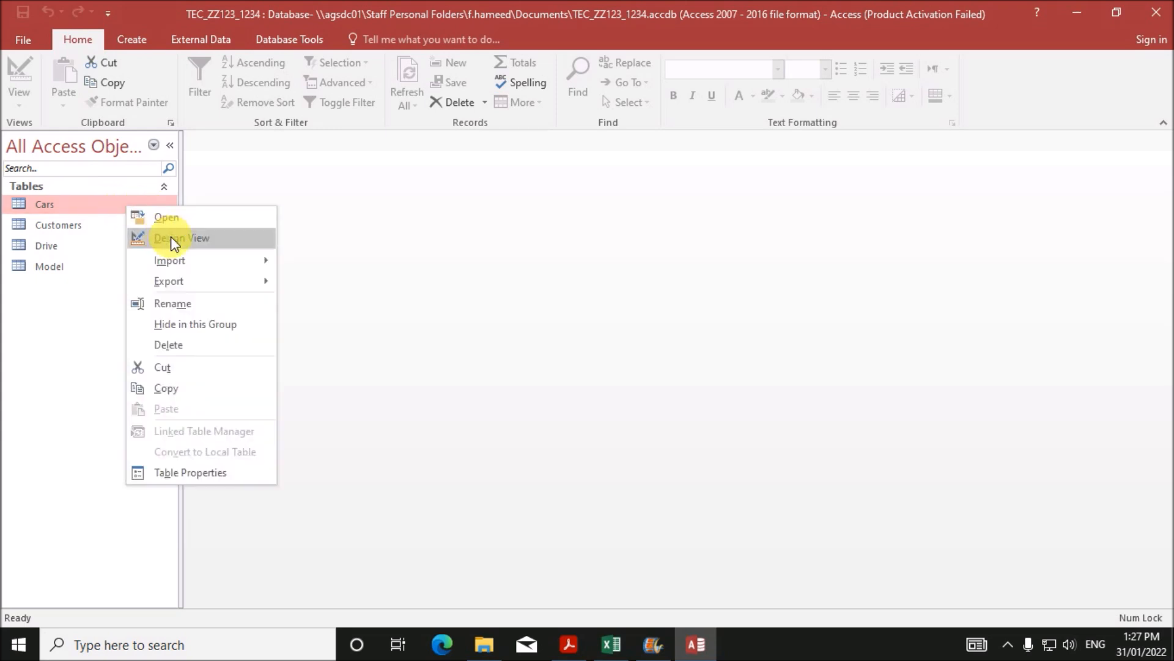
click(171, 238)
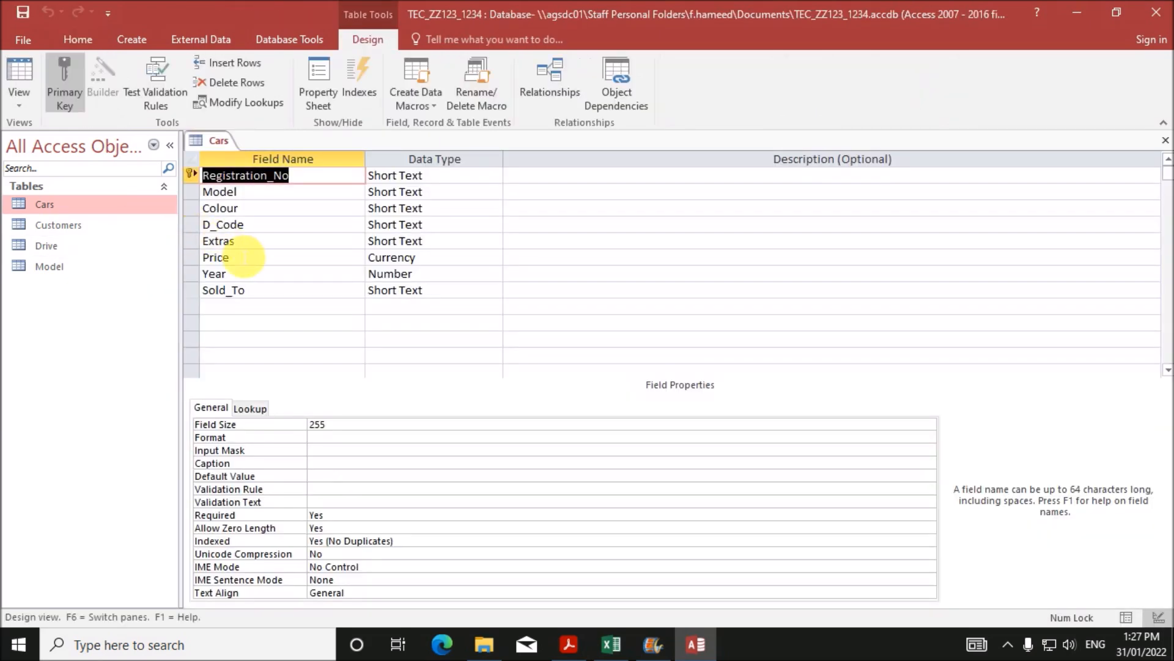
double_click(97, 204)
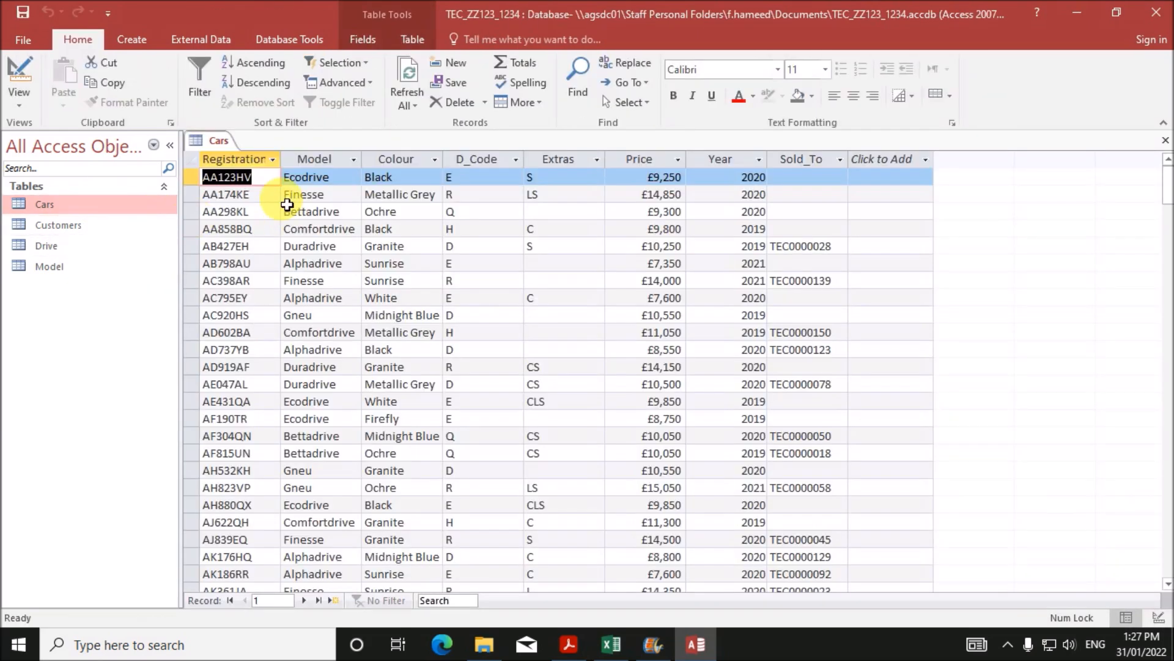
click(248, 177)
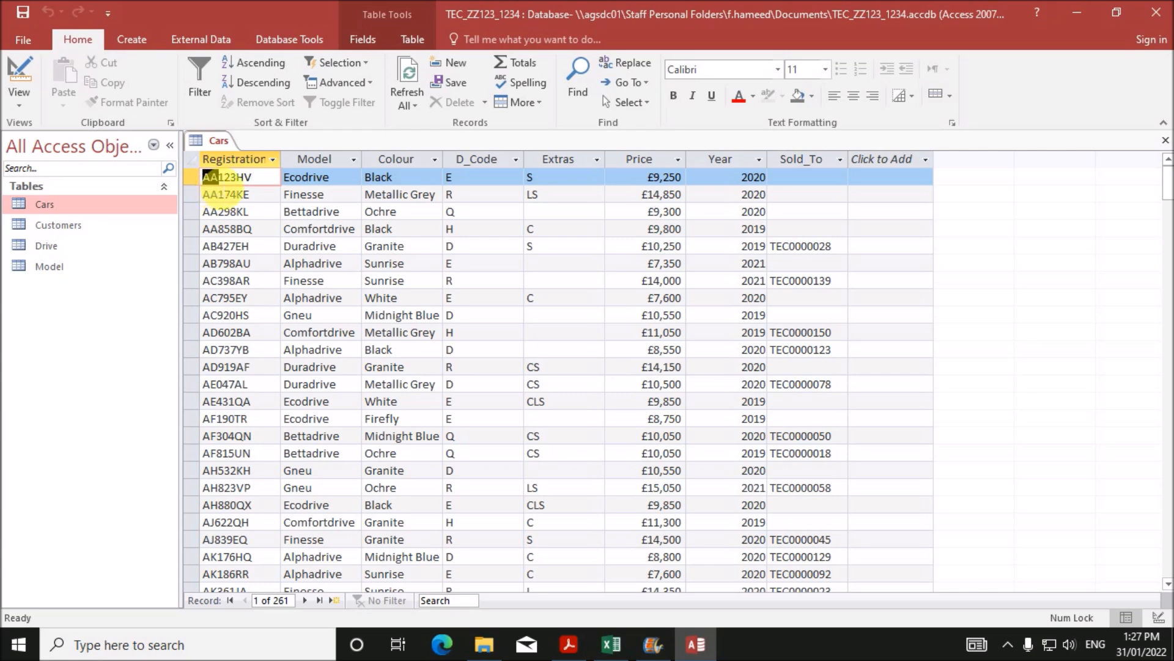
drag(218, 179, 254, 182)
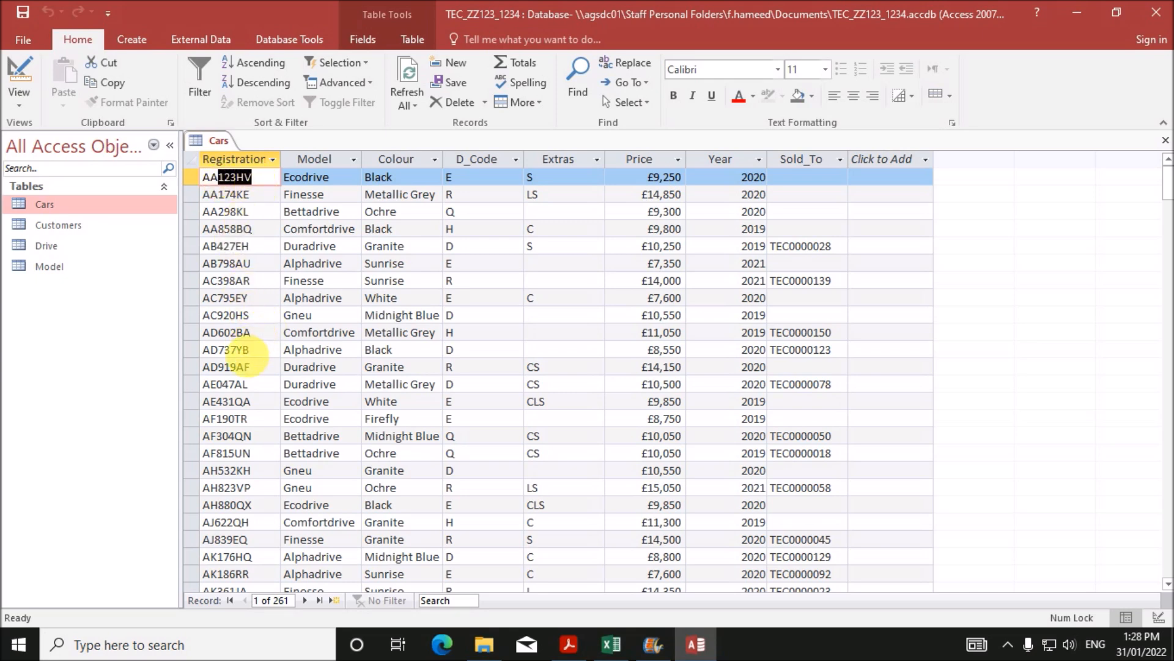
scroll(236, 311, down, 2)
scroll(248, 365, down, 3)
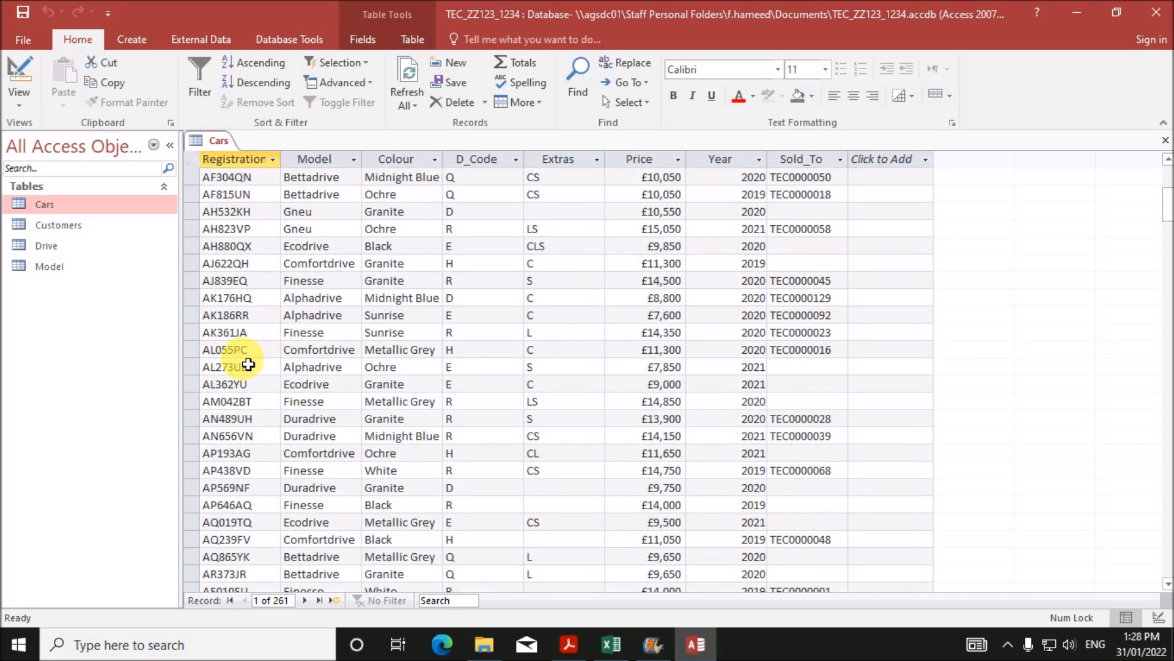
scroll(249, 364, down, 4)
scroll(249, 364, up, 9)
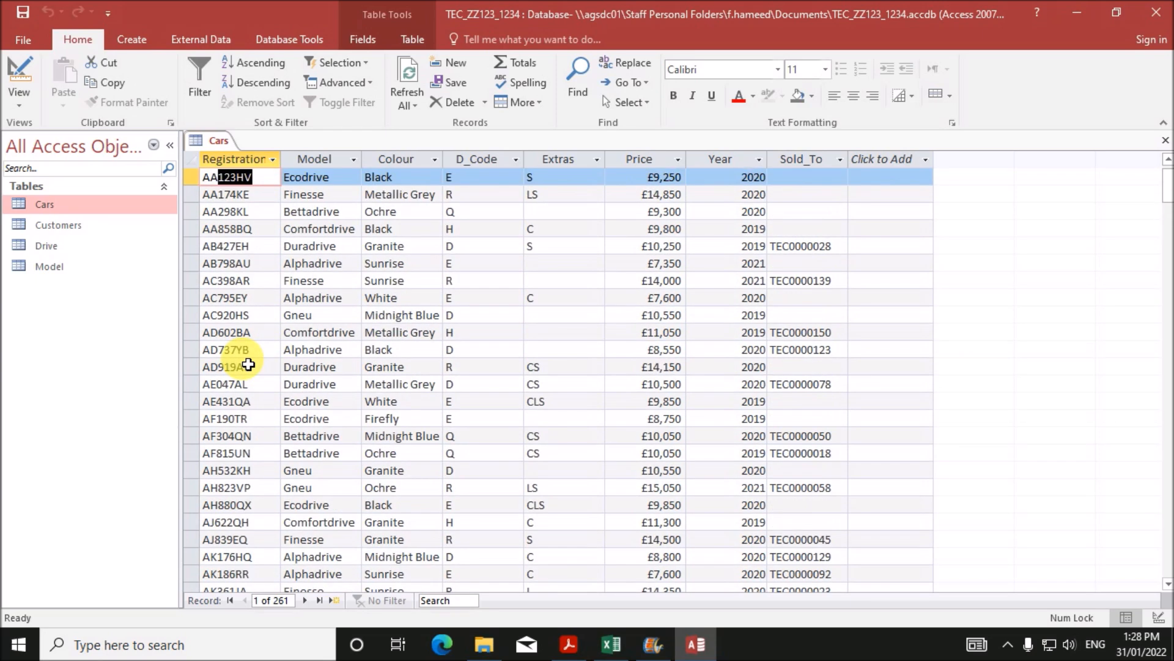
- Switch Cars back to Design view and begin editing the Registration_No input mask
right_click(215, 141)
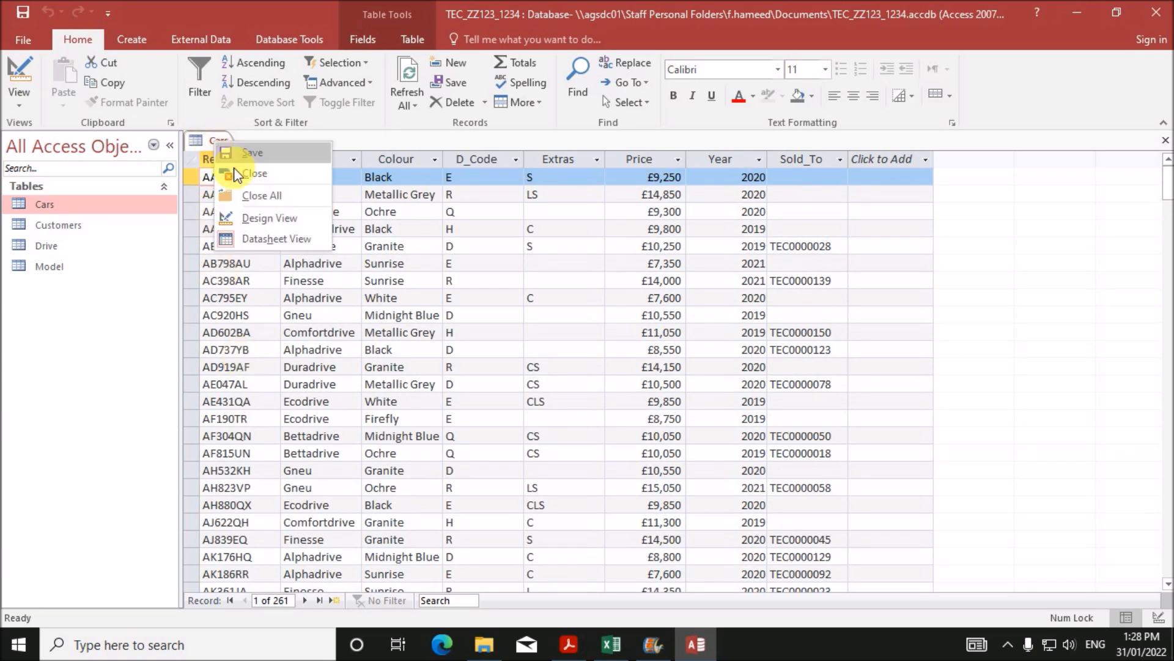
click(267, 220)
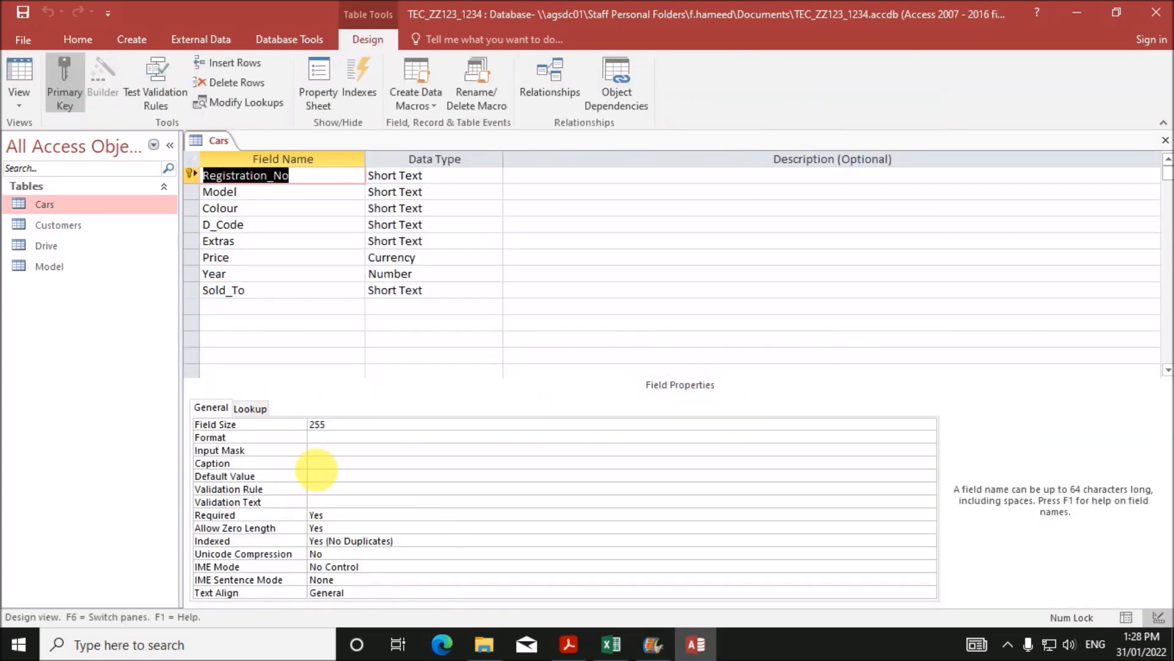
click(324, 450)
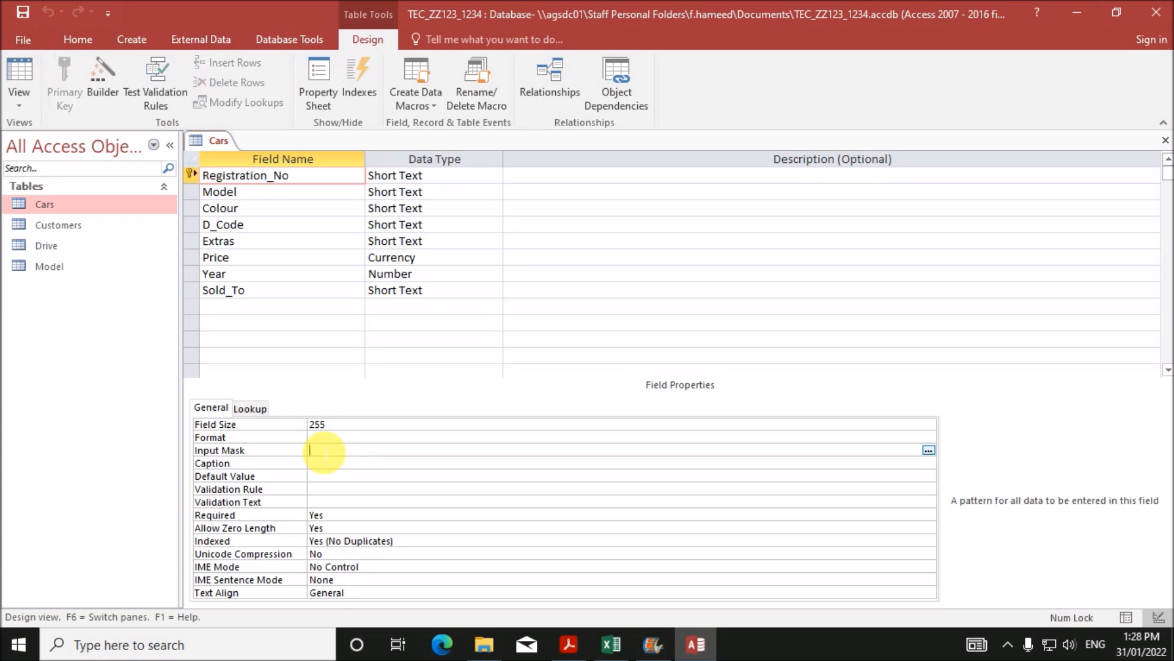
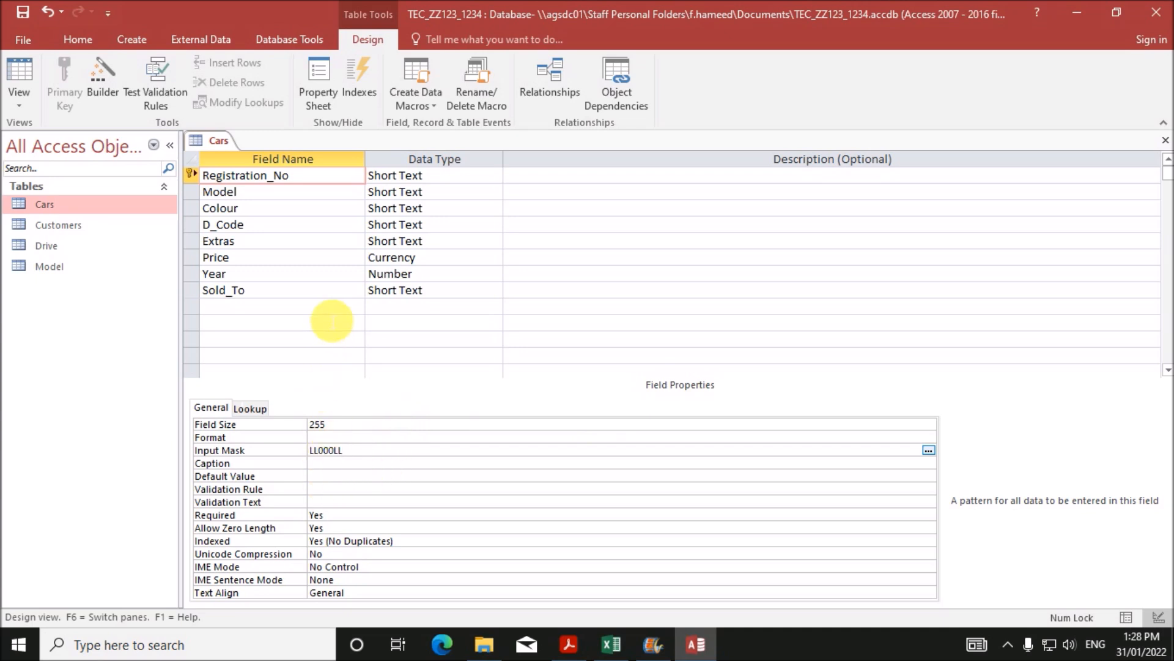
- Save the Cars table design and cut the Registration_No field size from 255 to 7
right_click(217, 135)
click(262, 147)
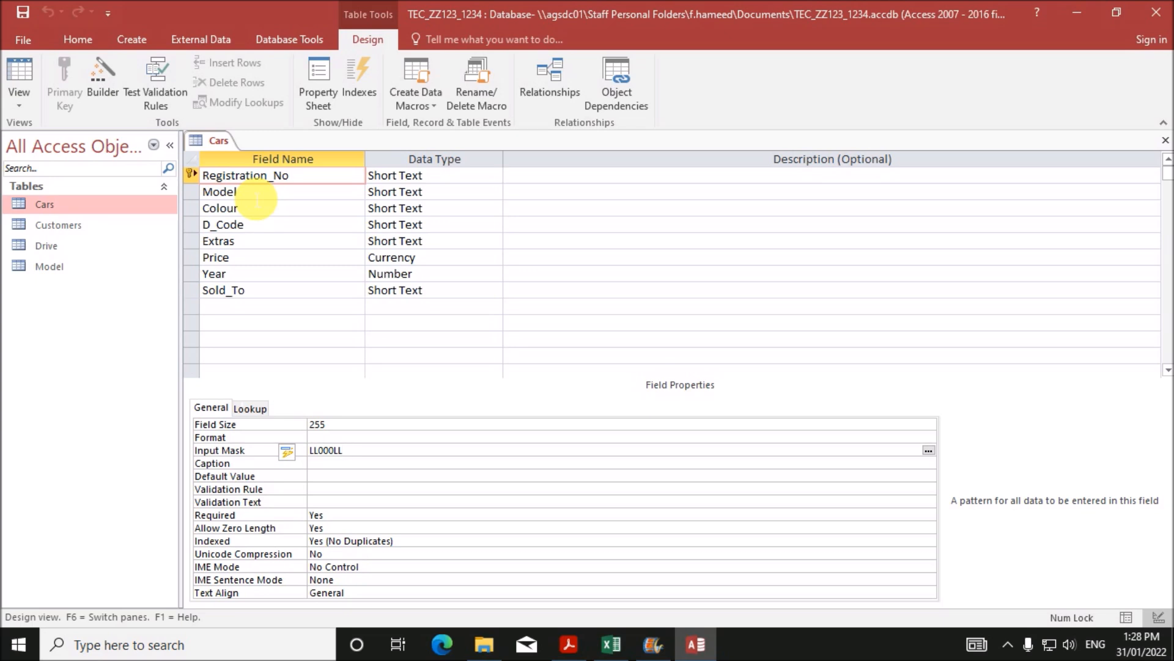
click(310, 177)
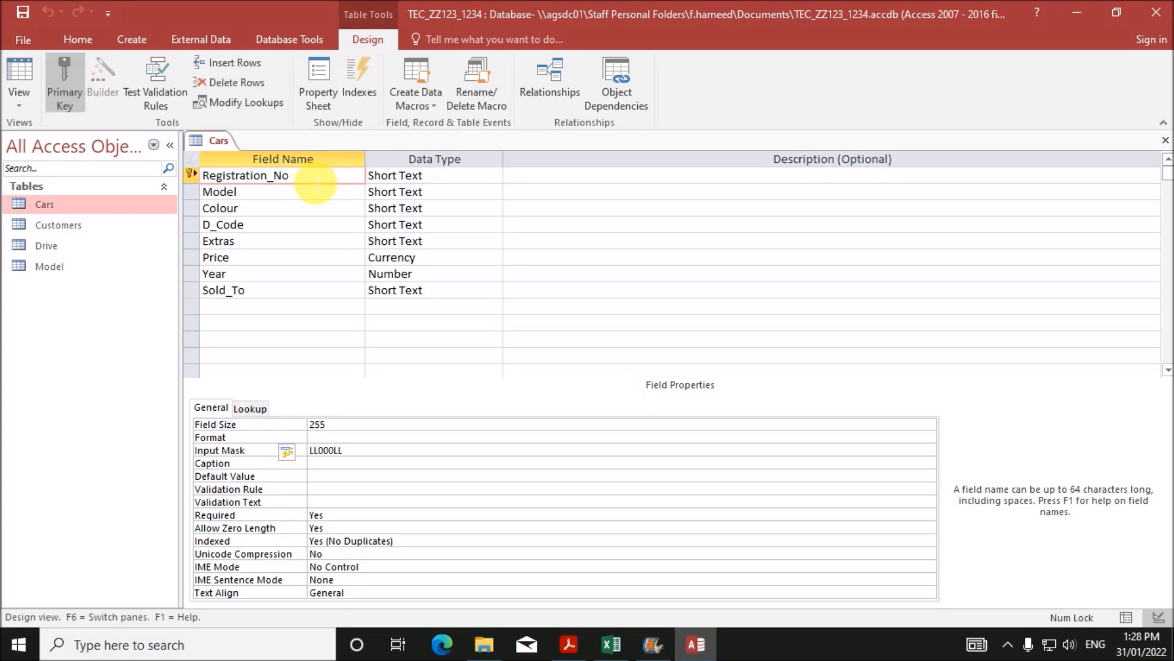
click(334, 427)
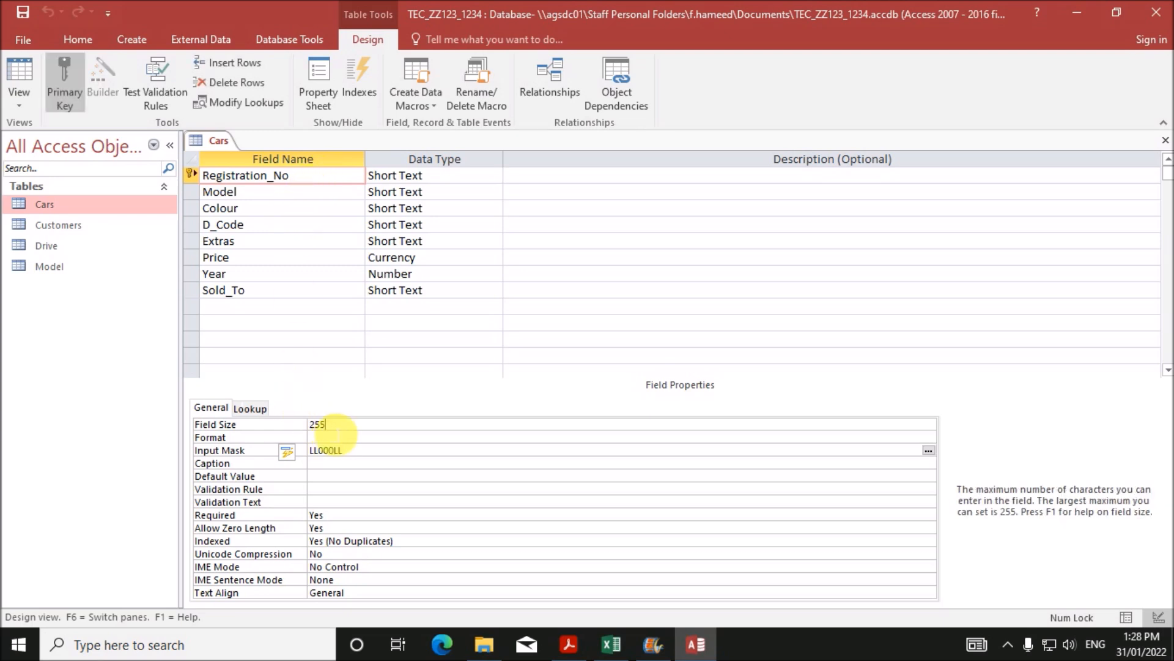
click(278, 425)
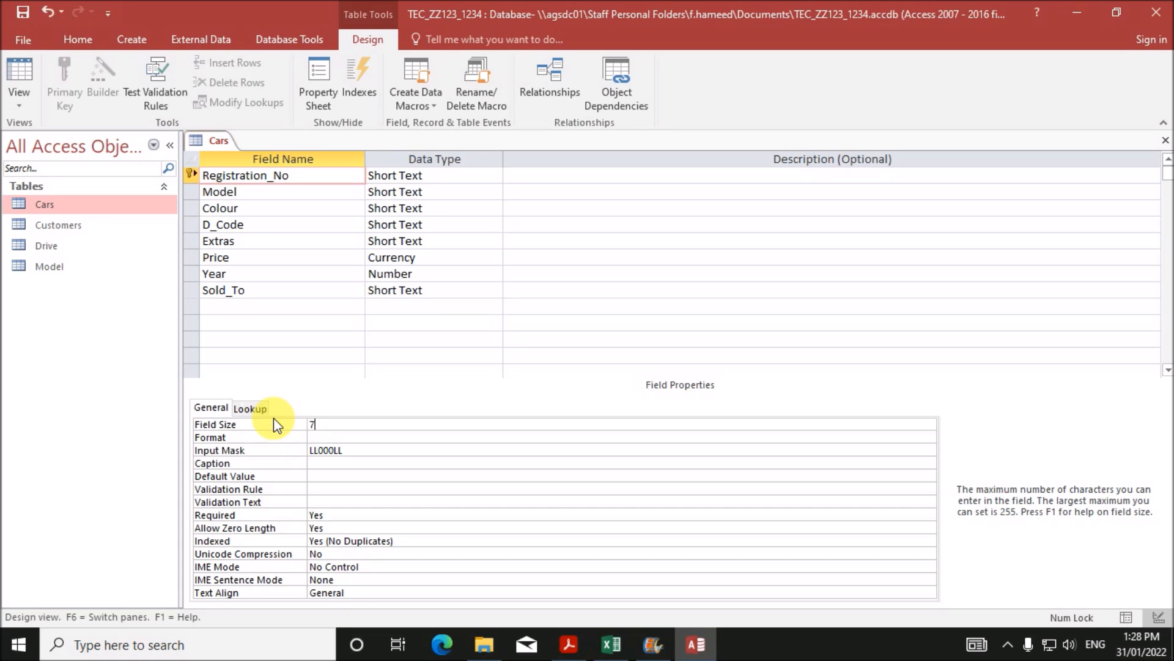
- Inspect the Sold_To field's properties, then select the Customers table
click(401, 290)
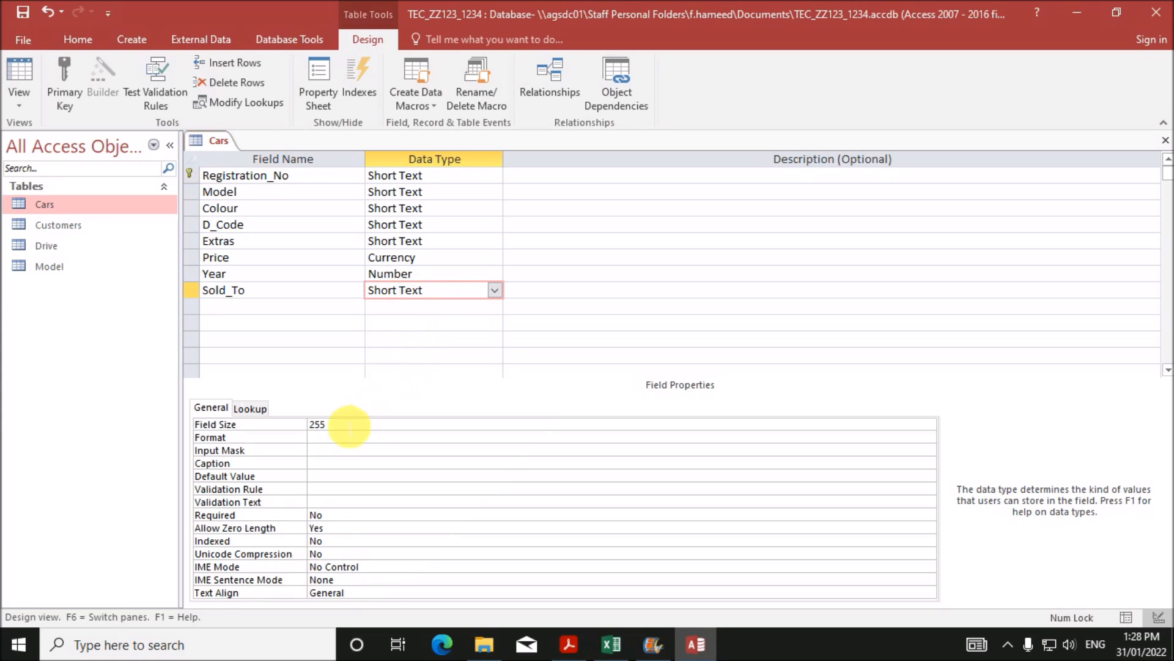
click(283, 297)
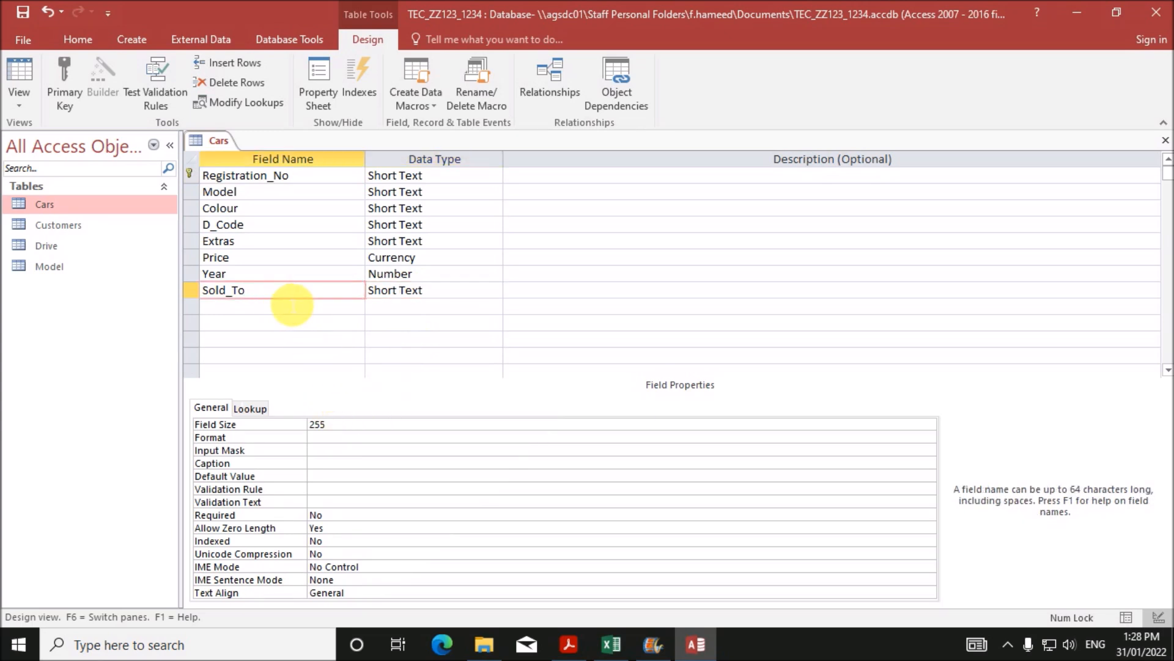
click(91, 226)
- Check the format of the Customer_ID values in the Customers records
right_click(90, 222)
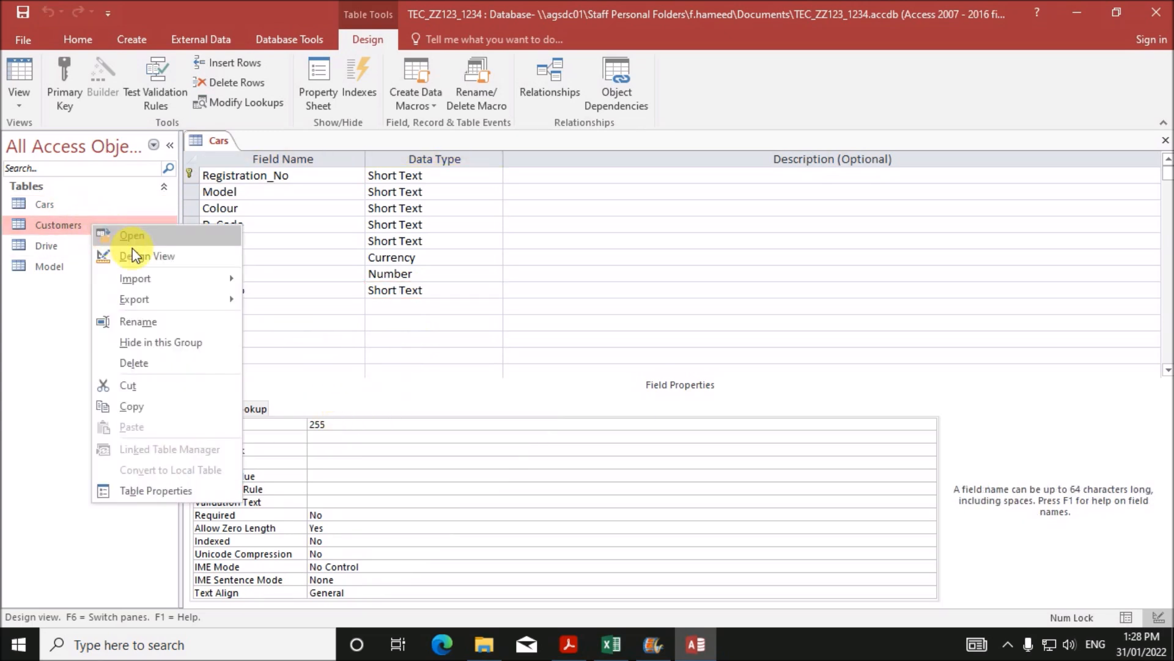
click(137, 254)
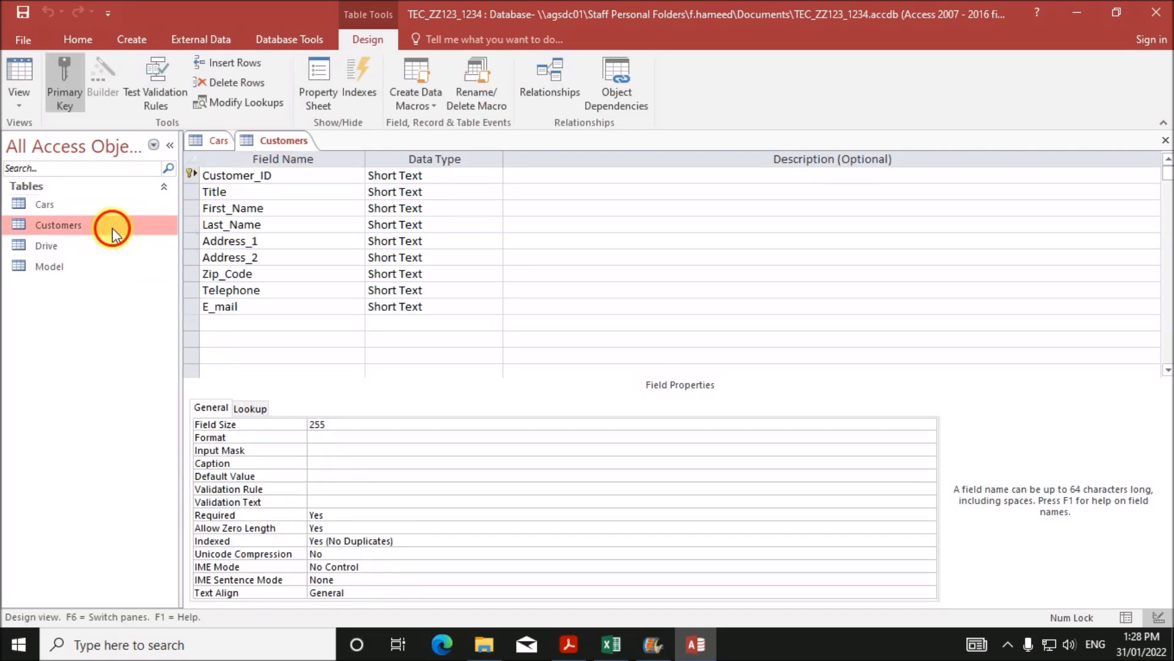
double_click(116, 226)
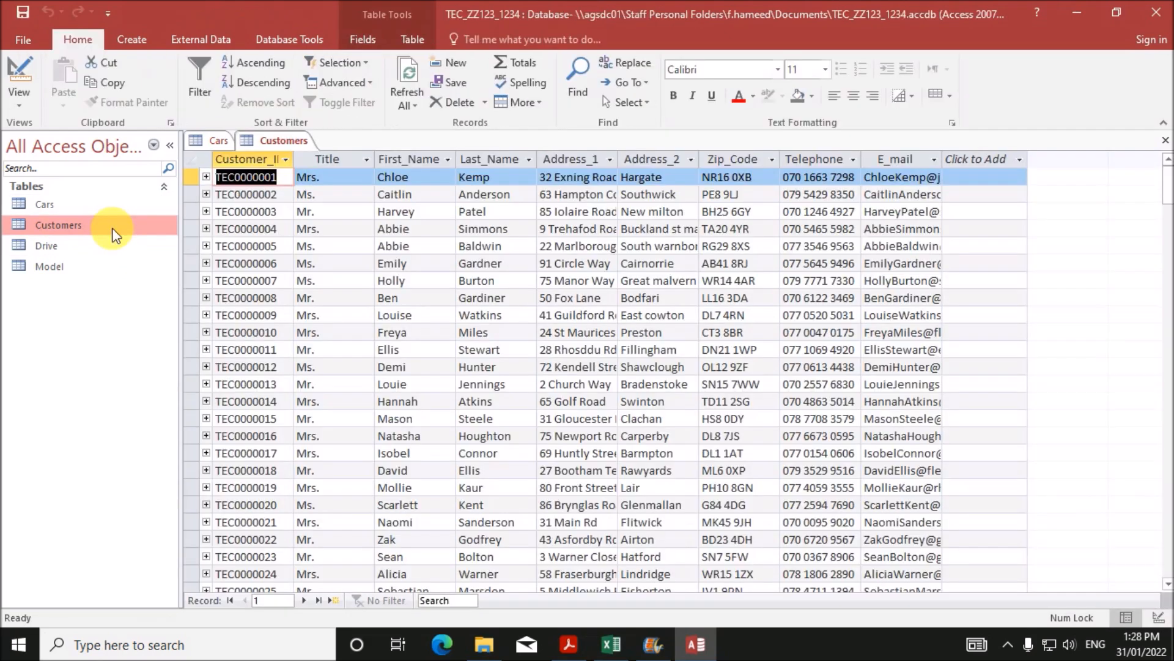
click(218, 178)
drag(233, 186, 280, 185)
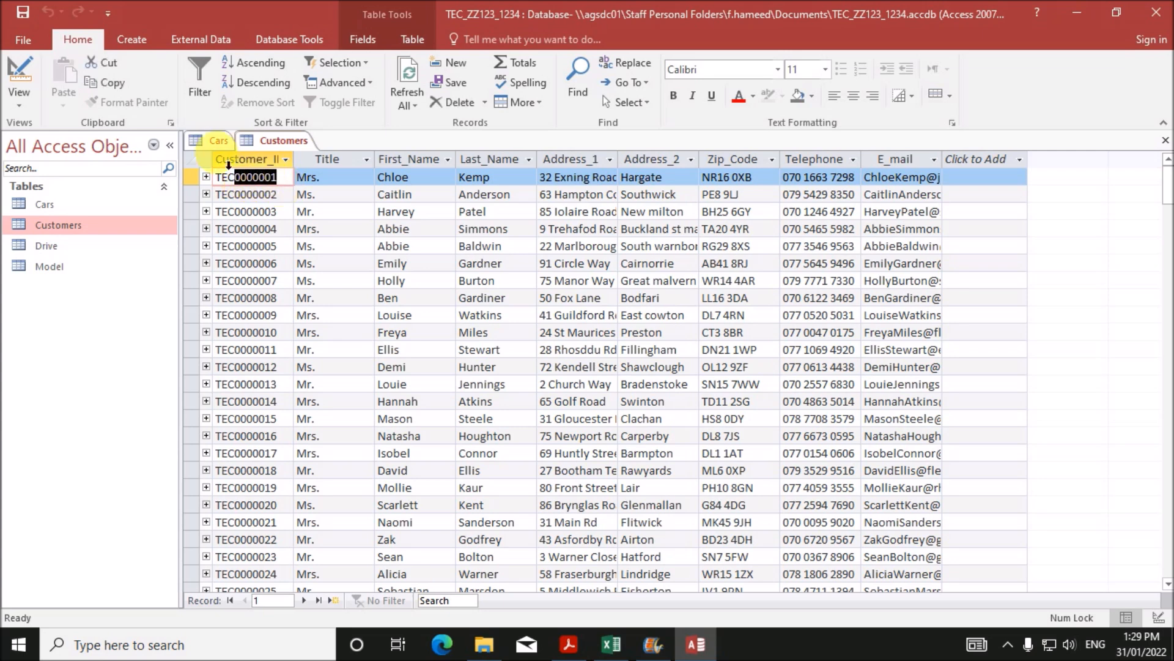
- Give Customer_ID the input mask LLL0000000 and a field size of 10
right_click(273, 143)
click(328, 219)
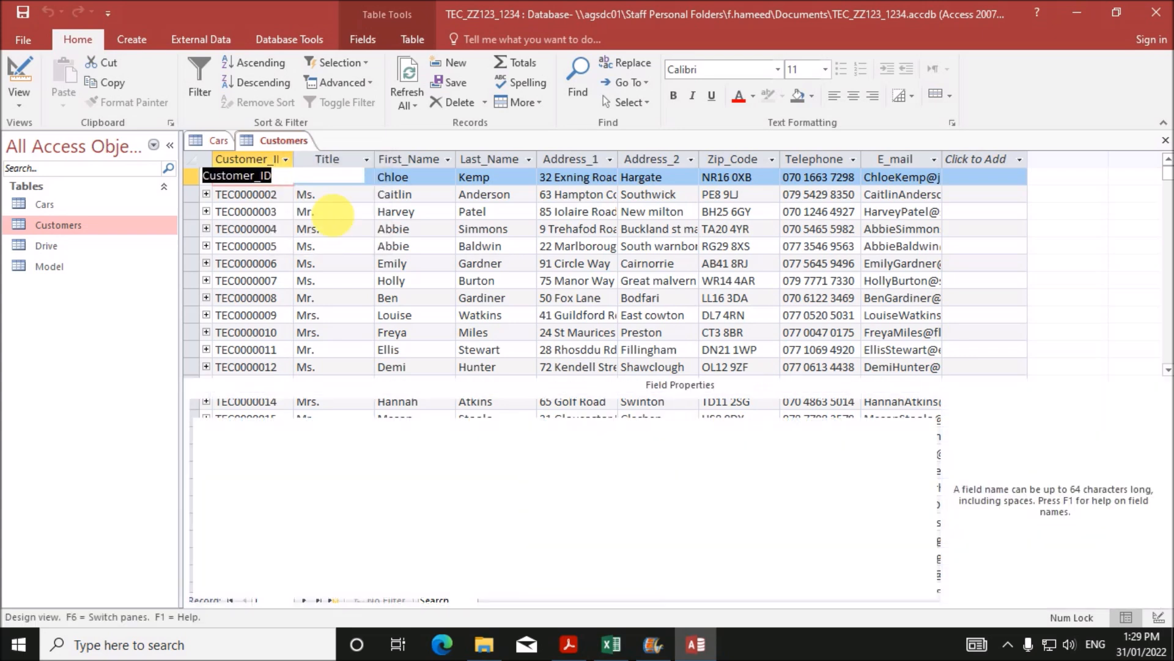
click(279, 177)
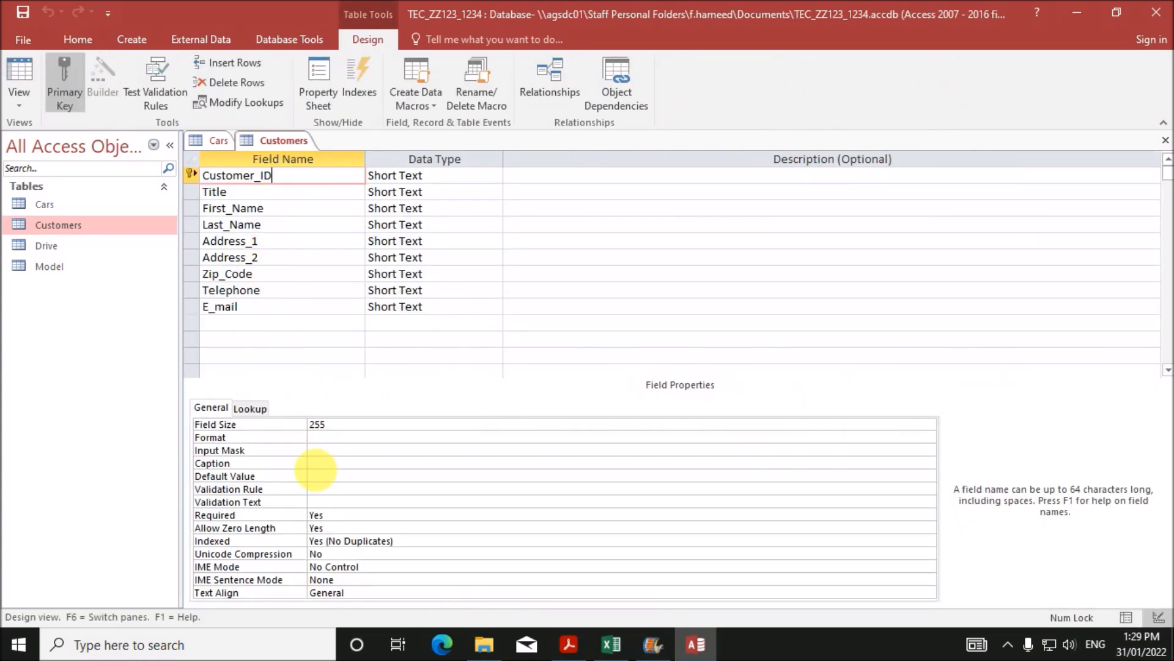
click(319, 450)
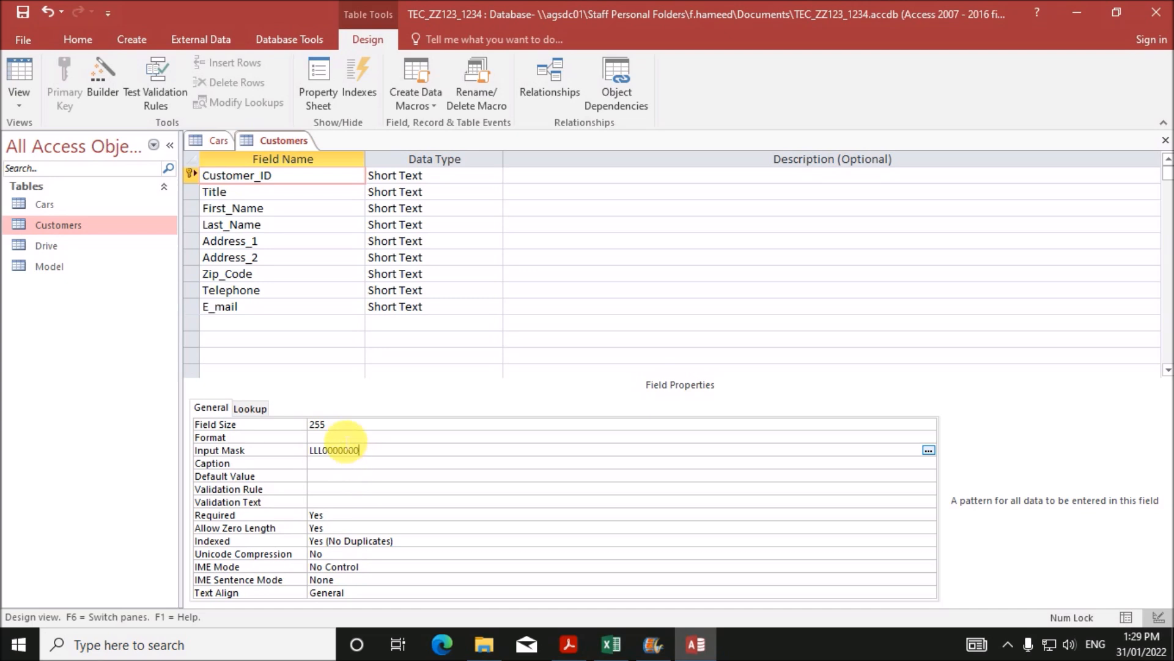
drag(340, 429, 270, 423)
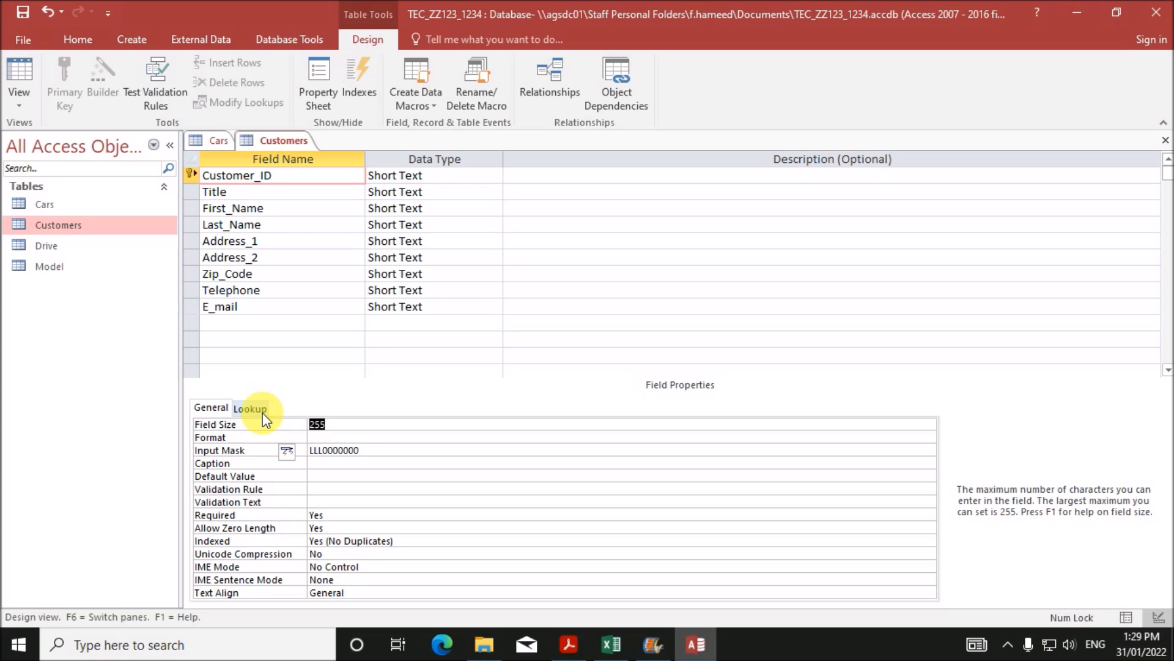
text(10)
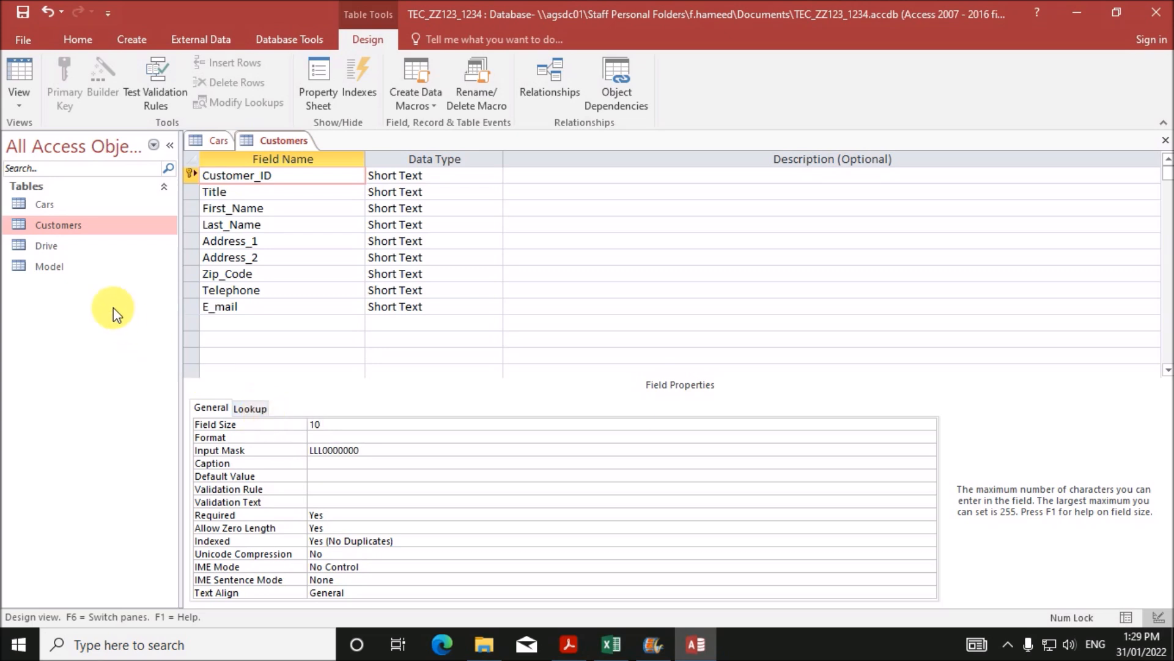
right_click(74, 252)
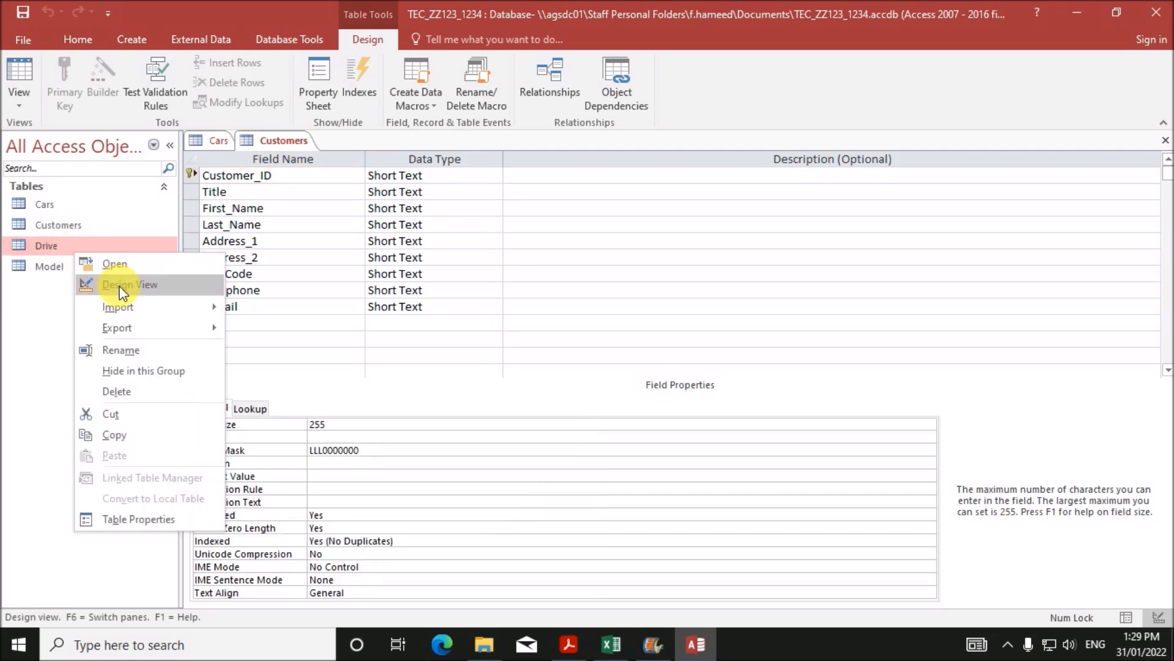
- Set the Drive table's D_Code input mask to L and its field size to 1
click(122, 285)
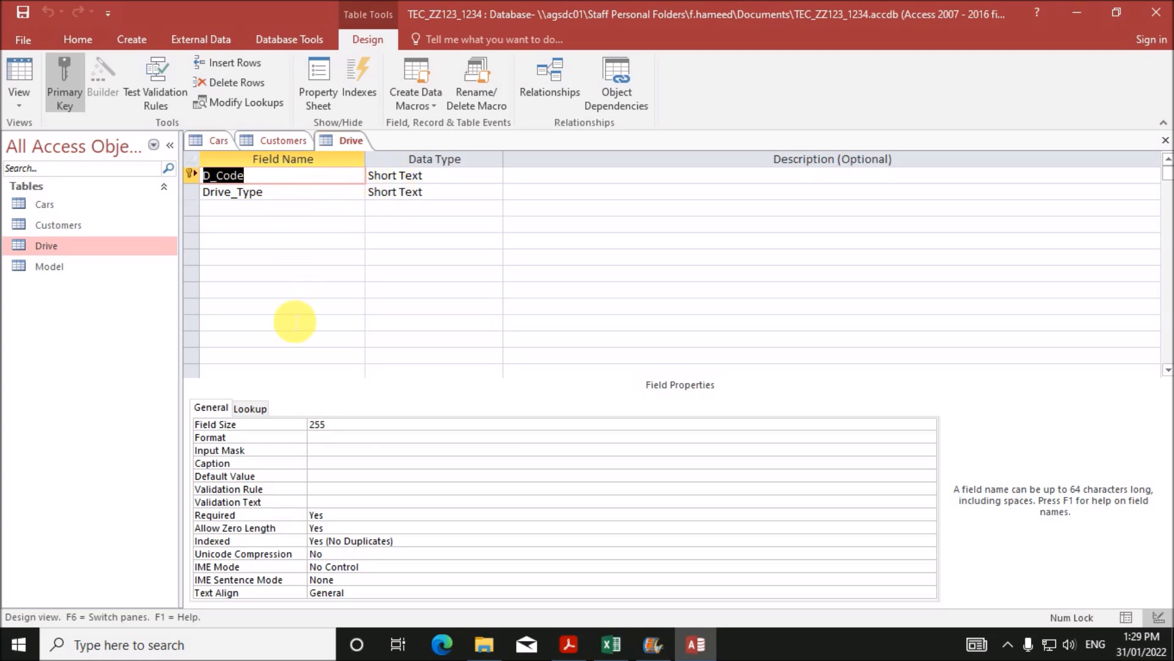
click(329, 454)
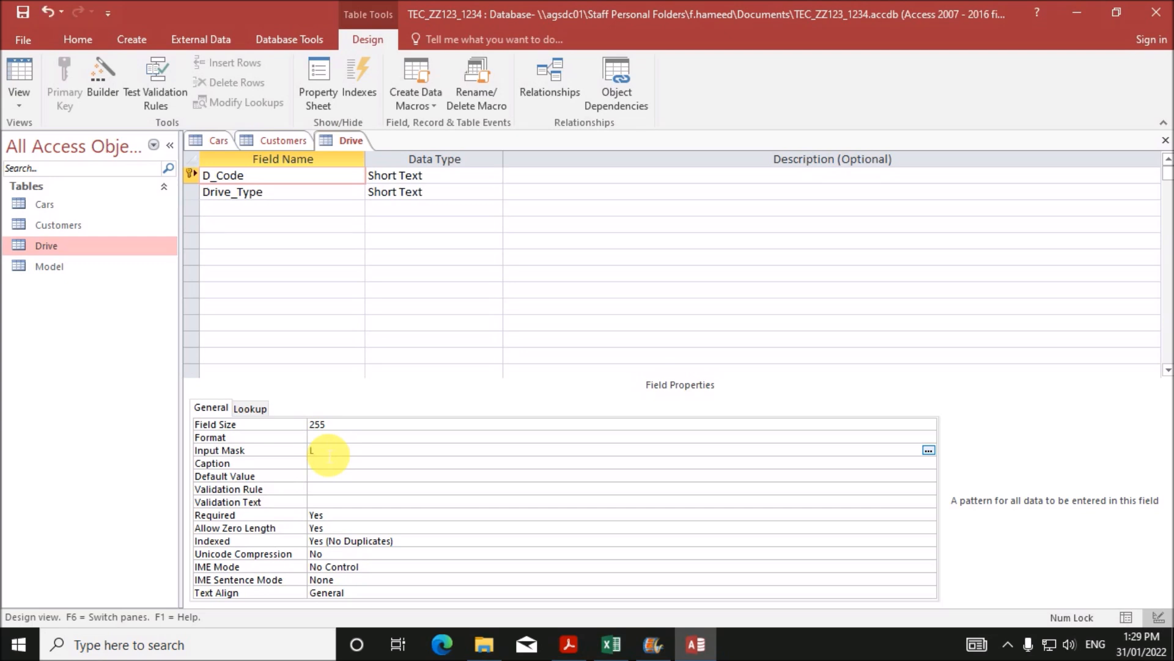
click(269, 422)
text(1)
- Save and close the Cars, Customers and Drive designs, accepting the possible data-loss warning
right_click(212, 144)
click(237, 156)
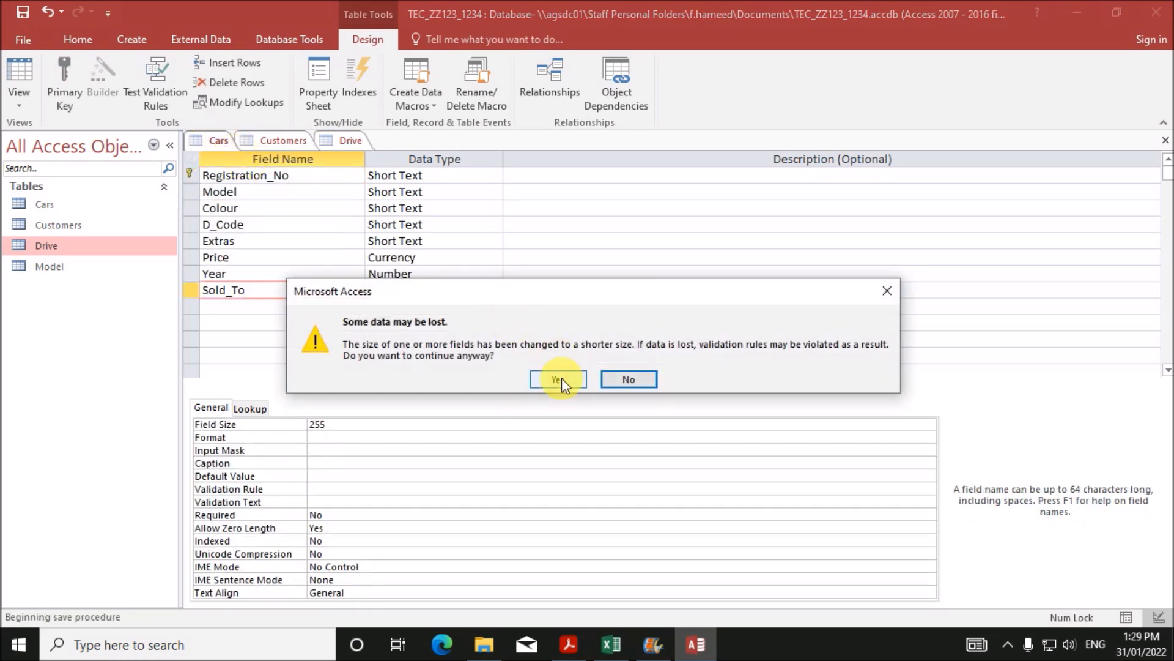
click(558, 380)
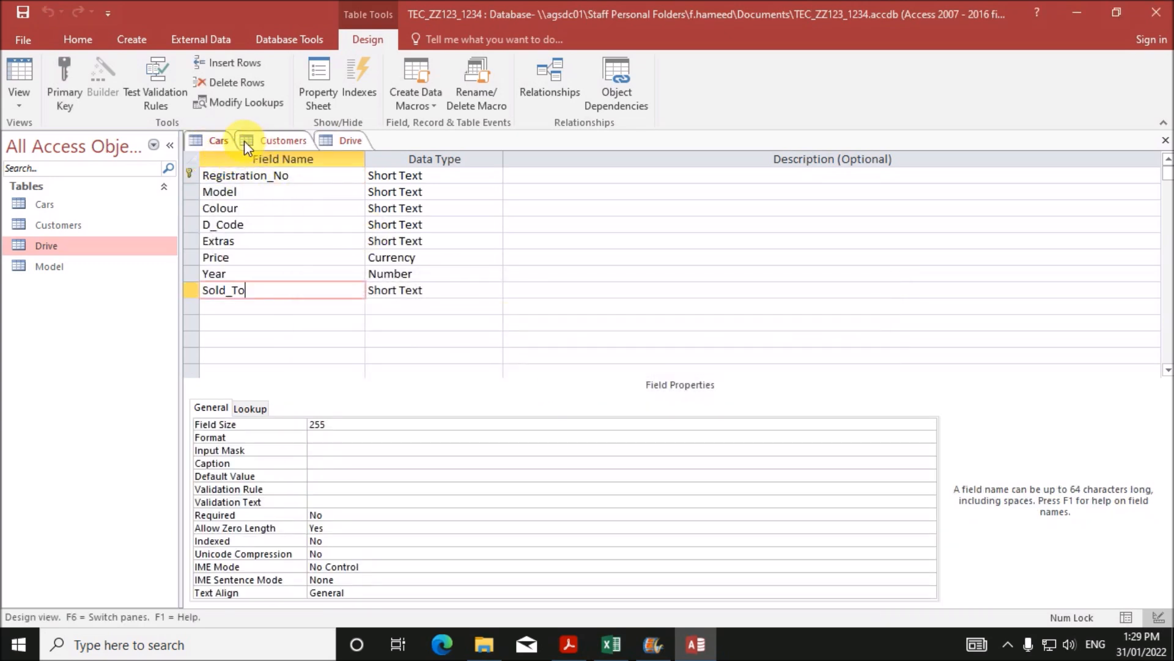
right_click(219, 139)
click(265, 174)
right_click(204, 137)
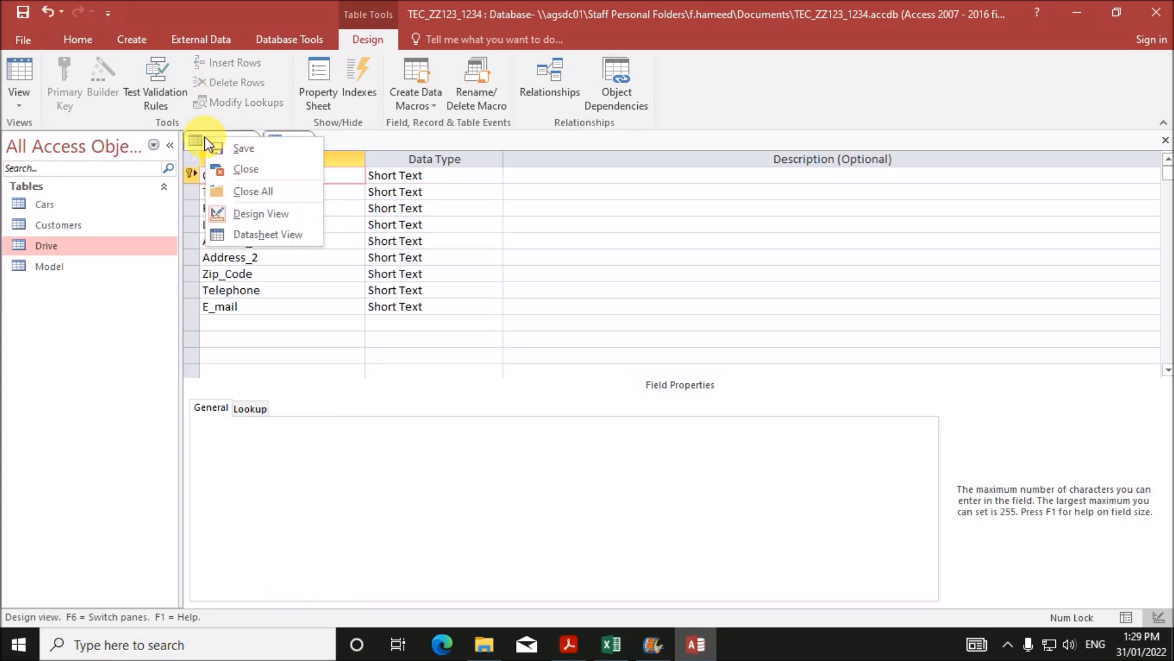
click(252, 151)
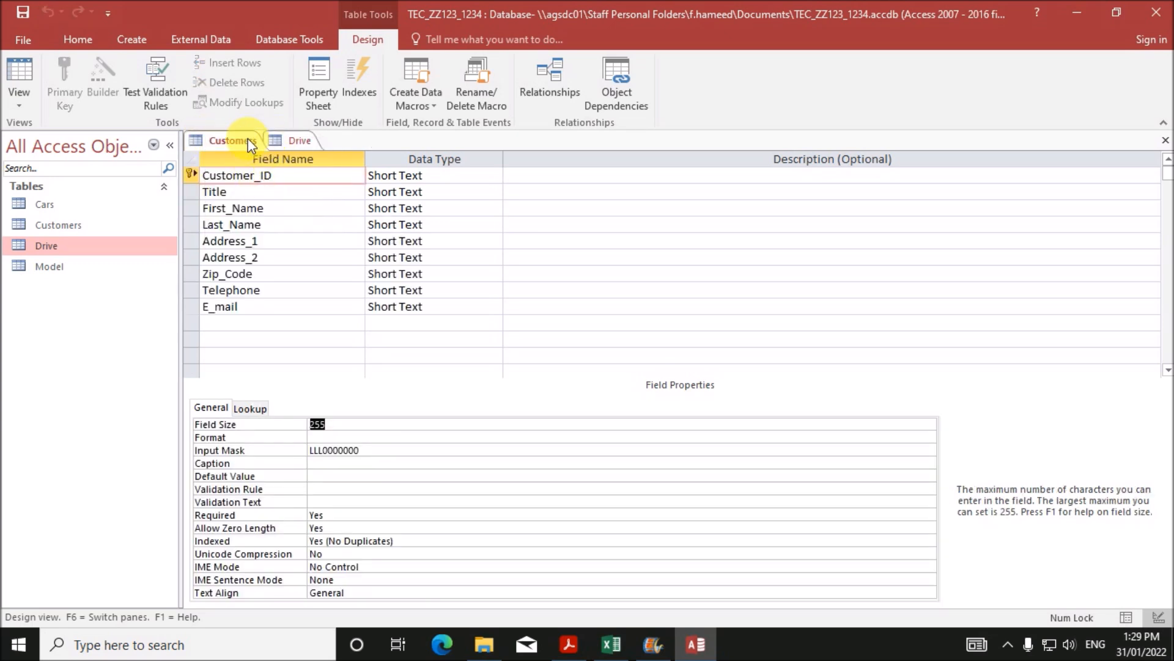
right_click(248, 138)
click(270, 173)
right_click(228, 139)
click(265, 172)
click(522, 370)
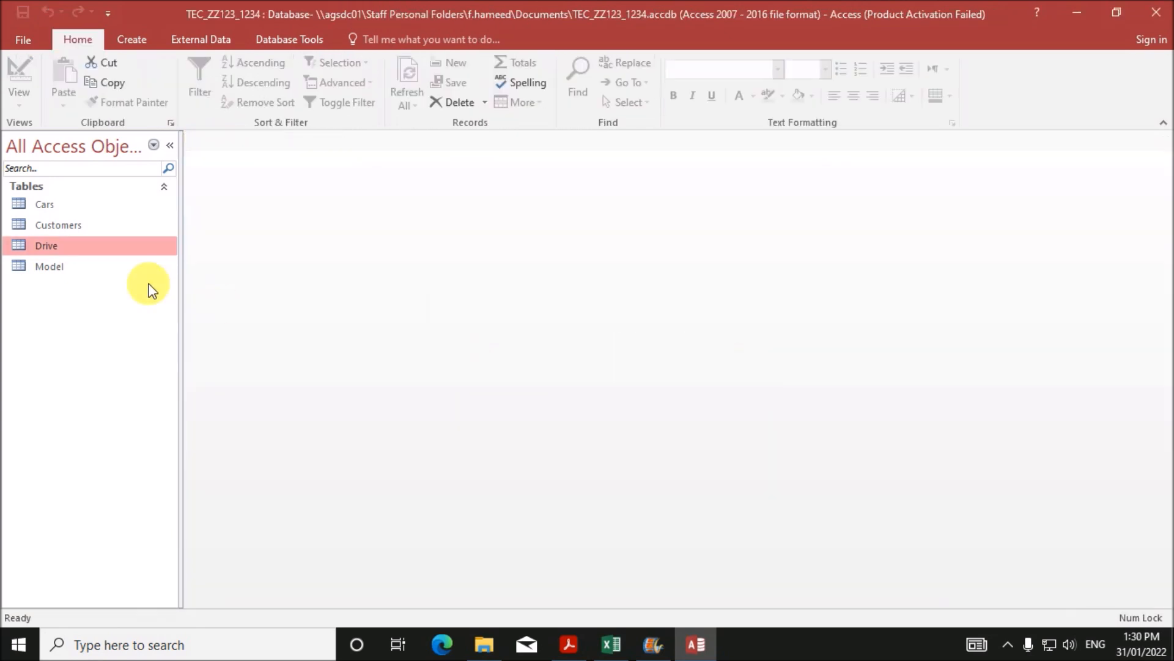
- Open the Drive and Model records, then return to the exam question PDF
double_click(76, 247)
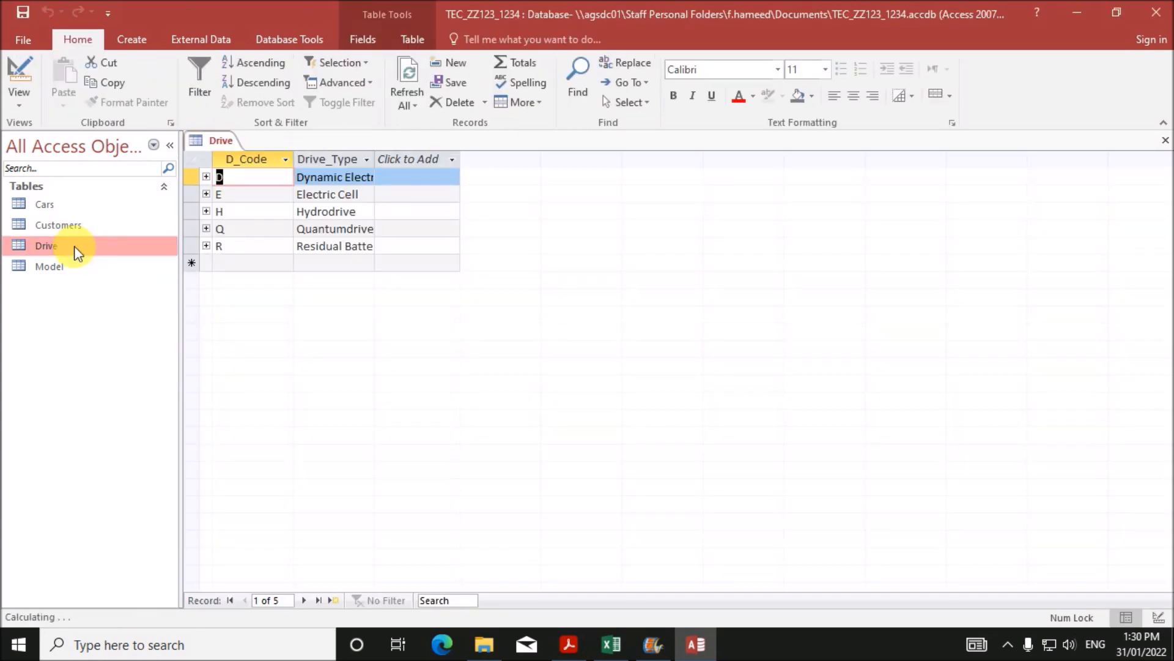
right_click(46, 268)
click(93, 286)
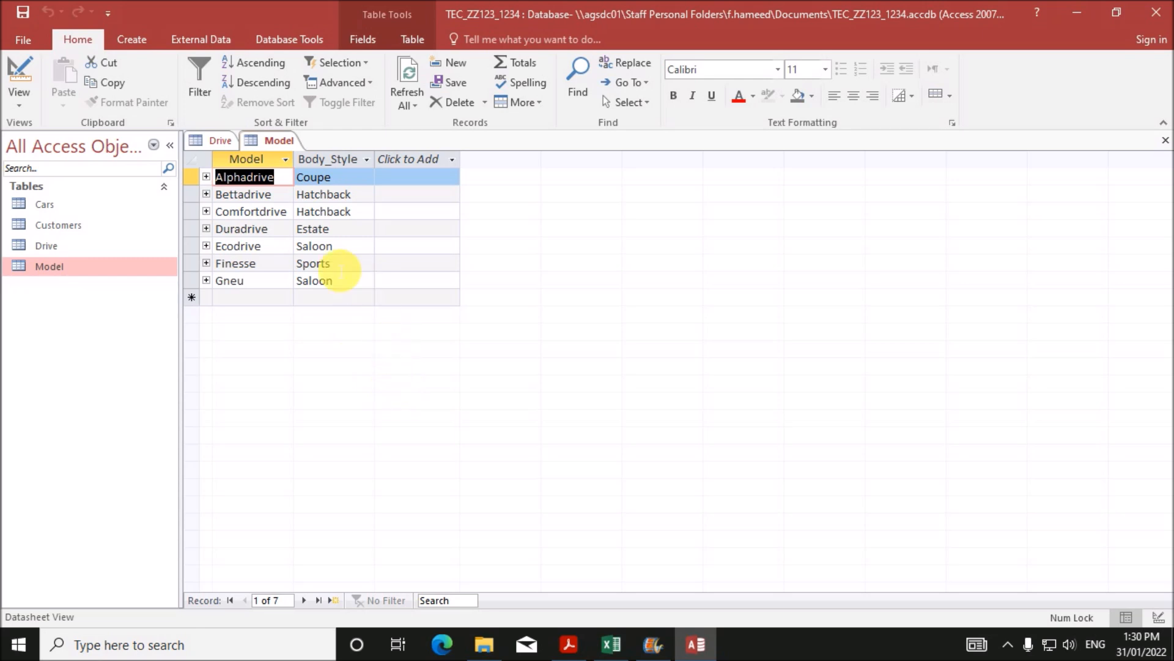
click(59, 202)
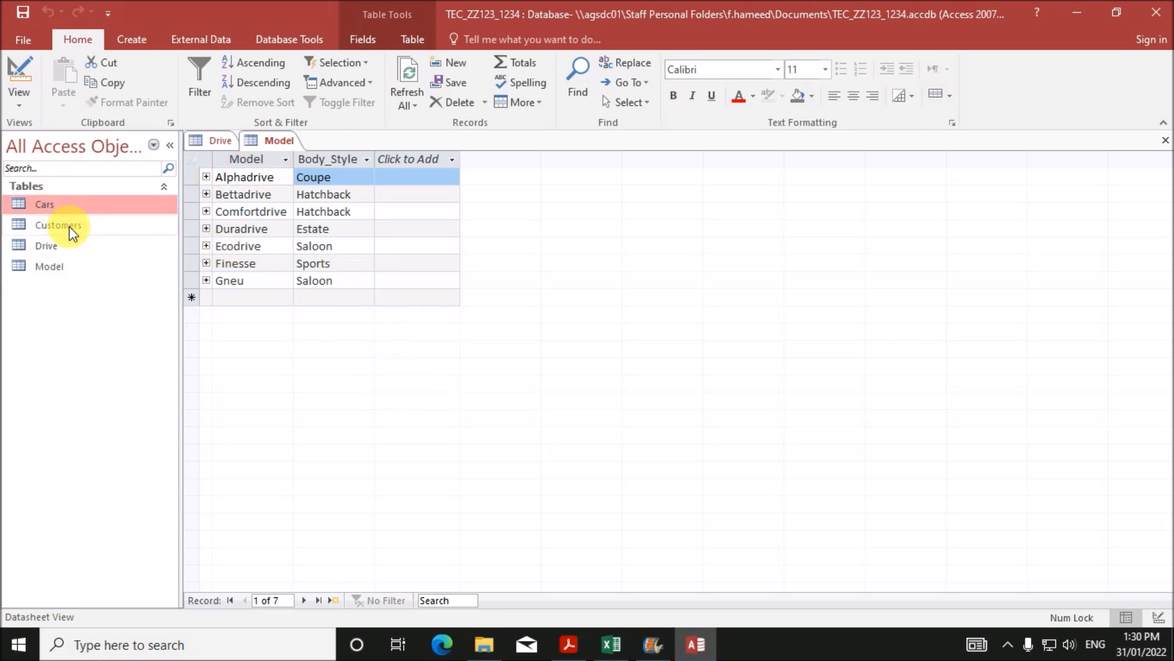
click(71, 226)
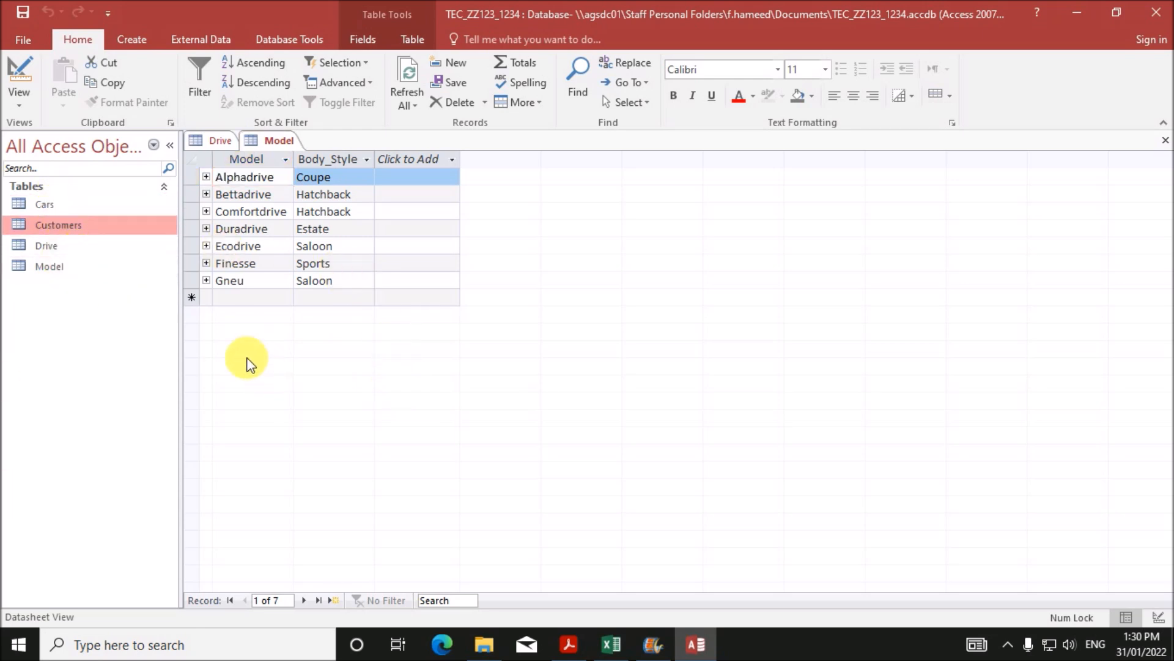
click(570, 642)
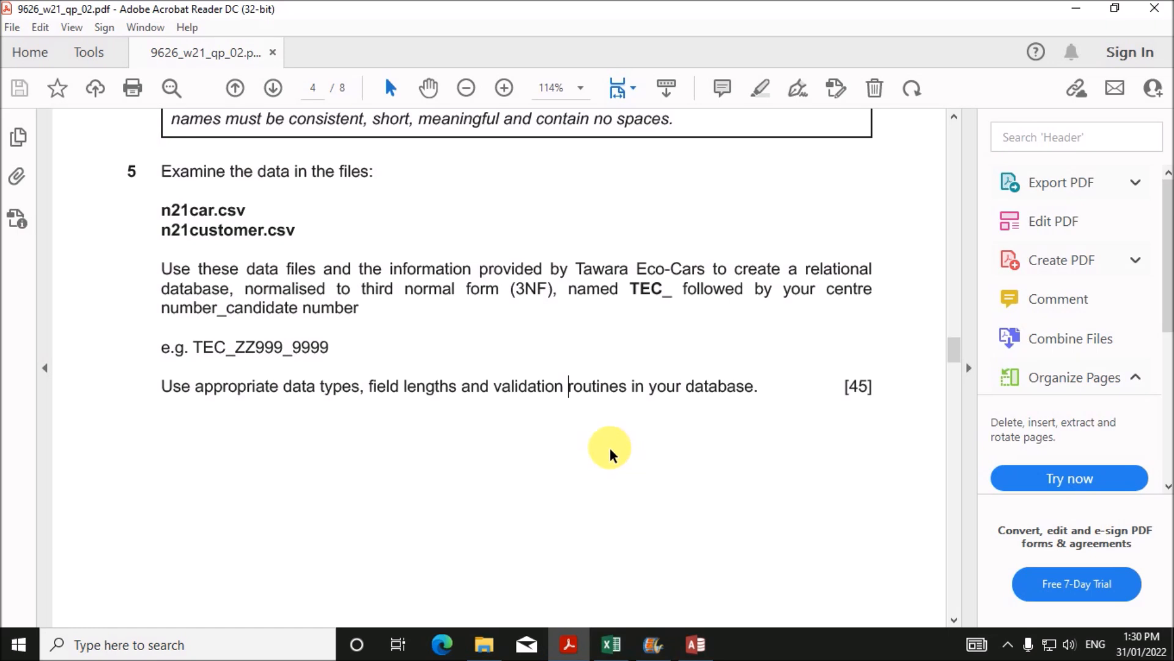
- Scroll to question 6 and highlight the parameter-query requirement and the query name step_6
scroll(611, 453, down, 6)
scroll(610, 456, down, 3)
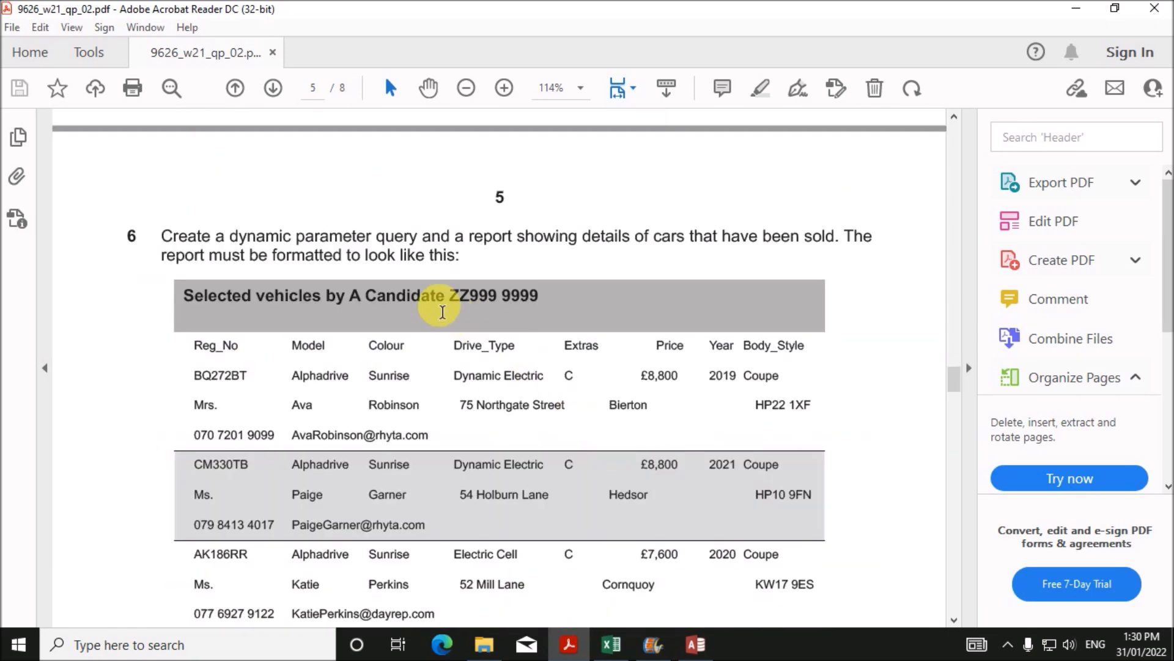
drag(297, 236, 826, 238)
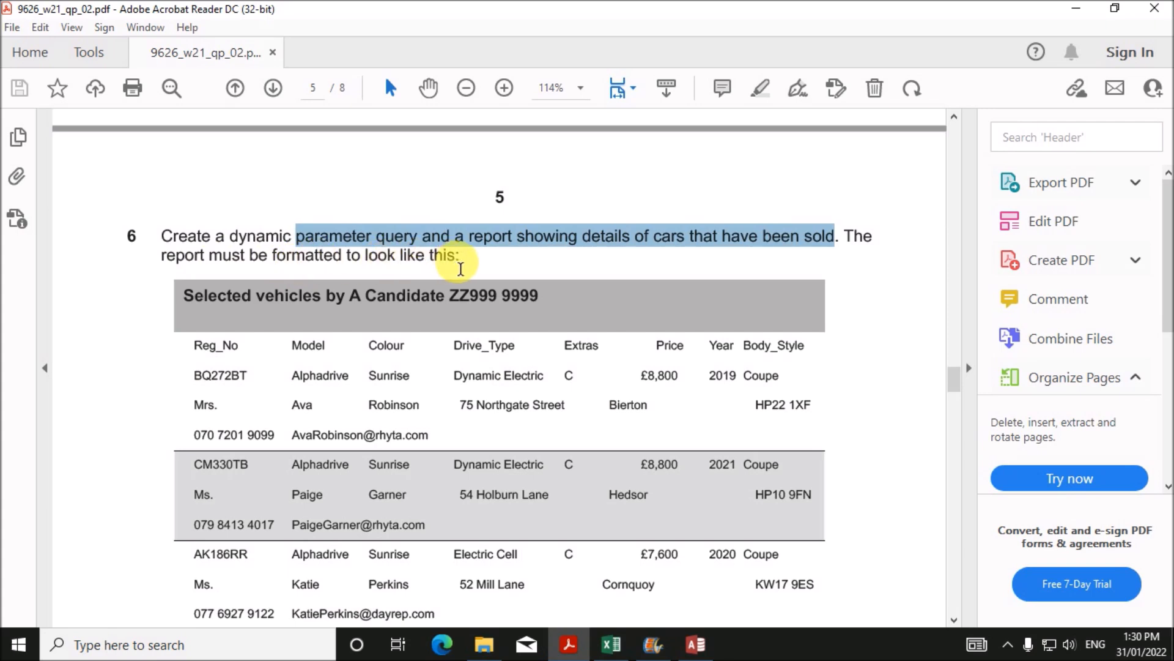
scroll(461, 269, down, 3)
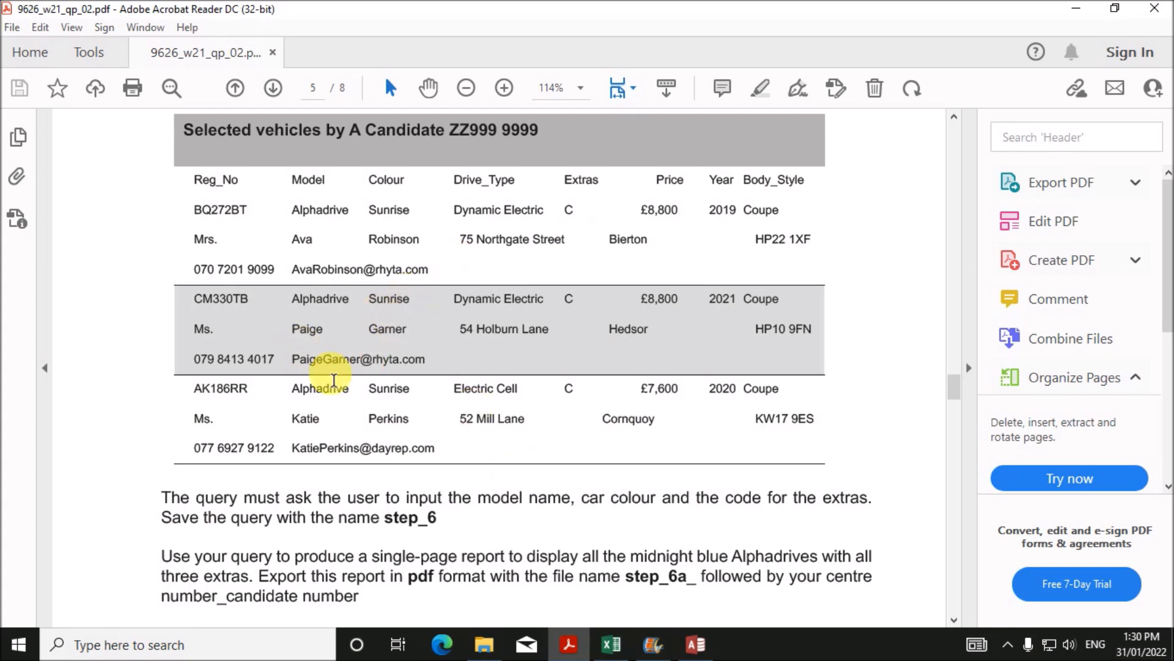
drag(195, 498, 881, 503)
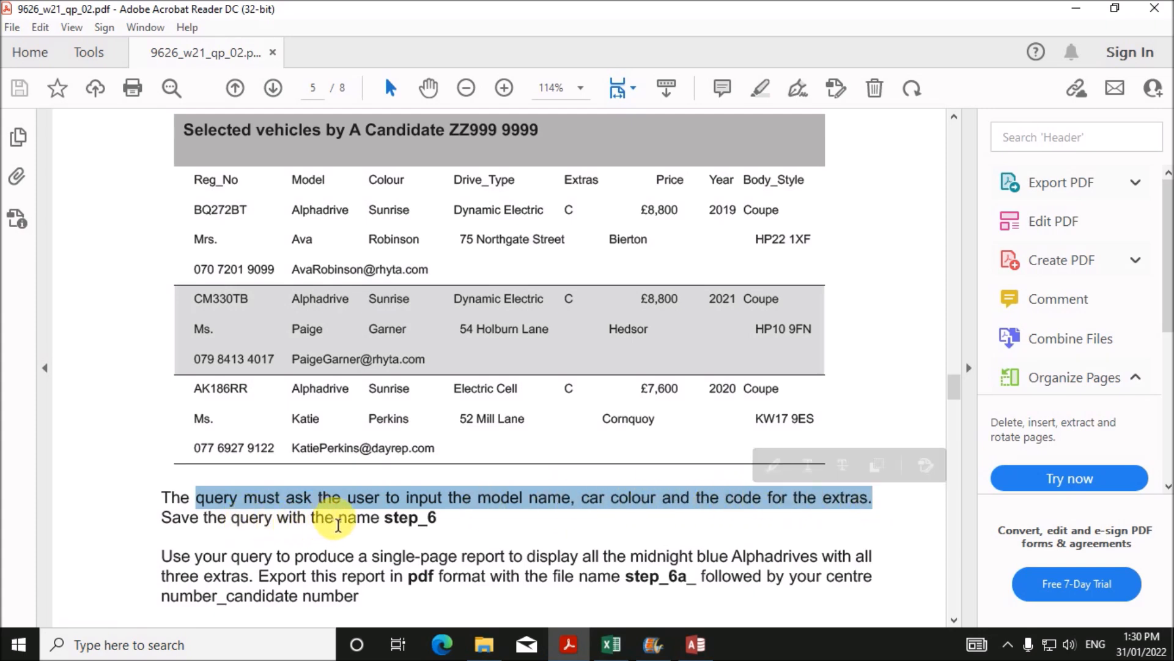
drag(338, 519, 435, 520)
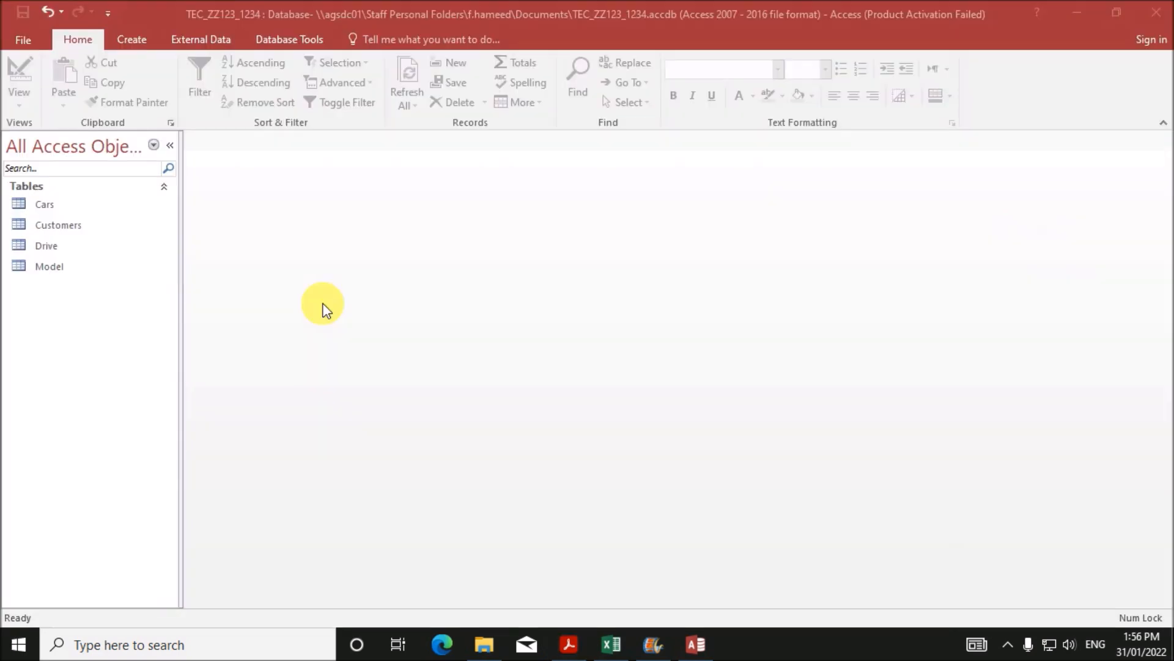
- Start a query design with the Cars, Customers, Drive and Model tables, enlarging the table boxes
click(139, 38)
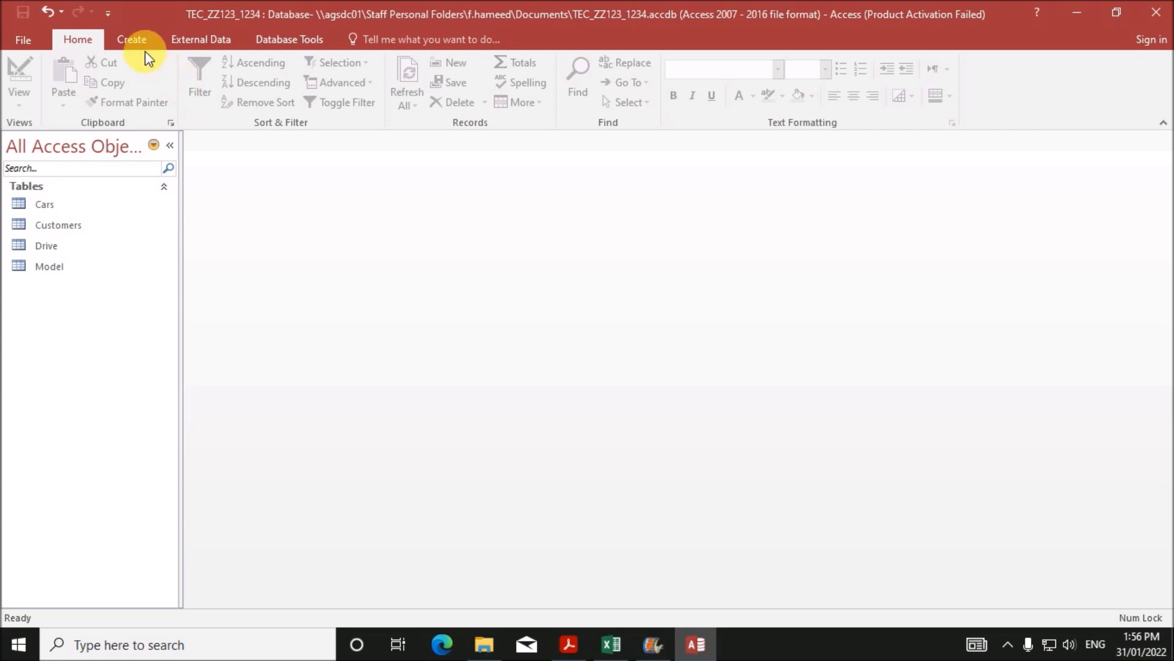
click(137, 43)
click(254, 88)
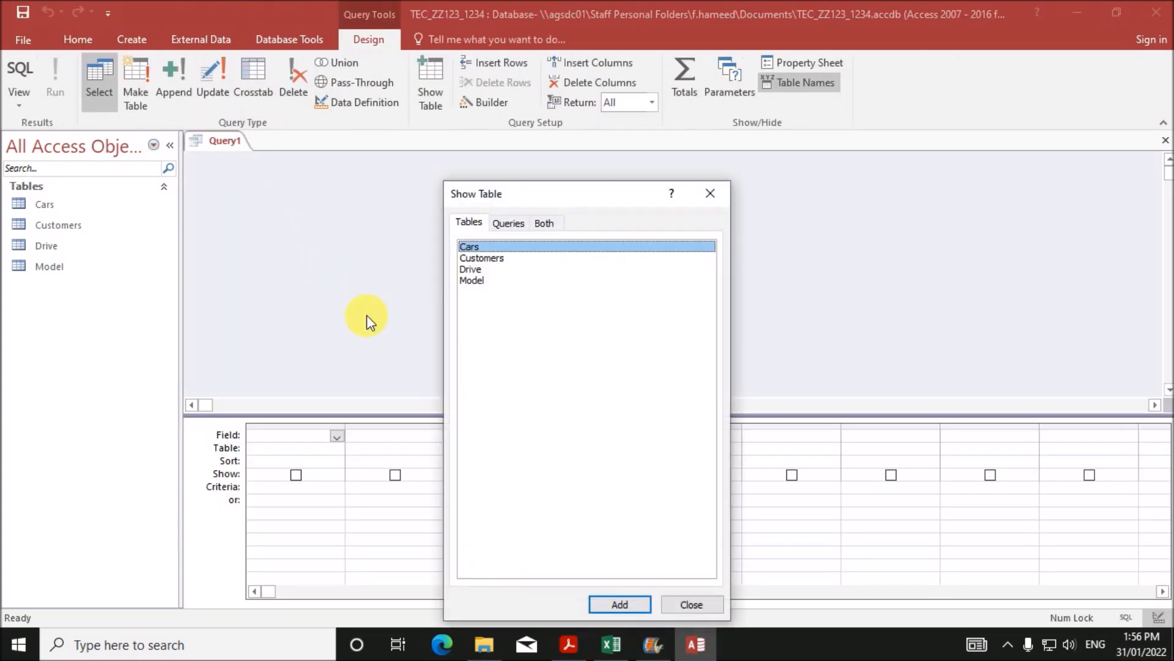
click(488, 349)
shift+click(543, 245)
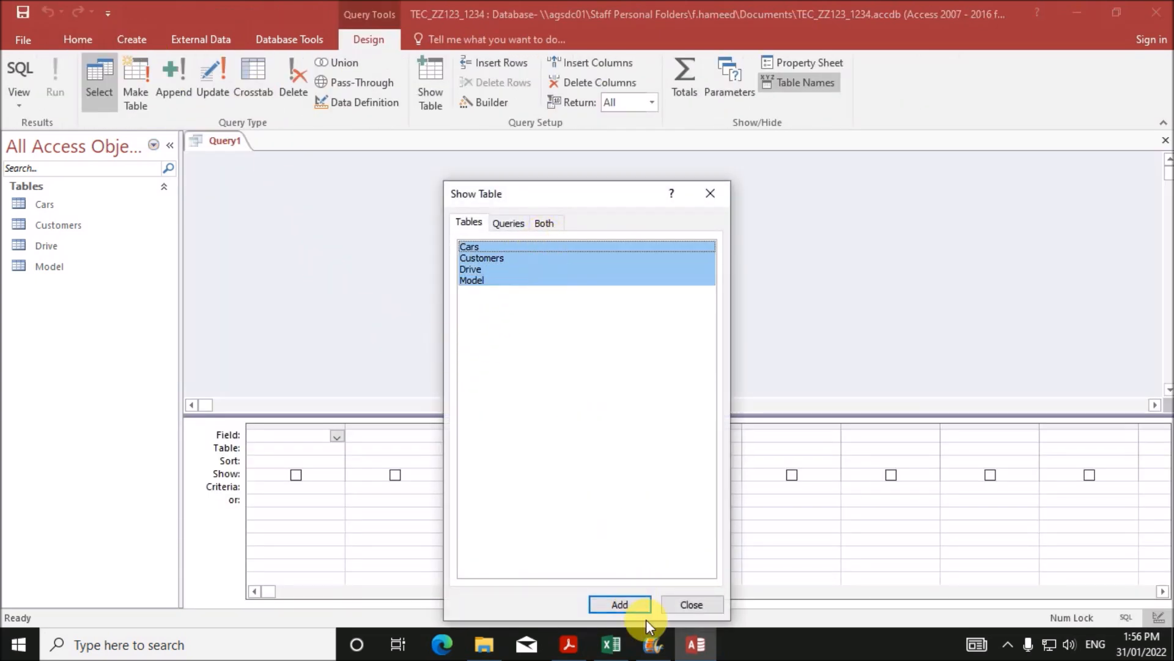
click(621, 603)
click(676, 604)
drag(309, 285, 309, 338)
drag(448, 284, 450, 349)
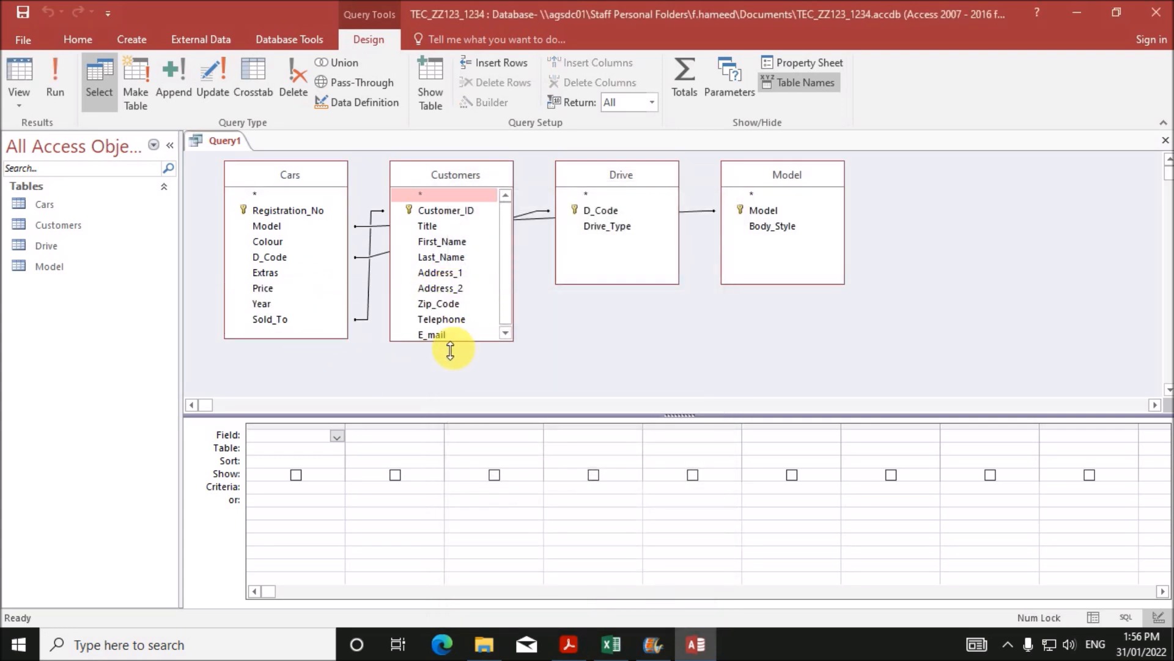
click(573, 642)
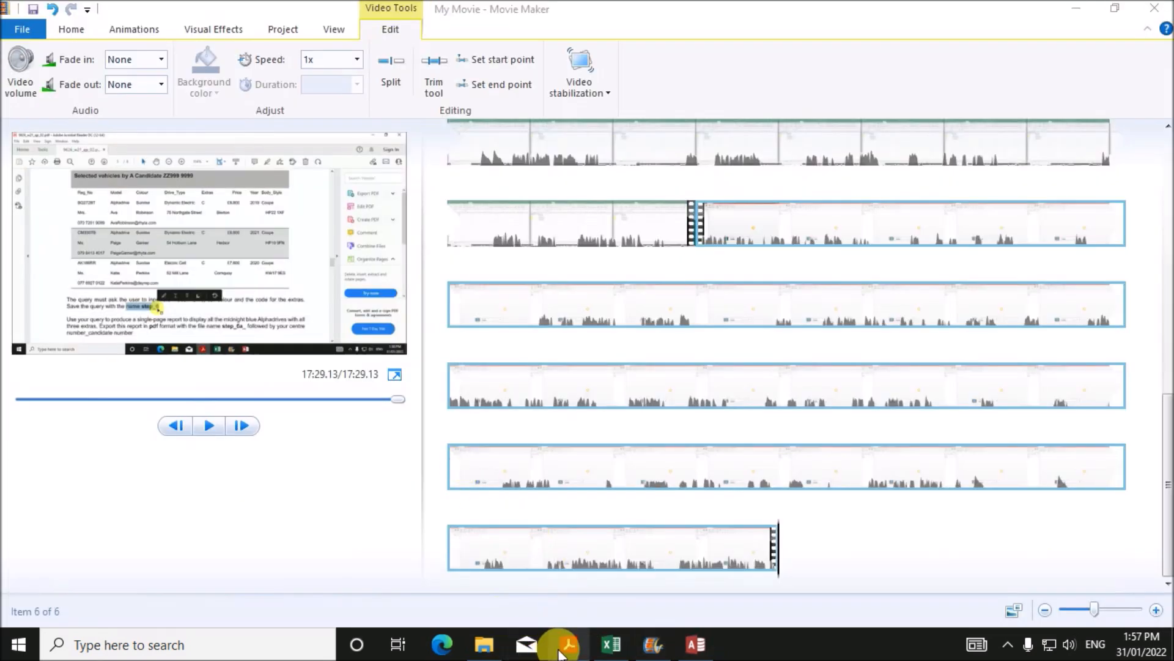
- Review the sample report's column headings and customer details row in question 6
click(561, 648)
scroll(328, 446, up, 2)
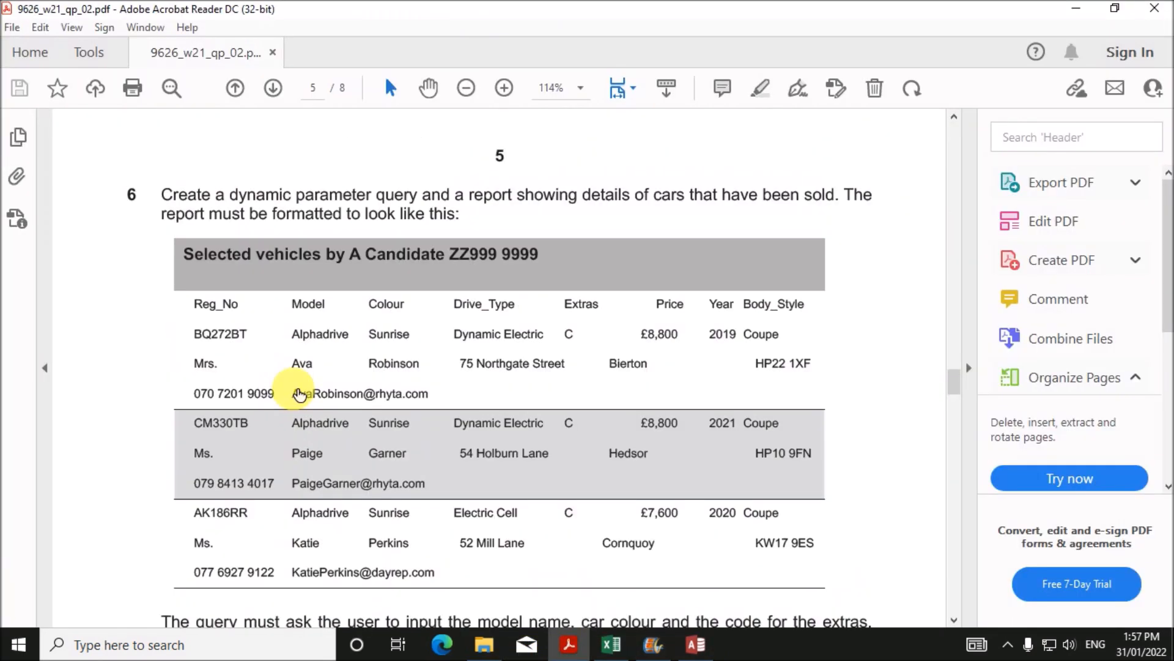
drag(197, 309, 797, 305)
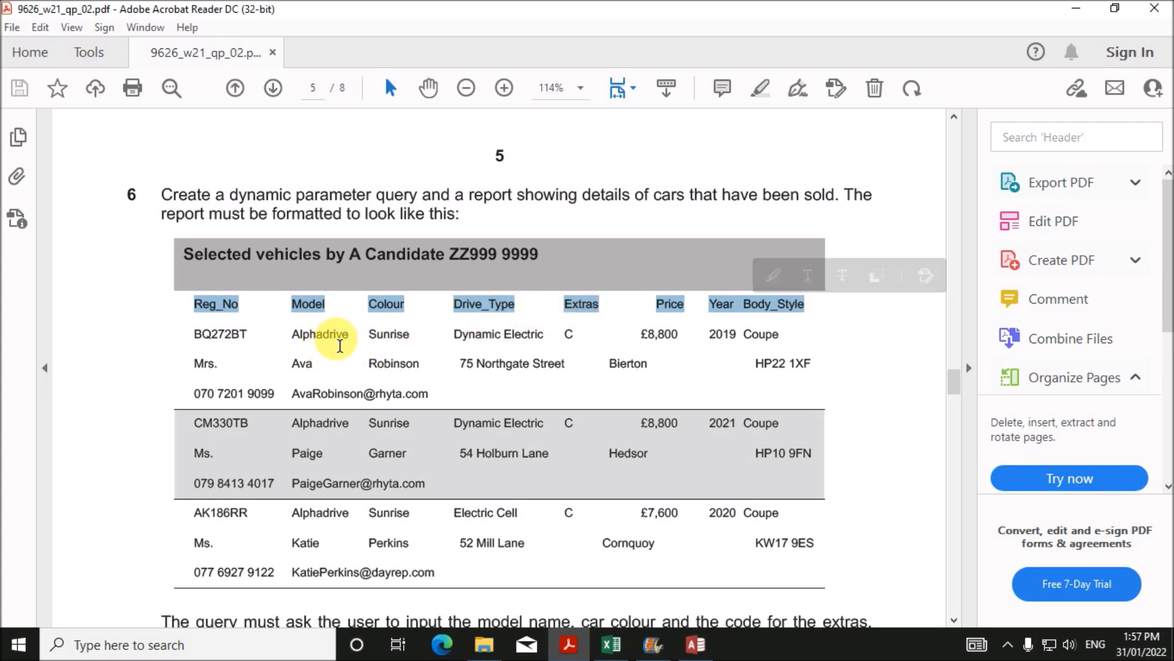
click(337, 343)
drag(197, 374, 804, 378)
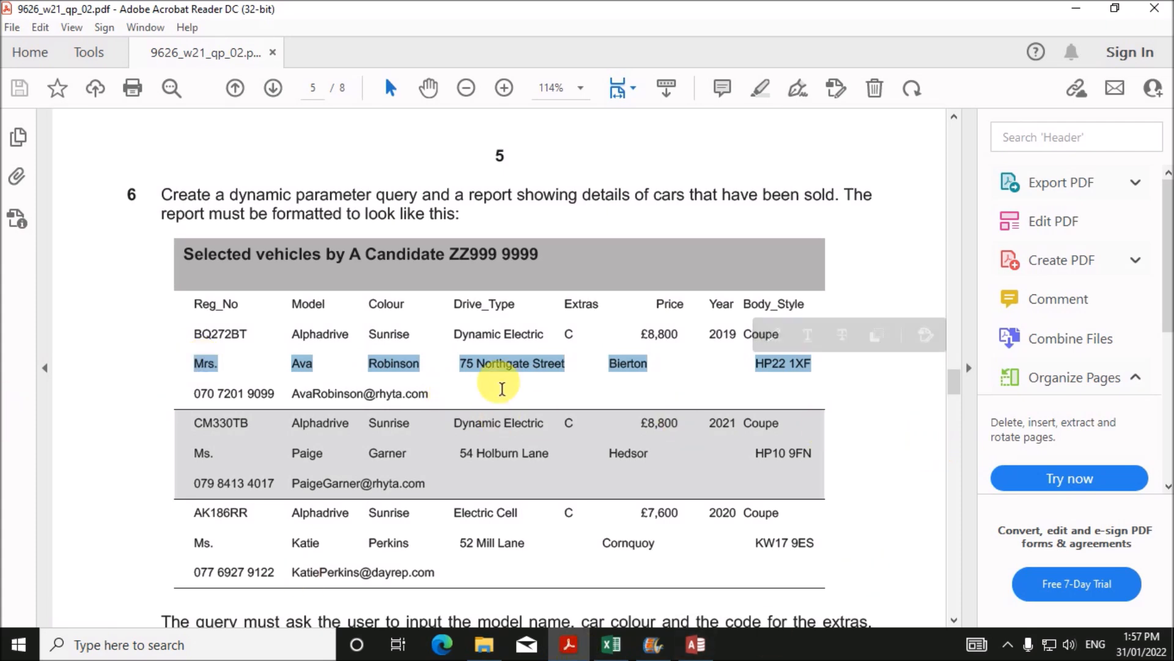
click(695, 644)
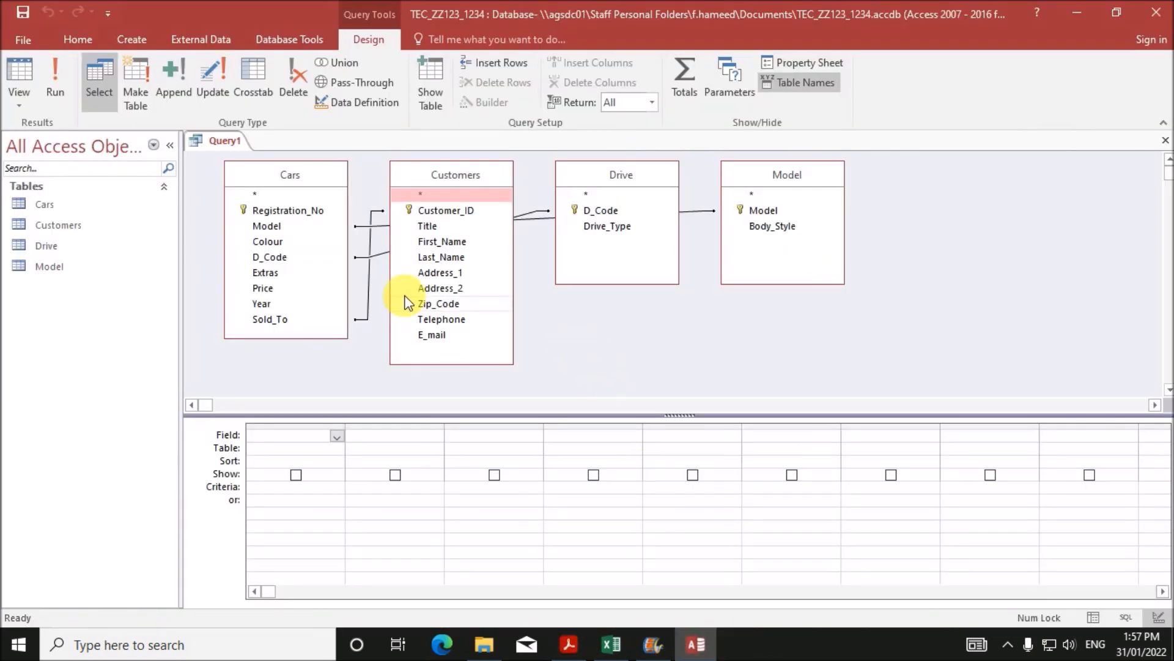
- Add Registration_No, Model, Colour, Drive_Type, Extras, Price and Year to the query grid
click(287, 226)
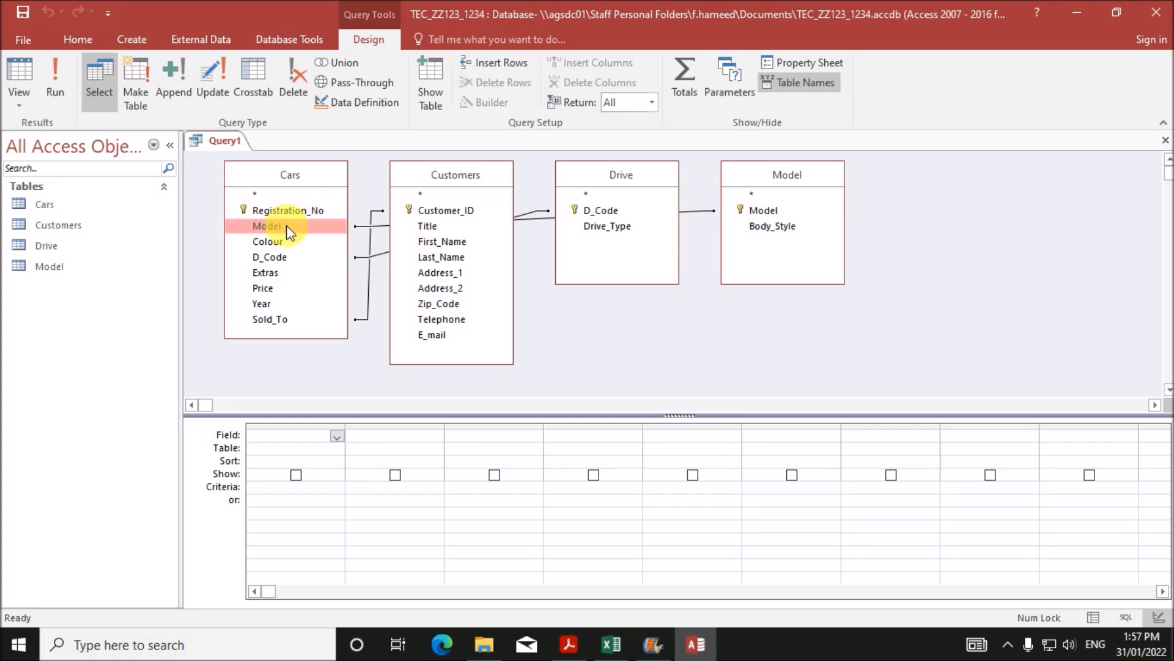
click(570, 637)
click(696, 644)
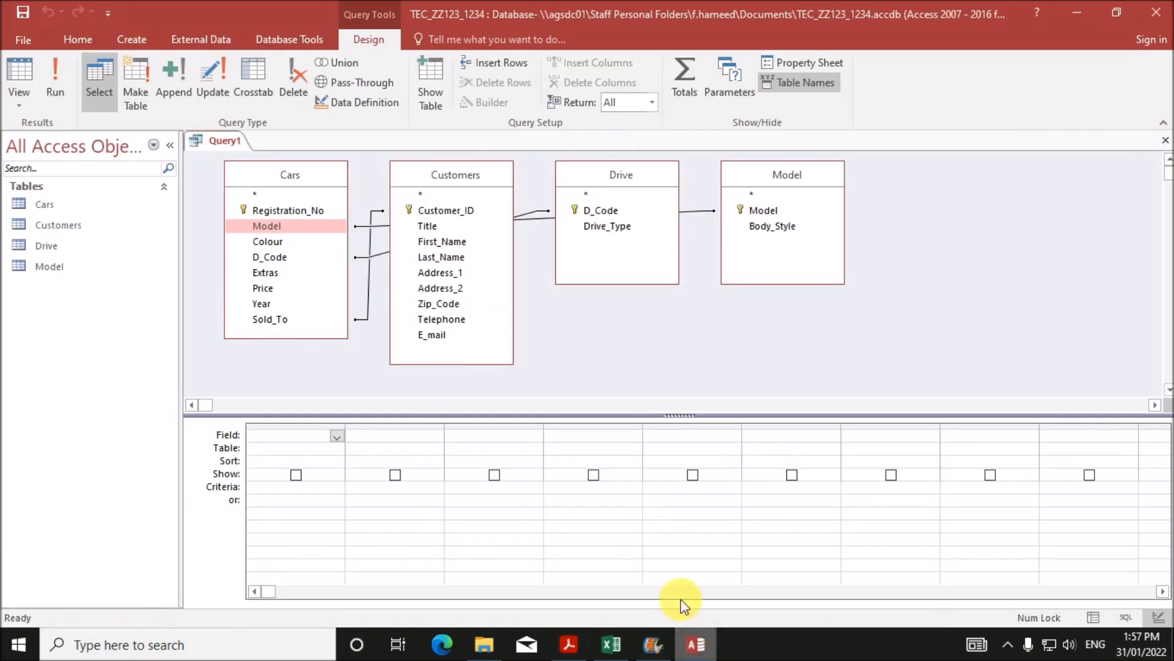
click(286, 211)
double_click(286, 211)
double_click(284, 227)
click(283, 241)
double_click(283, 240)
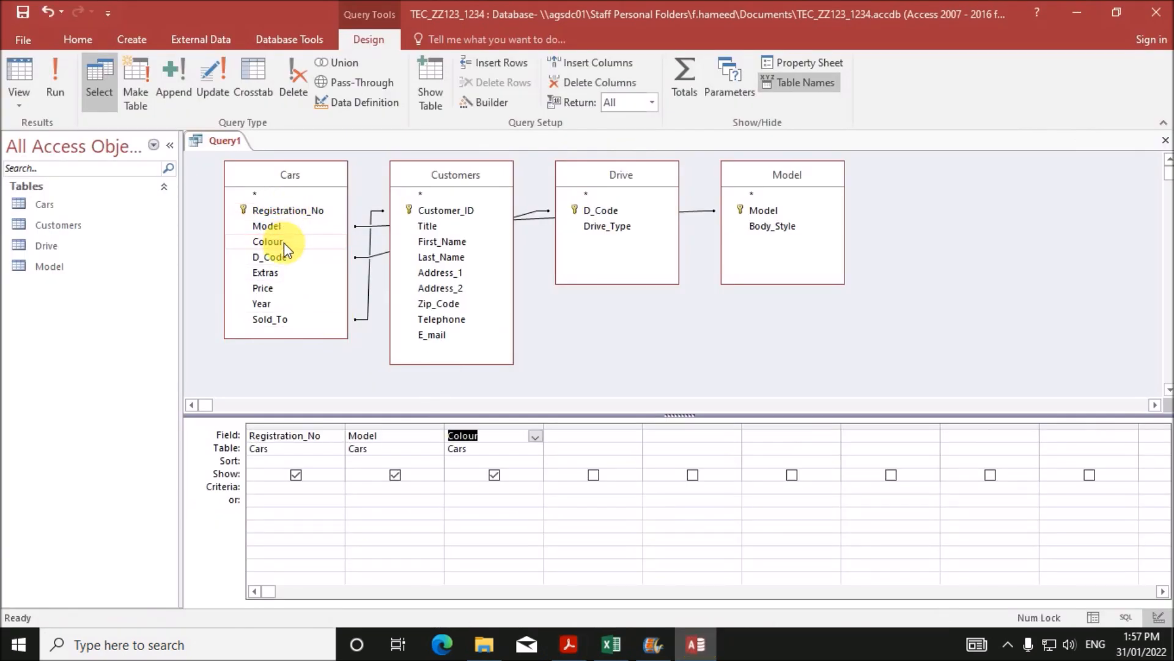
double_click(281, 273)
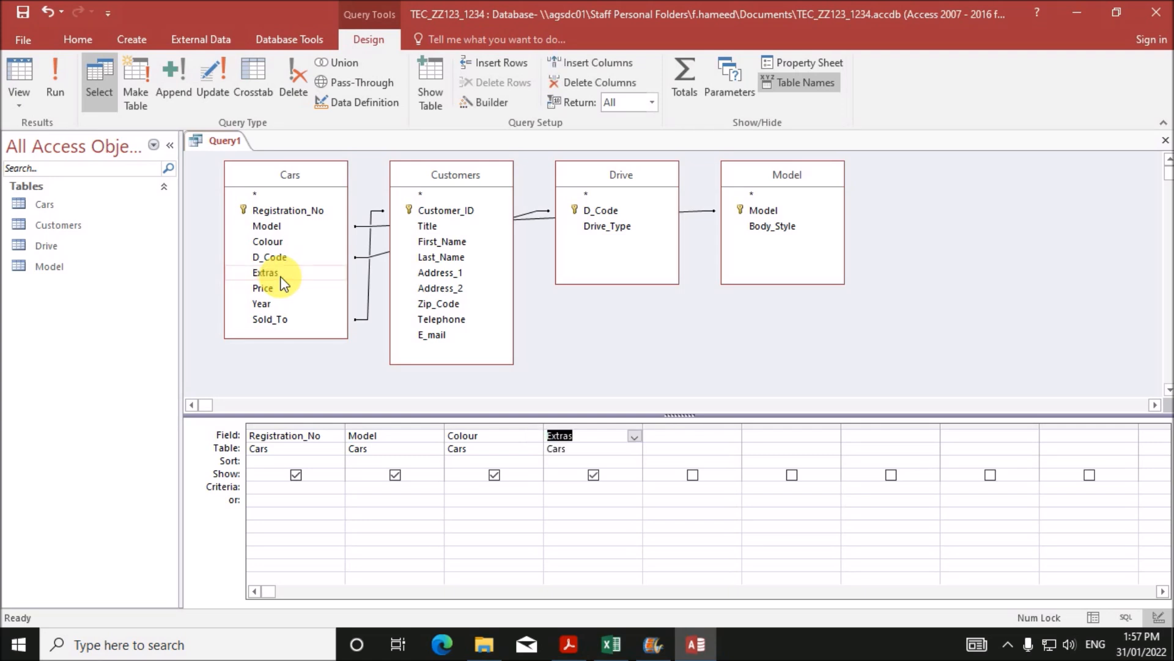
key(Delete)
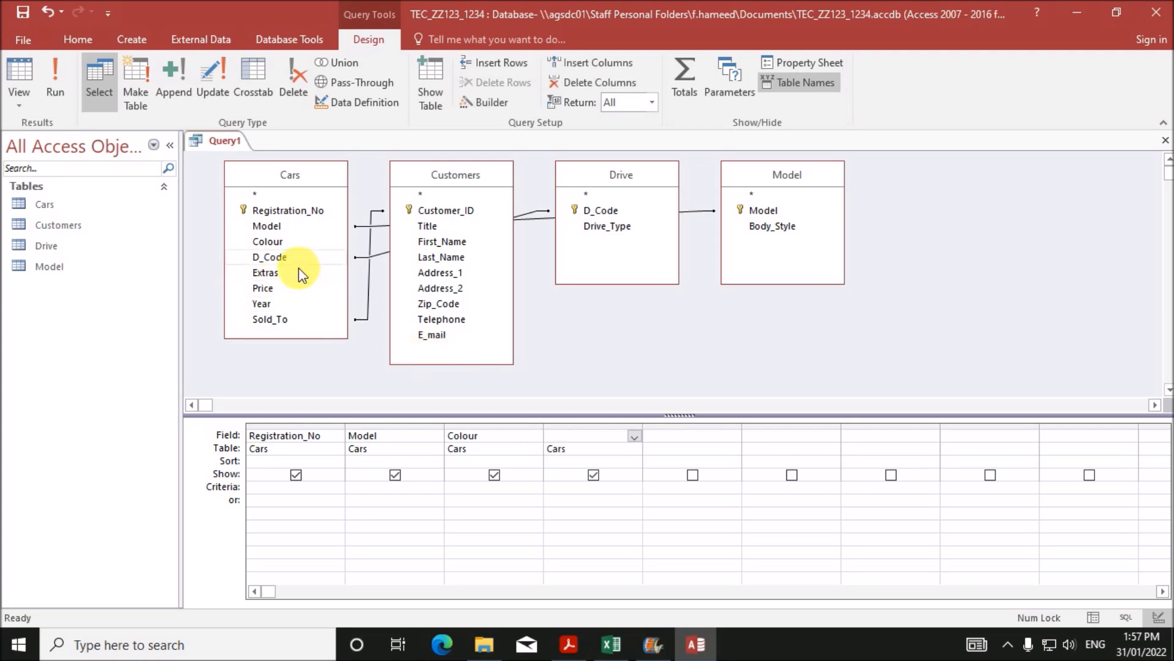
double_click(618, 227)
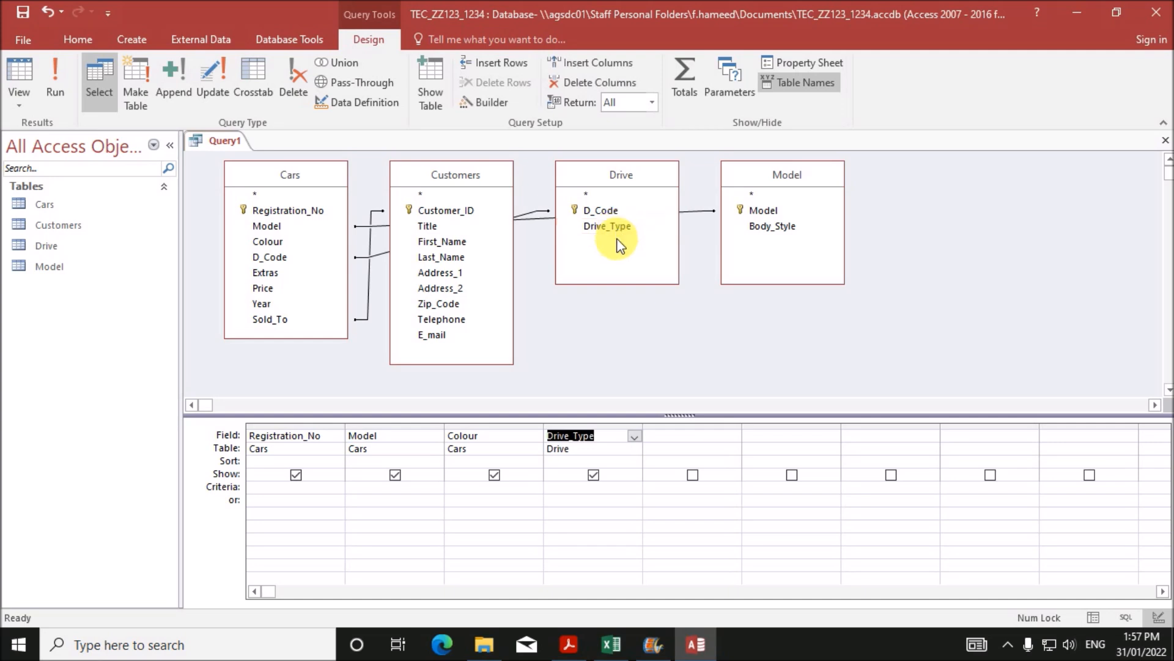
double_click(256, 272)
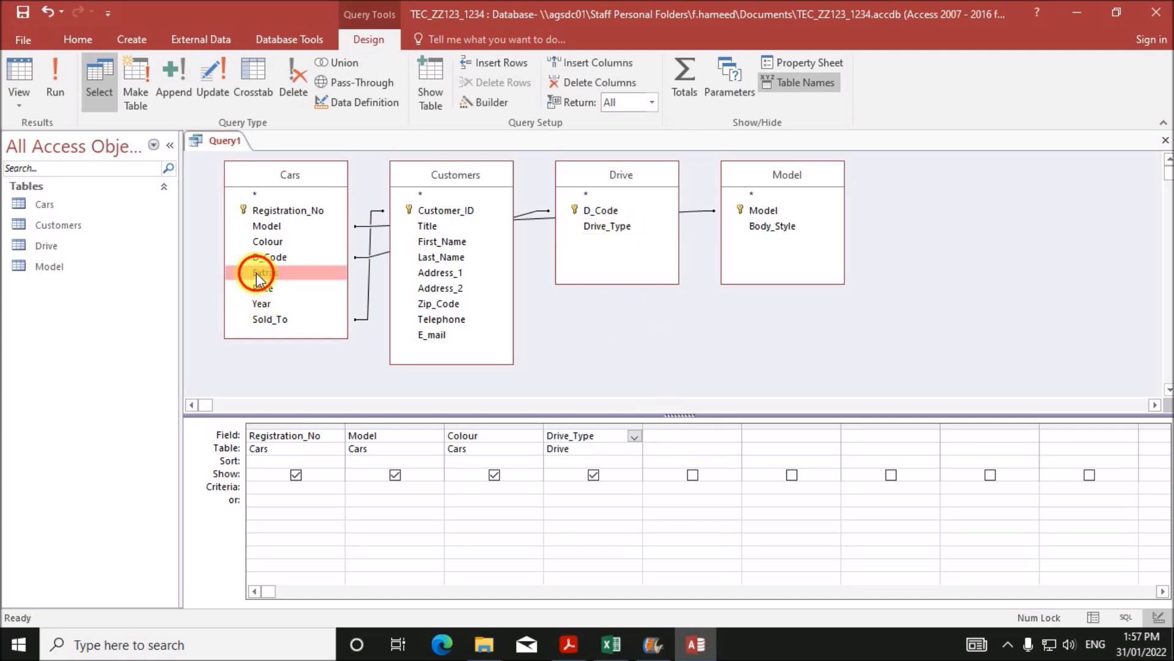
click(263, 286)
double_click(263, 288)
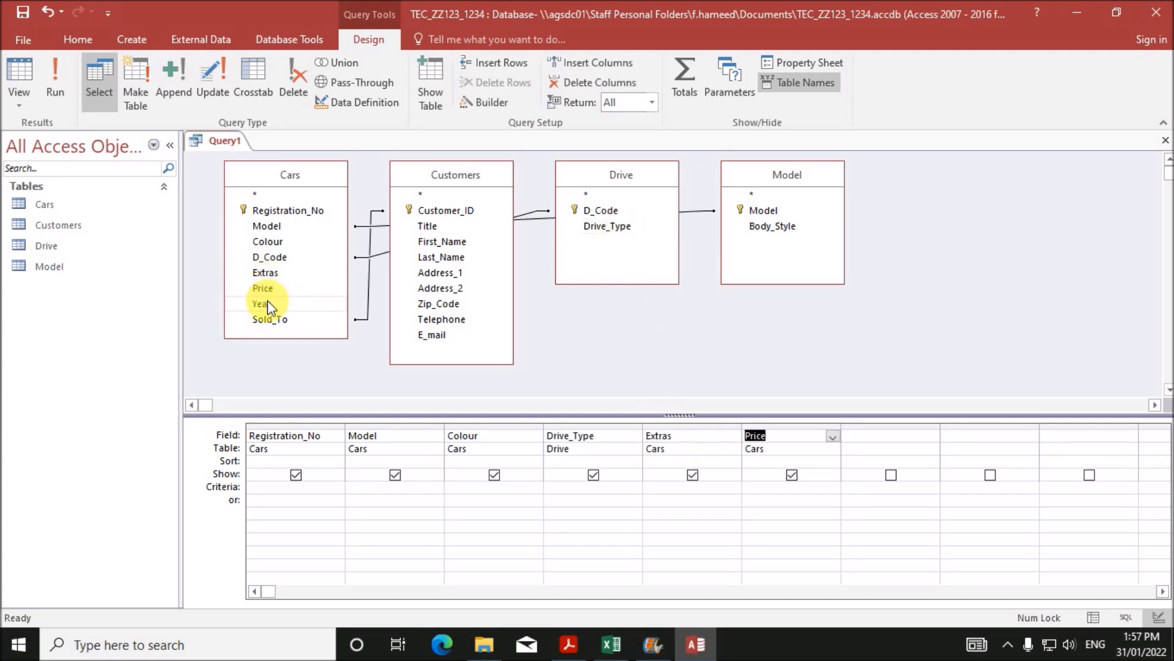
double_click(267, 303)
click(569, 643)
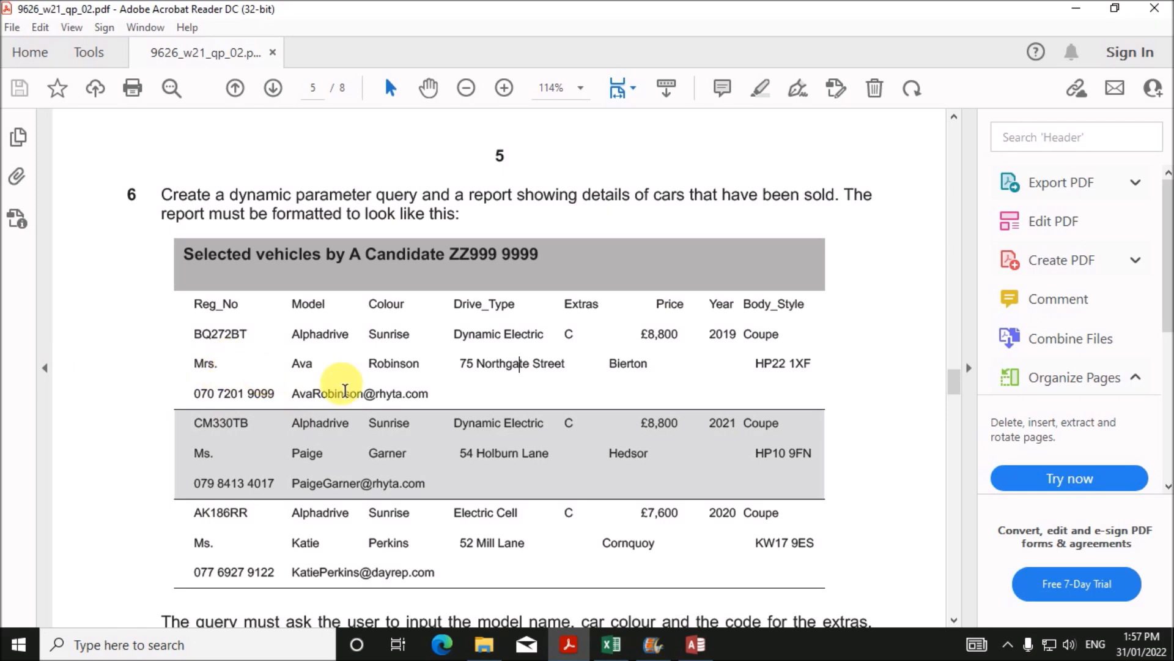
click(697, 645)
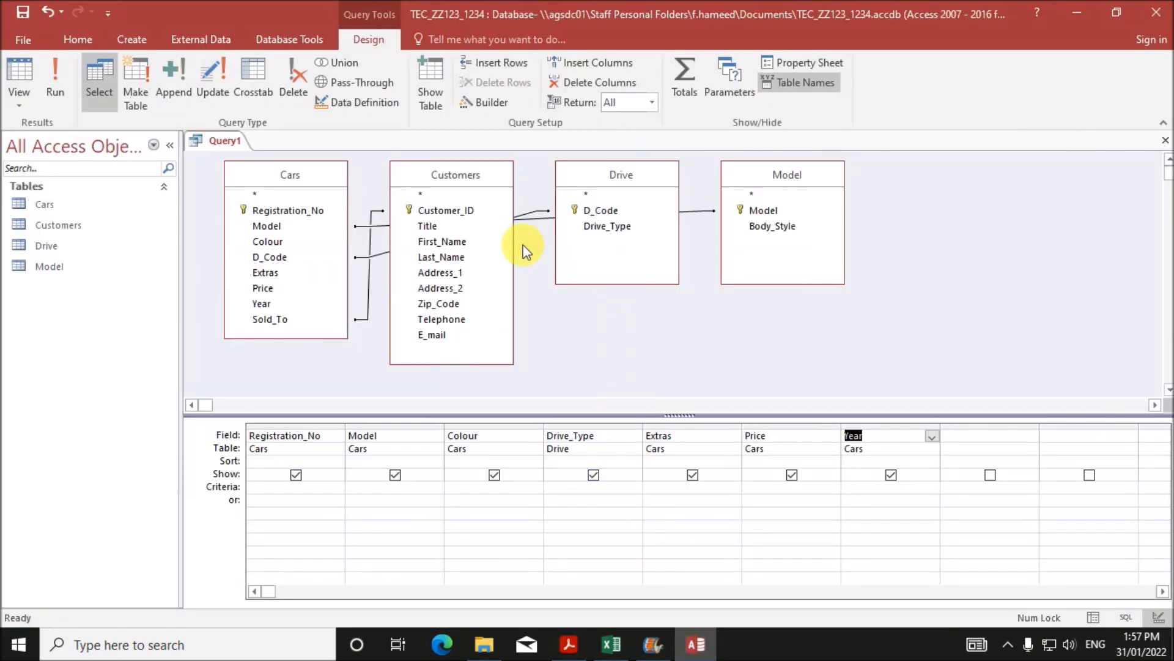
- Add Body_Style and the customer's Title, names, Address_1, Address_2, Zip_Code and contact fields
click(761, 226)
double_click(762, 227)
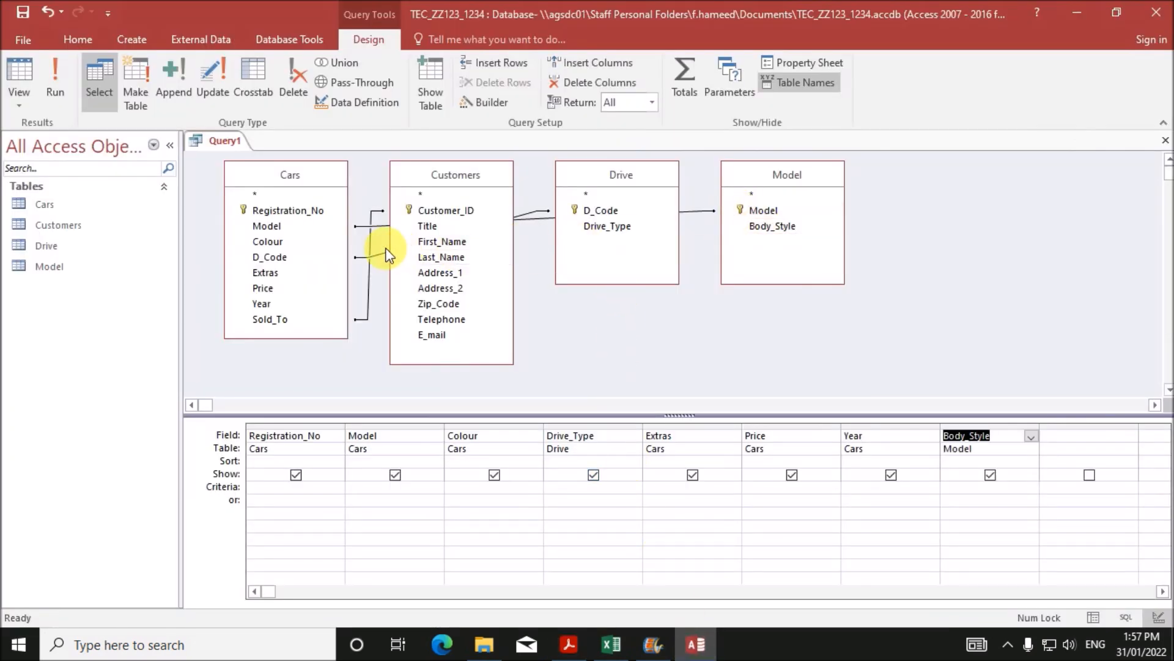
double_click(435, 227)
double_click(438, 241)
click(442, 258)
double_click(444, 275)
double_click(445, 290)
double_click(444, 304)
click(445, 323)
double_click(438, 335)
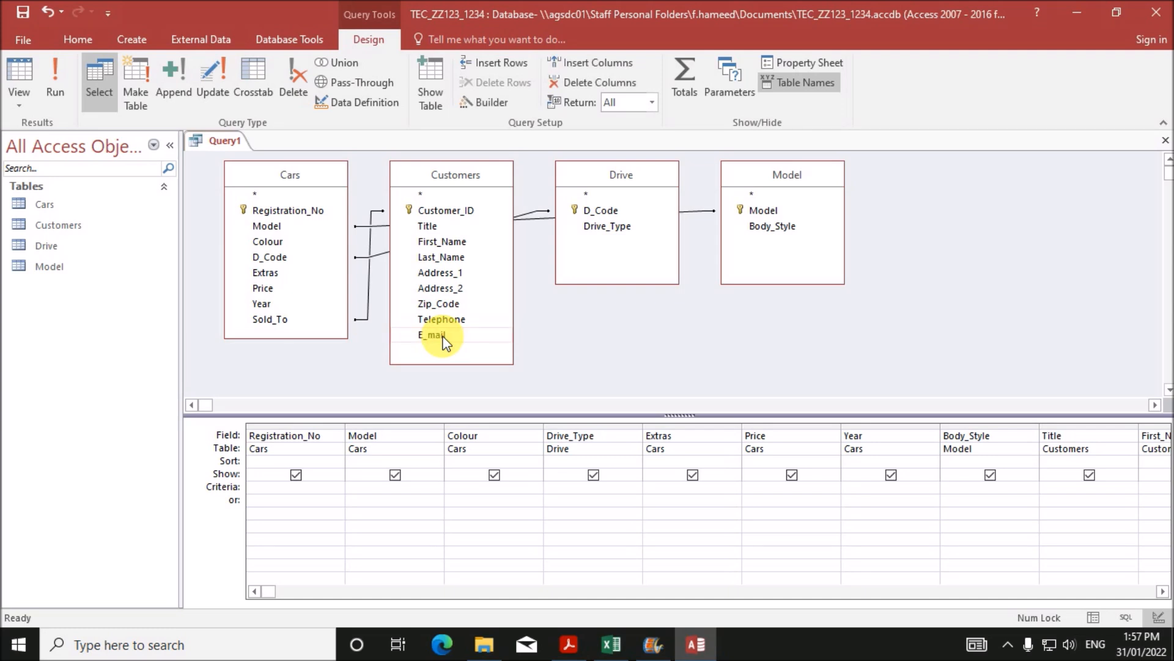
drag(273, 592, 197, 587)
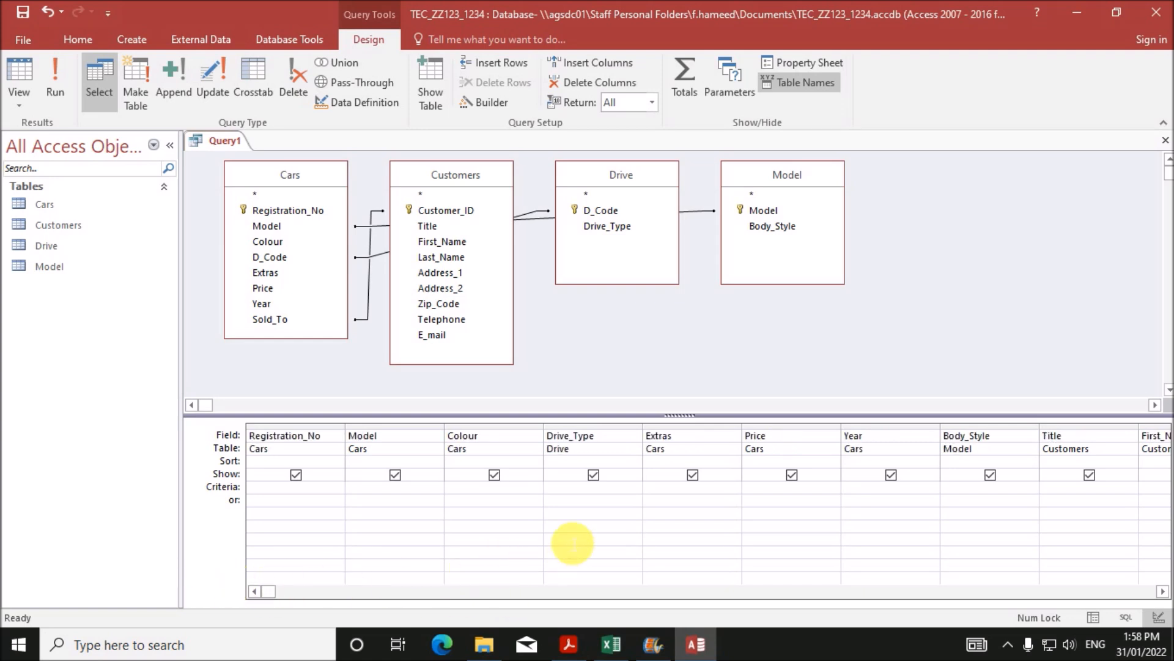
- Enter a Model Name prompt as the Model column's criteria
click(569, 644)
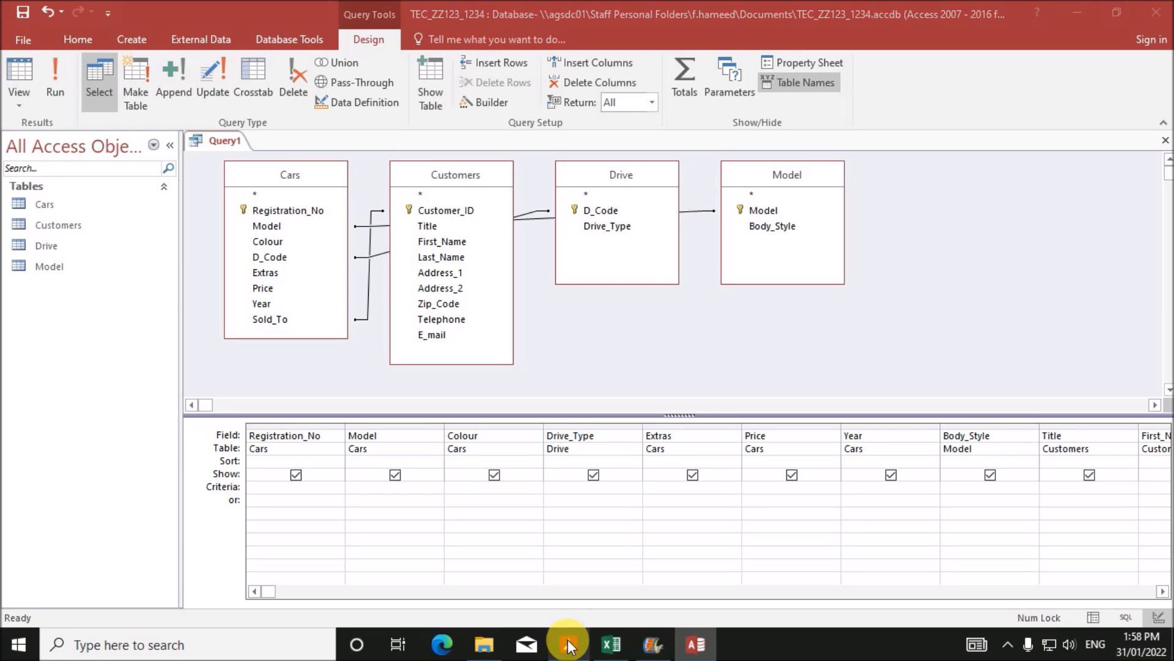
scroll(410, 480, down, 5)
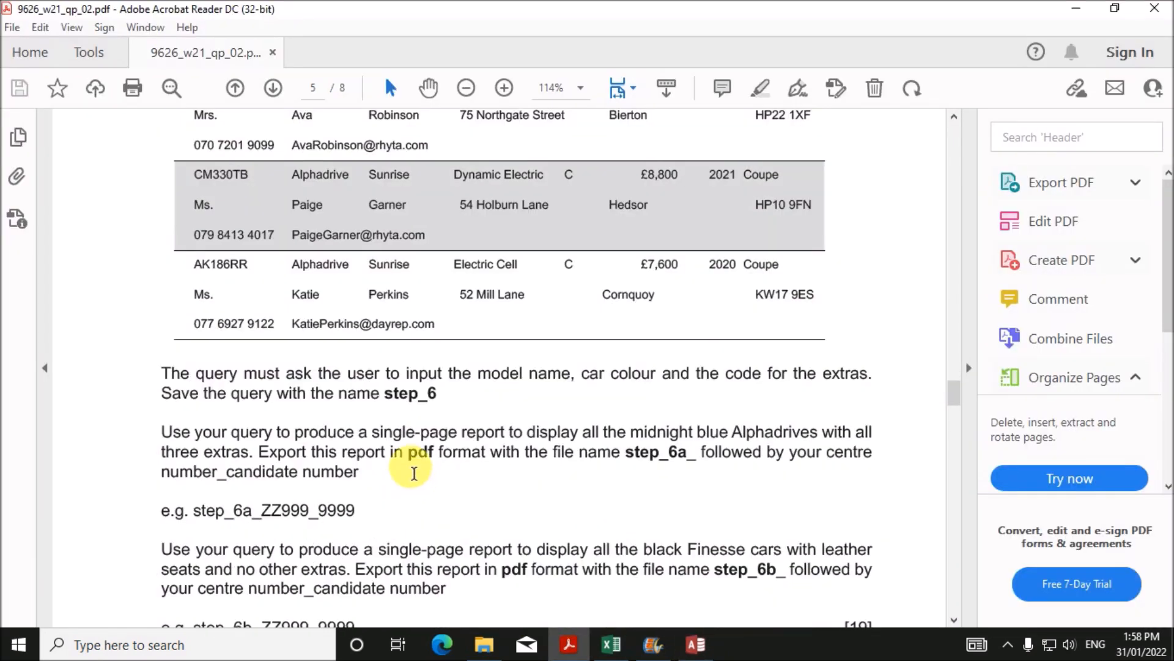
drag(478, 373, 869, 376)
click(695, 644)
click(364, 487)
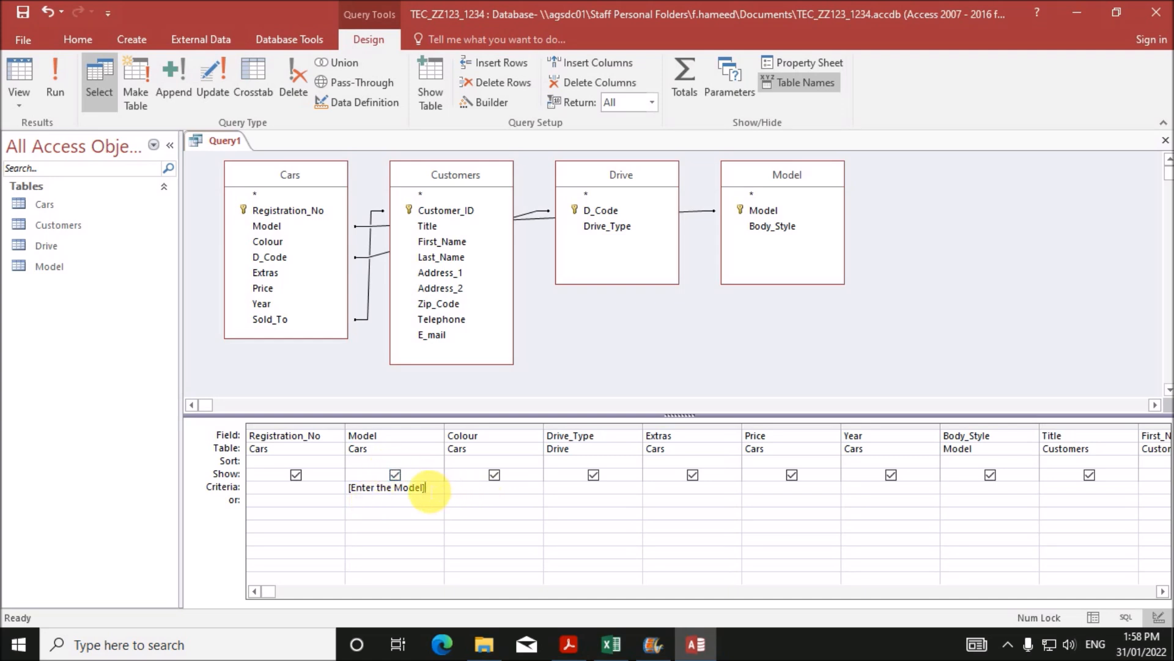
click(425, 480)
text(Name)
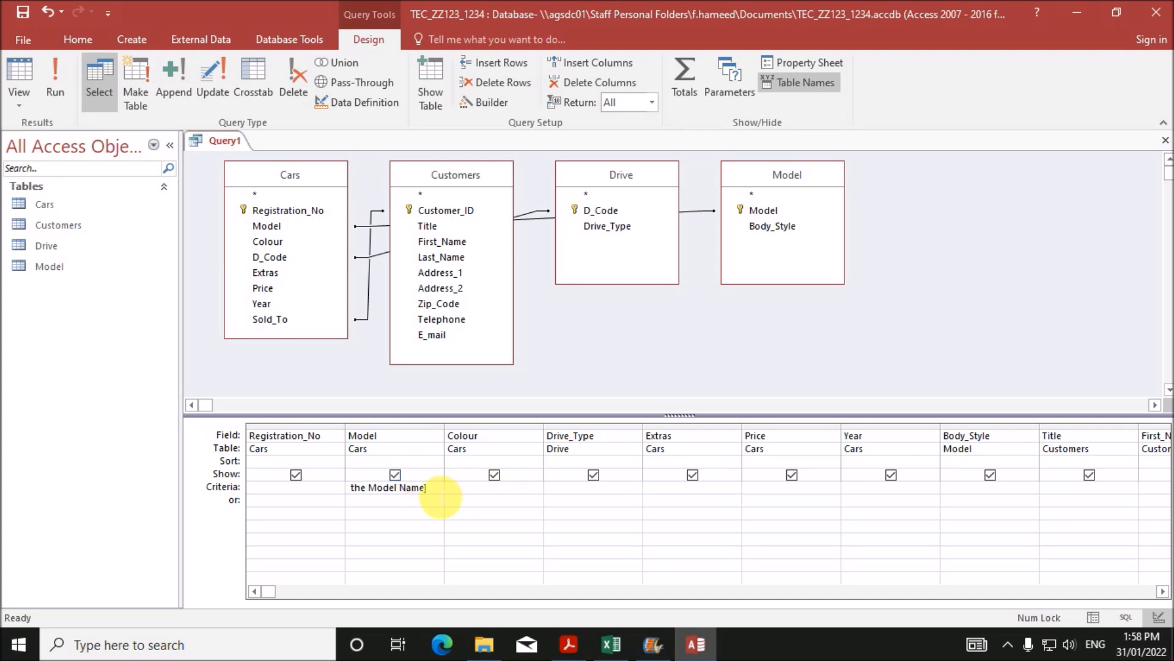
drag(419, 499, 292, 488)
key(ctrl+c)
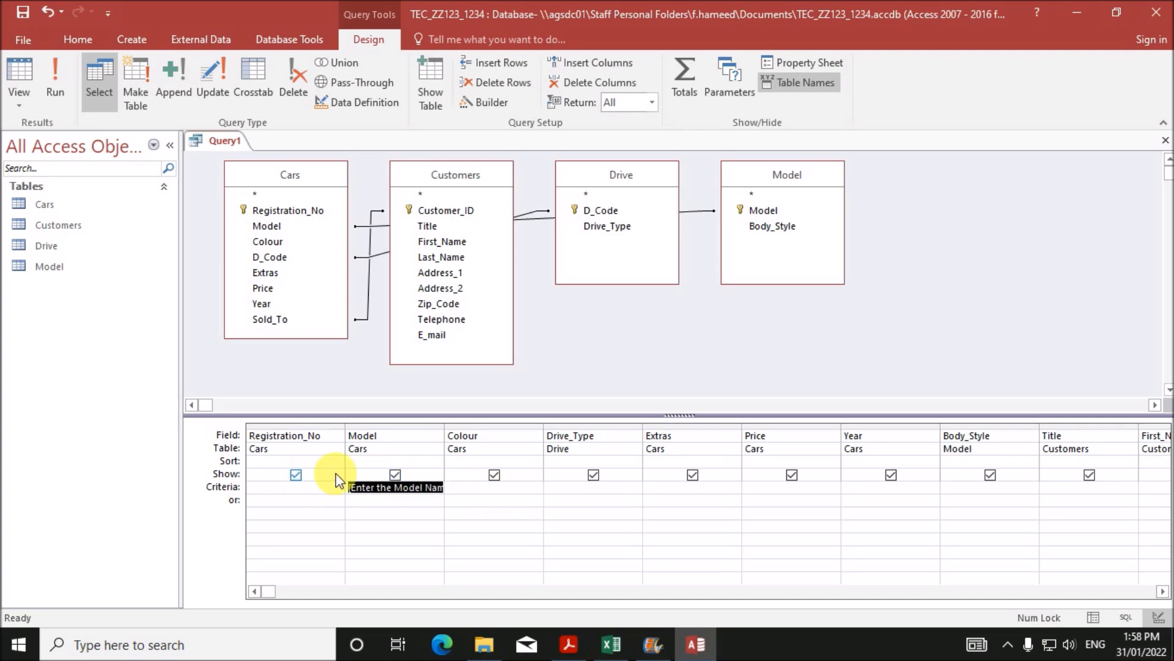
- Copy the prompt into the Colour and Extras criteria, rewording Extras to 'code for Extras'
click(470, 493)
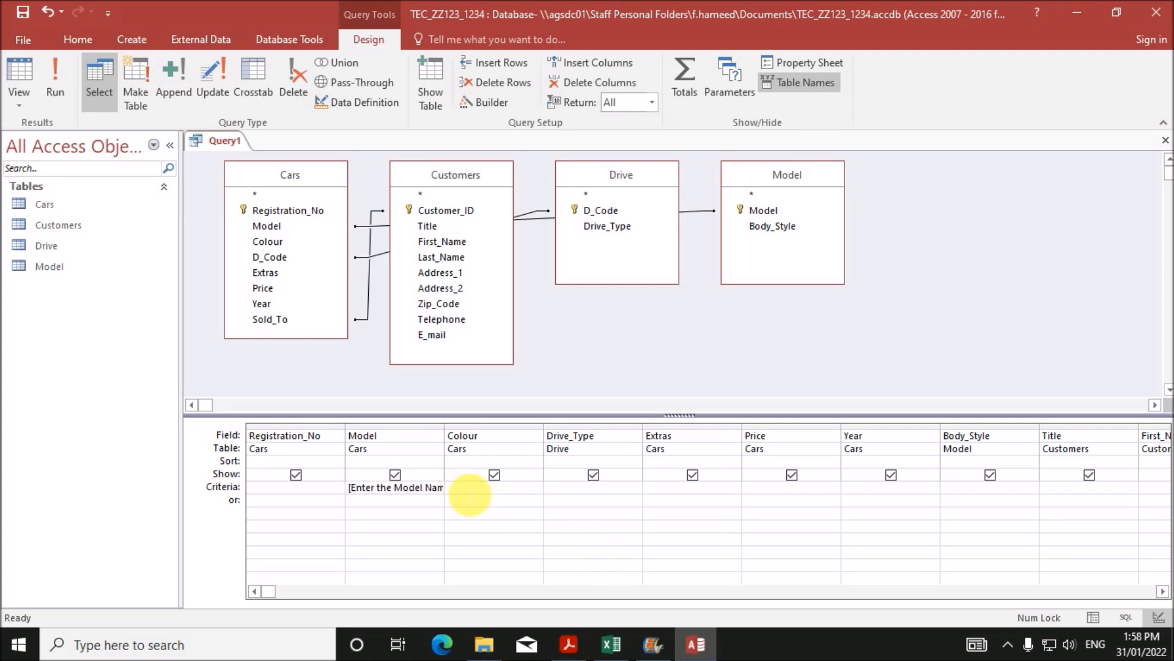
key(ctrl+v)
drag(467, 495, 509, 496)
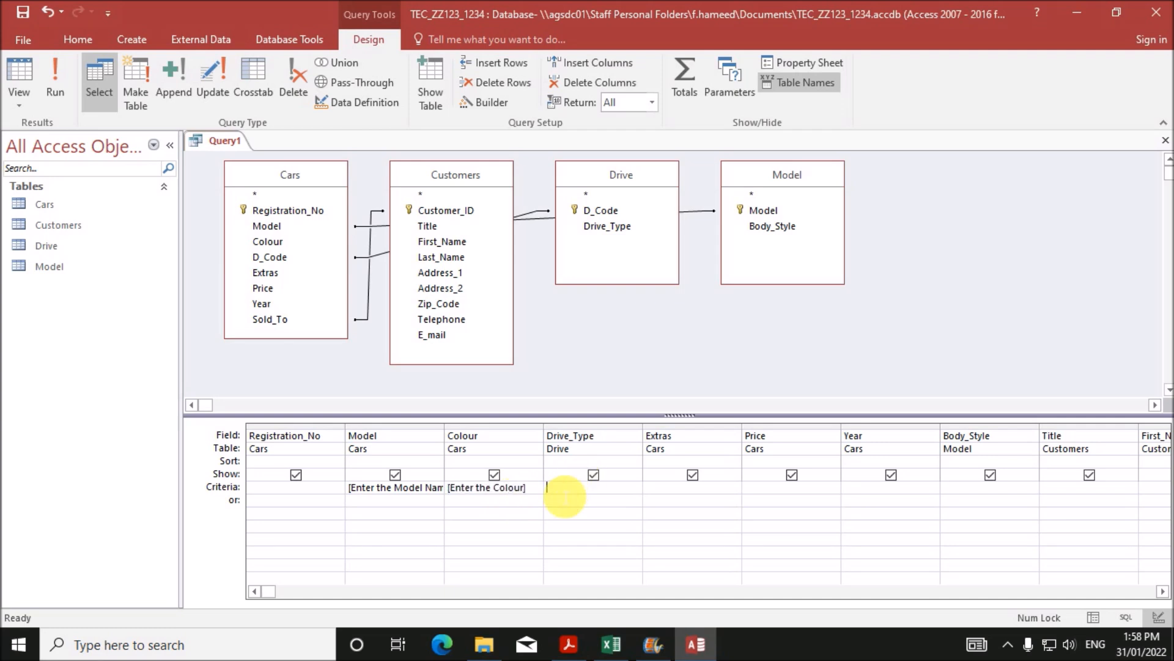
click(572, 491)
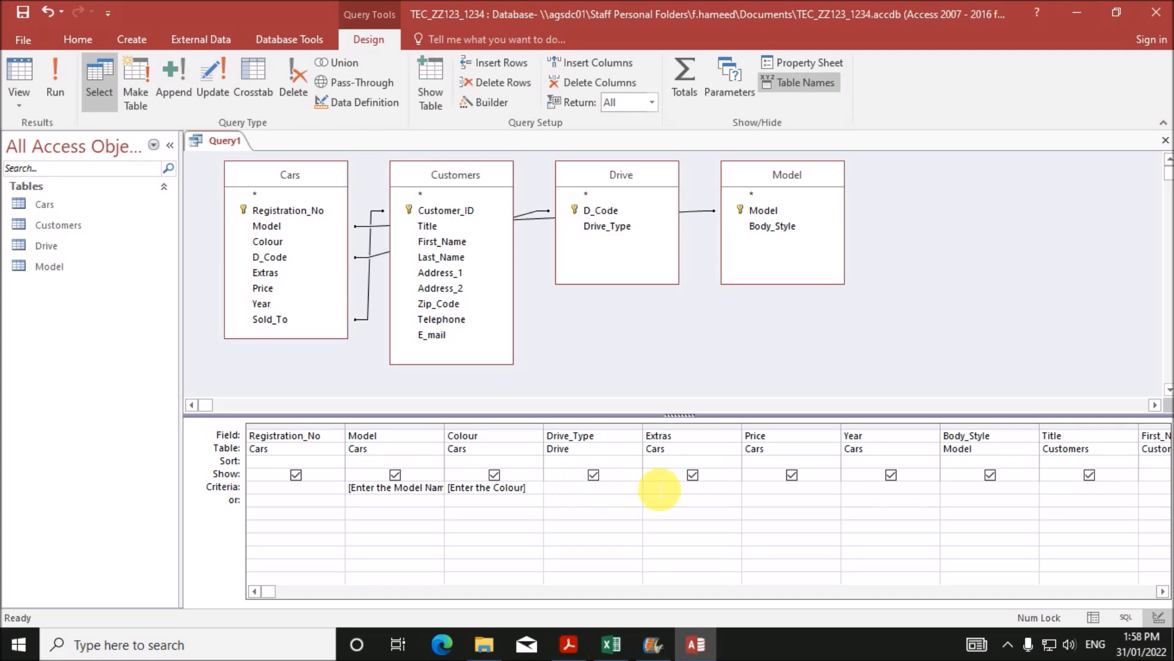
click(660, 489)
key(ctrl+v)
drag(658, 489, 713, 497)
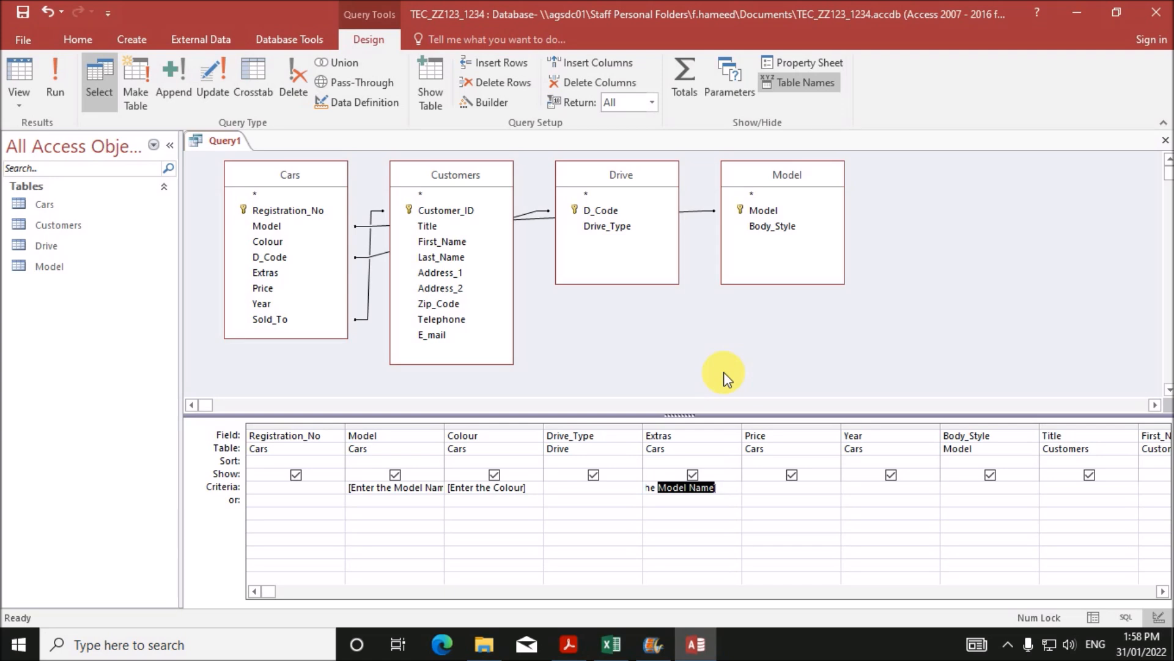
text(code for Extras])
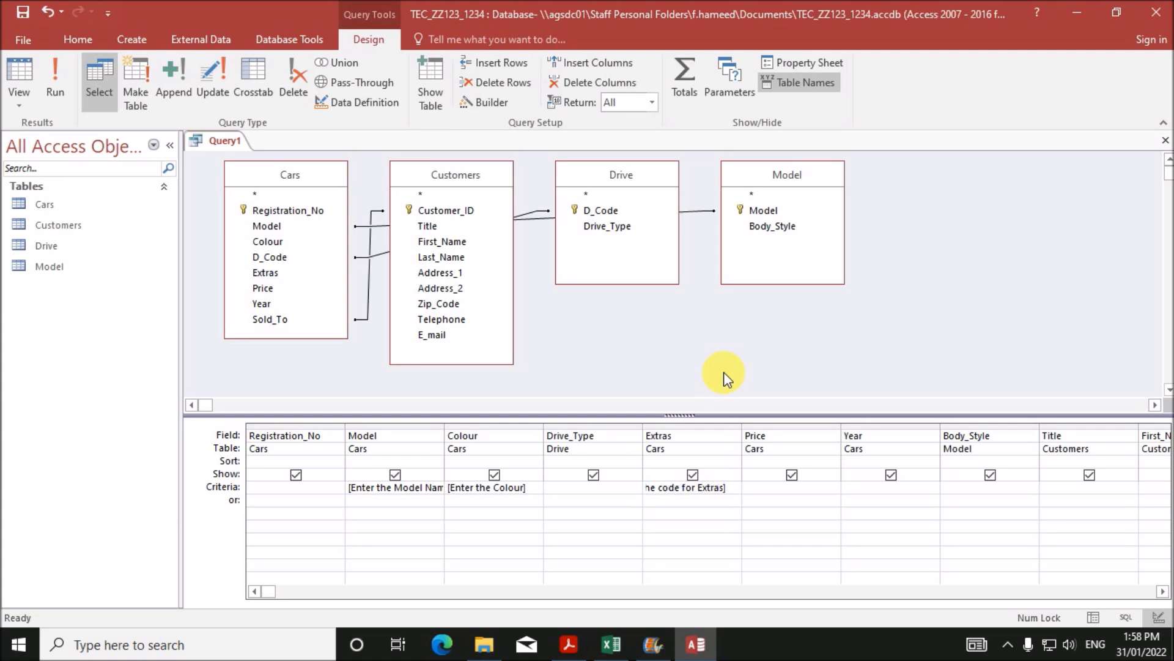
click(711, 516)
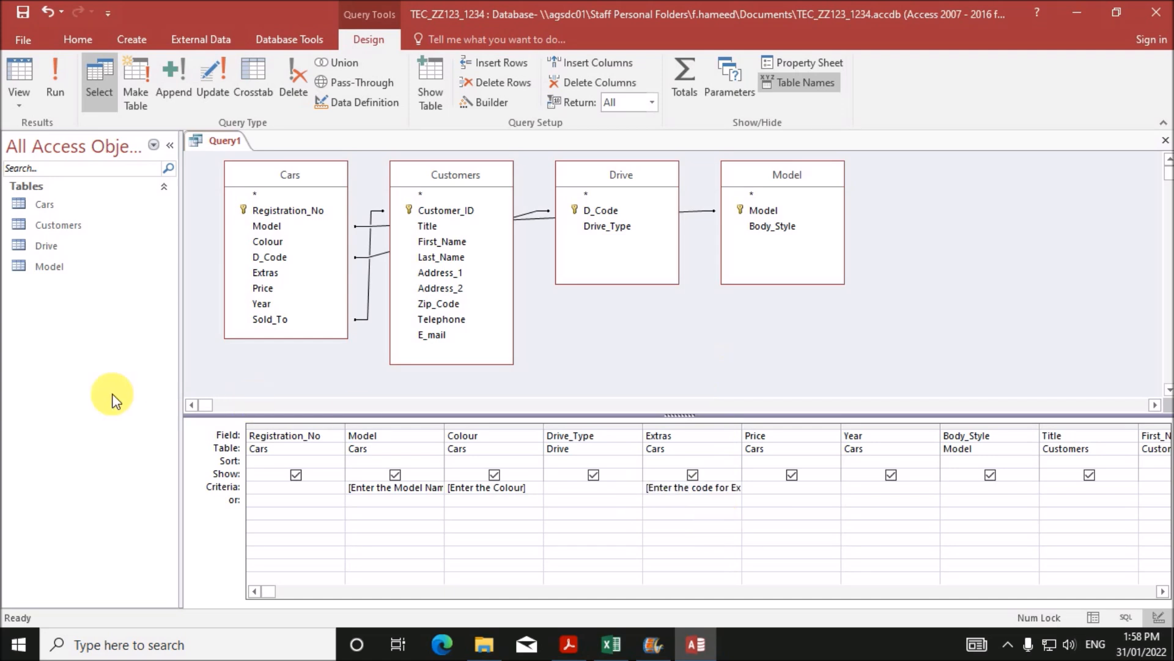
- Auto-fit the Model, Colour and Extras columns and save the query as Step_6
double_click(445, 434)
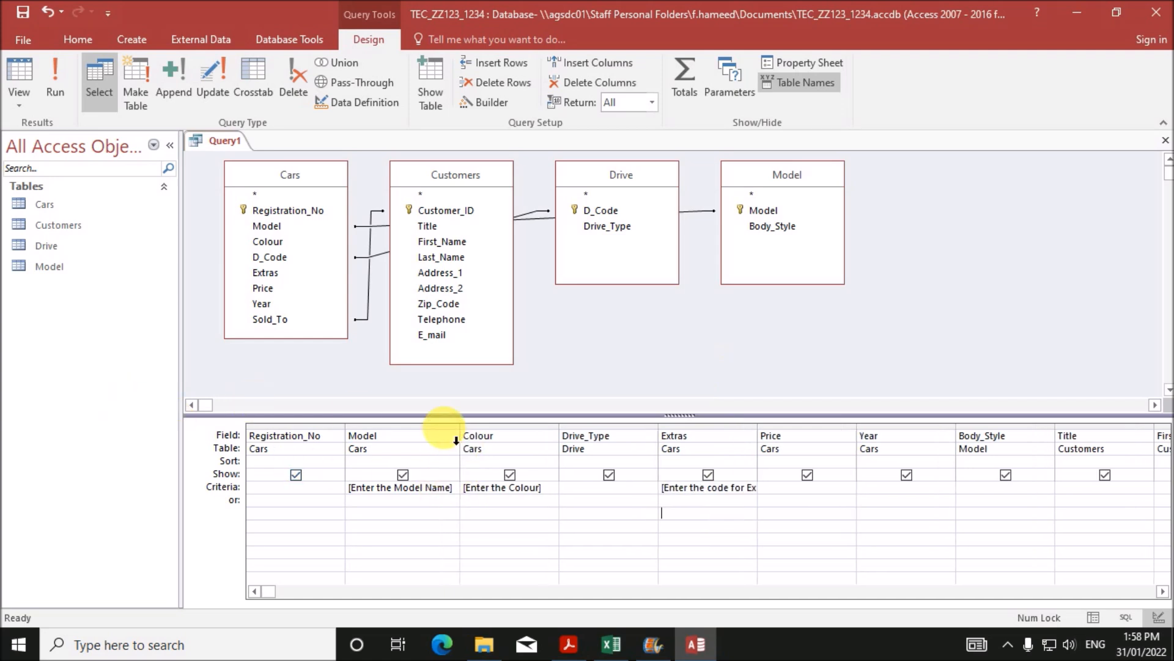
double_click(568, 434)
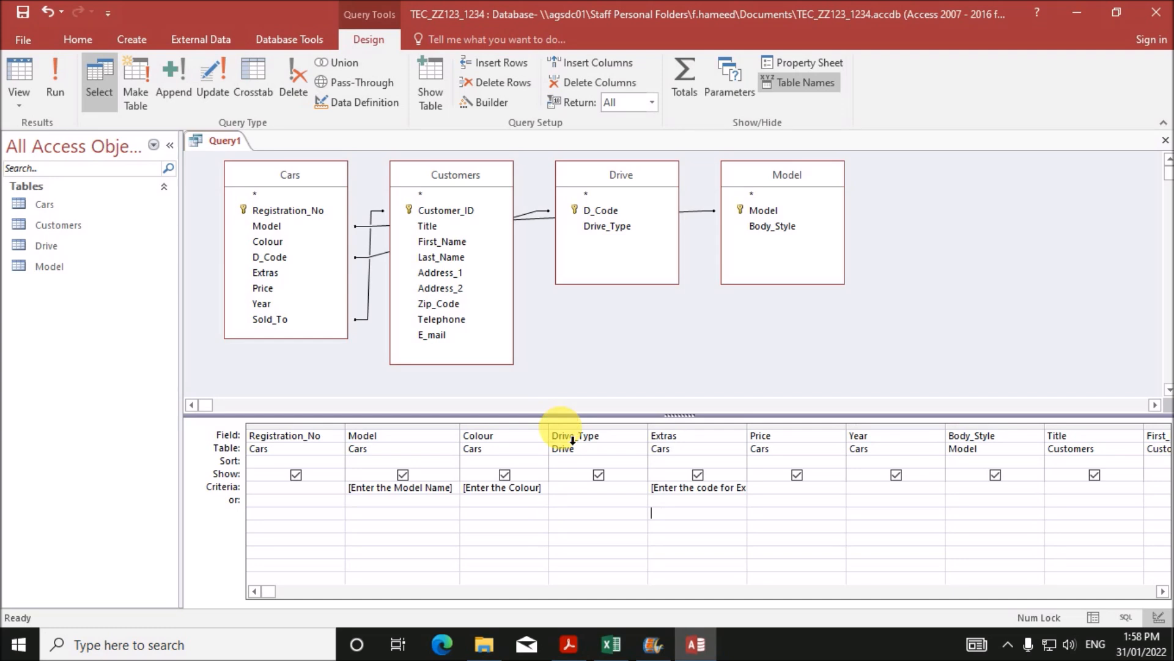
double_click(747, 433)
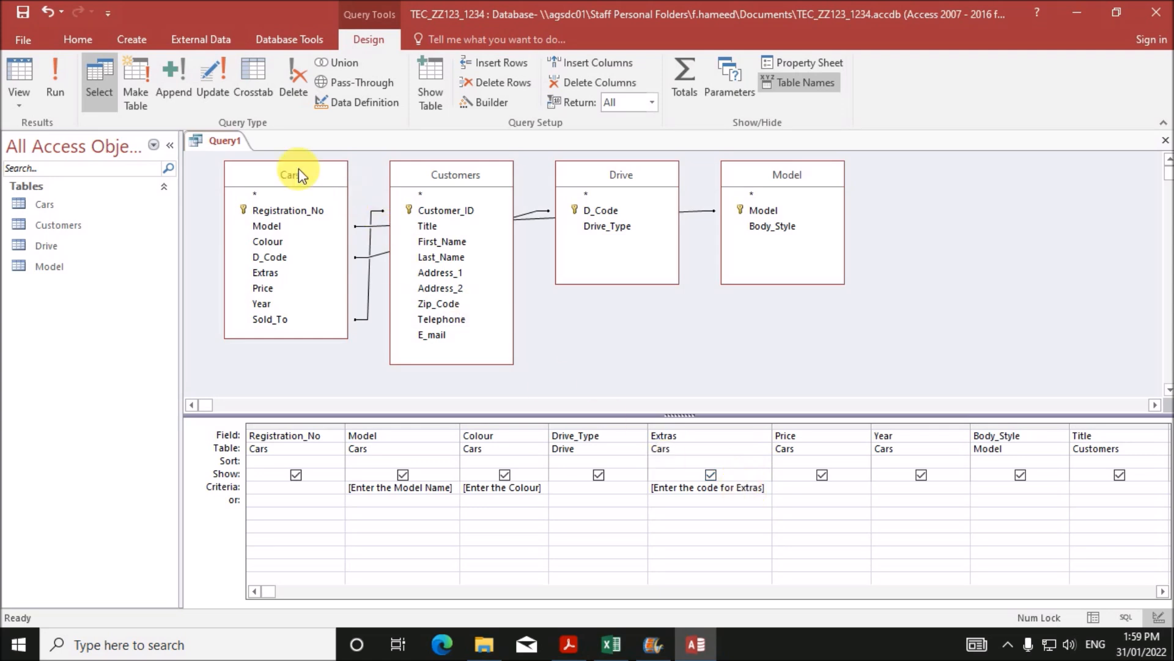
right_click(222, 141)
click(275, 155)
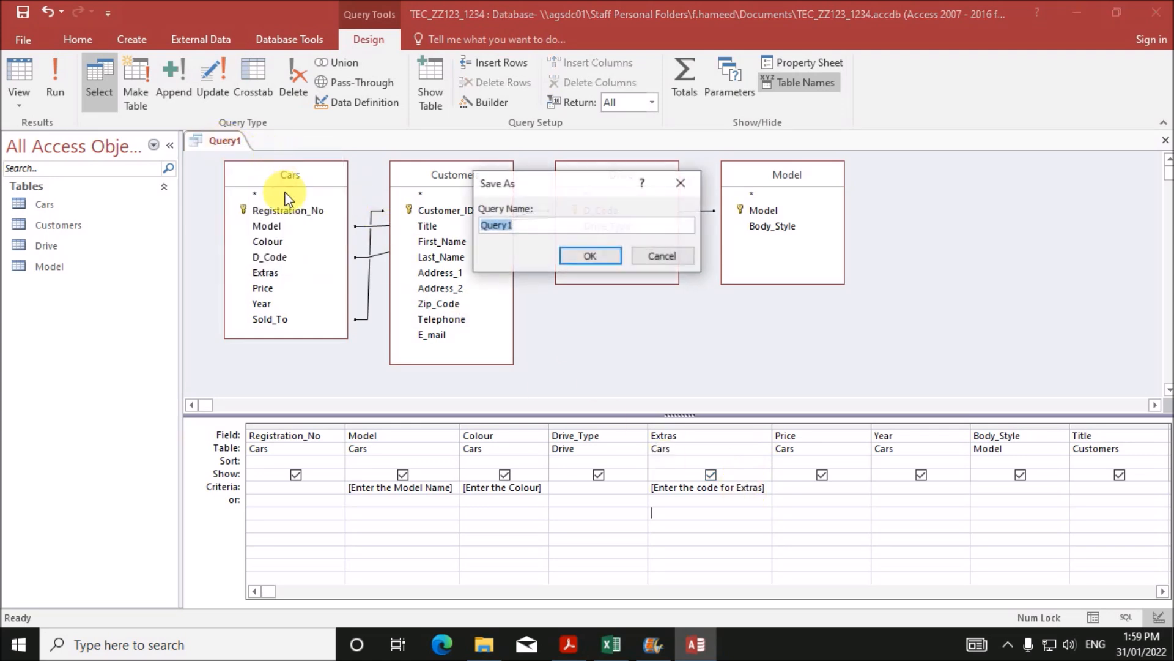
text(Step_6)
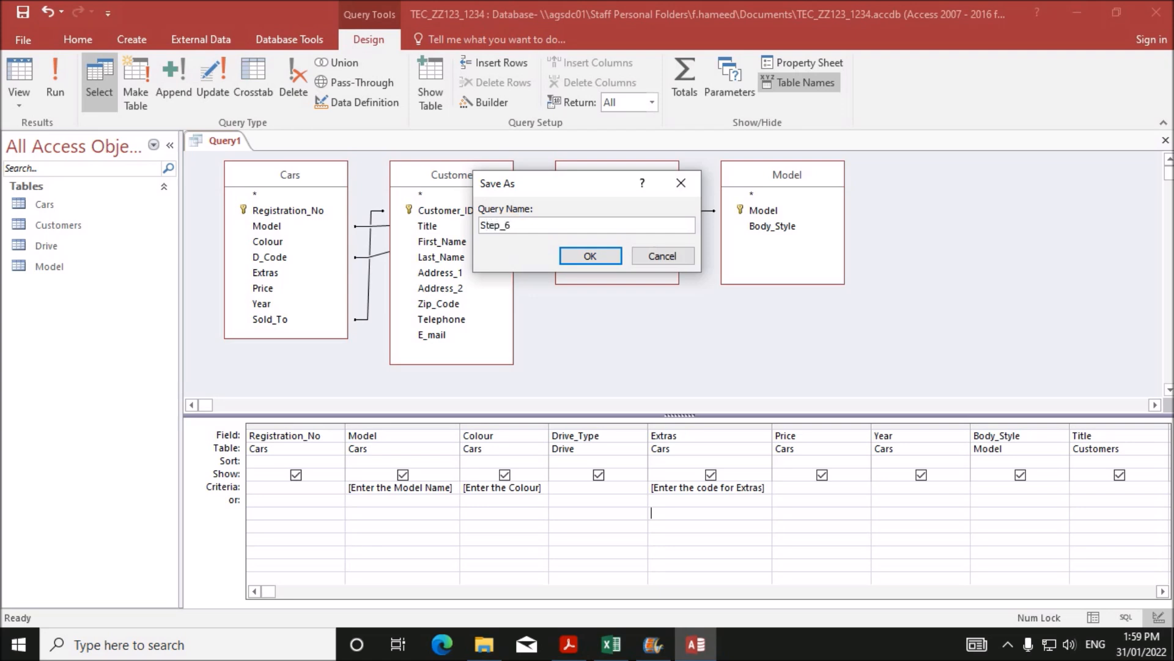
click(590, 255)
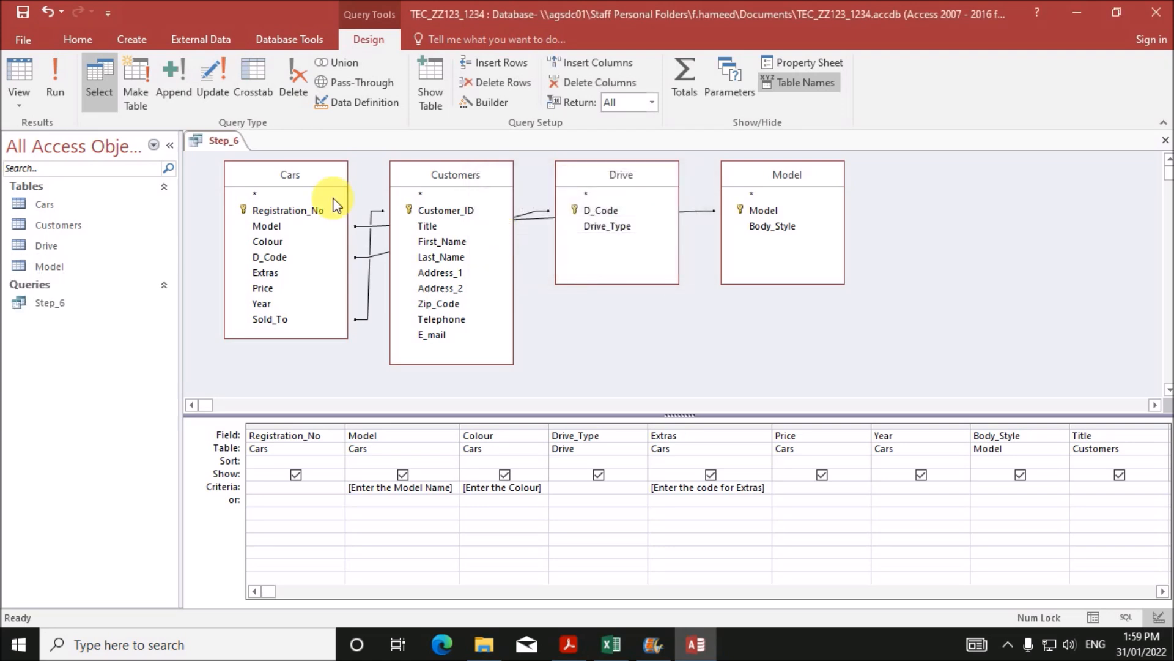
click(116, 302)
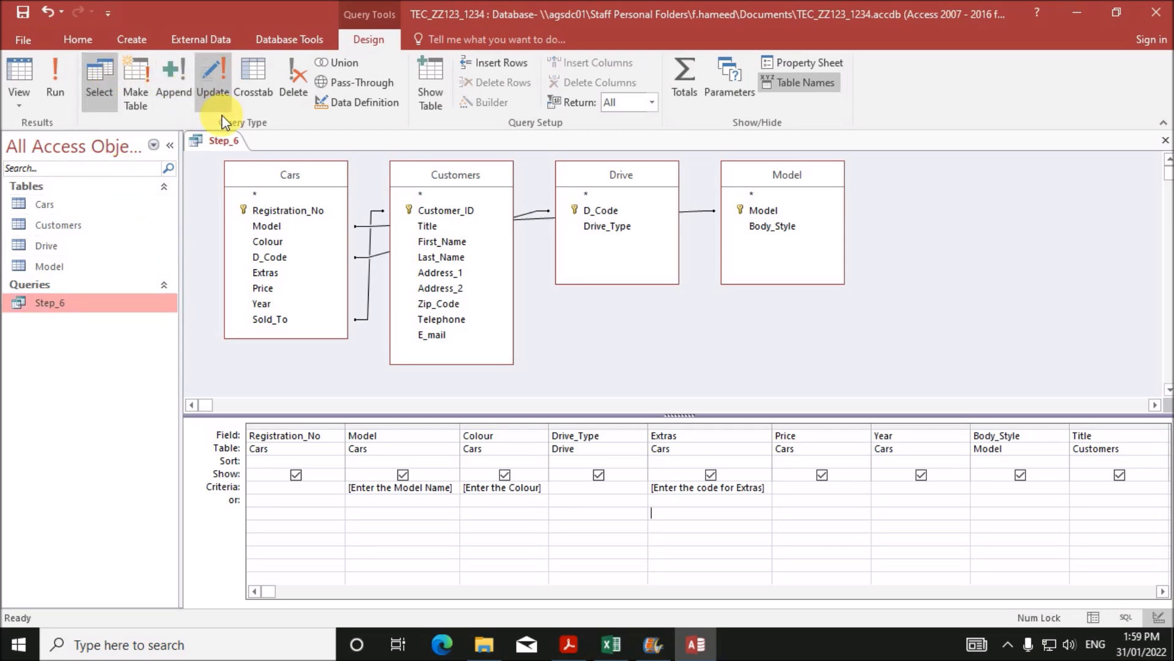
- Close Step_6 and build a tabular portrait report of all its fields titled 'Selected Cars by Name' with candidate codes
right_click(211, 139)
click(260, 169)
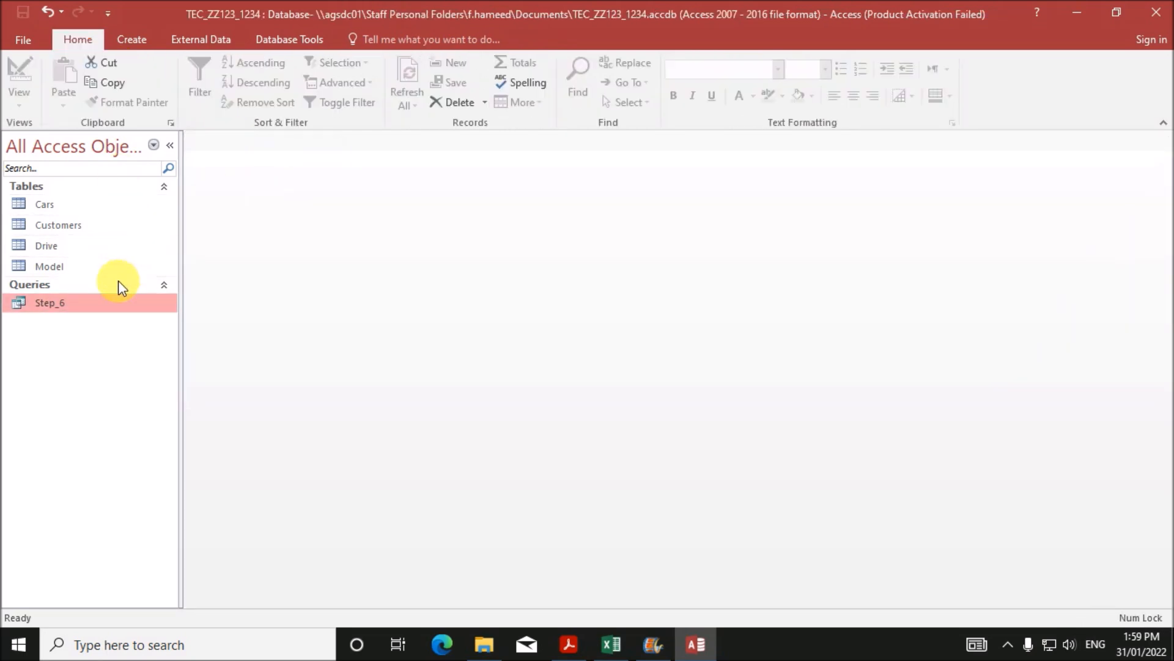
click(132, 40)
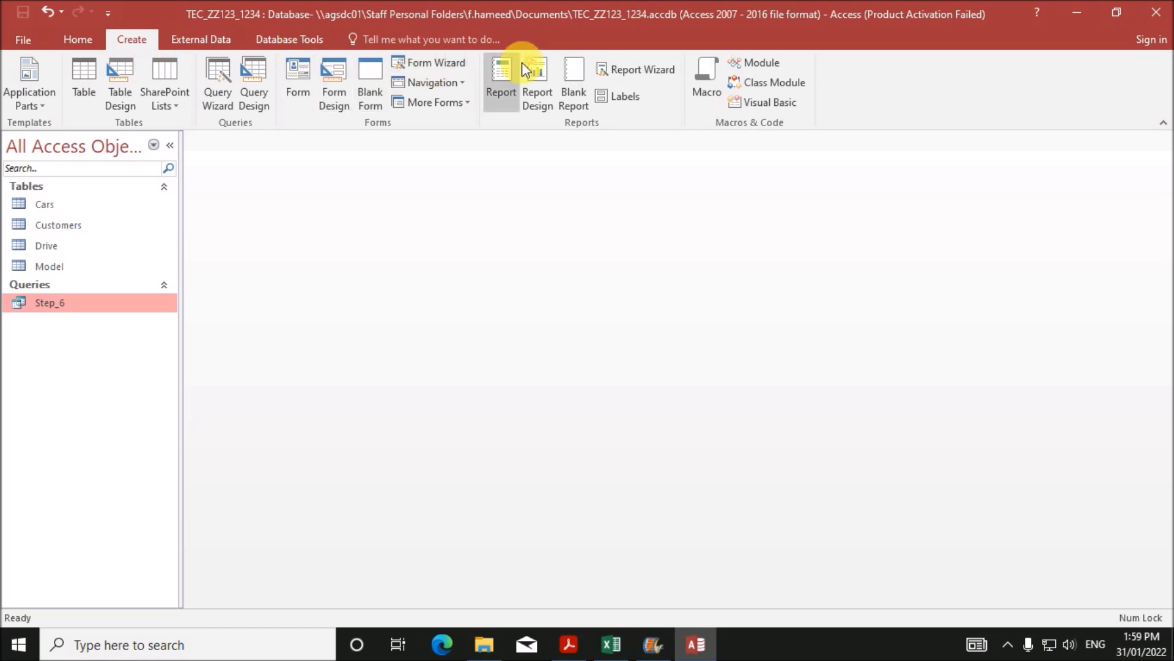
click(615, 66)
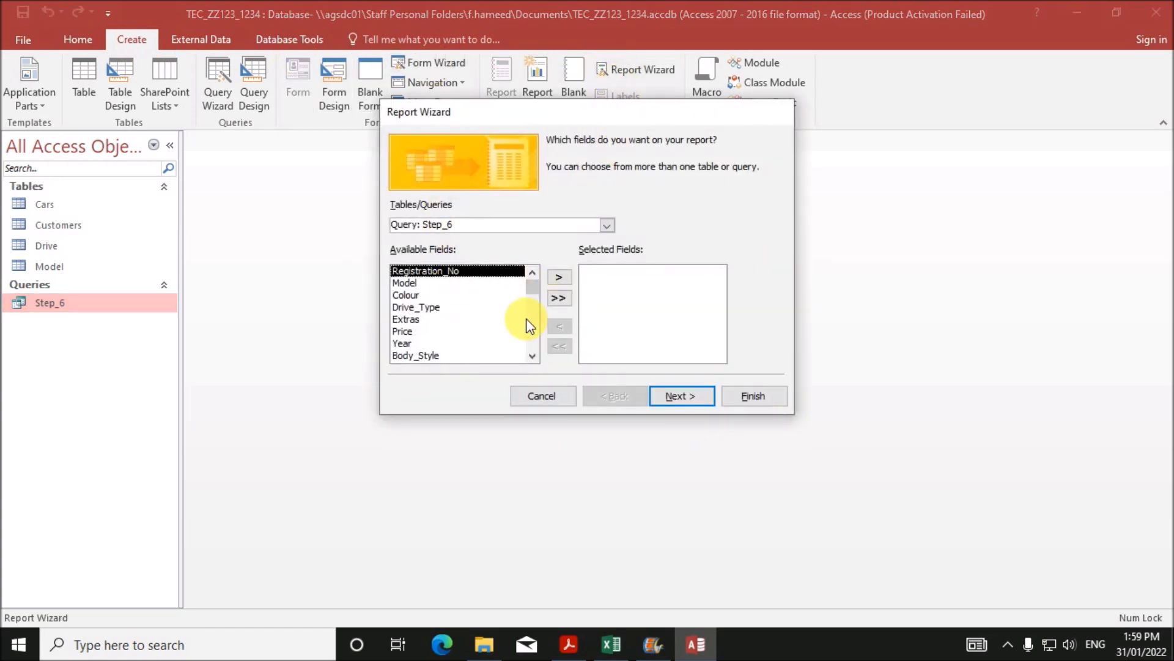
click(559, 299)
click(663, 398)
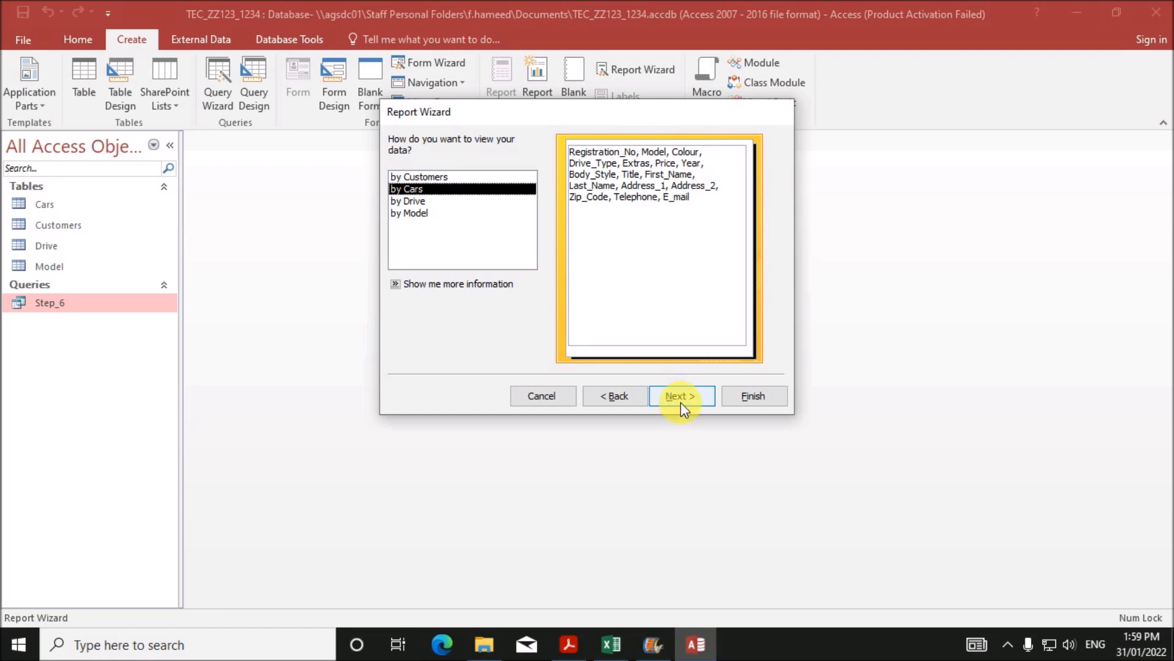
click(681, 399)
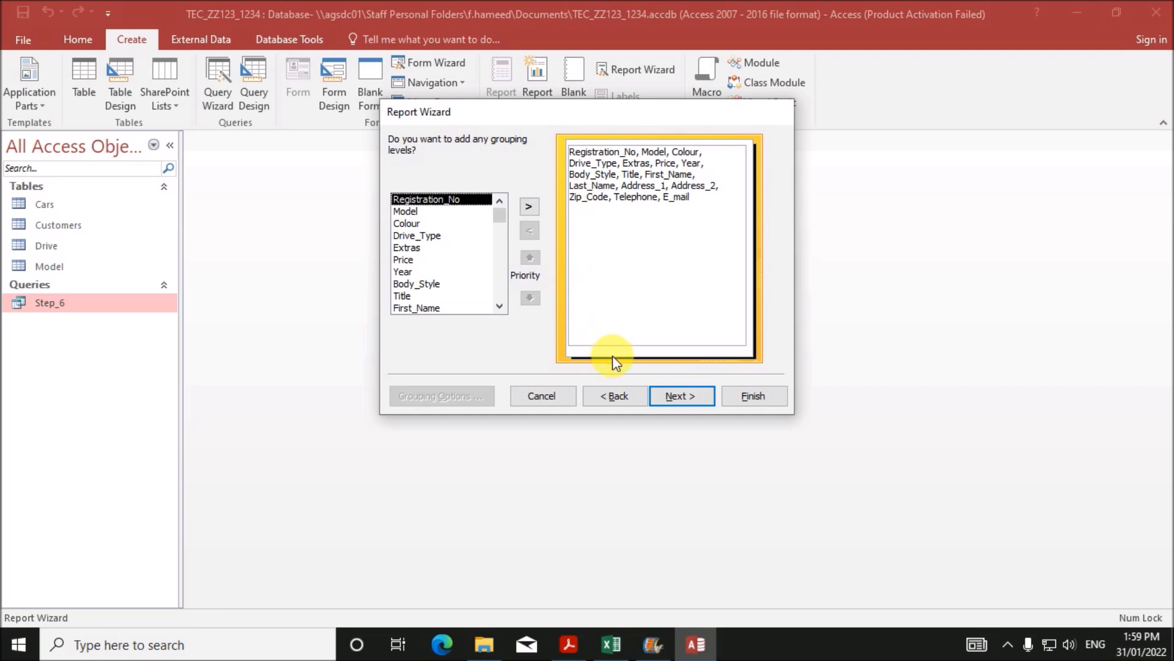
click(664, 399)
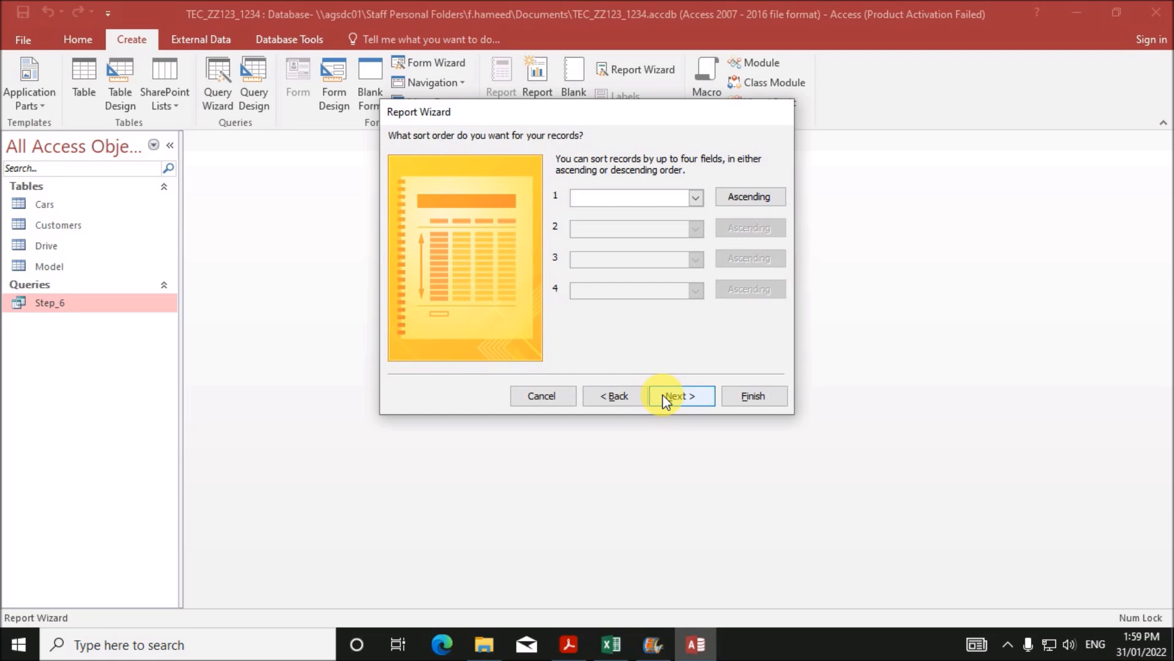
click(662, 396)
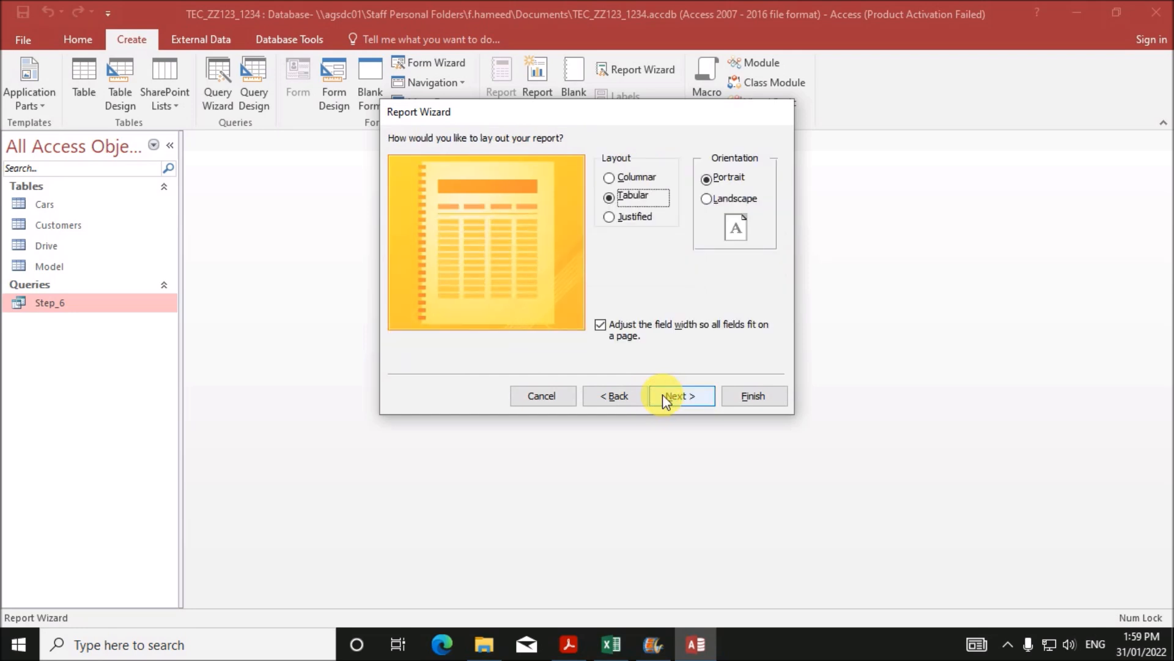
click(673, 399)
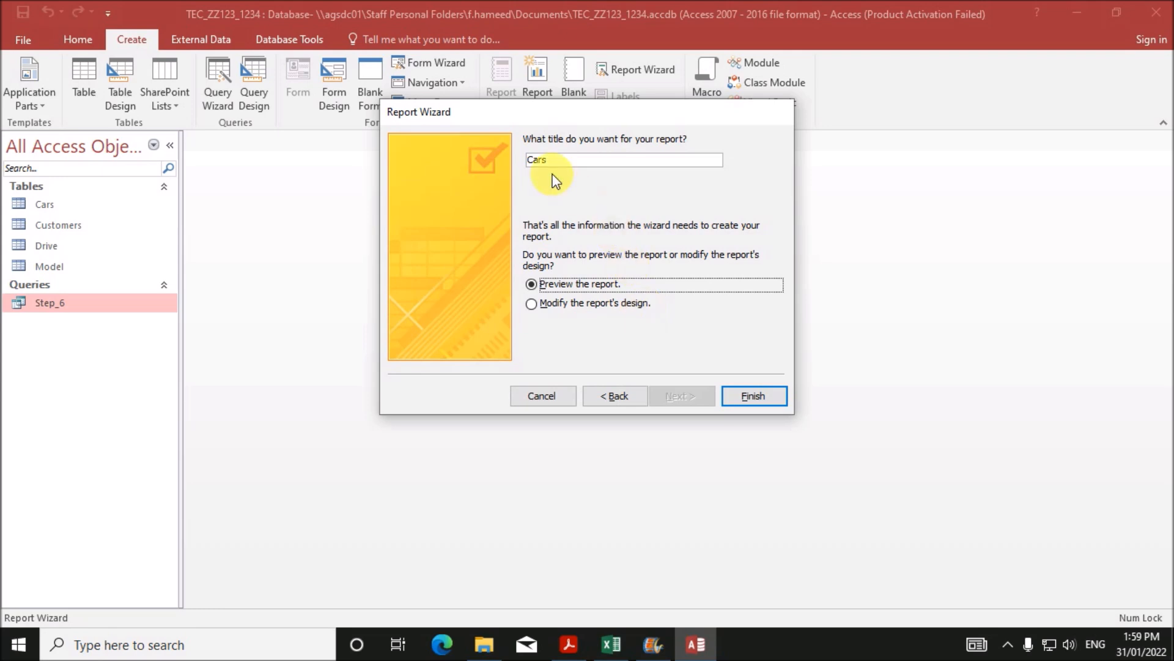
text(S)
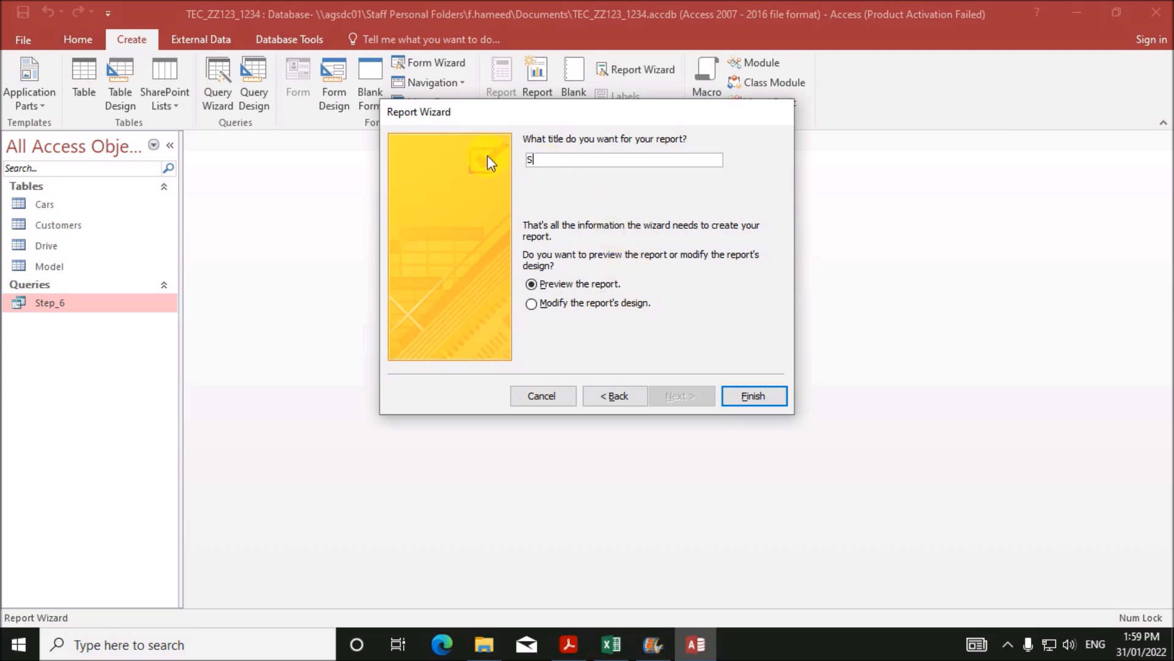
text(elected Cars by Name, 1234,)
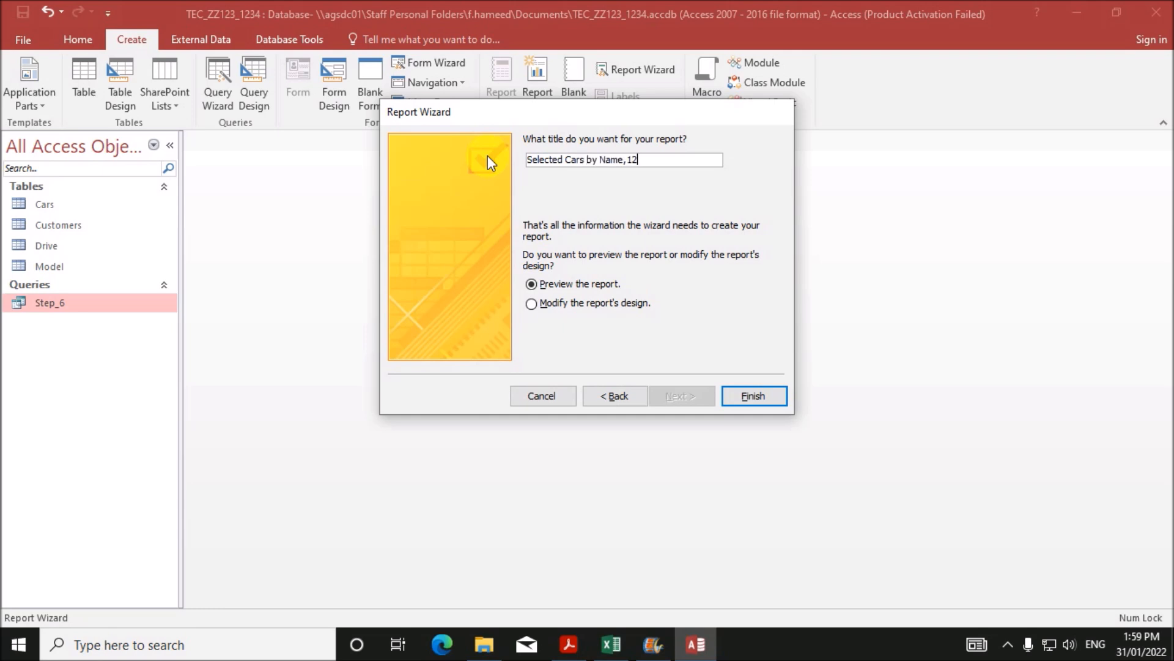
text(ZZ123)
click(753, 394)
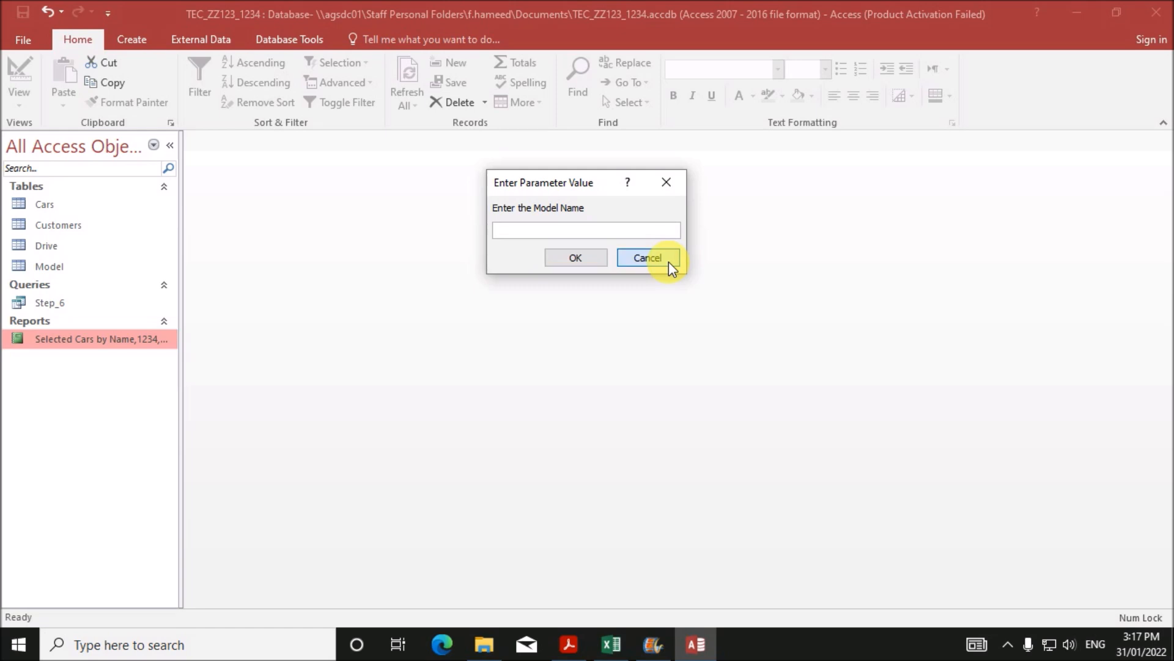
- Dismiss the model name prompt and open the Selected Cars by Name report in Design View
click(669, 262)
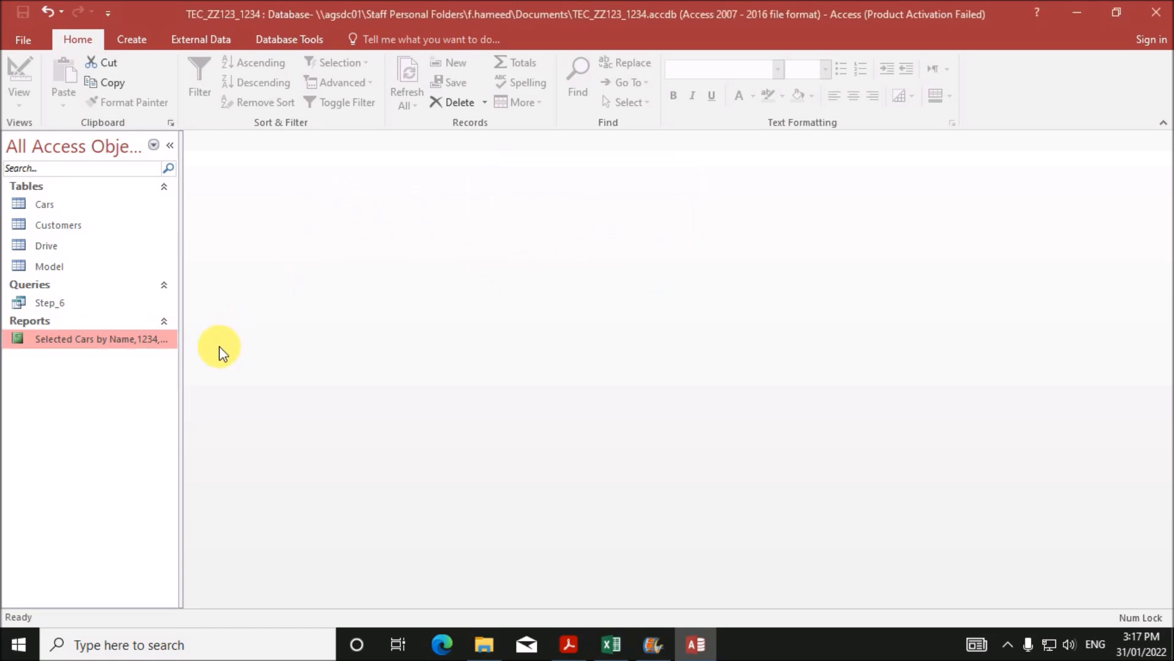
double_click(122, 340)
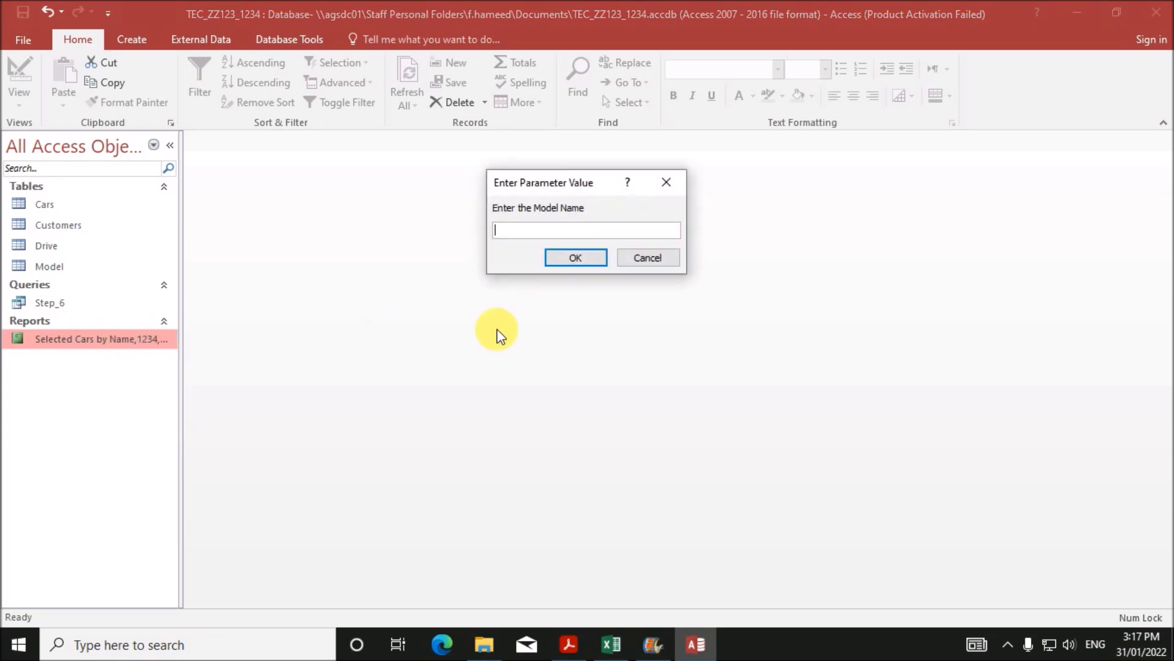
click(643, 259)
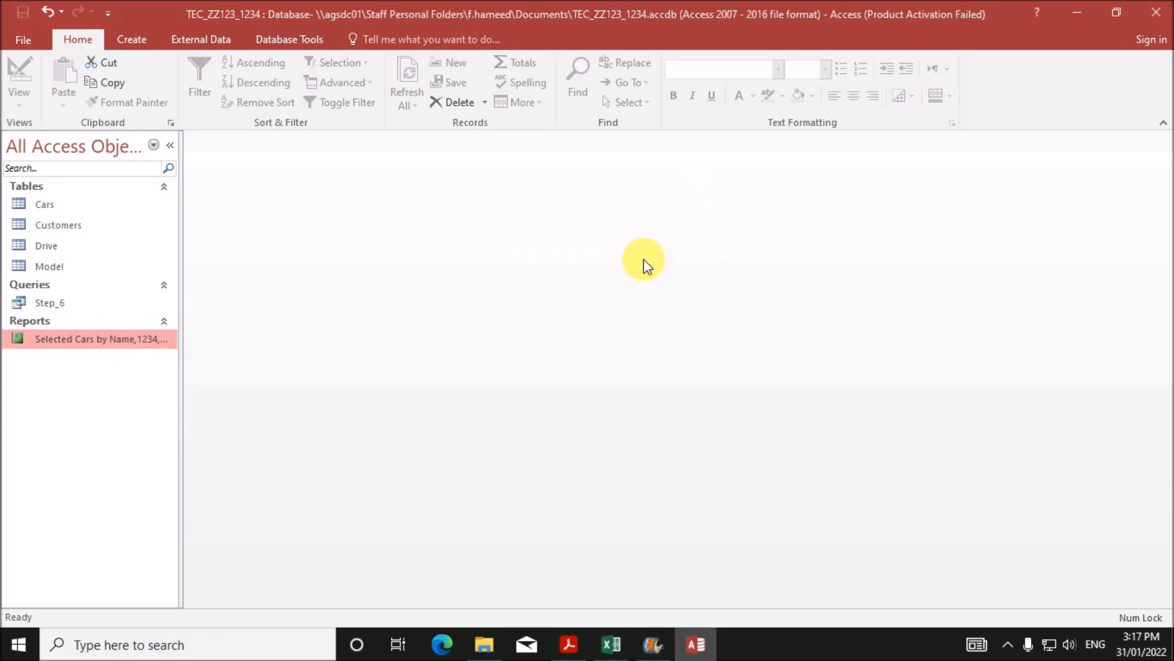
right_click(93, 340)
click(145, 393)
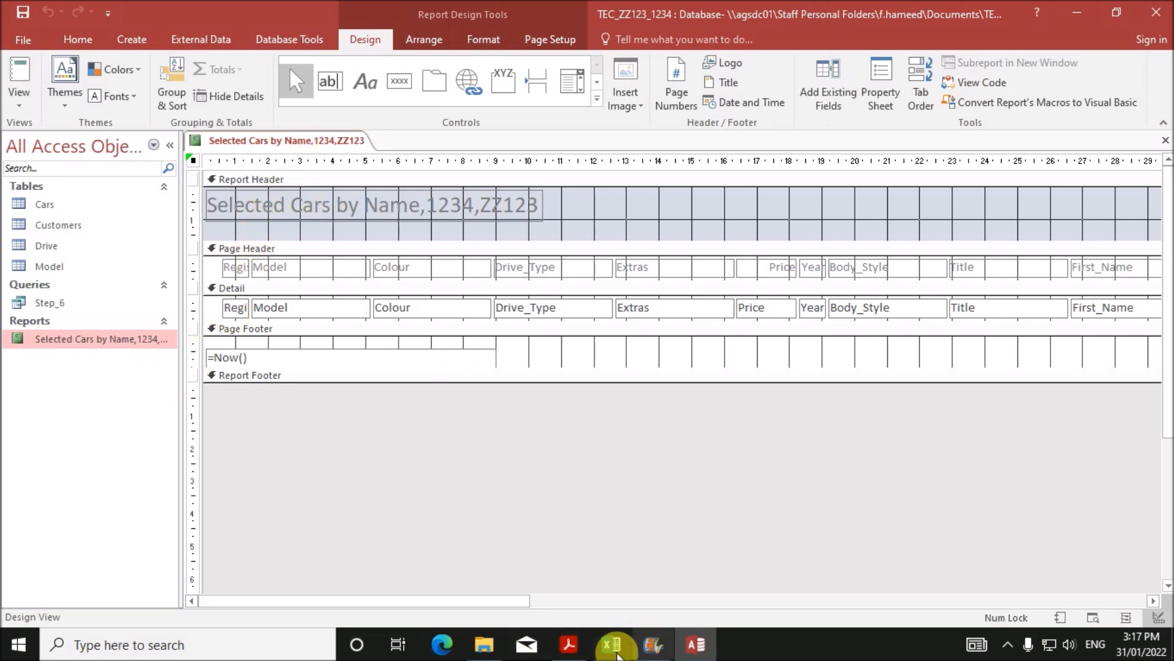
- After checking the exam PDF, set the report title's font colour to black
click(576, 646)
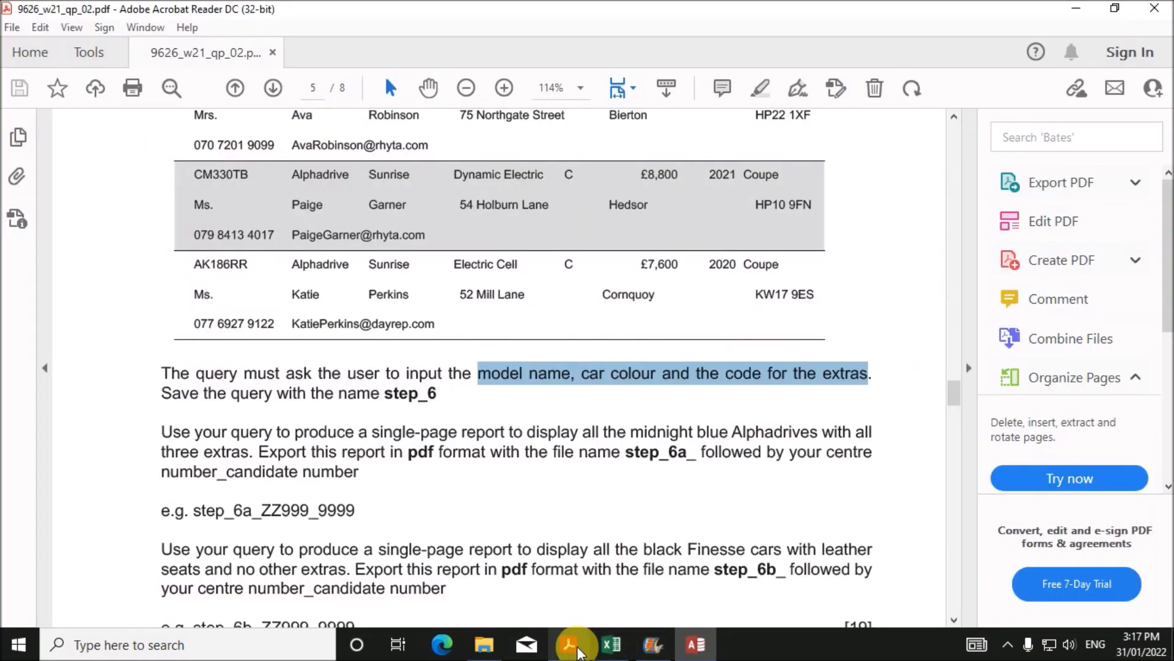
scroll(494, 494, up, 6)
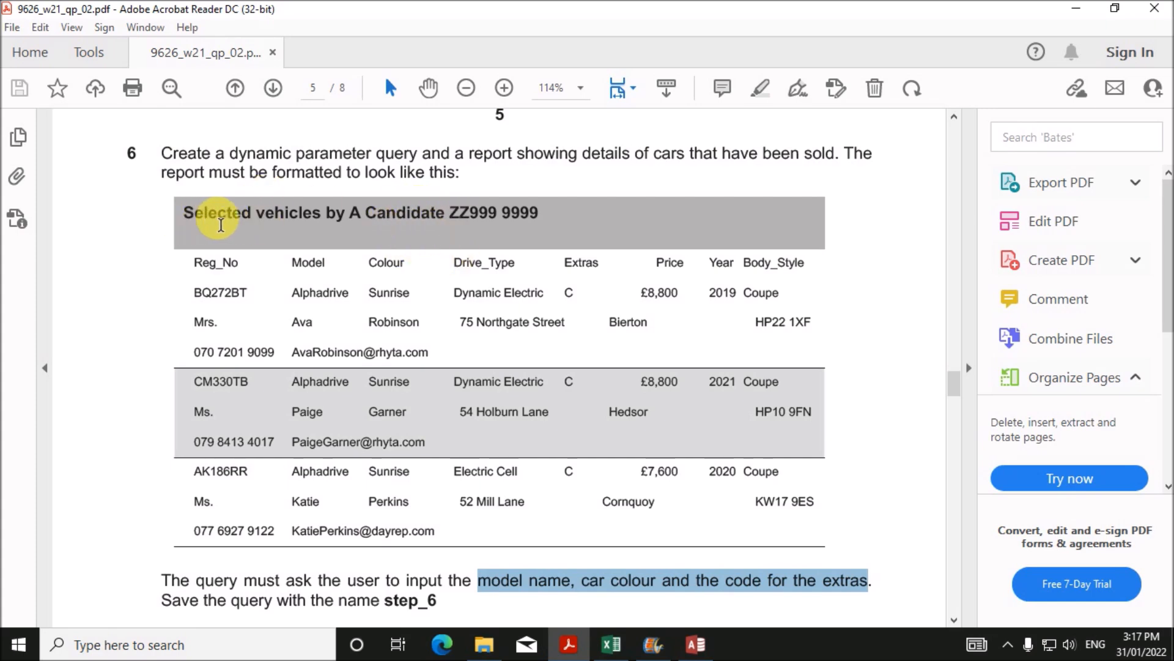
click(696, 644)
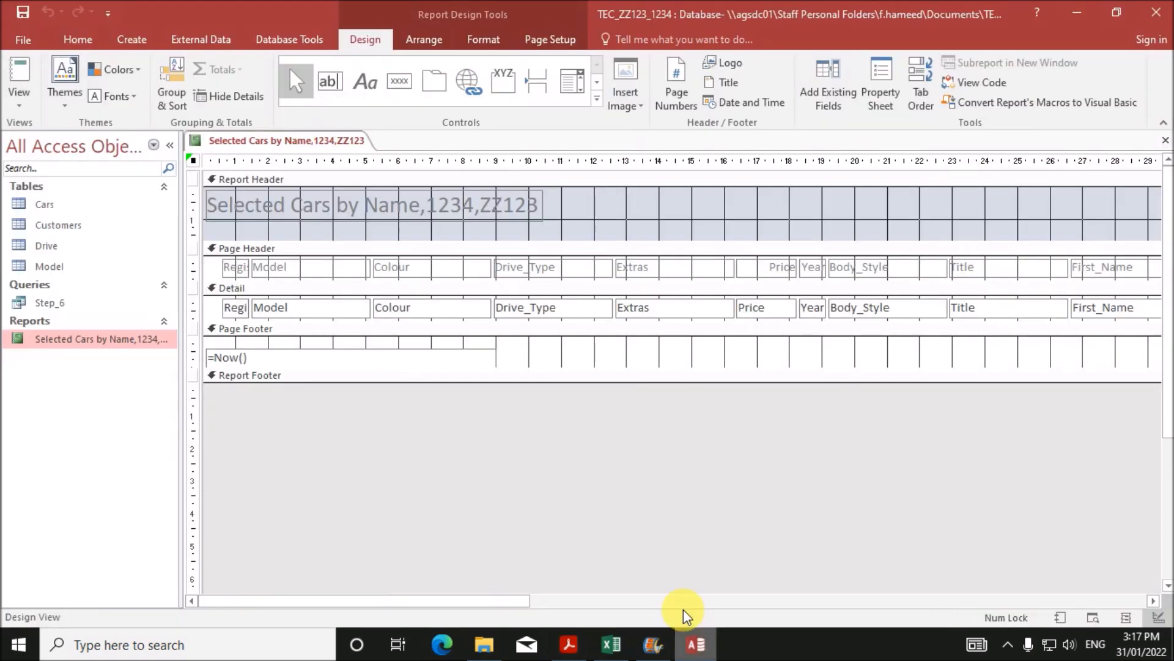
click(498, 229)
right_click(494, 228)
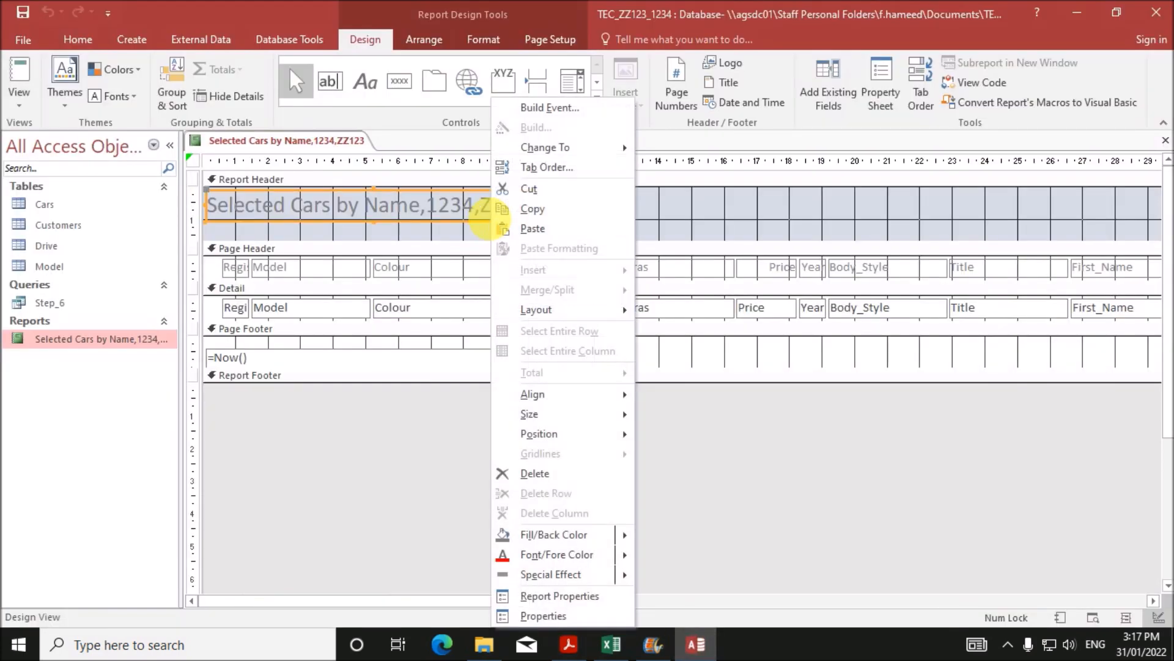
mouse_move(615, 556)
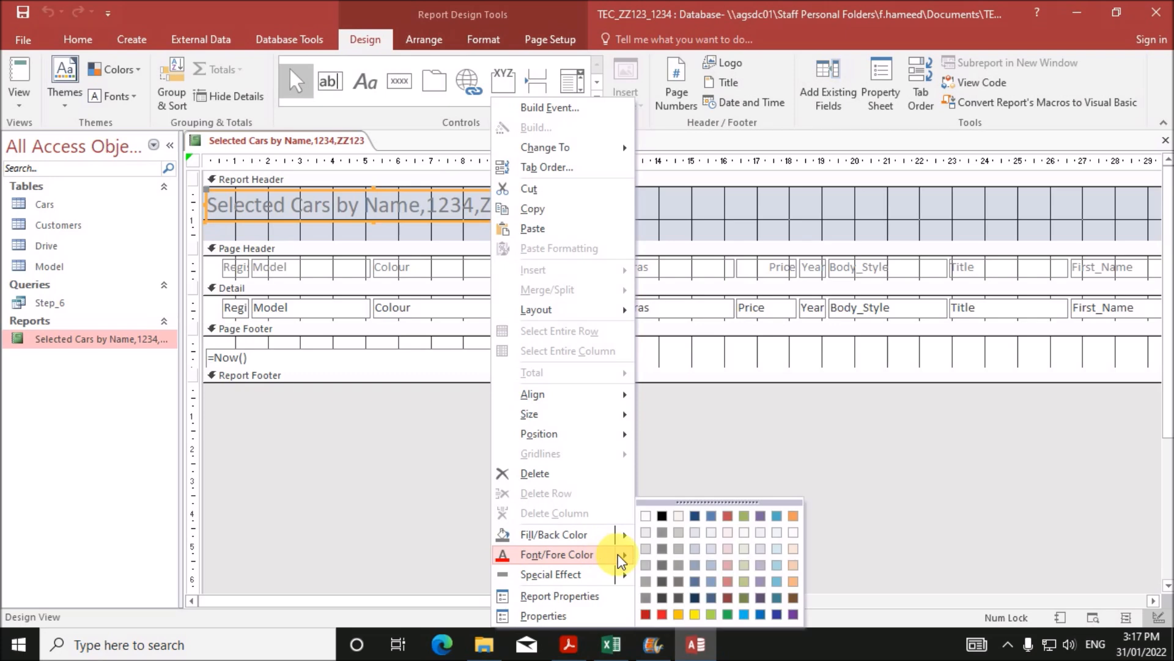
click(665, 513)
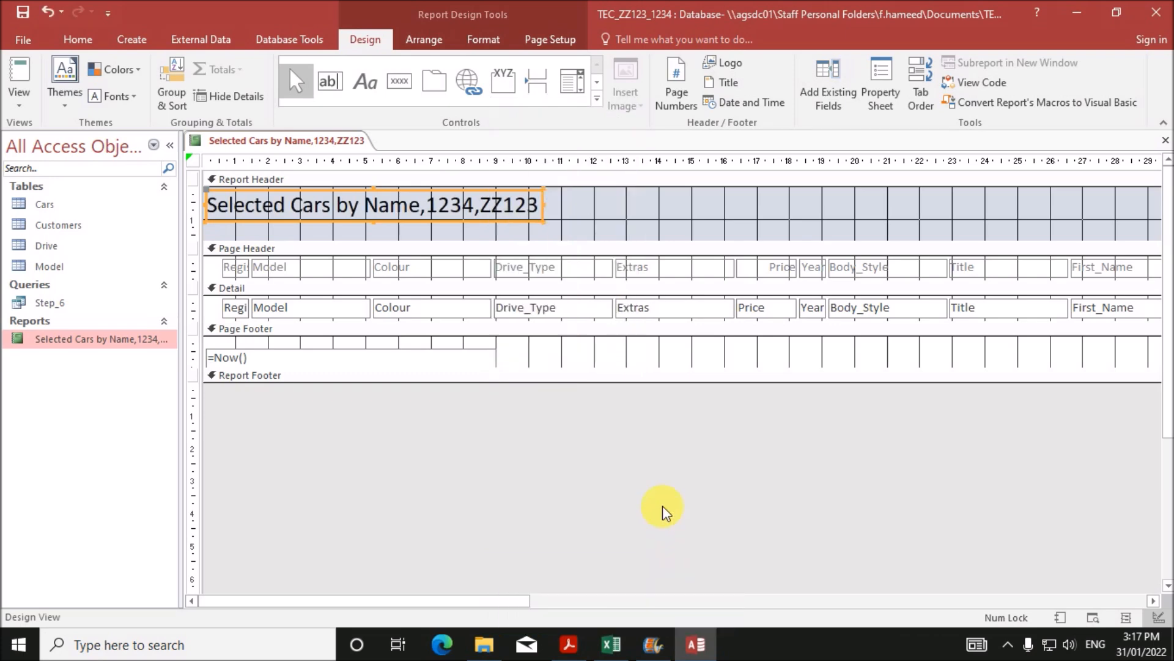
- Bold the report title and fill the Report Header section with grey, then view the exam PDF
click(72, 38)
click(674, 96)
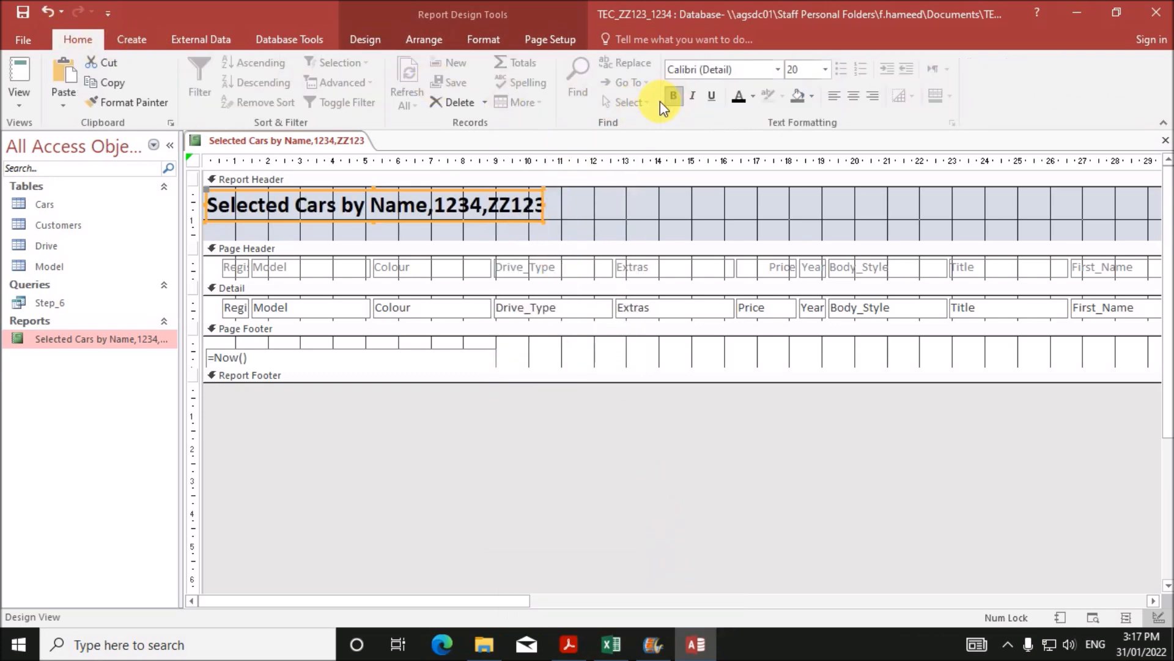
click(585, 226)
right_click(583, 212)
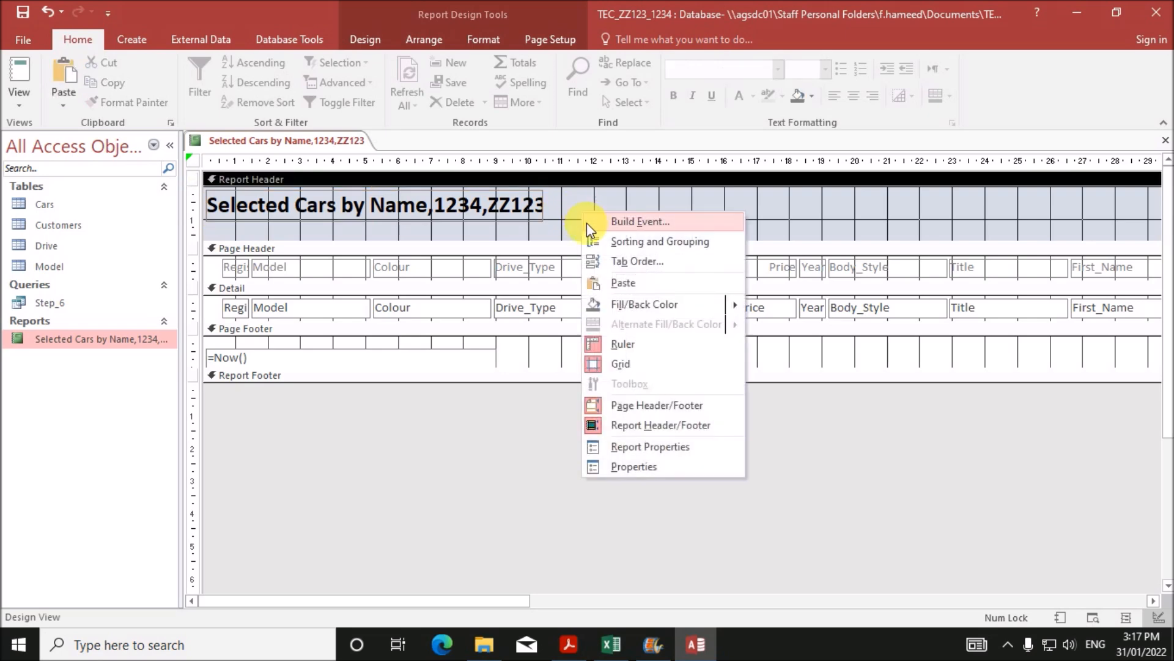
mouse_move(664, 303)
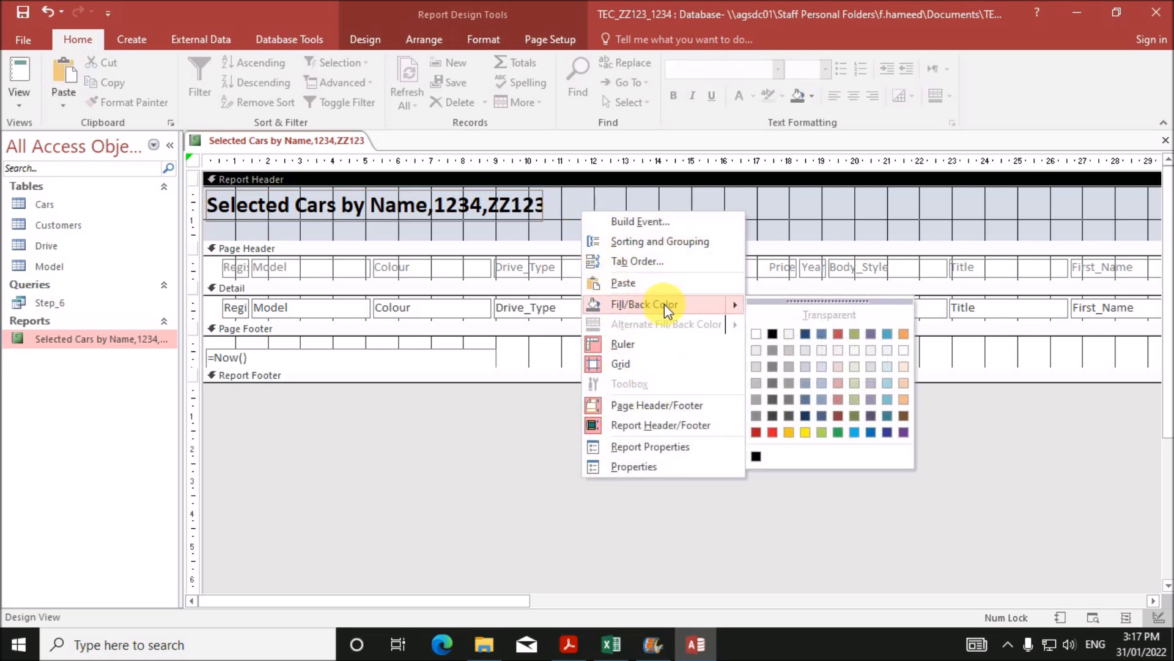
click(756, 382)
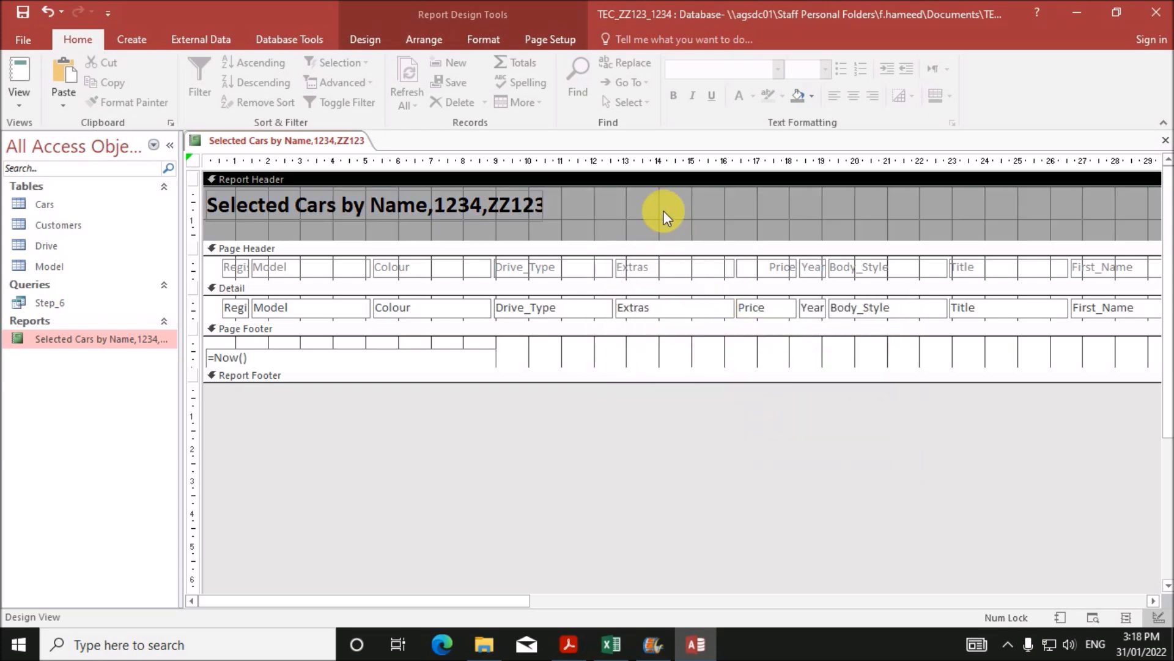
click(568, 644)
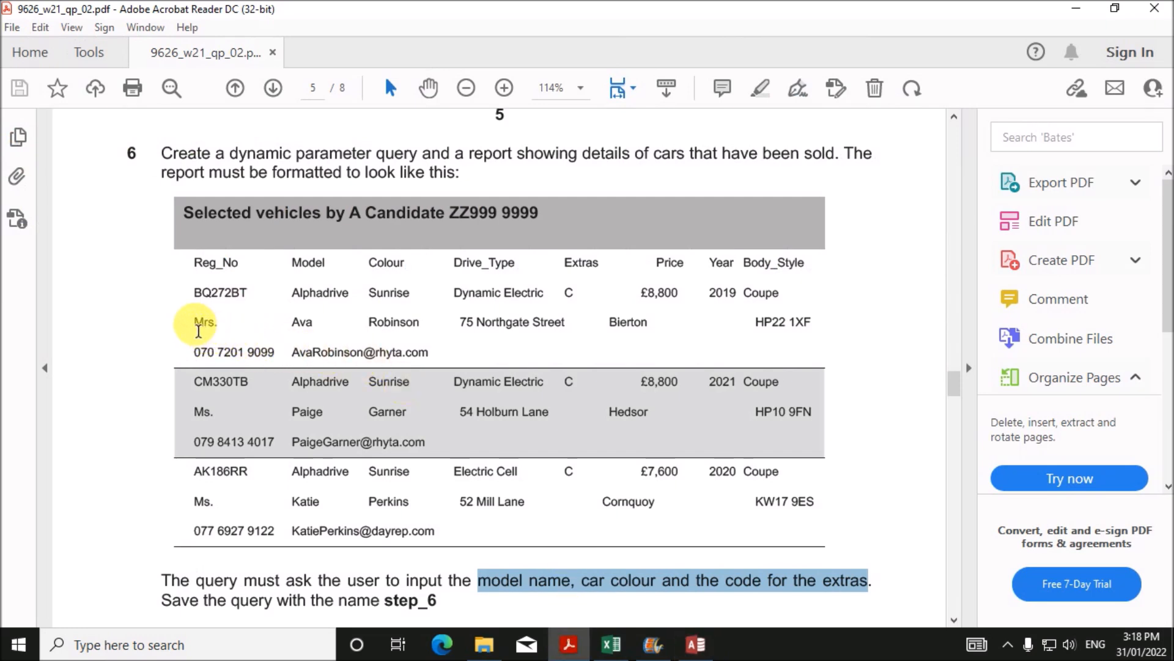
drag(198, 330, 818, 331)
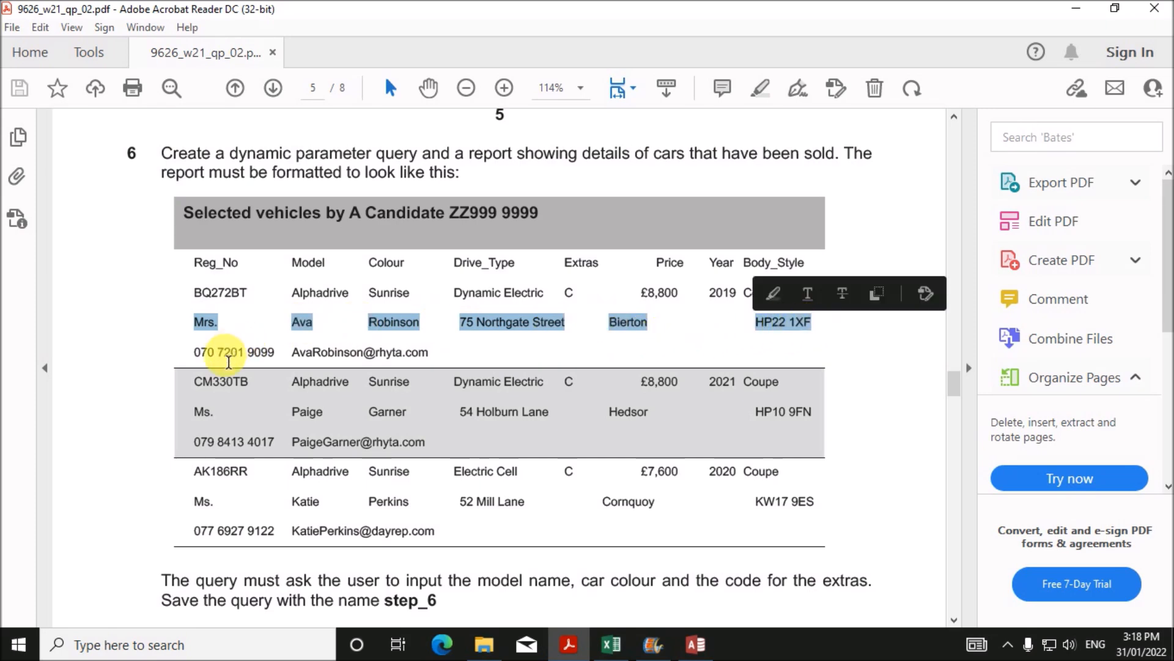
click(225, 353)
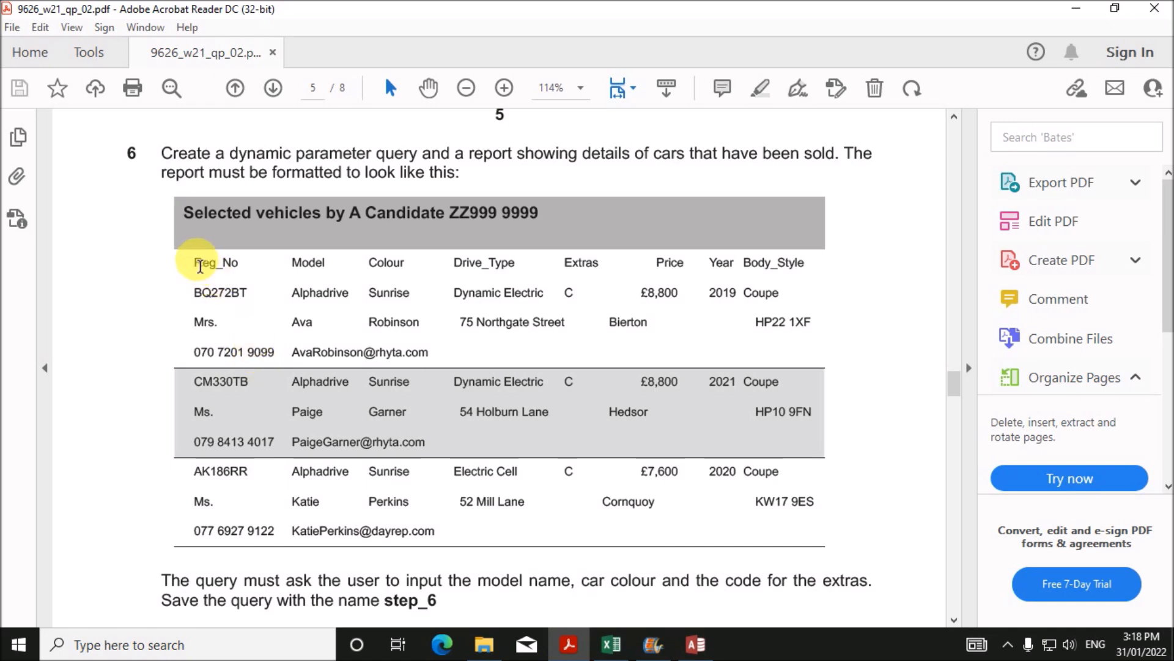
drag(199, 266, 789, 300)
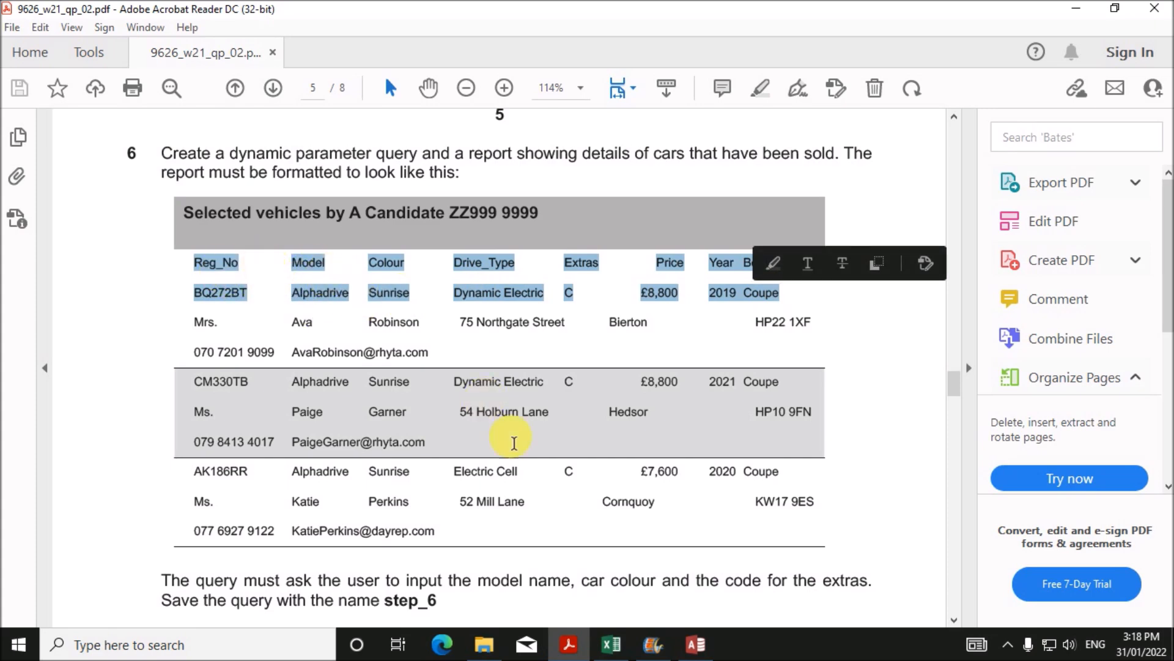
click(691, 642)
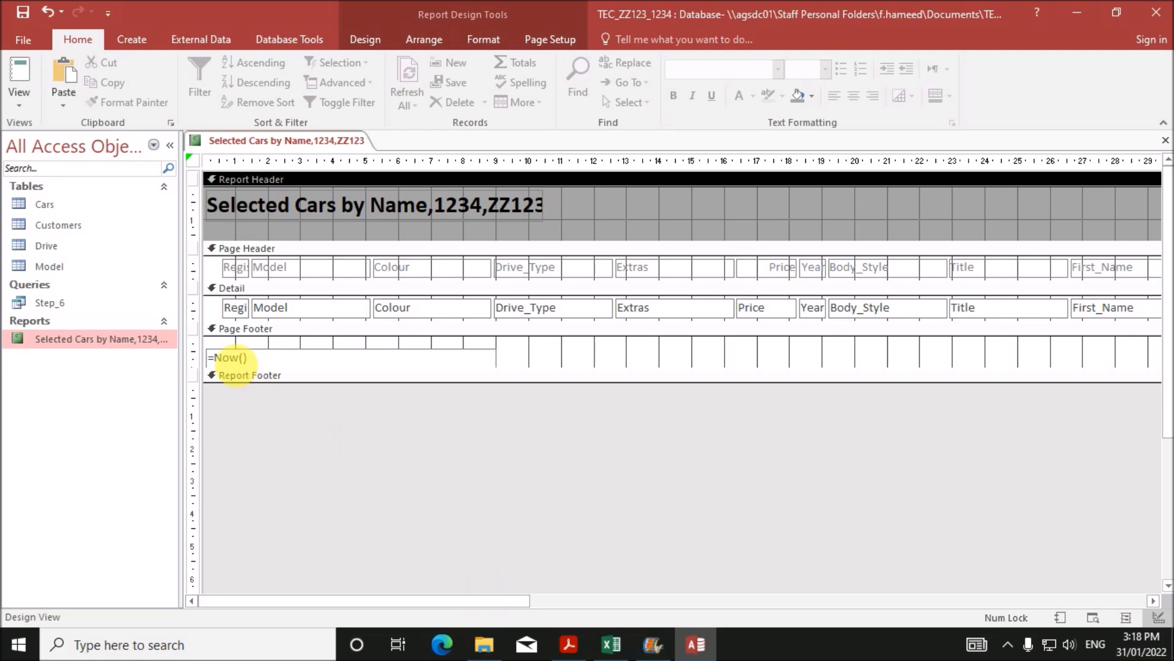
- Make the Detail section taller and select the customer fields Title through Zip_Code plus E_mail
drag(206, 327, 207, 379)
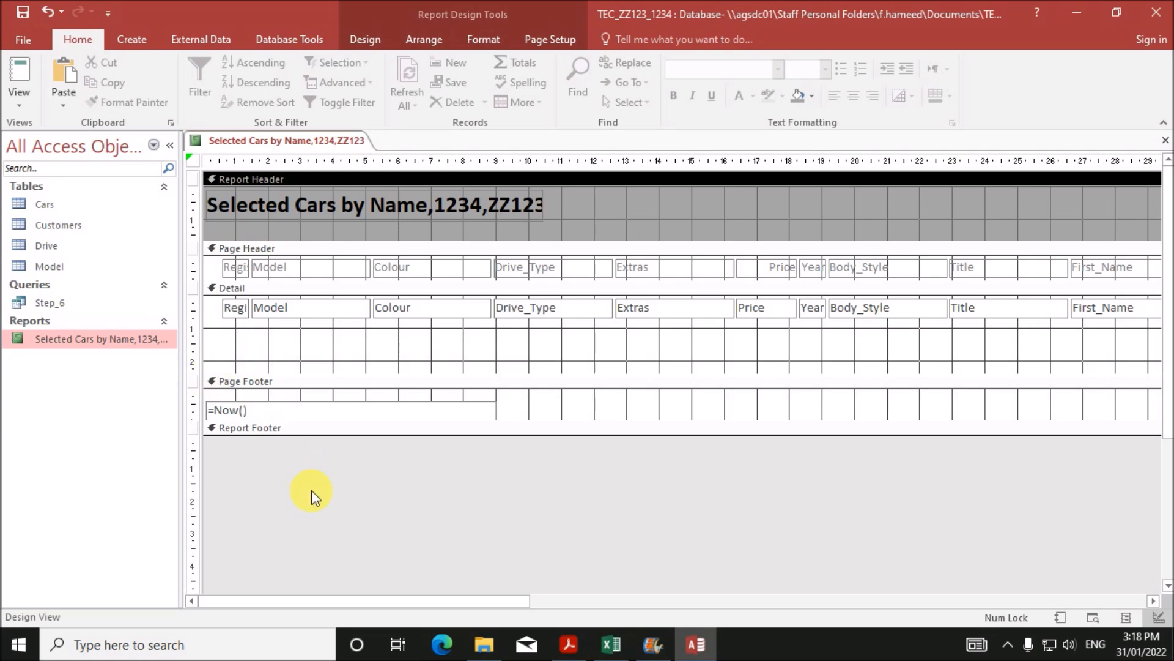
drag(389, 601, 655, 607)
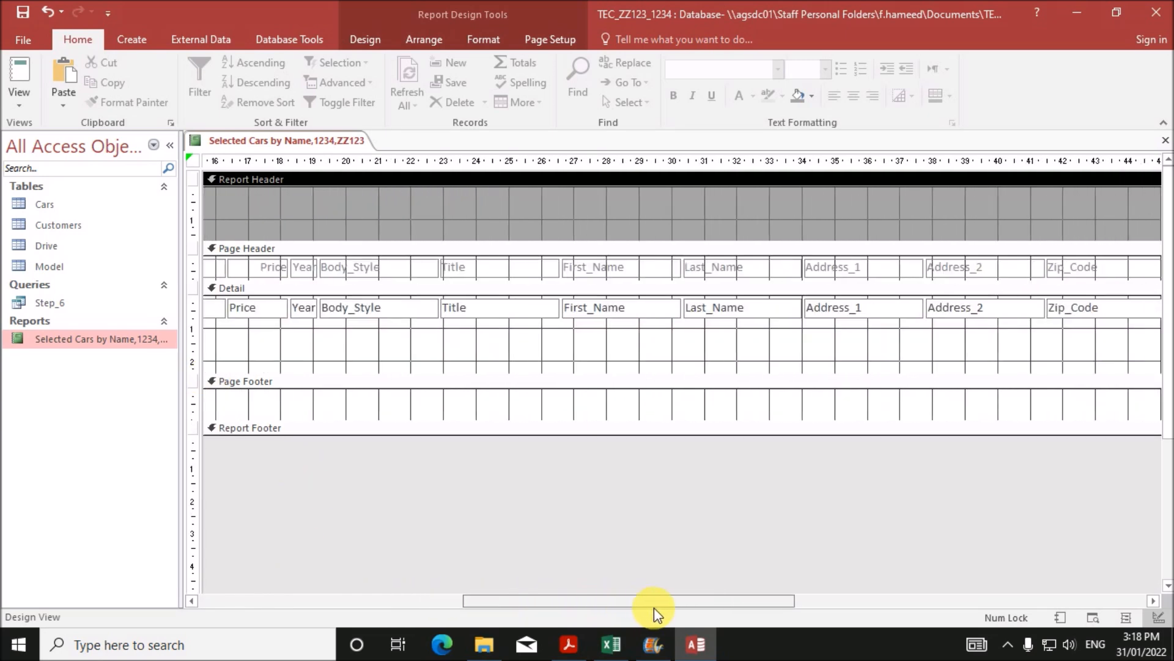
drag(495, 330, 1150, 305)
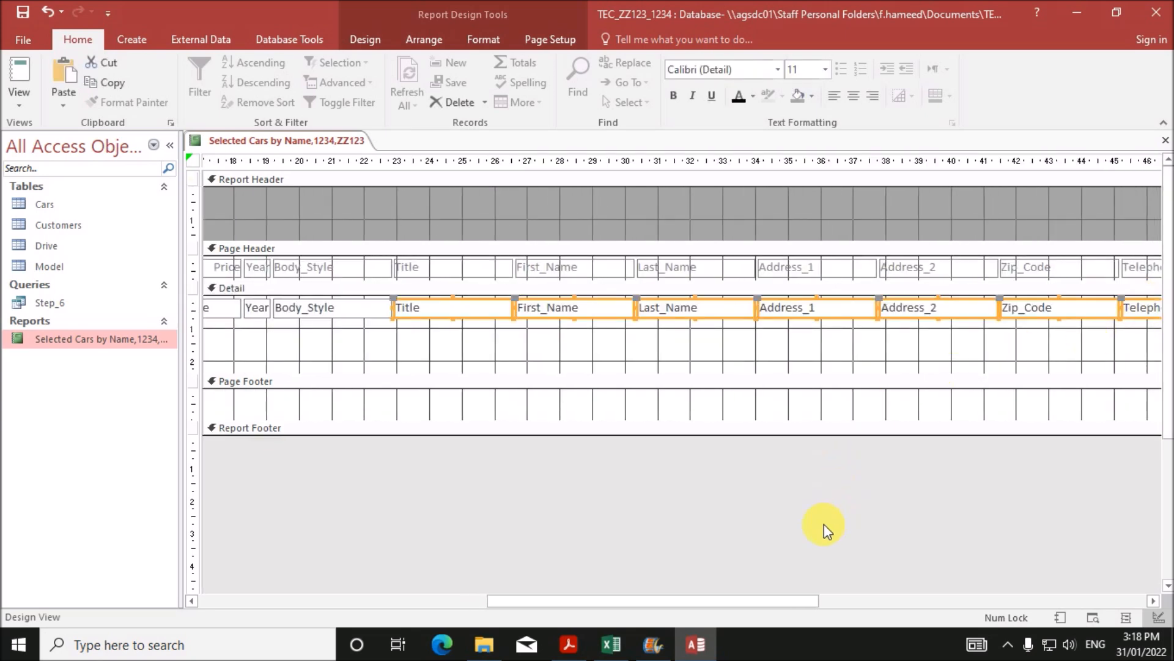
drag(763, 603, 875, 612)
shift+click(1065, 315)
- Drag the selected customer fields down and left onto a second line below the car fields
drag(709, 602, 373, 559)
drag(876, 328, 260, 352)
drag(558, 605, 367, 569)
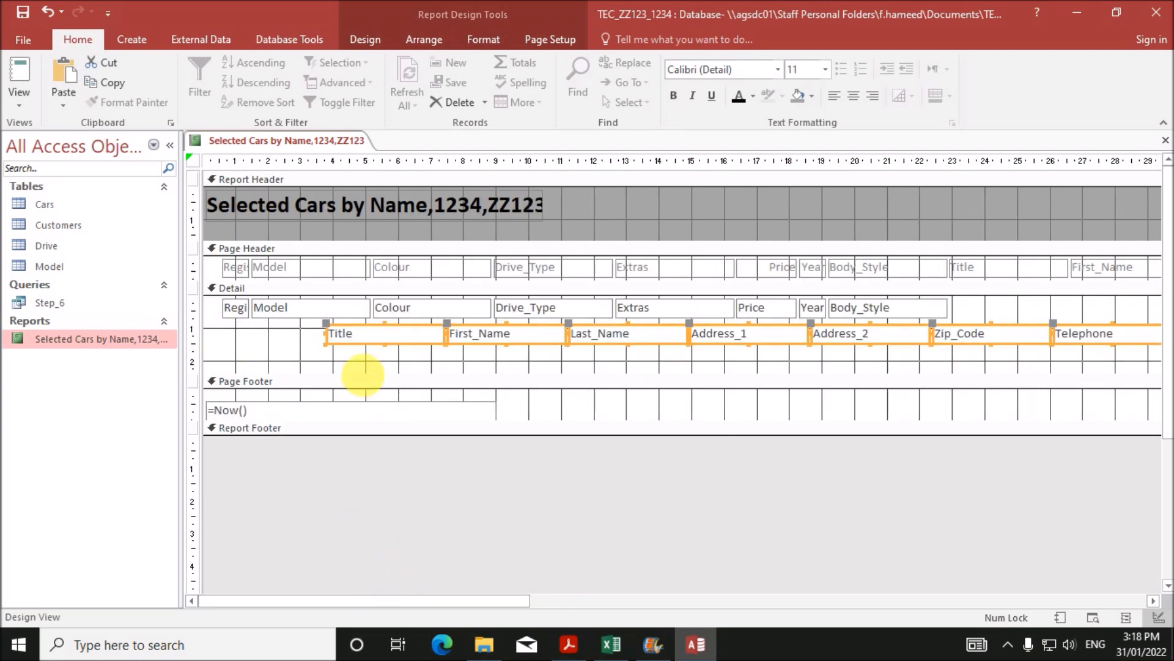
drag(378, 343, 277, 358)
drag(500, 596, 780, 629)
- Delete the Page Header labels Title, First_Name, Last_Name, Address_1, Address_2, Zip_Code, Telephone and E_mail
click(496, 266)
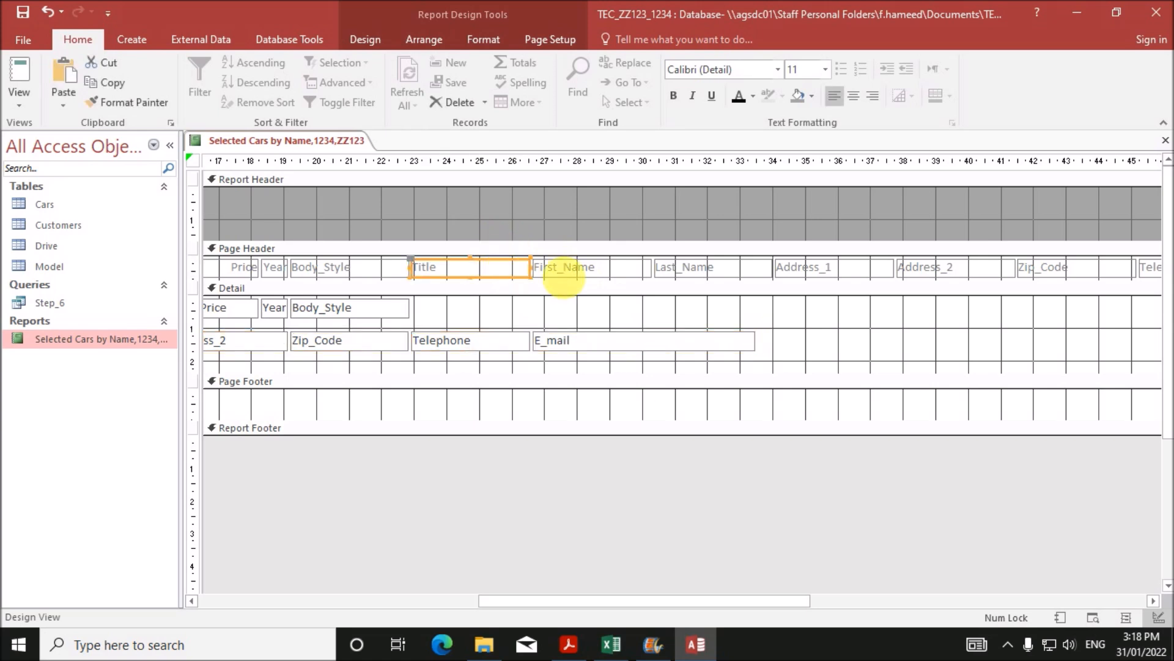
shift+click(582, 277)
shift+click(736, 267)
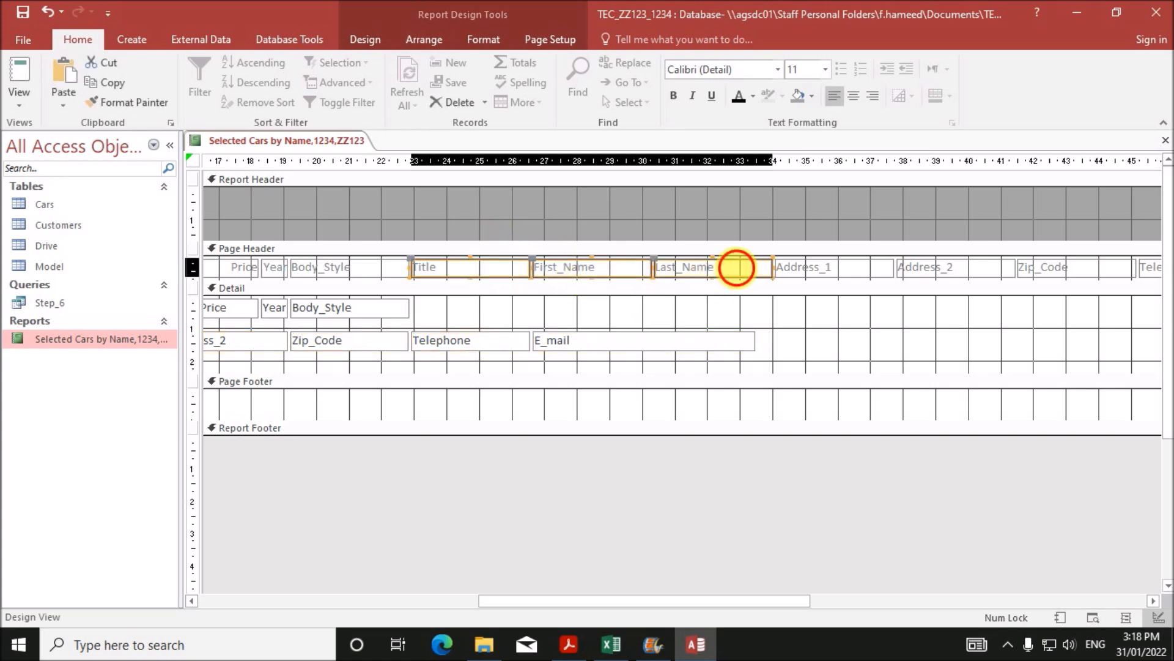
shift+click(842, 269)
shift+click(932, 269)
shift+click(1039, 274)
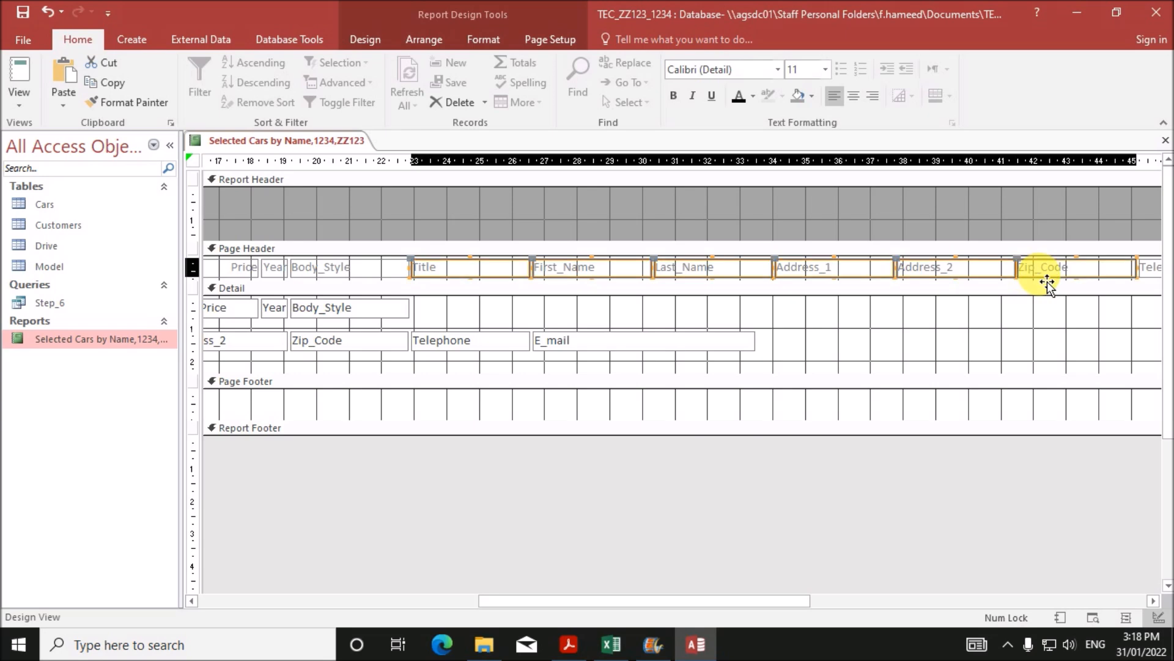
drag(760, 602, 975, 617)
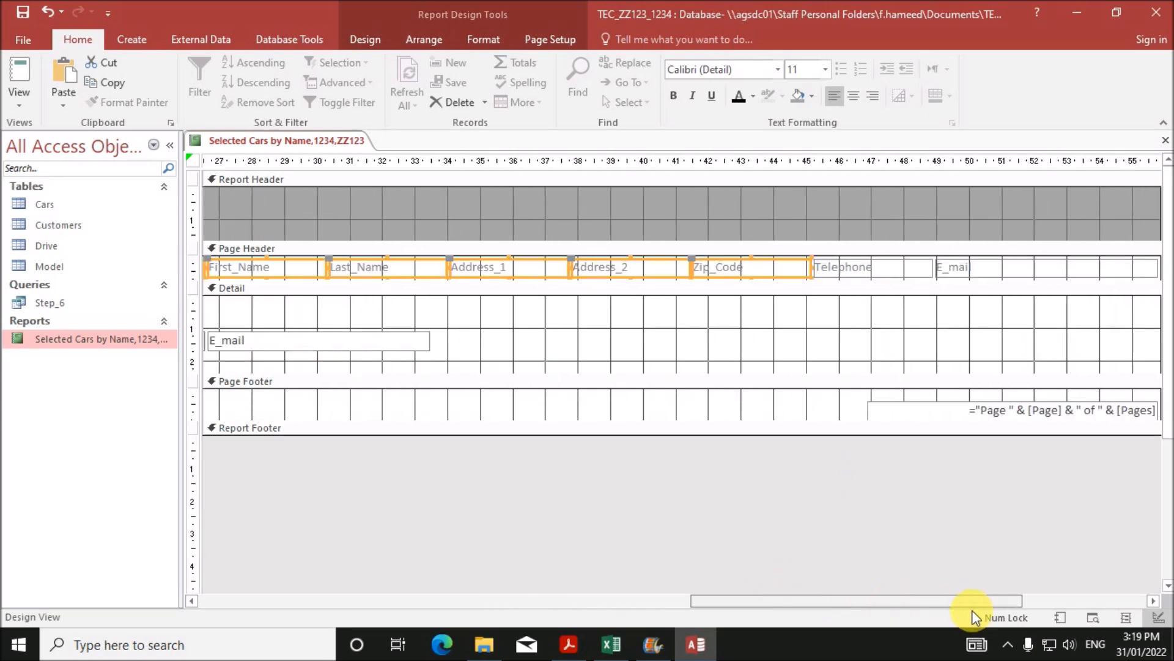
shift+click(864, 267)
shift+click(959, 272)
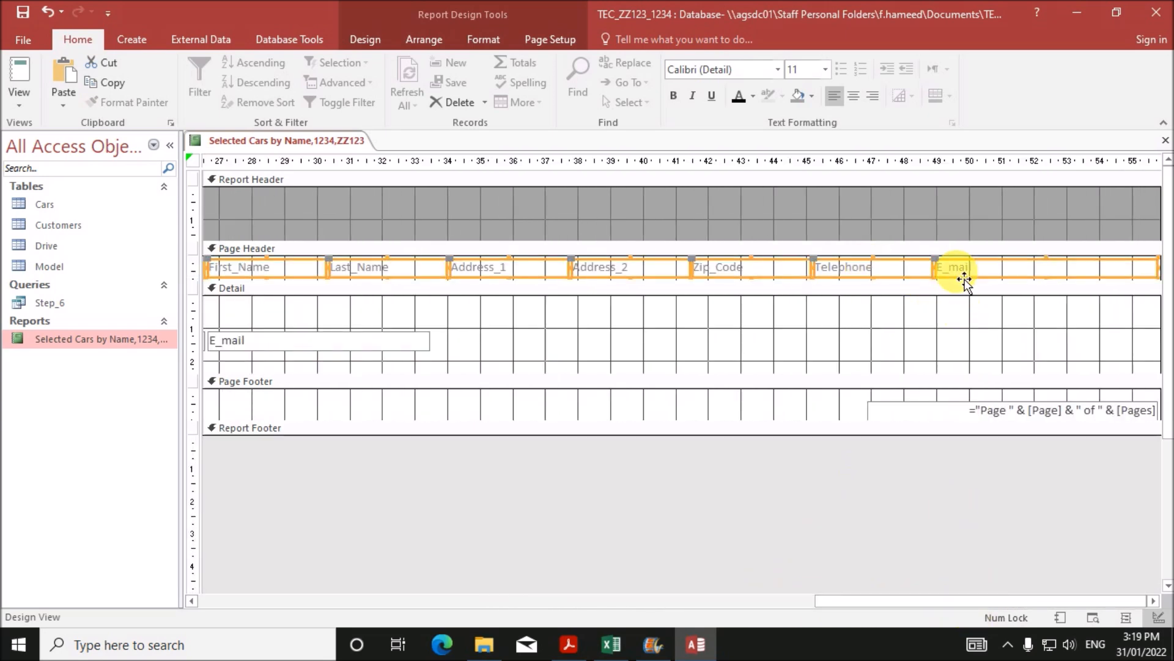
key(Delete)
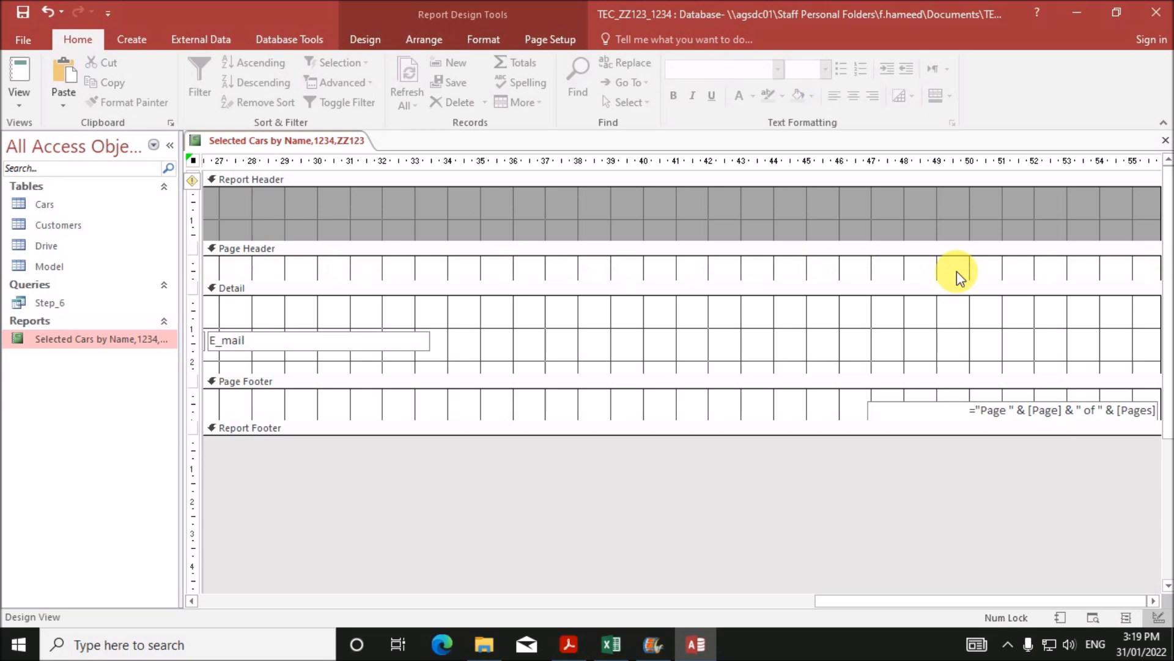
- Delete the page-number box from the page footer
click(923, 408)
key(Delete)
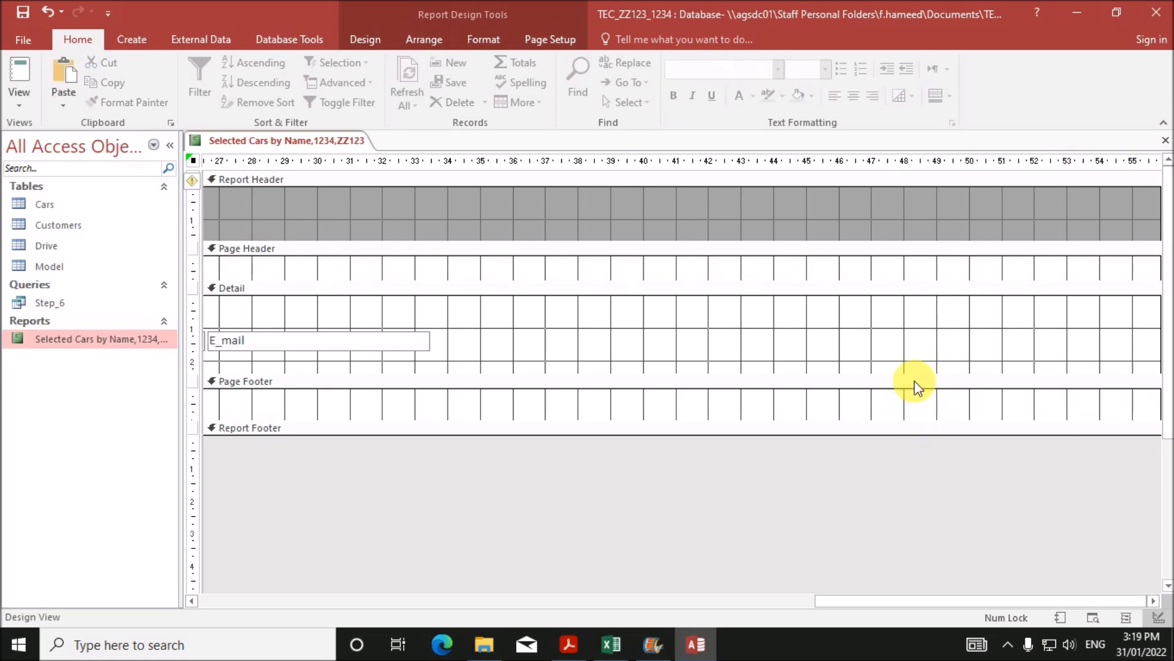
drag(841, 601, 197, 575)
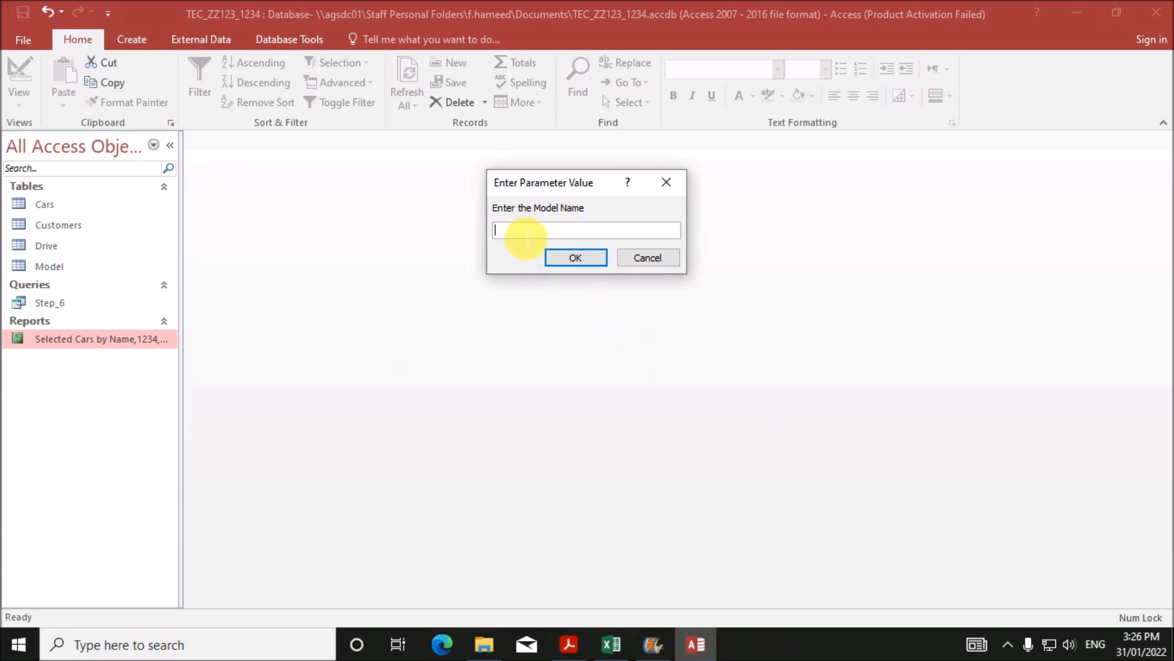
- Answer the report prompts with Alphadrive, Midnight Blue and CLS
text(Alphadrive)
click(591, 264)
text(M)
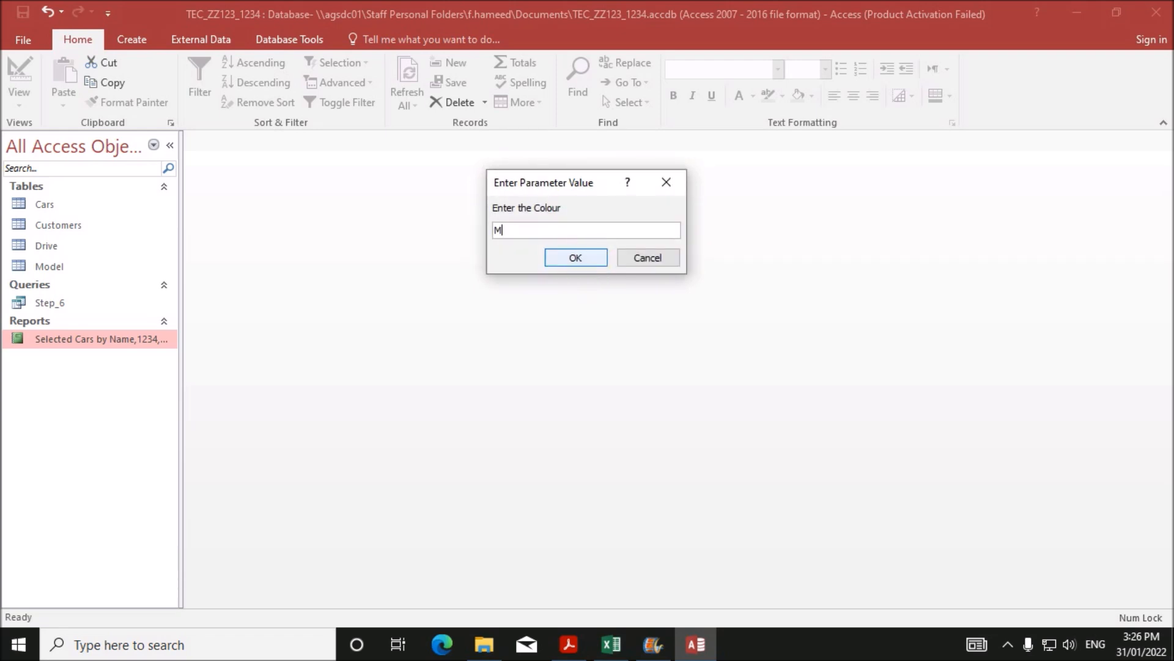
text(idnight Blue)
click(593, 259)
text(CLS)
click(601, 258)
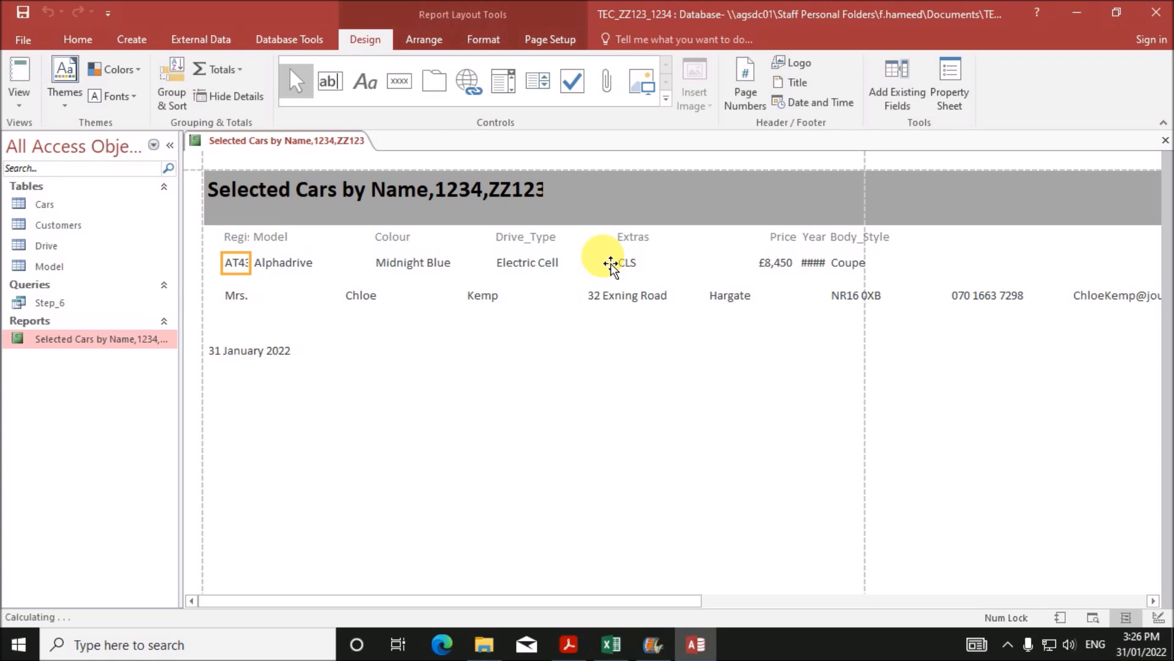
- In Layout view, move the Registration column to the left edge and shift Model's left edge right
right_click(285, 142)
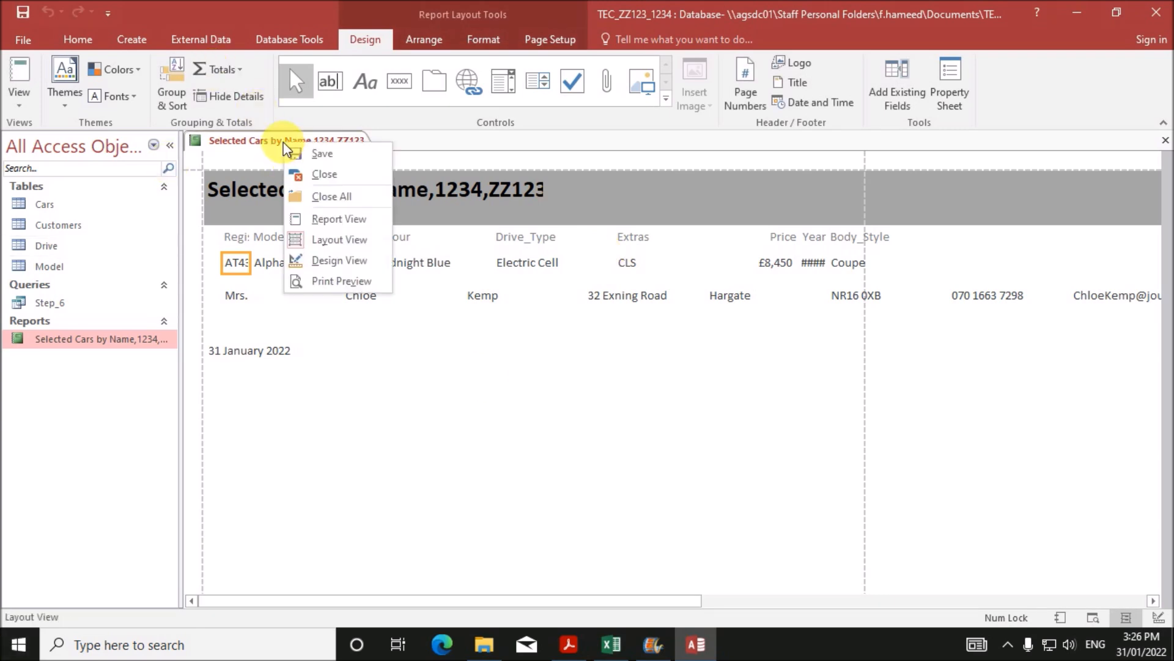
click(341, 241)
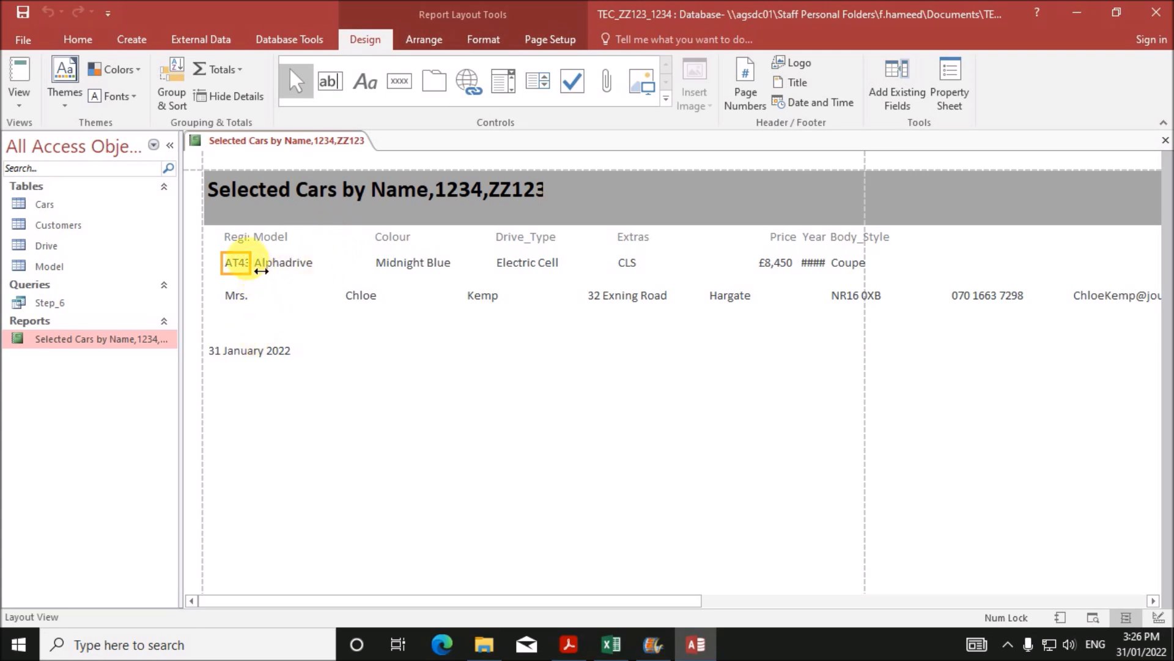
shift+click(231, 236)
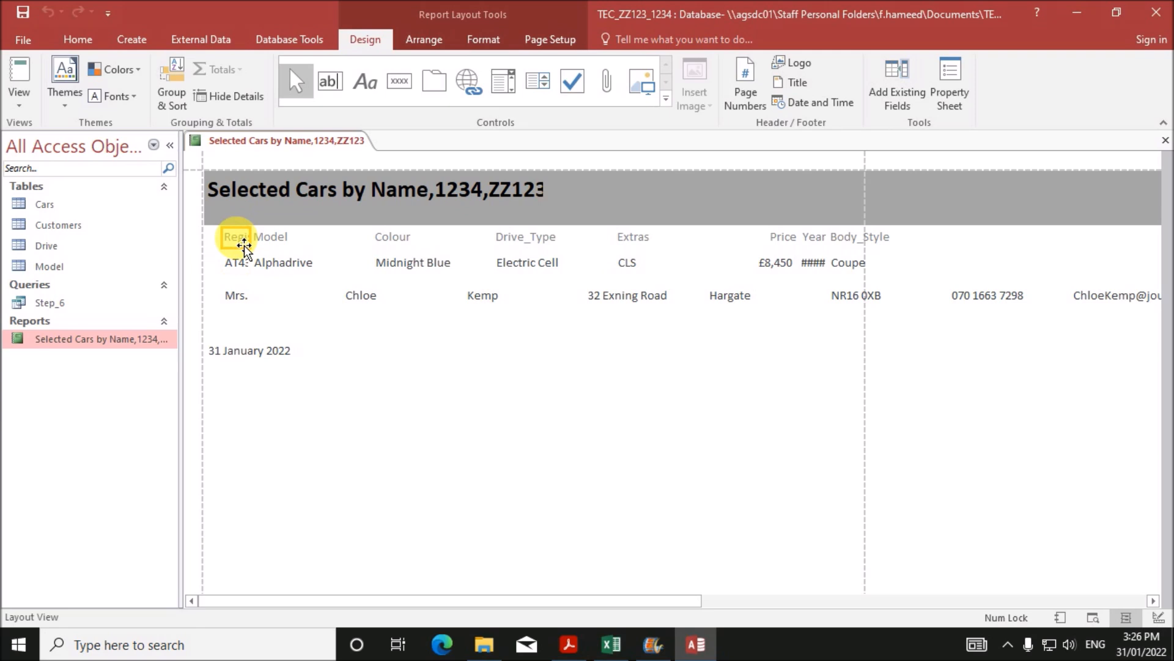
mouse_move(235, 248)
mouse_down()
mouse_move(229, 262)
mouse_move(214, 243)
mouse_up()
click(285, 219)
shift+click(285, 241)
drag(252, 218, 298, 232)
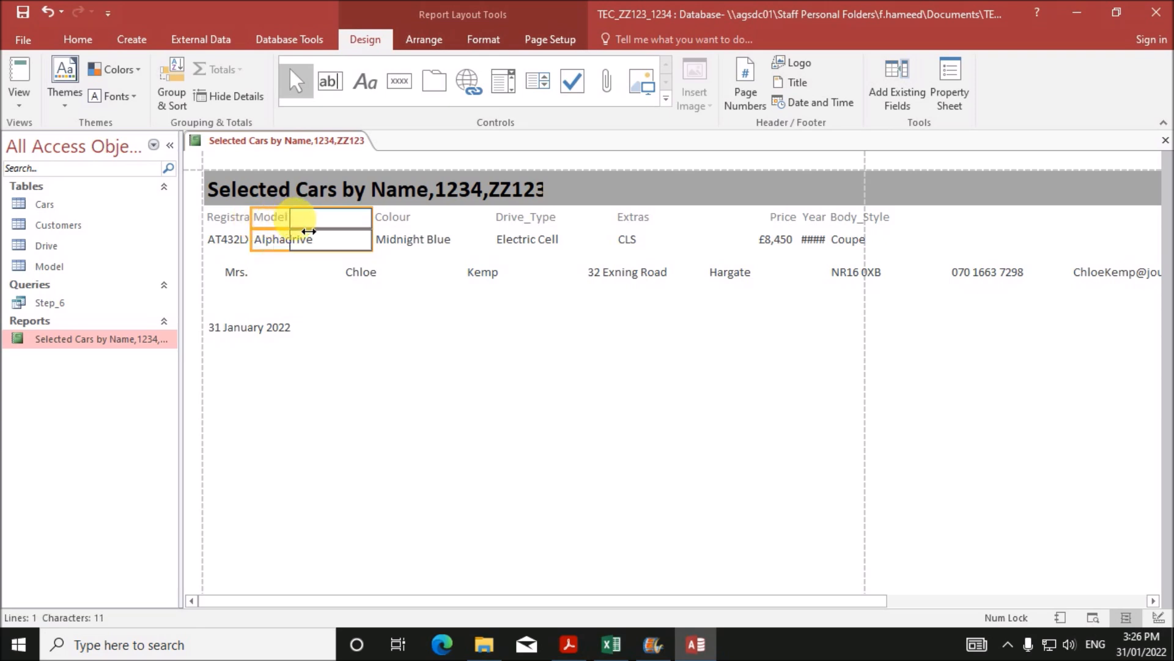
- Widen the Registration label and value so the heading and AT432LX show in full
click(226, 217)
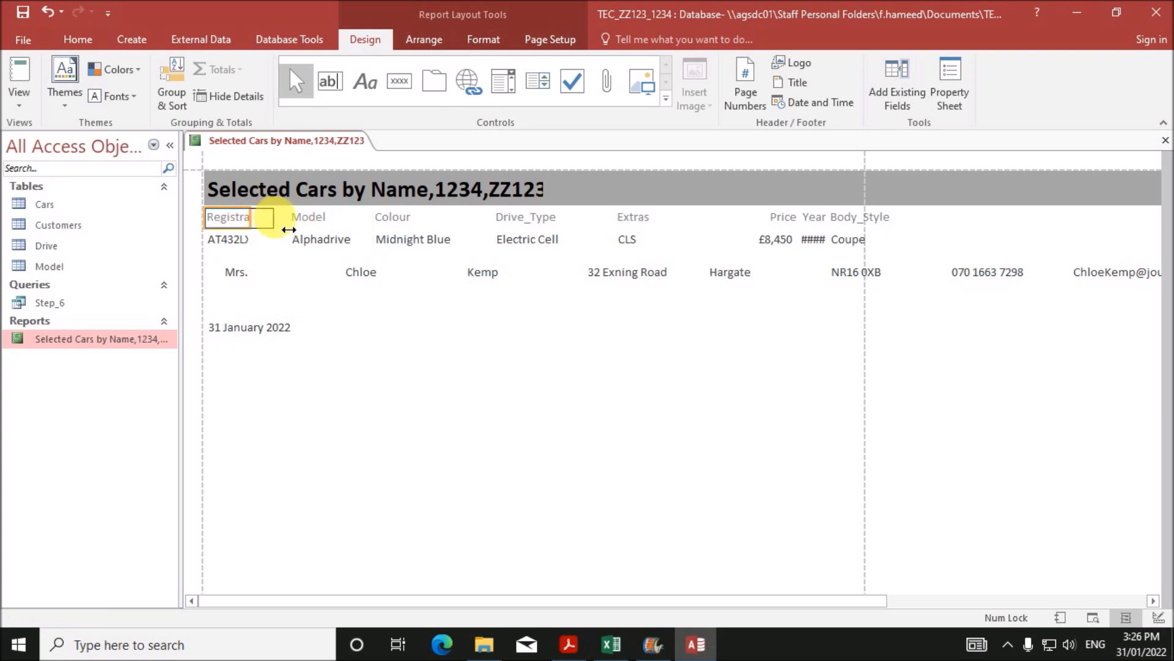
drag(264, 230, 288, 231)
click(244, 241)
click(258, 241)
click(244, 243)
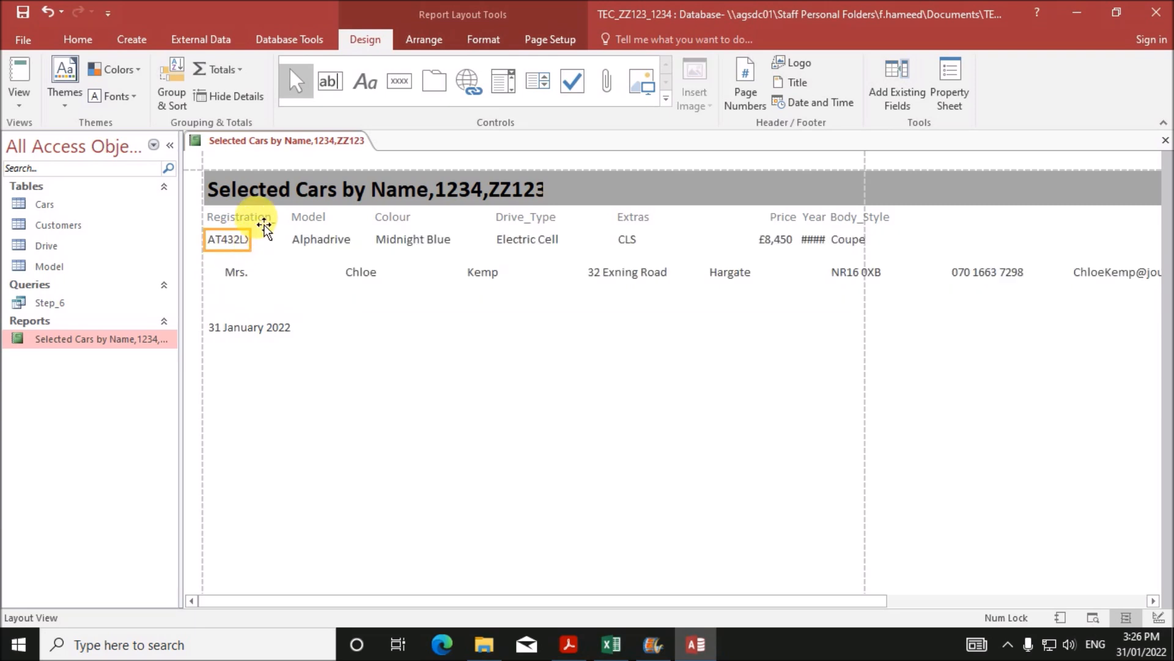
ctrl+click(256, 218)
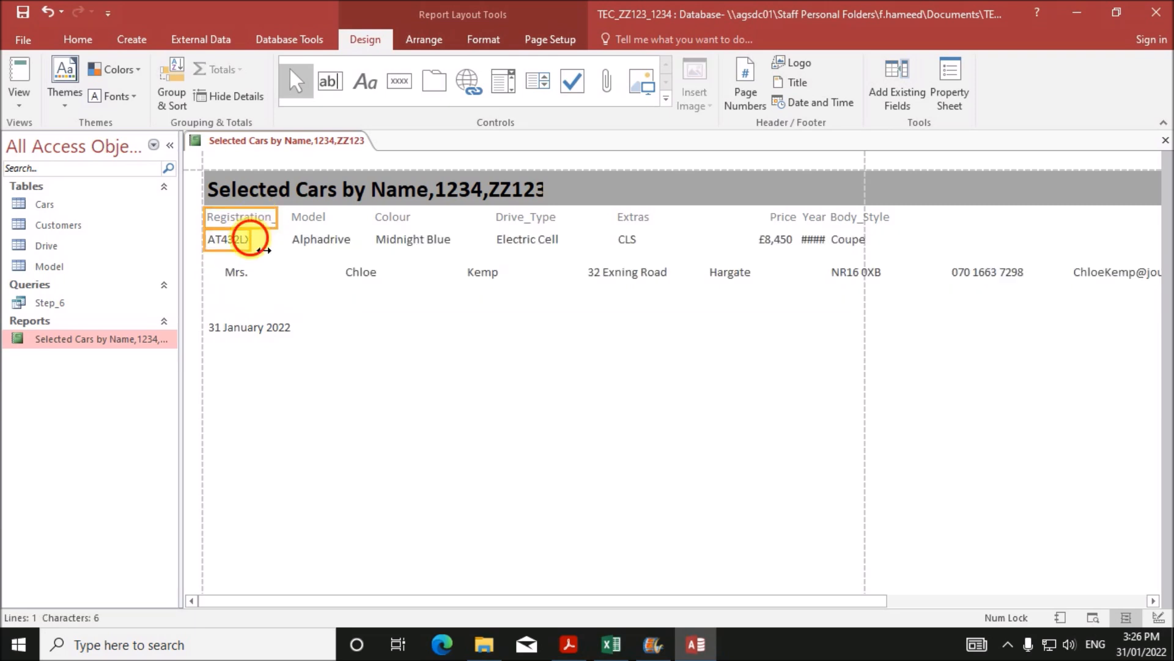
click(257, 240)
click(241, 248)
drag(250, 240, 274, 240)
ctrl+click(261, 222)
mouse_move(269, 244)
mouse_down()
mouse_move(302, 231)
mouse_move(287, 231)
mouse_up()
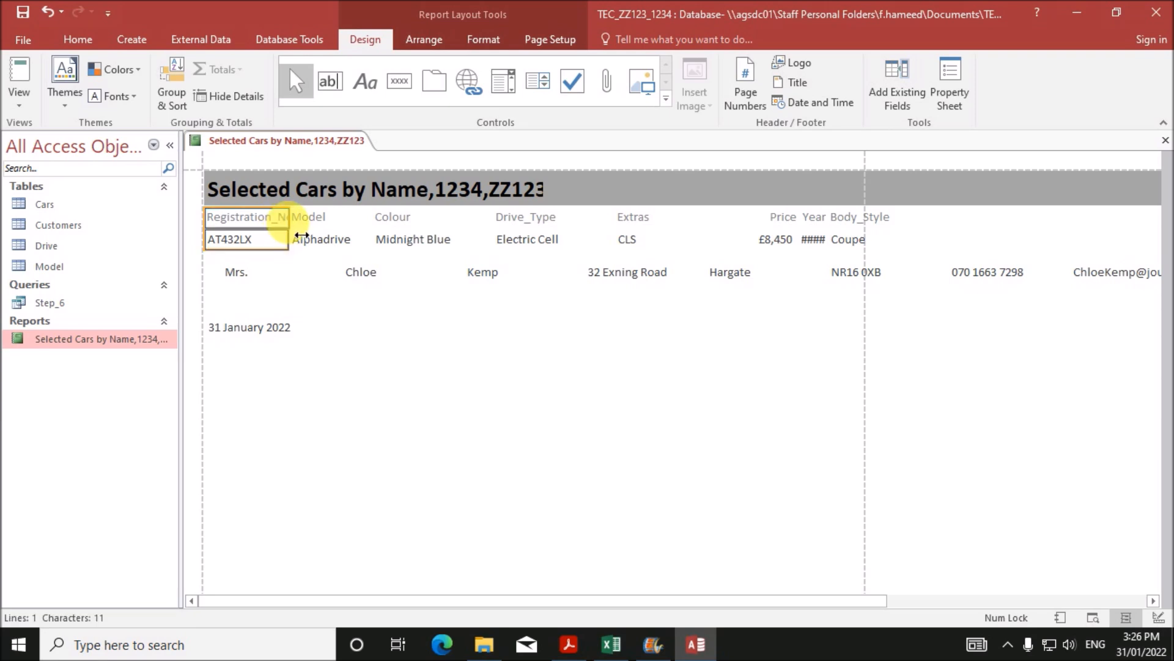
- Narrow the Model column from its left and widen Registration_No until its heading fits
click(309, 219)
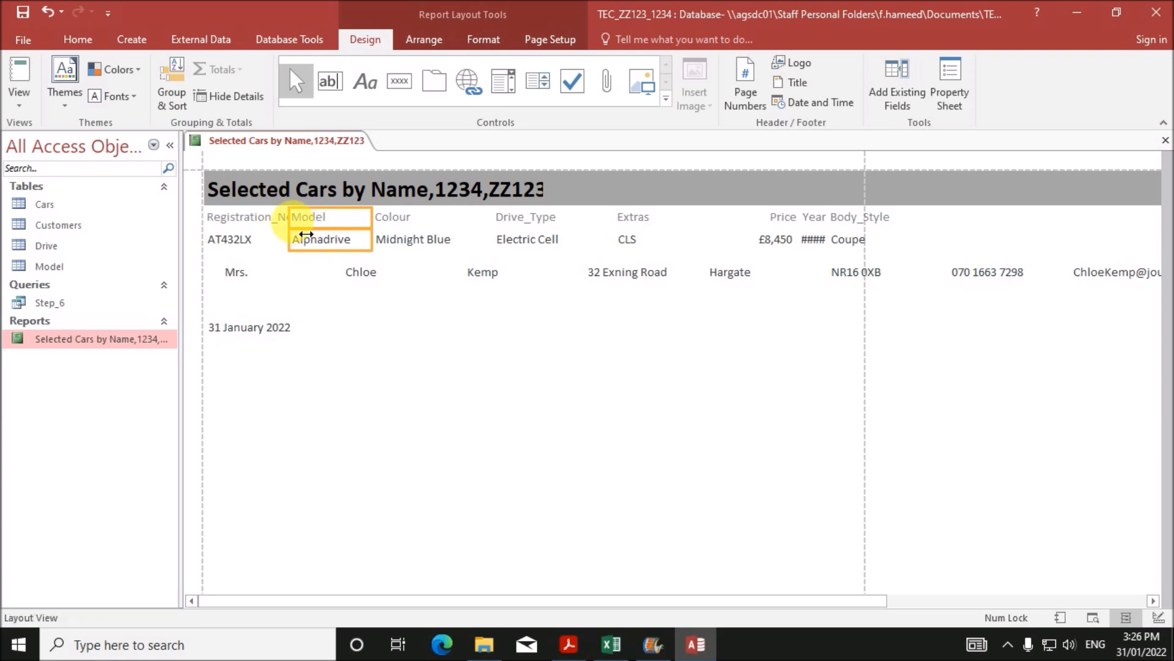
drag(288, 226, 302, 225)
click(285, 221)
click(266, 241)
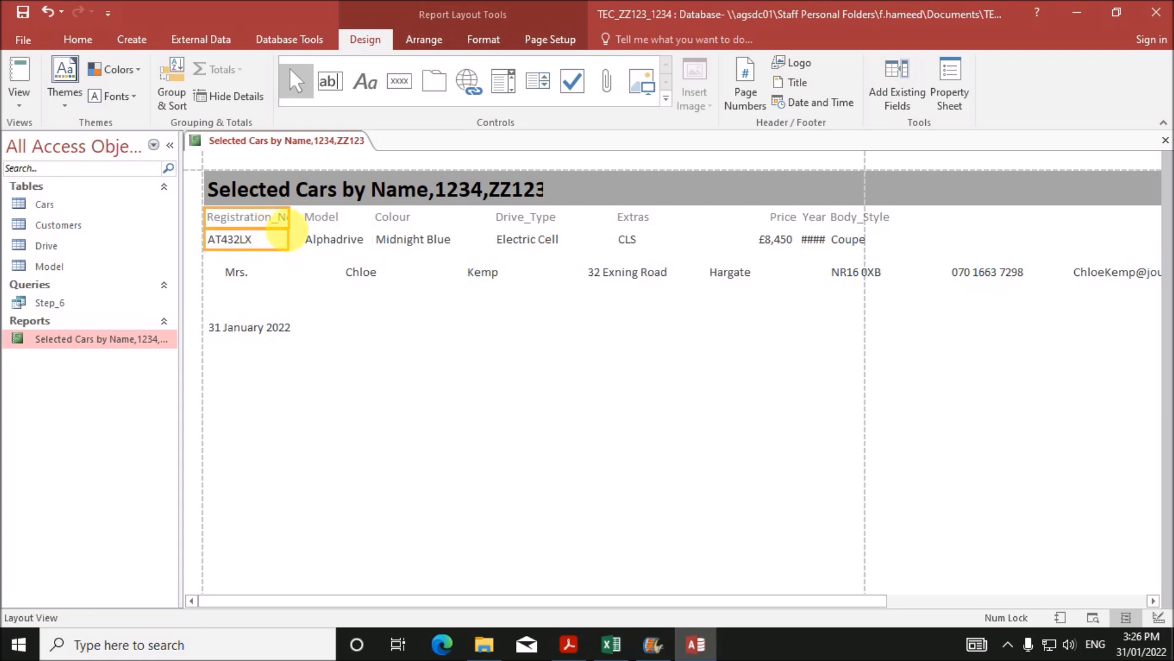
drag(304, 236, 316, 236)
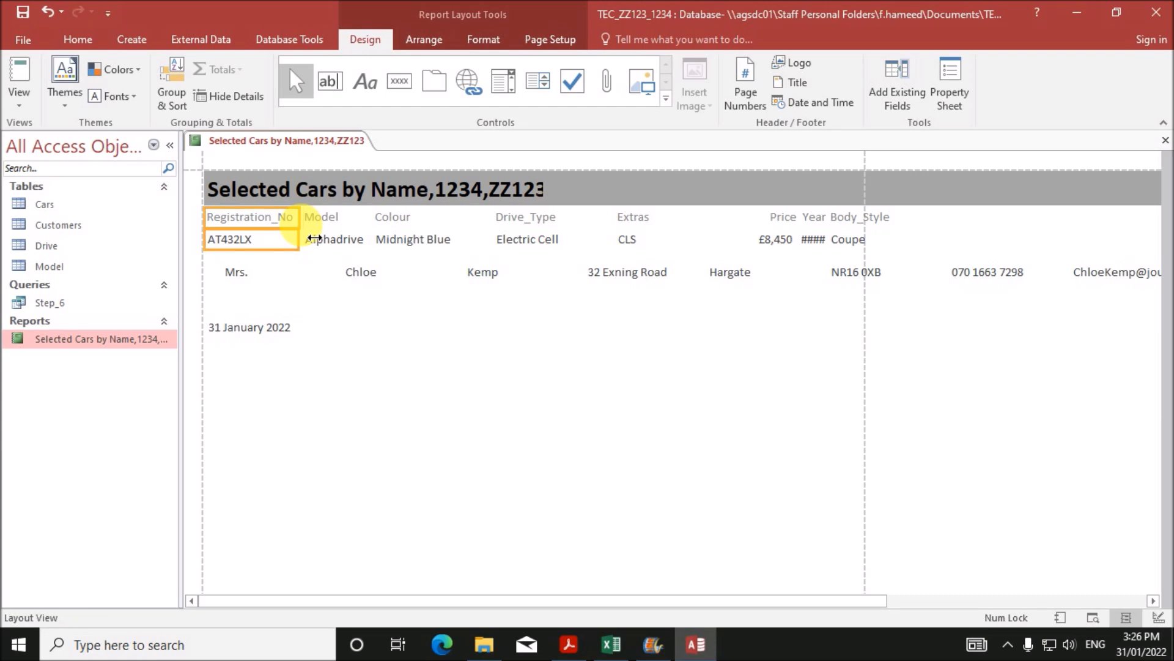
- Narrow the Colour column, move Drive_Type right after it and narrow Drive_Type
click(411, 223)
click(419, 246)
drag(505, 233, 468, 238)
click(527, 221)
click(530, 243)
drag(524, 229, 493, 234)
drag(590, 230, 574, 233)
click(635, 222)
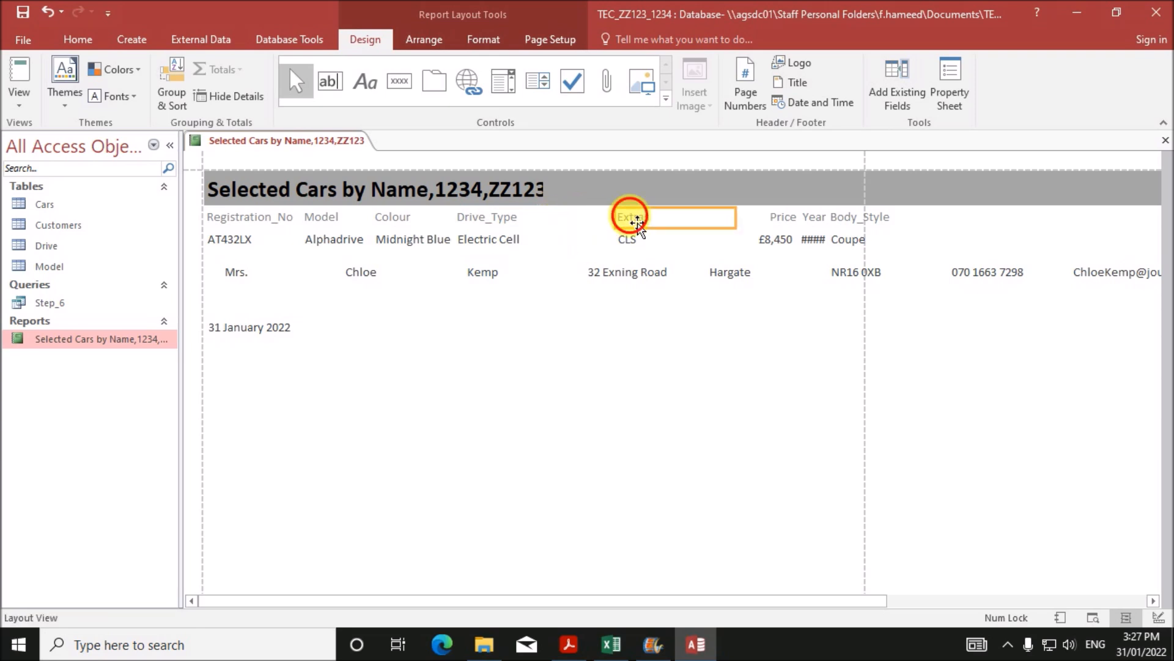
- Move Extras next to Drive_Type, narrow it, and place Price directly after Extras
ctrl+click(635, 245)
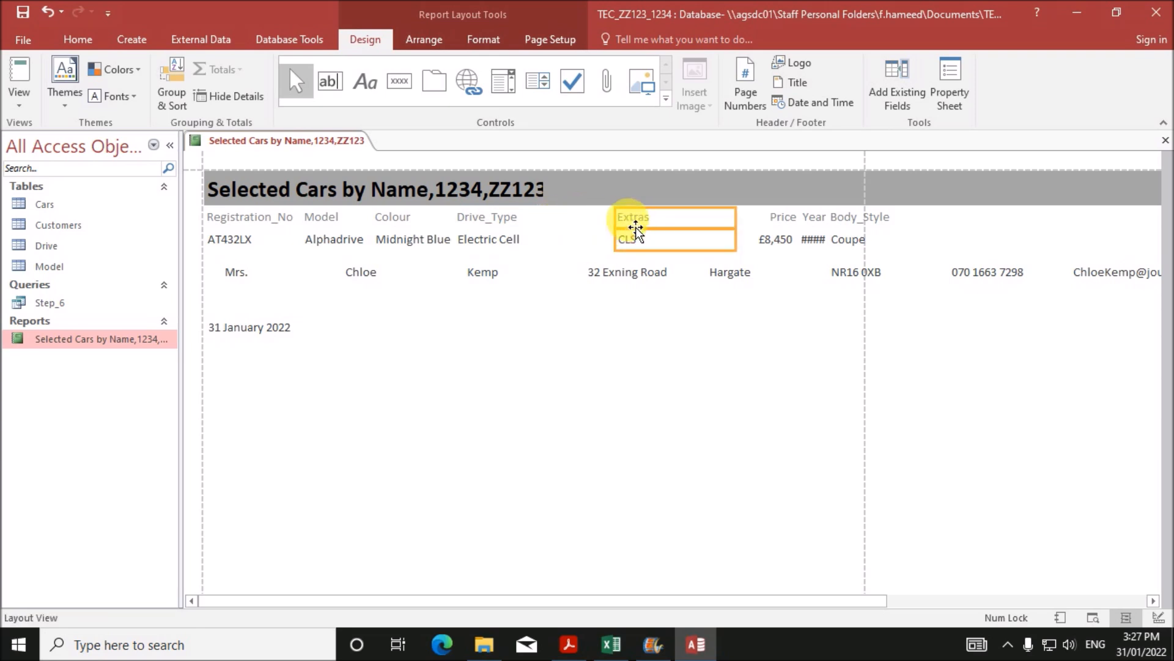
drag(579, 225, 577, 224)
click(786, 219)
ctrl+click(782, 238)
drag(774, 228, 713, 221)
click(577, 221)
drag(680, 231, 603, 231)
click(726, 220)
ctrl+click(726, 241)
drag(722, 228, 634, 236)
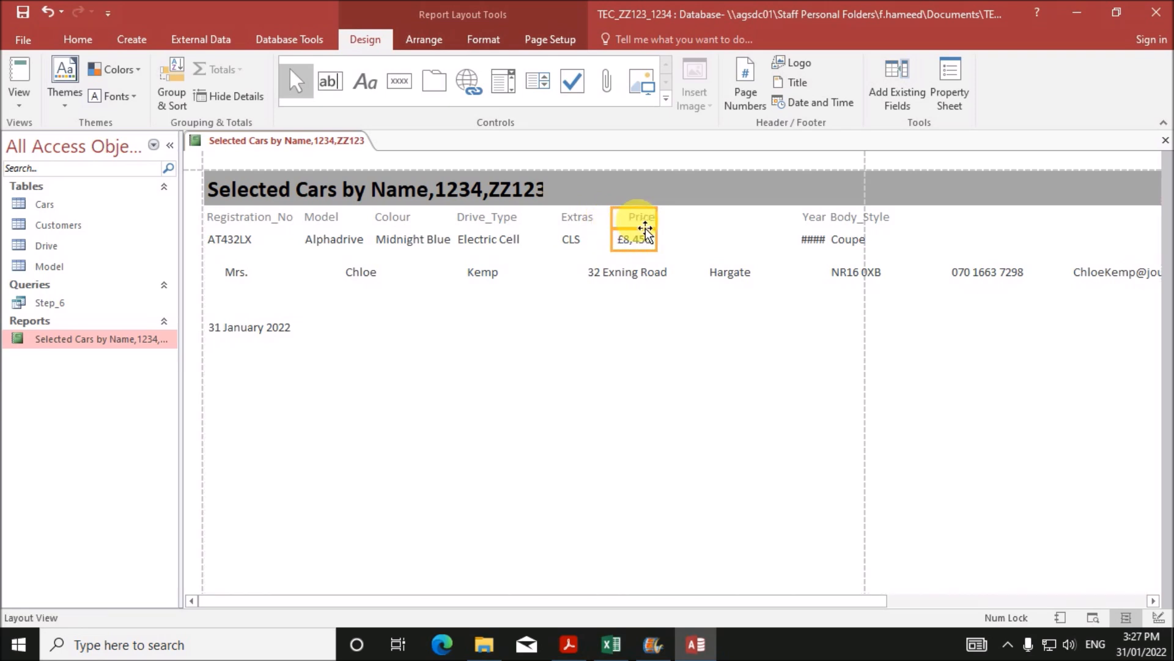
- Widen Year to show 2021 and move it after Price, then narrow Body_Style and place it after Year
click(812, 221)
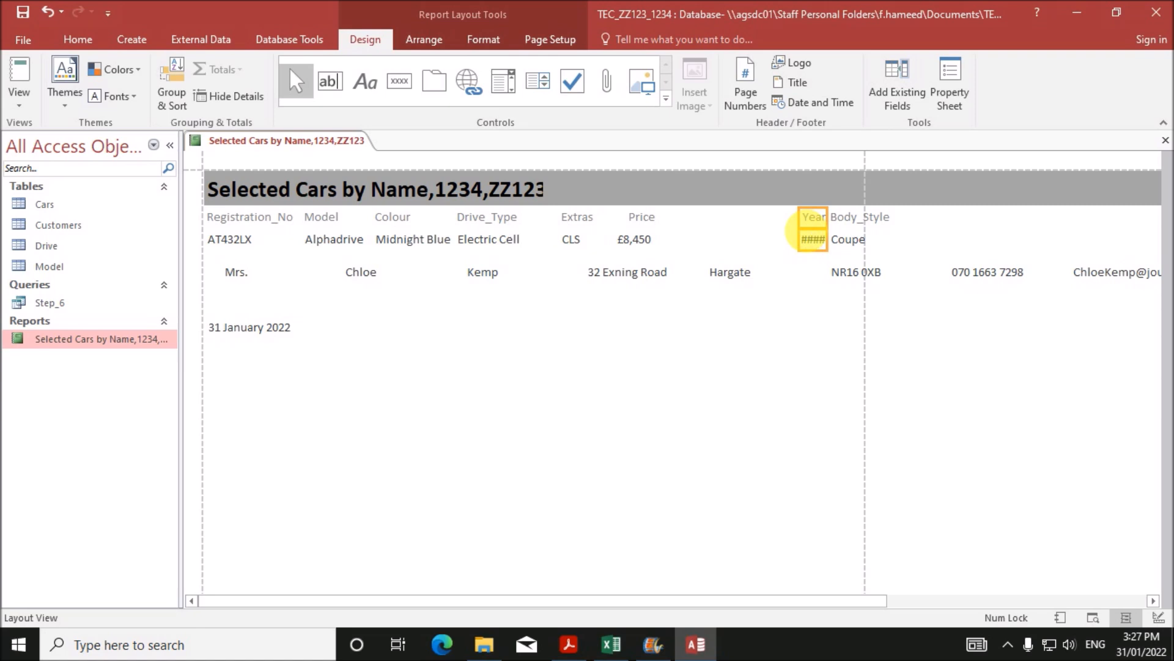
drag(813, 236, 778, 237)
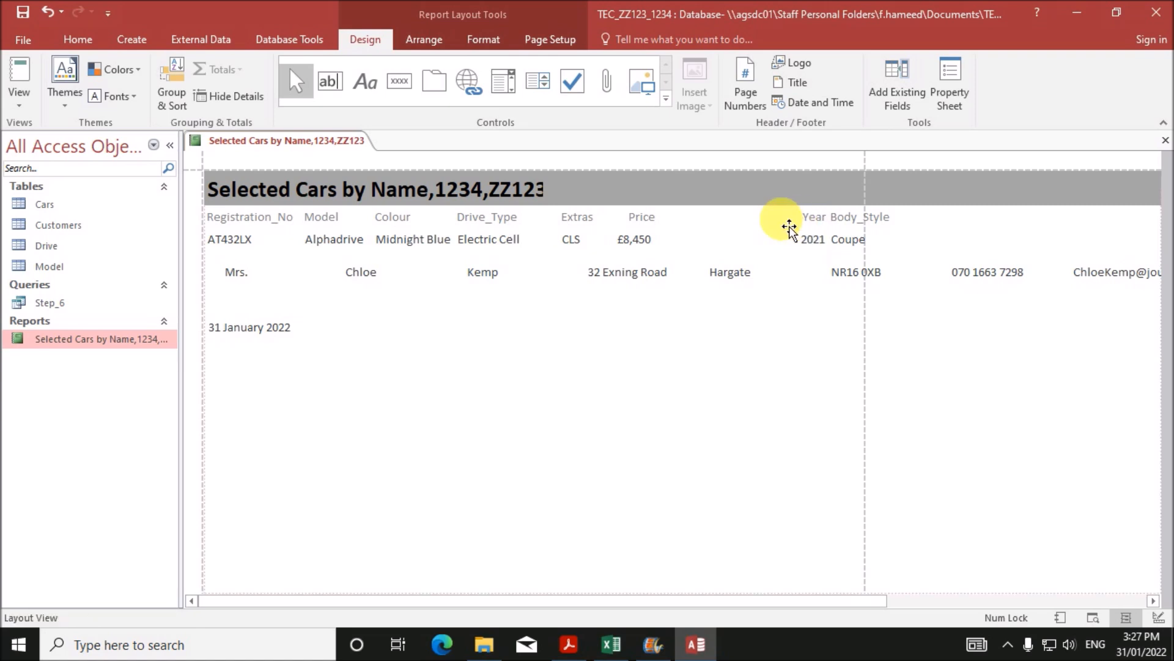
drag(696, 227, 697, 227)
click(847, 241)
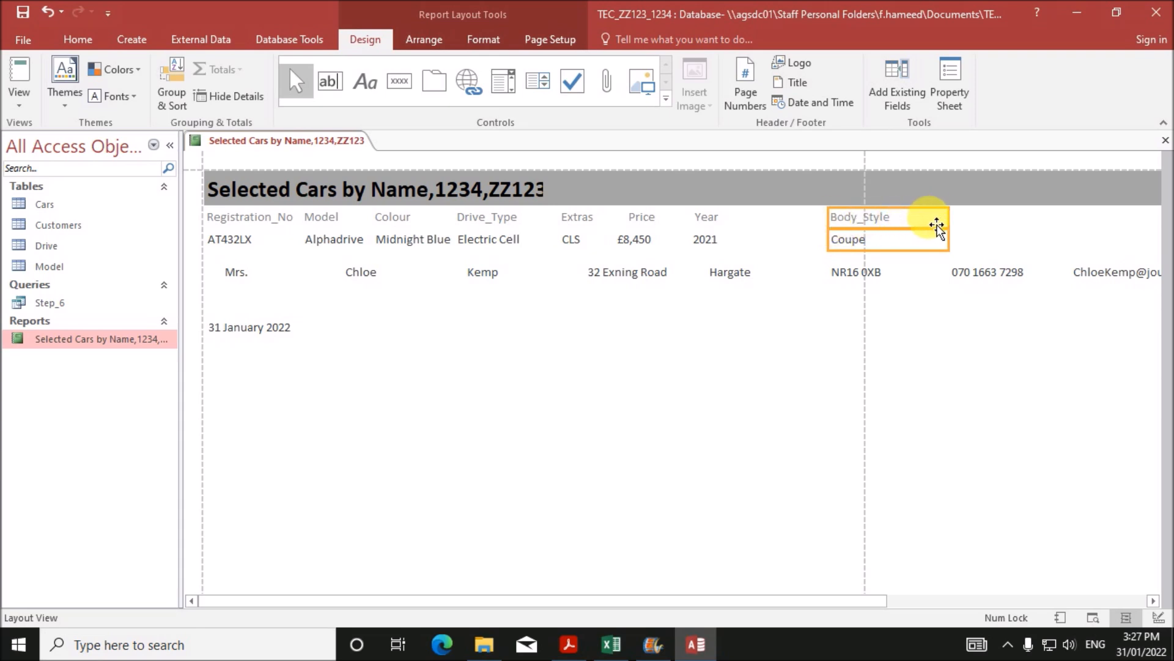
drag(953, 222, 909, 231)
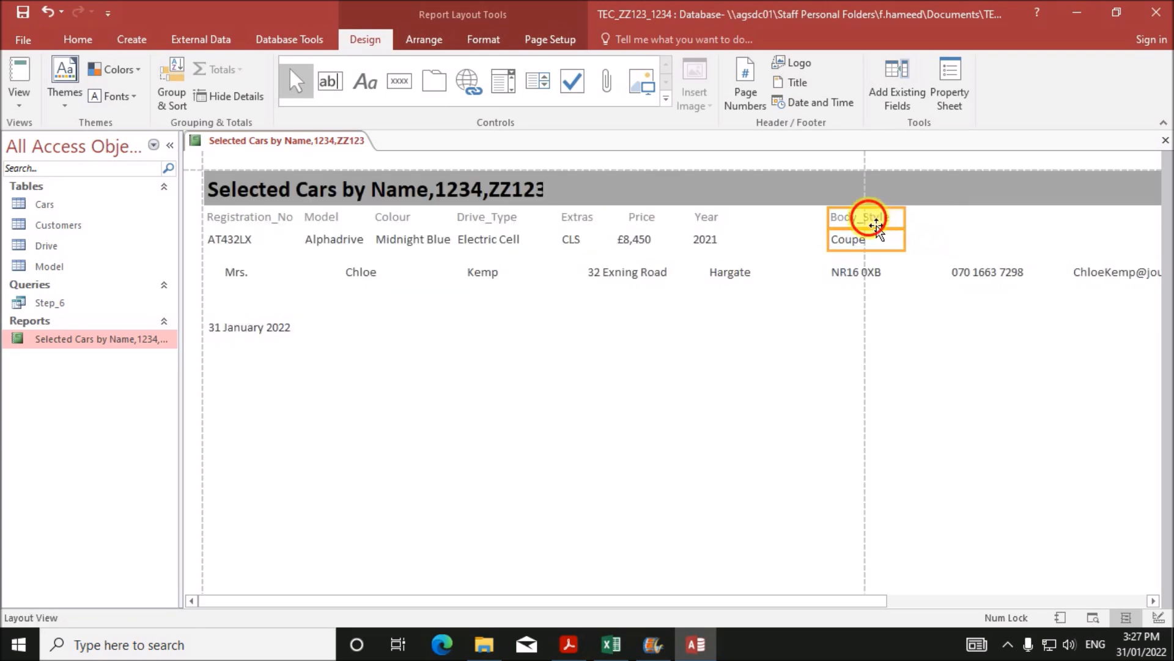
drag(793, 227, 795, 235)
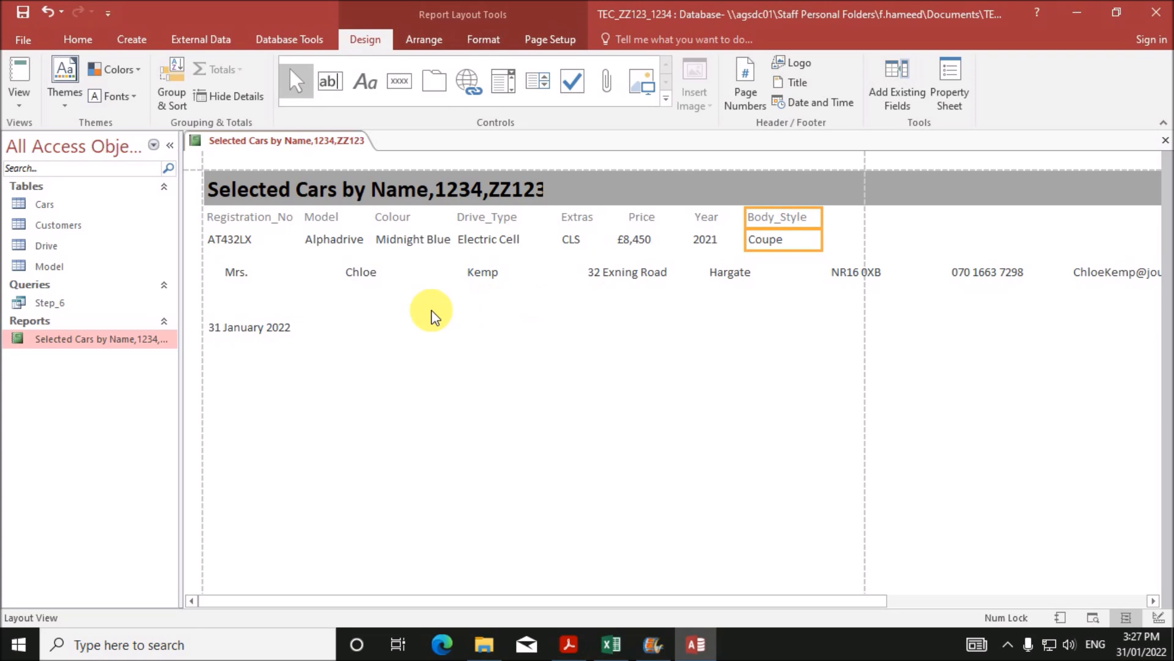
click(1003, 282)
- Move the Telephone field to a new row and place E_mail beside it under the first-name field
drag(1003, 281, 251, 309)
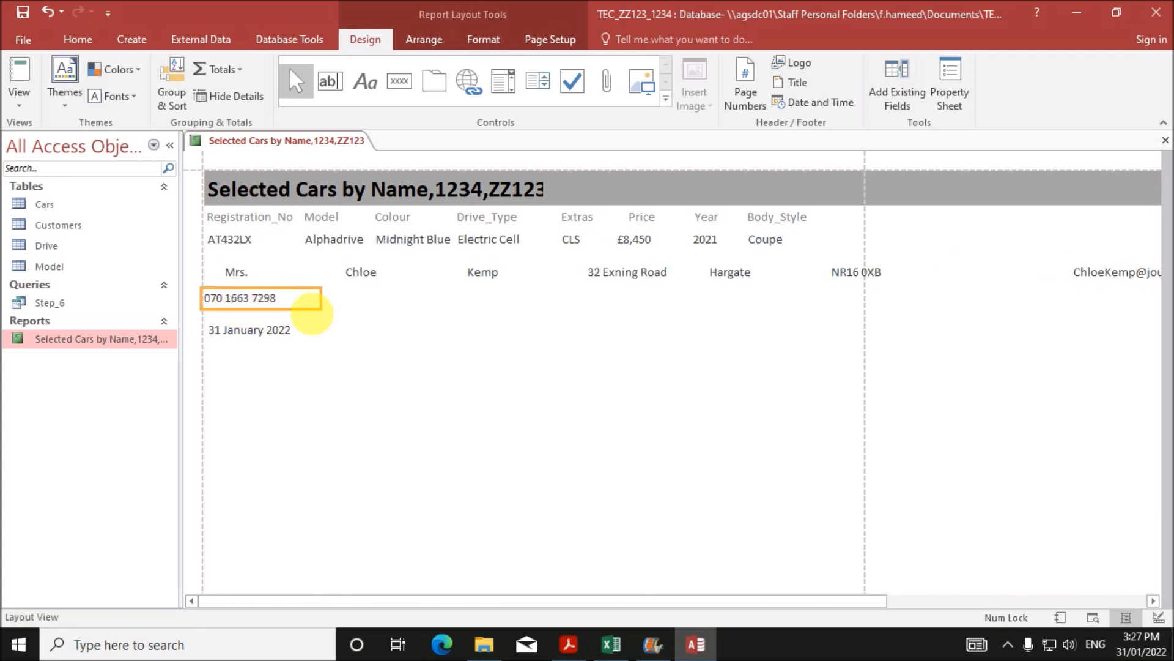
click(1142, 275)
drag(956, 304, 354, 307)
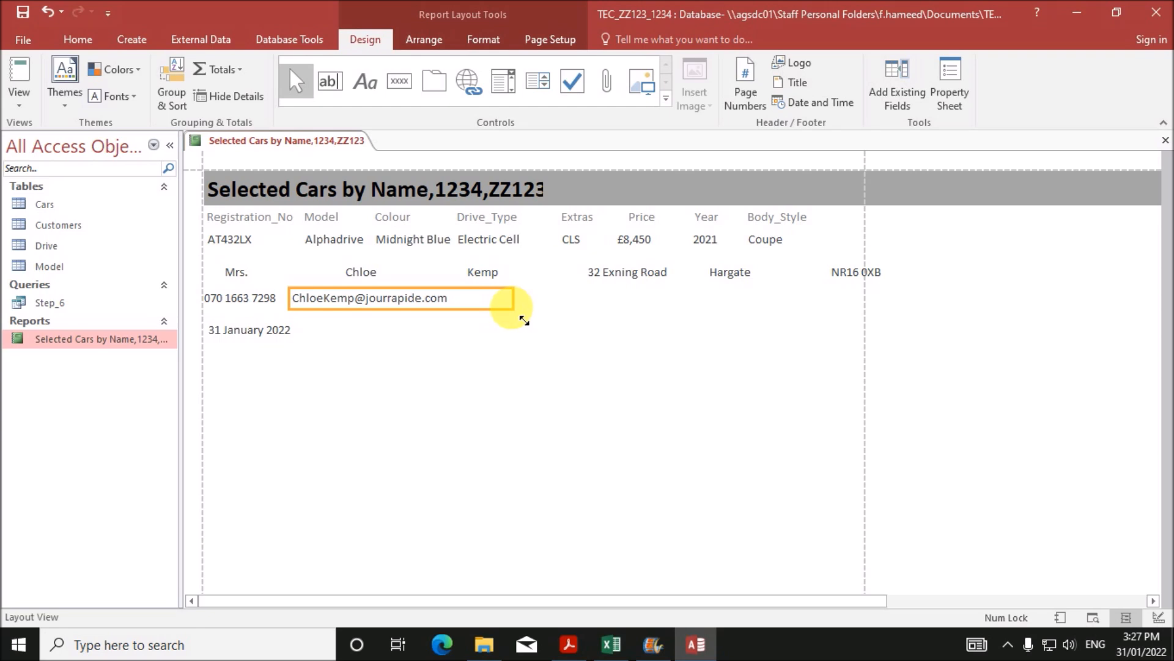
drag(493, 309, 479, 315)
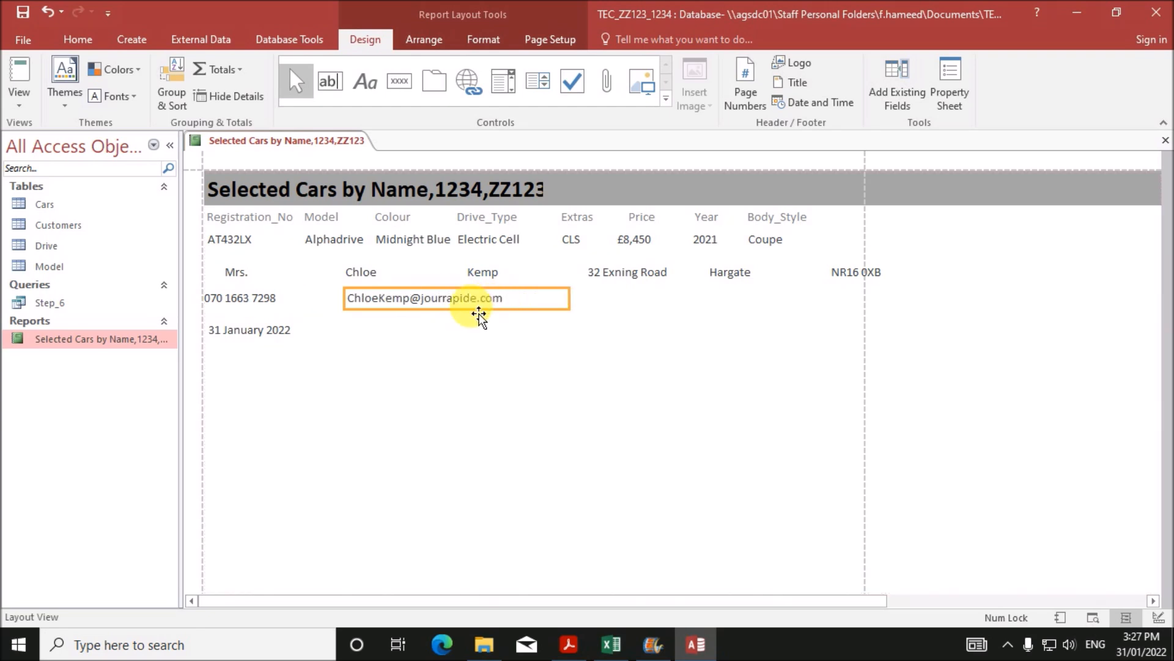
- Narrow the postcode and town fields in the customer address row
click(270, 298)
click(267, 280)
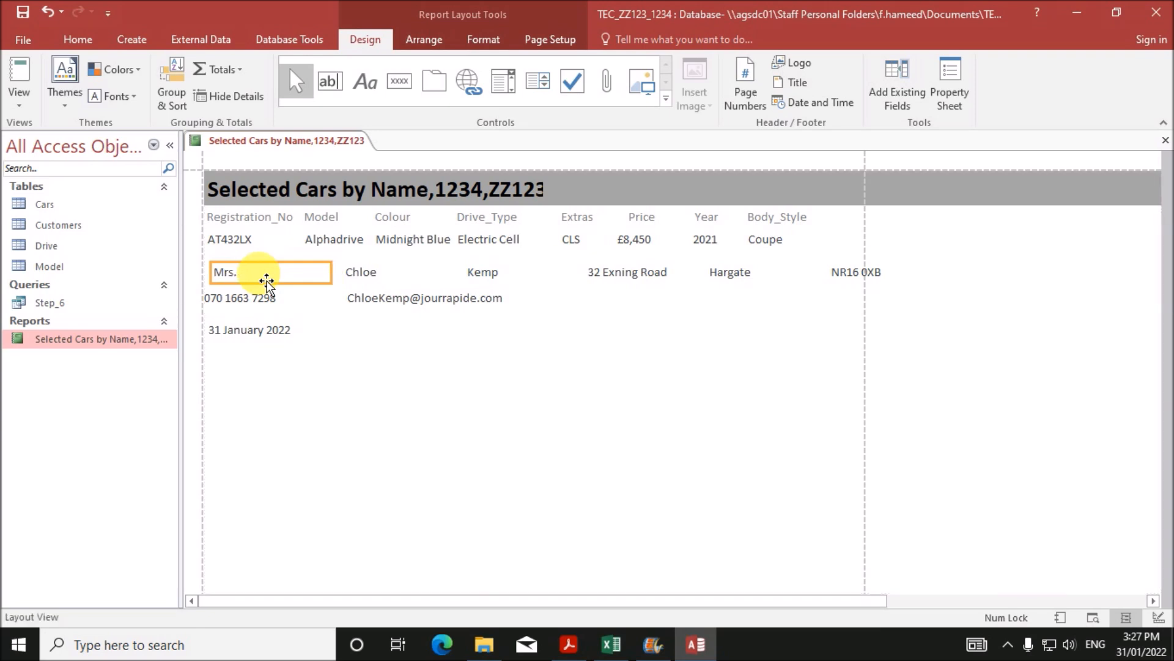
click(374, 280)
click(501, 281)
click(655, 281)
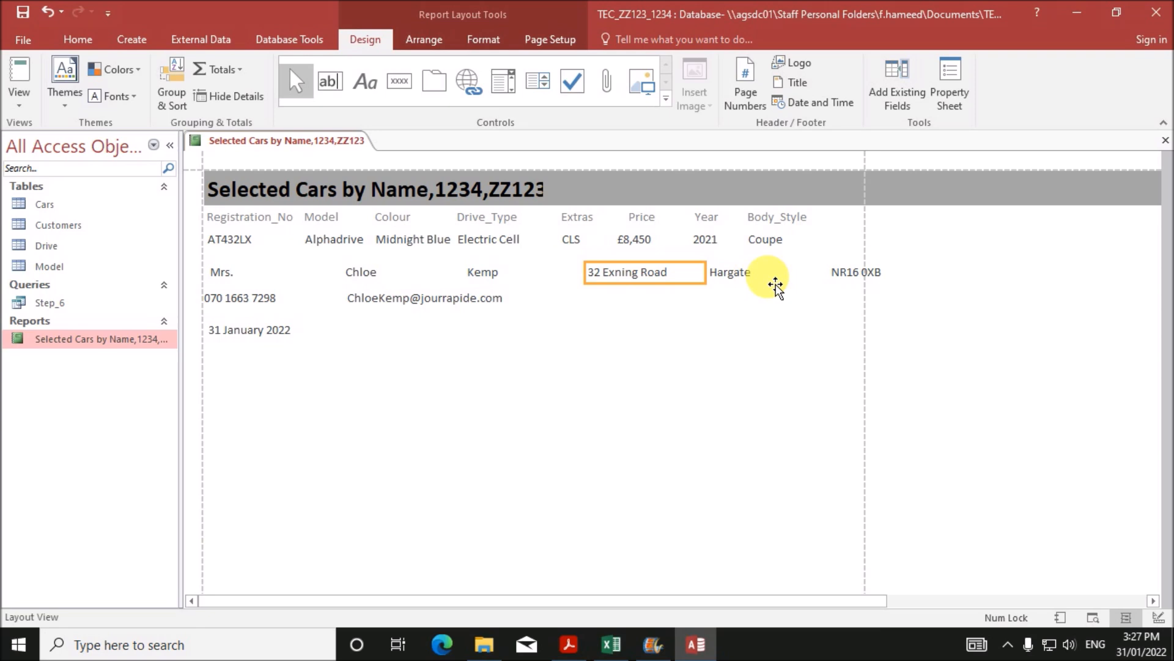
click(886, 284)
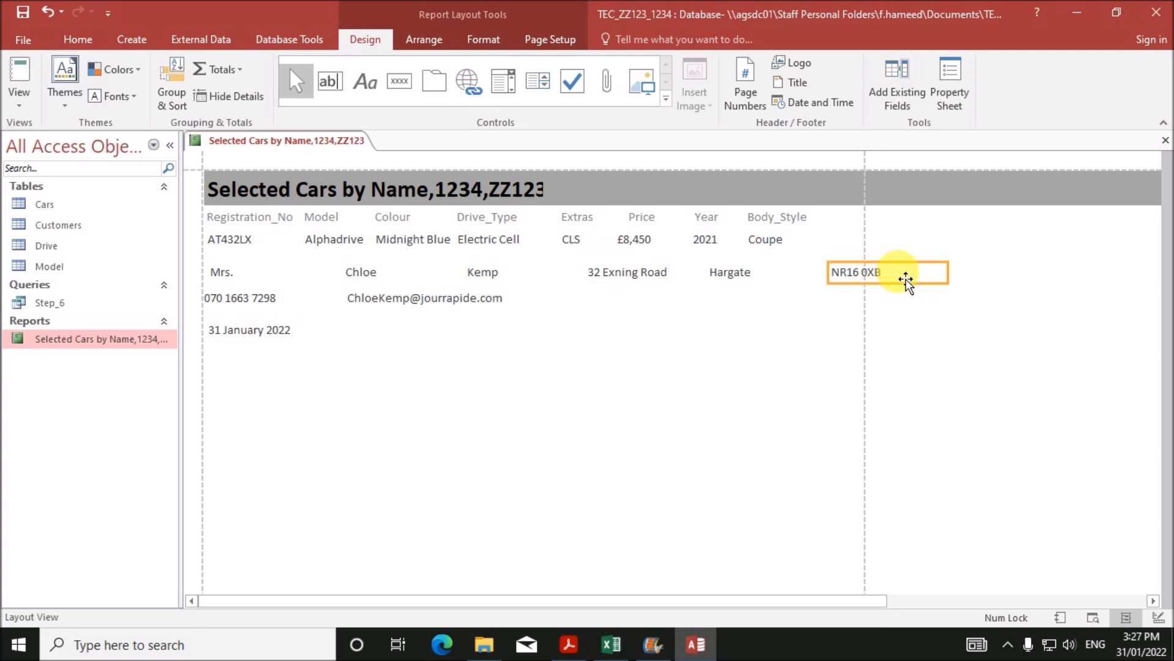
drag(948, 283, 851, 283)
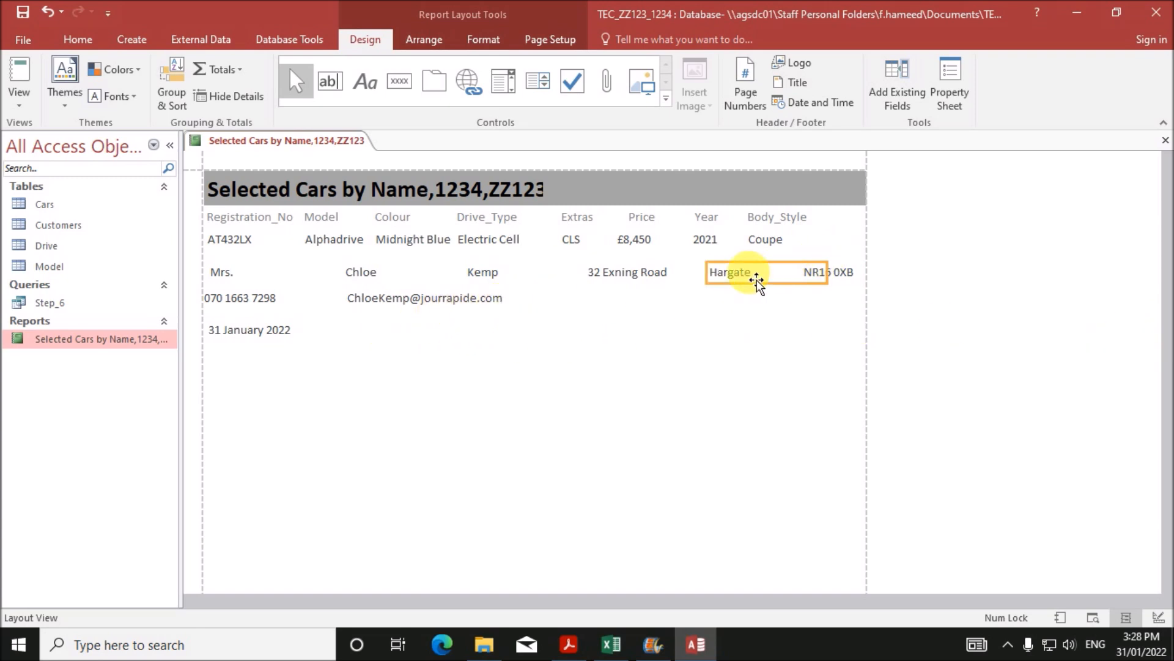
drag(841, 285, 817, 281)
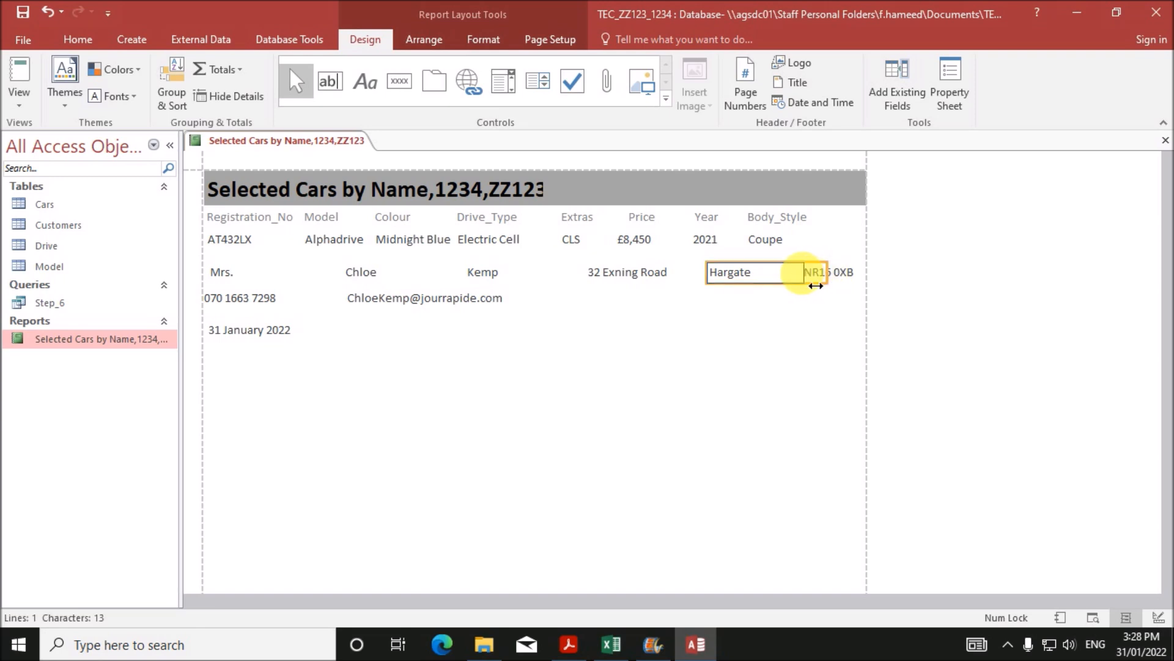
- Stretch the town and street address boxes left and narrow the street address to clear the town
click(711, 285)
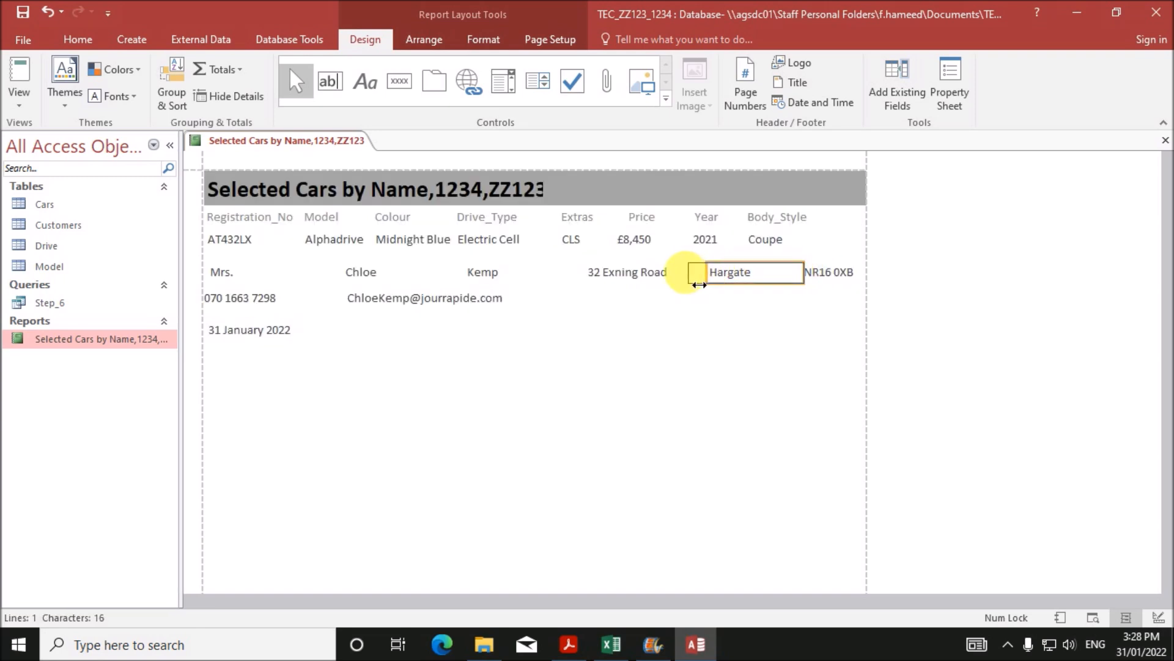
drag(699, 284, 673, 283)
click(624, 281)
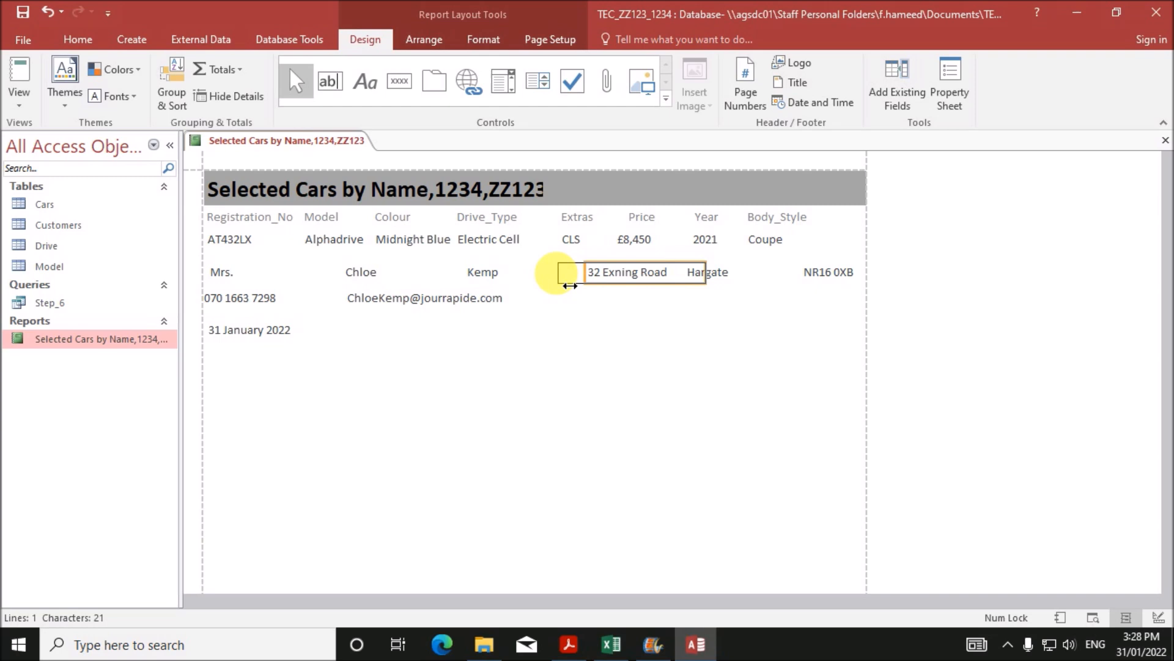
drag(554, 287, 553, 287)
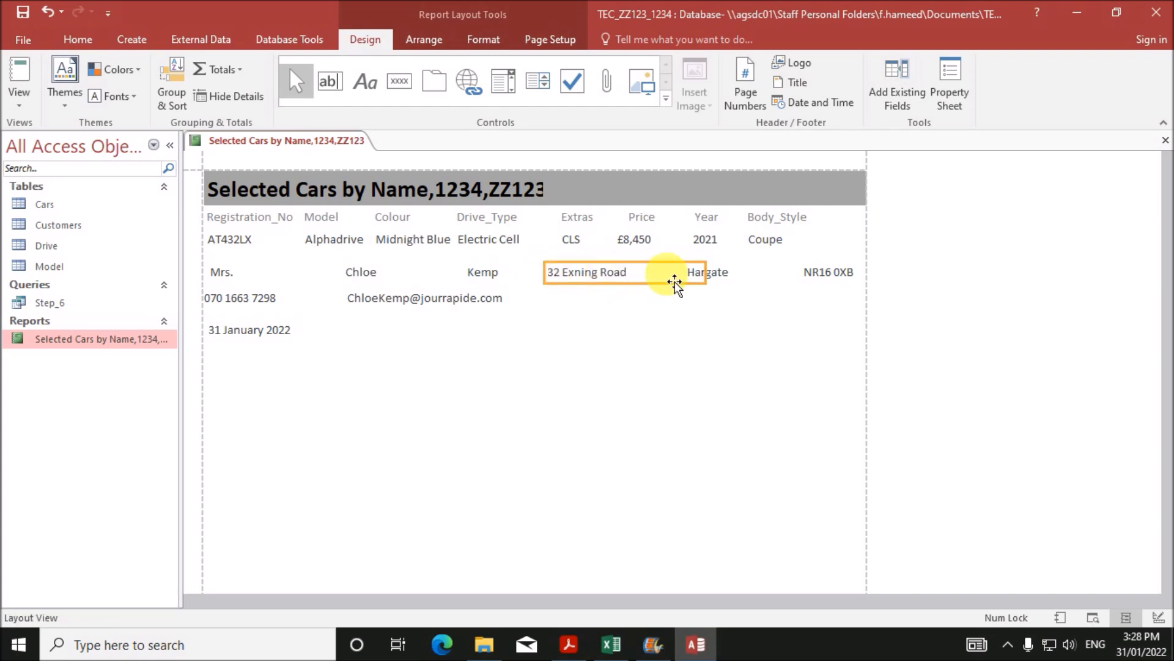
drag(706, 275, 686, 278)
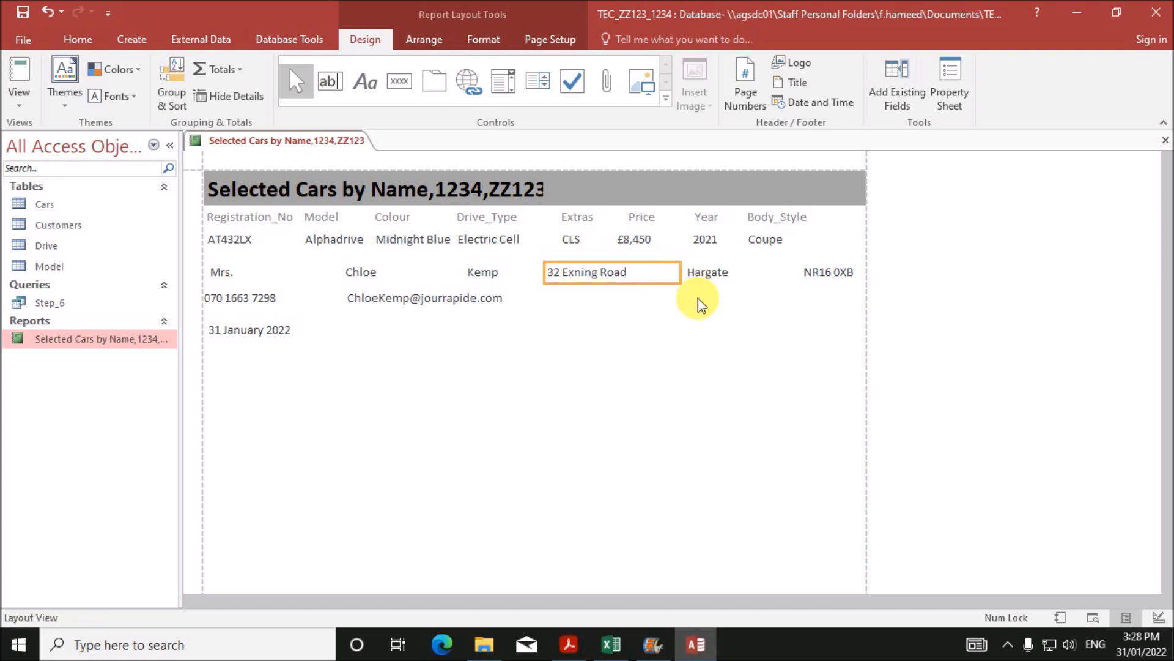
- Narrow the Title box and nudge the First_Name box left
click(478, 305)
click(234, 280)
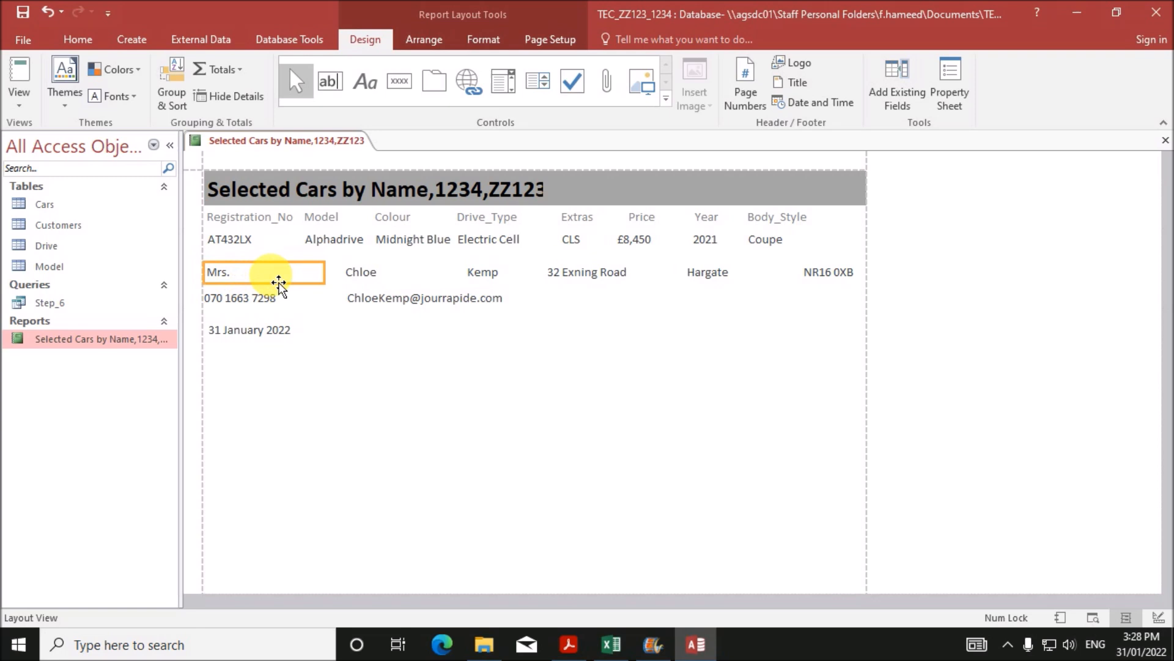
drag(319, 273, 257, 287)
click(371, 275)
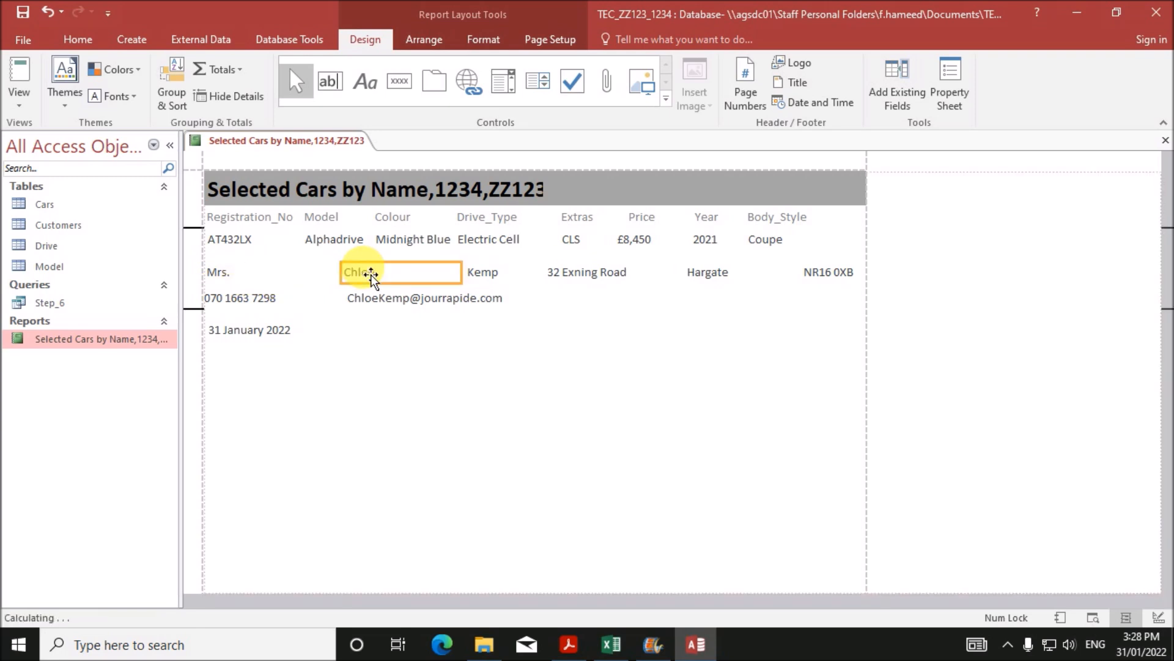
key(Left)
- After checking the exam PDF, nudge First_Name and E_mail further left and widen the heading to show ZZ123
click(563, 647)
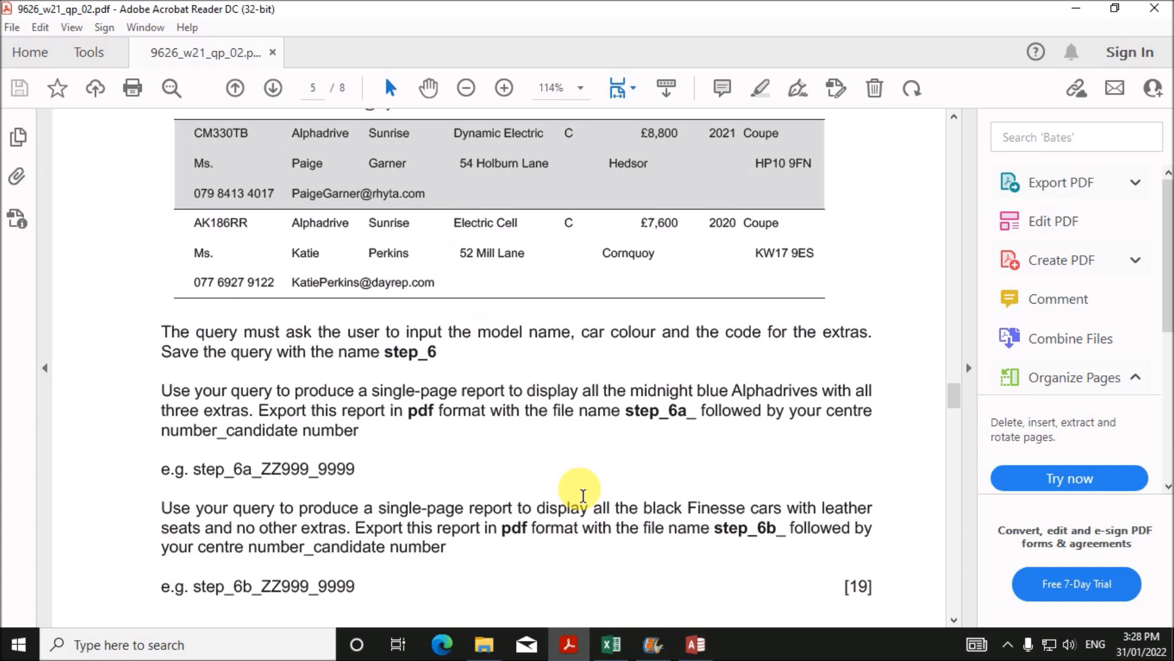
click(695, 647)
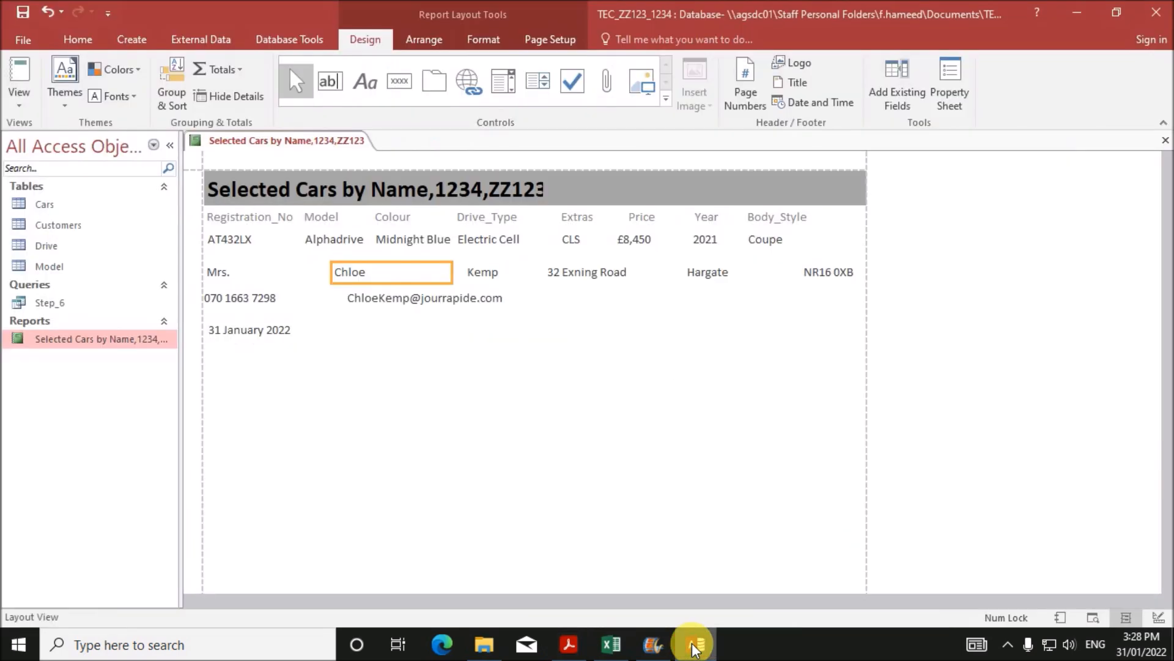
click(383, 305)
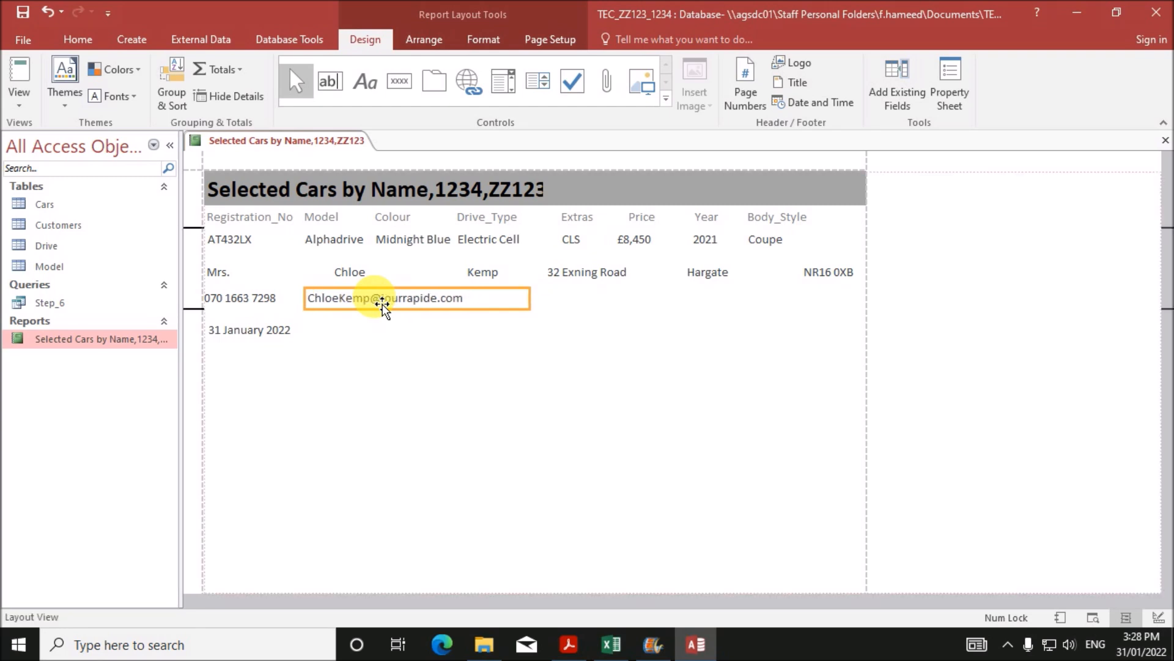
click(357, 282)
key(Left)
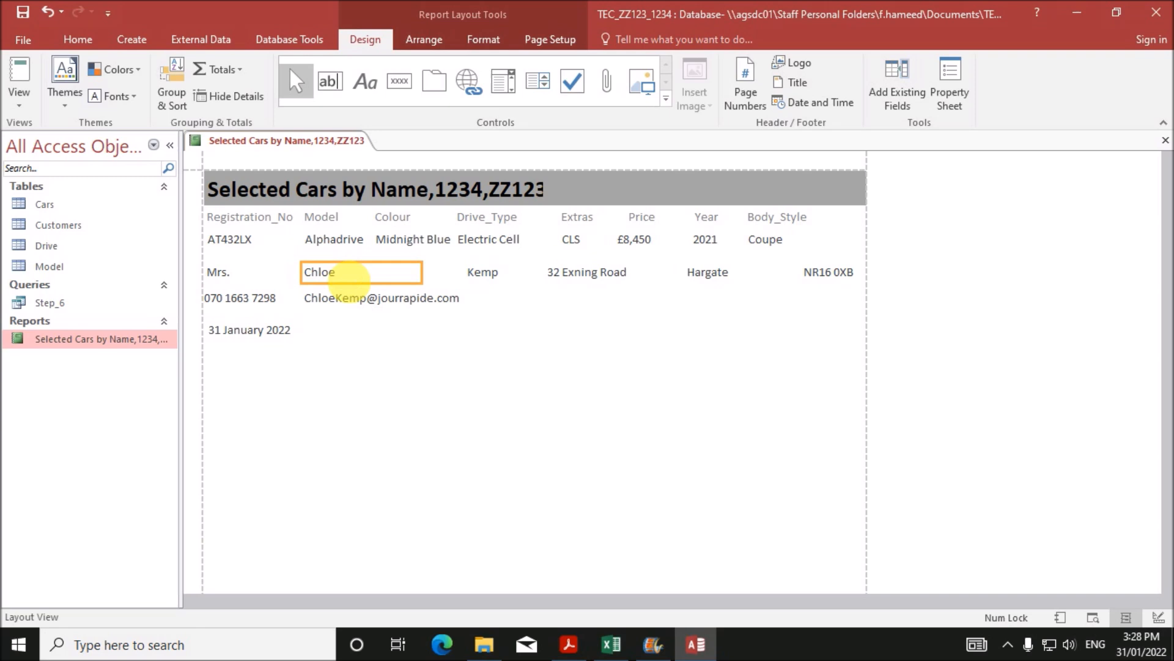
click(350, 311)
key(Left)
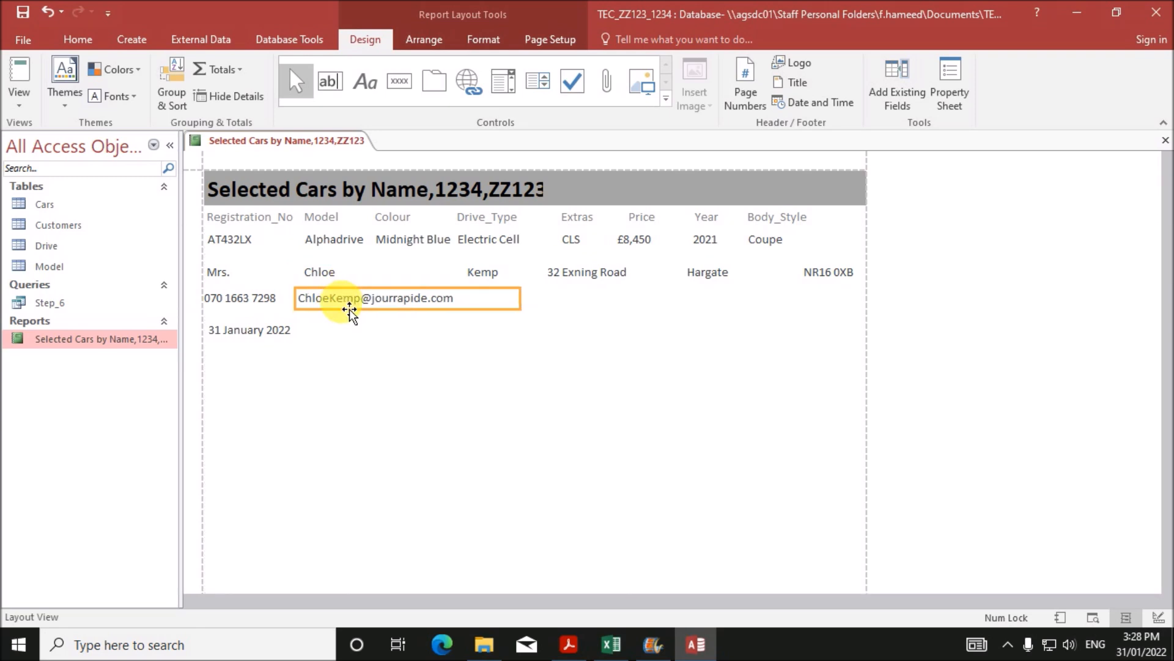
click(496, 189)
drag(557, 206, 572, 205)
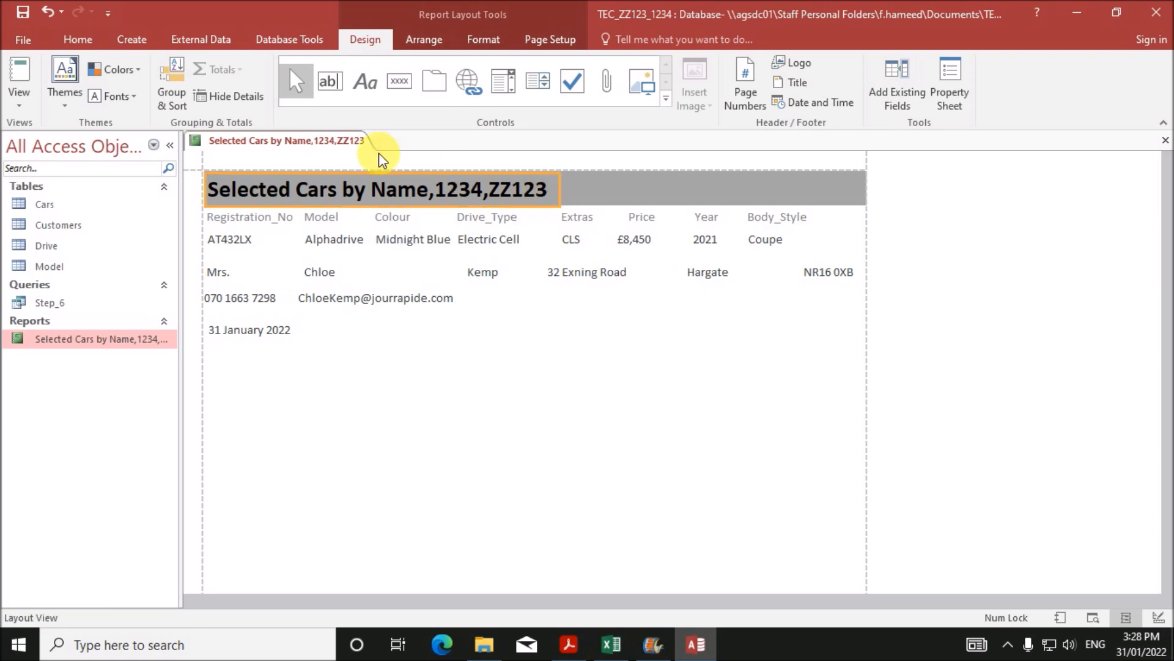
- Switch the report to Design View and drag the Page Header bar down to enlarge the Report Header
right_click(343, 141)
click(397, 260)
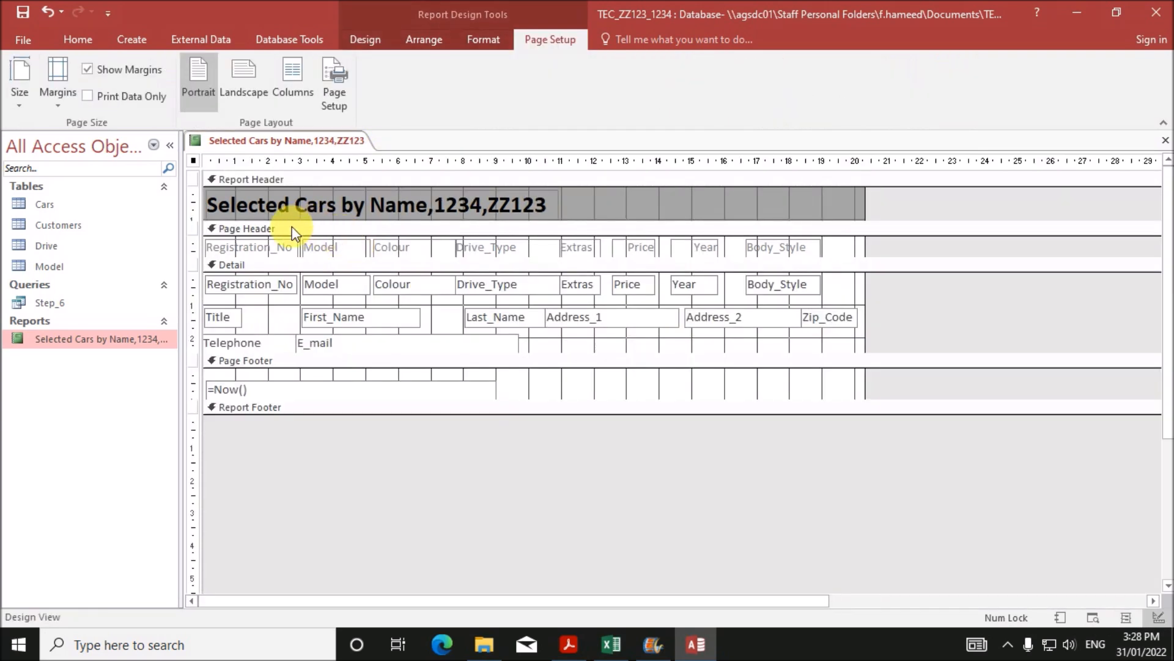
drag(205, 227, 204, 261)
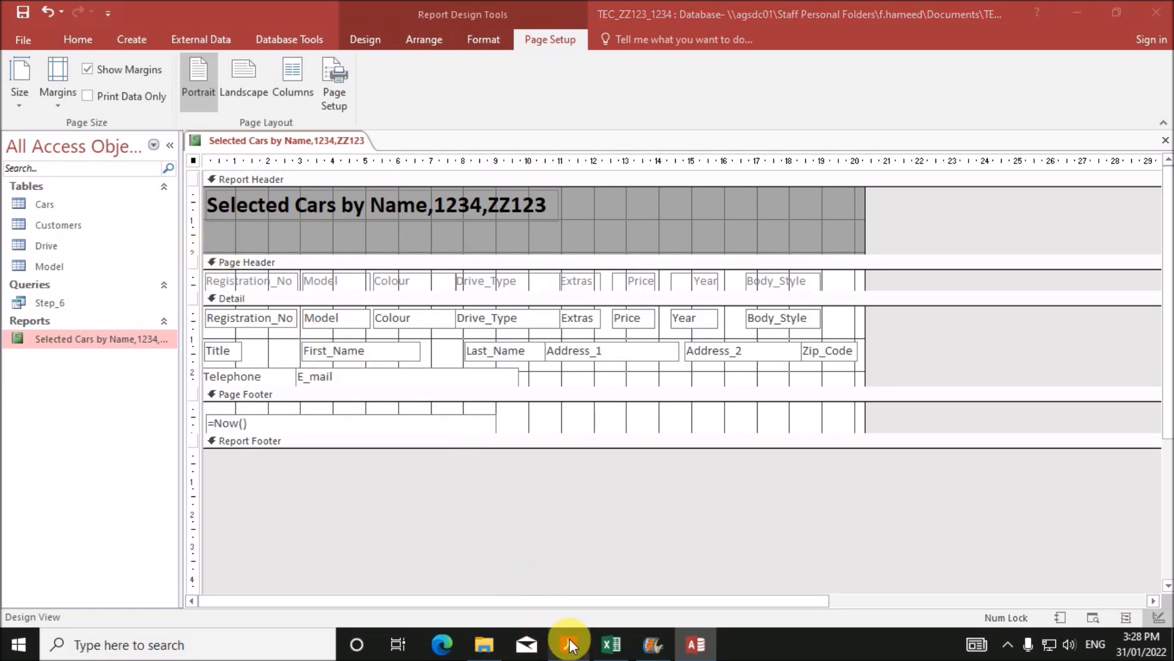
- Compare against the exam's sample layout in the PDF, then bring up the Report Design controls
click(569, 644)
scroll(428, 443, up, 3)
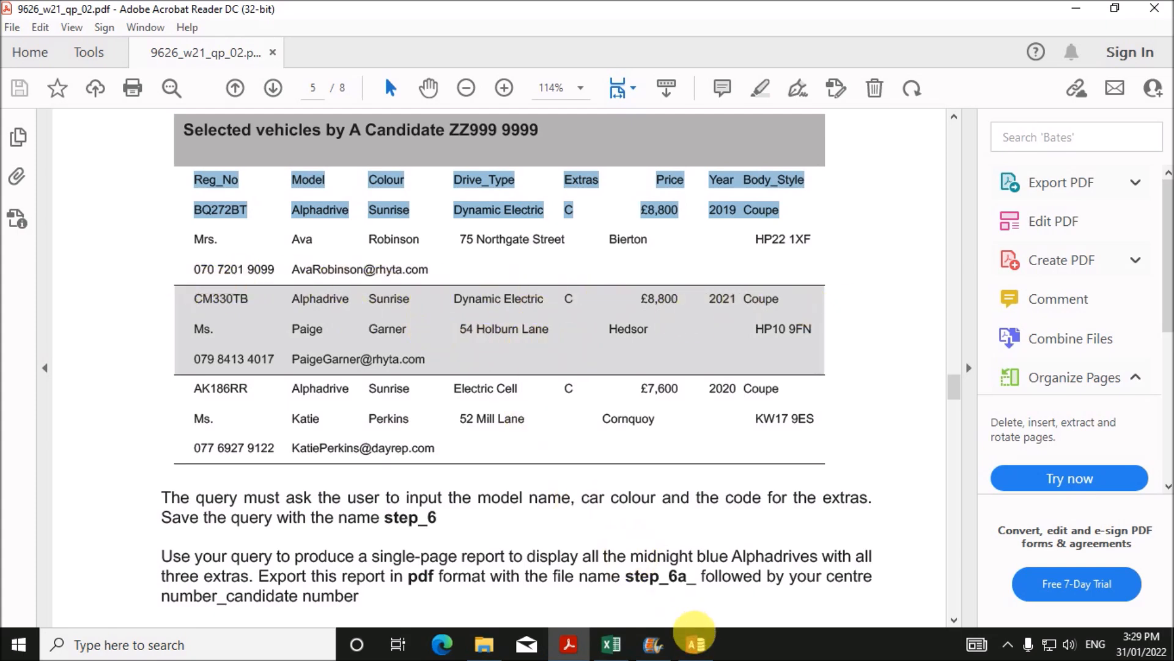
click(695, 644)
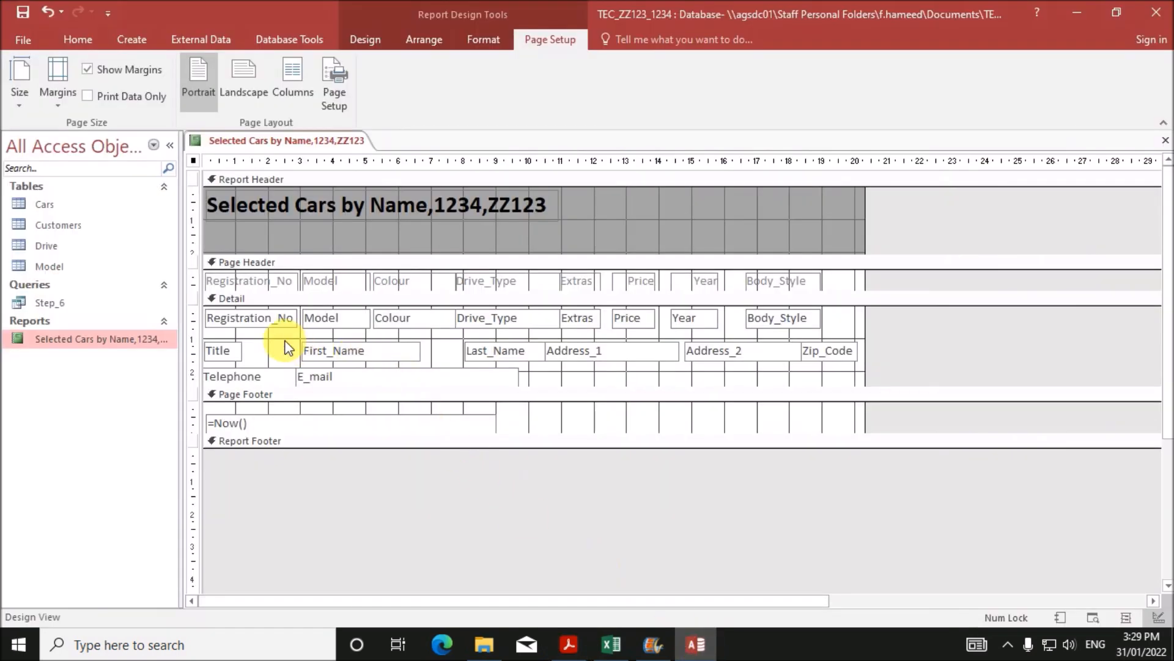
click(143, 40)
click(365, 38)
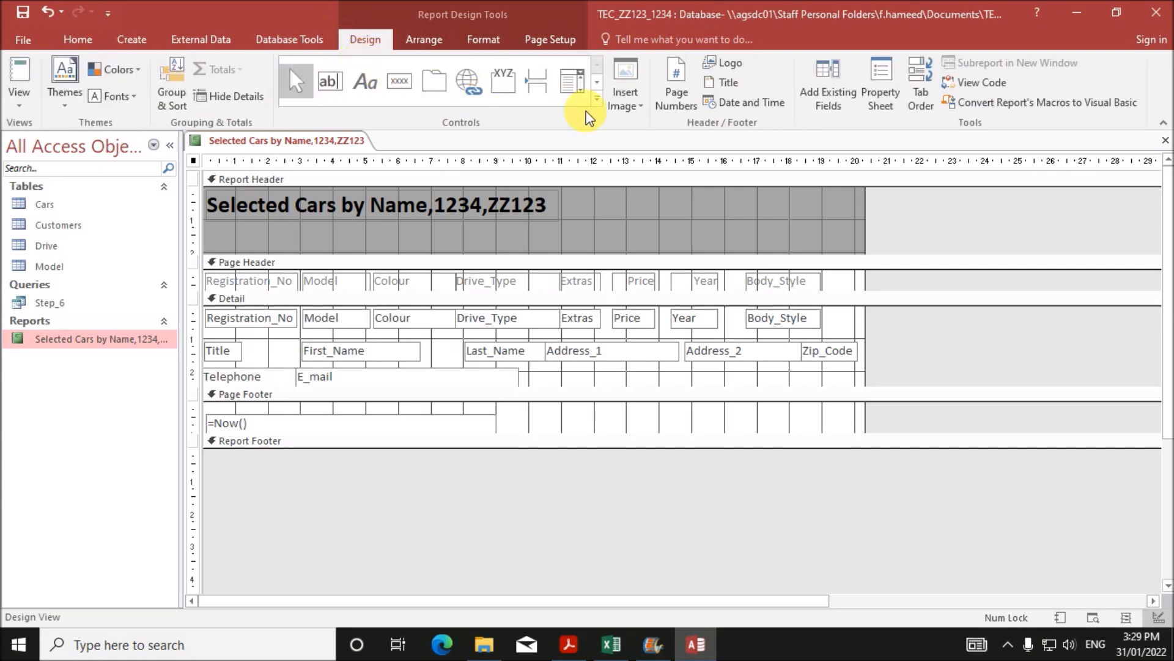
- Draw a horizontal line across the report's Detail section
click(597, 99)
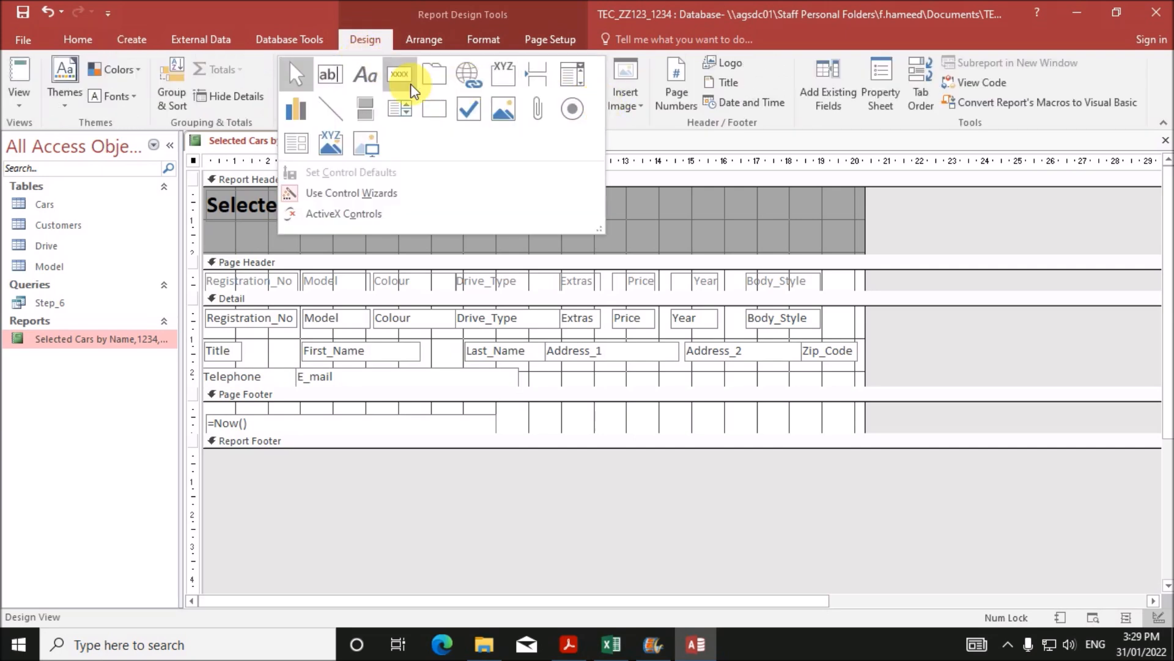
click(334, 112)
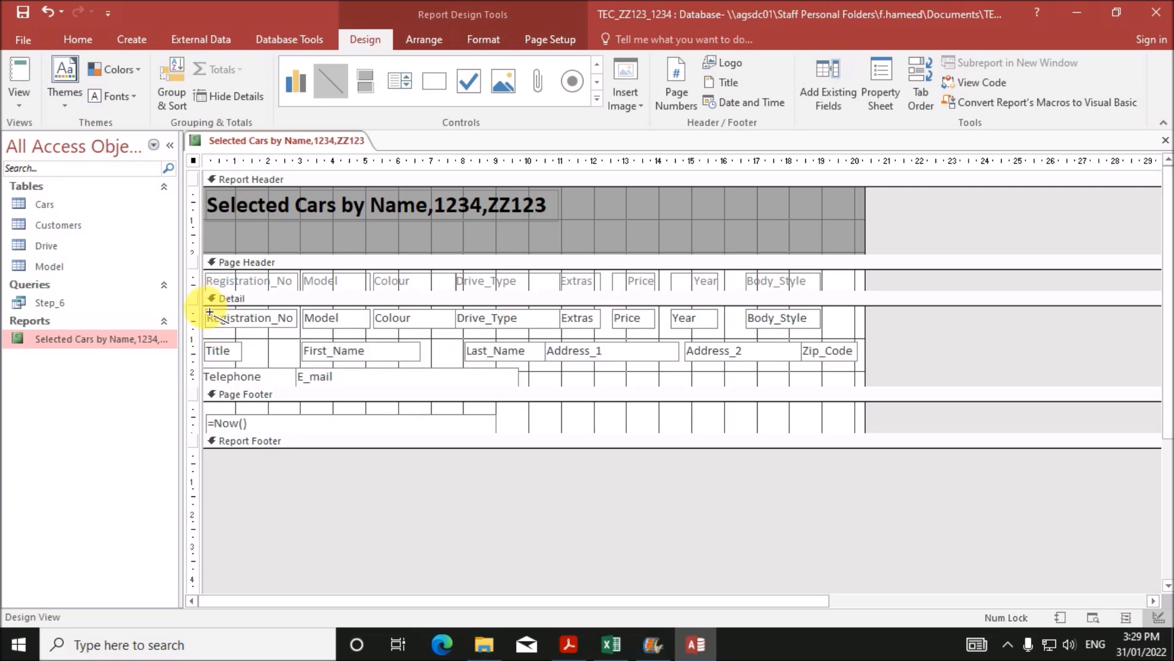
drag(210, 312, 863, 309)
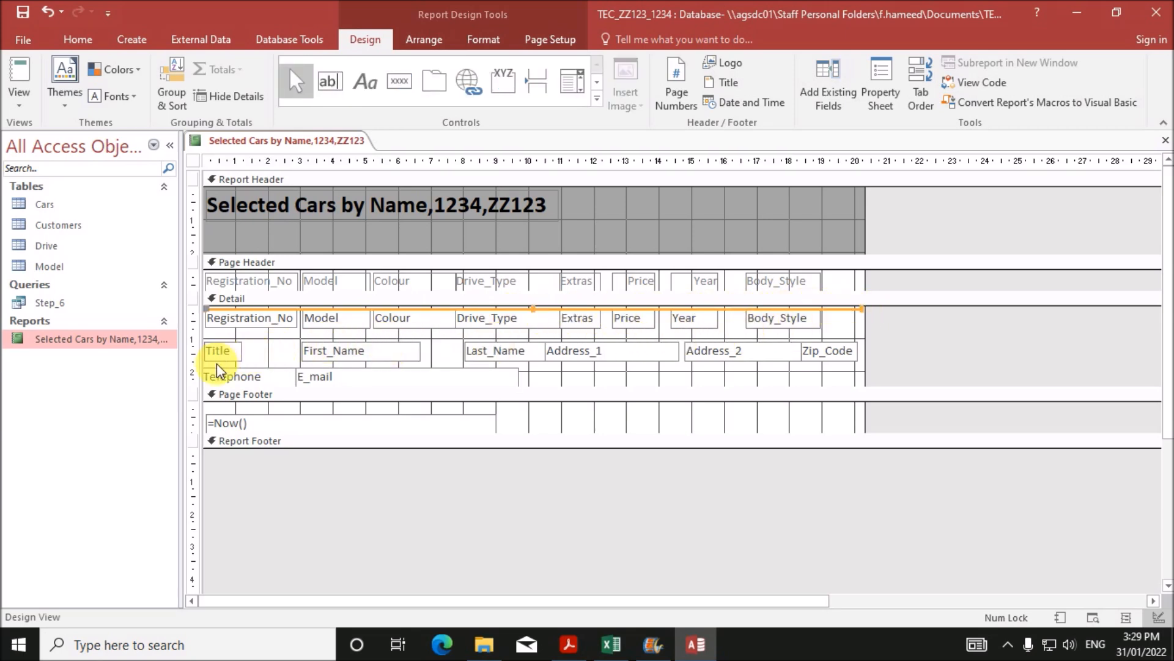
click(593, 98)
click(332, 109)
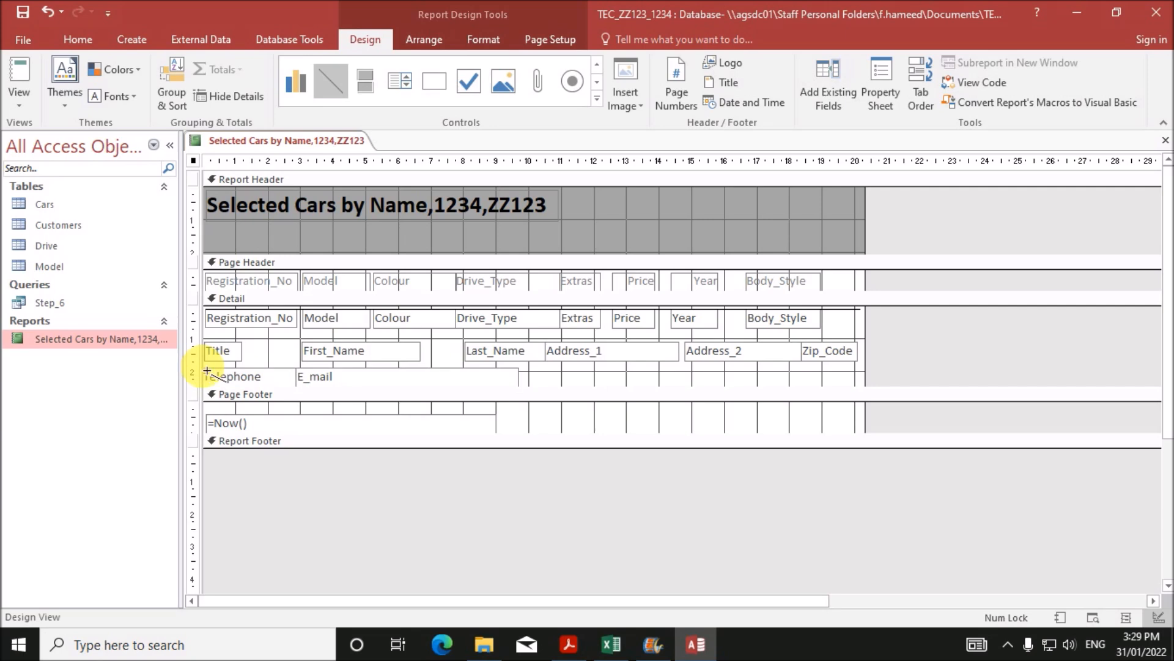
mouse_move(207, 370)
mouse_down()
mouse_move(823, 379)
mouse_move(861, 368)
mouse_up()
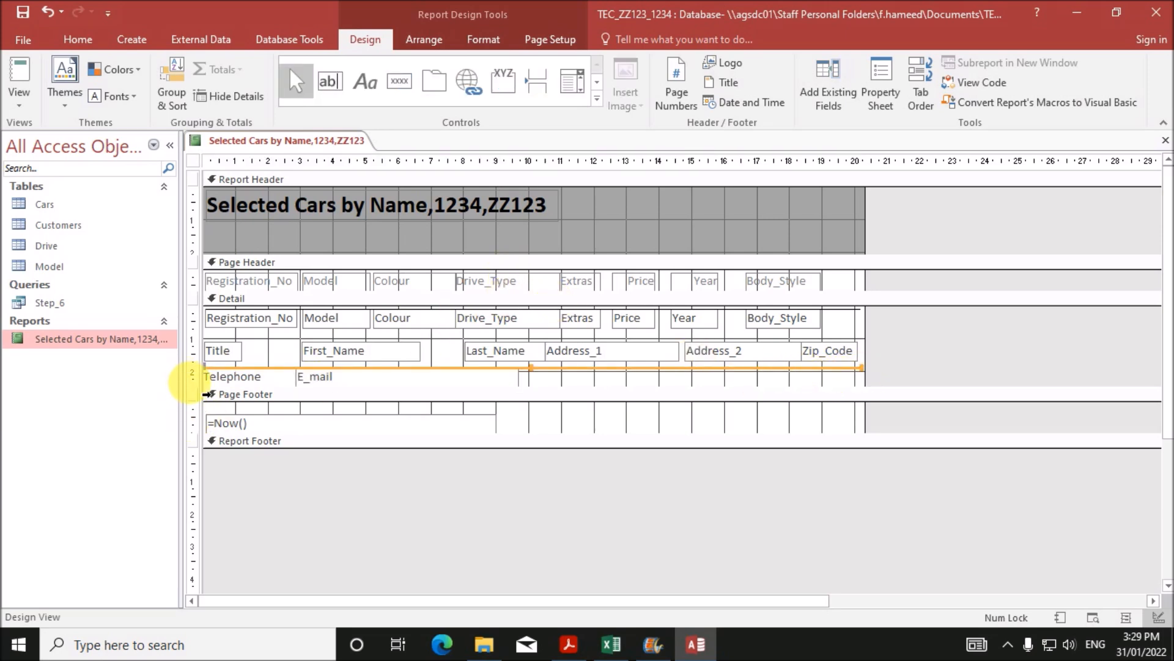
- Make the Detail section taller and move the line below the Telephone and E_mail row
drag(207, 390, 207, 401)
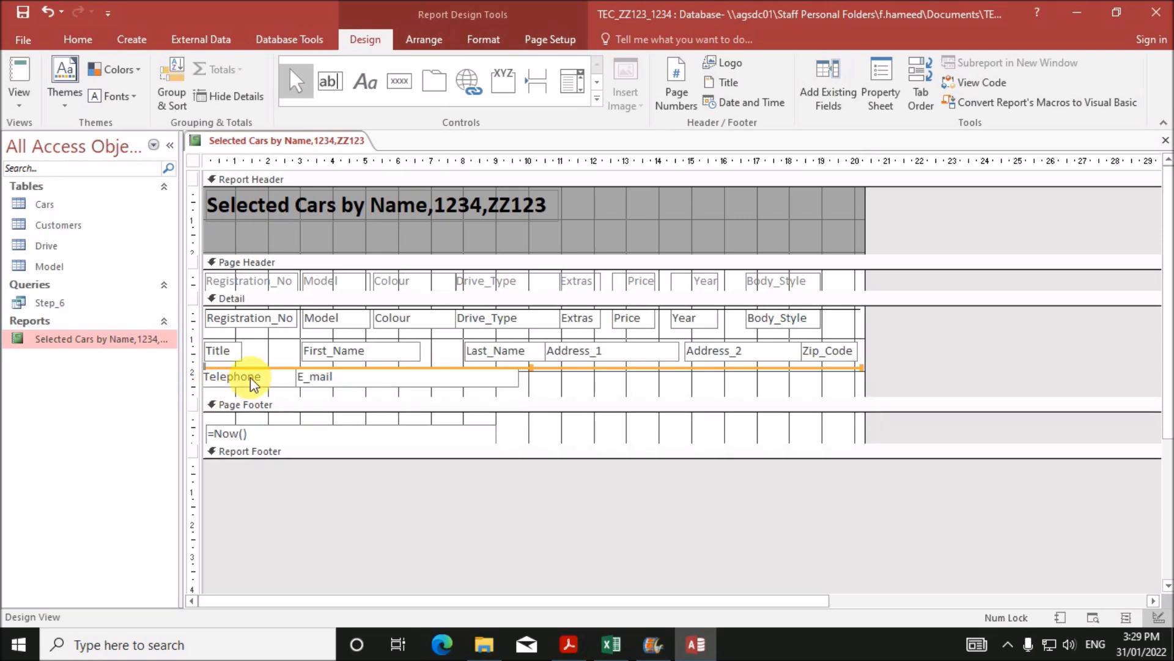
drag(276, 376, 241, 398)
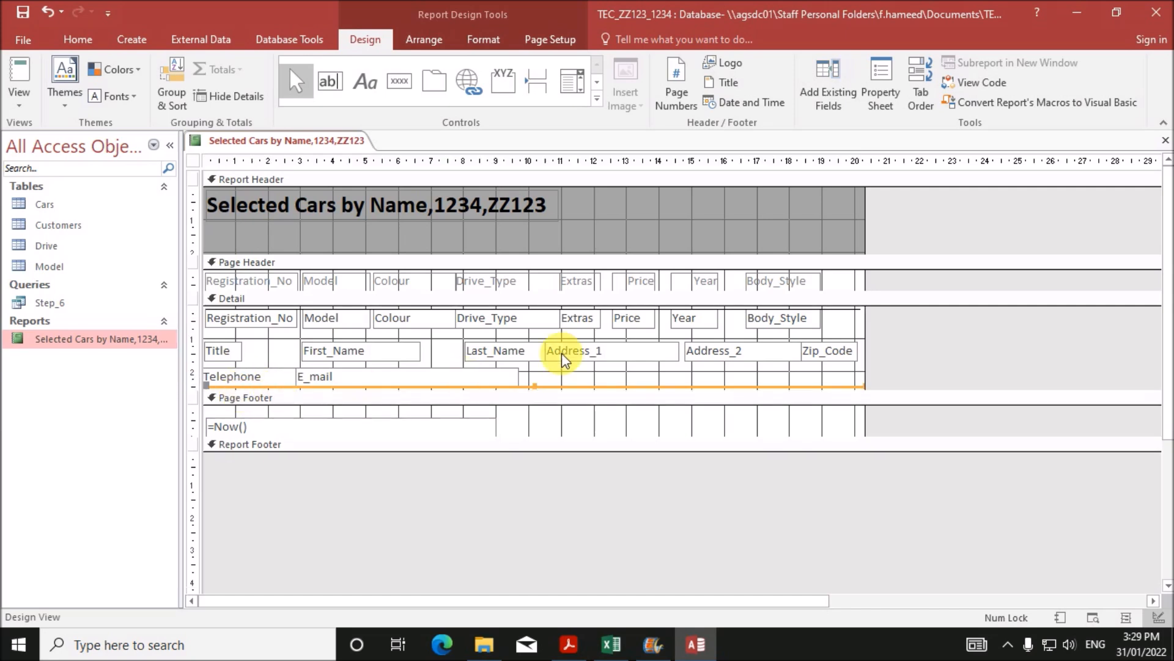
click(575, 639)
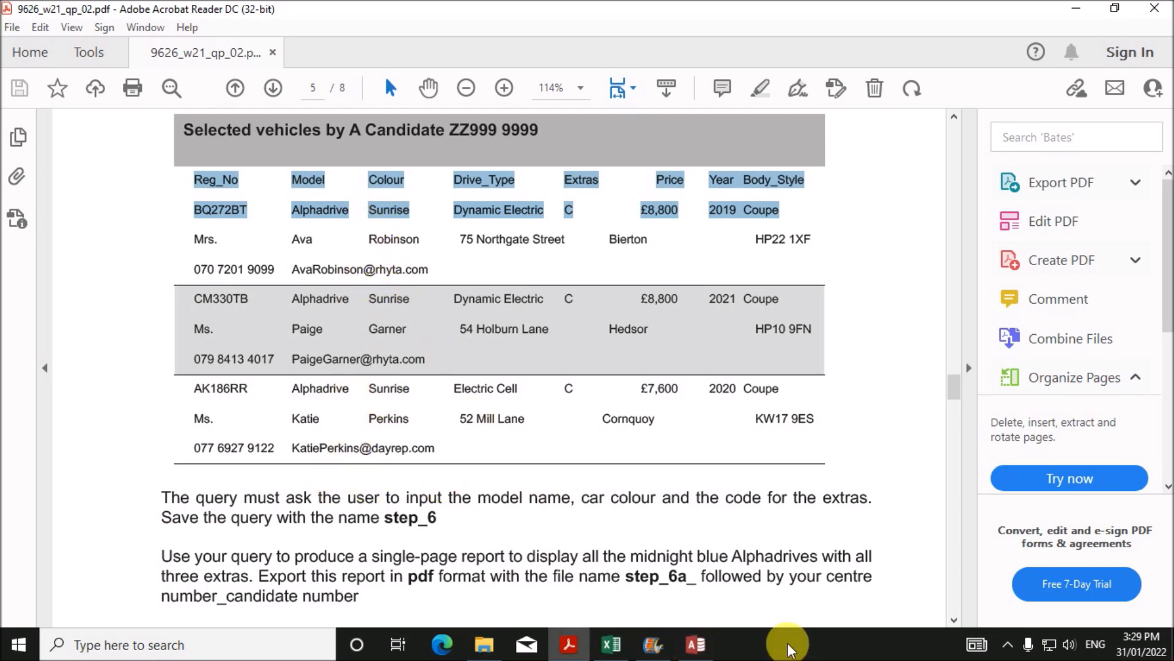
click(705, 649)
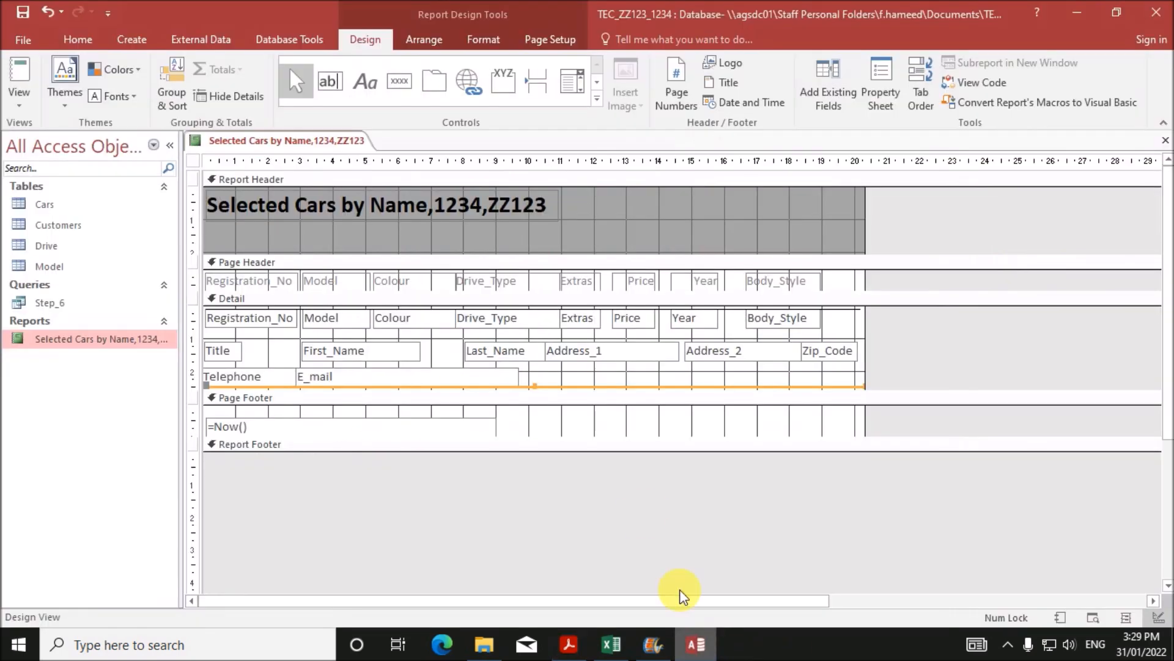
- Give the Detail rows a grey alternate back colour and delete the page footer's =Now() date box
right_click(574, 372)
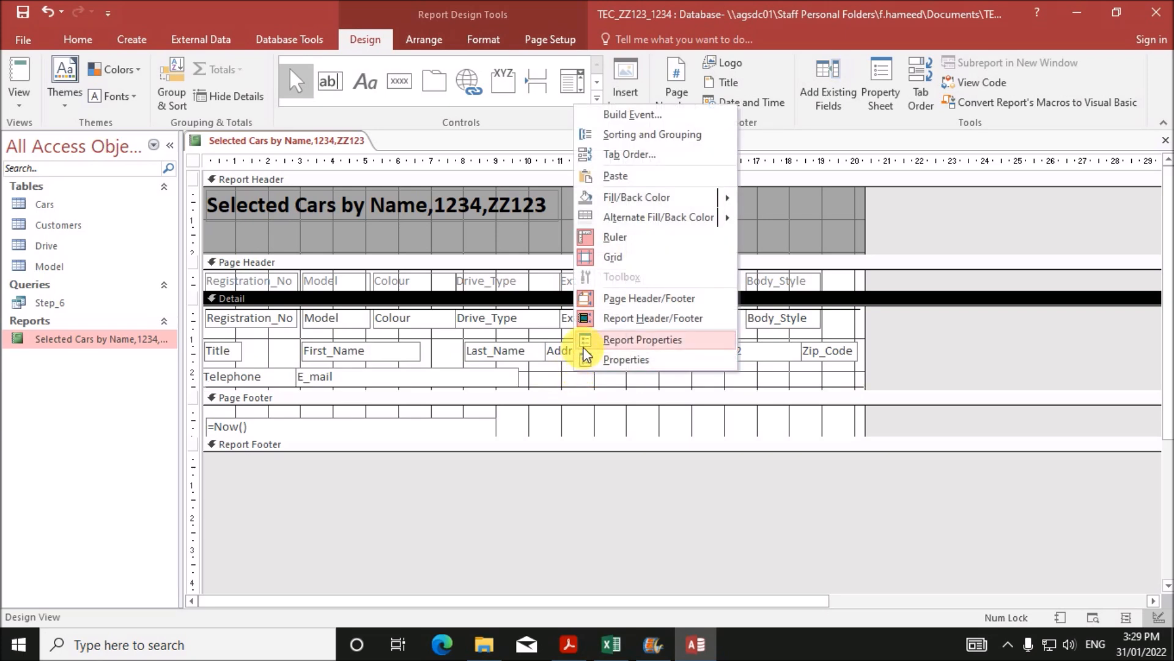
mouse_move(725, 208)
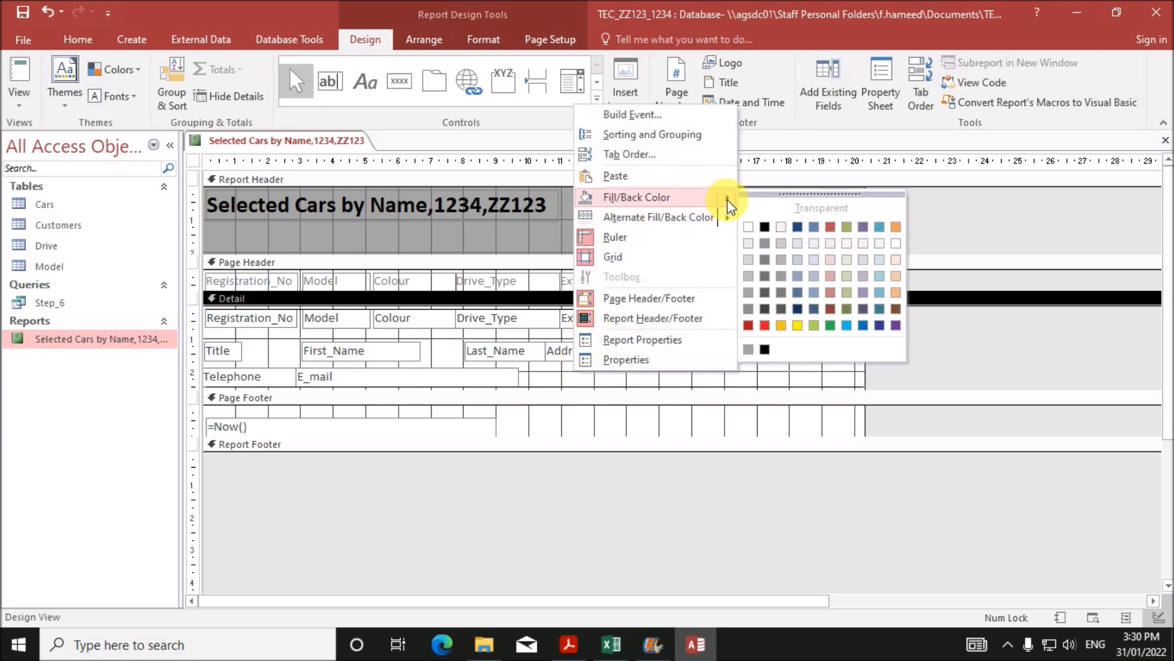
click(748, 228)
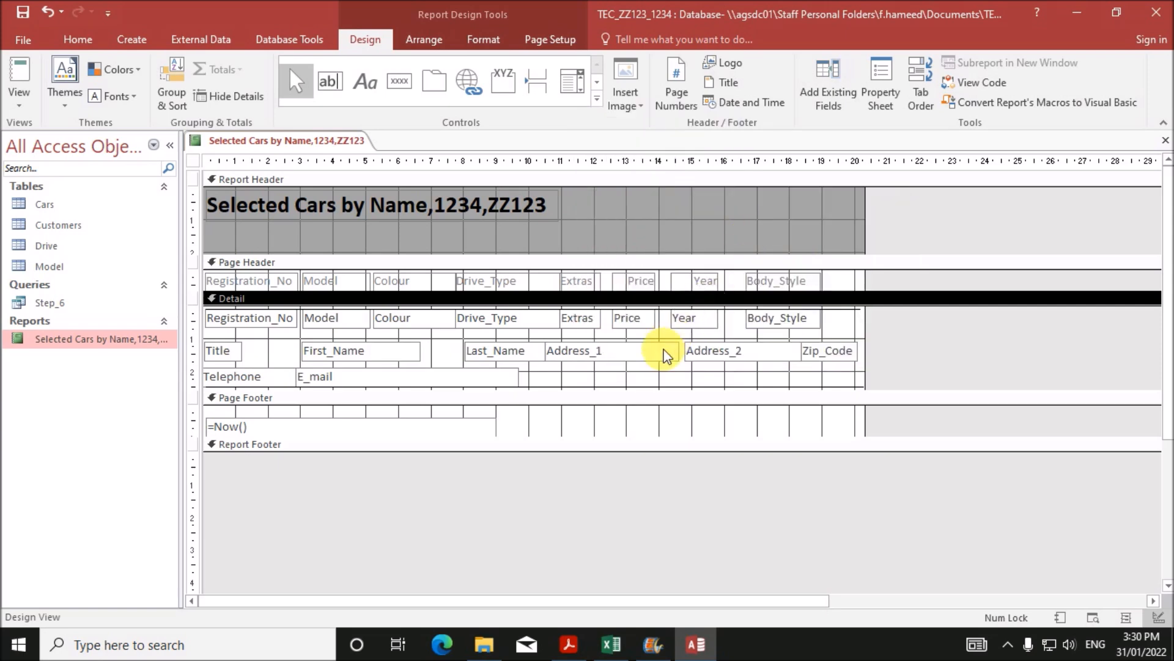
right_click(653, 368)
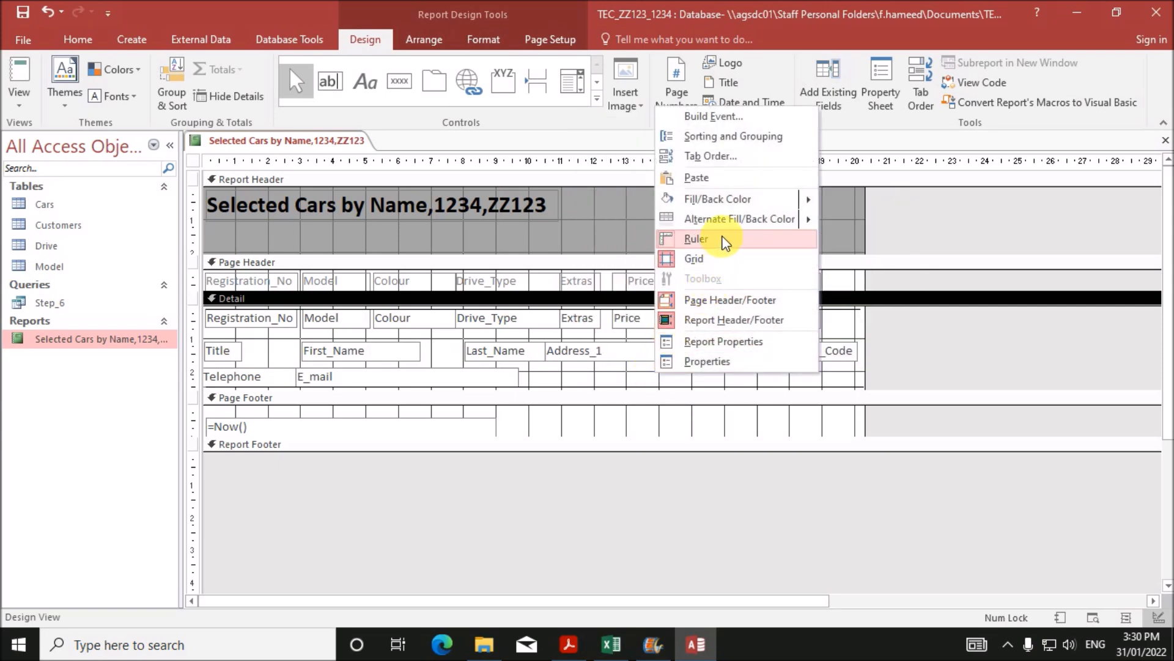
mouse_move(787, 219)
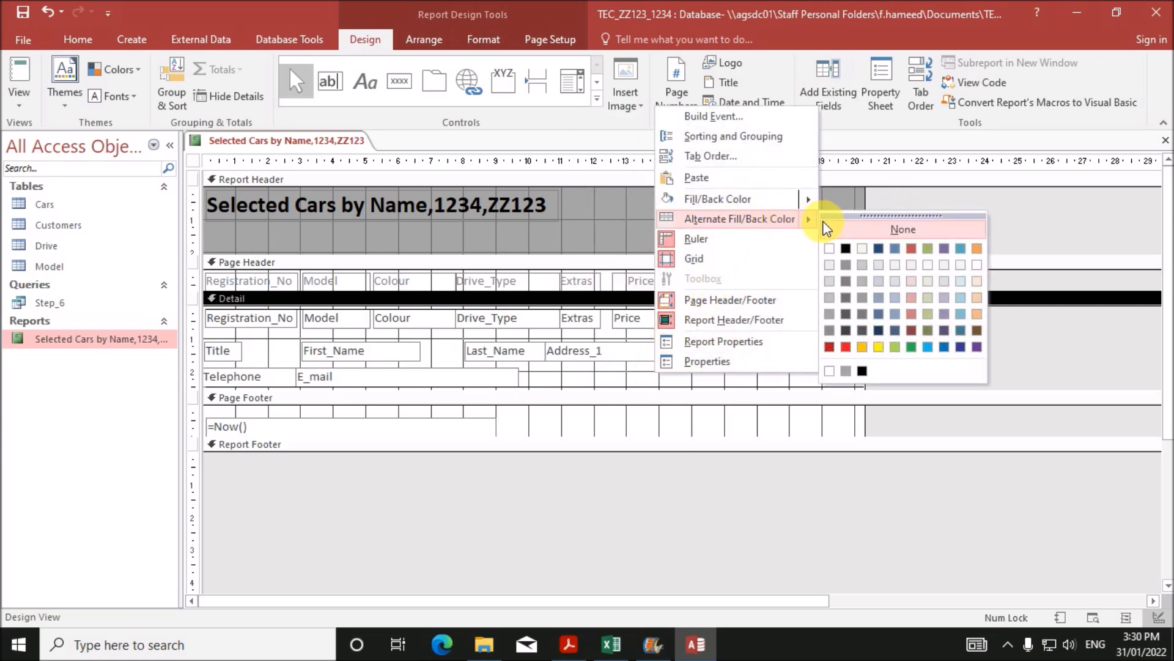
click(829, 297)
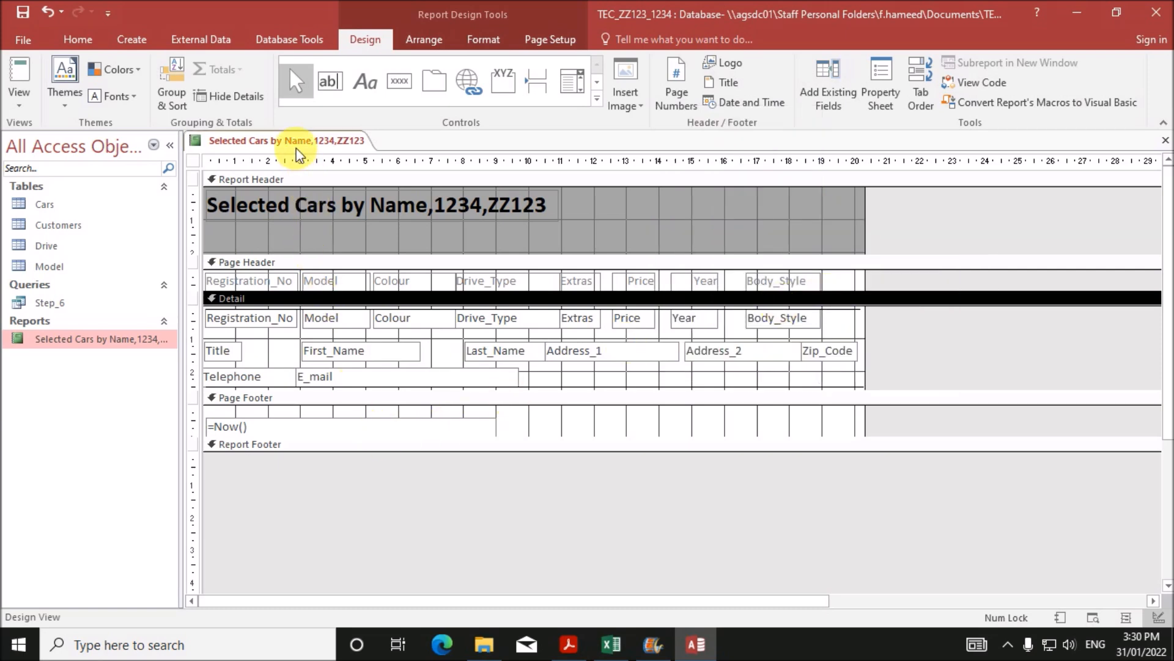
click(346, 425)
key(Delete)
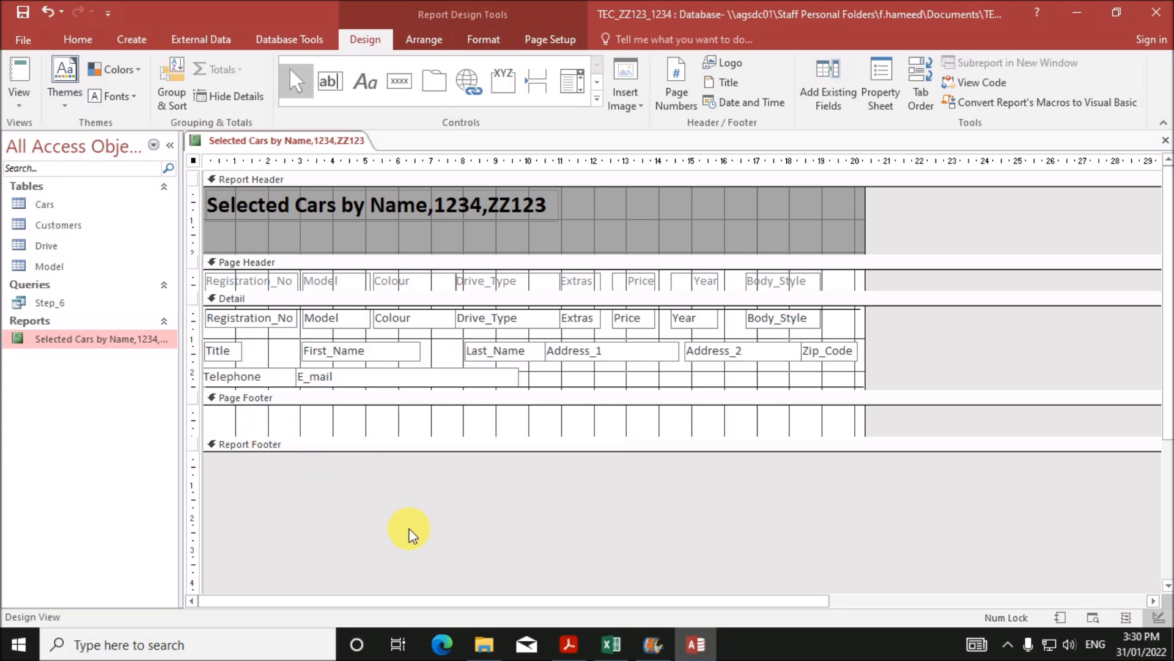
click(570, 645)
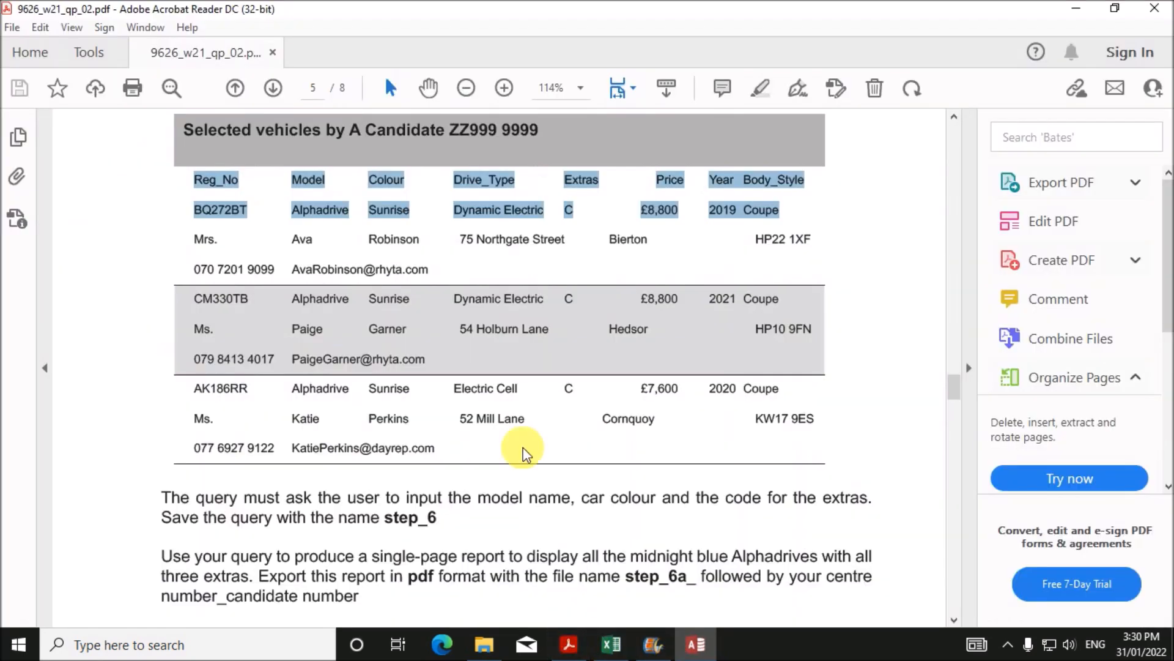
scroll(491, 376, down, 3)
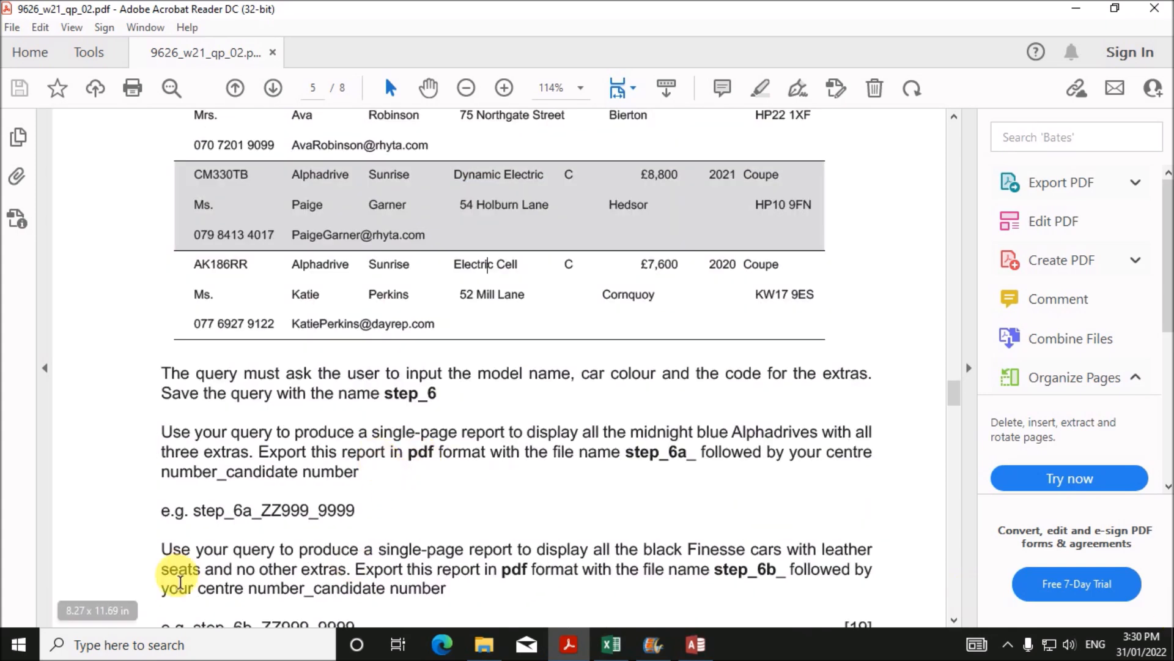
drag(372, 433, 855, 442)
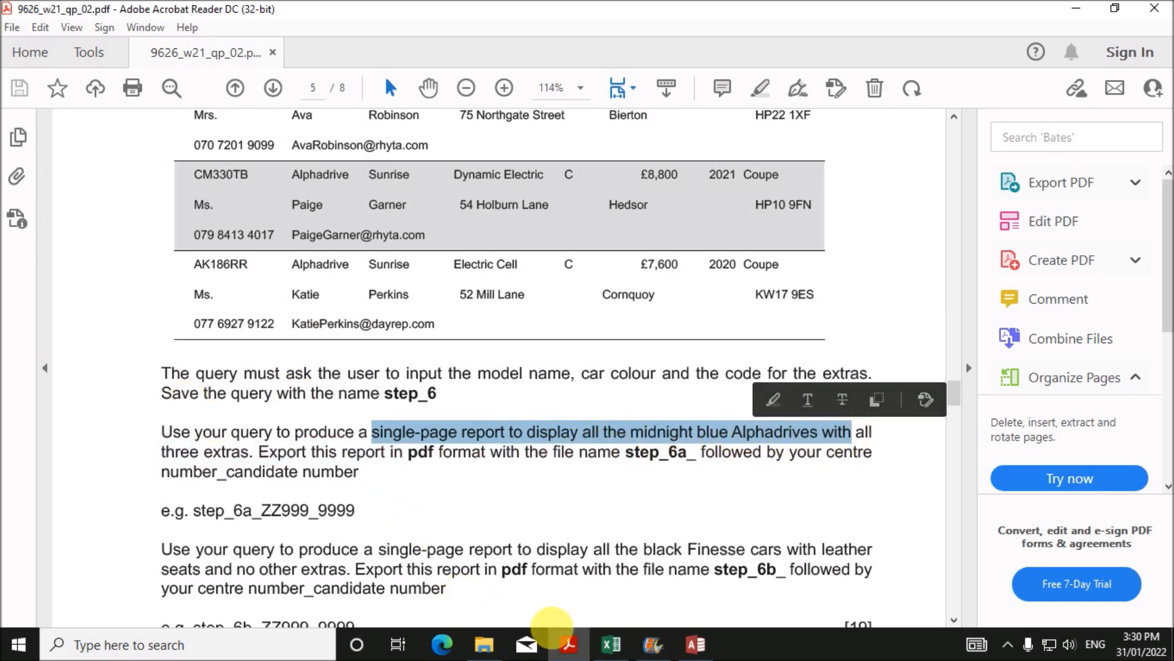
click(702, 648)
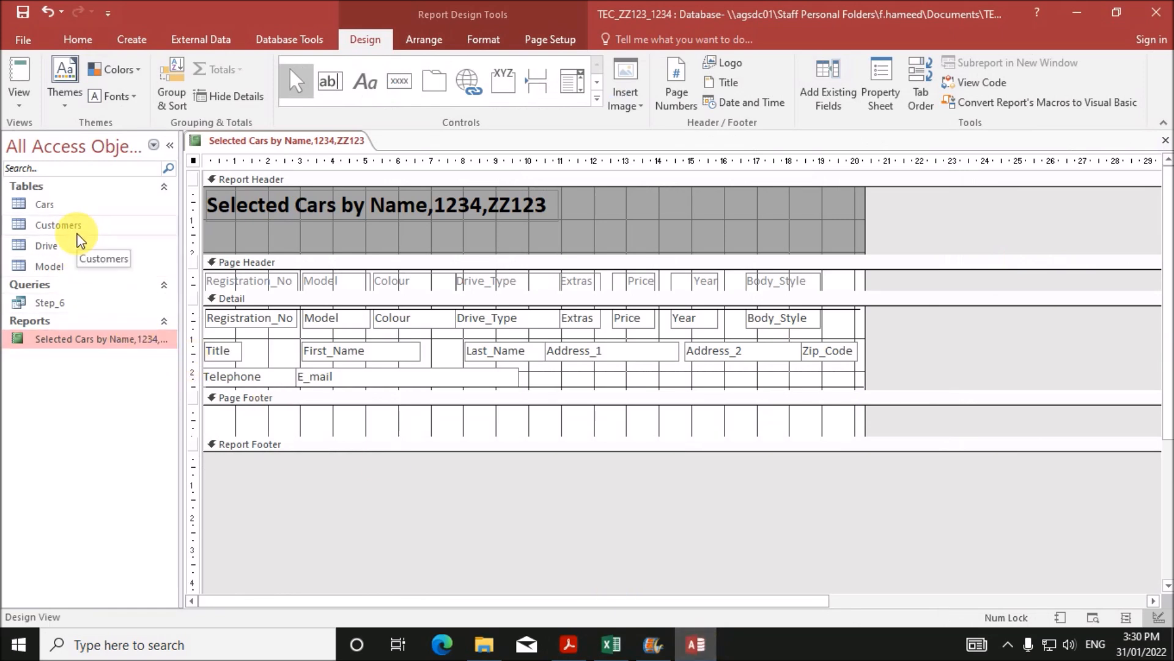
- Open the Cars table to check the CLS extras code, then close it
double_click(81, 206)
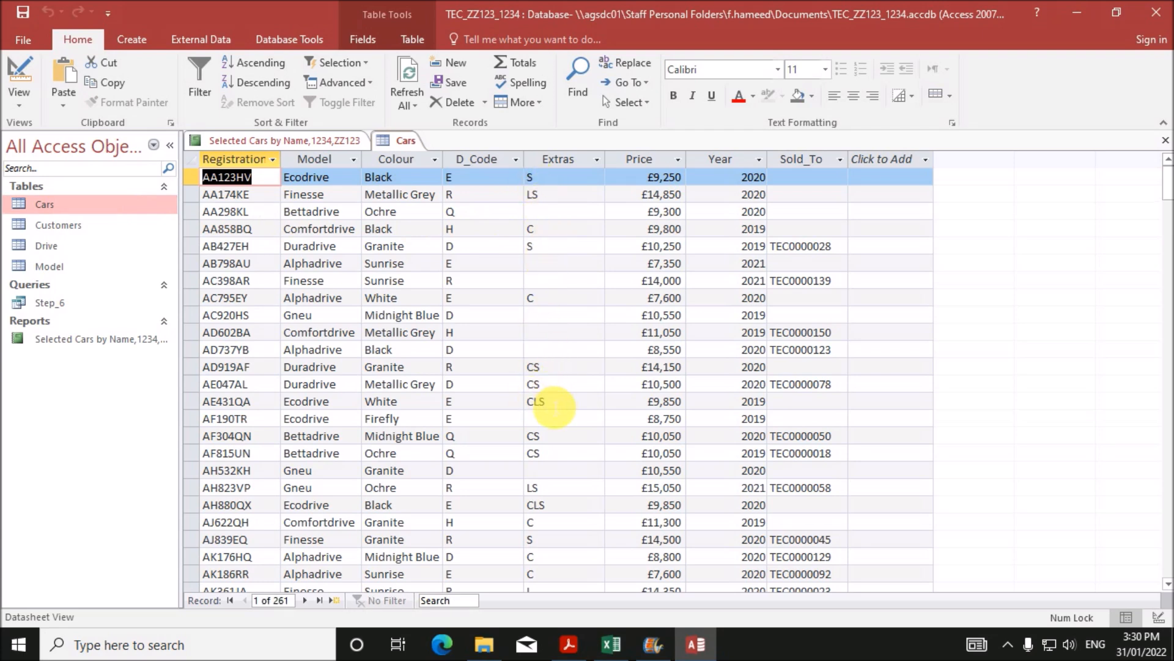
double_click(538, 402)
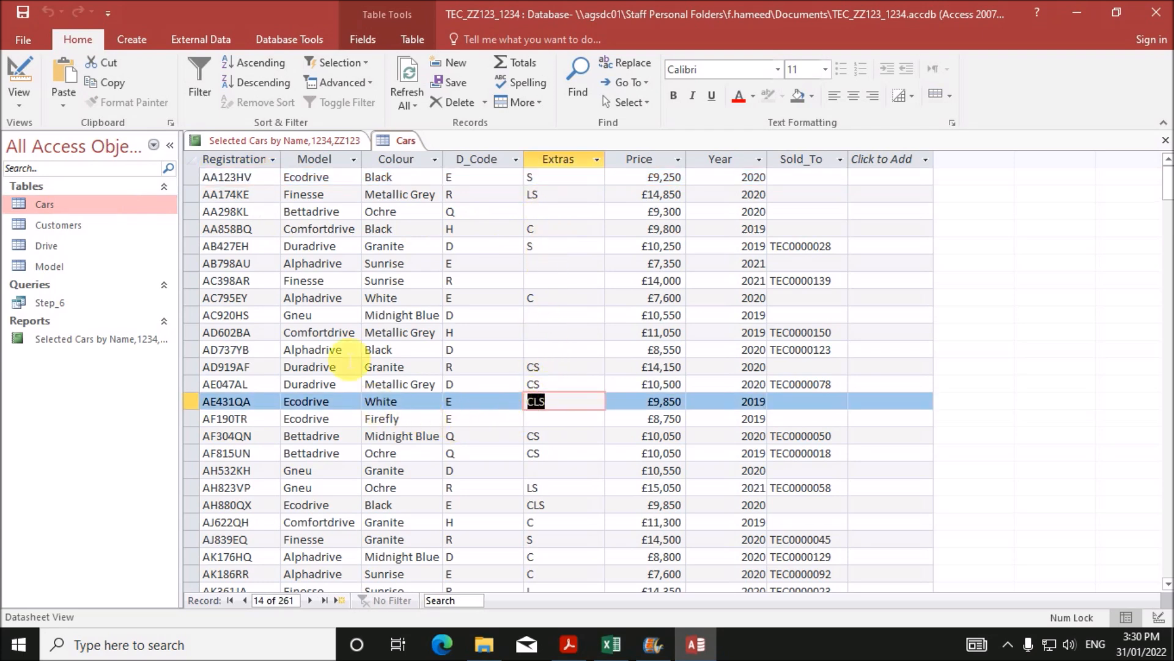
right_click(406, 142)
click(445, 176)
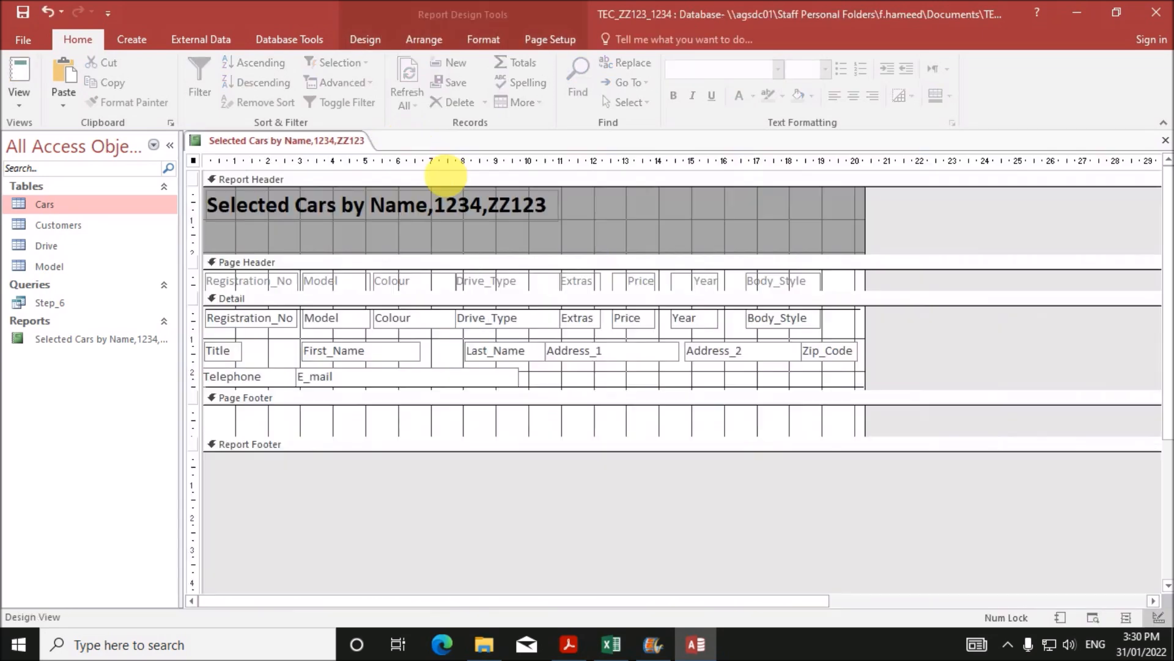
- Run the report in Report View for model Alphadrive, colour Midnight blue and extras CLS
right_click(267, 145)
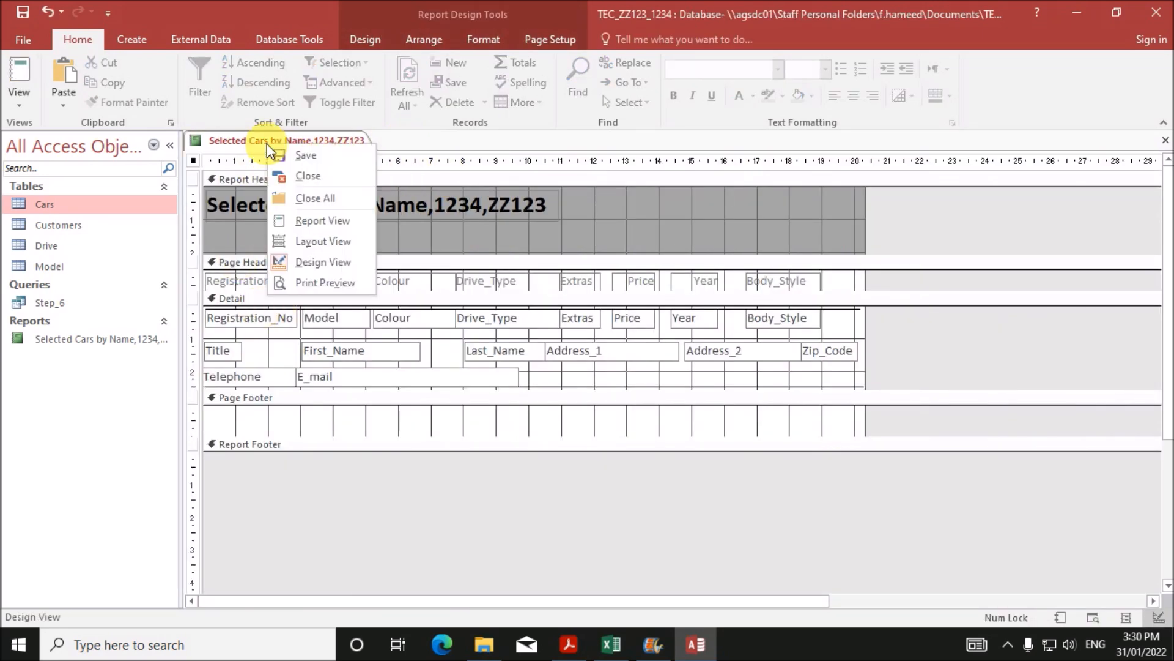
click(336, 222)
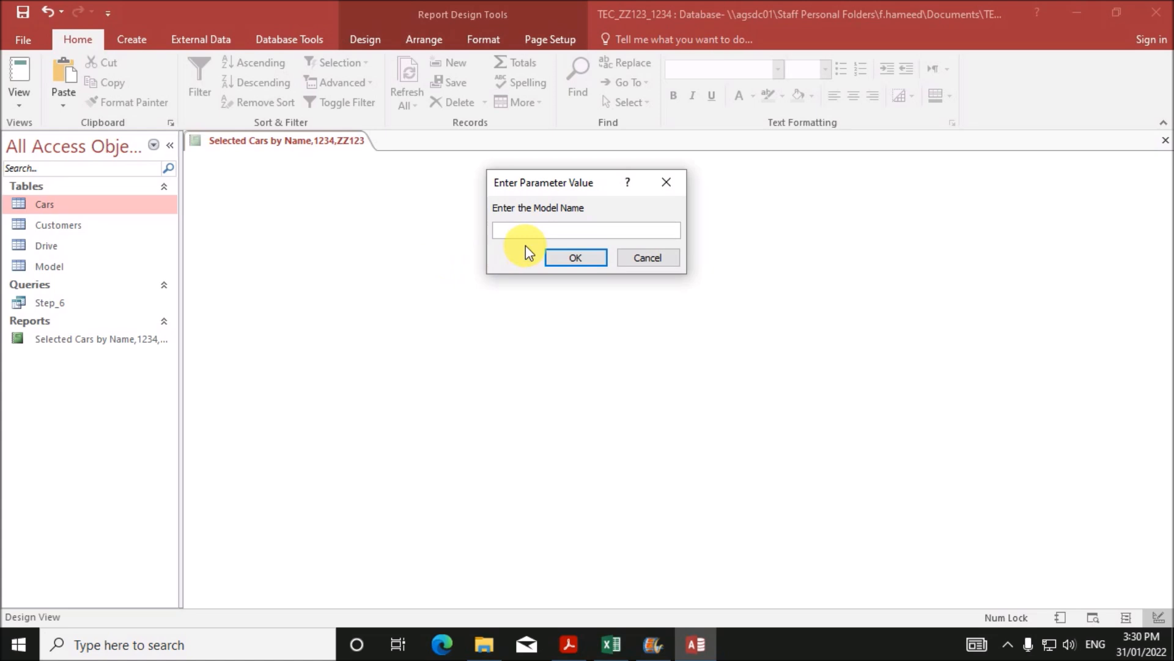
click(561, 256)
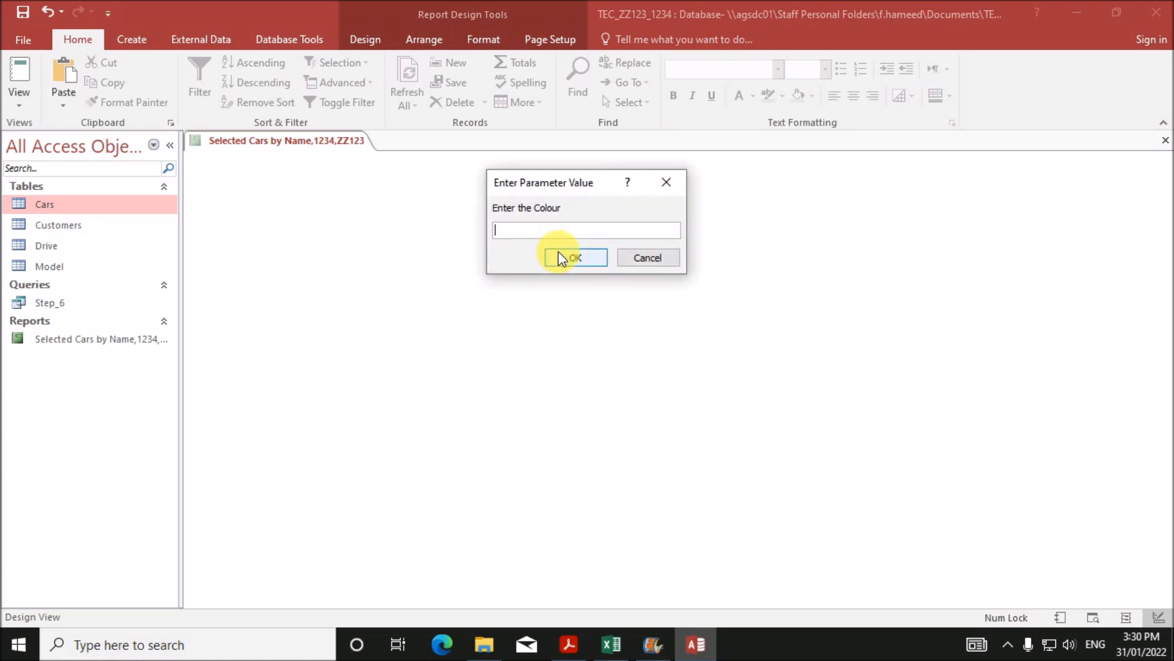
text(Midnight blue)
click(590, 262)
text(CLS)
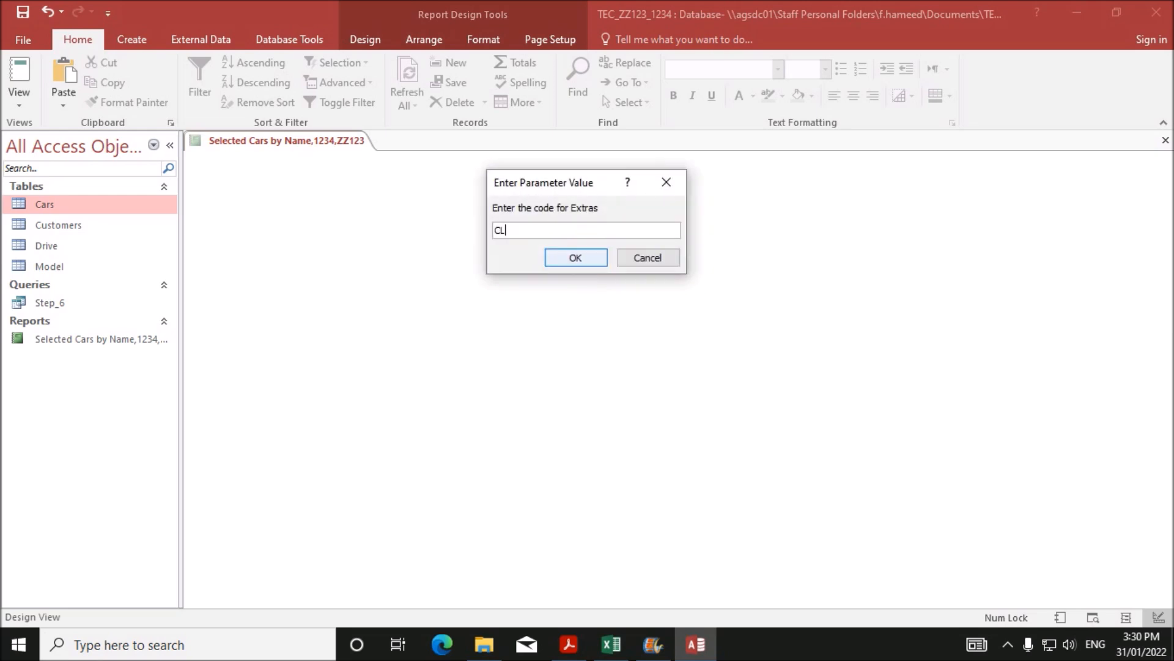
click(583, 262)
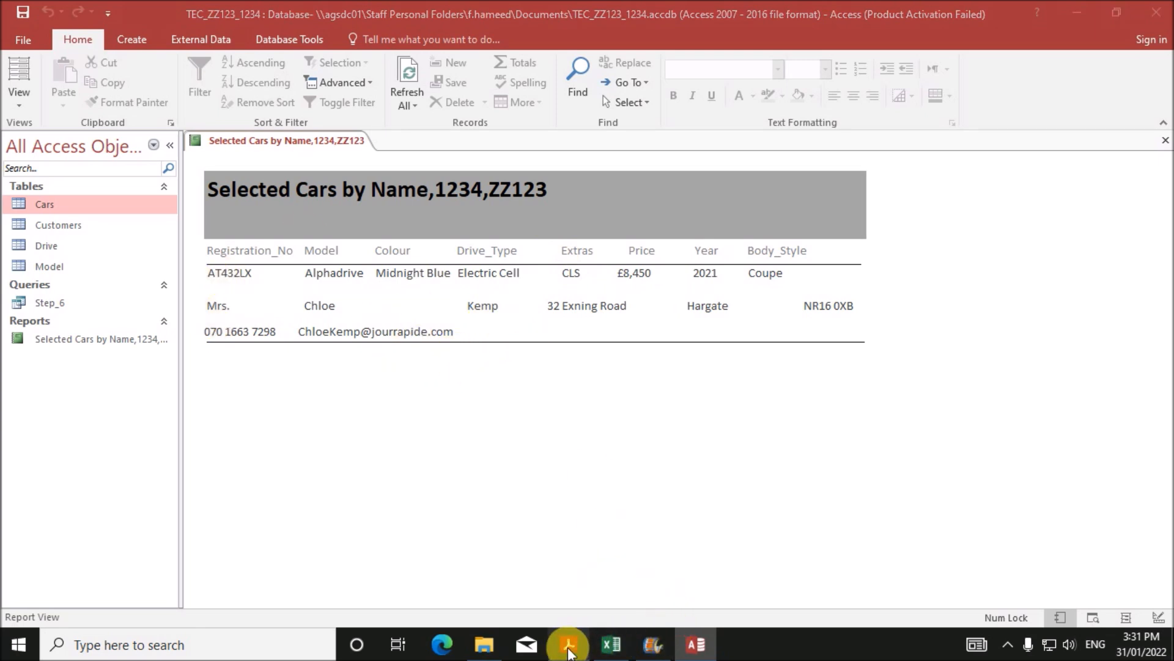
click(568, 644)
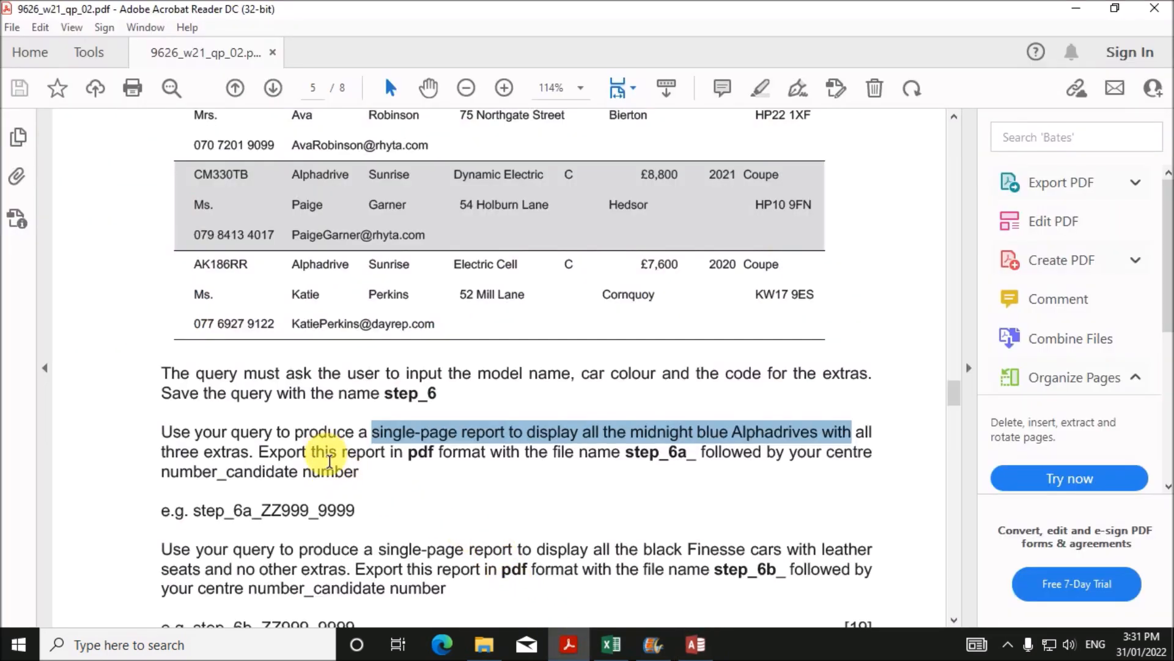
- Clear the text selection in the exam PDF, then select the Selected Cars report in Access
click(329, 460)
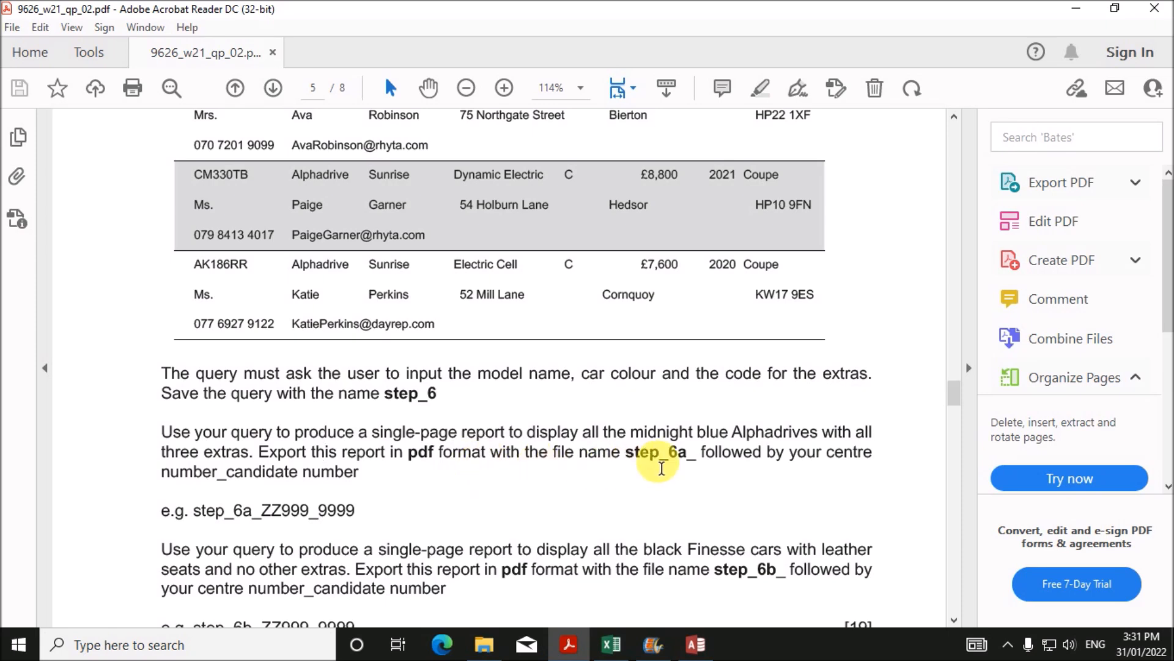
click(691, 642)
click(79, 337)
- Export the report as Step_6a_1234_ZZ123.pdf, without opening the file after publishing
right_click(78, 339)
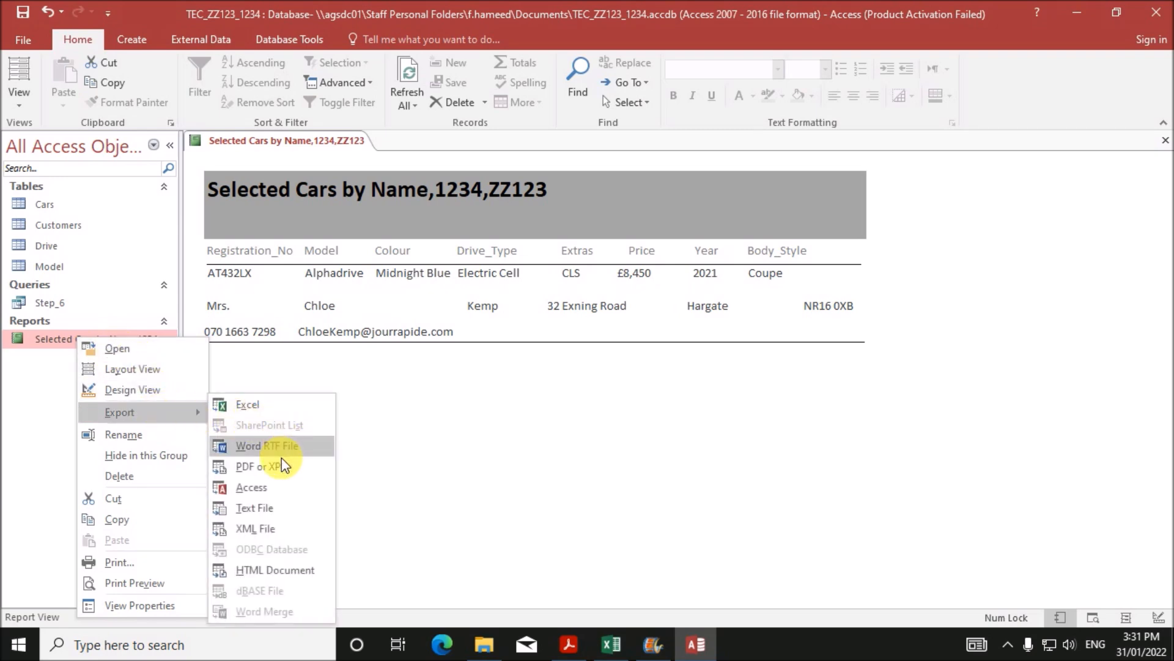
click(301, 458)
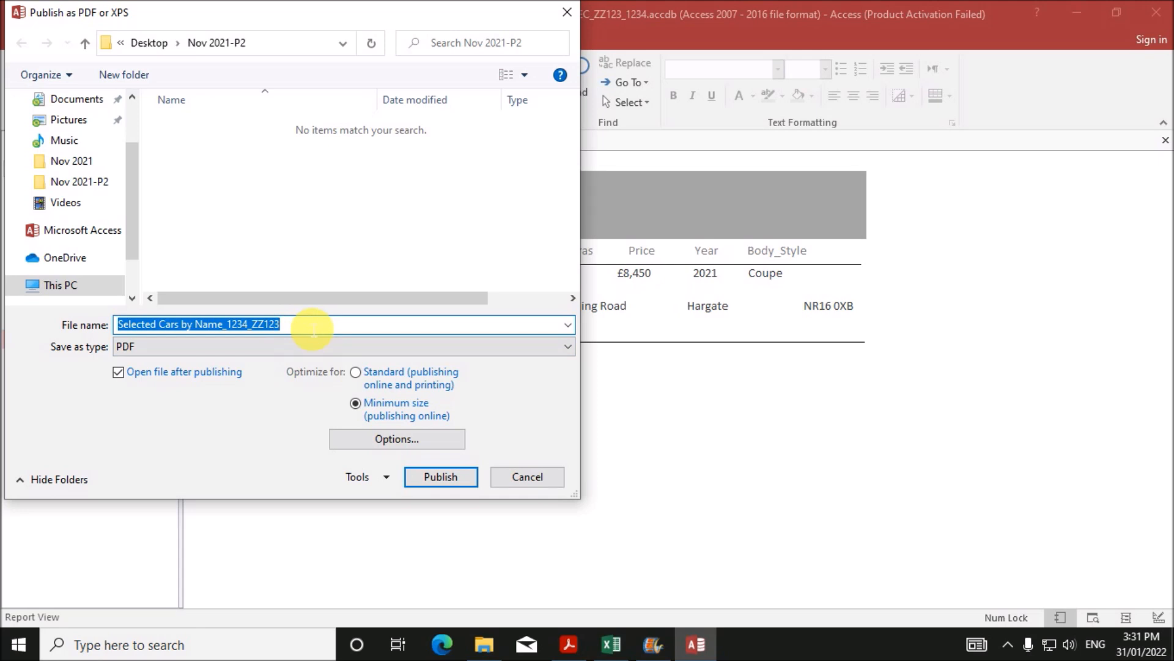
text(Step_6a)
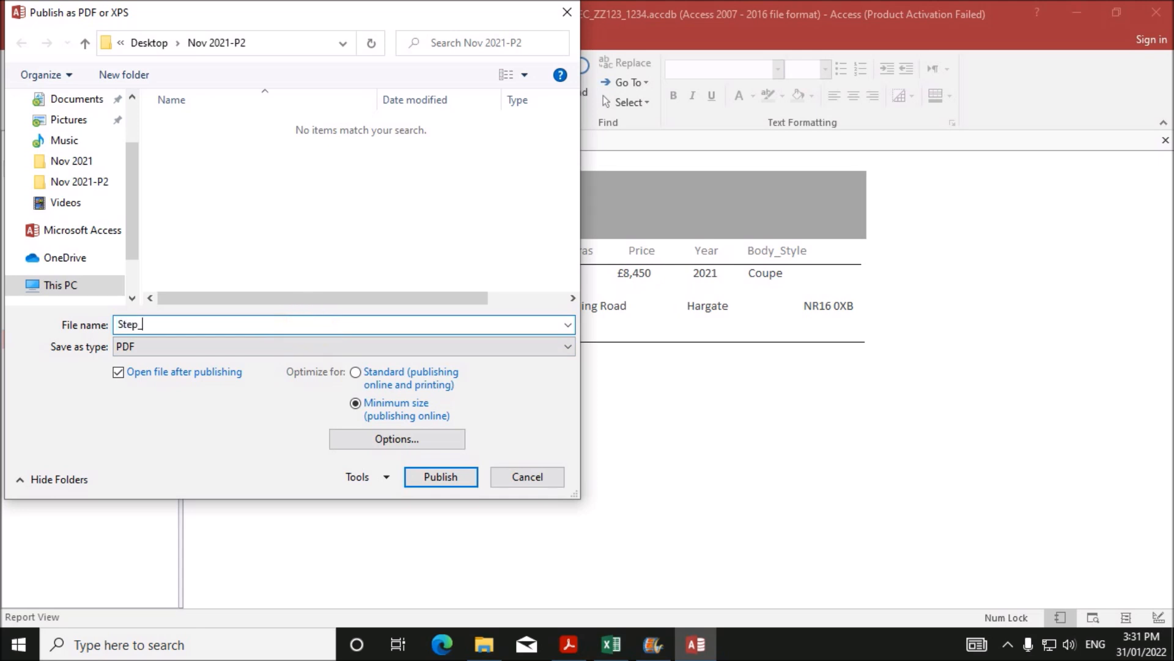
click(575, 642)
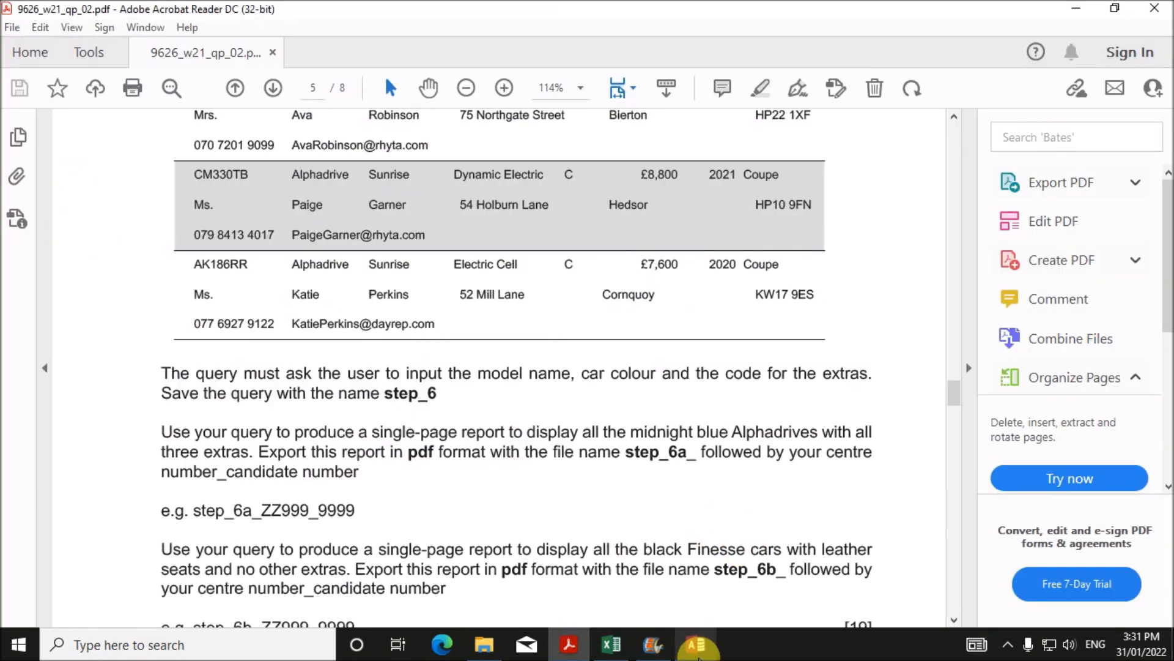
click(695, 644)
click(222, 331)
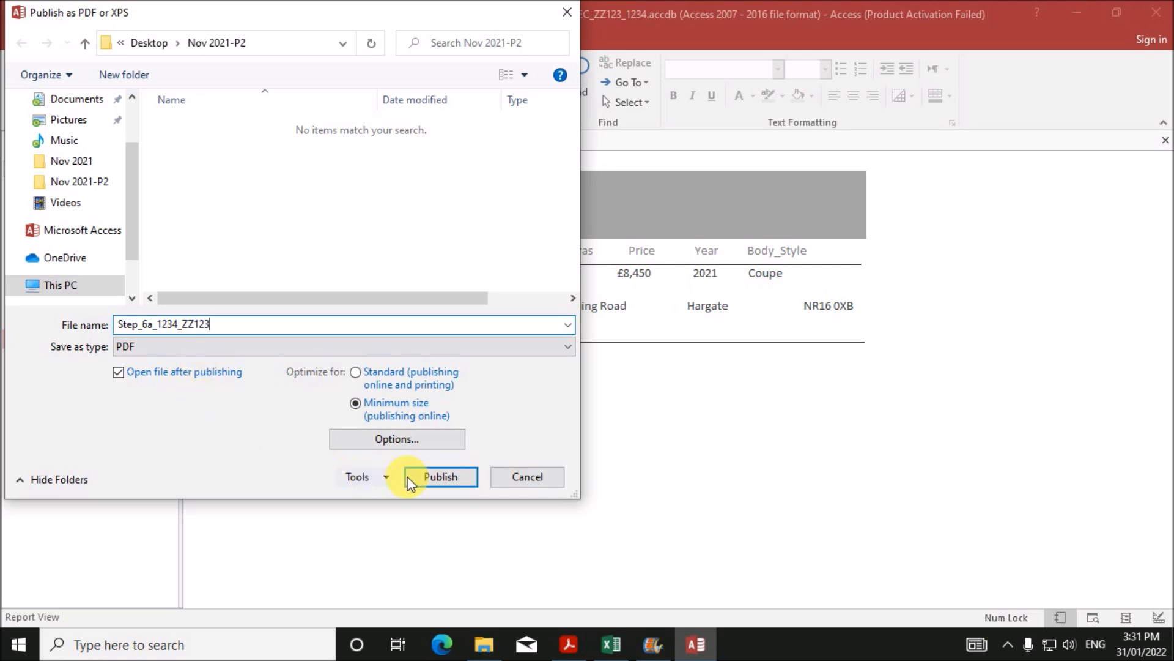
click(118, 373)
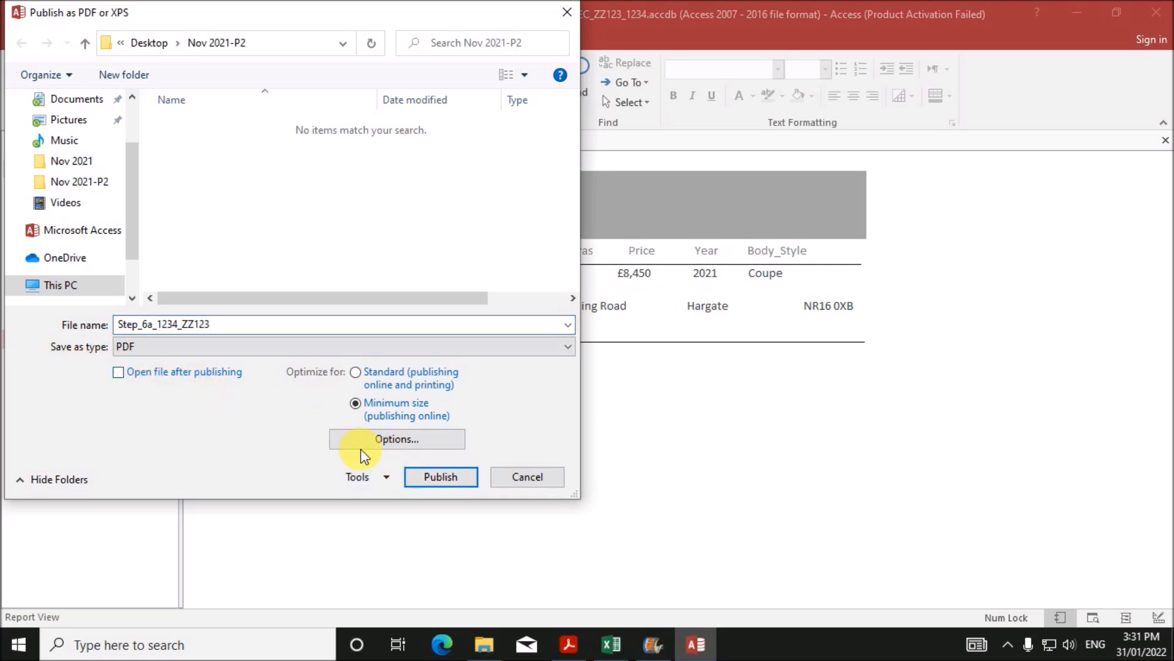
click(431, 475)
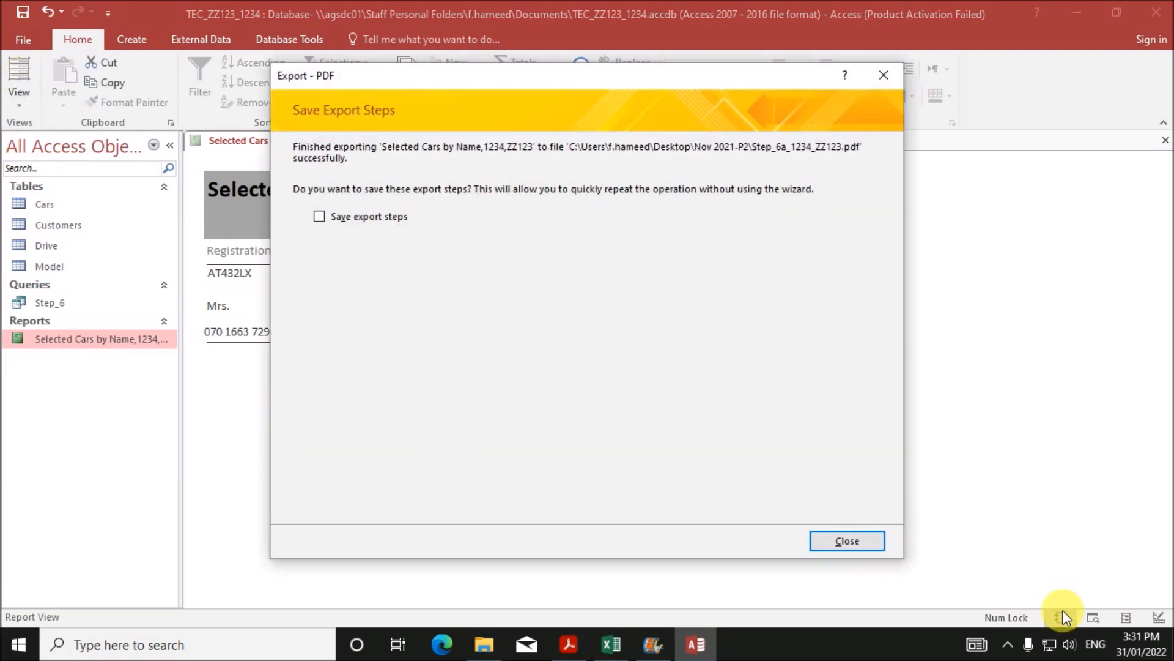
click(845, 538)
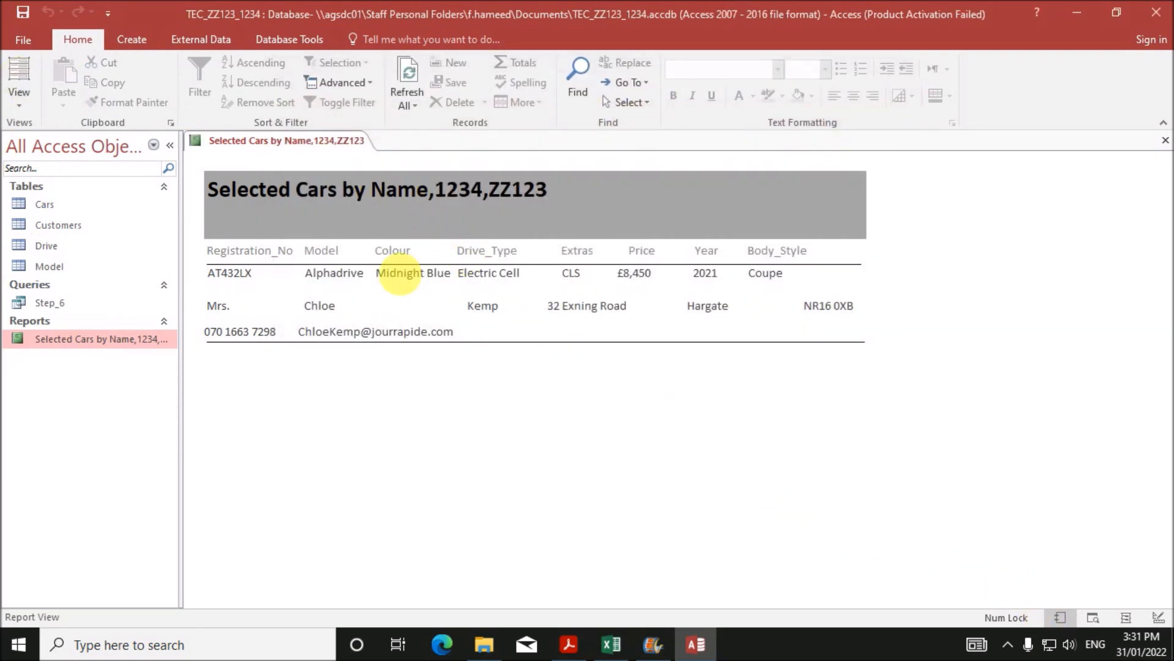
- Scroll the question paper to the step_6b task and highlight 'Finesse', then return to Access
click(570, 644)
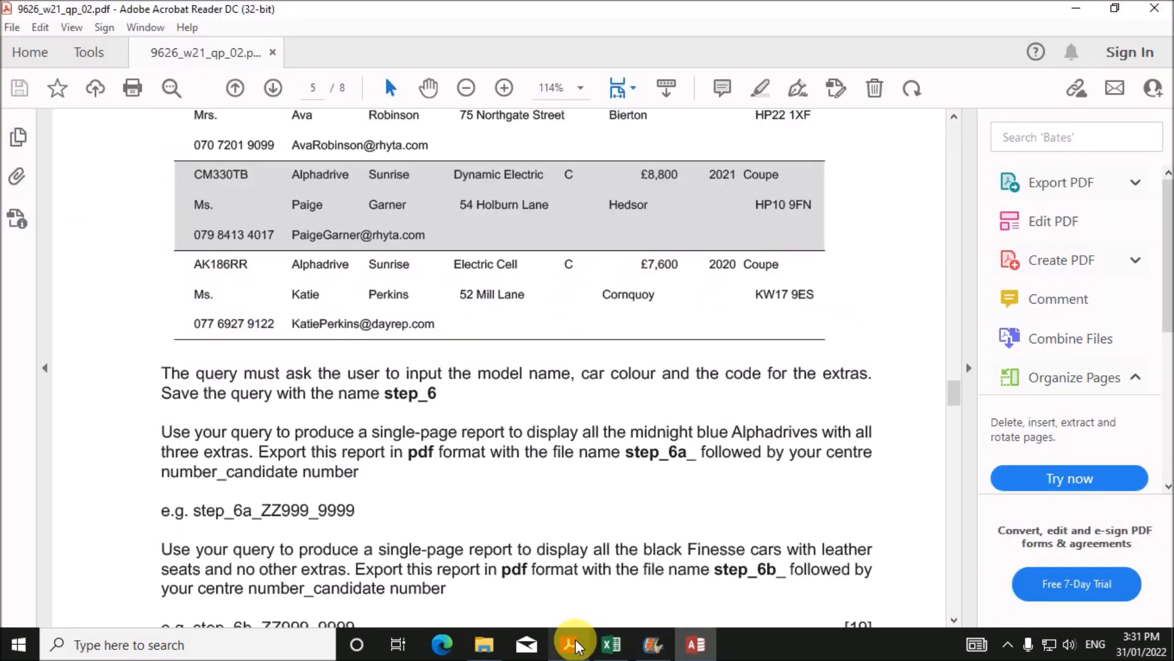
scroll(336, 498, down, 3)
scroll(336, 498, down, 2)
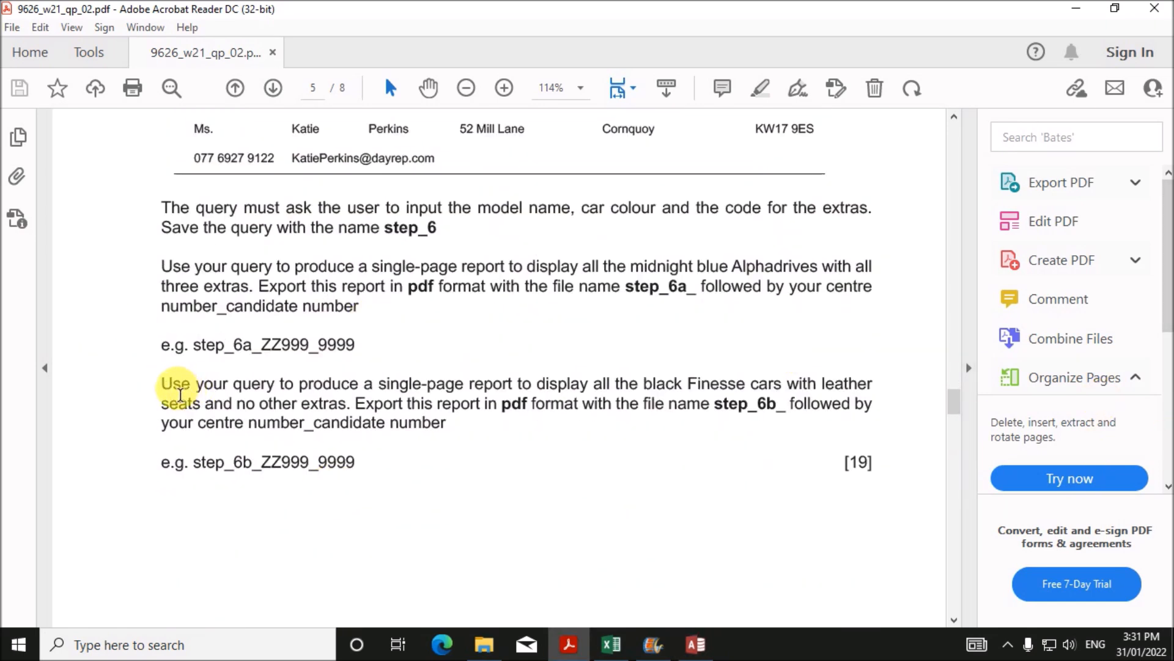
drag(179, 393, 556, 392)
click(667, 399)
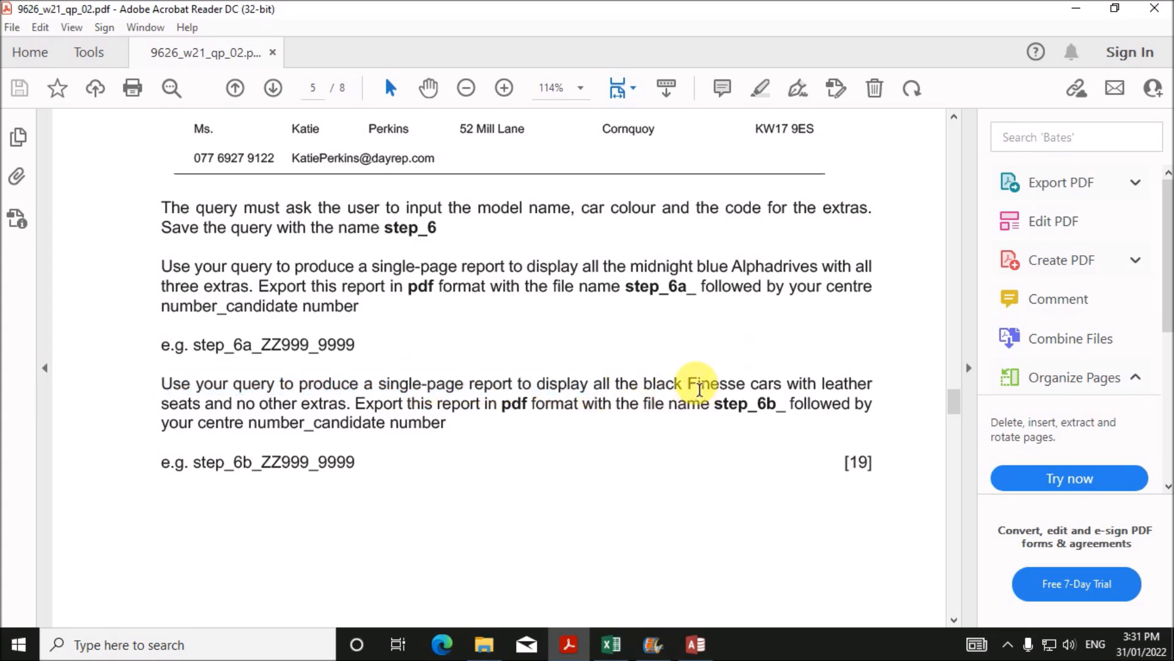
double_click(698, 388)
click(703, 440)
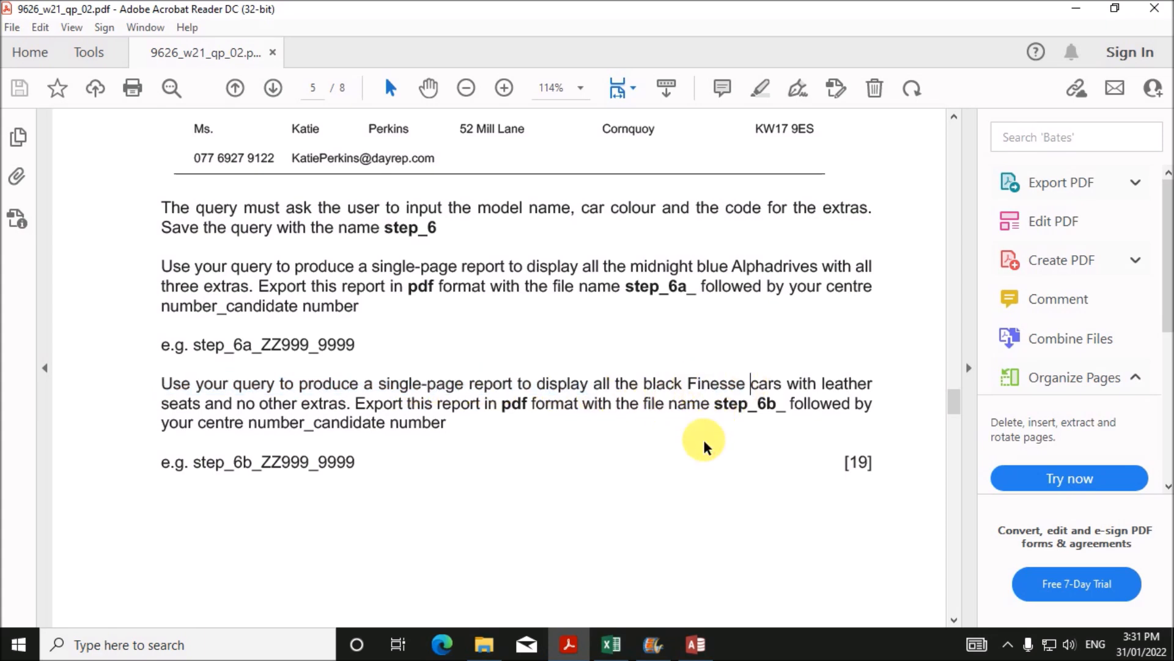
double_click(696, 390)
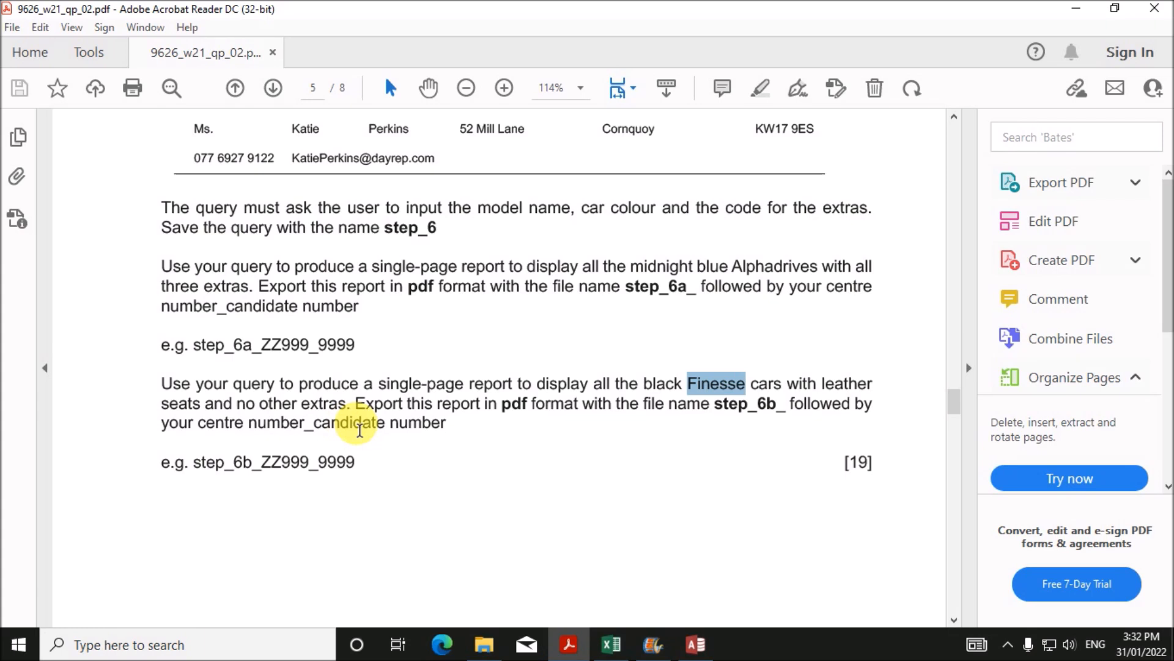
click(698, 642)
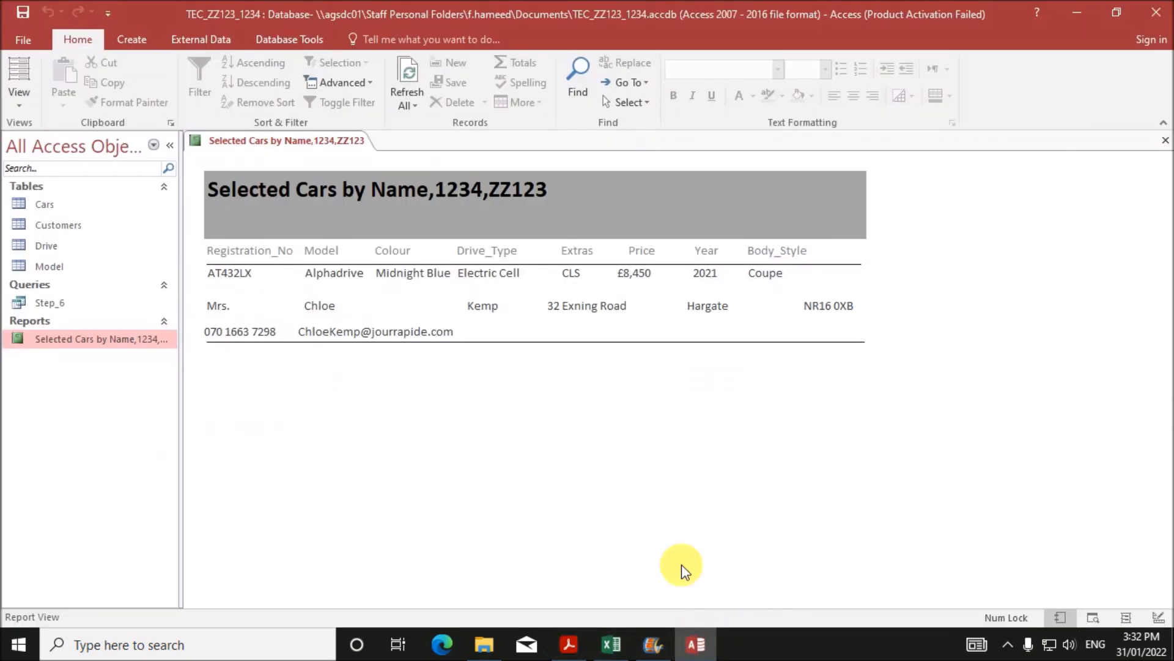
- Close the Selected Cars report, saving its design changes
right_click(250, 140)
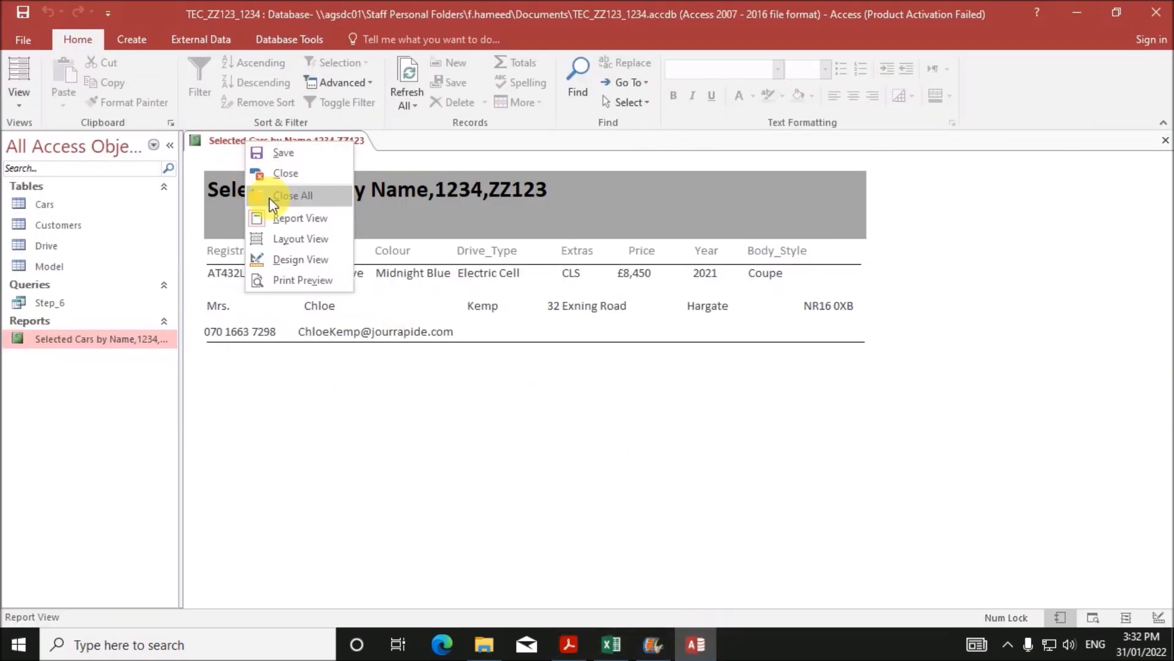
click(291, 221)
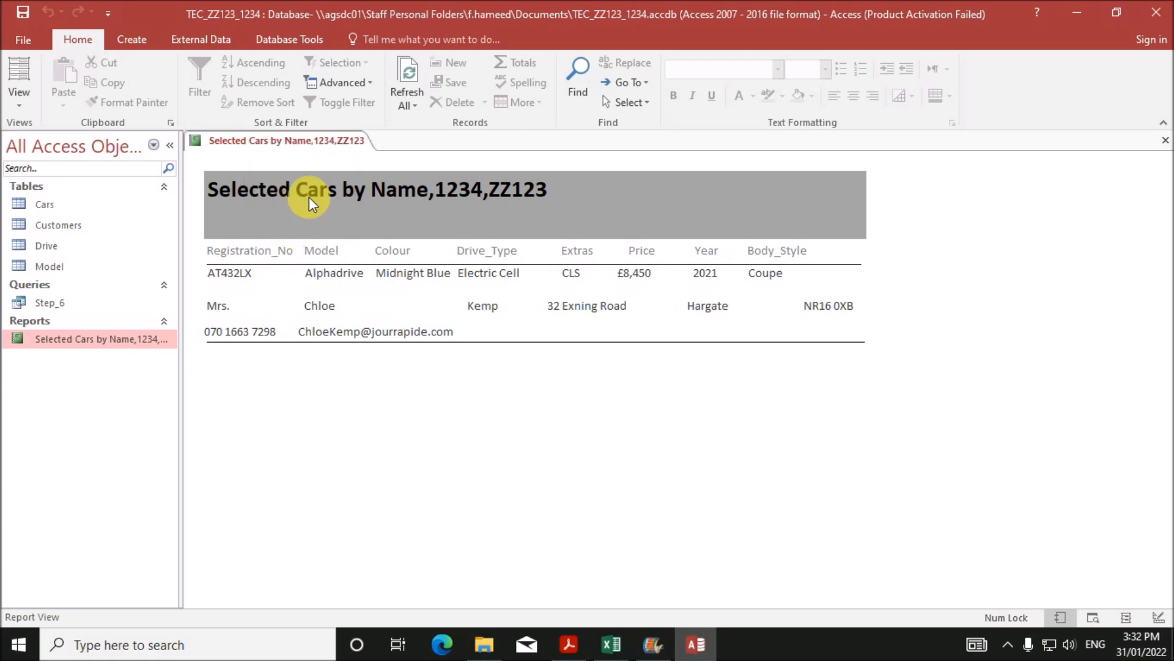
right_click(303, 140)
click(318, 170)
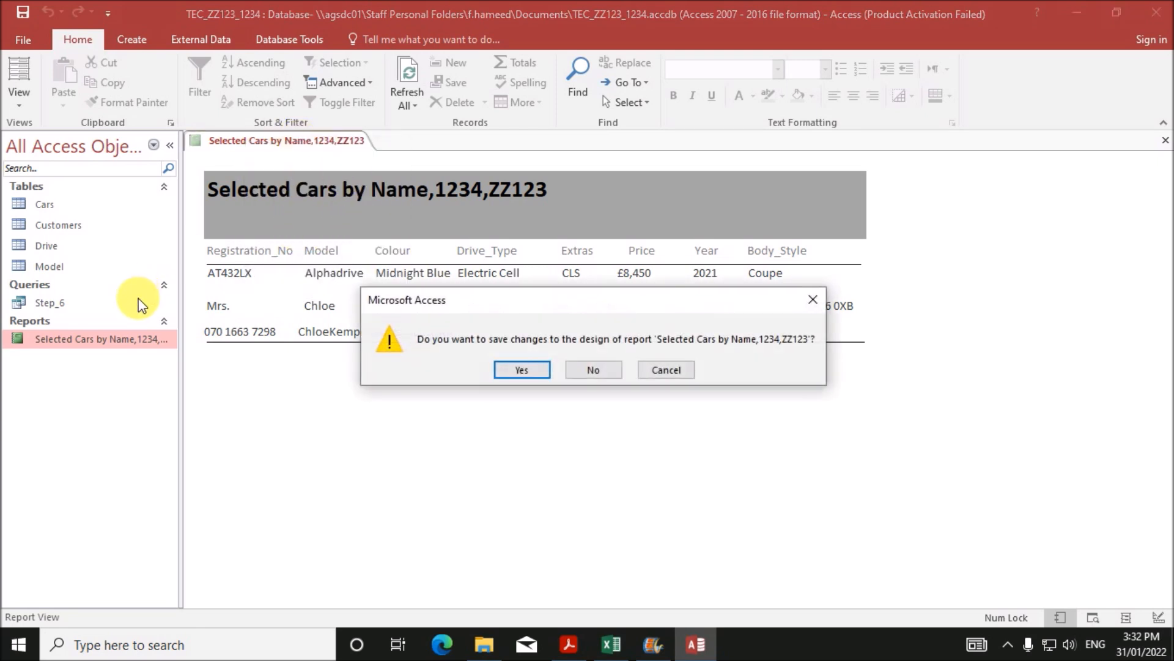
click(521, 369)
- Rerun the report for model Finesse, colour Black and extras code L
right_click(135, 339)
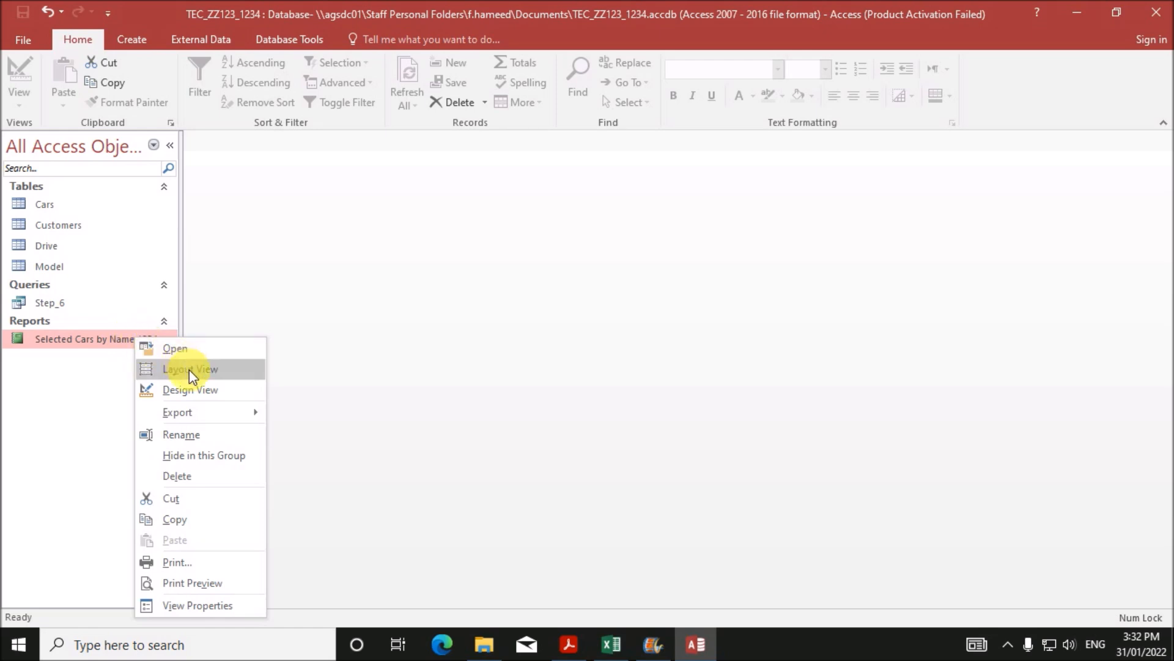
double_click(91, 343)
text(Finesse)
click(562, 257)
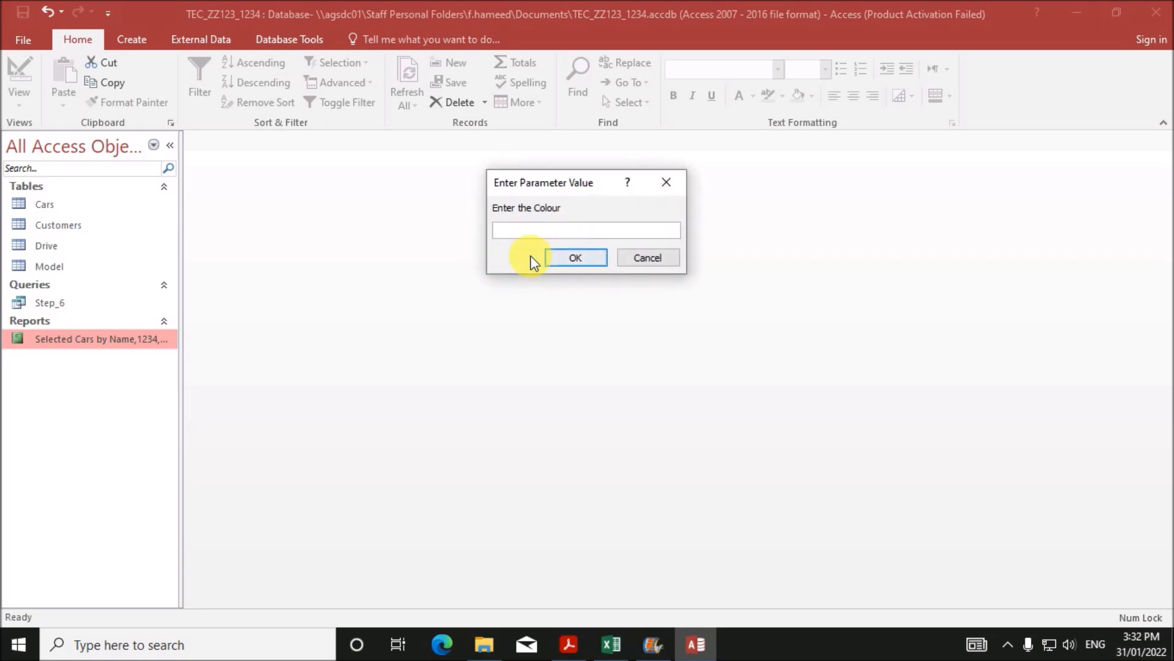
text(Black)
click(563, 258)
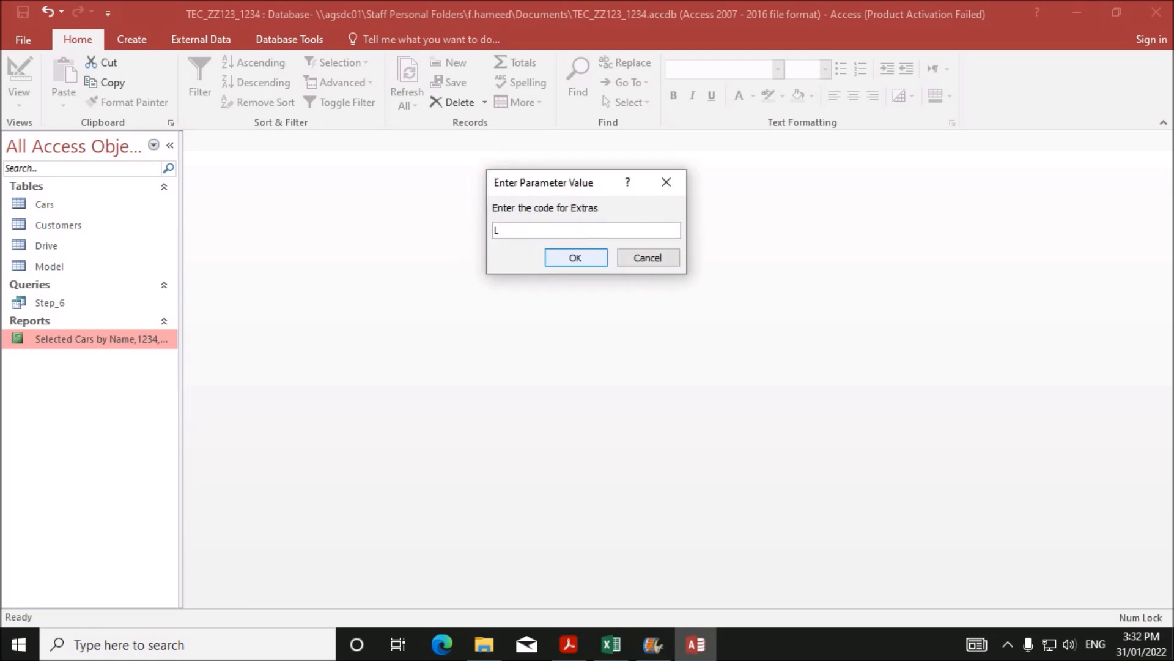
text(L)
click(588, 253)
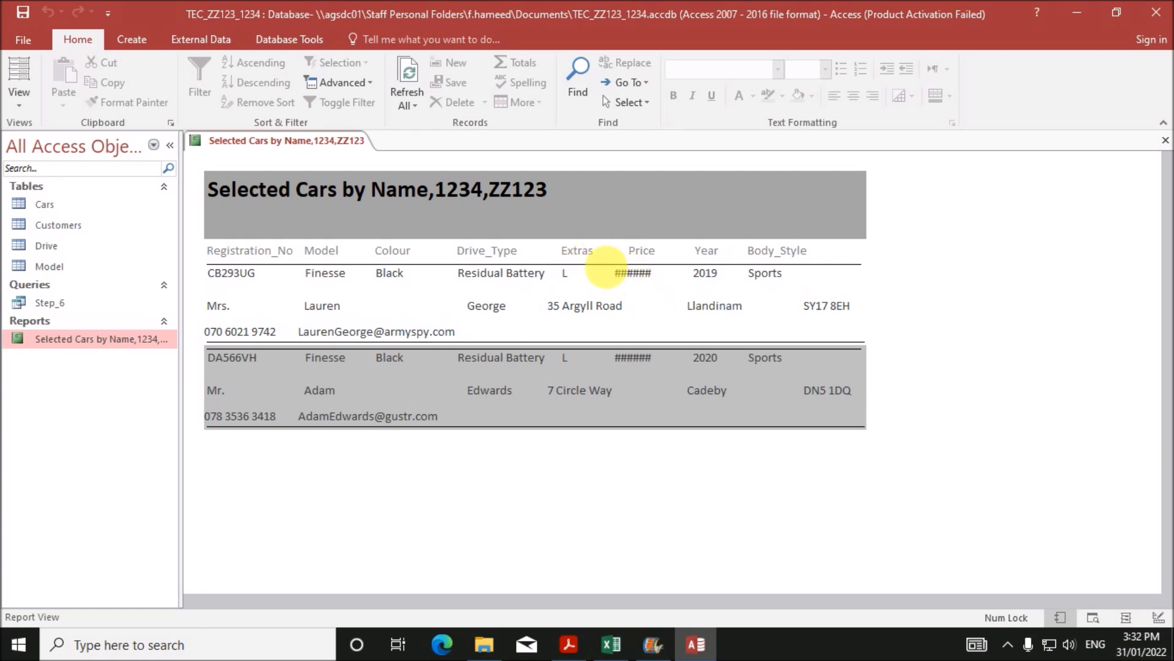
right_click(361, 145)
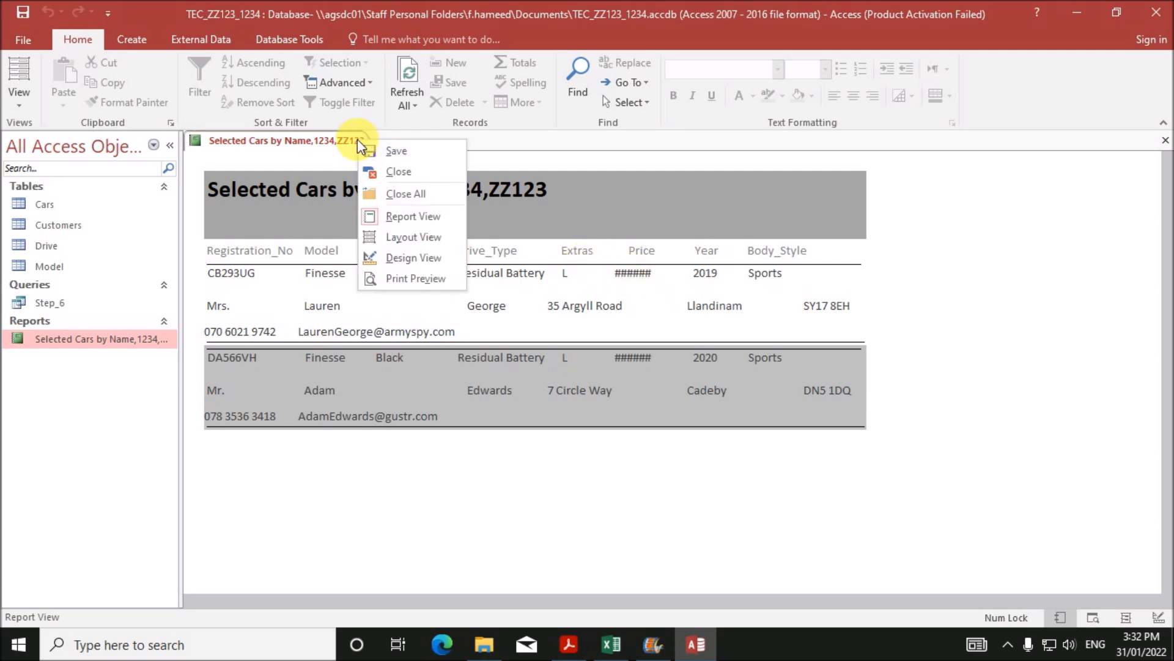
- In Design View, widen the Price text box so prices display fully
click(412, 258)
click(645, 325)
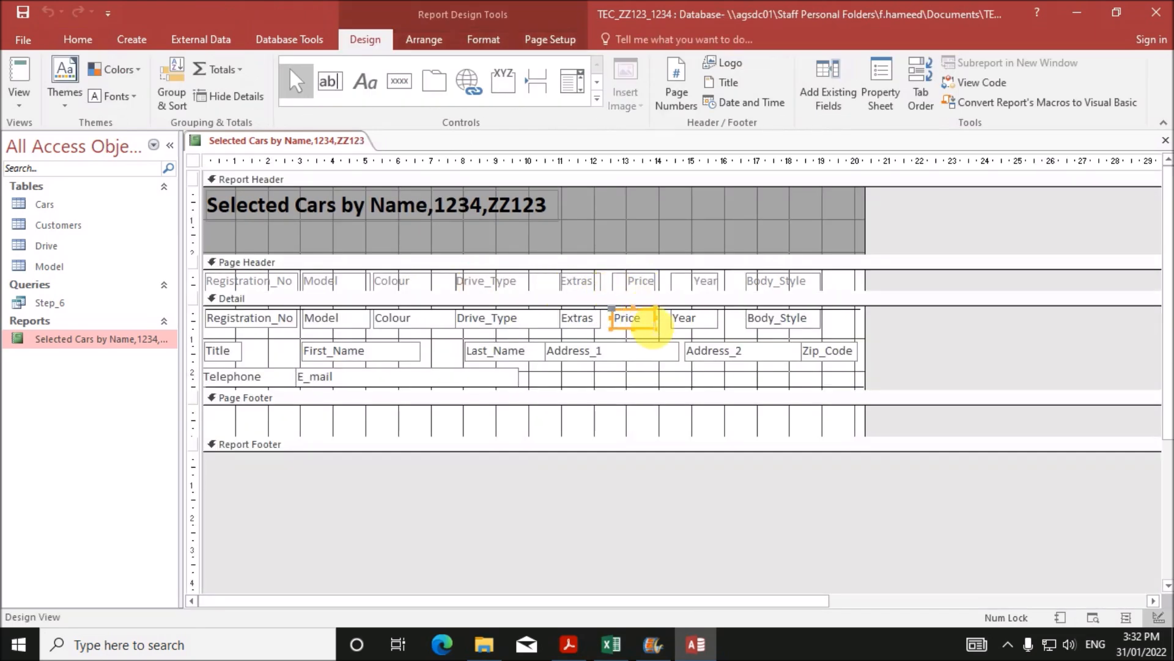
drag(667, 330, 674, 329)
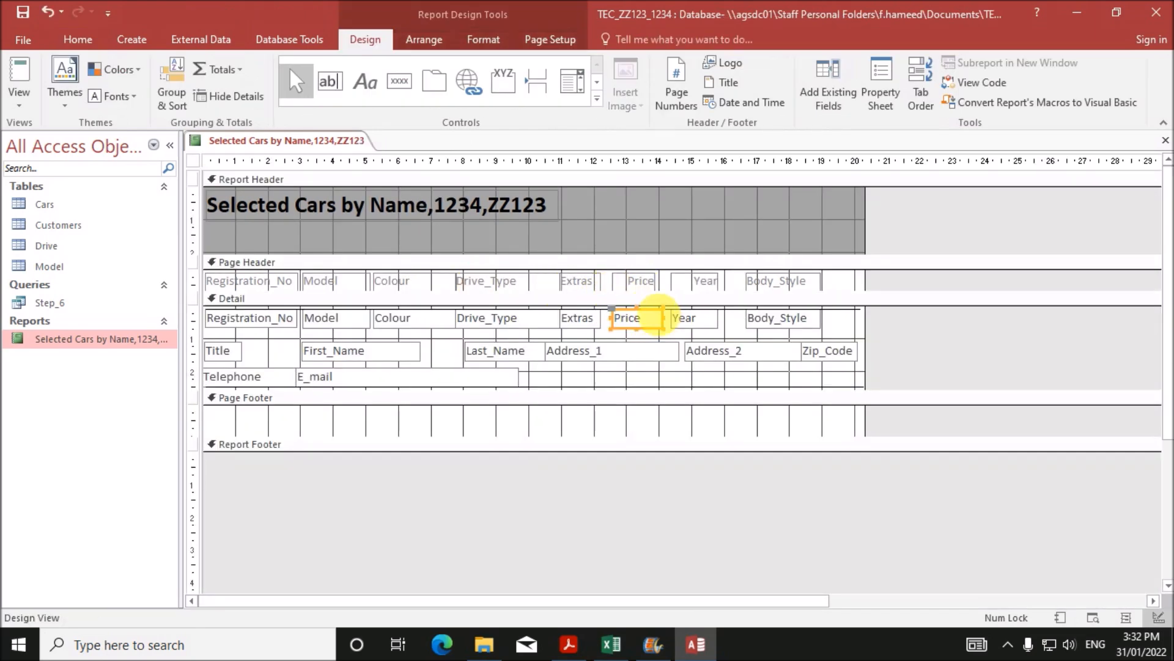
- Reopen the report in Report View with Finesse, Black and extras code L
right_click(364, 138)
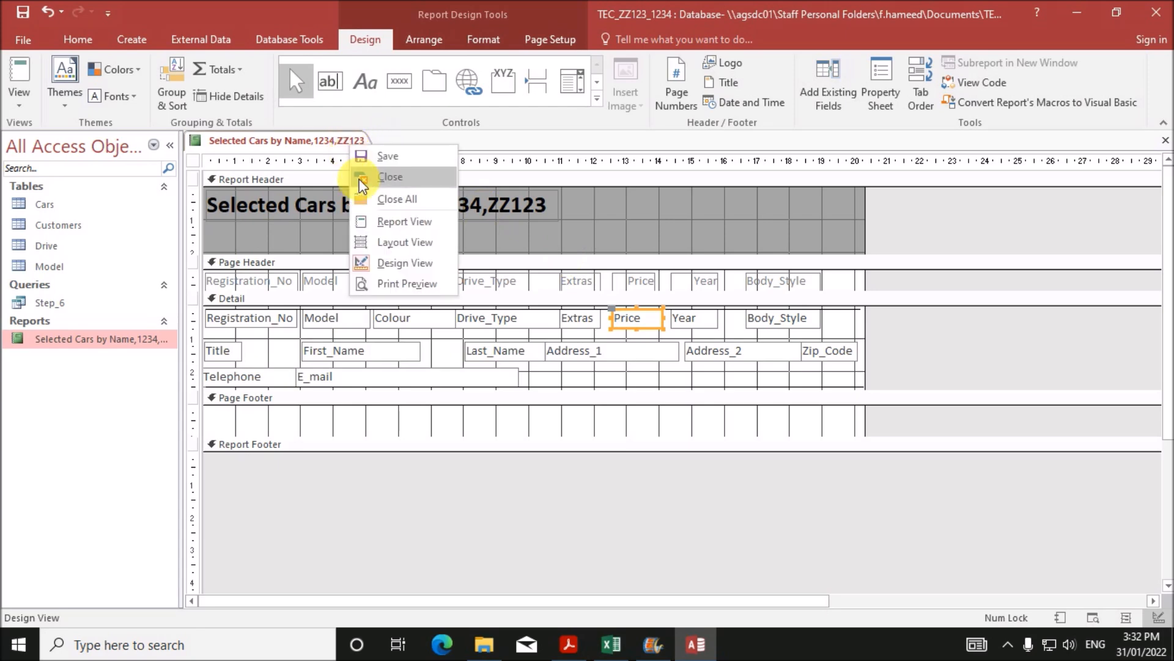
click(385, 226)
text(Finesse)
click(575, 255)
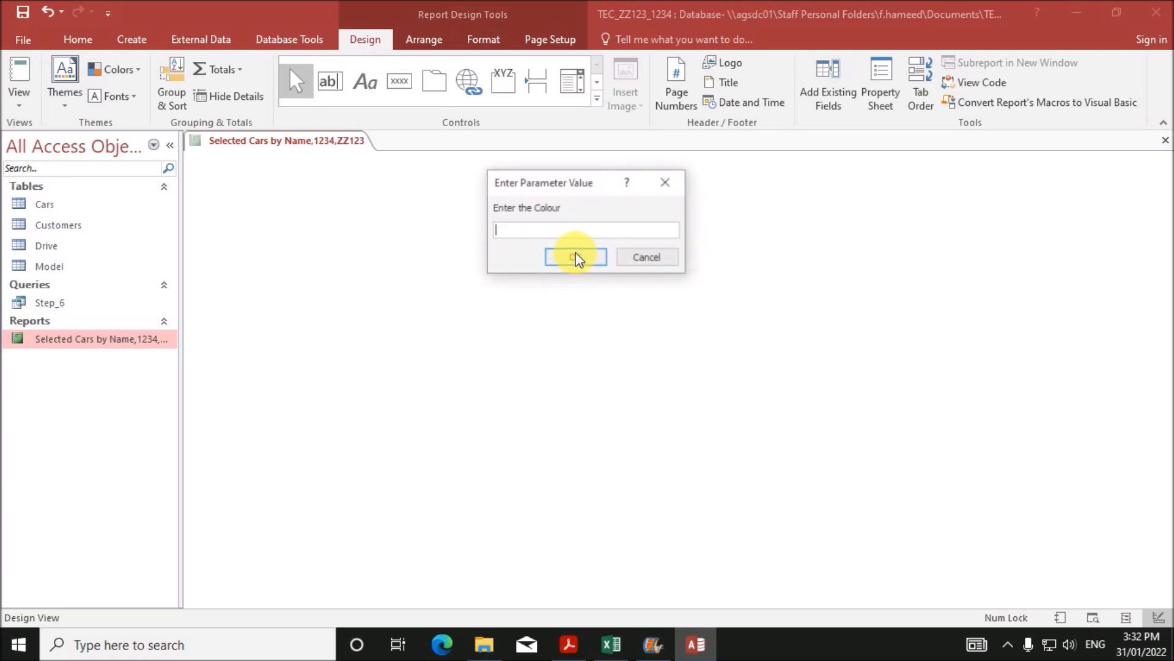
text(Black)
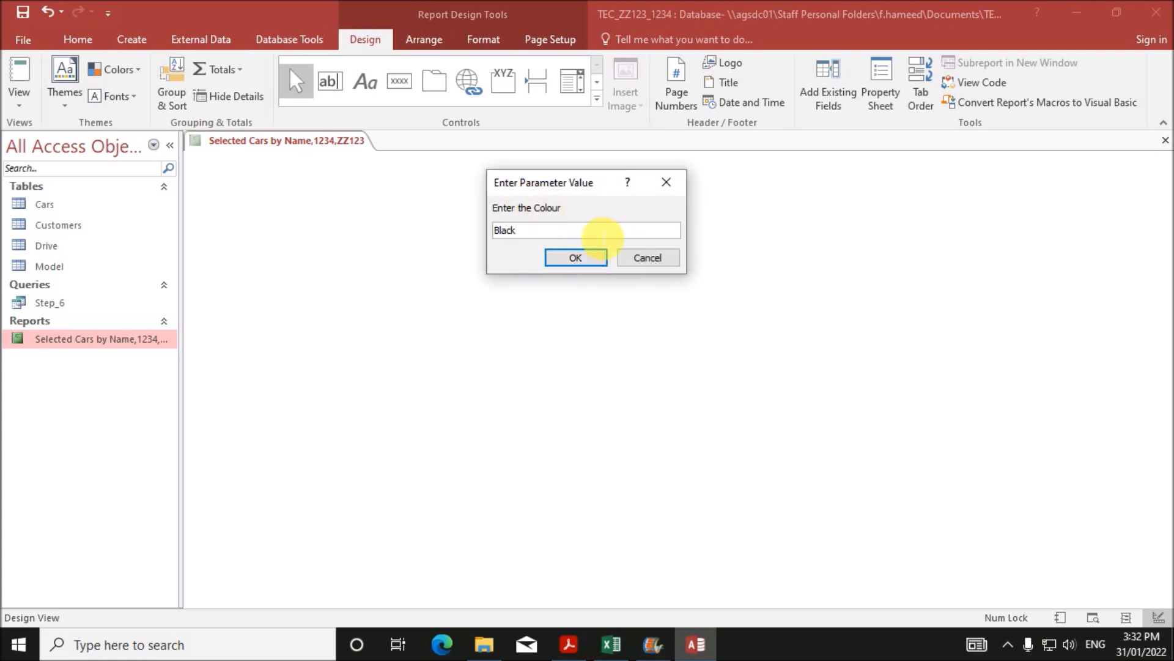
click(587, 257)
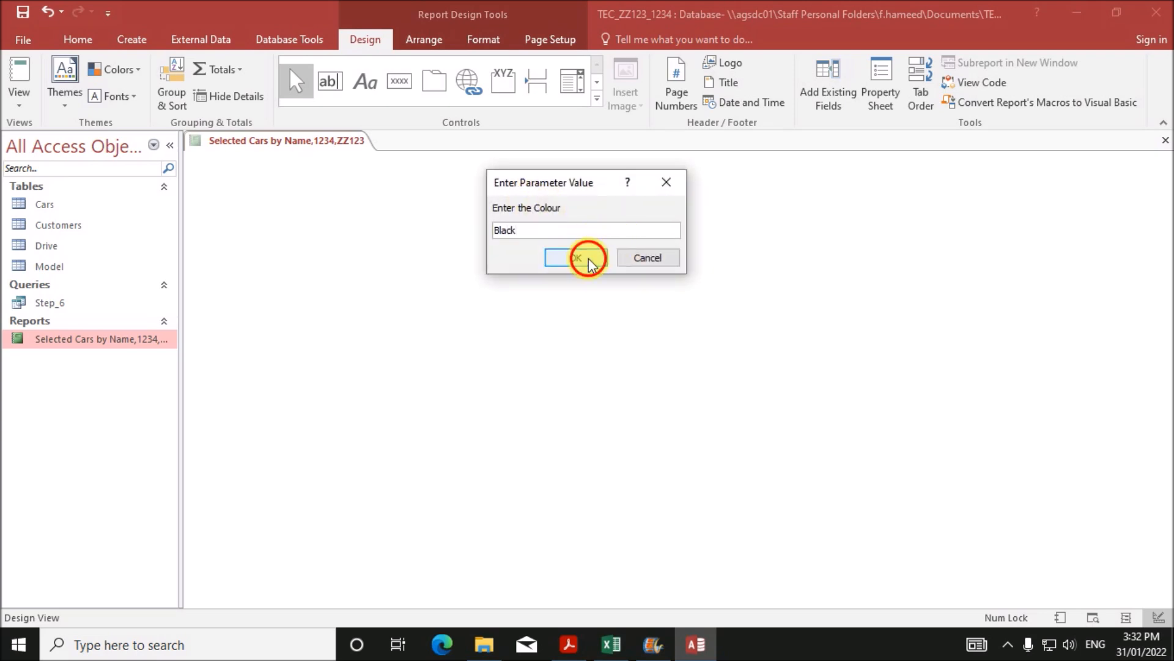
text(L)
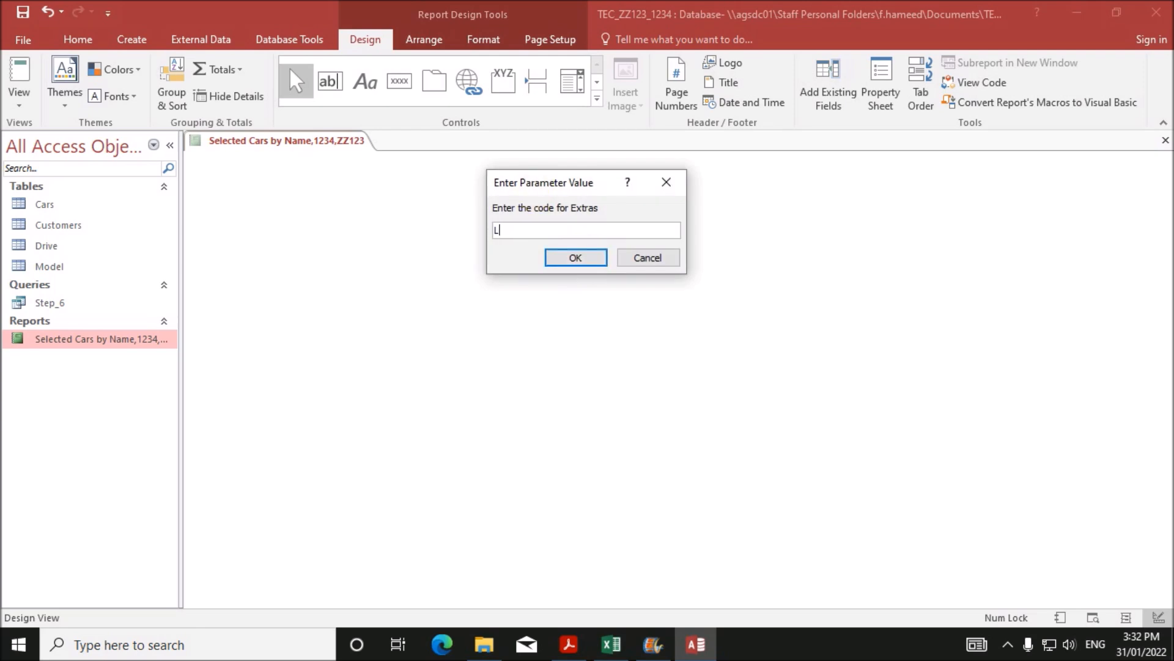
click(595, 258)
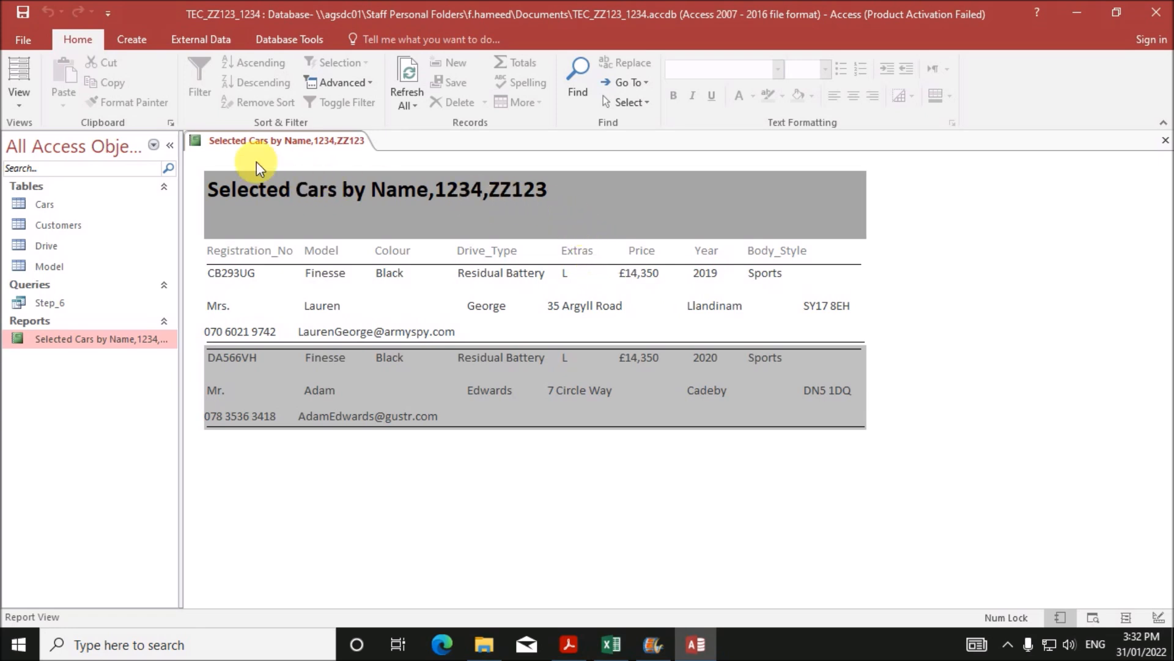
right_click(246, 147)
- Start a PDF export of the car report from the navigation pane
click(287, 146)
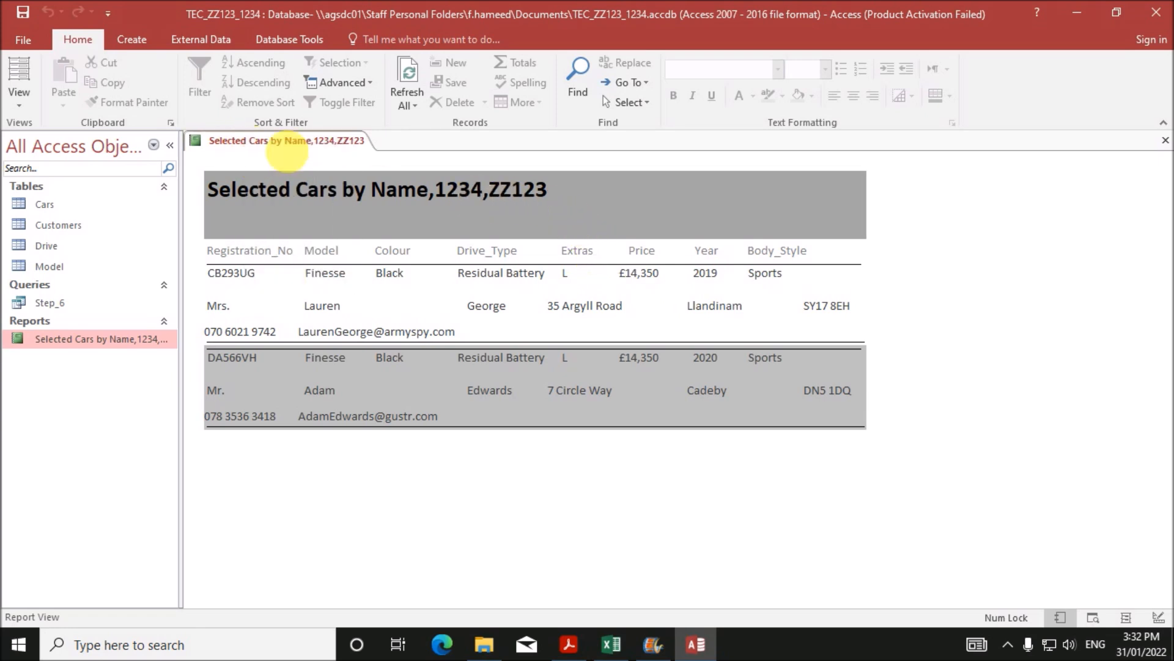
right_click(146, 340)
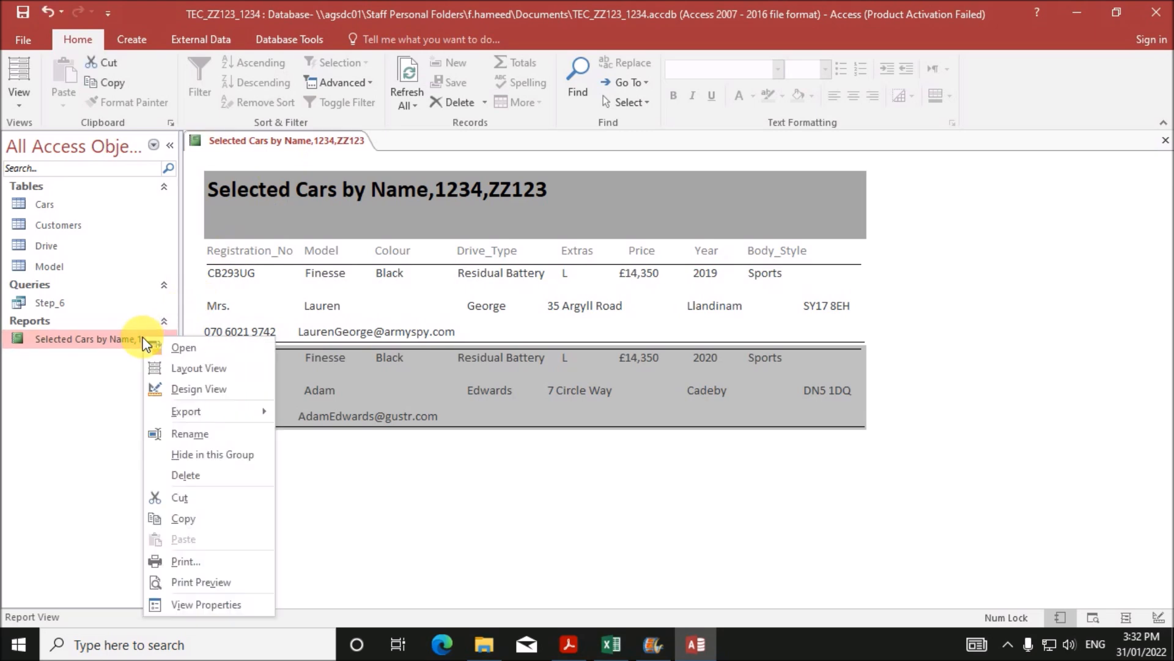
click(215, 416)
click(324, 466)
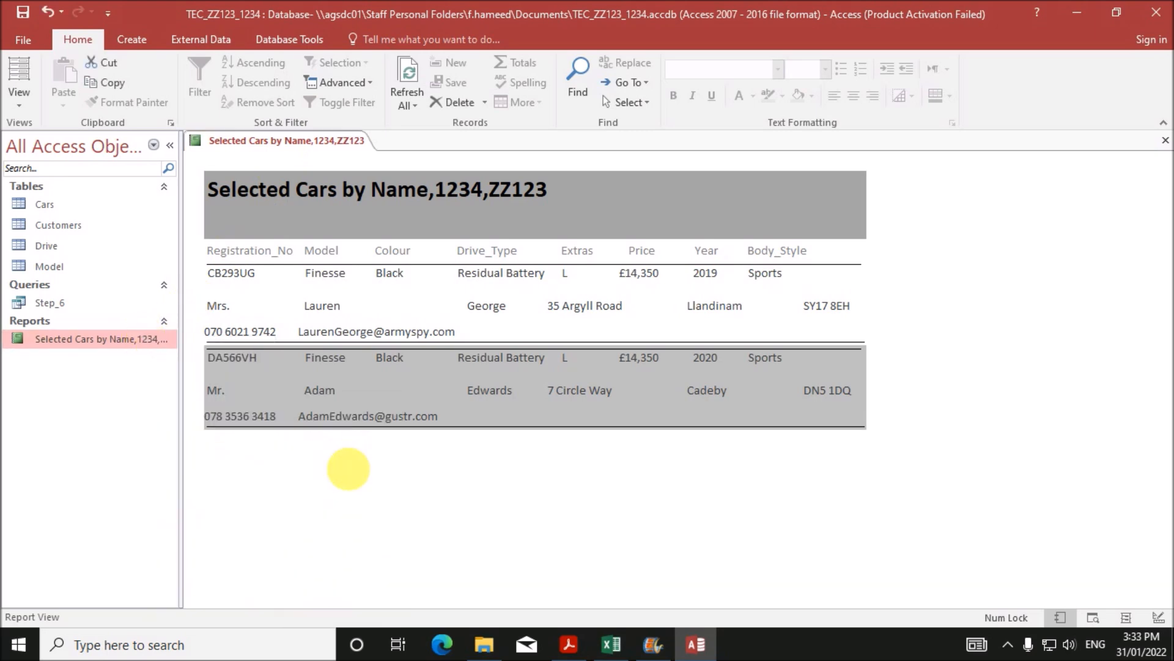
click(228, 125)
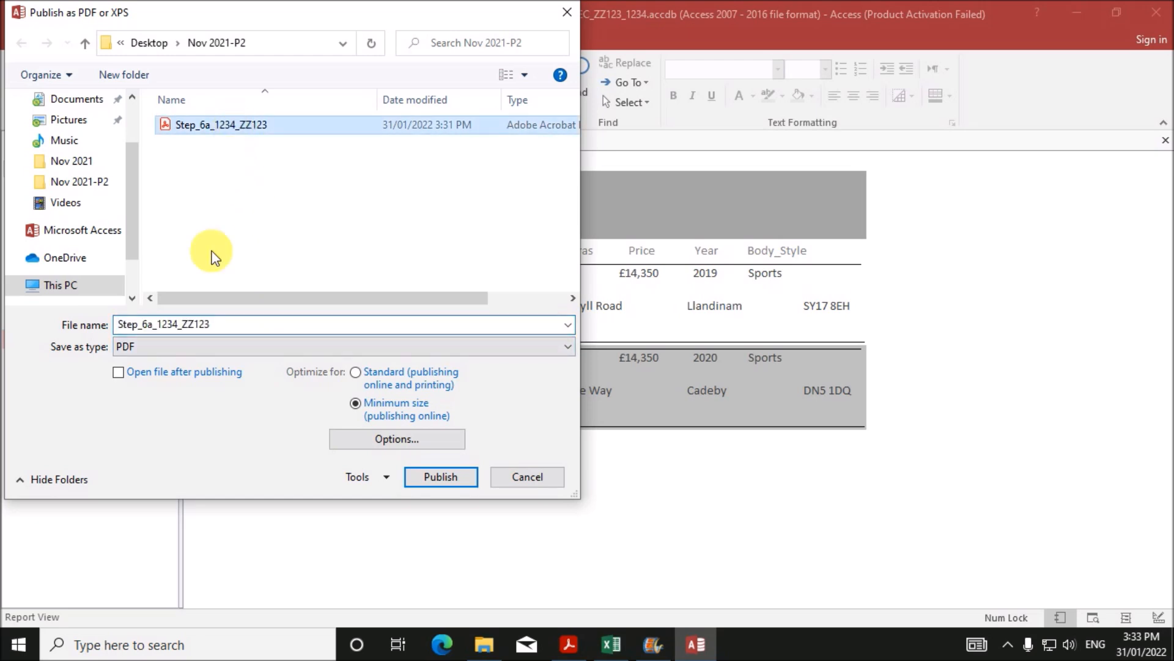
- Change the file name to Step_6b_1234_ZZ123 and publish the PDF
click(566, 642)
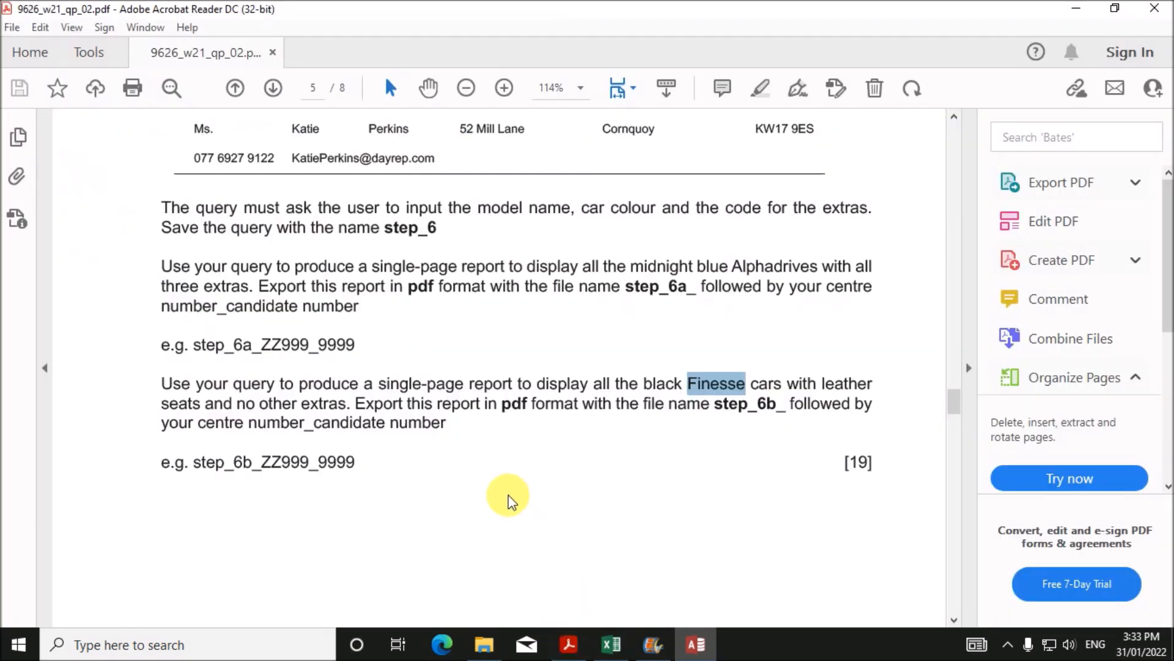
click(696, 642)
click(173, 329)
double_click(158, 331)
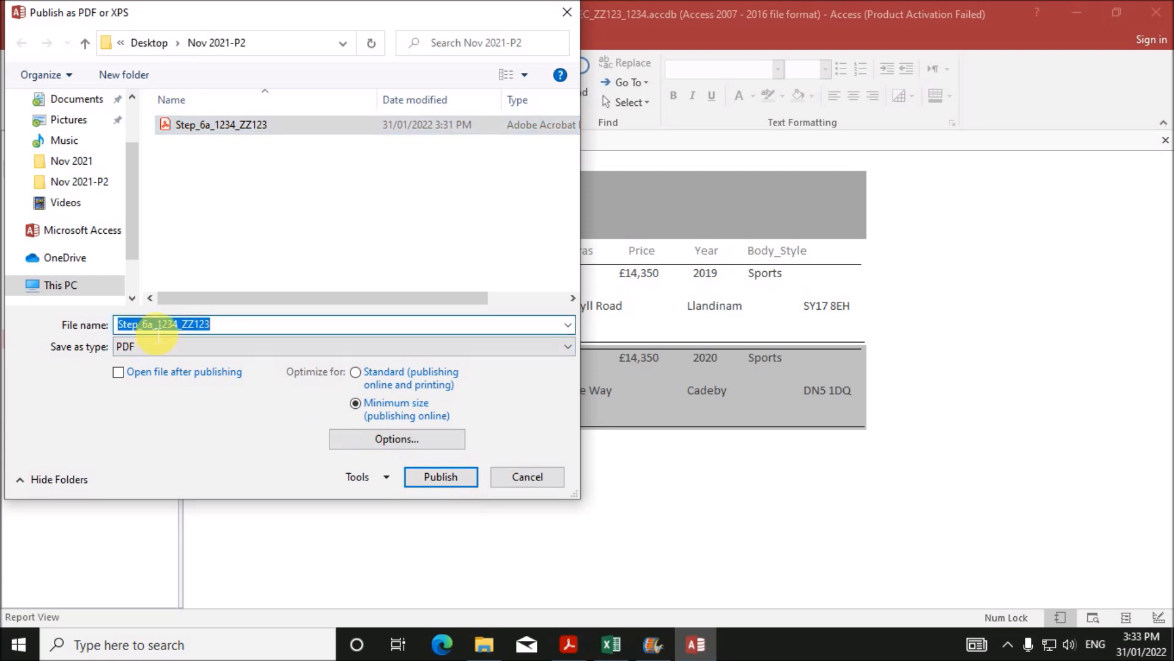
click(153, 324)
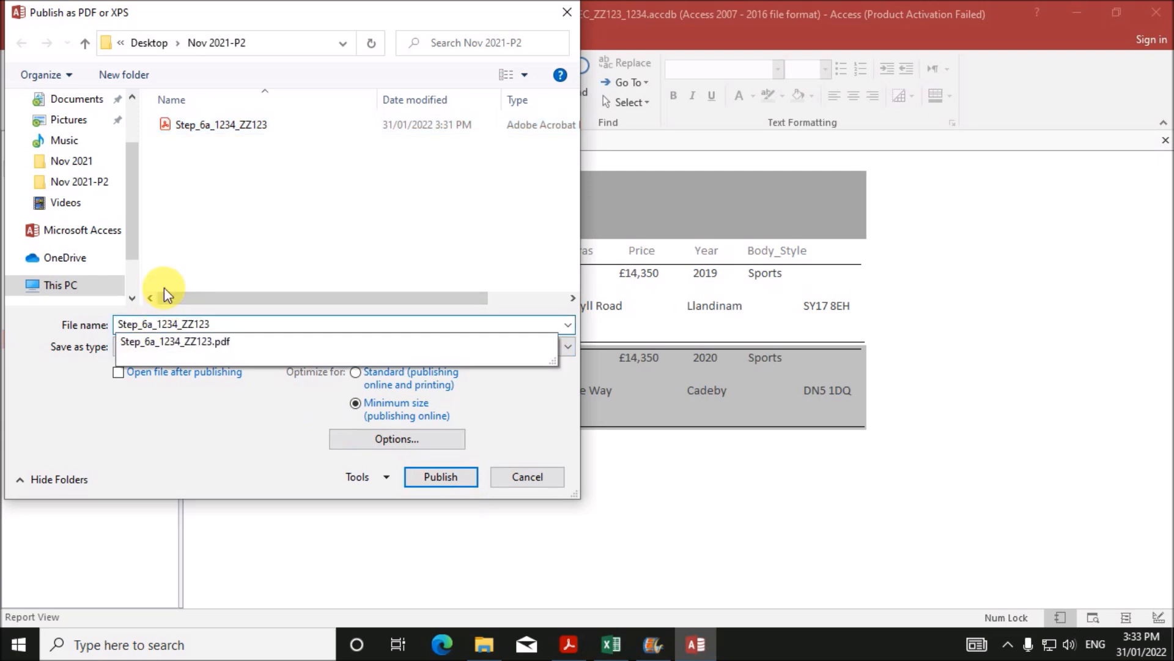
key(BackSpace)
text(b)
click(436, 477)
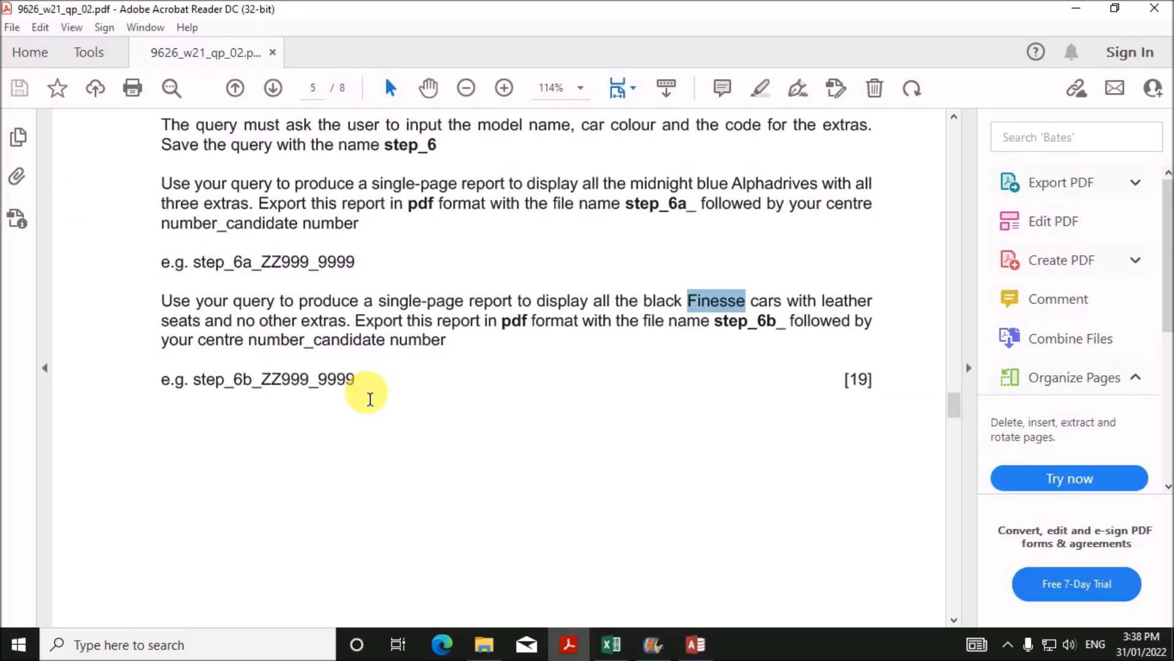
scroll(461, 384, down, 5)
scroll(461, 385, down, 7)
scroll(632, 422, up, 7)
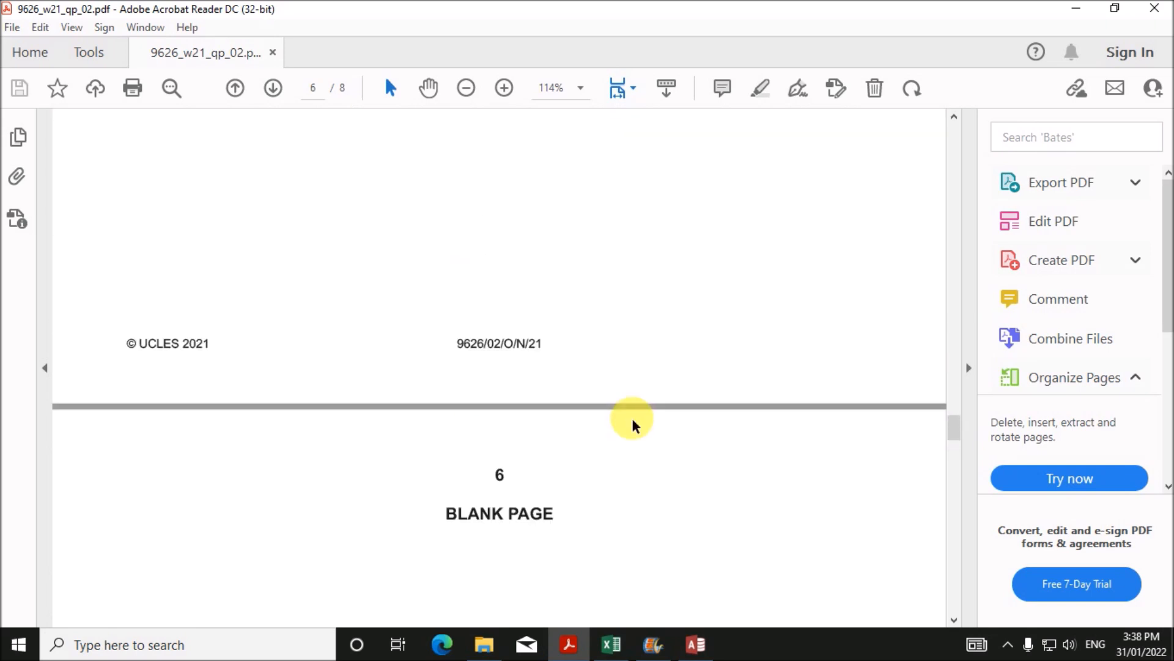
scroll(632, 422, up, 5)
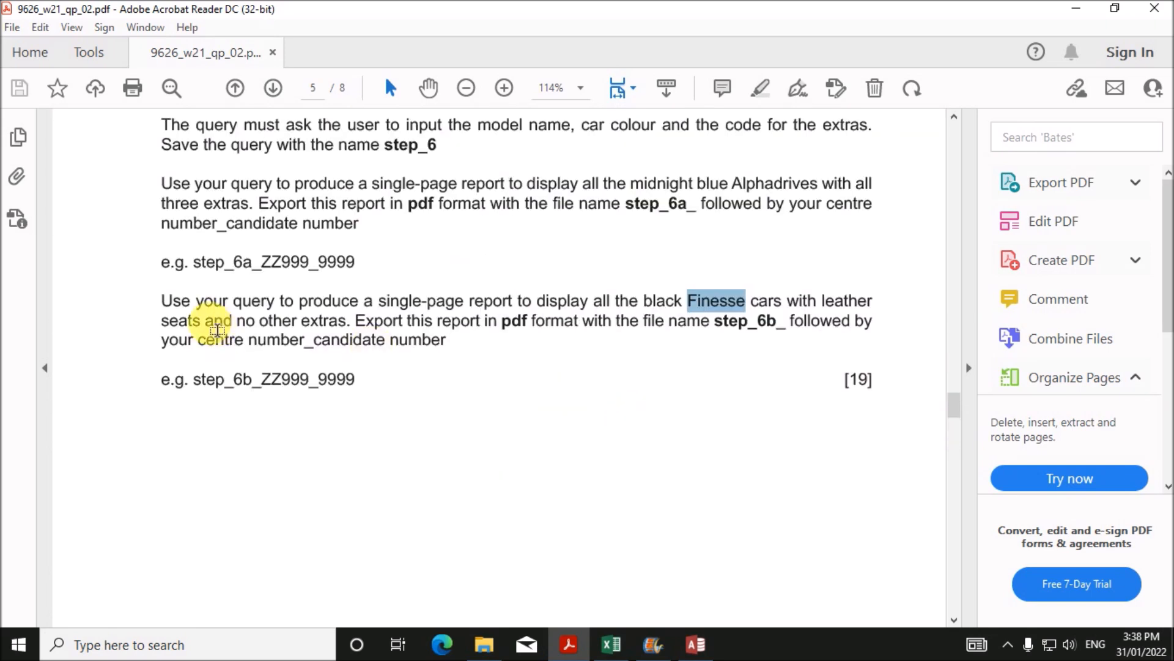